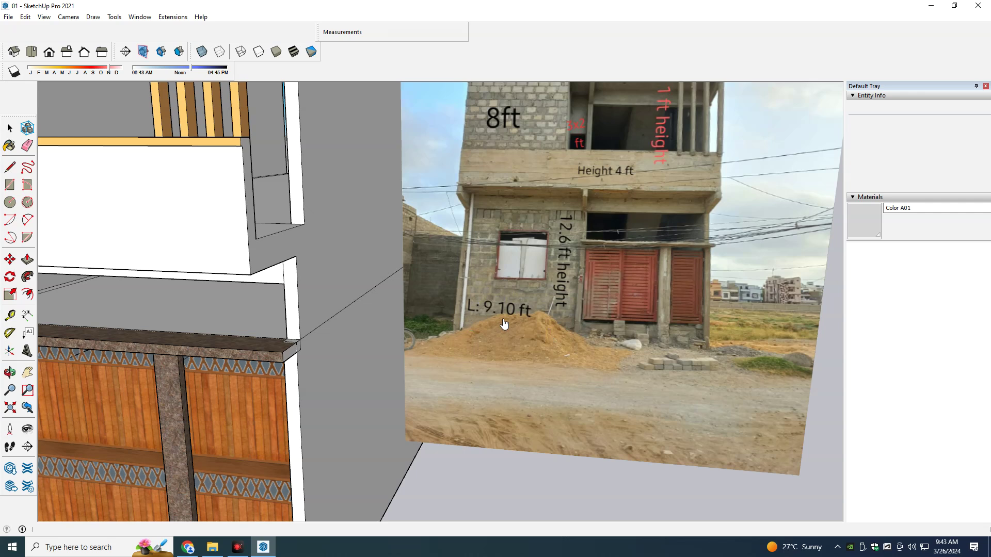
# Step: Move the site reference photo off the house wall to stand beside the building
pyautogui.scroll(-2, 503, 324)
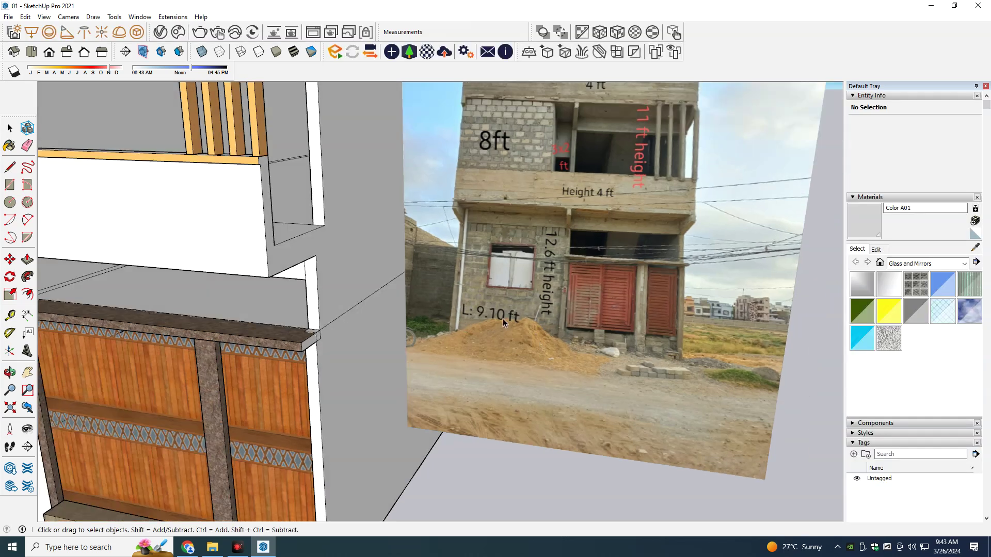
pyautogui.scroll(-3, 504, 324)
pyautogui.scroll(-3, 503, 318)
pyautogui.moveTo(503, 318); pyautogui.dragTo(464, 299, button='middle')
pyautogui.click(495, 343)
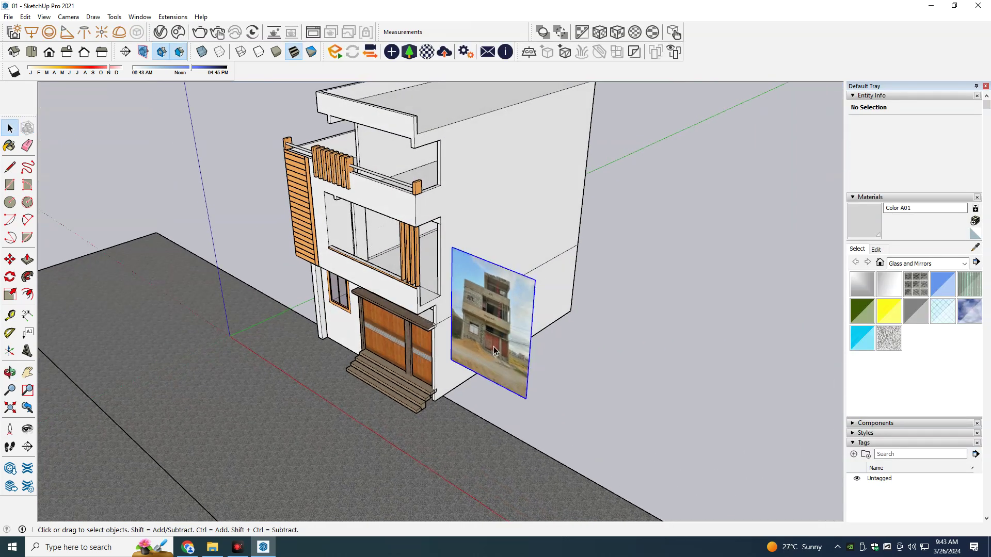
pyautogui.press('m')
pyautogui.click(520, 396)
pyautogui.click(618, 201)
pyautogui.moveTo(477, 302)
pyautogui.mouseDown(button='middle')
pyautogui.moveTo(485, 314)
pyautogui.moveTo(641, 315)
pyautogui.mouseUp(button='middle')
pyautogui.press('space')
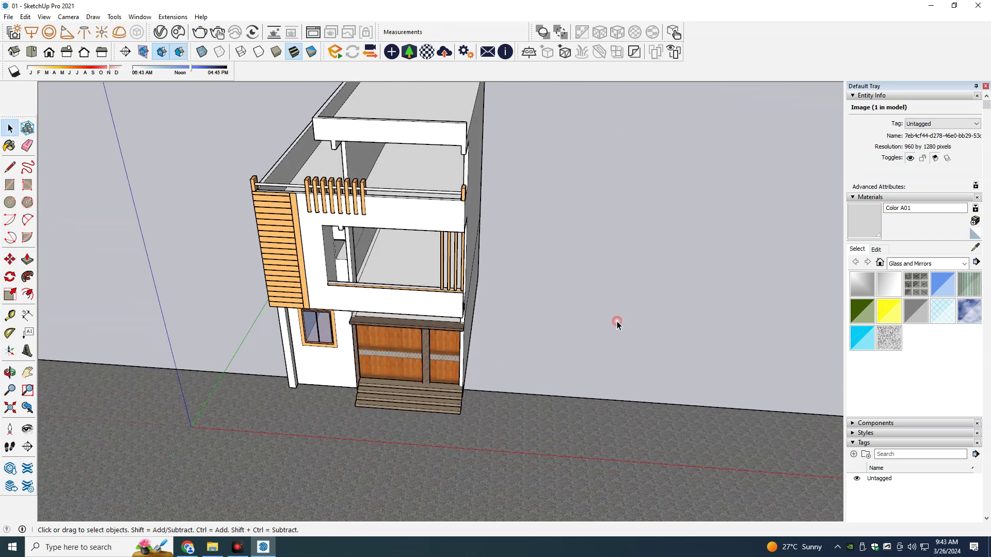
pyautogui.click(617, 325)
# Step: Orbit to an eye-level view facing the front of the house
pyautogui.press('o')
pyautogui.moveTo(535, 342)
pyautogui.mouseDown()
pyautogui.moveTo(634, 323)
pyautogui.moveTo(398, 339)
pyautogui.mouseUp()
pyautogui.scroll(5, 509, 357)
pyautogui.moveTo(508, 356)
pyautogui.mouseDown()
pyautogui.moveTo(484, 248)
pyautogui.moveTo(467, 334)
pyautogui.moveTo(436, 365)
pyautogui.mouseUp()
# Step: Save the model to the Desktop under the name 'exterior vray render'
pyautogui.press('space')
pyautogui.click(9, 17)
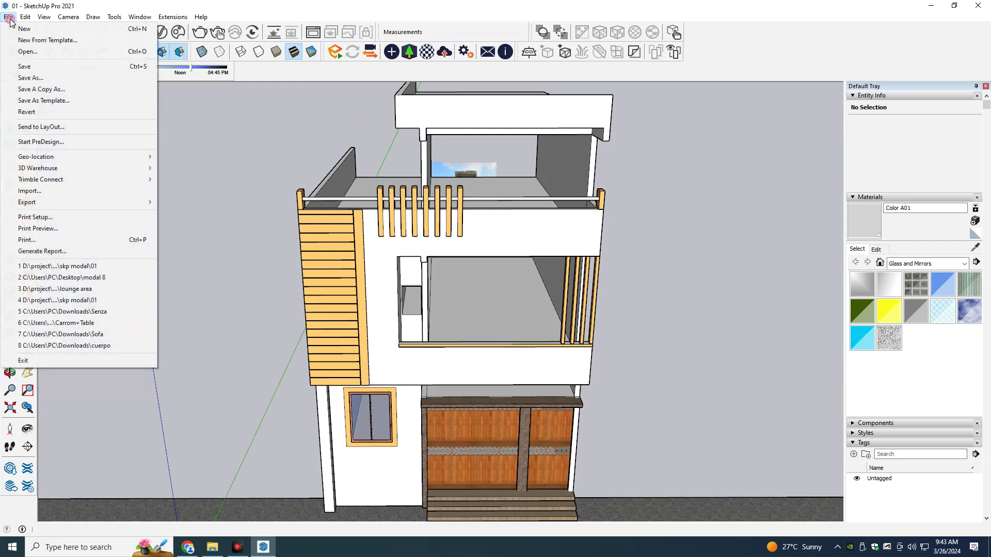
pyautogui.click(52, 79)
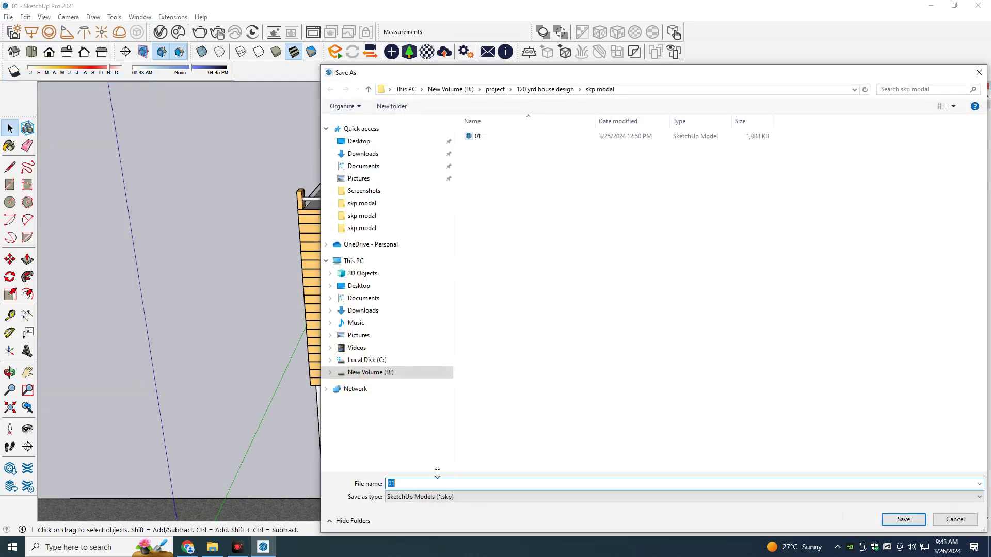
pyautogui.click(381, 143)
pyautogui.write('exterior vray render')
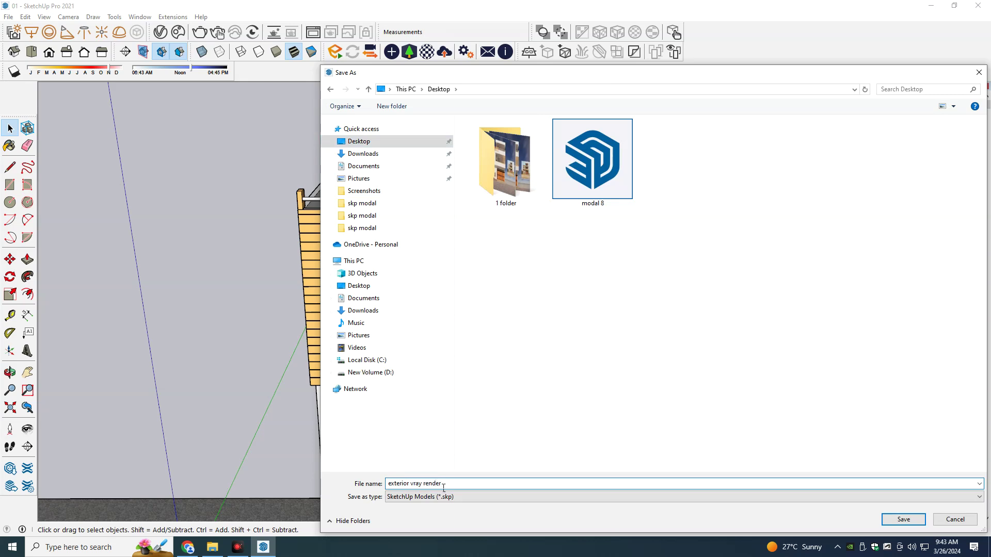
pyautogui.click(903, 519)
pyautogui.moveTo(533, 288)
pyautogui.mouseDown(button='middle')
pyautogui.moveTo(533, 308)
pyautogui.moveTo(516, 304)
pyautogui.mouseUp(button='middle')
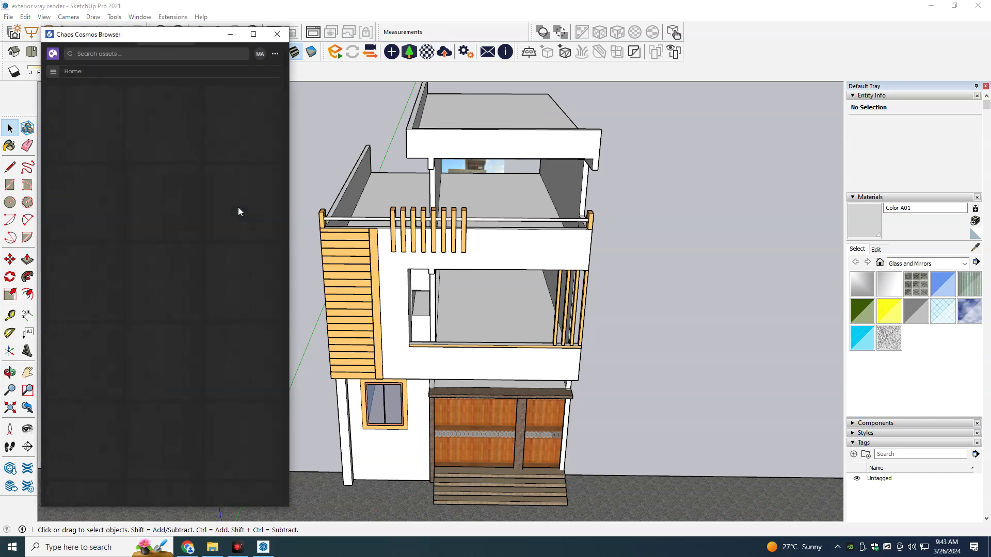
pyautogui.click(113, 55)
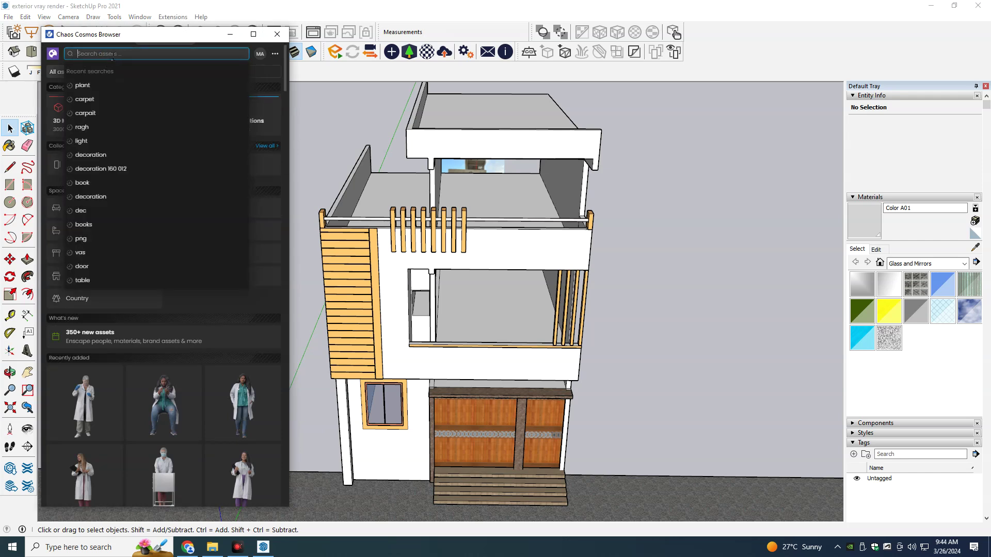
pyautogui.write('house')
pyautogui.press('Return')
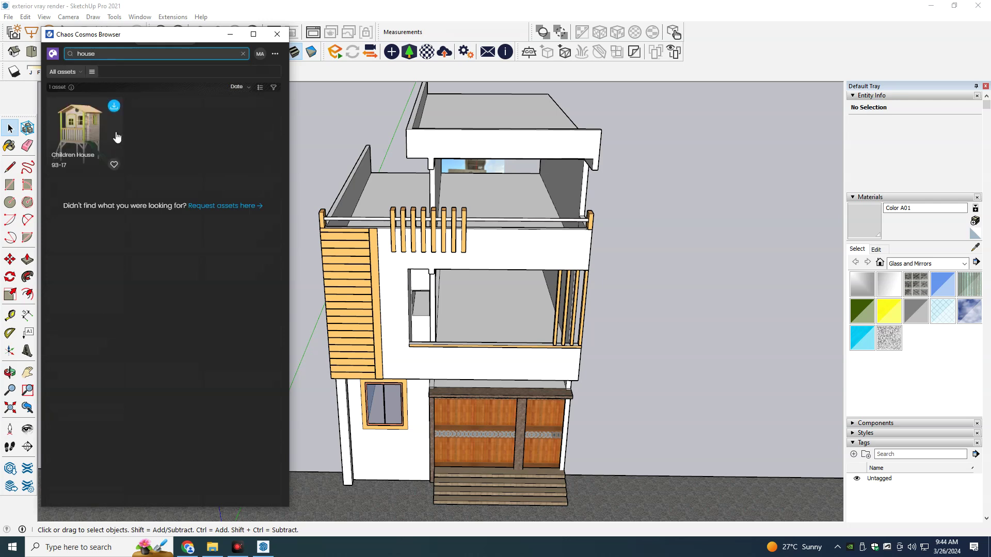
pyautogui.doubleClick(122, 53)
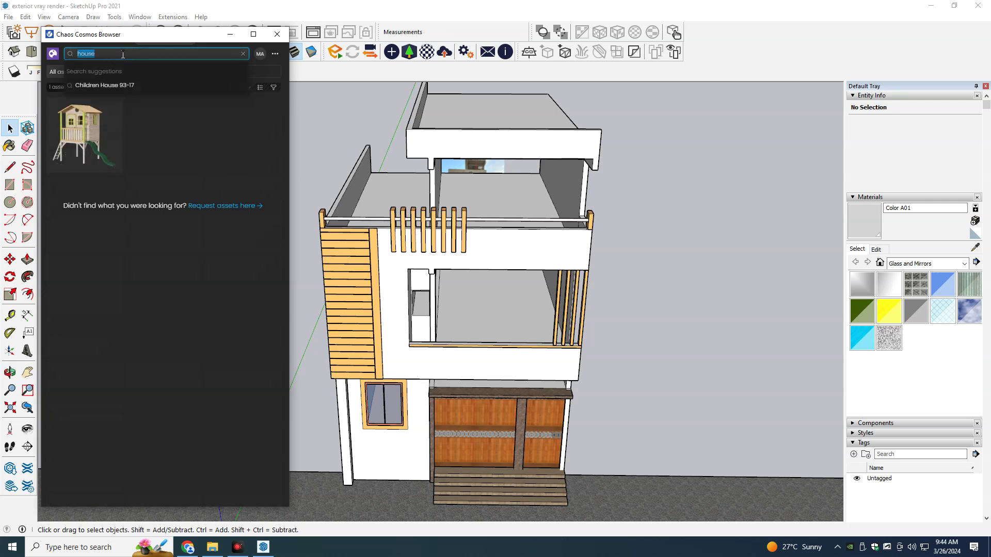
pyautogui.write('building')
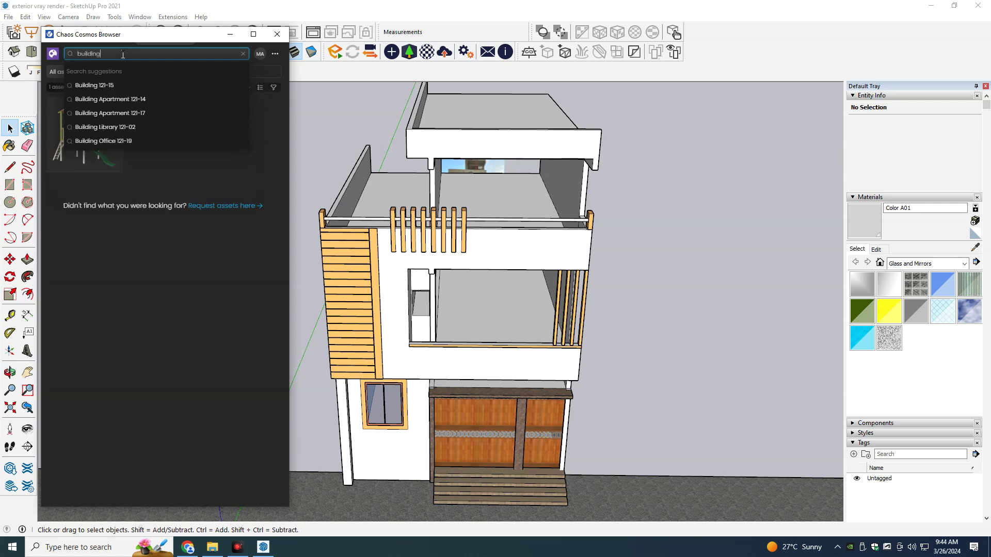
pyautogui.press('Return')
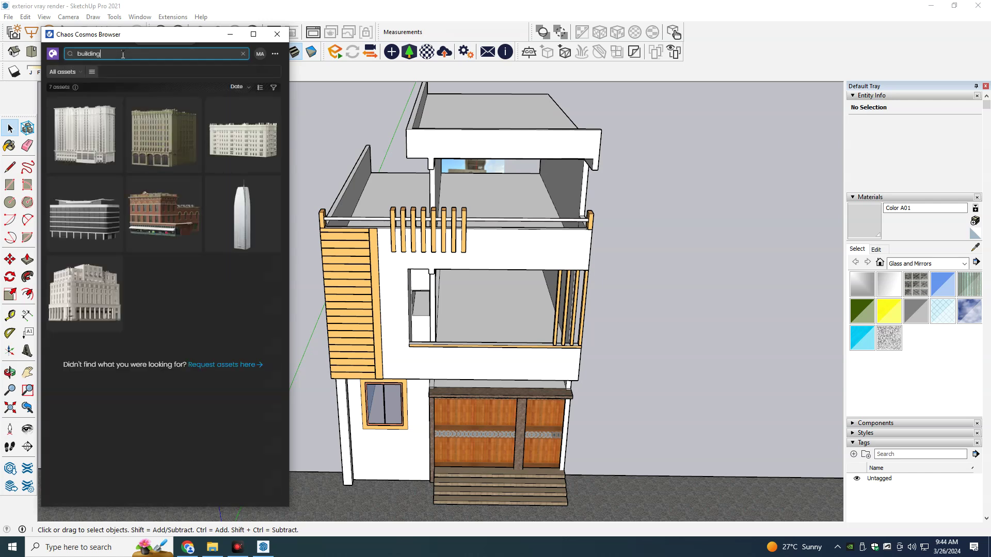
pyautogui.click(123, 54)
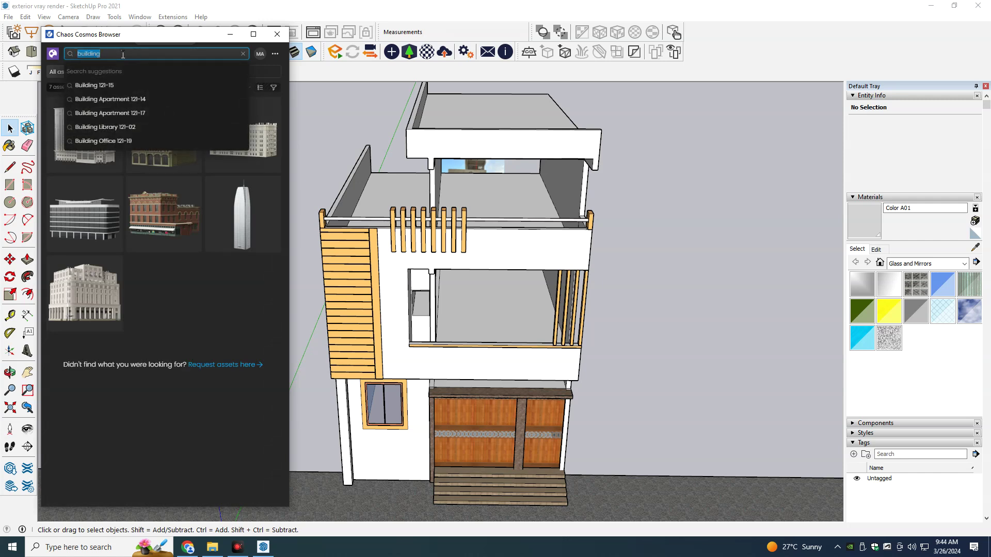
pyautogui.write('banglow')
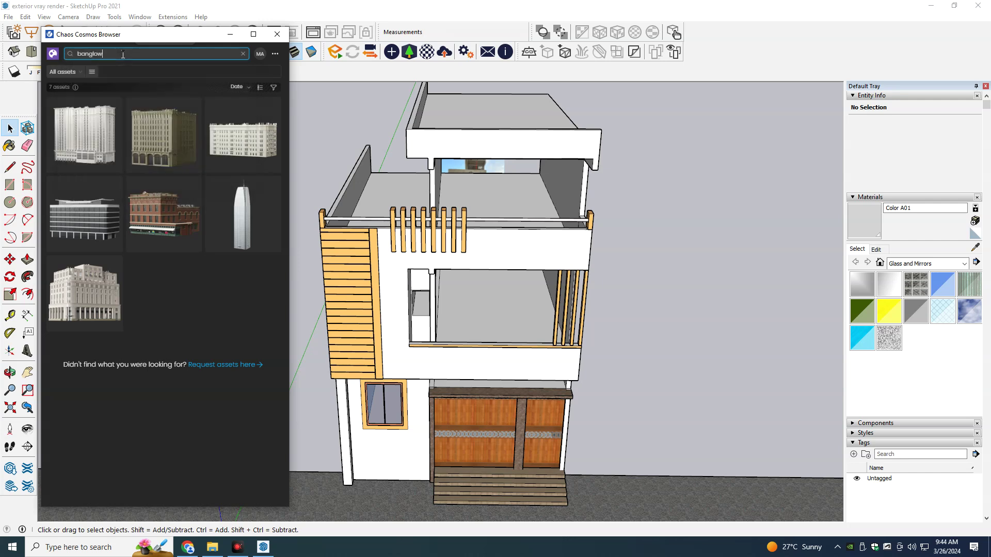
pyautogui.press('Return')
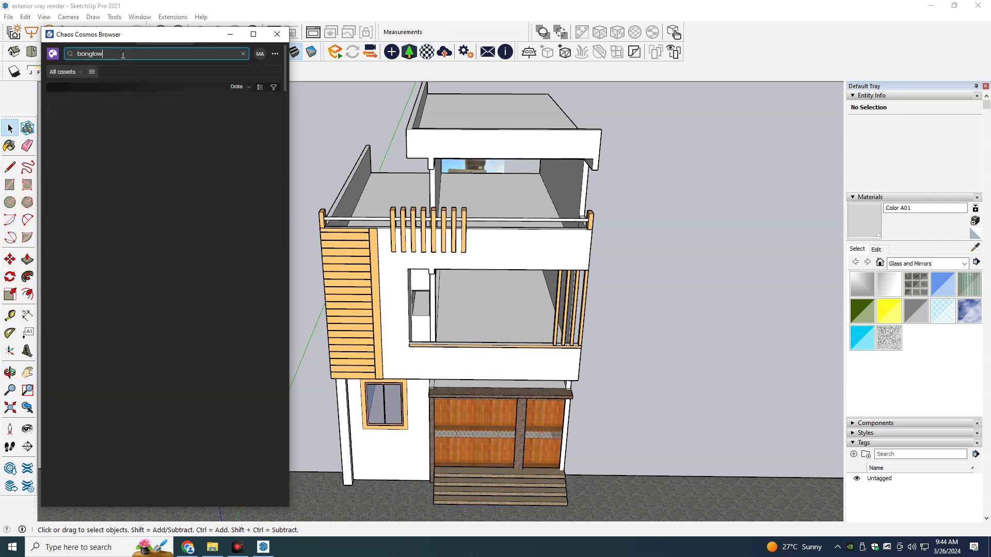
pyautogui.click(211, 417)
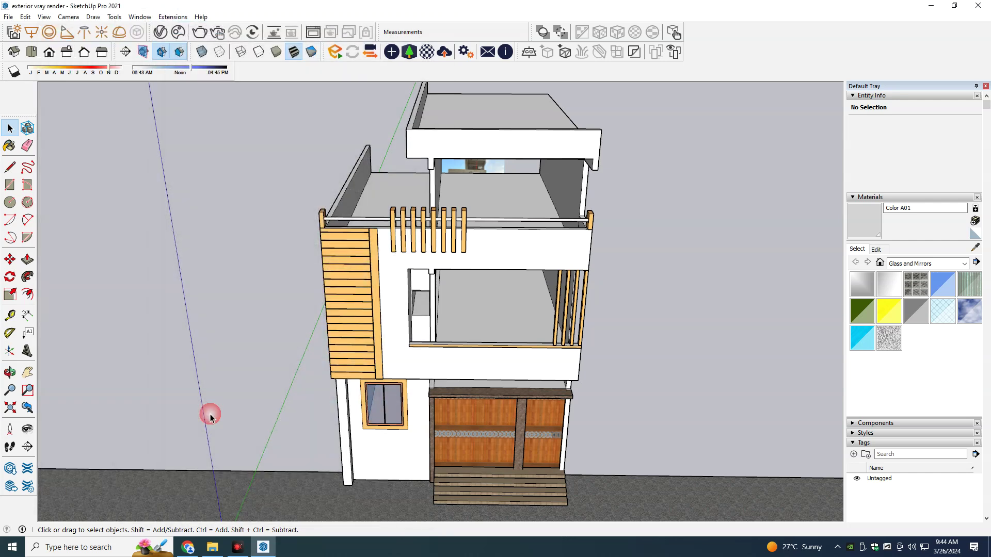
pyautogui.click(188, 547)
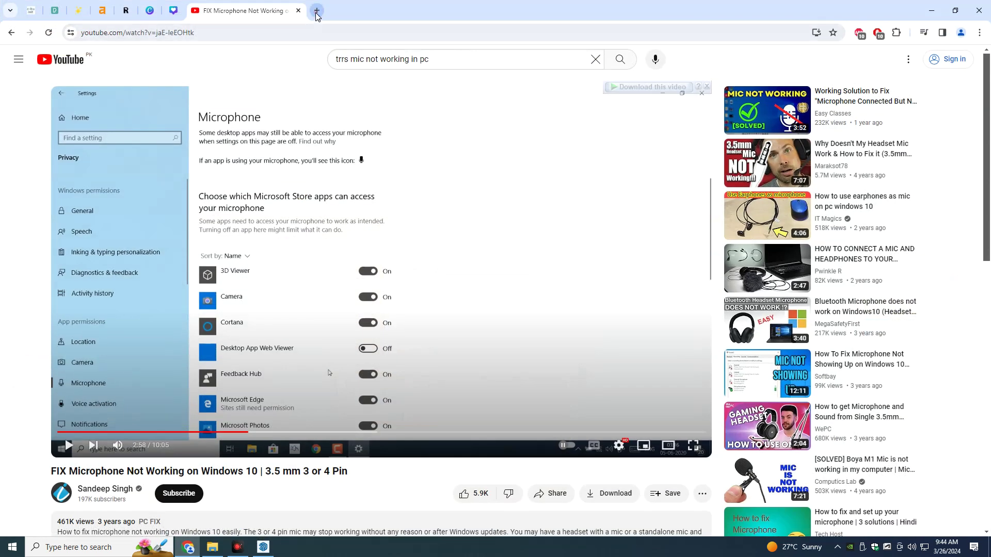
# Step: In a new browser tab, go to 3D Warehouse via a Google search for '3d'
pyautogui.click(317, 11)
pyautogui.click(423, 227)
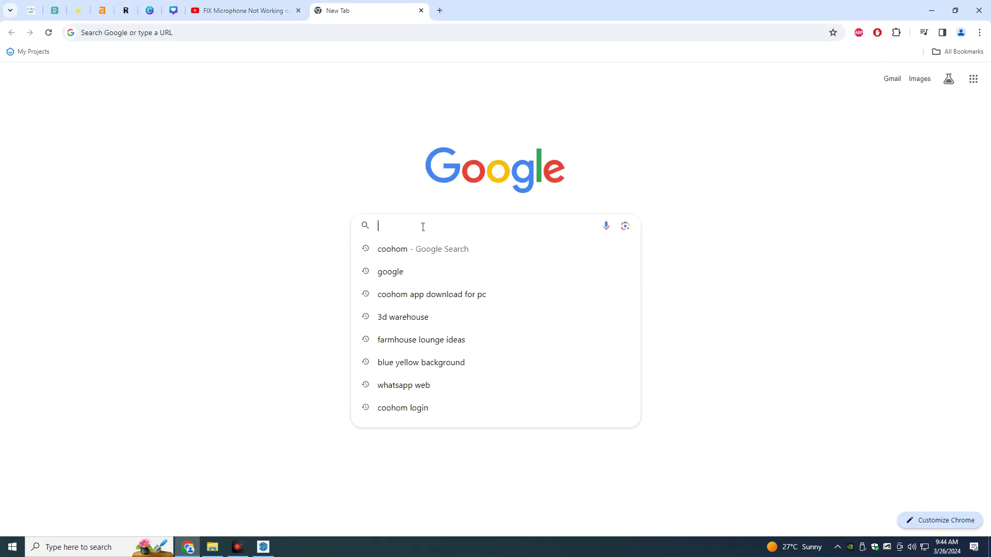
pyautogui.write('3d')
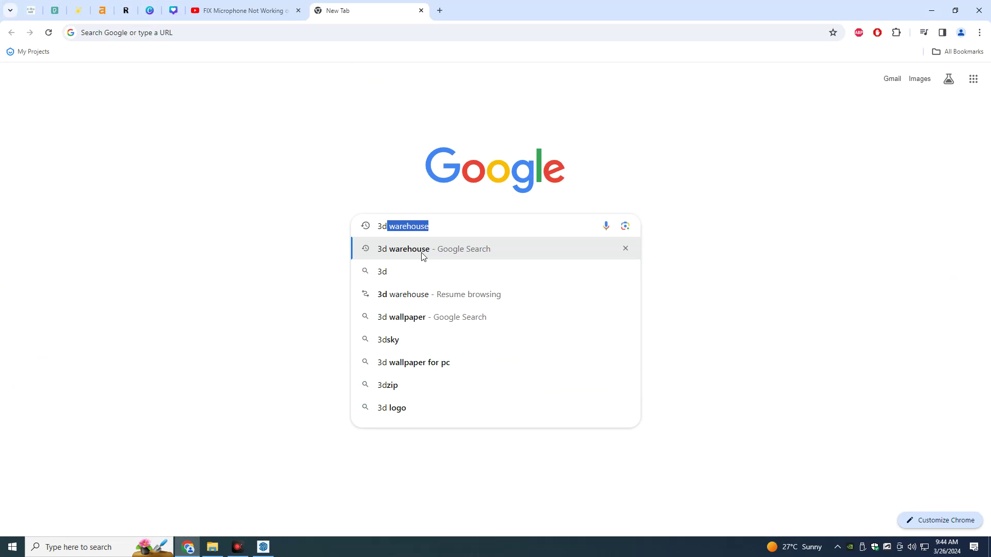
pyautogui.click(423, 250)
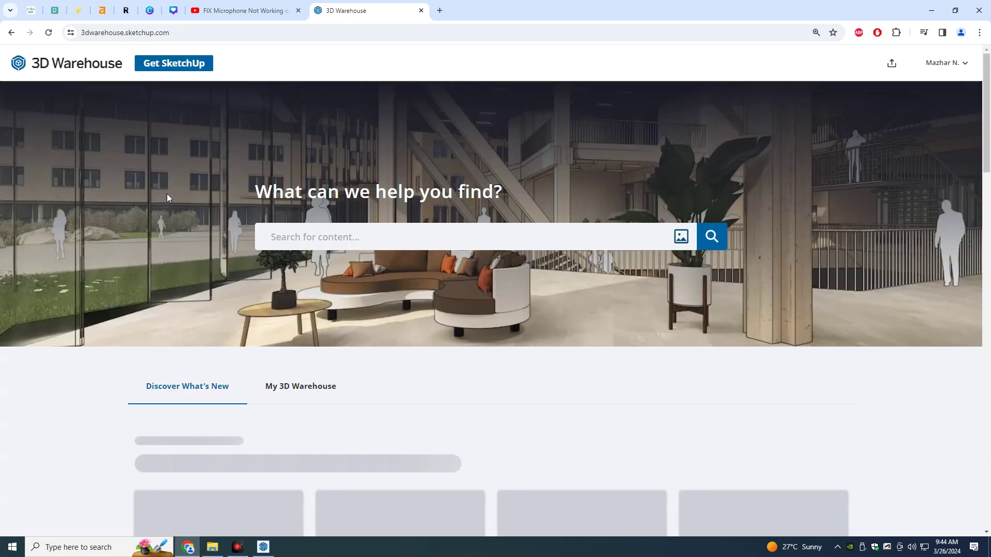
# Step: Search 3D Warehouse for '120 yard' models and scroll through the results
pyautogui.click(304, 237)
pyautogui.write('12')
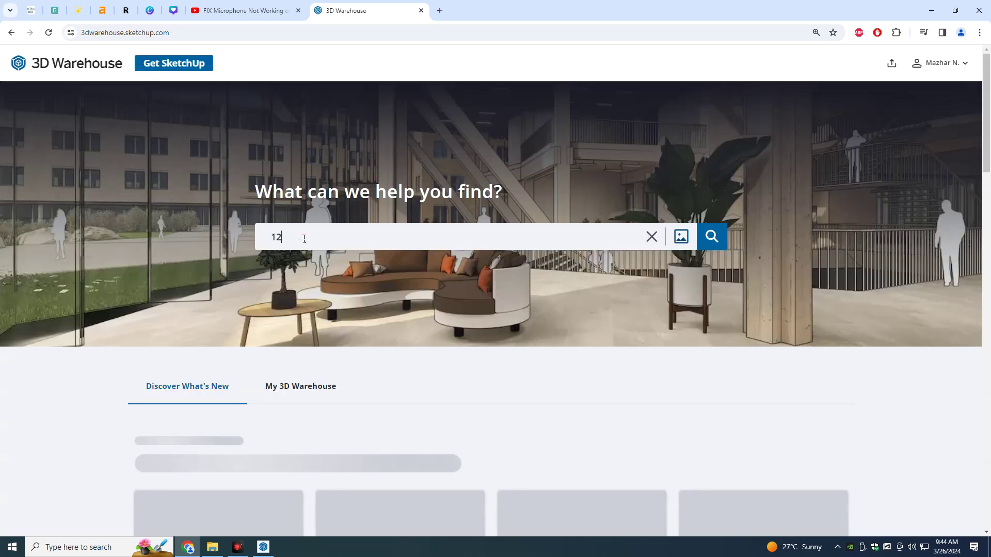
pyautogui.write('0 yard')
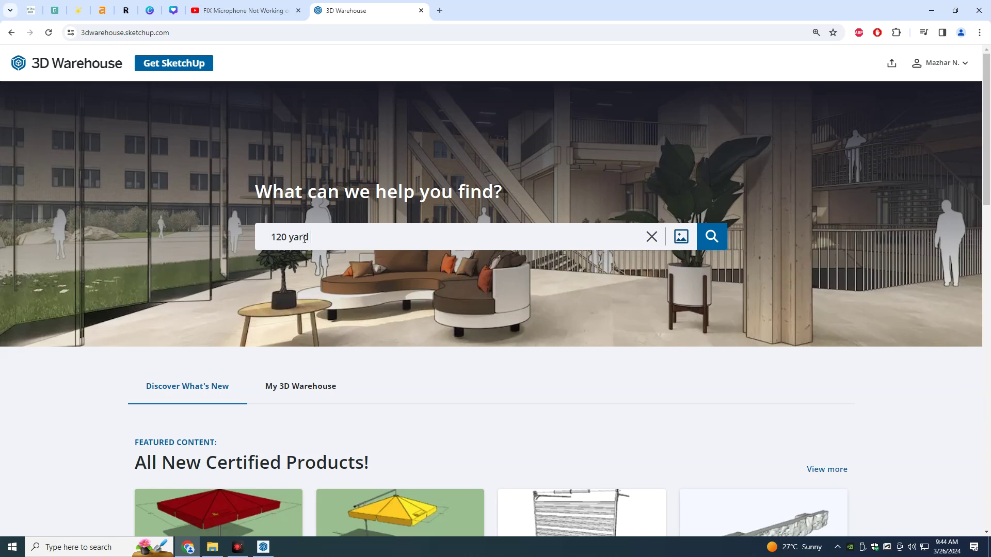
pyautogui.press('Return')
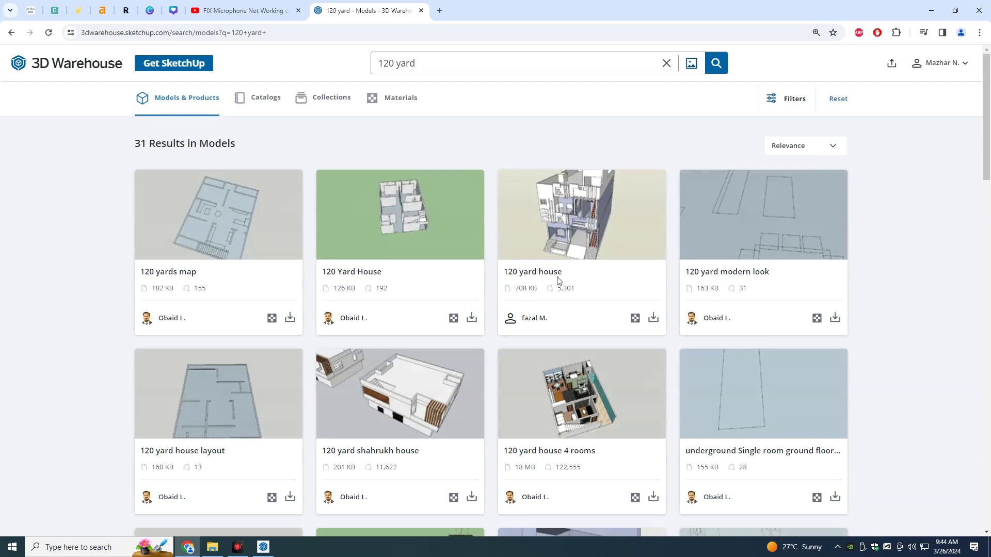
pyautogui.scroll(-3, 503, 259)
pyautogui.scroll(-3, 531, 296)
pyautogui.scroll(-1, 599, 402)
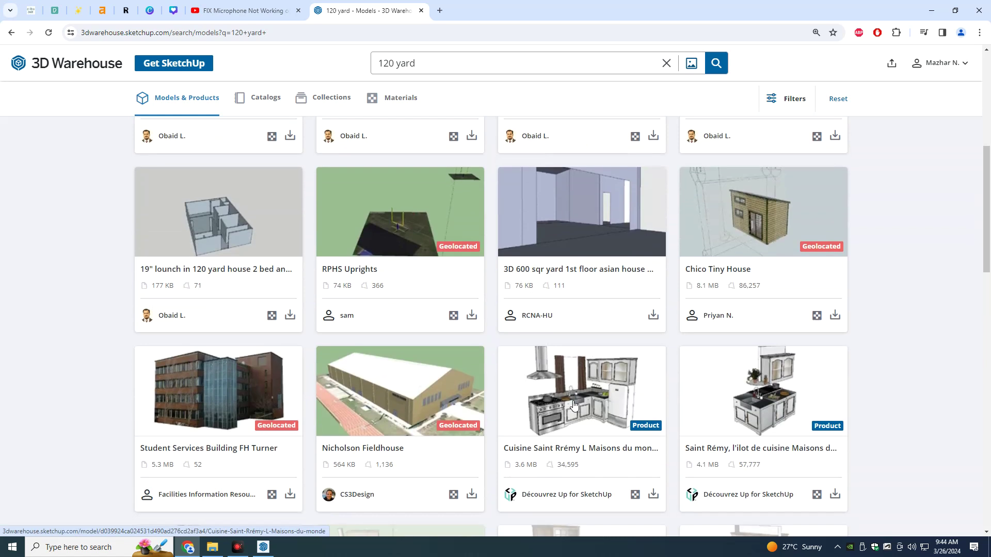
pyautogui.scroll(-2, 589, 402)
pyautogui.scroll(-4, 578, 403)
pyautogui.scroll(-2, 516, 362)
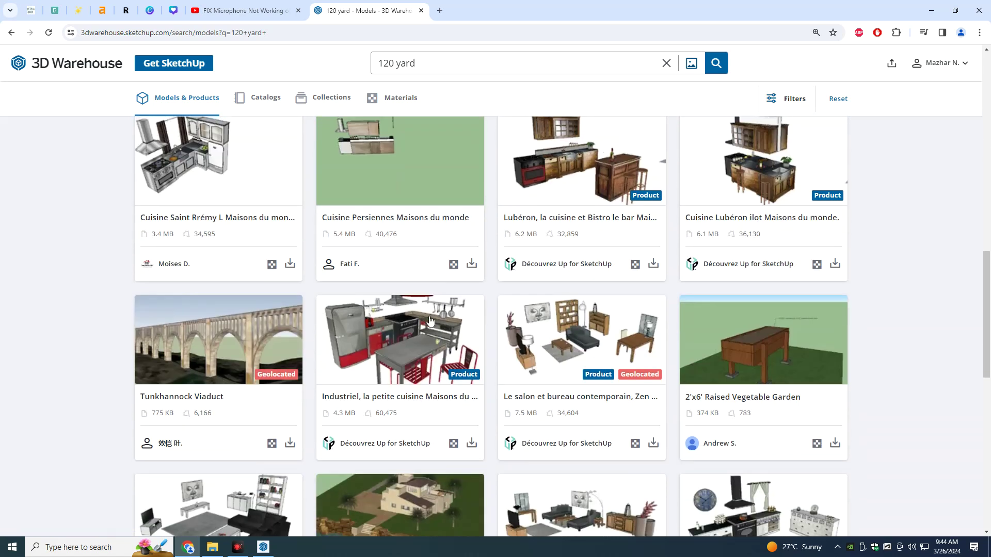
pyautogui.scroll(-3, 429, 315)
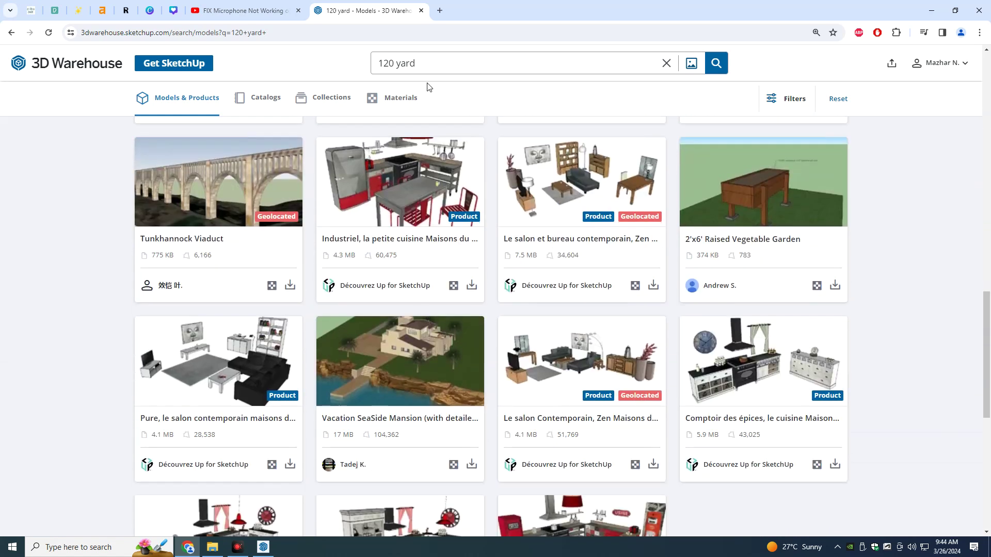
# Step: Refine the search to '120 yard house' and browse the results
pyautogui.write('house')
pyautogui.press('Return')
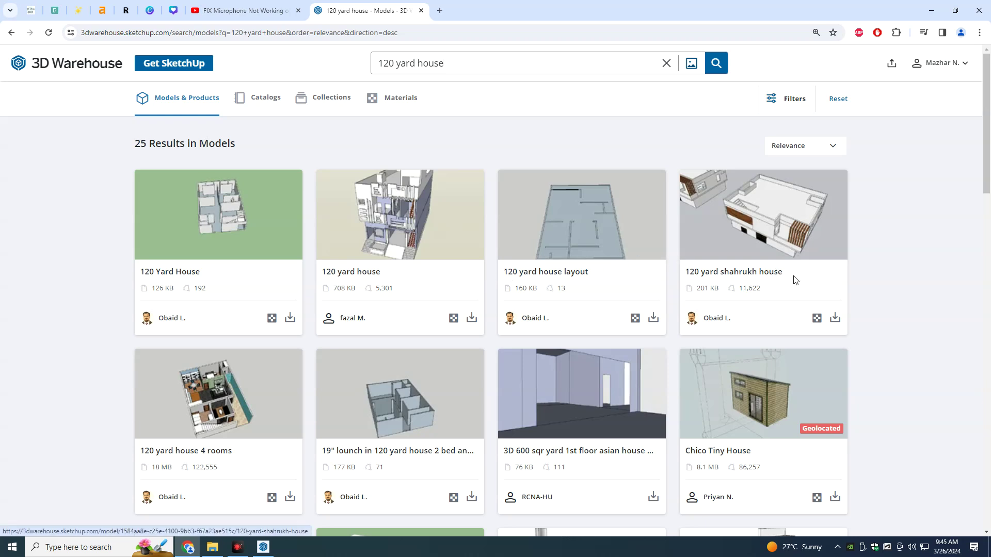
pyautogui.scroll(-5, 794, 281)
pyautogui.scroll(-3, 794, 281)
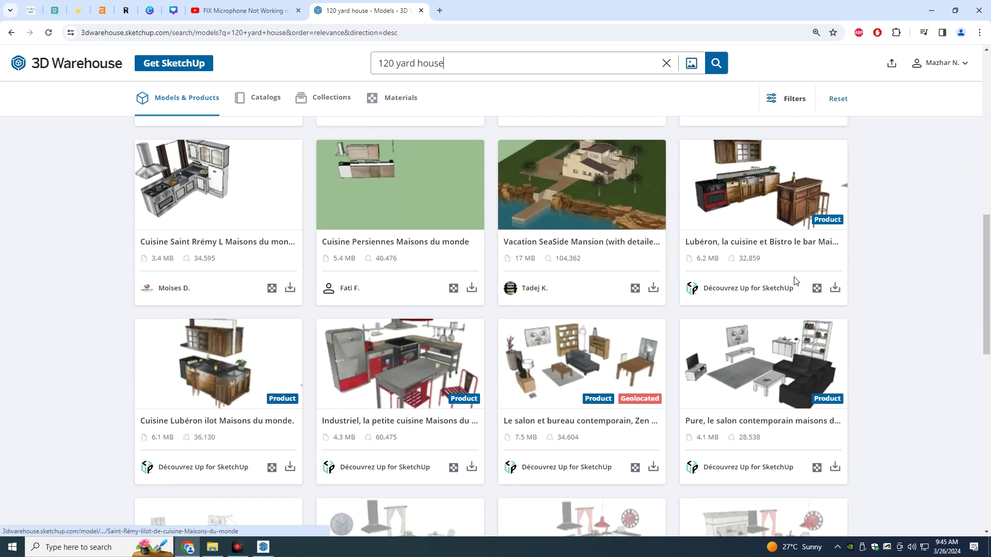
pyautogui.scroll(-4, 795, 282)
pyautogui.scroll(-4, 795, 282)
pyautogui.scroll(-3, 722, 305)
pyautogui.scroll(7, 568, 312)
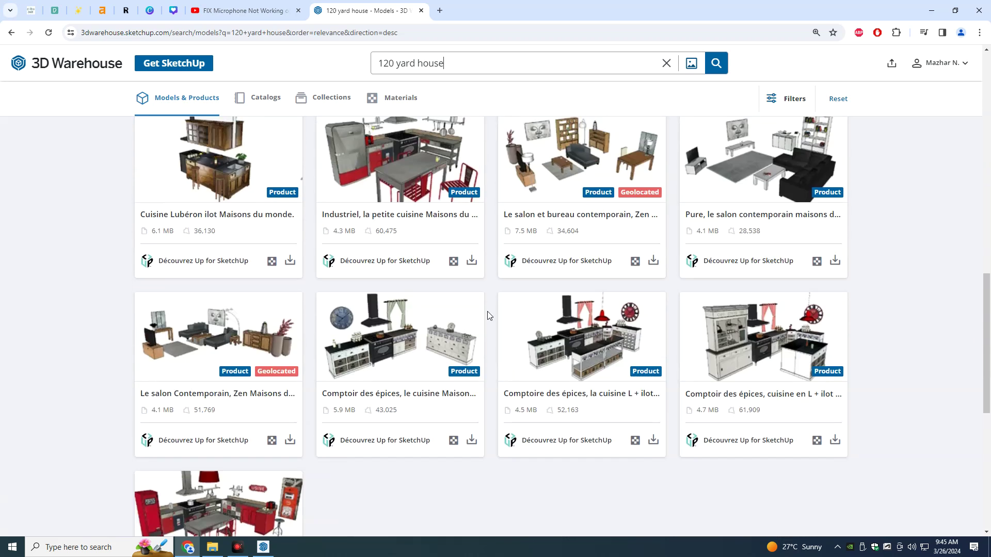
pyautogui.scroll(10, 487, 314)
# Step: Replace the search text with 'house' and run the search
pyautogui.hotkey('ctrl', 'a')
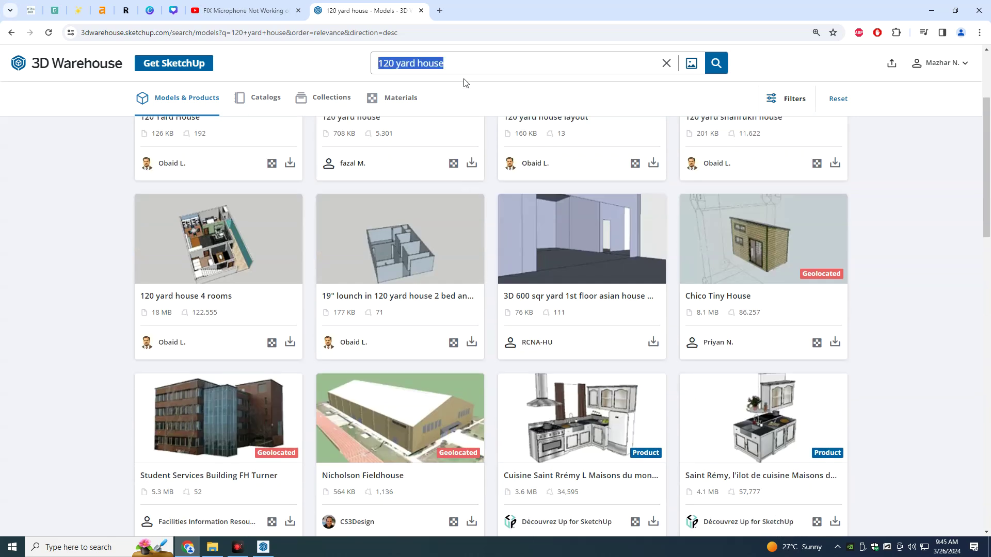
pyautogui.write('hou')
pyautogui.press('Return')
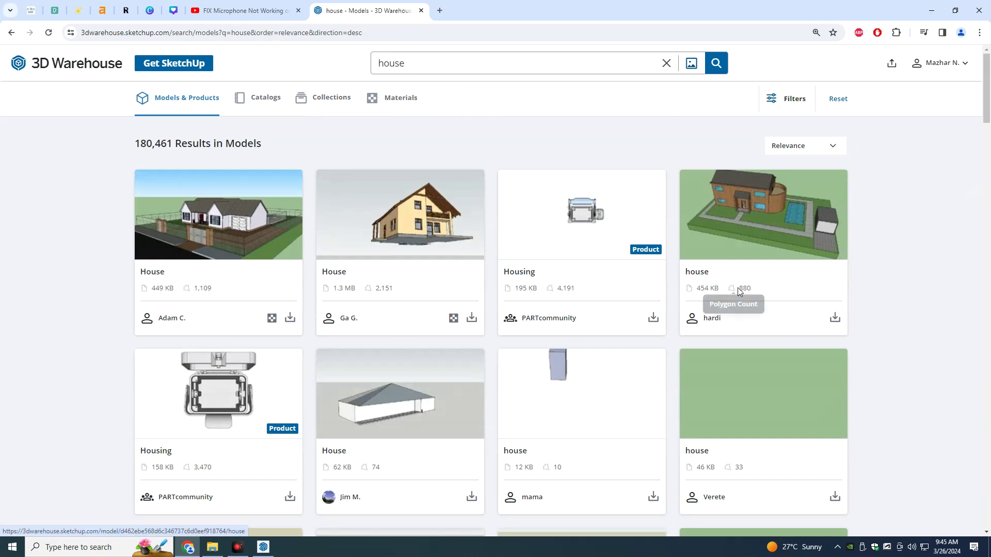
# Step: Browse the house results, then search 3D Warehouse for 'banglow'
pyautogui.scroll(-6, 697, 315)
pyautogui.scroll(-4, 619, 340)
pyautogui.scroll(-2, 532, 333)
pyautogui.scroll(-4, 501, 318)
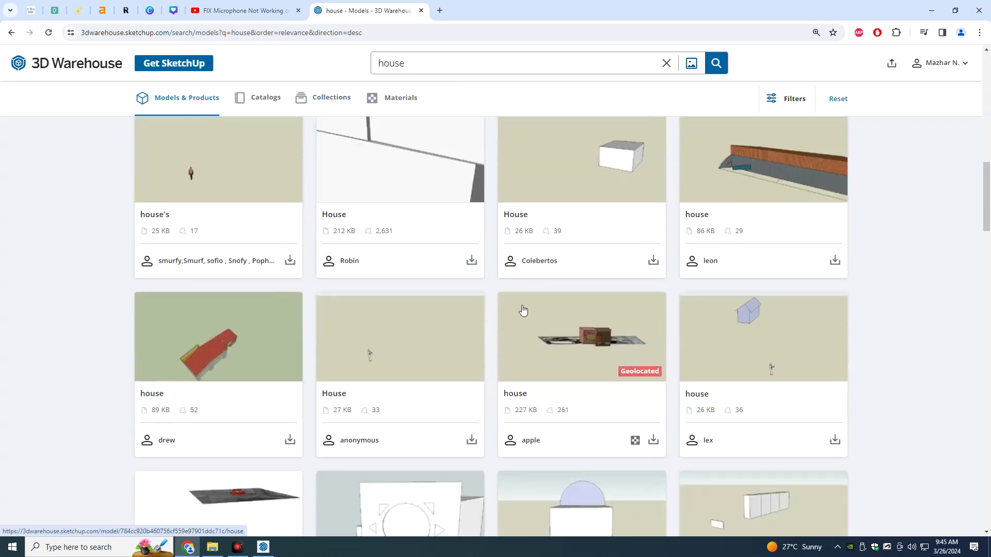
pyautogui.scroll(-4, 532, 313)
pyautogui.scroll(-4, 558, 318)
pyautogui.scroll(-6, 578, 323)
pyautogui.scroll(-5, 580, 321)
pyautogui.scroll(-6, 580, 321)
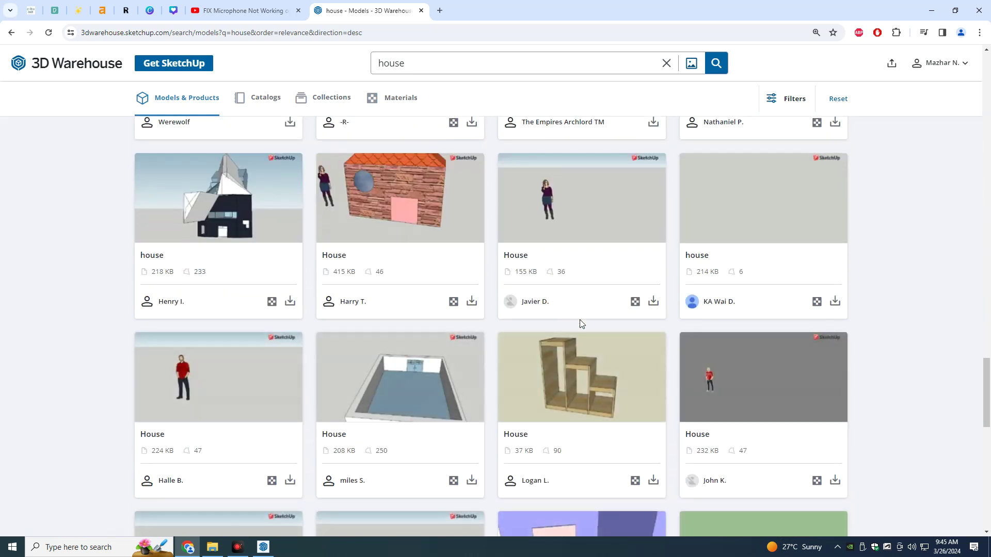
pyautogui.scroll(-5, 580, 320)
pyautogui.scroll(-4, 580, 320)
pyautogui.scroll(-3, 580, 320)
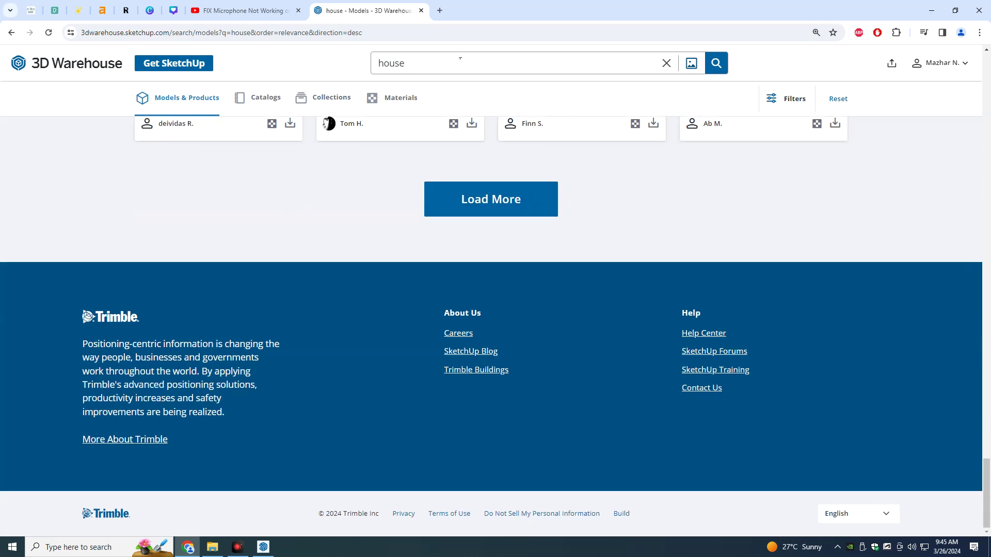
pyautogui.click(454, 63)
pyautogui.write('banglow')
pyautogui.press('Return')
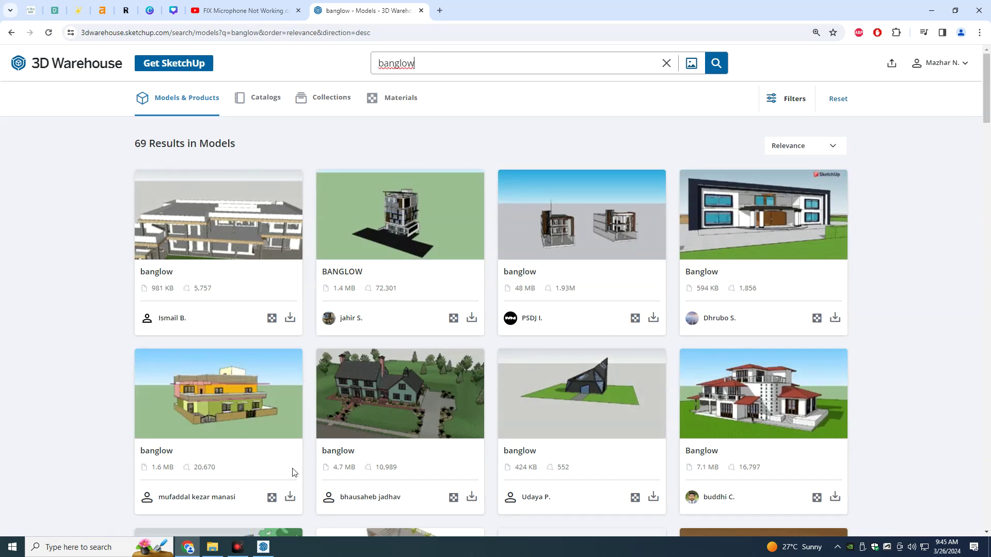
# Step: Scroll the banglow results and show download formats for the BANGLOW HOSHE model
pyautogui.scroll(-7, 392, 425)
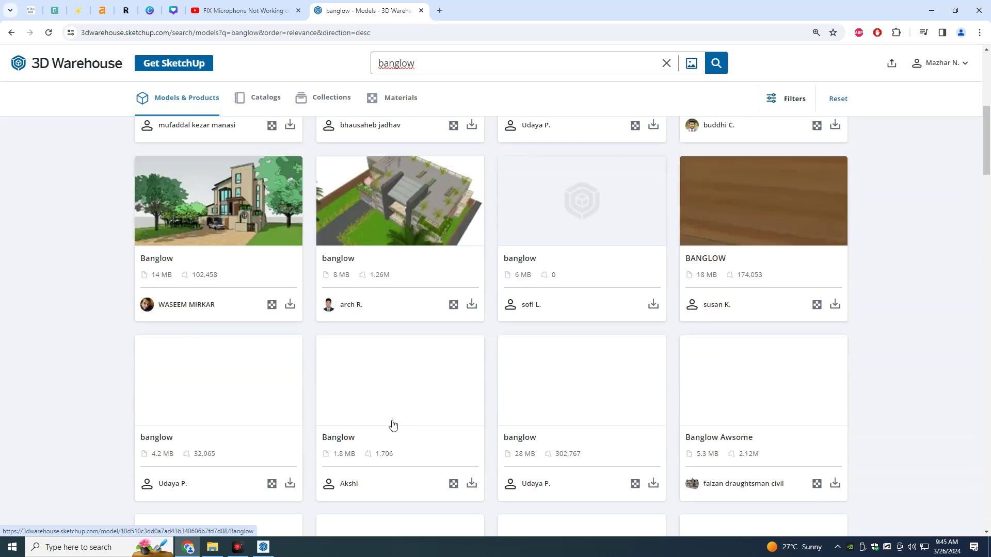
pyautogui.scroll(-3, 597, 402)
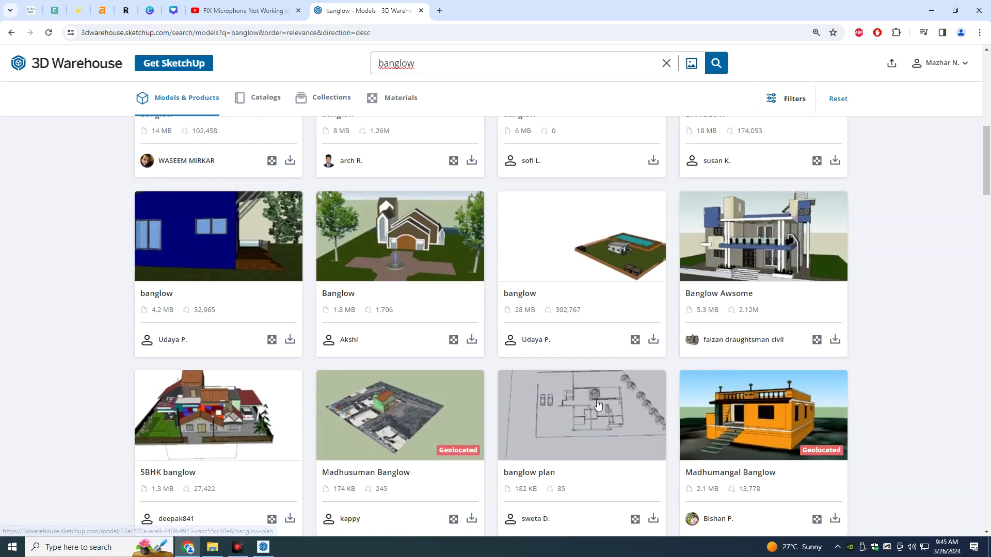
pyautogui.scroll(-6, 433, 395)
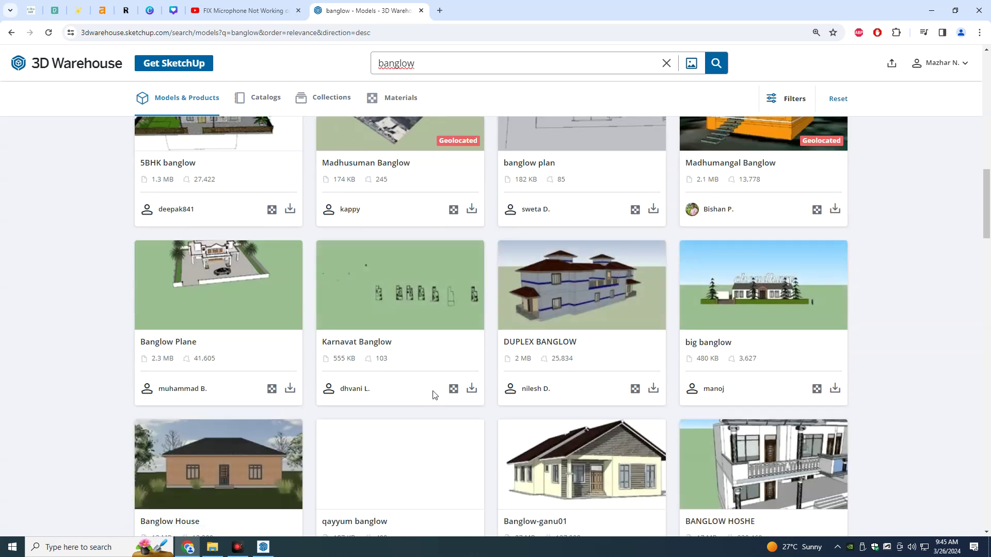
pyautogui.scroll(-2, 481, 383)
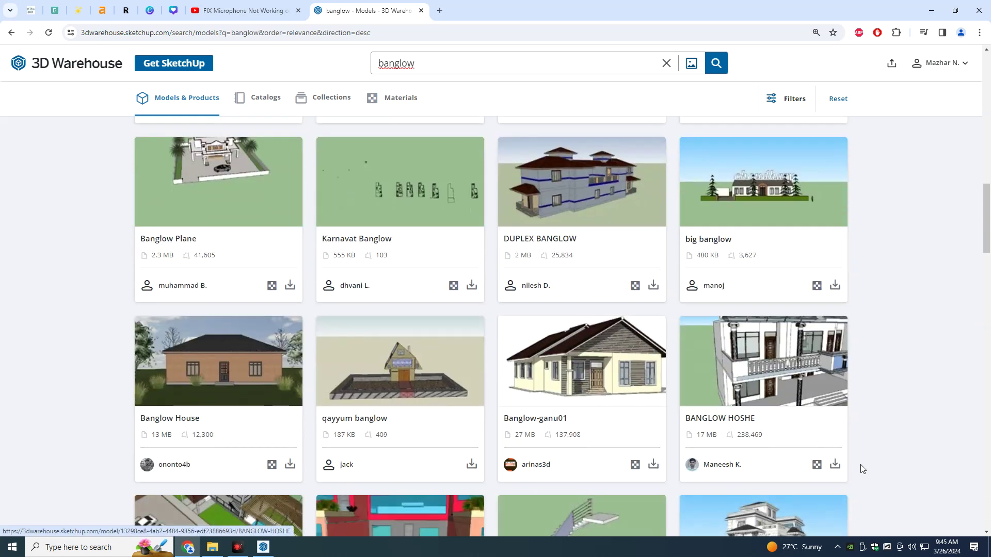
pyautogui.click(835, 464)
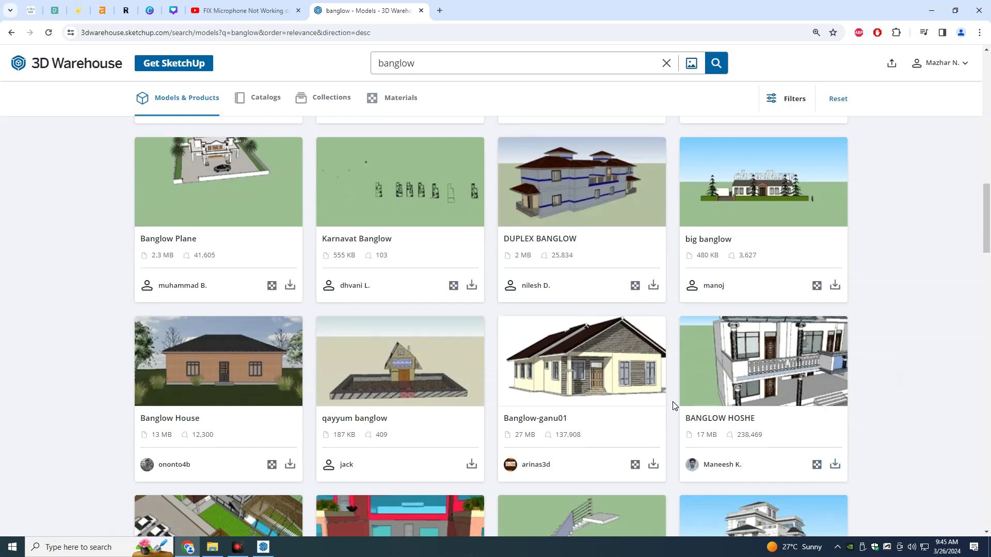
# Step: Scroll to the bottom of the banglow results and load more models
pyautogui.scroll(-4, 619, 398)
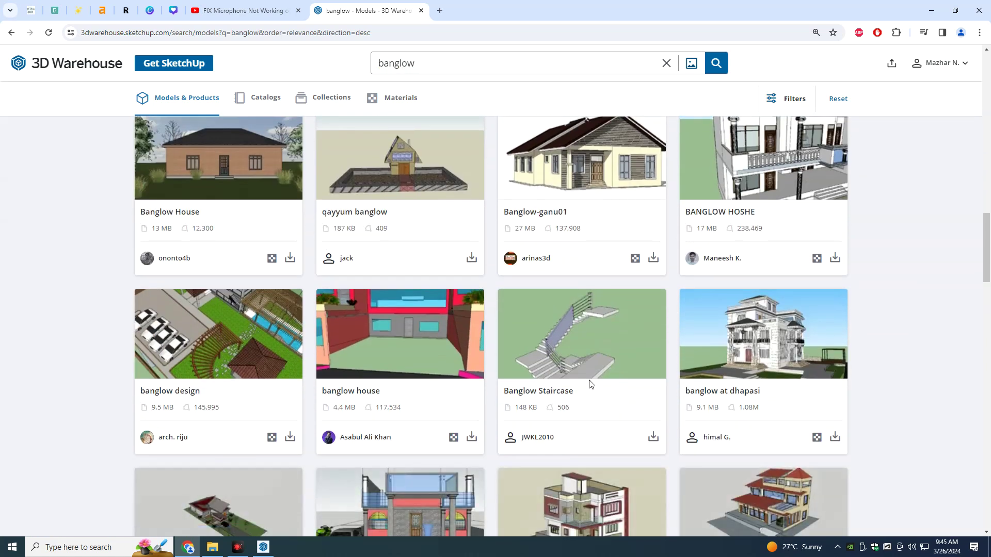
pyautogui.scroll(-3, 590, 381)
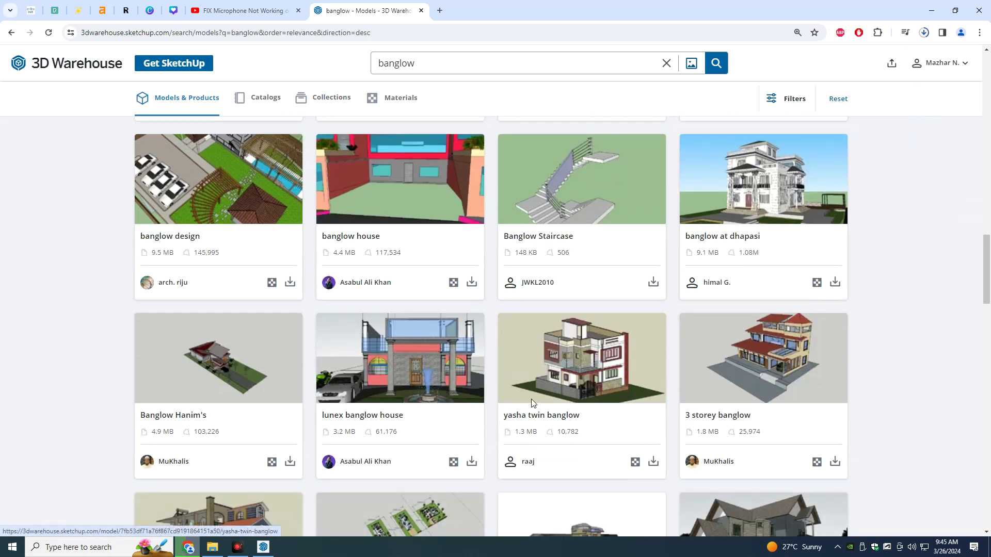
pyautogui.scroll(-3, 638, 443)
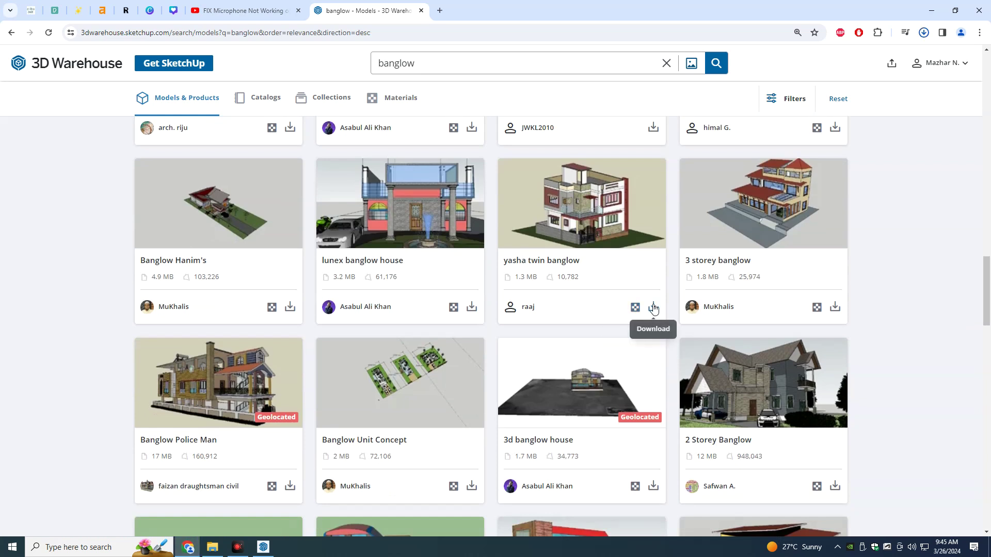
pyautogui.scroll(-6, 654, 309)
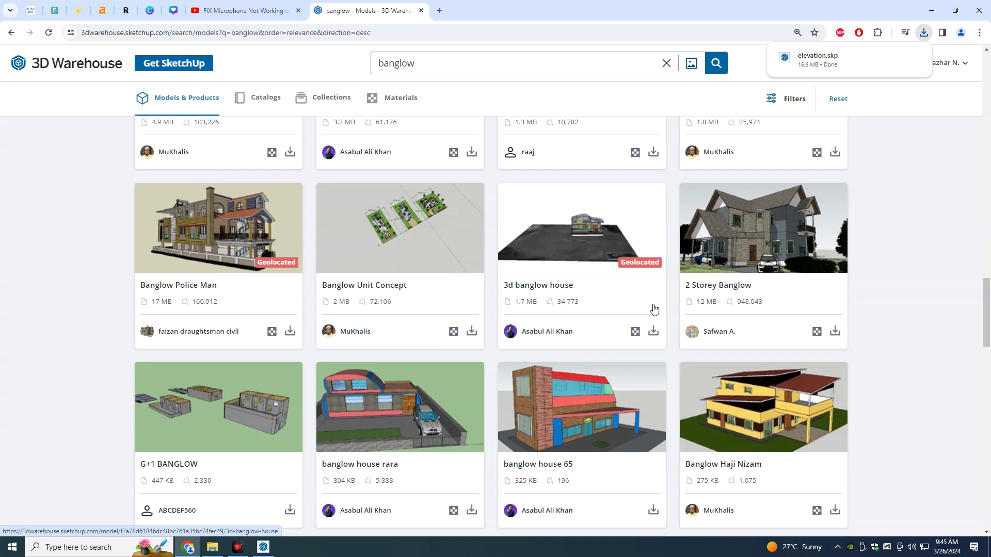
pyautogui.scroll(-1, 653, 306)
pyautogui.scroll(-2, 653, 306)
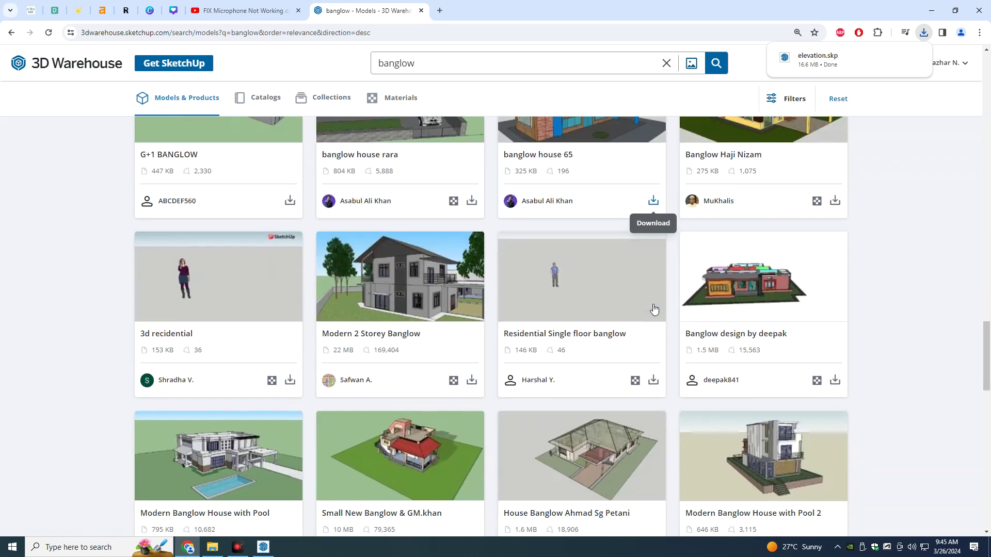
pyautogui.scroll(-2, 653, 306)
pyautogui.scroll(-3, 653, 305)
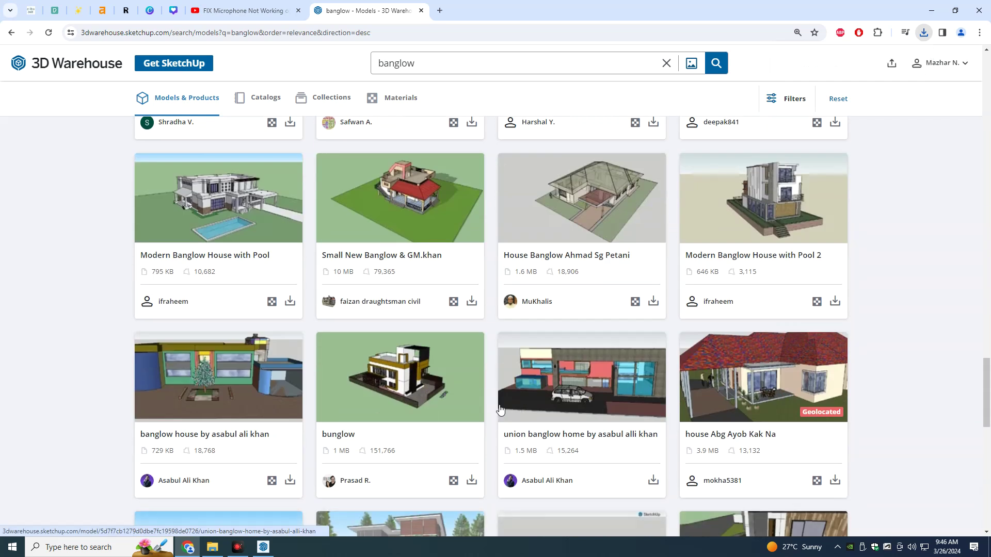
pyautogui.scroll(-4, 478, 392)
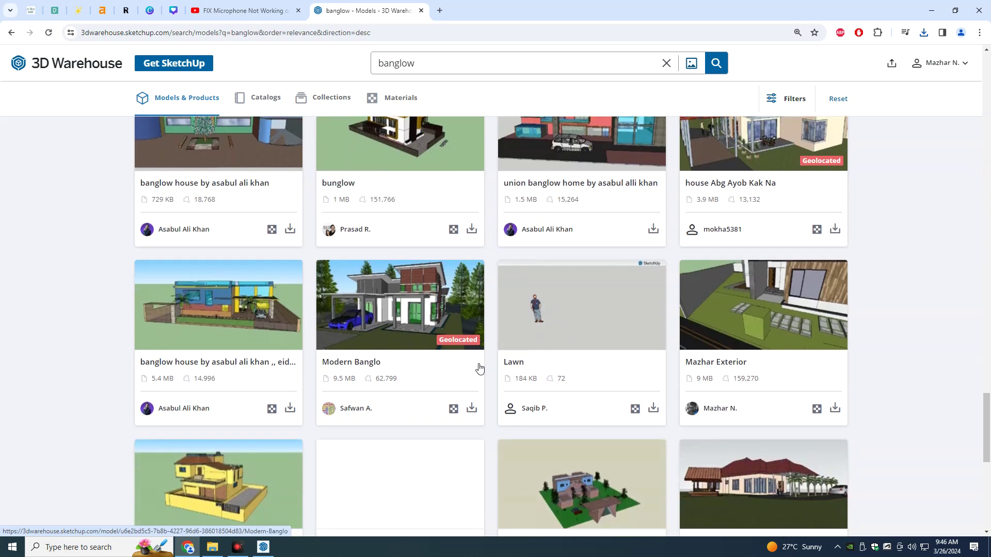
pyautogui.scroll(-4, 480, 367)
pyautogui.click(493, 448)
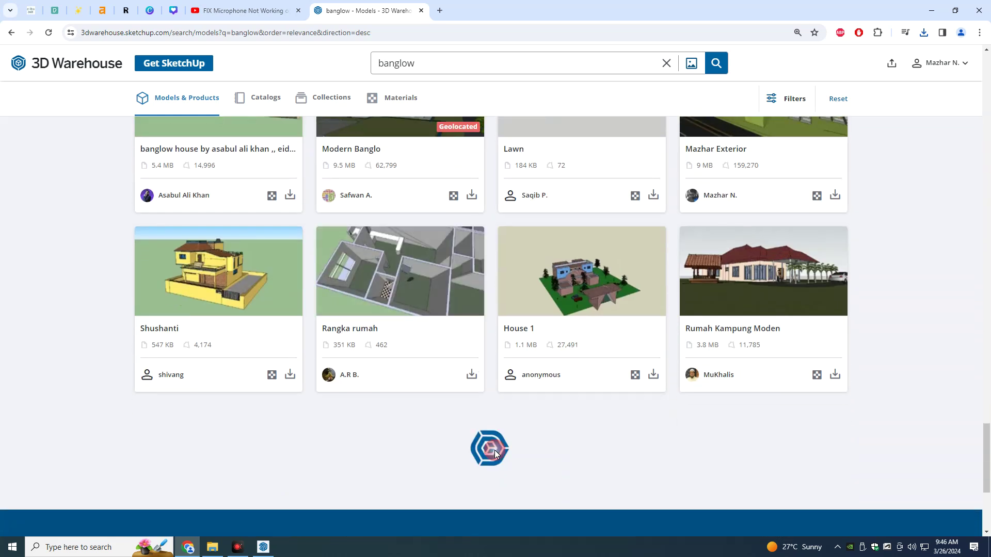
# Step: Scroll through the expanded banglow results
pyautogui.scroll(-1, 670, 299)
pyautogui.scroll(-2, 670, 302)
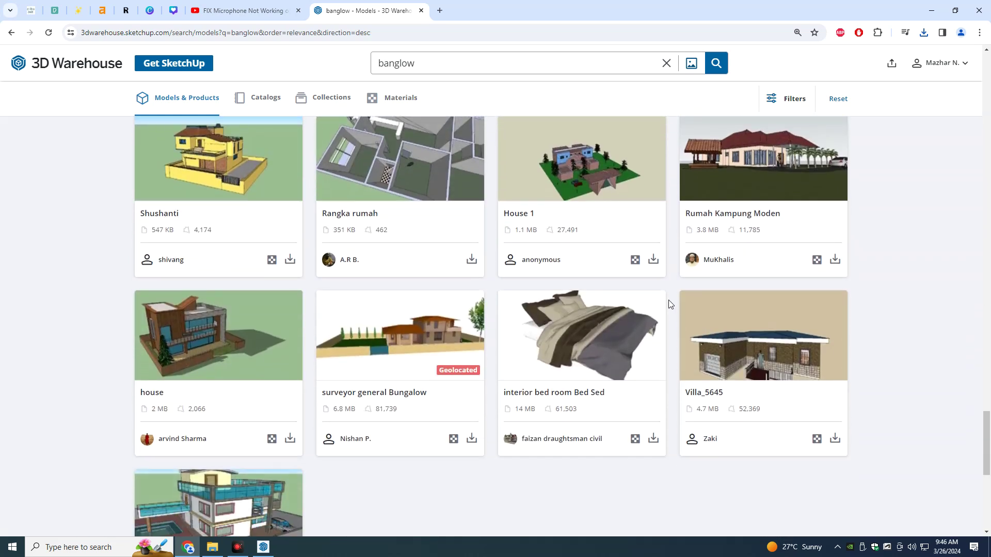
pyautogui.scroll(-1, 635, 334)
pyautogui.scroll(-7, 537, 360)
pyautogui.scroll(3, 537, 360)
pyautogui.scroll(2, 537, 364)
pyautogui.scroll(1, 537, 364)
pyautogui.scroll(3, 537, 363)
pyautogui.scroll(5, 536, 364)
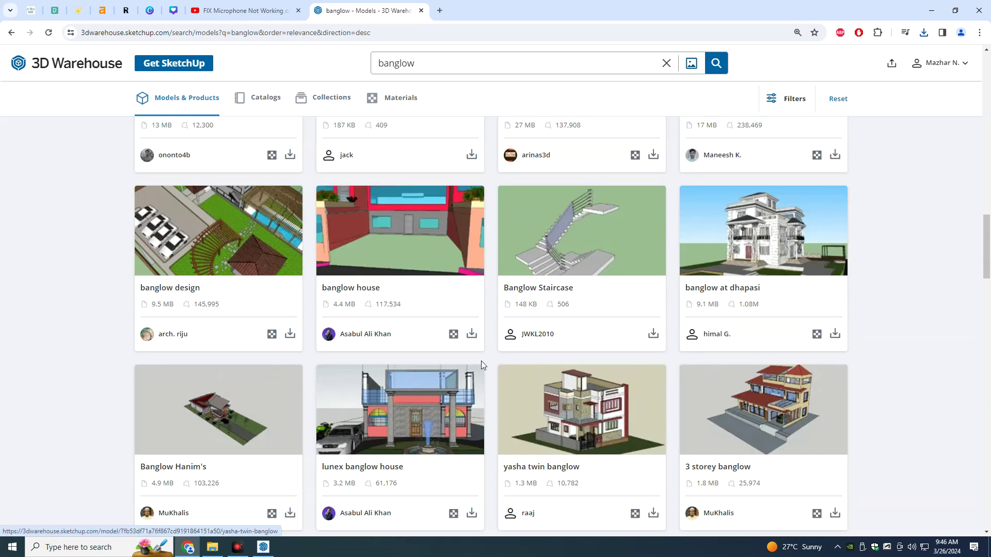
pyautogui.scroll(6, 485, 361)
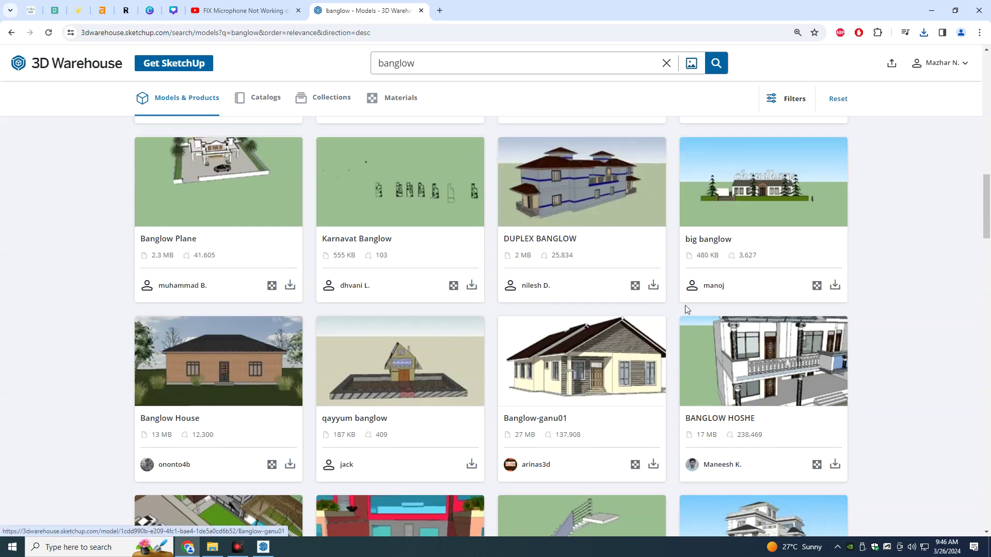
pyautogui.scroll(1, 568, 279)
pyautogui.scroll(4, 549, 252)
pyautogui.scroll(2, 549, 253)
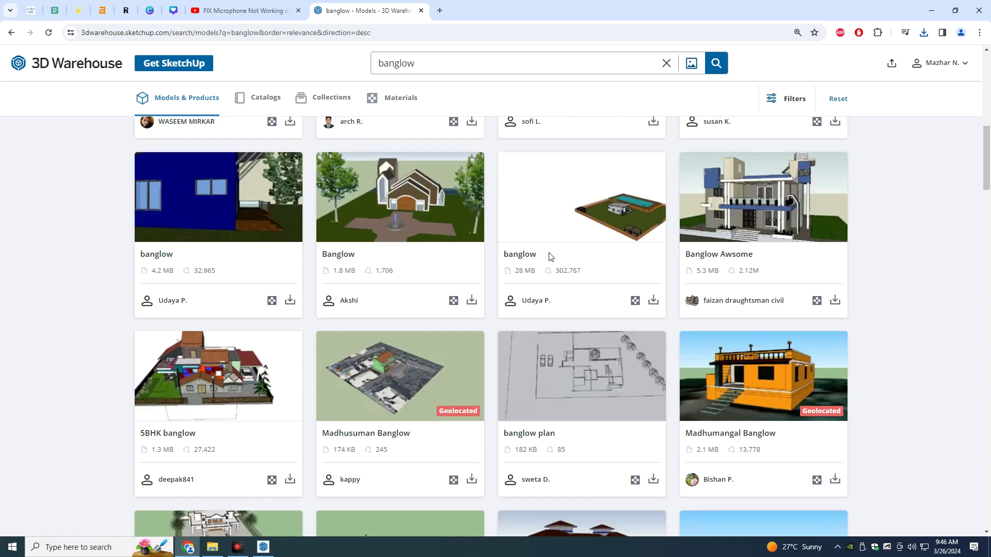
pyautogui.scroll(4, 549, 253)
pyautogui.scroll(4, 529, 259)
pyautogui.scroll(3, 529, 259)
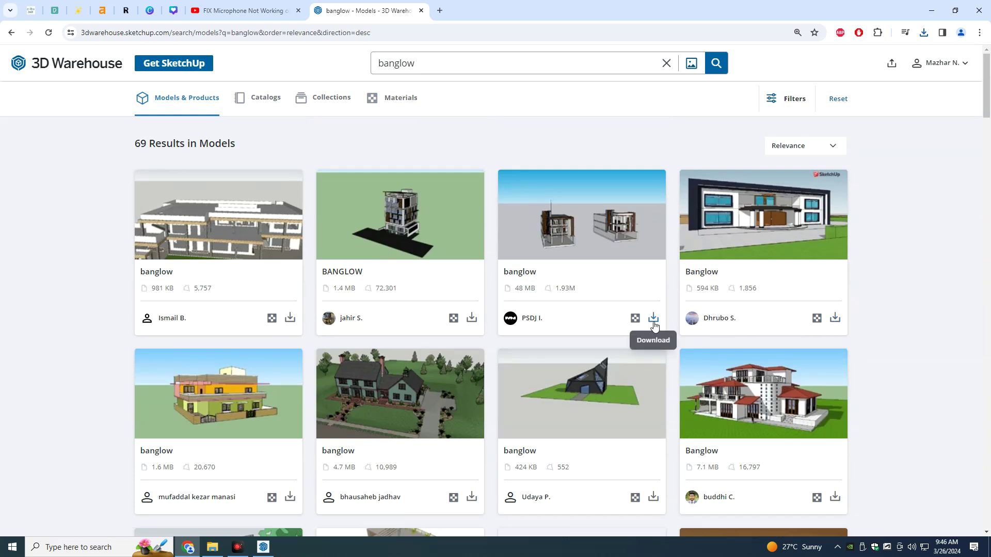
pyautogui.scroll(-5, 669, 330)
pyautogui.scroll(-2, 728, 381)
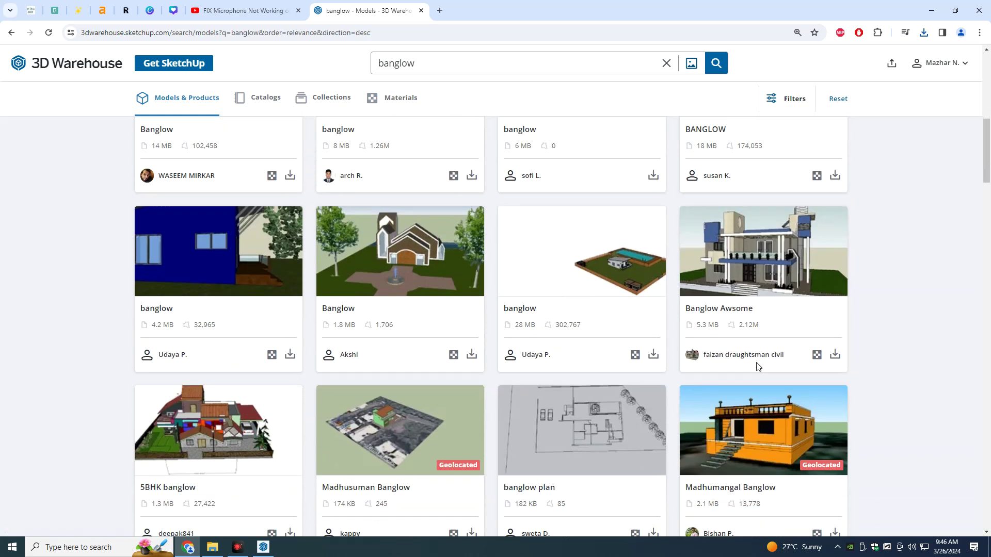
pyautogui.scroll(-2, 722, 377)
pyautogui.scroll(-2, 712, 371)
pyautogui.scroll(-3, 710, 369)
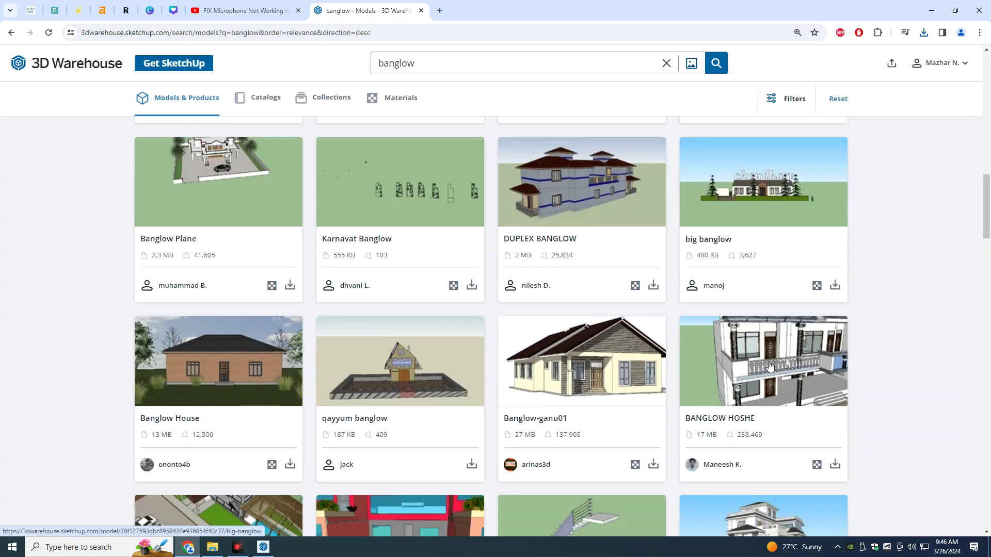
pyautogui.scroll(-3, 733, 379)
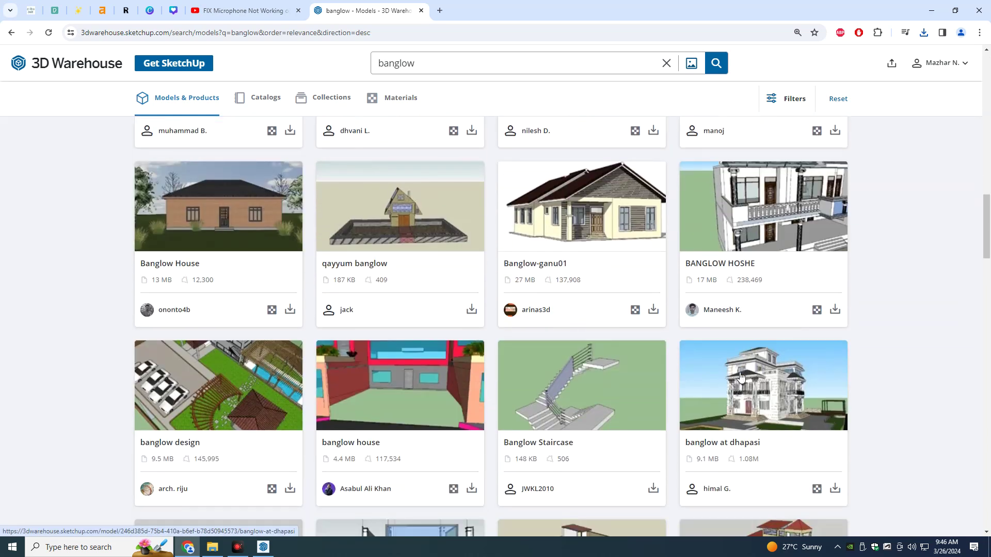
# Step: Show the downloaded elevation.skp in its Downloads folder, then return to the results
pyautogui.click(924, 33)
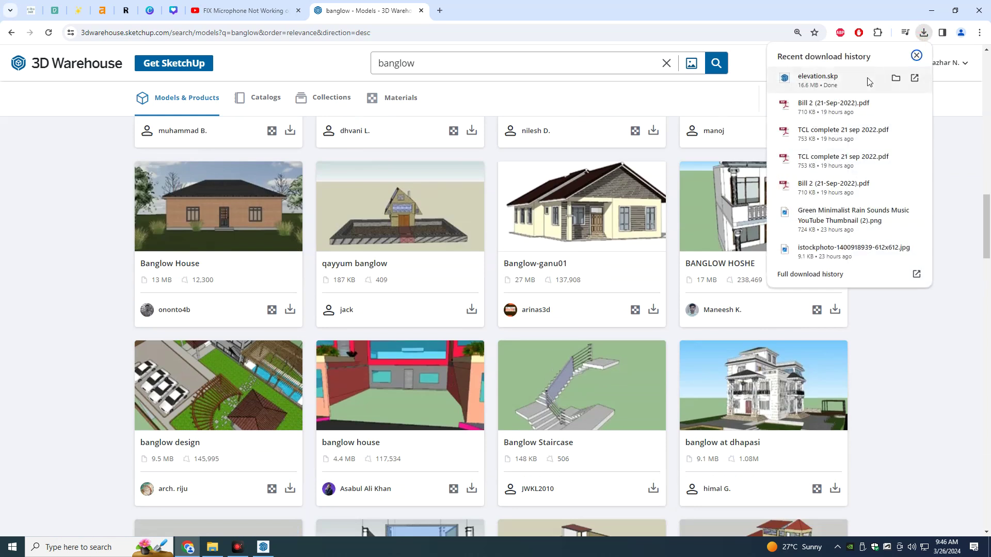
pyautogui.click(896, 79)
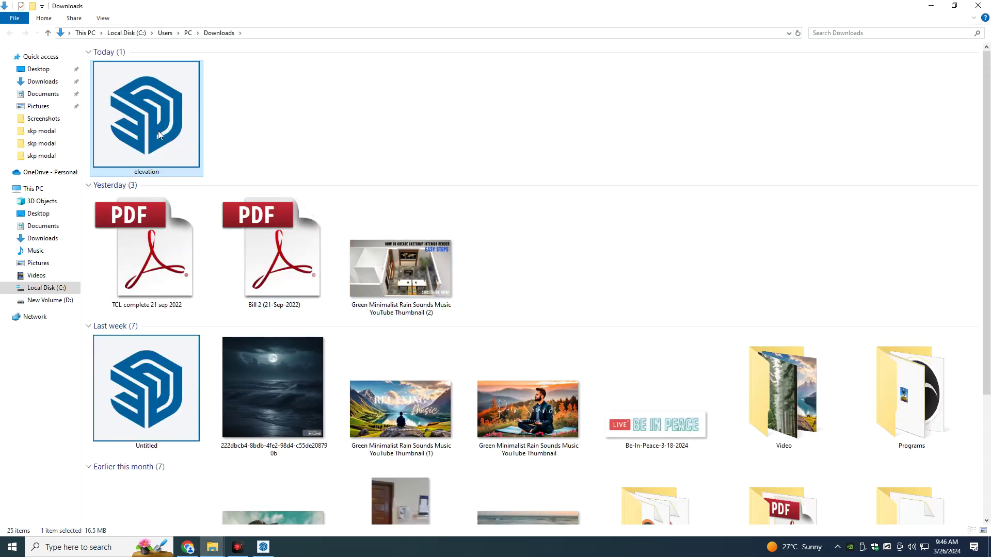
pyautogui.click(188, 547)
pyautogui.doubleClick(433, 65)
pyautogui.write('elevation')
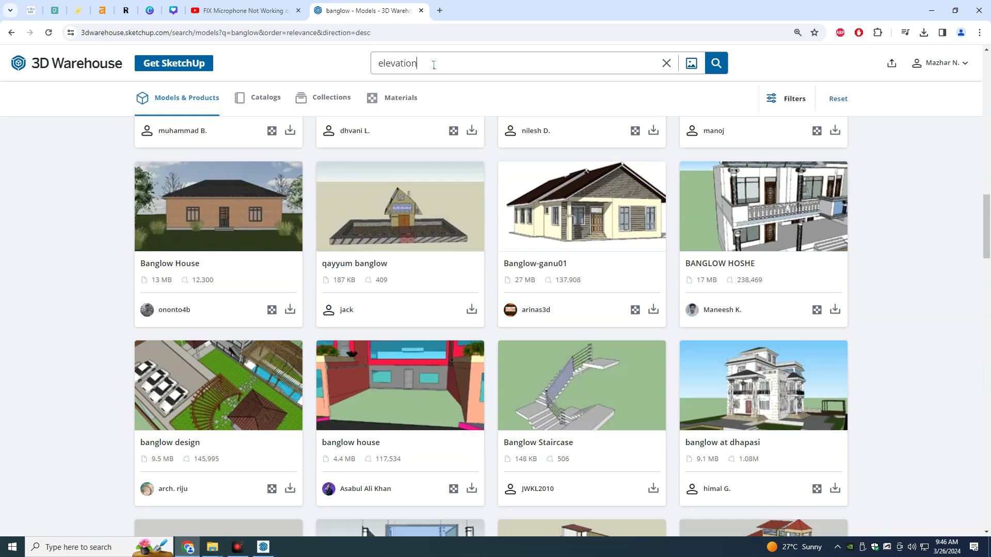
# Step: Search 'elevation' and download the 36 MB elevation model as a SketchUp file
pyautogui.press('Return')
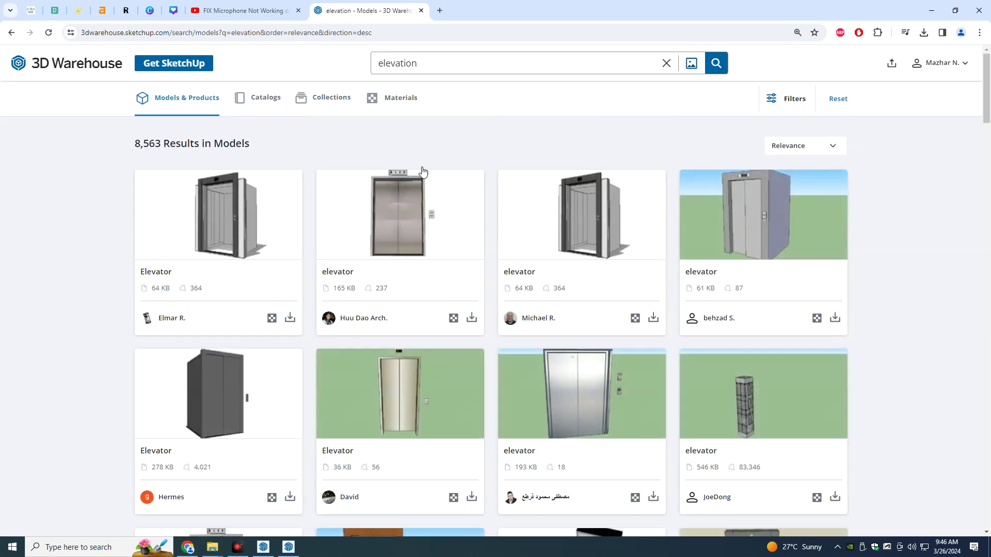
pyautogui.scroll(-4, 671, 343)
pyautogui.scroll(-7, 672, 344)
pyautogui.scroll(-1, 672, 344)
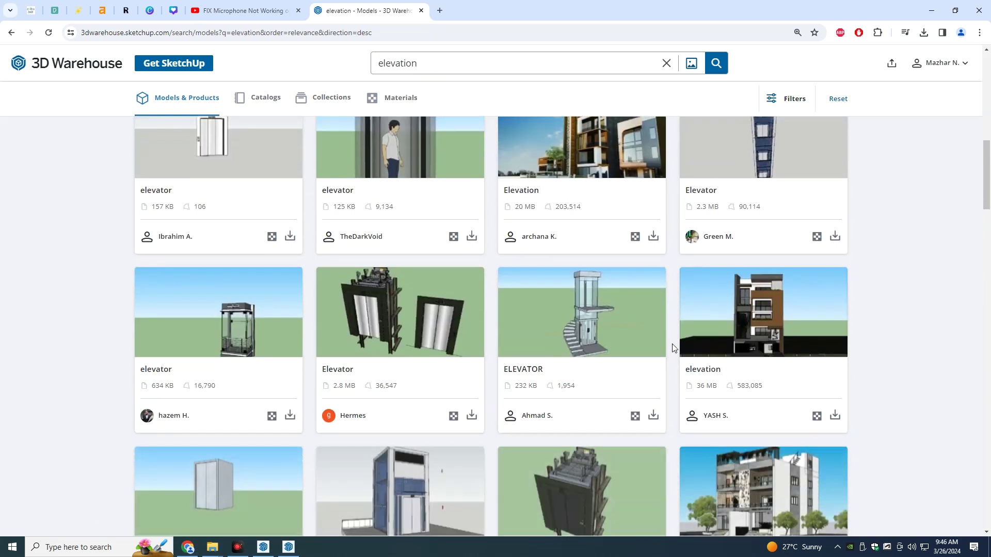
pyautogui.click(835, 416)
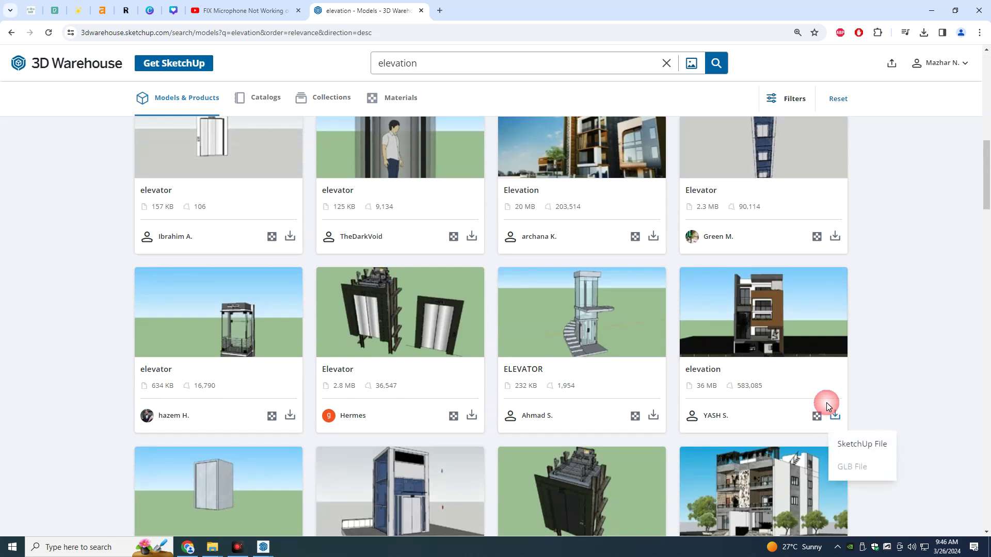
pyautogui.click(845, 444)
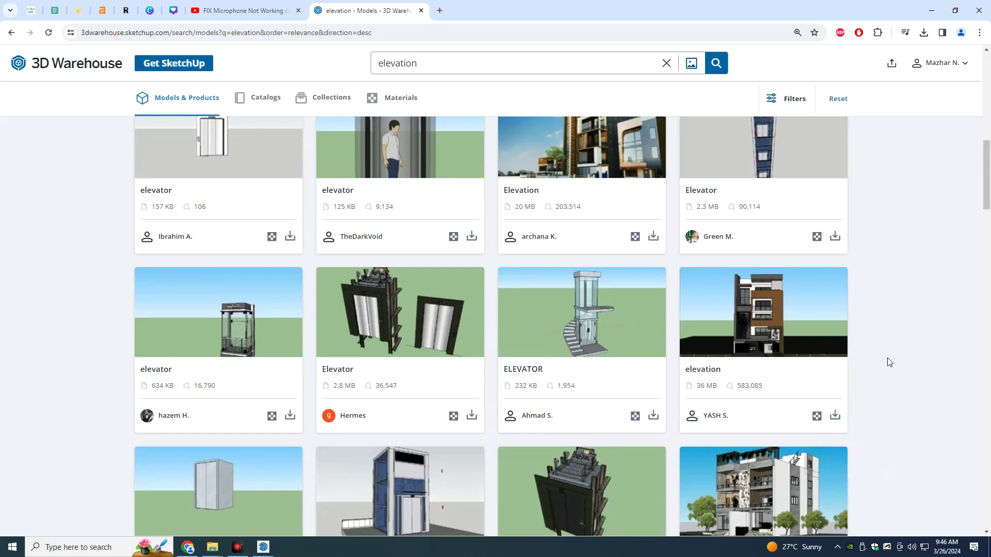
pyautogui.scroll(-2, 878, 386)
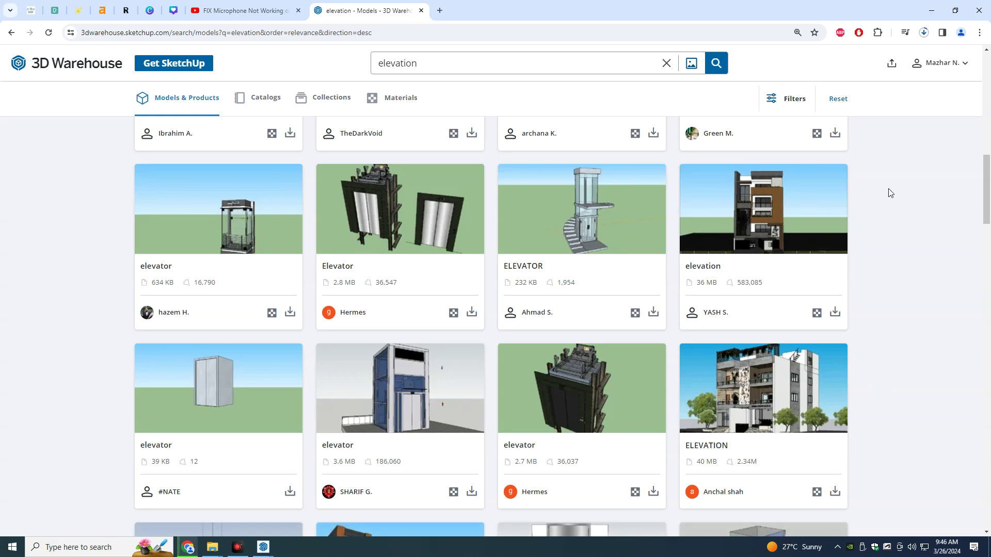
pyautogui.click(320, 504)
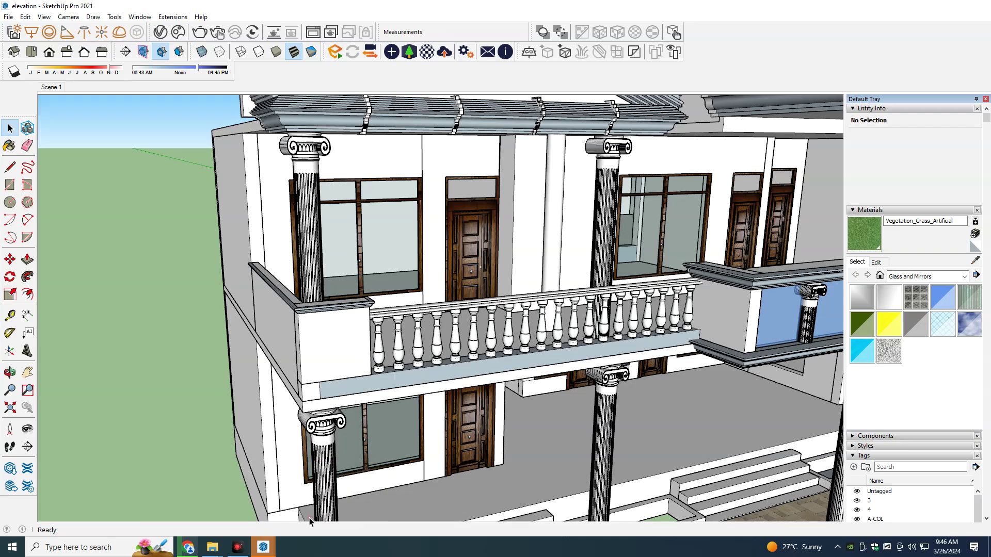
# Step: Zoom out and orbit around the whole house, then return to the elevation results in Chrome
pyautogui.scroll(3, 485, 375)
pyautogui.scroll(-3, 486, 375)
pyautogui.scroll(-3, 464, 362)
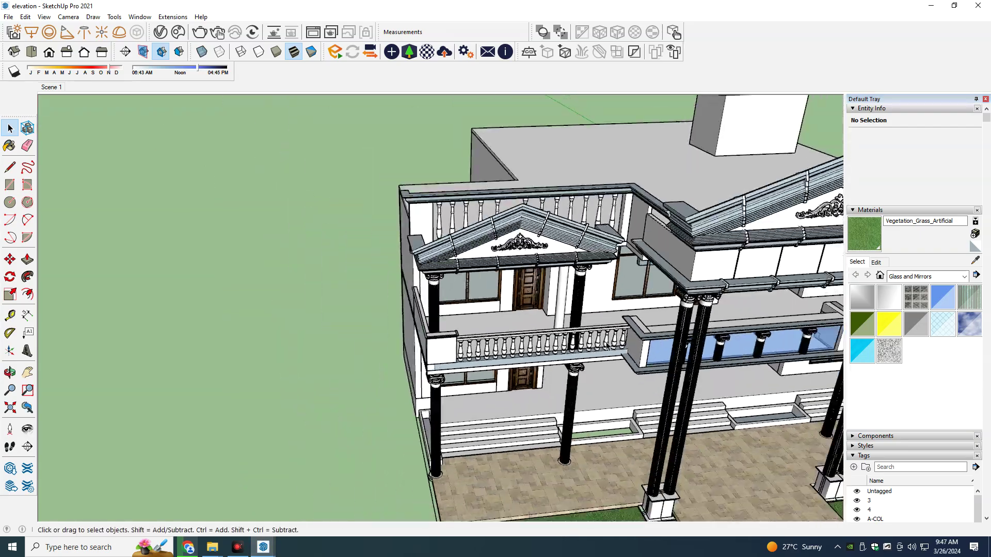
pyautogui.moveTo(392, 331); pyautogui.dragTo(303, 312, button='middle')
pyautogui.scroll(-2, 303, 312)
pyautogui.scroll(-2, 400, 354)
pyautogui.moveTo(400, 354)
pyautogui.mouseDown(button='middle')
pyautogui.moveTo(329, 326)
pyautogui.moveTo(464, 308)
pyautogui.mouseUp(button='middle')
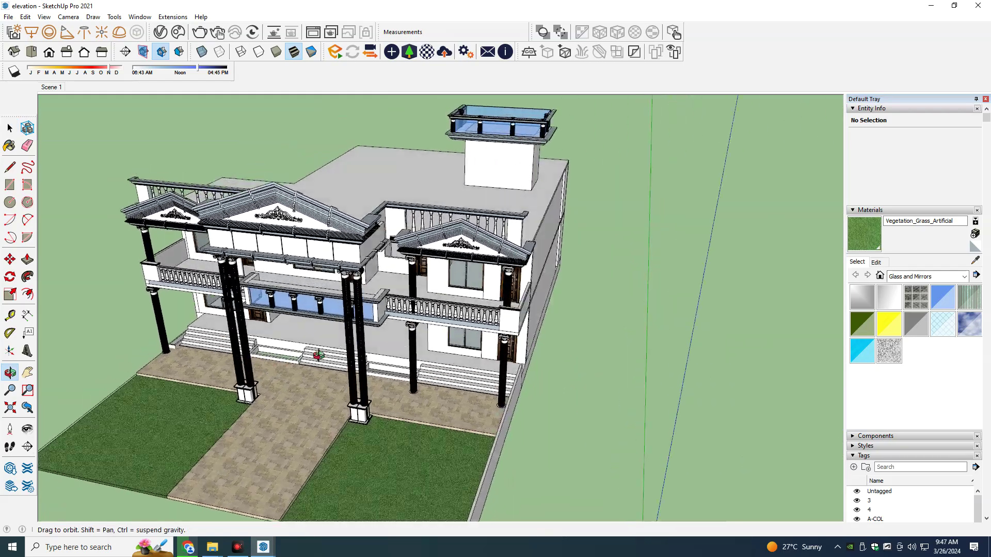
pyautogui.click(977, 6)
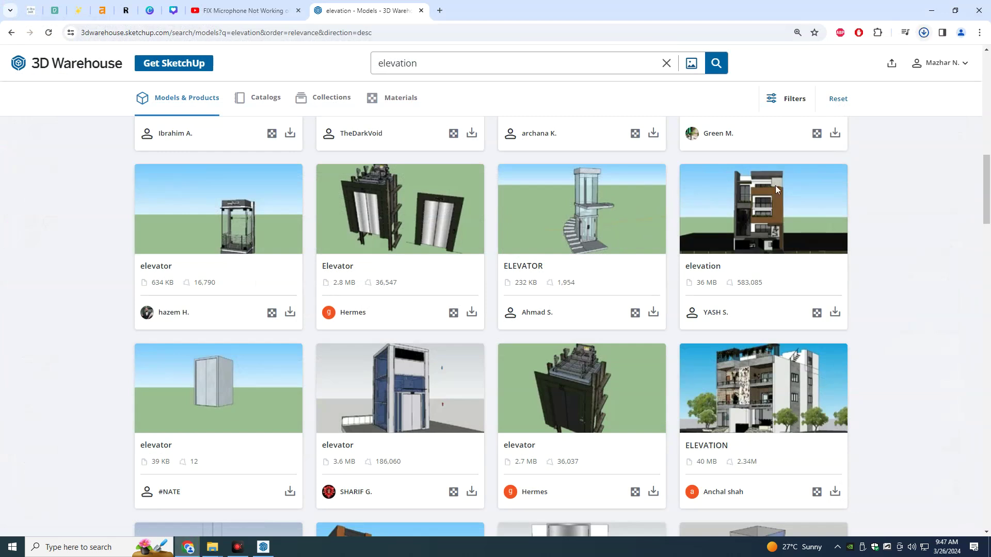
# Step: Open the finished R1_FINAL+ELEVATION.skp download from Chrome's downloads list
pyautogui.scroll(-3, 775, 185)
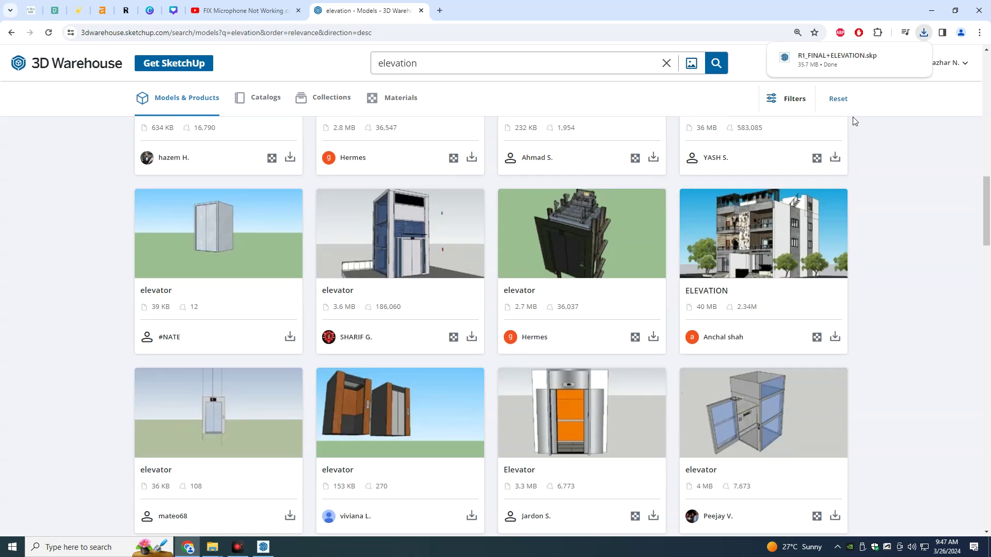
pyautogui.click(897, 57)
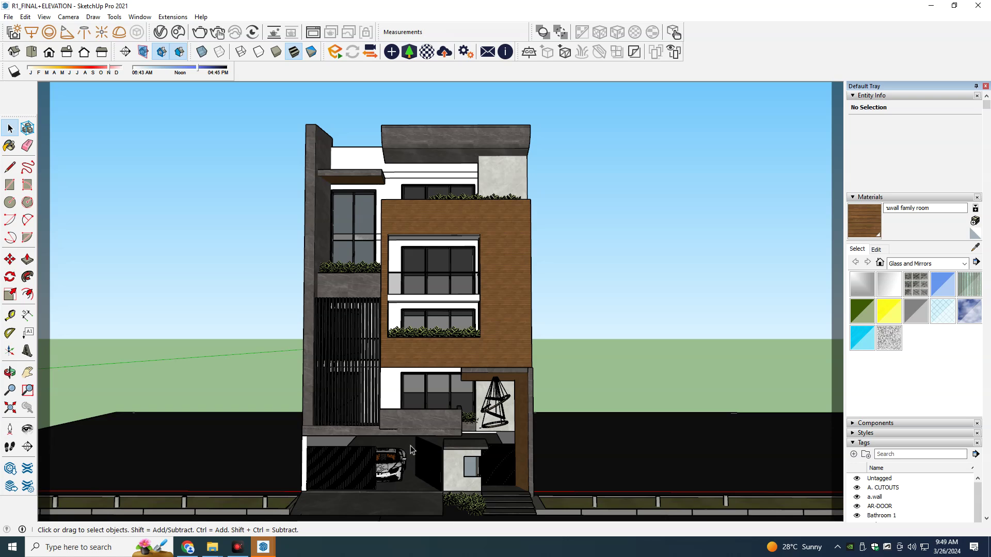
# Step: Delete the black ground slab from under the building model
pyautogui.moveTo(417, 394)
pyautogui.mouseDown(button='middle')
pyautogui.moveTo(417, 380)
pyautogui.moveTo(429, 390)
pyautogui.mouseUp(button='middle')
pyautogui.click(472, 358)
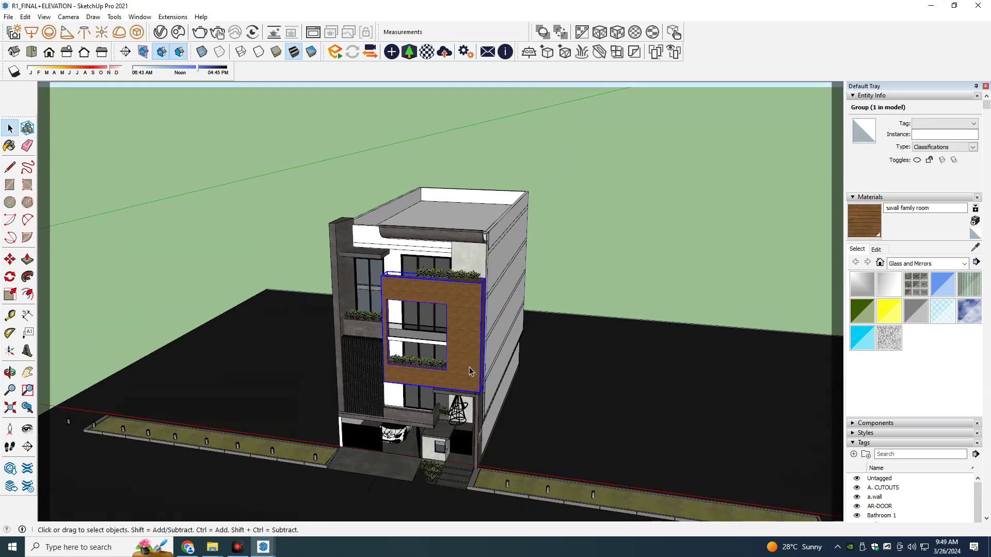
pyautogui.scroll(-3, 498, 405)
pyautogui.scroll(-2, 567, 392)
pyautogui.moveTo(640, 347); pyautogui.dragTo(610, 392)
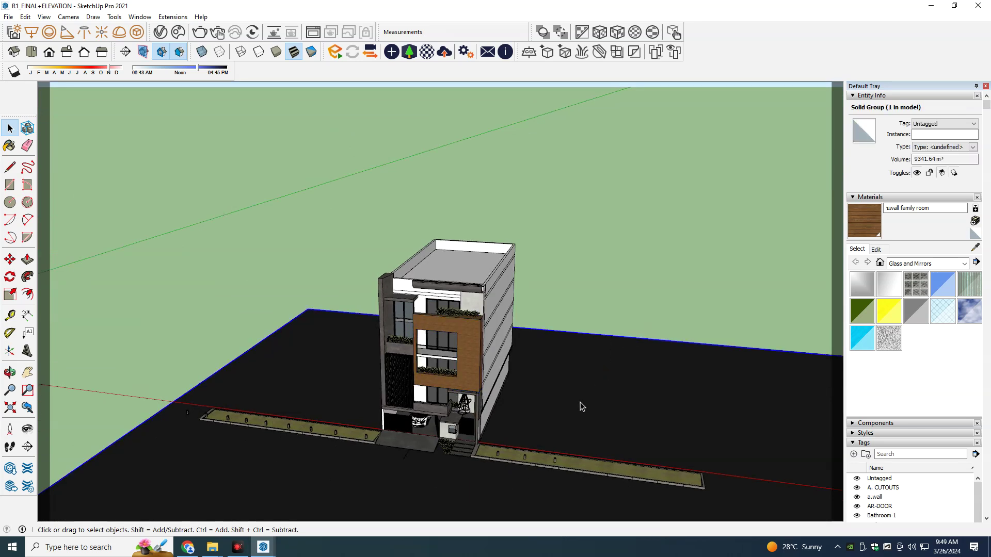
pyautogui.press('Delete')
# Step: Zoom in on the carport and select the parked car
pyautogui.scroll(1, 405, 459)
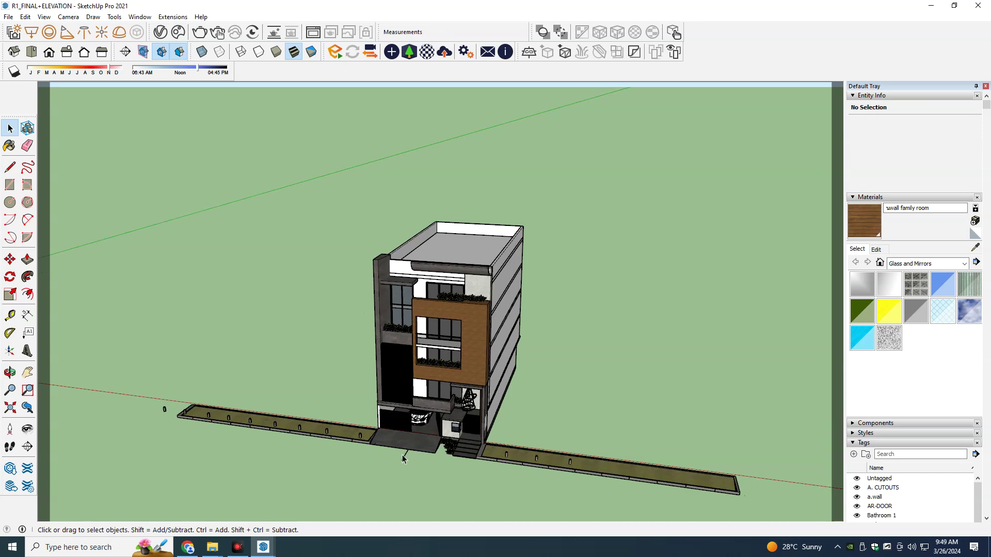
pyautogui.scroll(2, 404, 457)
pyautogui.scroll(2, 405, 458)
pyautogui.scroll(2, 426, 447)
pyautogui.scroll(2, 447, 438)
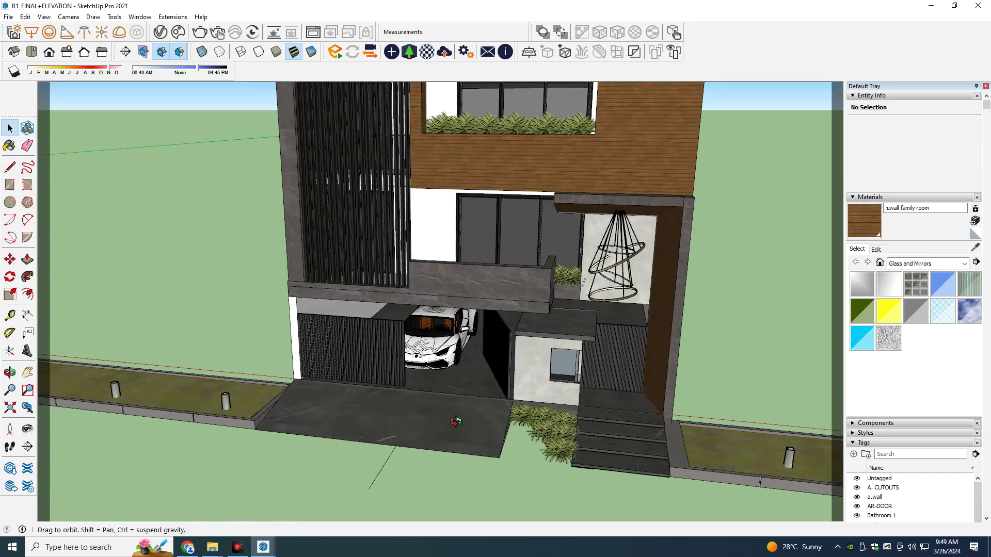
pyautogui.scroll(1, 447, 439)
pyautogui.click(456, 360)
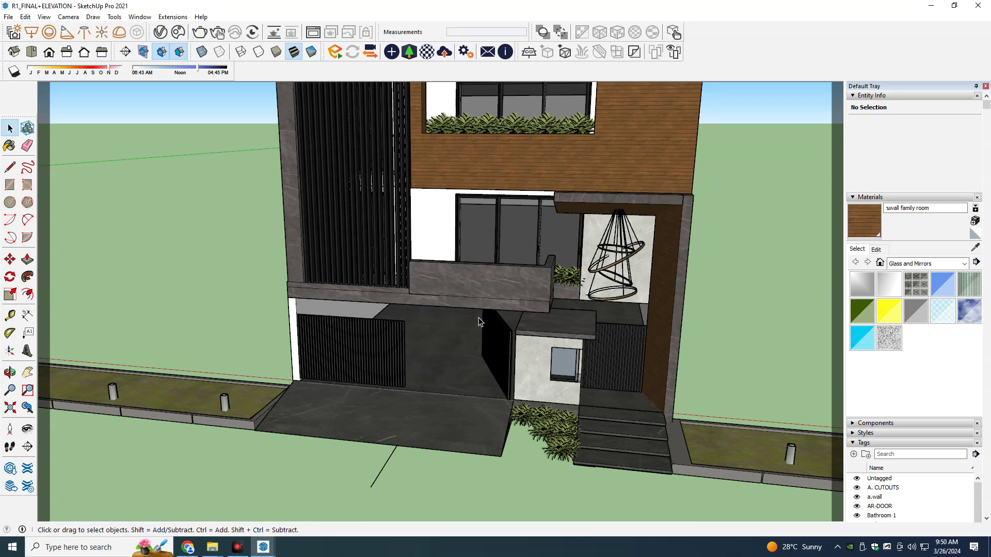
# Step: Delete the three plant groups beside the entrance steps
pyautogui.scroll(2, 516, 382)
pyautogui.click(554, 439)
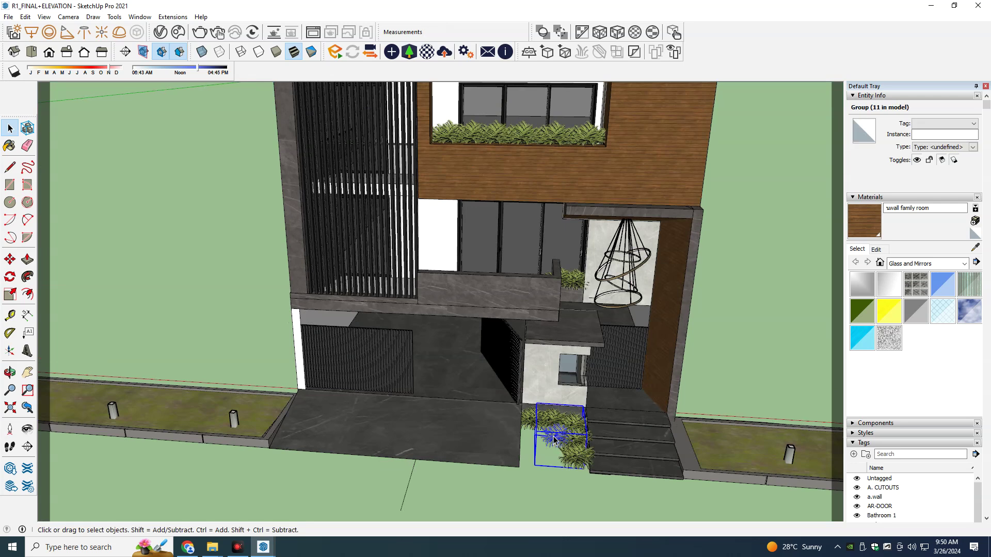
pyautogui.scroll(1, 580, 448)
pyautogui.scroll(2, 579, 449)
pyautogui.scroll(2, 578, 448)
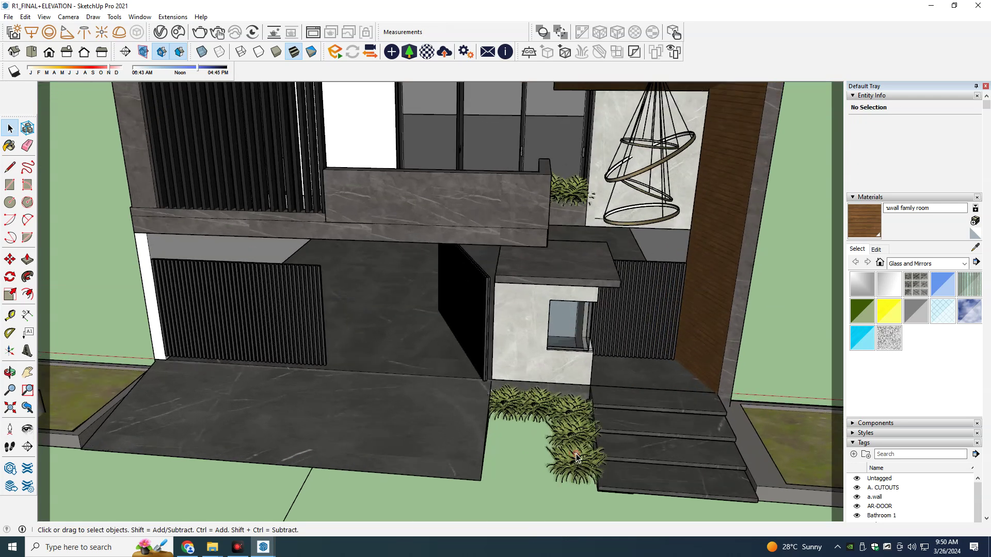
pyautogui.click(576, 449)
pyautogui.press('Delete')
pyautogui.press('Delete')
pyautogui.click(563, 413)
pyautogui.press('Delete')
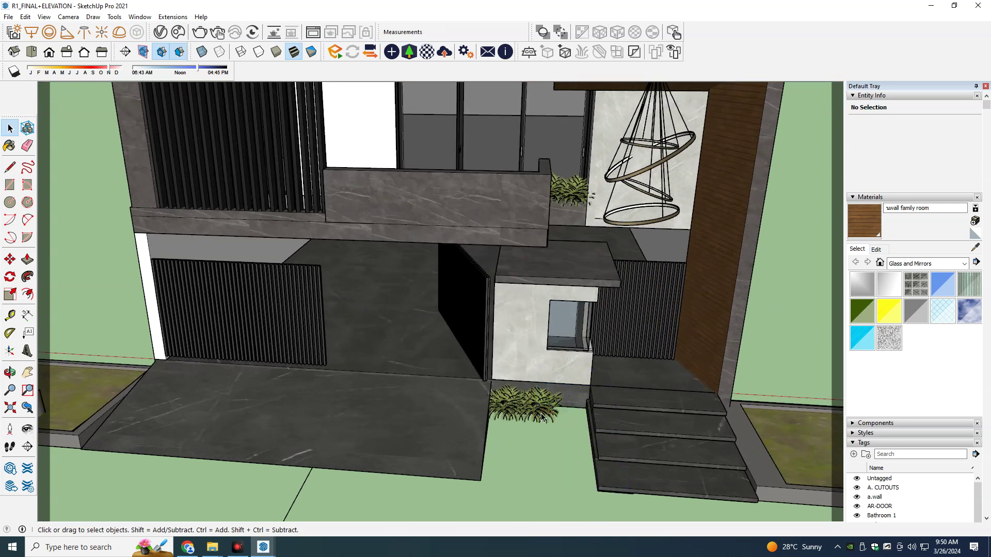
pyautogui.click(511, 404)
pyautogui.press('Delete')
# Step: Delete the balcony plant and the hanging chandelier
pyautogui.click(572, 196)
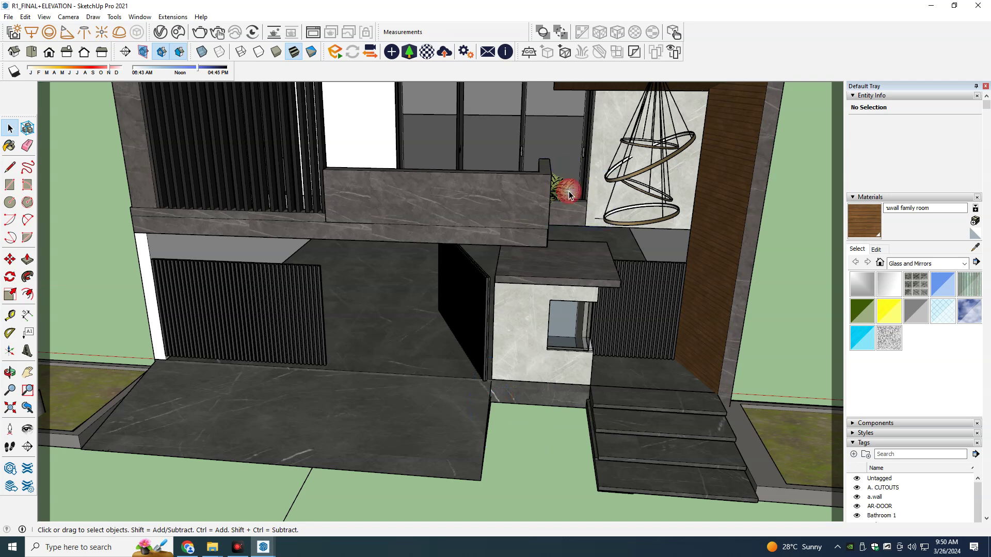
pyautogui.press('Delete')
pyautogui.click(625, 181)
pyautogui.scroll(-1, 623, 181)
pyautogui.scroll(-1, 623, 181)
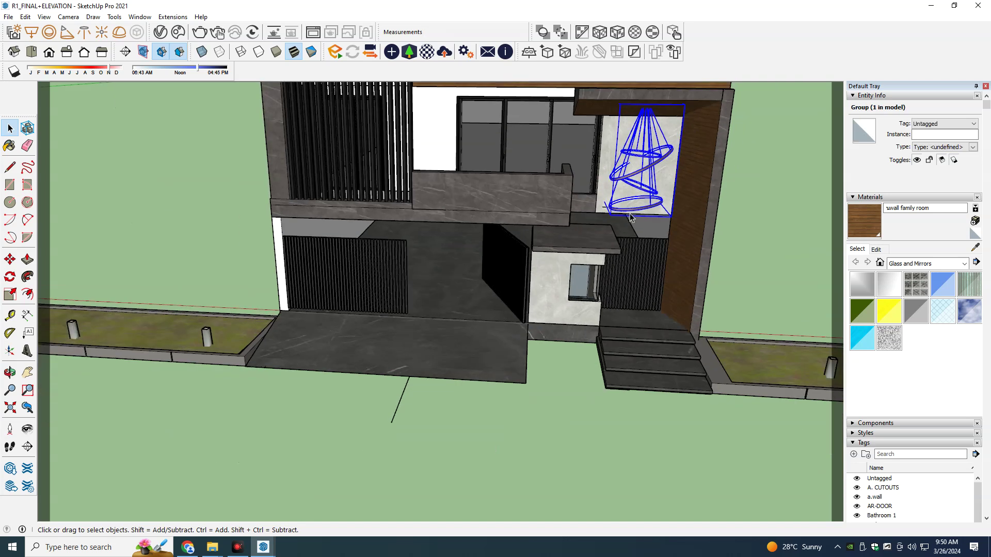
pyautogui.scroll(-1, 635, 232)
pyautogui.press('Delete')
pyautogui.scroll(-1, 646, 289)
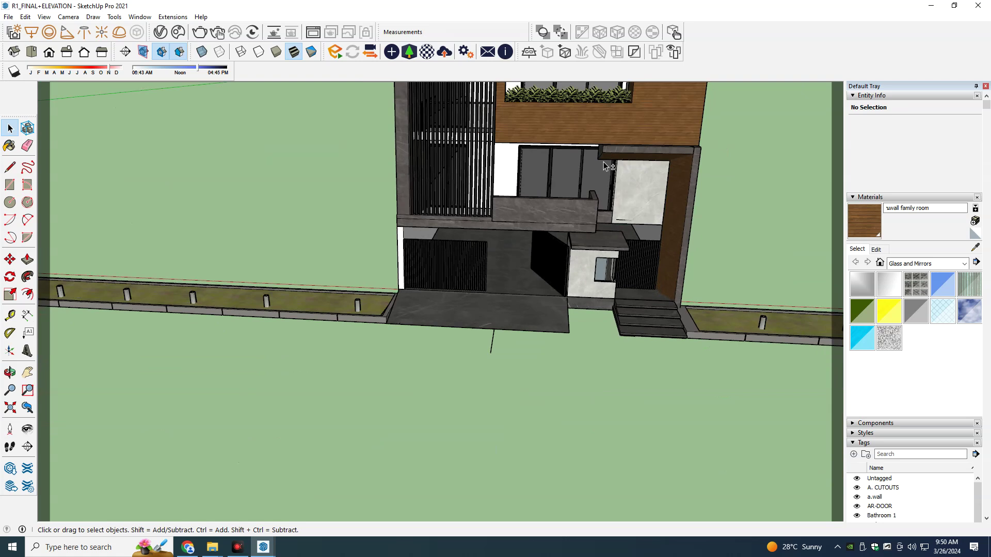
# Step: Delete the lower balcony planter and the upper-left planter
pyautogui.moveTo(605, 166); pyautogui.dragTo(515, 389, button='middle')
pyautogui.scroll(2, 527, 336)
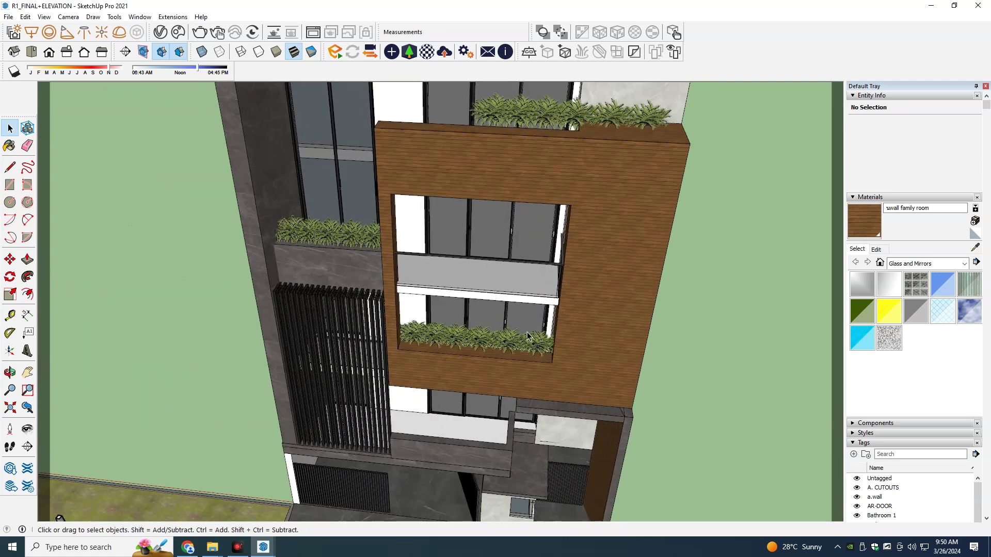
pyautogui.scroll(2, 528, 336)
pyautogui.click(530, 344)
pyautogui.press('Delete')
pyautogui.click(304, 210)
pyautogui.press('Delete')
# Step: Delete the upper balcony planter
pyautogui.scroll(-3, 404, 209)
pyautogui.moveTo(459, 172); pyautogui.dragTo(476, 250, button='middle')
pyautogui.scroll(2, 476, 251)
pyautogui.scroll(2, 477, 251)
pyautogui.click(533, 270)
pyautogui.press('Delete')
# Step: Orbit out to the whole building and select the street-side planter strips
pyautogui.scroll(-3, 532, 270)
pyautogui.scroll(-3, 519, 296)
pyautogui.moveTo(516, 313)
pyautogui.mouseDown(button='middle')
pyautogui.moveTo(501, 252)
pyautogui.moveTo(572, 302)
pyautogui.mouseUp(button='middle')
pyautogui.click(502, 362)
pyautogui.scroll(2, 498, 363)
pyautogui.scroll(2, 498, 329)
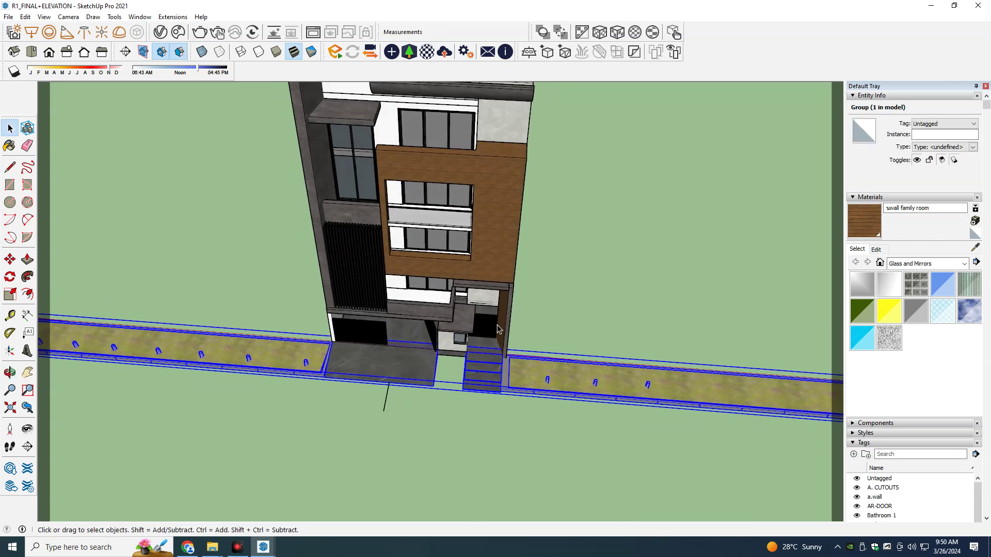
pyautogui.doubleClick(532, 362)
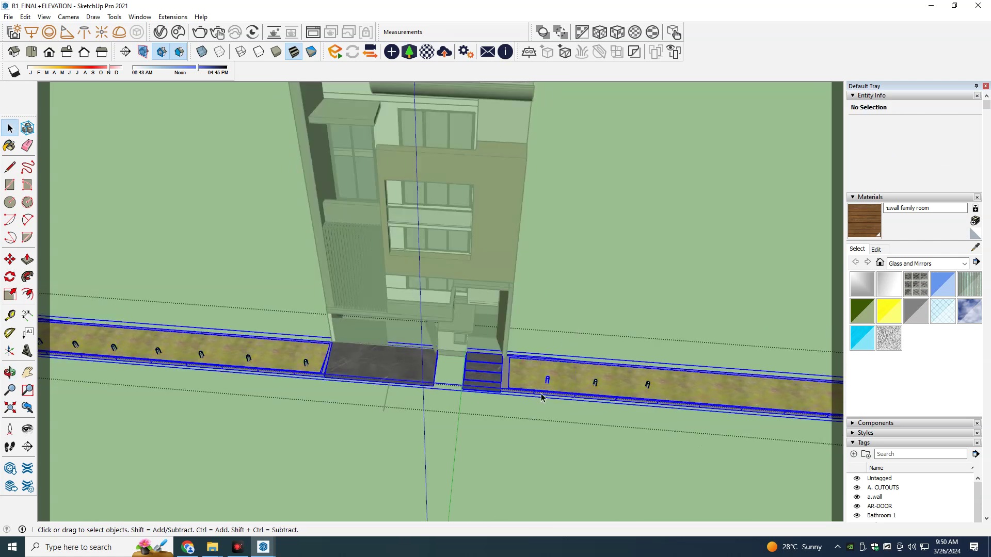
pyautogui.click(553, 422)
pyautogui.press('Delete')
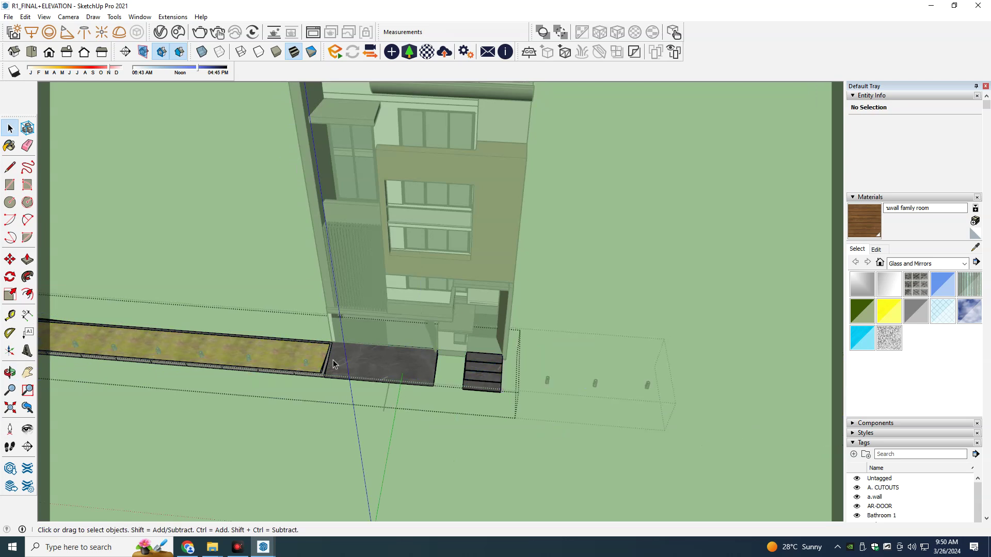
pyautogui.click(251, 389)
pyautogui.press('Delete')
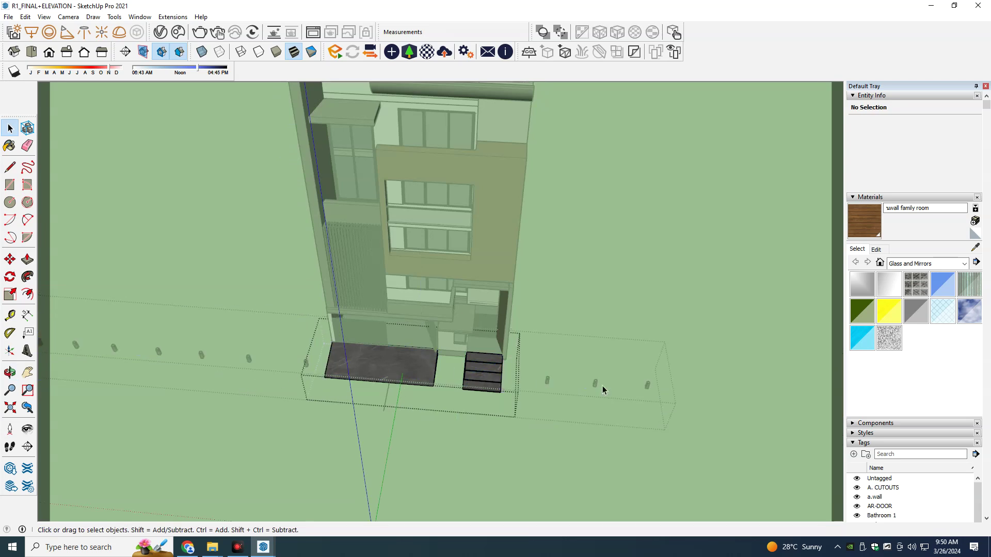
pyautogui.click(635, 402)
pyautogui.press('Delete')
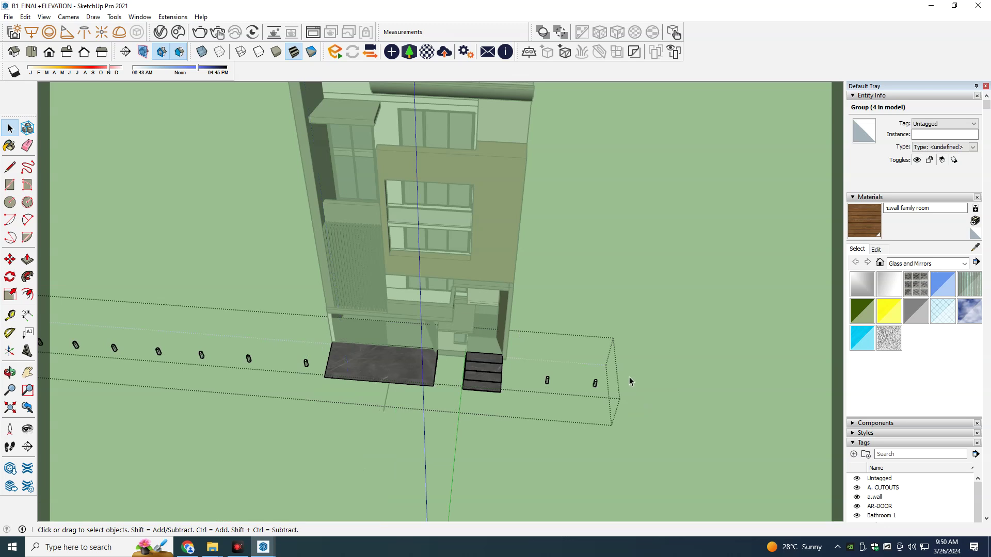
pyautogui.click(595, 383)
pyautogui.press('Delete')
pyautogui.click(548, 380)
pyautogui.press('Delete')
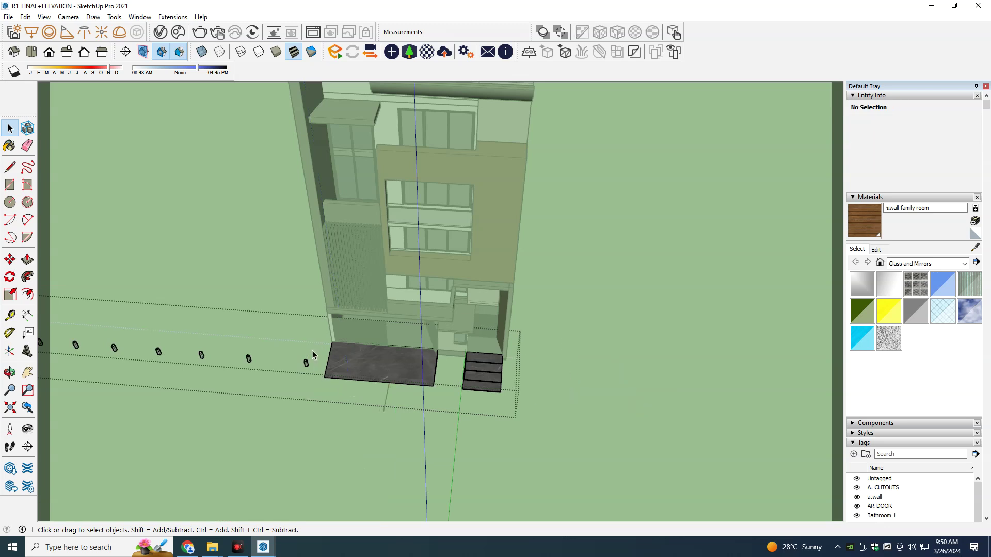
pyautogui.click(158, 352)
pyautogui.press('Delete')
pyautogui.click(114, 349)
pyautogui.press('Delete')
pyautogui.click(62, 360)
pyautogui.moveTo(105, 361); pyautogui.dragTo(310, 365, button='middle')
pyautogui.moveTo(206, 388); pyautogui.dragTo(207, 389)
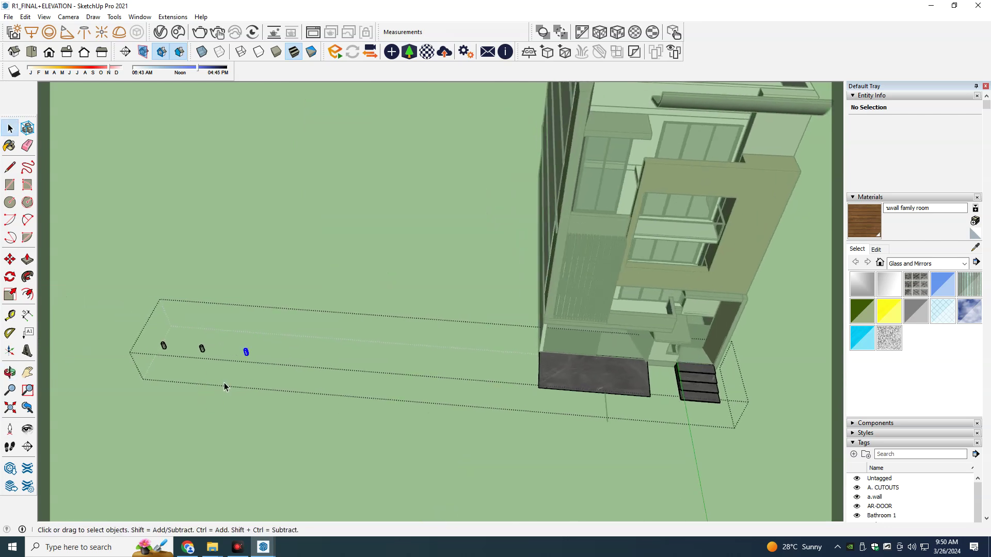
pyautogui.press('Delete')
pyautogui.press('Delete')
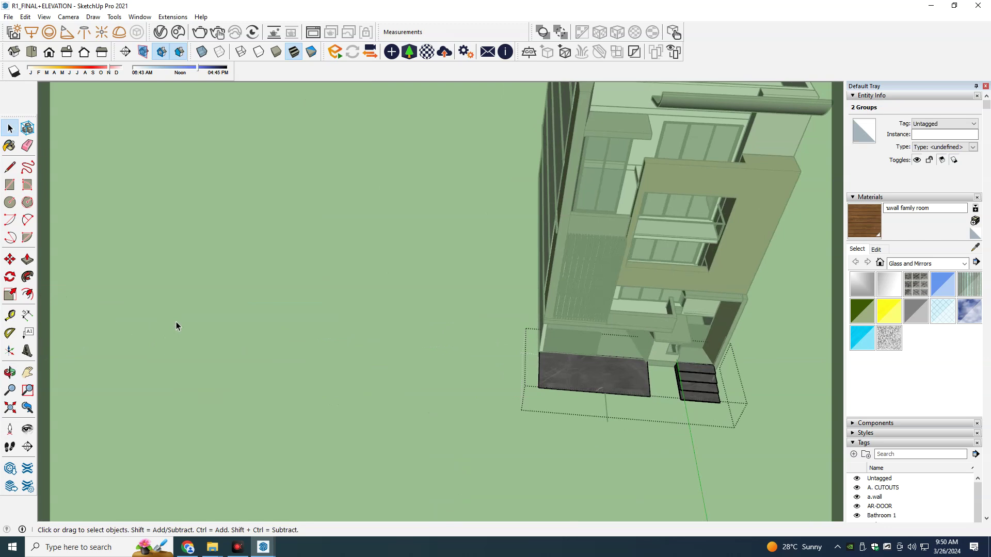
pyautogui.moveTo(423, 341); pyautogui.dragTo(500, 369, button='middle')
pyautogui.scroll(3, 499, 370)
pyautogui.scroll(1, 500, 369)
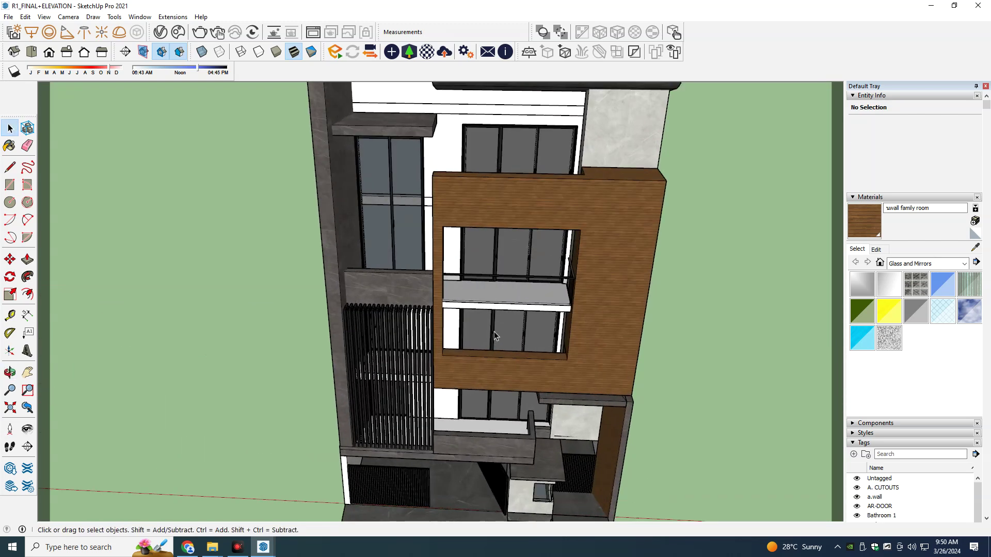
pyautogui.scroll(2, 415, 450)
pyautogui.scroll(2, 415, 450)
pyautogui.moveTo(415, 450)
pyautogui.mouseDown(button='middle')
pyautogui.moveTo(357, 288)
pyautogui.moveTo(491, 259)
pyautogui.mouseUp(button='middle')
pyautogui.scroll(2, 356, 287)
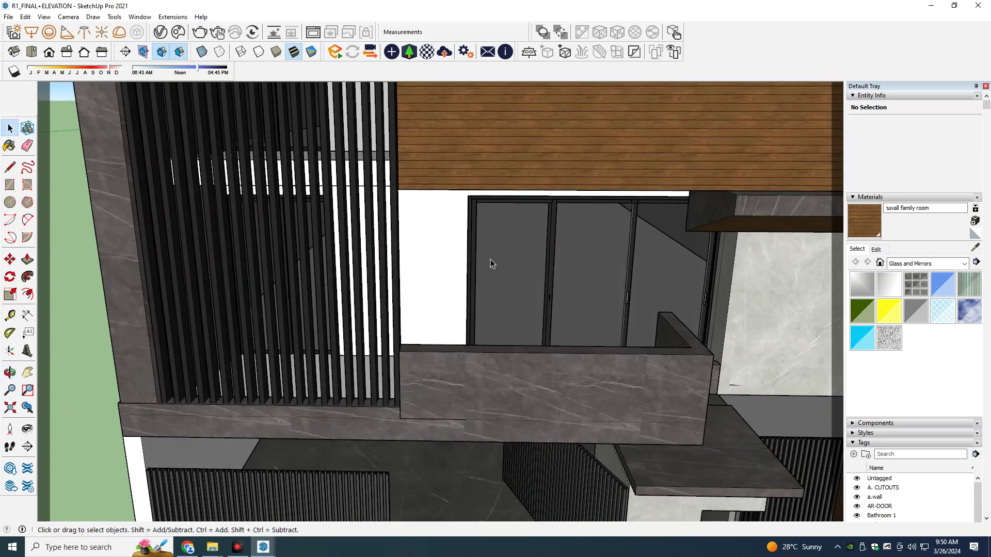
pyautogui.scroll(-3, 498, 273)
pyautogui.scroll(-2, 497, 283)
pyautogui.scroll(-3, 519, 295)
pyautogui.moveTo(520, 295); pyautogui.dragTo(528, 395, button='middle')
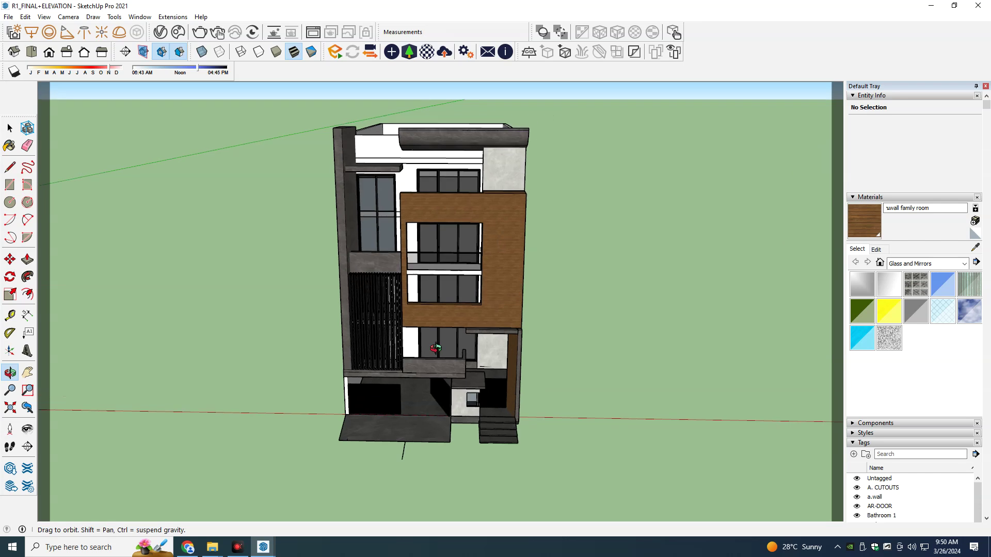
pyautogui.click(503, 389)
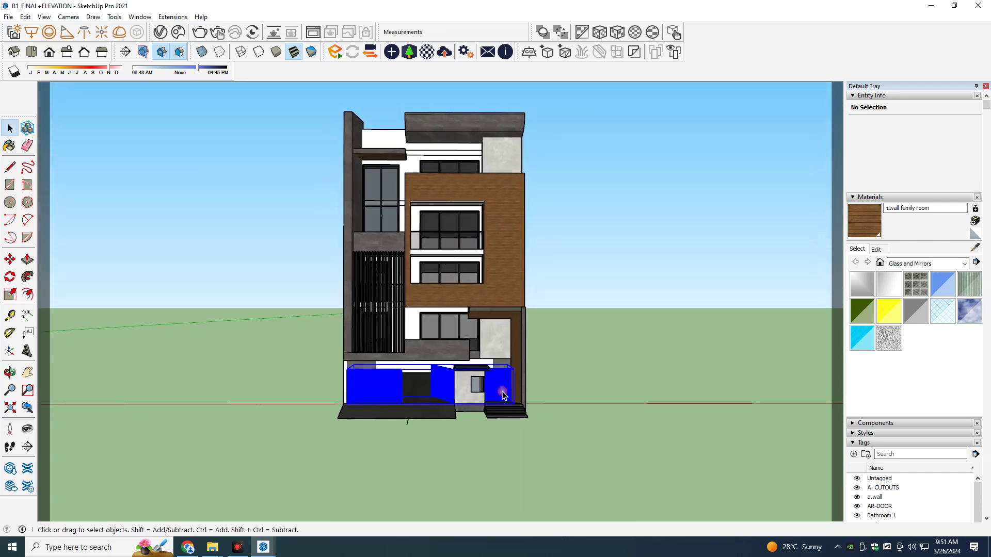
# Step: Group the whole building and switch to the exterior vray render model window
pyautogui.moveTo(326, 156); pyautogui.dragTo(290, 99)
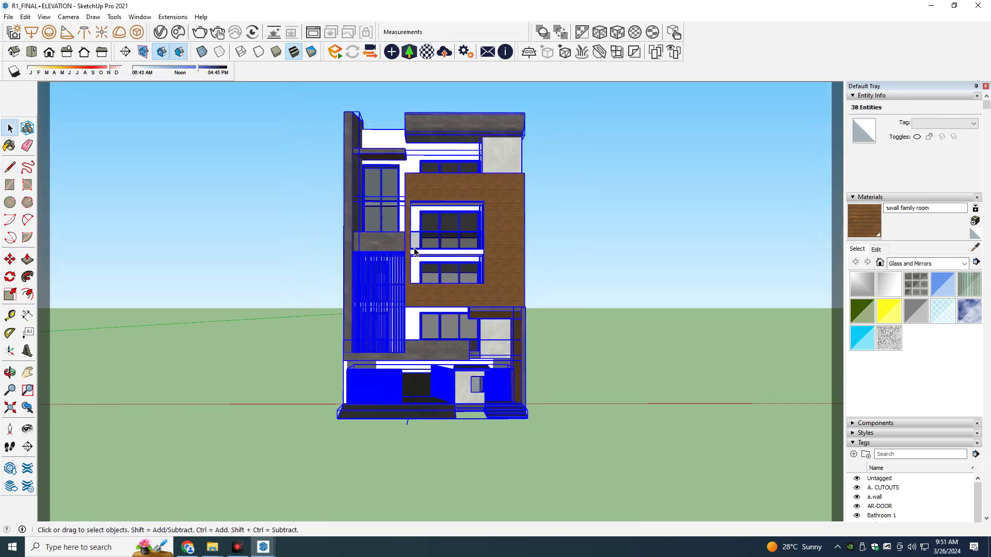
pyautogui.hotkey('ctrl', 'g')
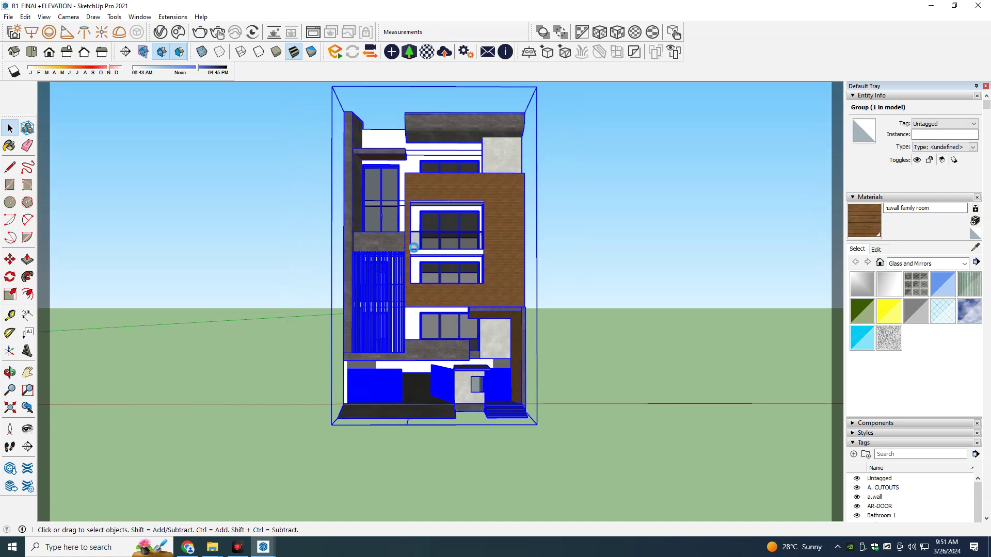
pyautogui.click(263, 547)
pyautogui.click(222, 514)
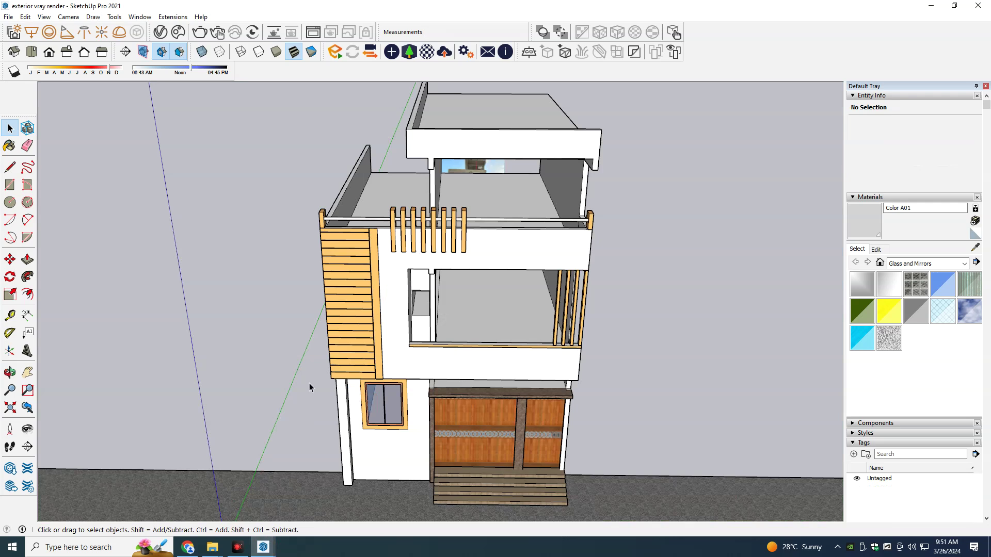
# Step: Paste the building and place it beside the existing house
pyautogui.hotkey('ctrl', 'v')
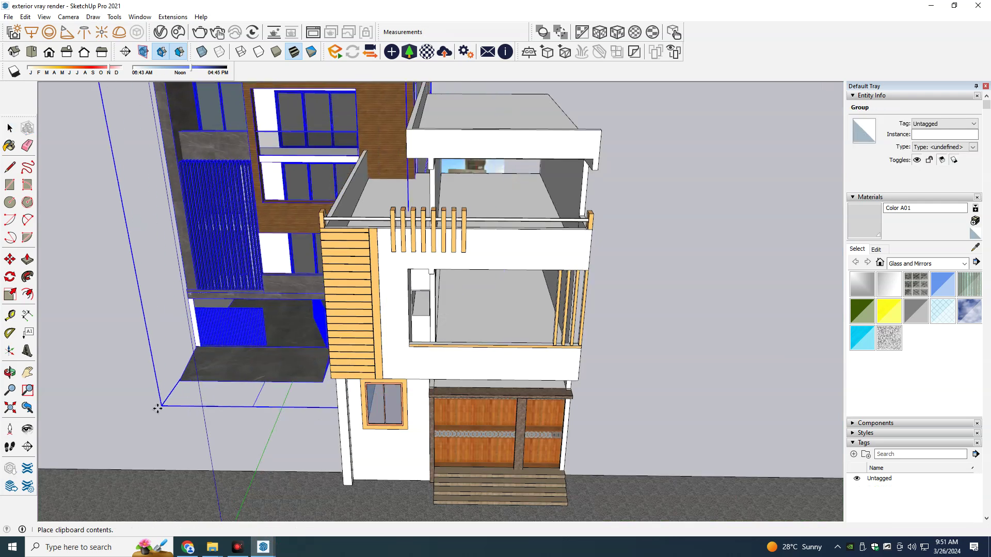
pyautogui.moveTo(261, 394); pyautogui.dragTo(281, 356, button='middle')
pyautogui.scroll(3, 210, 383)
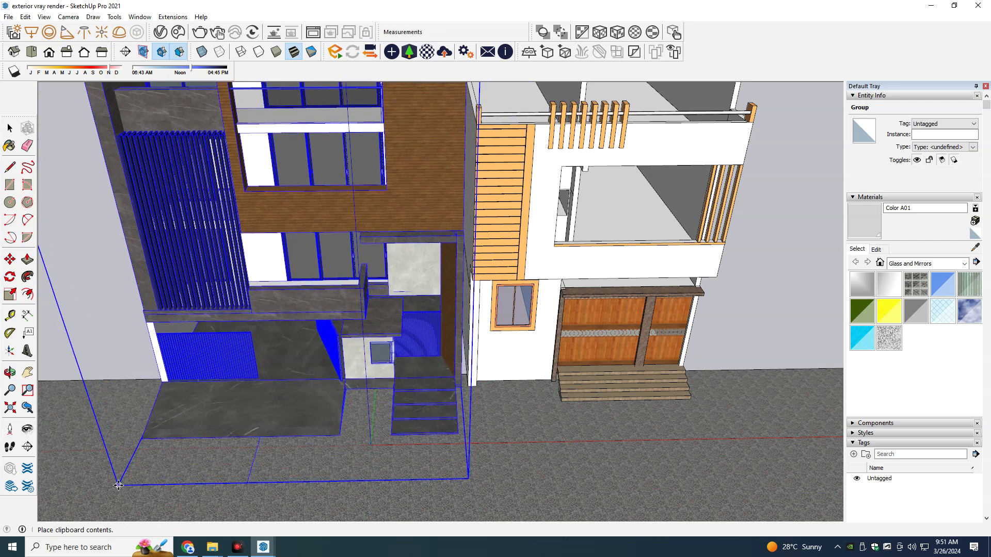
pyautogui.click(119, 485)
pyautogui.scroll(-5, 441, 350)
pyautogui.moveTo(512, 326); pyautogui.dragTo(354, 394, button='middle')
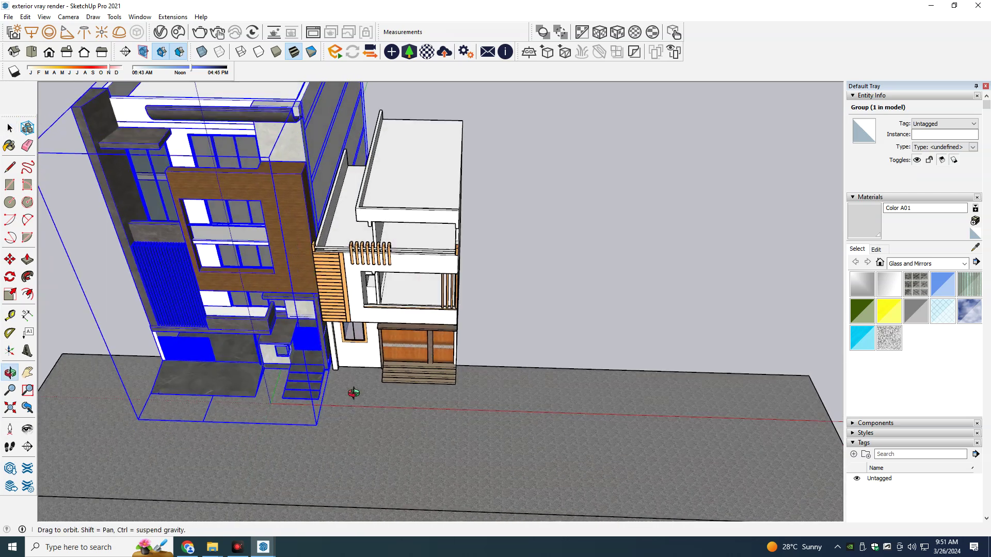
pyautogui.scroll(3, 406, 419)
pyautogui.moveTo(405, 420)
pyautogui.mouseDown(button='middle')
pyautogui.moveTo(433, 393)
pyautogui.moveTo(454, 348)
pyautogui.mouseUp(button='middle')
pyautogui.scroll(-2, 452, 306)
# Step: Scale the pasted building down to 0.76
pyautogui.press('s')
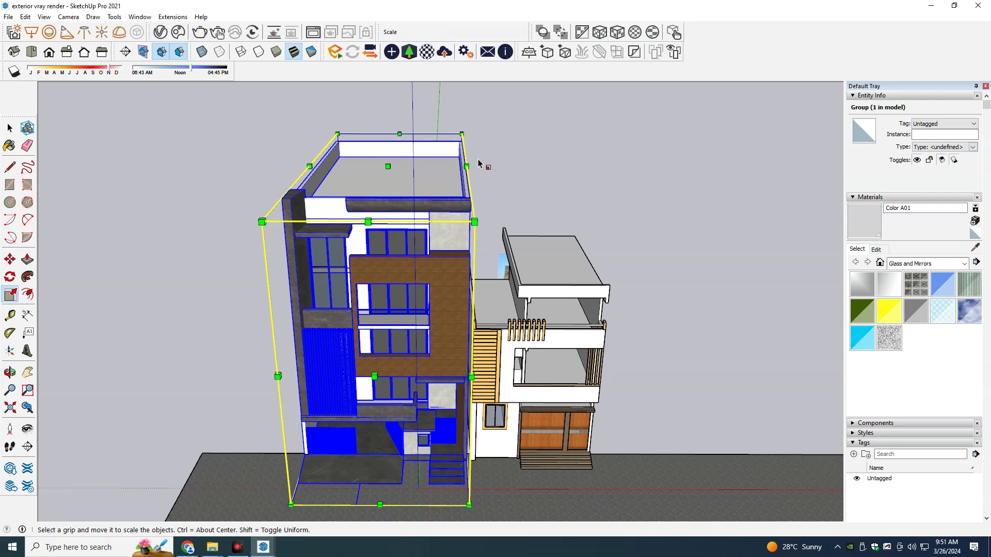
pyautogui.moveTo(464, 133); pyautogui.dragTo(447, 235)
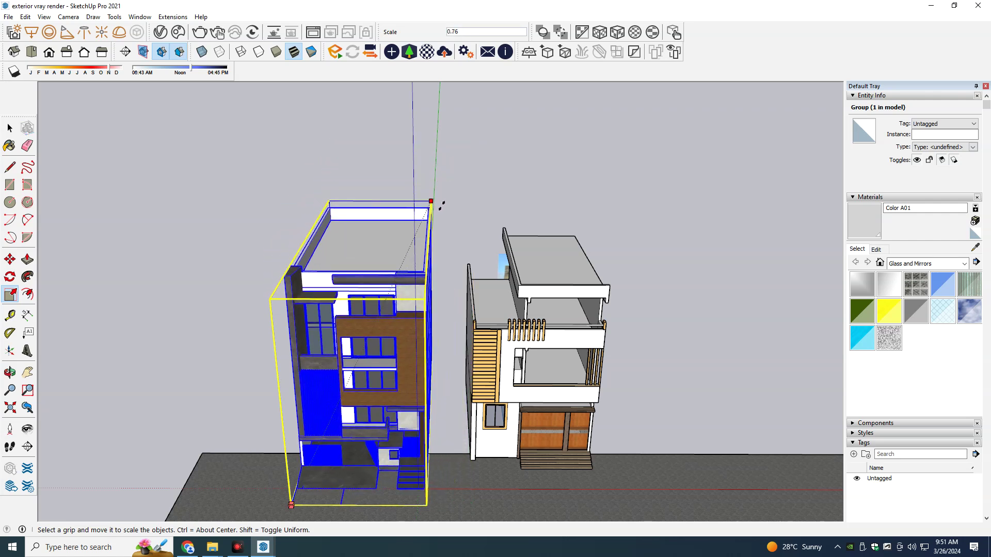
pyautogui.moveTo(447, 235); pyautogui.dragTo(442, 360, button='middle')
pyautogui.scroll(2, 442, 359)
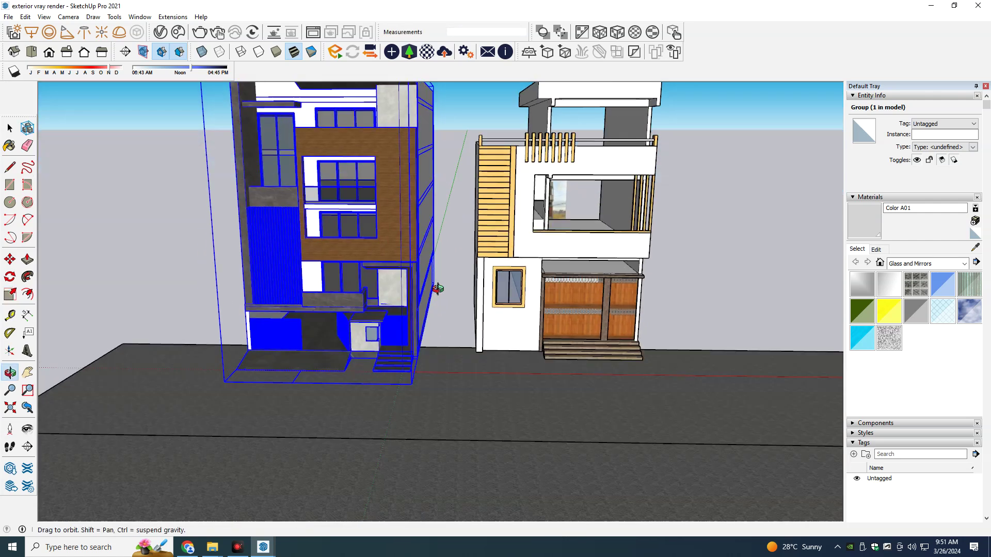
pyautogui.scroll(1, 442, 360)
# Step: Switch to Top view of both buildings, cancelling a first move attempt
pyautogui.press('m')
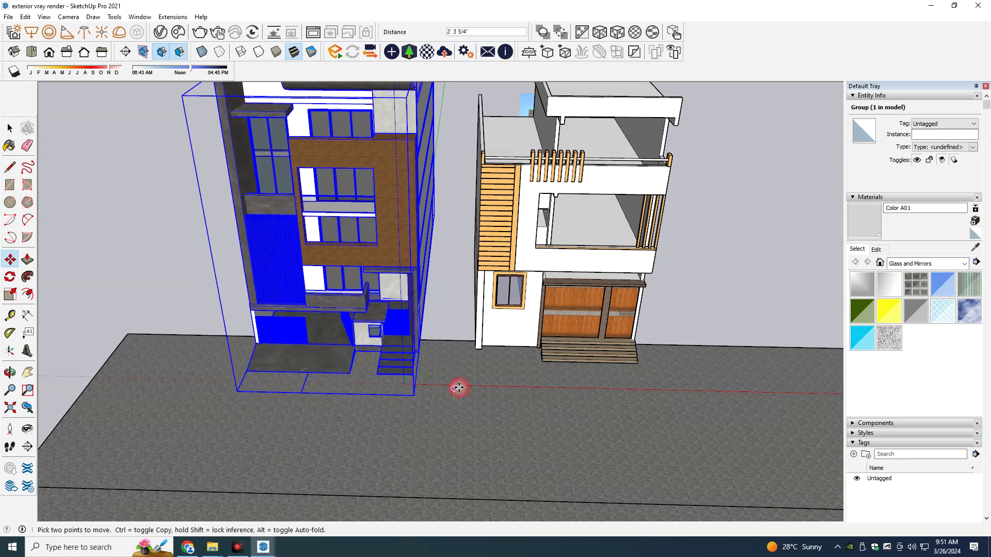
pyautogui.moveTo(454, 395); pyautogui.dragTo(535, 98, button='middle')
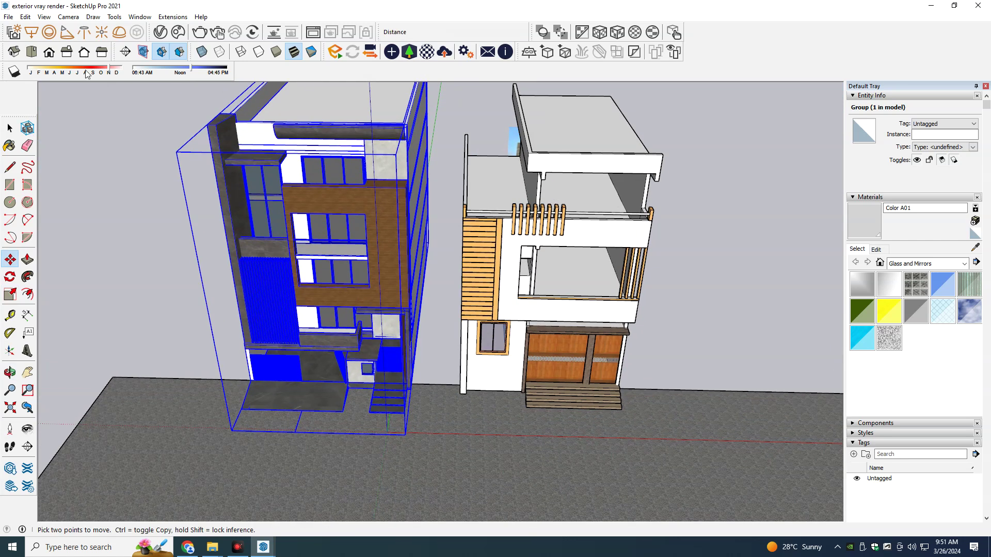
pyautogui.click(32, 51)
pyautogui.scroll(3, 465, 361)
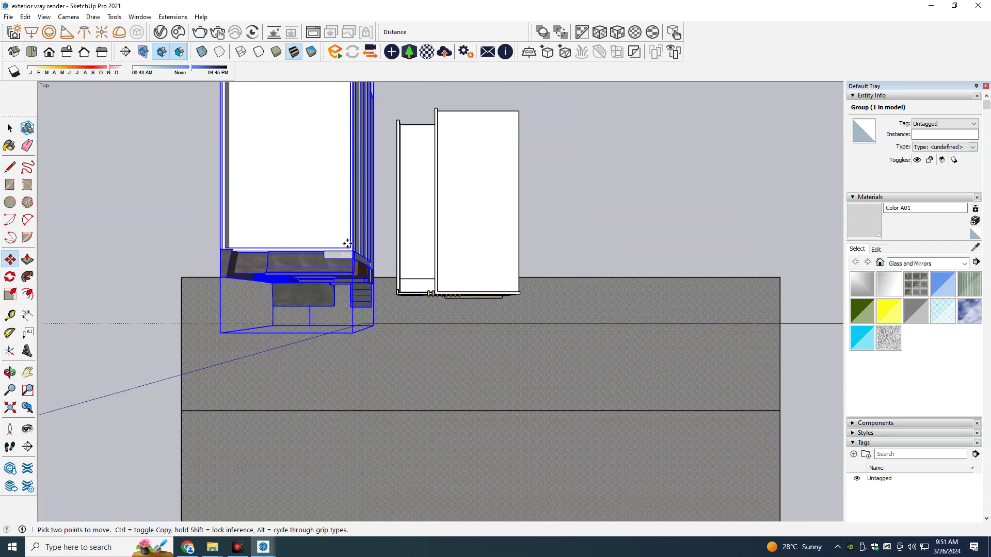
pyautogui.scroll(3, 362, 259)
pyautogui.scroll(2, 400, 323)
pyautogui.click(400, 325)
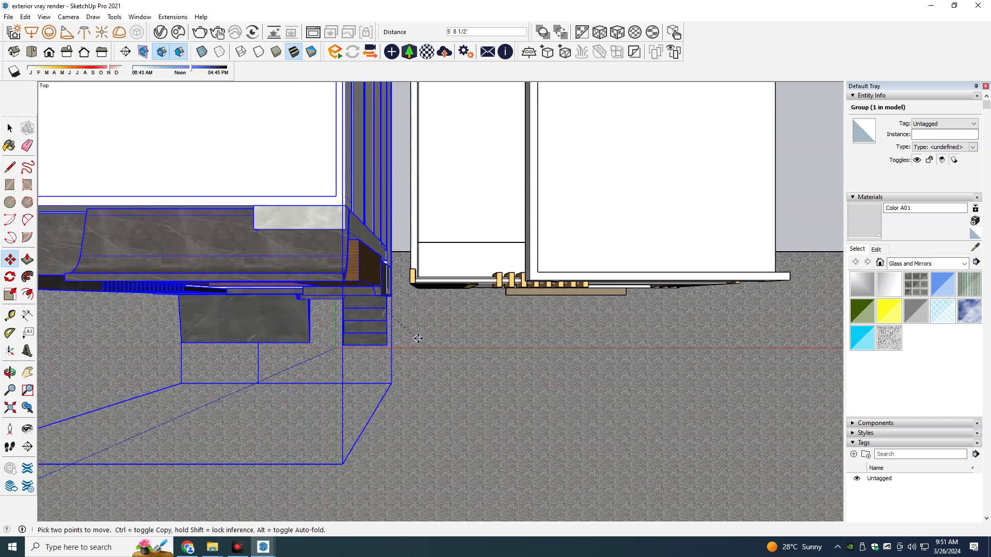
pyautogui.press('space')
pyautogui.scroll(-2, 438, 331)
pyautogui.scroll(-2, 454, 328)
pyautogui.scroll(-2, 464, 325)
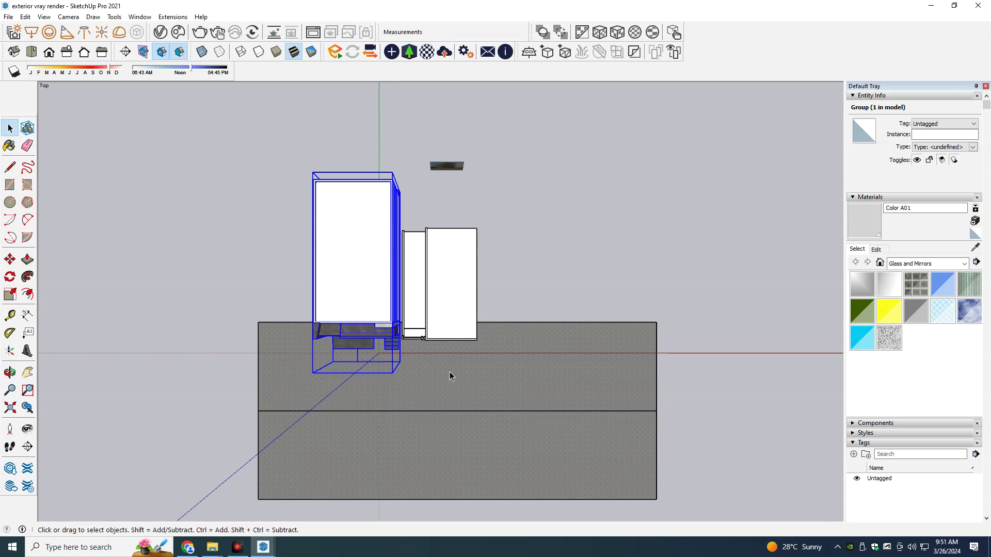
# Step: Copy the building with Move+Ctrl to the right of the white house
pyautogui.press('m')
pyautogui.click(414, 388)
pyautogui.press('ctrl')
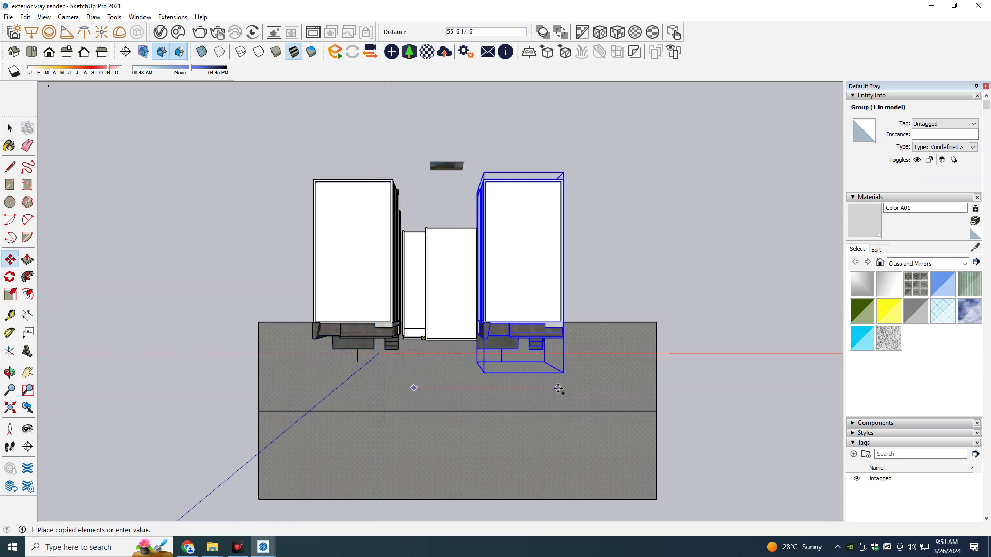
pyautogui.click(560, 393)
pyautogui.press('space')
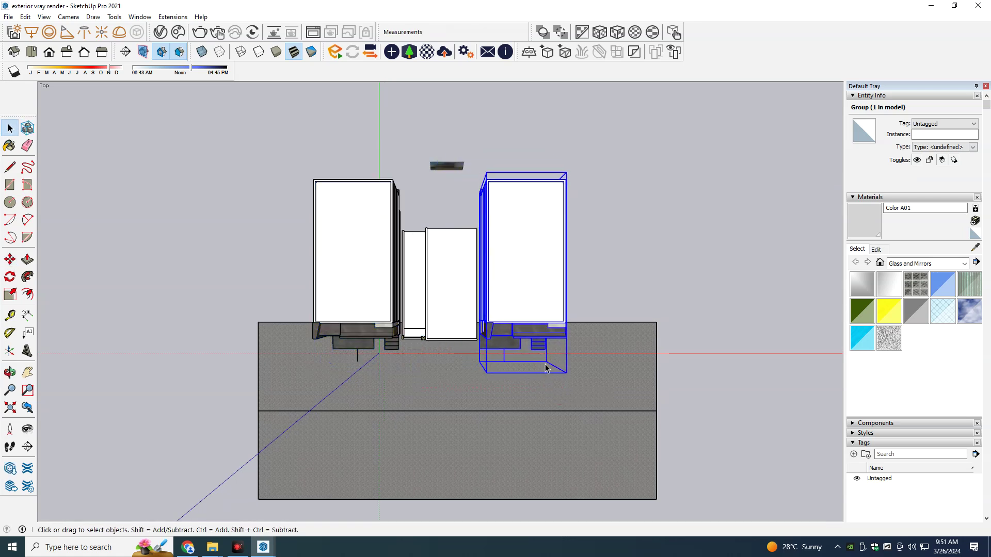
pyautogui.scroll(5, 509, 398)
pyautogui.moveTo(509, 399)
pyautogui.mouseDown(button='middle')
pyautogui.moveTo(501, 288)
pyautogui.moveTo(514, 266)
pyautogui.moveTo(500, 266)
pyautogui.moveTo(542, 289)
pyautogui.mouseUp(button='middle')
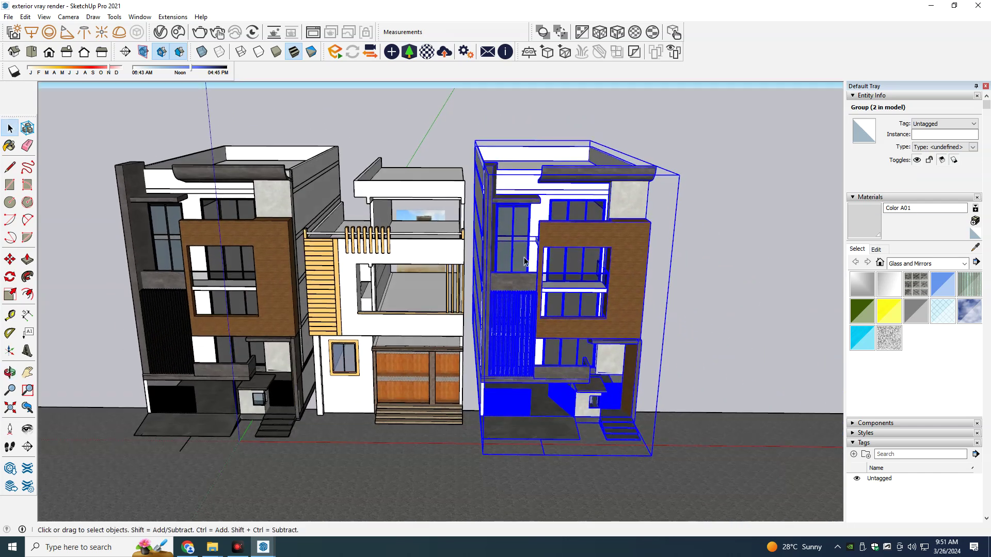
pyautogui.scroll(3, 565, 305)
pyautogui.rightClick(565, 305)
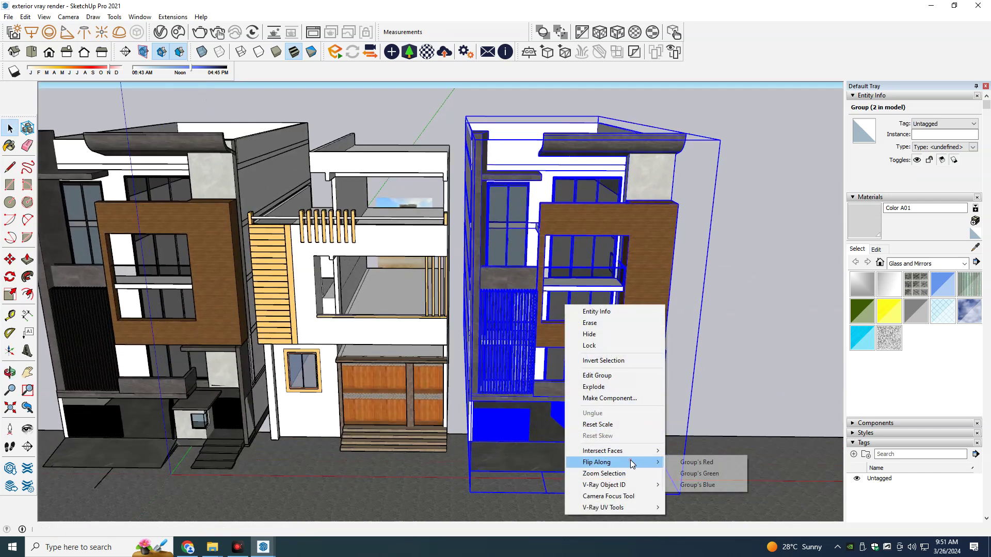
# Step: Mirror the copied house along the red axis
pyautogui.click(692, 463)
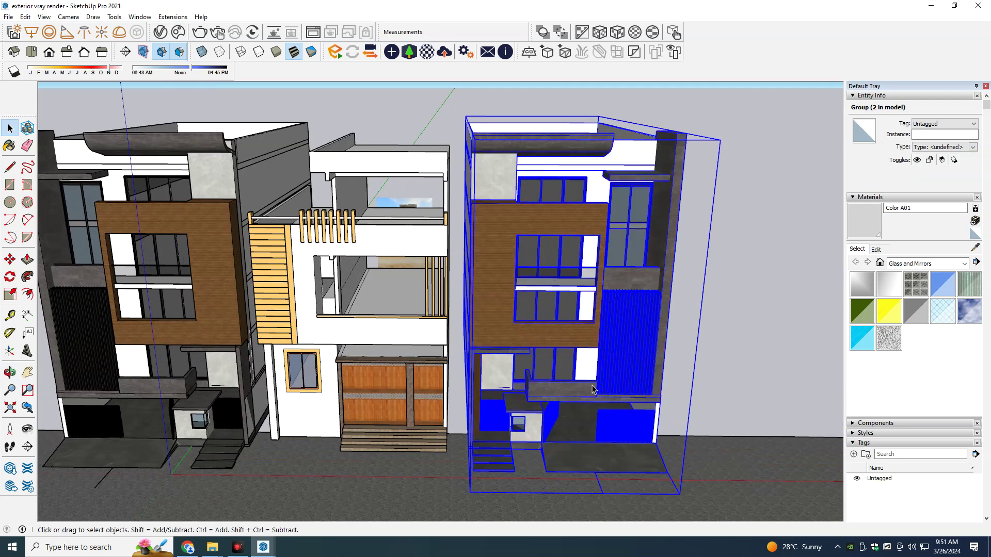
pyautogui.moveTo(693, 467); pyautogui.dragTo(481, 325, button='middle')
pyautogui.scroll(3, 482, 326)
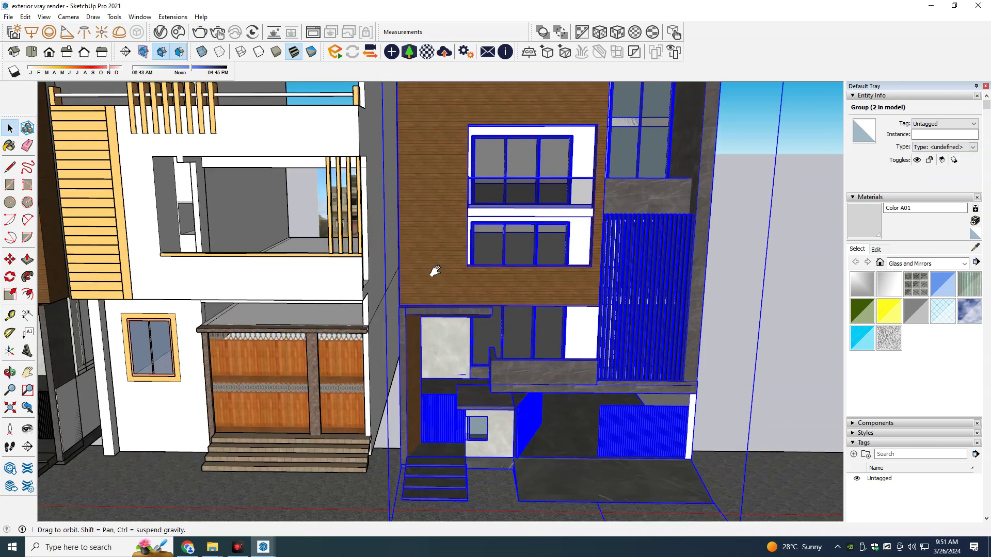
pyautogui.scroll(2, 433, 272)
pyautogui.scroll(2, 460, 265)
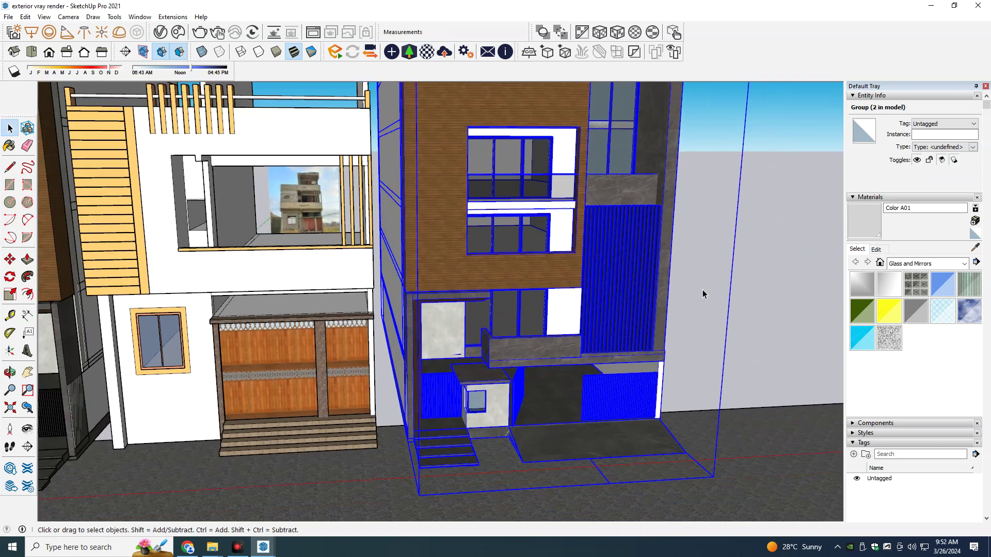
# Step: Inside the mirrored group, paint the brown wall panel with Color B01
pyautogui.doubleClick(491, 268)
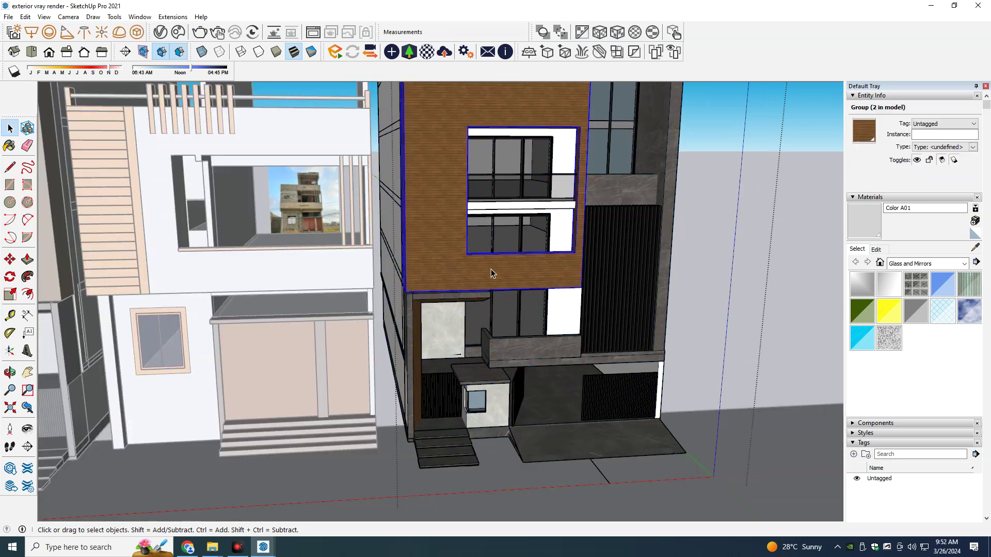
pyautogui.tripleClick(491, 269)
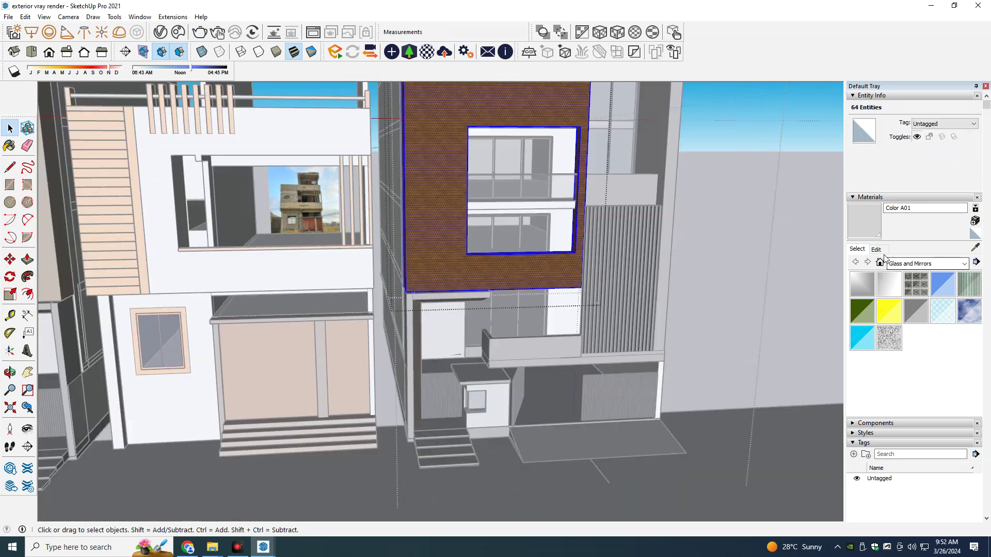
pyautogui.click(899, 265)
pyautogui.click(908, 325)
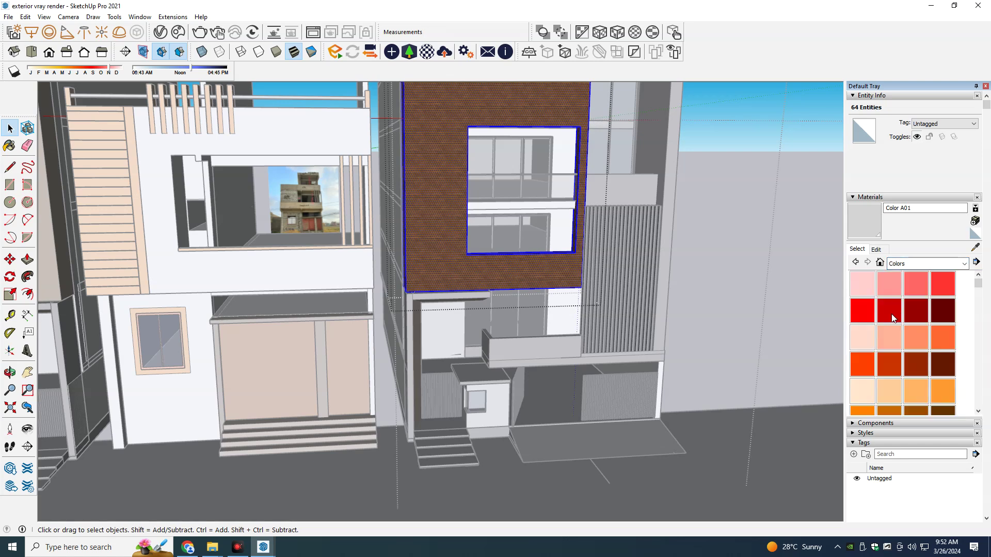
pyautogui.click(873, 339)
pyautogui.click(462, 172)
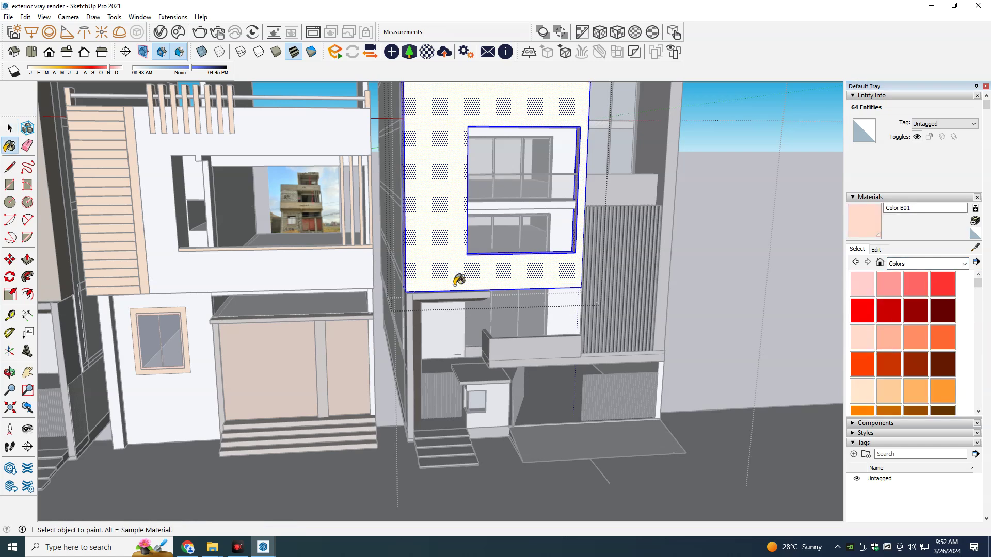
pyautogui.scroll(3, 455, 277)
pyautogui.scroll(2, 511, 333)
# Step: Paint the pillar face dark red with Color A07, then view all facades frontally
pyautogui.press('space')
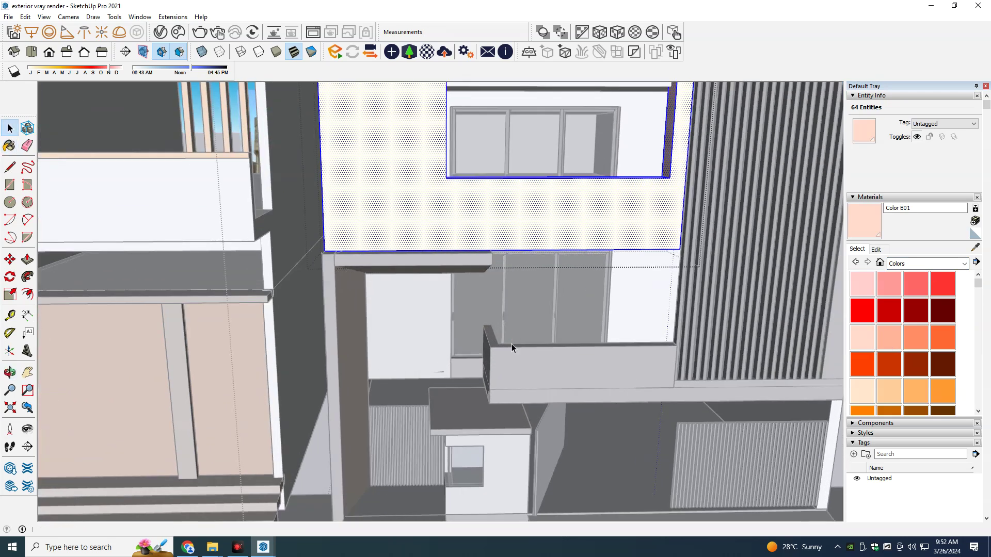
pyautogui.scroll(3, 376, 350)
pyautogui.moveTo(347, 329); pyautogui.dragTo(351, 221, button='middle')
pyautogui.click(352, 222)
pyautogui.click(917, 310)
pyautogui.click(356, 251)
pyautogui.scroll(-5, 400, 290)
pyautogui.moveTo(522, 334)
pyautogui.mouseDown(button='middle')
pyautogui.moveTo(461, 349)
pyautogui.moveTo(499, 336)
pyautogui.mouseUp(button='middle')
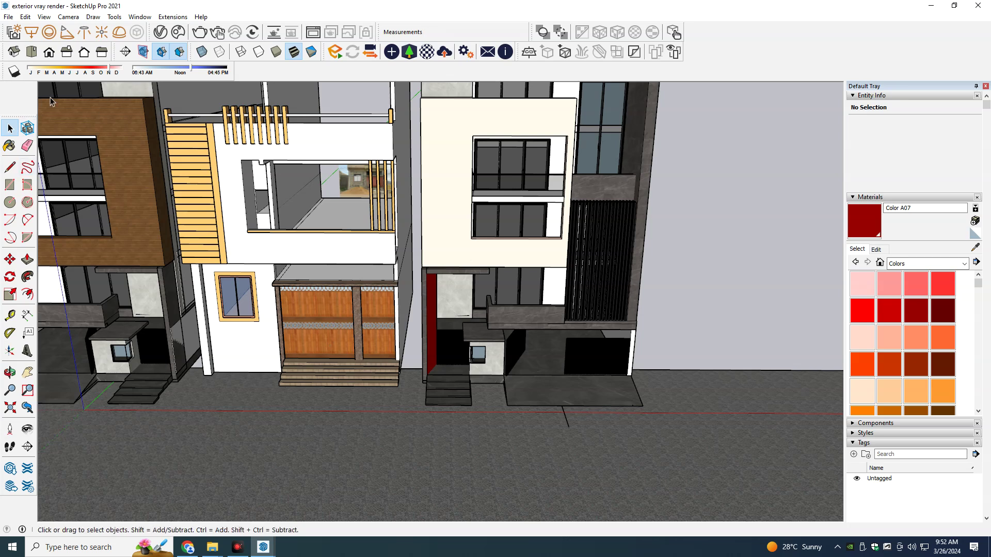
pyautogui.moveTo(36, 93); pyautogui.dragTo(476, 297, button='middle')
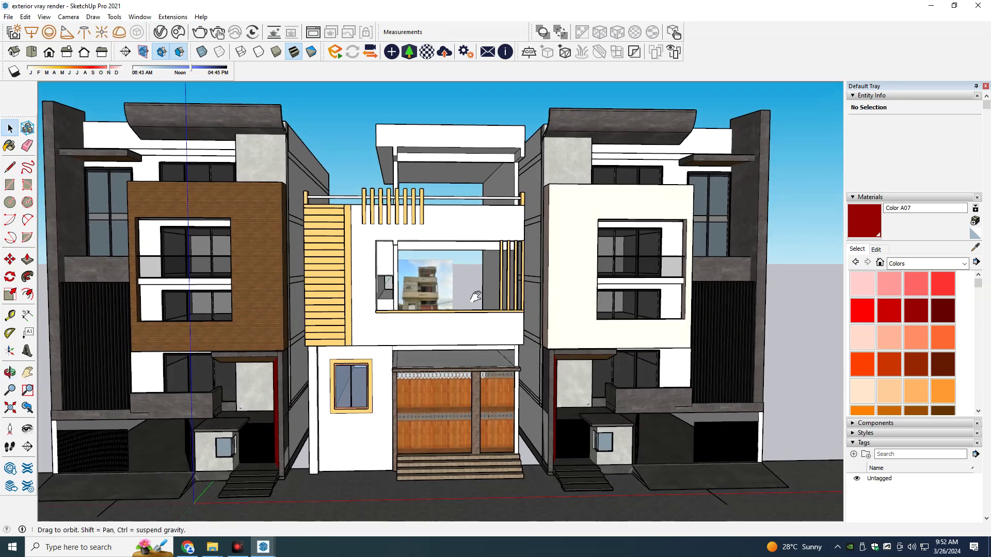
# Step: Zoom onto the three facades and open the V-Ray Asset Editor
pyautogui.scroll(3, 480, 289)
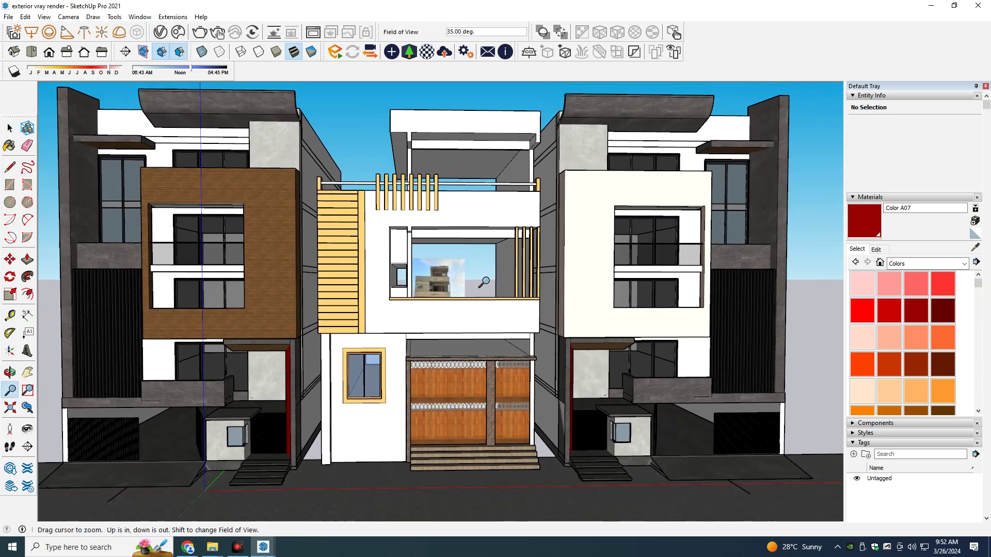
pyautogui.scroll(2, 484, 282)
pyautogui.moveTo(480, 279); pyautogui.dragTo(468, 274, button='middle')
pyautogui.click(161, 33)
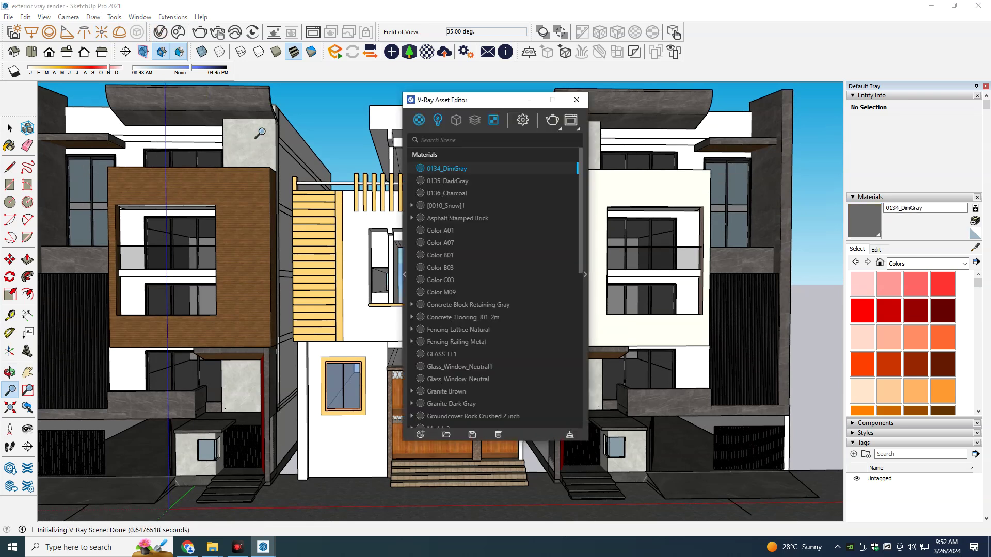
# Step: Turn on Safe Frame and set a Custom 1200 × 1200 render output size
pyautogui.click(523, 122)
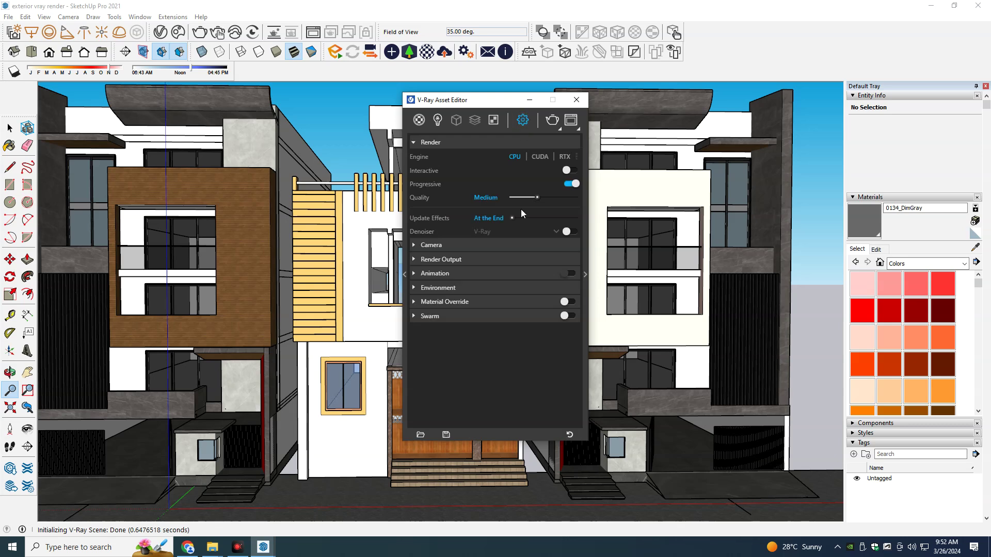
pyautogui.click(497, 258)
pyautogui.click(571, 274)
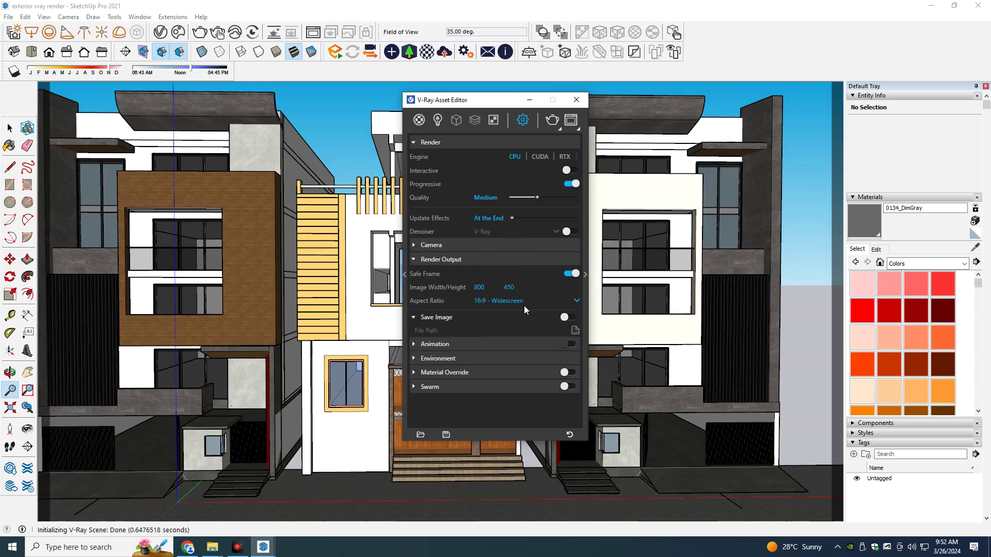
pyautogui.click(531, 302)
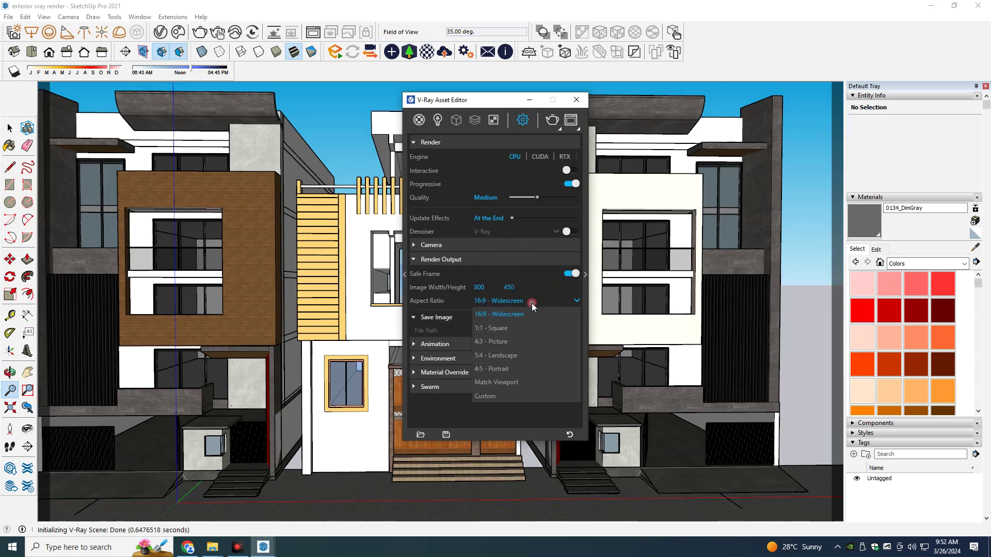
pyautogui.click(503, 399)
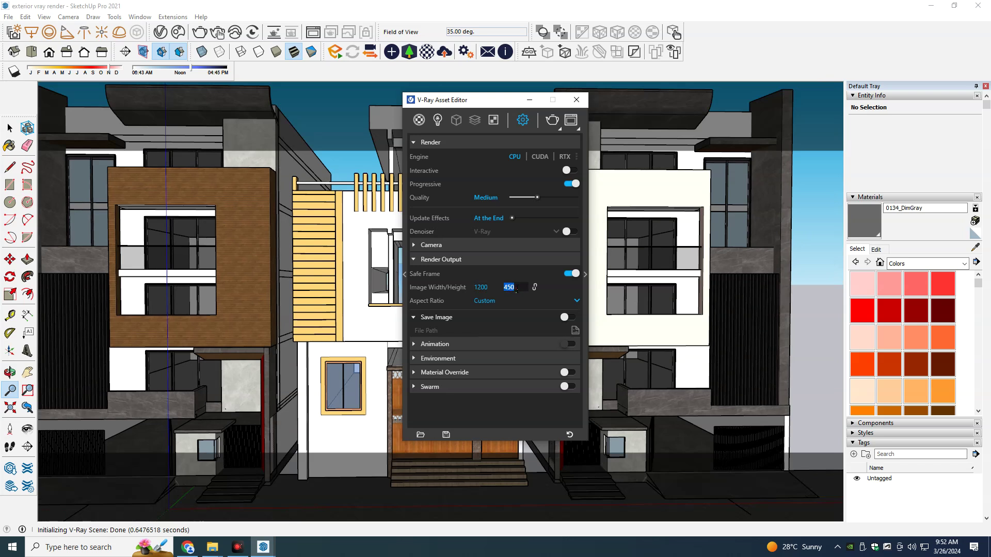
pyautogui.write('1200')
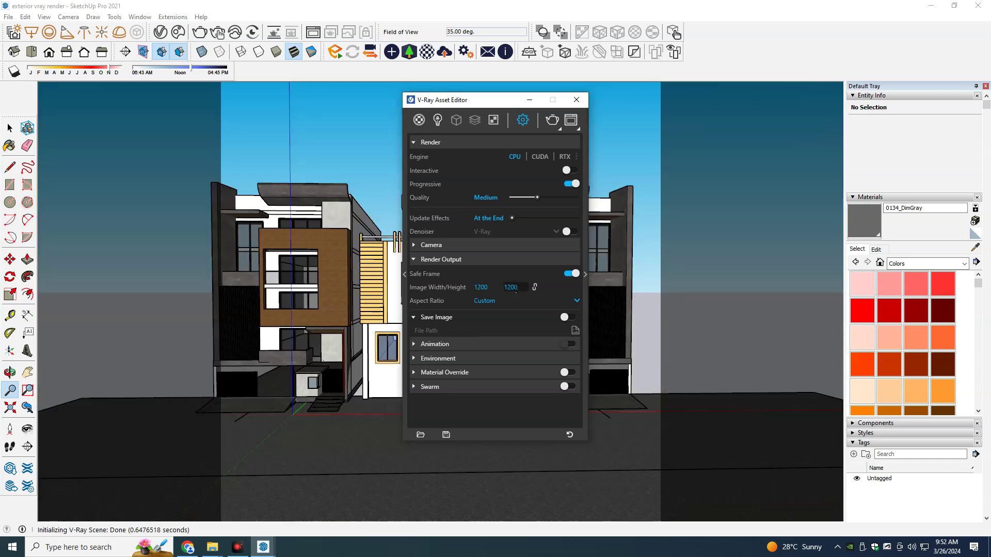
pyautogui.click(536, 106)
pyautogui.scroll(2, 458, 263)
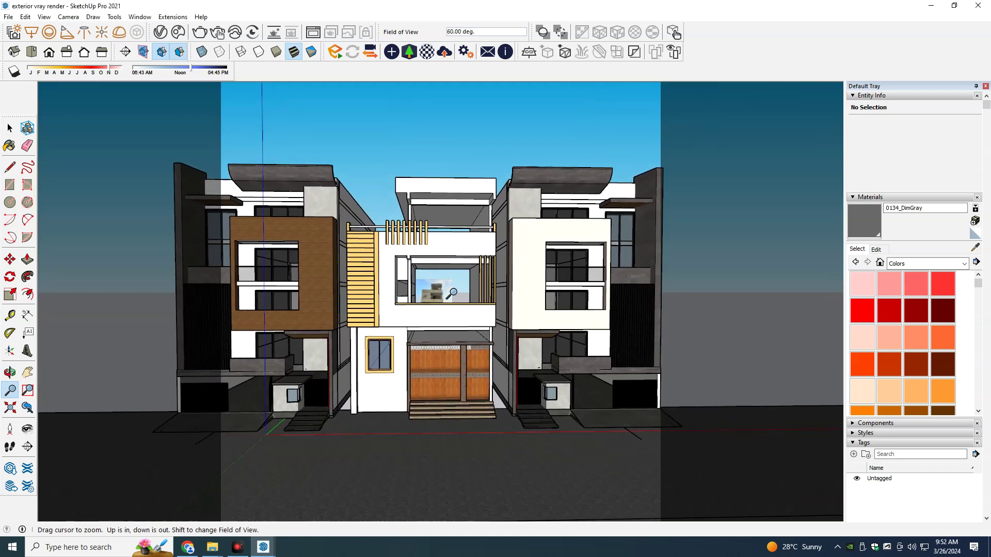
# Step: Zoom close on the three facades and add that frontal view as Scene 1
pyautogui.scroll(2, 458, 263)
pyautogui.scroll(2, 458, 263)
pyautogui.scroll(1, 458, 263)
pyautogui.moveTo(458, 263); pyautogui.dragTo(467, 198, button='middle')
pyautogui.scroll(1, 461, 253)
pyautogui.scroll(1, 461, 251)
pyautogui.scroll(1, 461, 252)
pyautogui.moveTo(460, 253); pyautogui.dragTo(467, 284, button='middle')
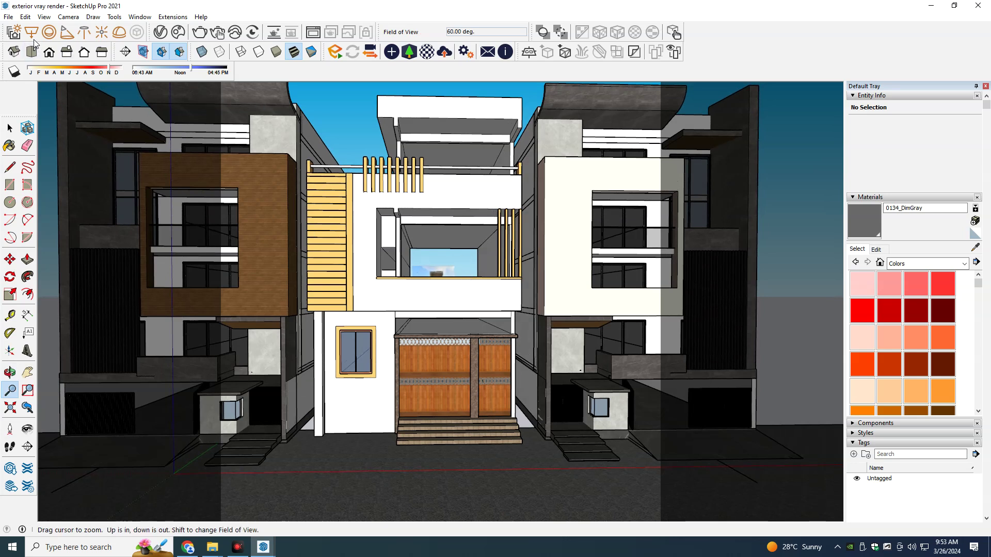
pyautogui.click(43, 17)
pyautogui.moveTo(67, 202)
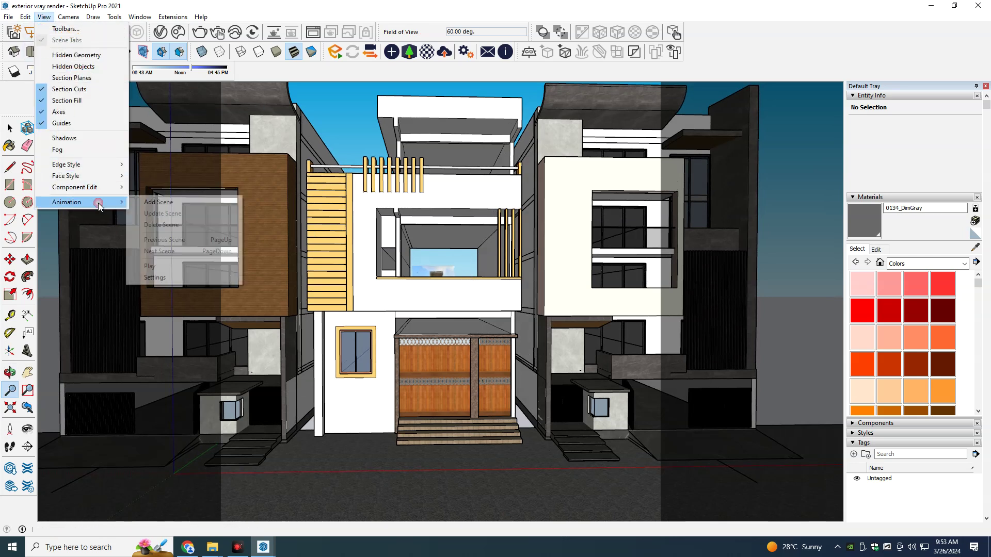
pyautogui.click(138, 206)
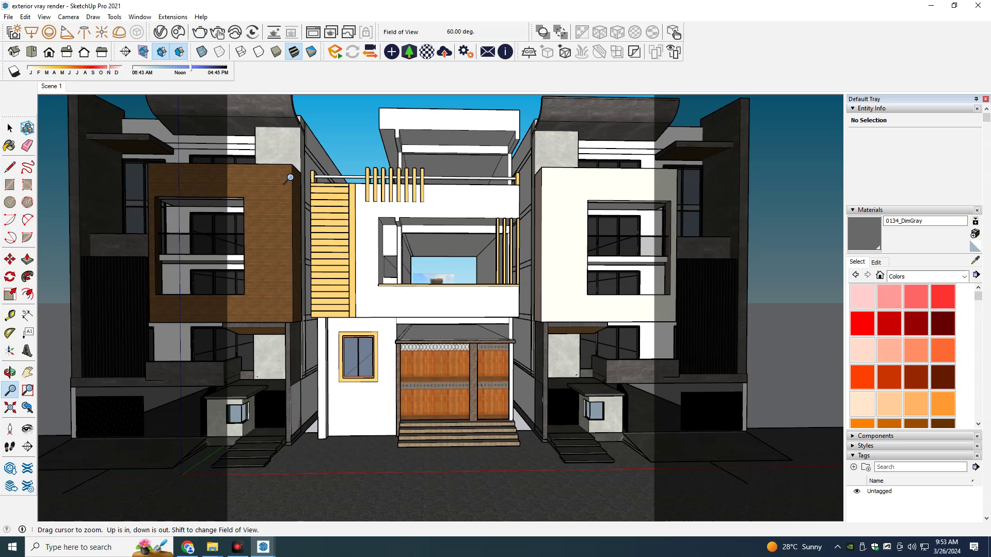
# Step: Draw a rectangle face across the upper balcony's back opening, then return to Scene 1
pyautogui.press('space')
pyautogui.moveTo(546, 156)
pyautogui.mouseDown(button='middle')
pyautogui.moveTo(100, 228)
pyautogui.moveTo(491, 243)
pyautogui.moveTo(316, 223)
pyautogui.mouseUp(button='middle')
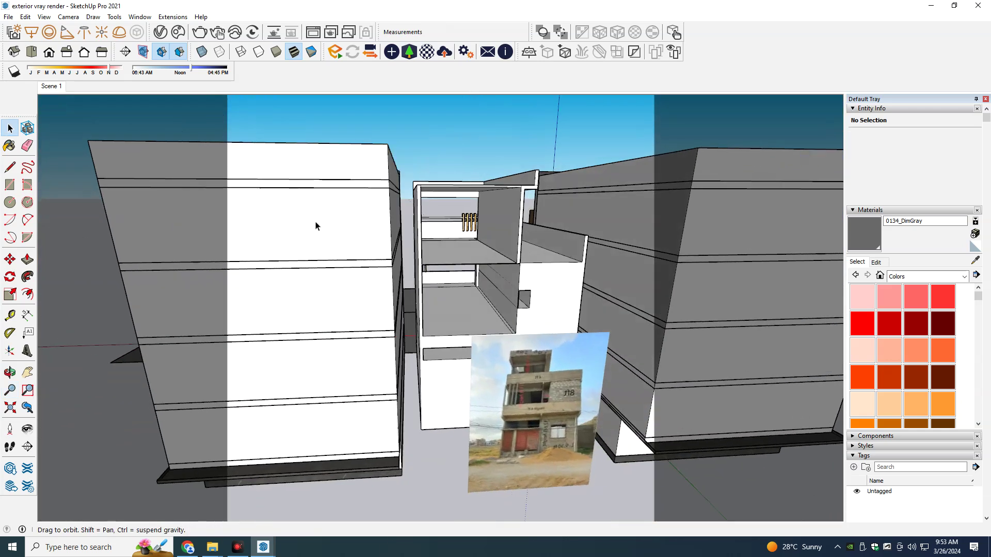
pyautogui.scroll(3, 471, 225)
pyautogui.moveTo(471, 226)
pyautogui.mouseDown(button='middle')
pyautogui.moveTo(448, 237)
pyautogui.moveTo(429, 196)
pyautogui.mouseUp(button='middle')
pyautogui.press('r')
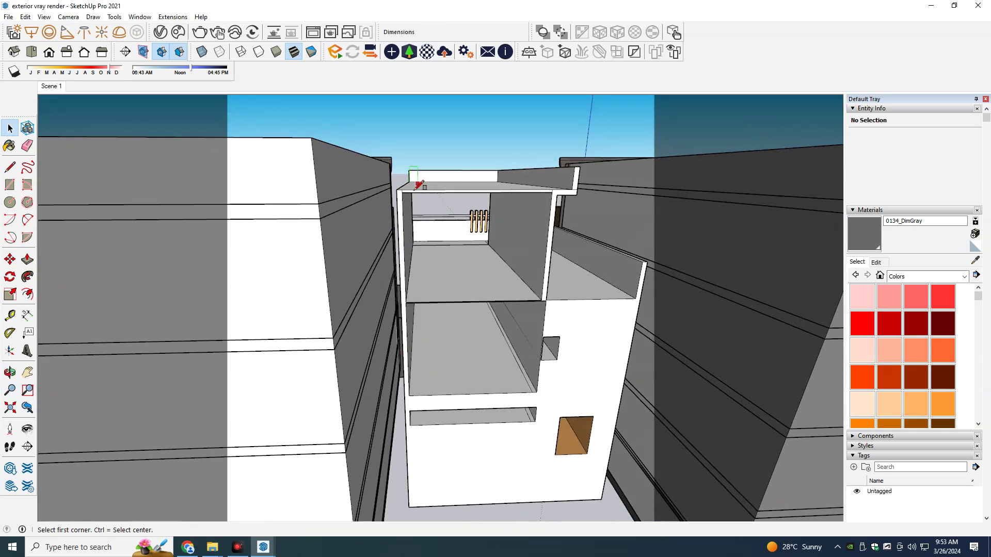
pyautogui.click(402, 192)
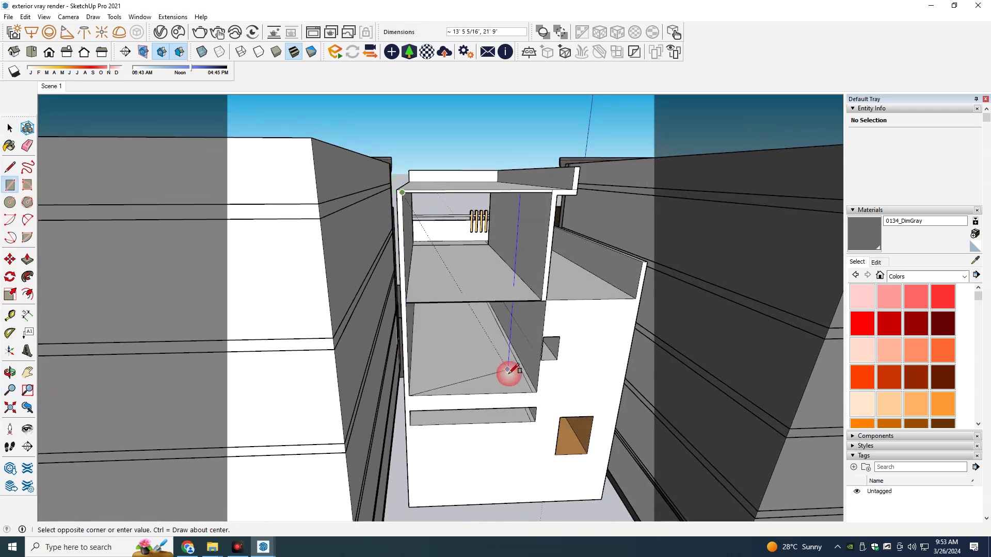
pyautogui.click(534, 422)
pyautogui.press('space')
pyautogui.click(51, 87)
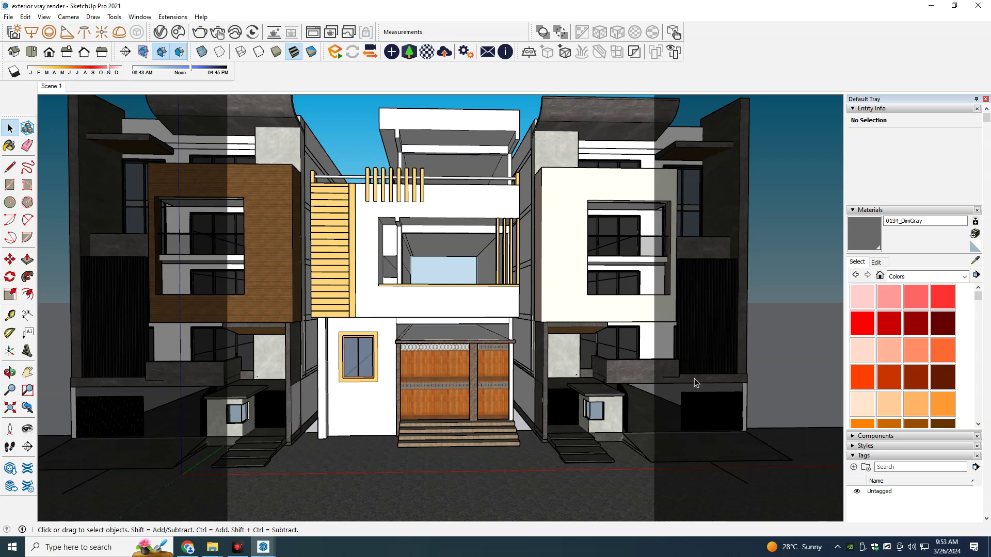
# Step: Paint the right and left neighbouring buildings' walls with Color A02
pyautogui.click(889, 299)
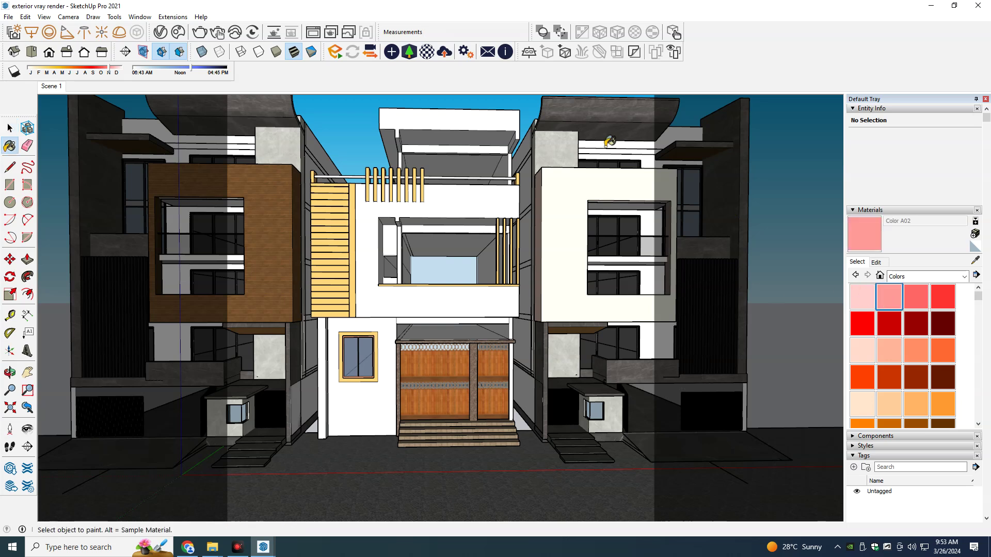
pyautogui.click(608, 108)
pyautogui.click(278, 104)
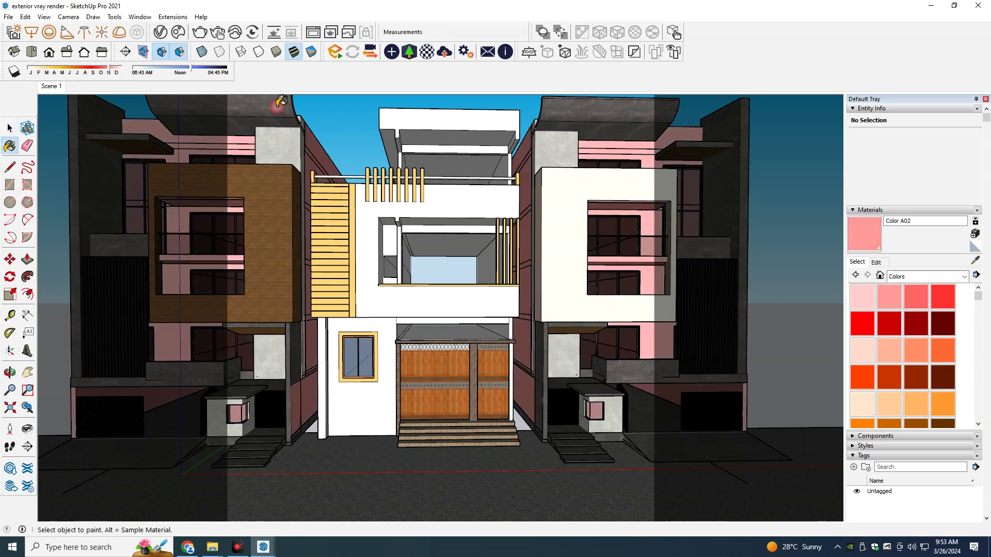
# Step: Edit Color A02's shade to a muted grey-brown
pyautogui.click(877, 262)
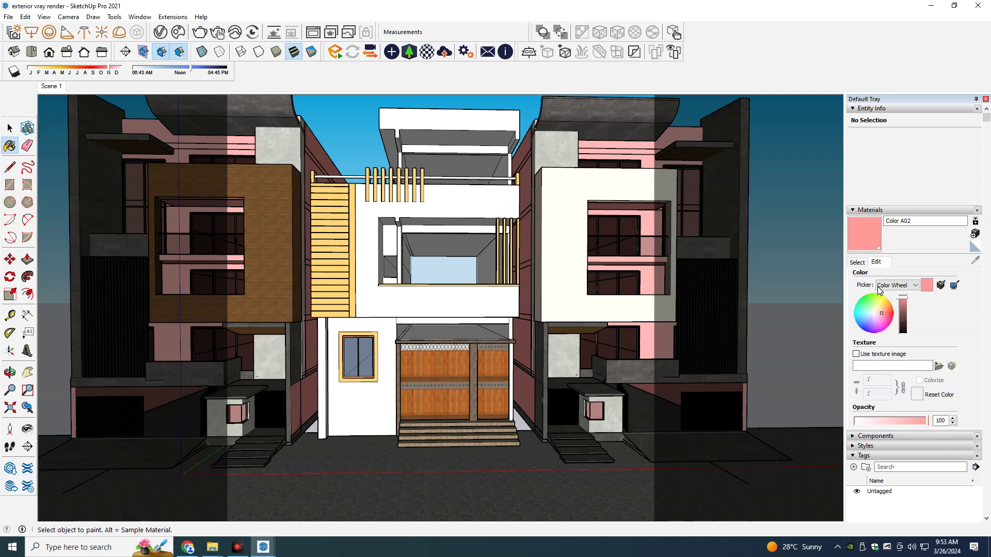
pyautogui.click(876, 313)
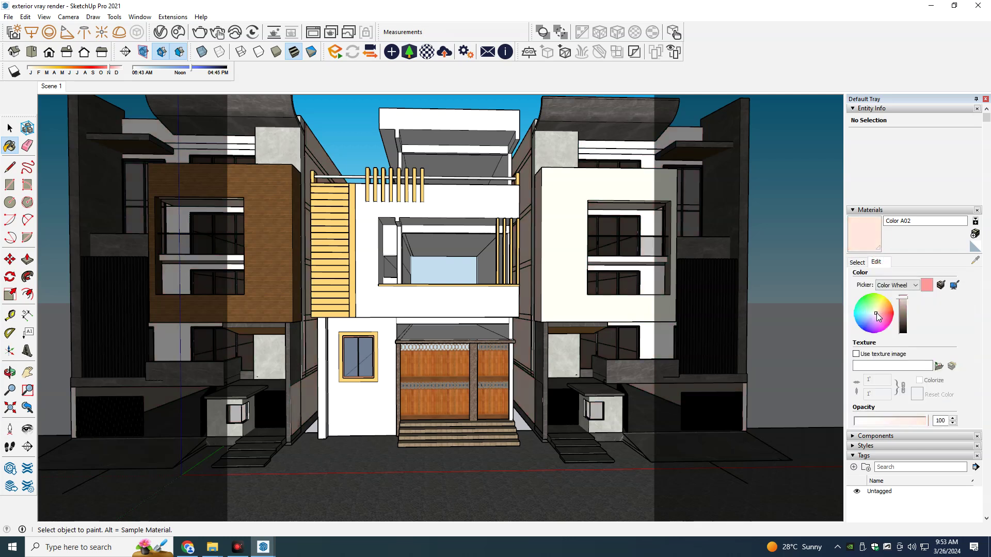
pyautogui.click(903, 311)
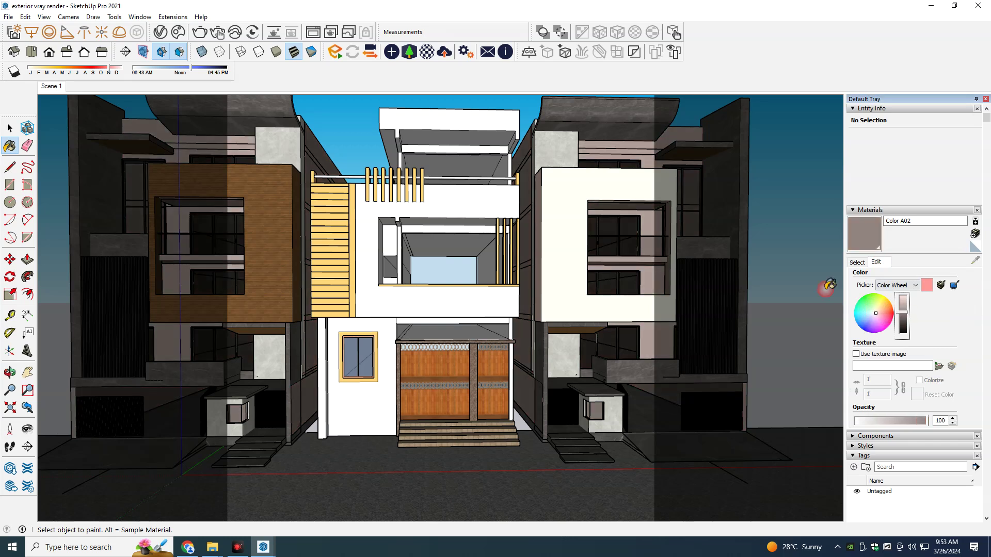
pyautogui.press('space')
pyautogui.scroll(3, 413, 361)
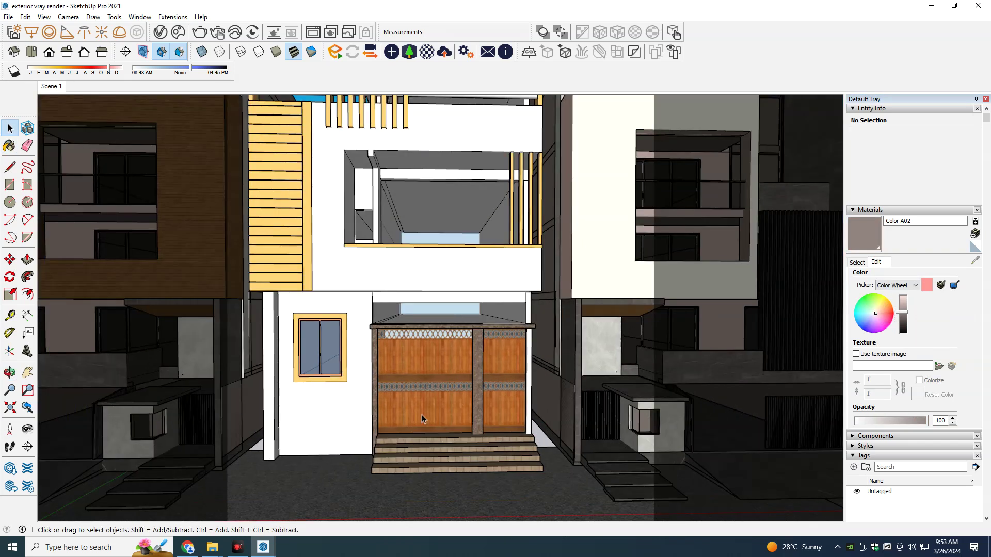
# Step: Show hidden geometry and objects, then unhide the planter wall group at the entrance
pyautogui.keyDown('shift'); pyautogui.moveTo(420, 415); pyautogui.dragTo(510, 318, button='middle'); pyautogui.keyUp('shift')
pyautogui.scroll(1, 366, 341)
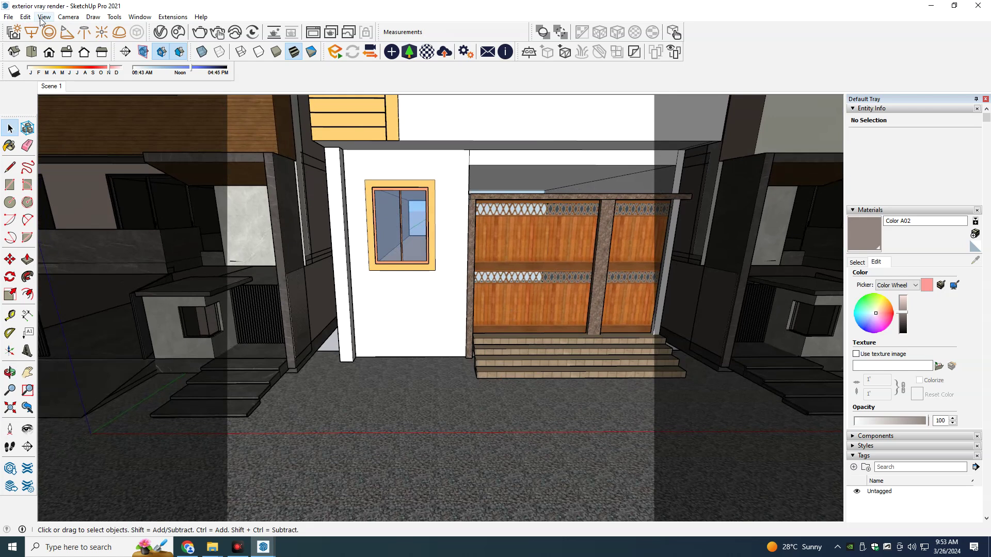
pyautogui.click(43, 17)
pyautogui.click(59, 59)
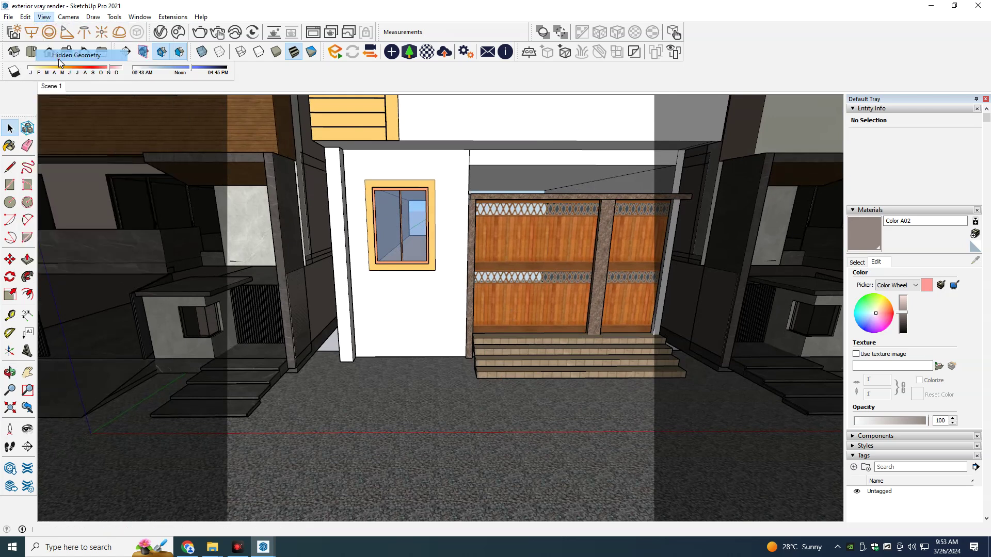
pyautogui.click(44, 17)
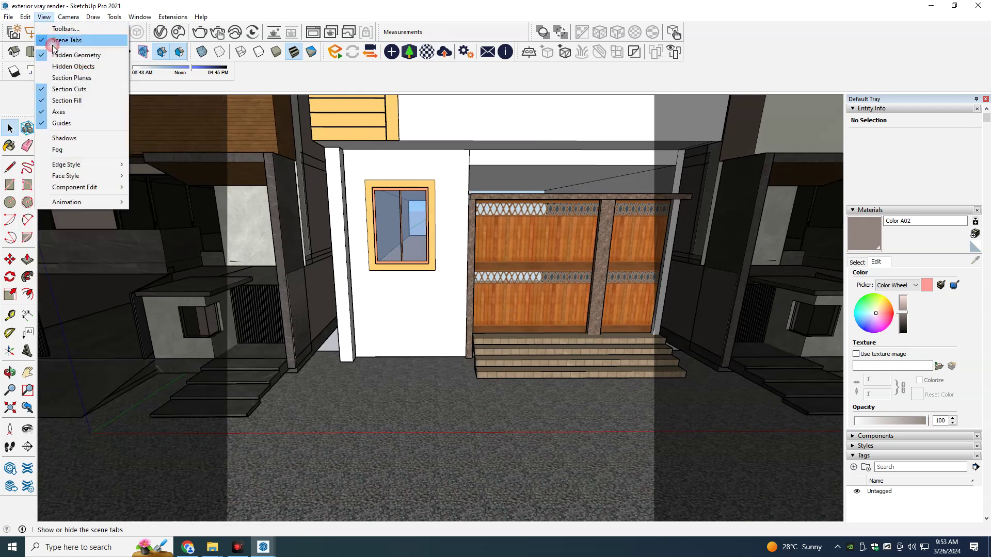
pyautogui.click(70, 66)
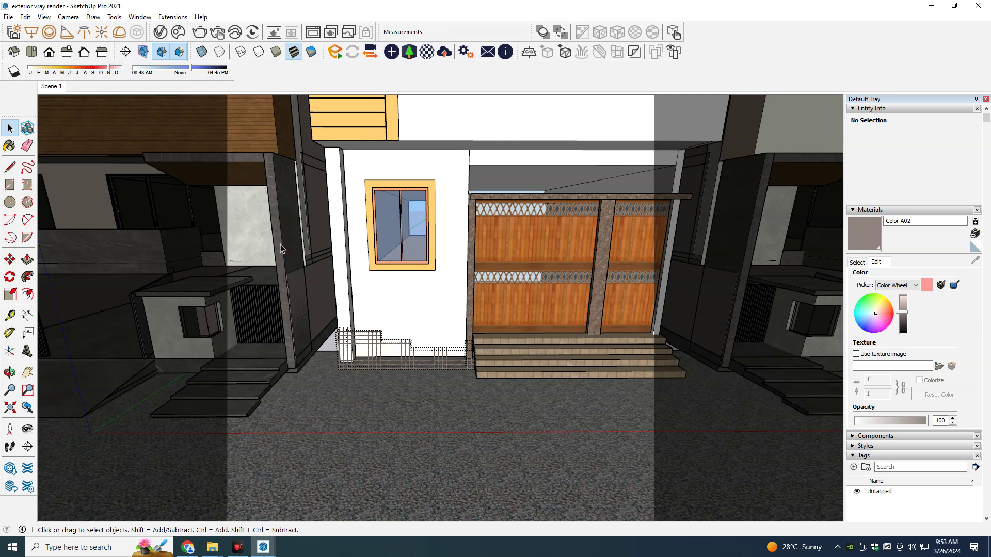
pyautogui.rightClick(380, 353)
pyautogui.click(436, 157)
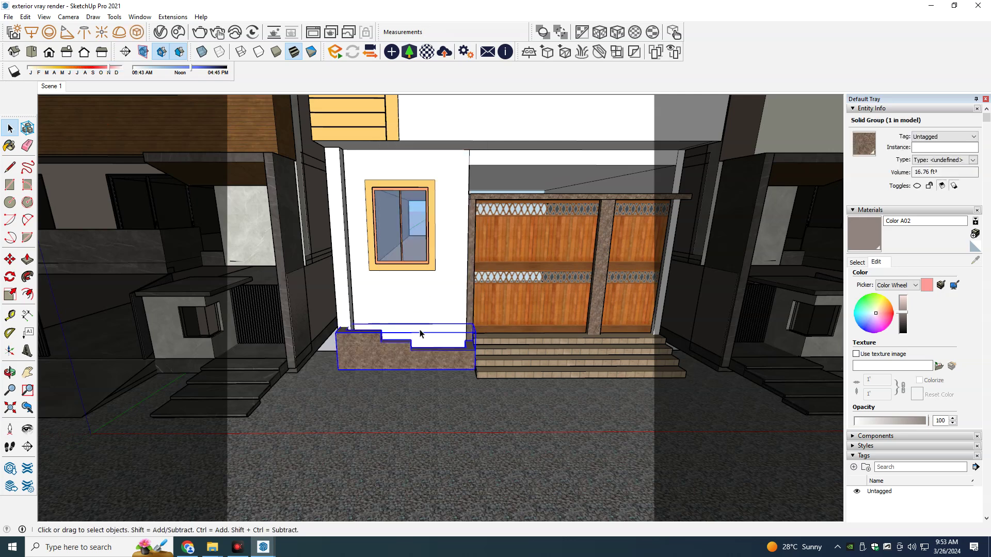
# Step: Push the small right-hand step face of the planter wall back to the lower level
pyautogui.scroll(2, 392, 376)
pyautogui.scroll(3, 398, 348)
pyautogui.scroll(2, 392, 375)
pyautogui.press('space')
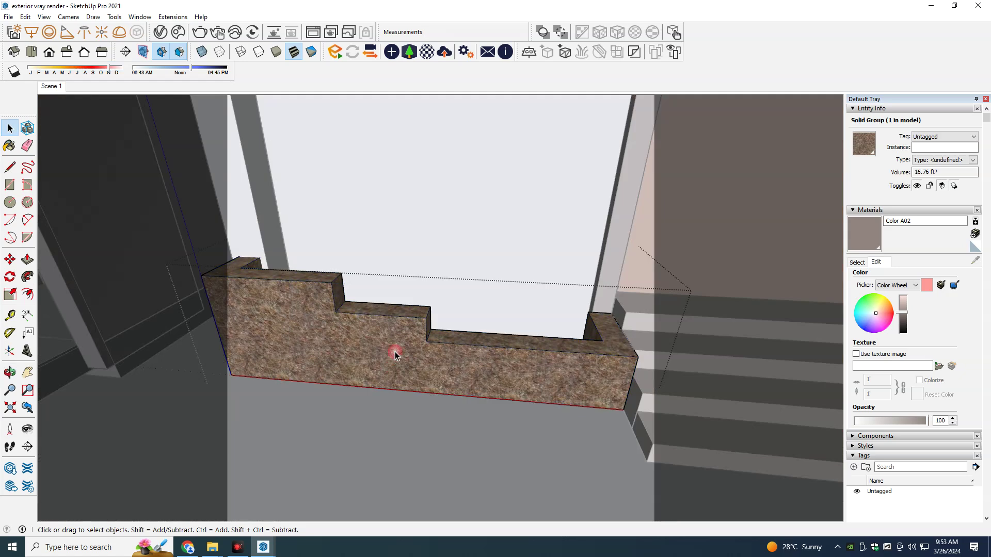
pyautogui.moveTo(394, 350); pyautogui.dragTo(394, 354, button='middle')
pyautogui.click(376, 359)
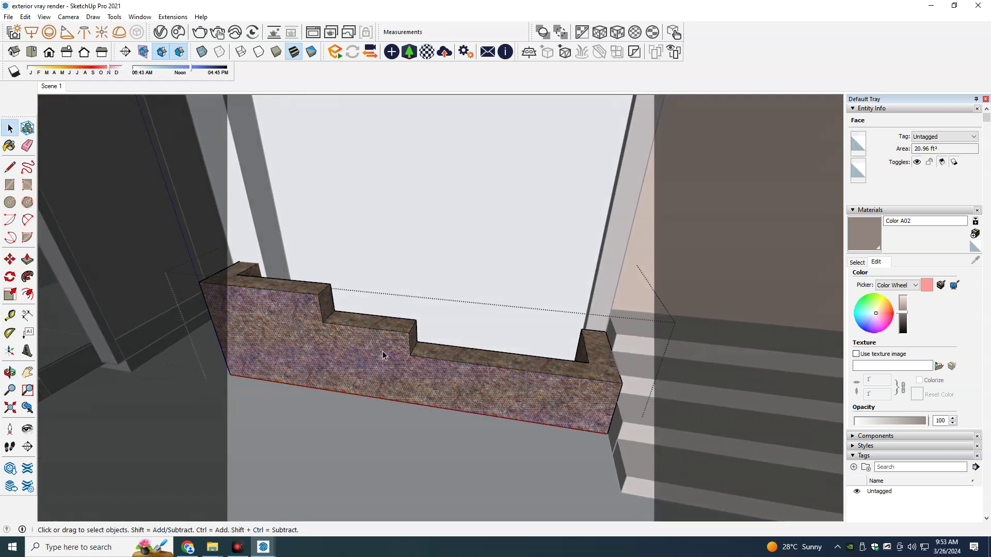
pyautogui.press('p')
pyautogui.press('space')
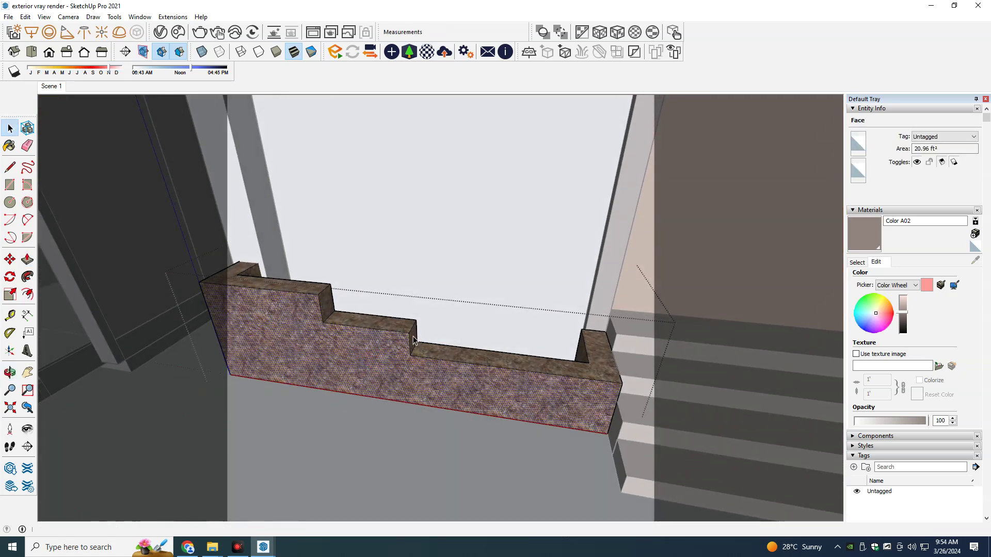
pyautogui.press('p')
pyautogui.click(413, 341)
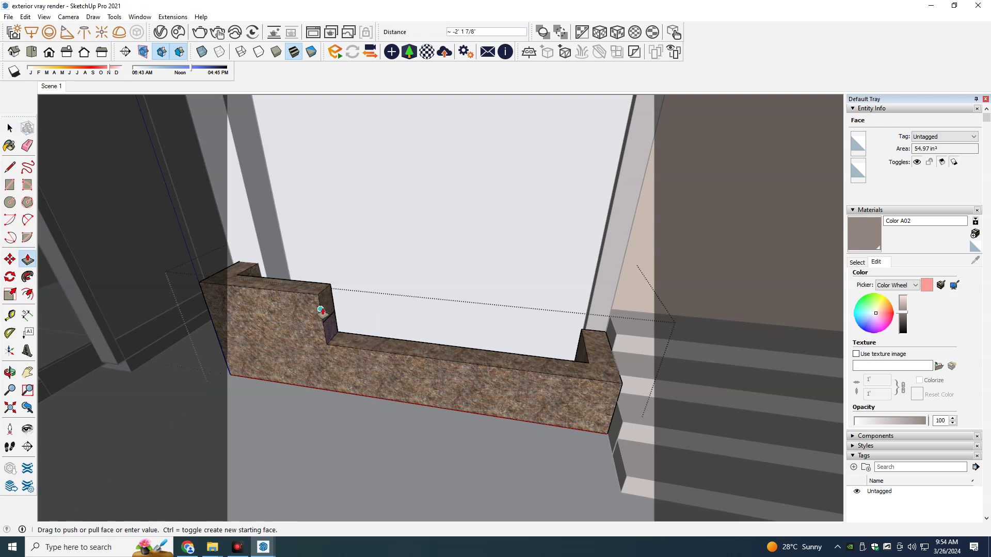
pyautogui.click(338, 332)
# Step: Push the inner left step face down level, leaving a raised post at the end
pyautogui.moveTo(332, 310); pyautogui.dragTo(355, 354, button='middle')
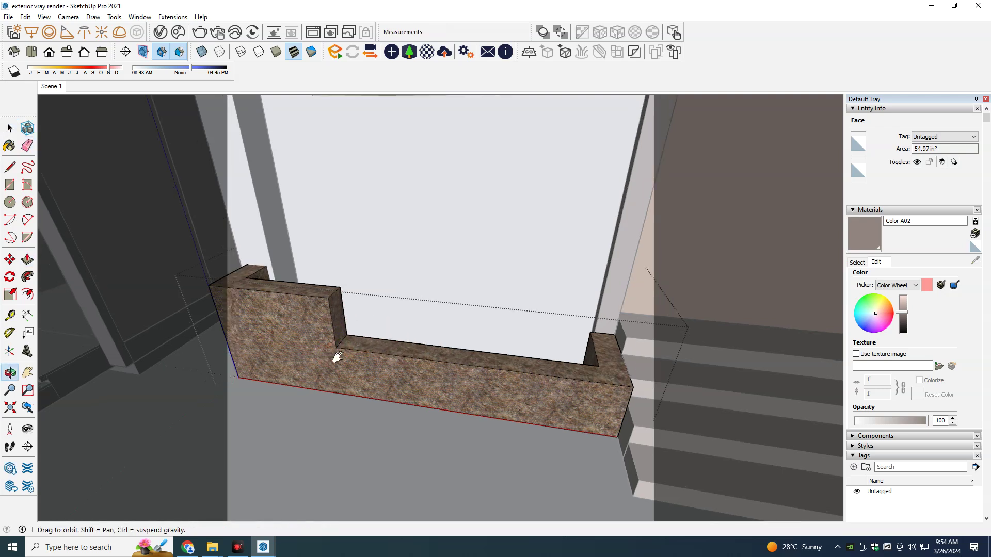
pyautogui.moveTo(359, 342); pyautogui.dragTo(287, 323)
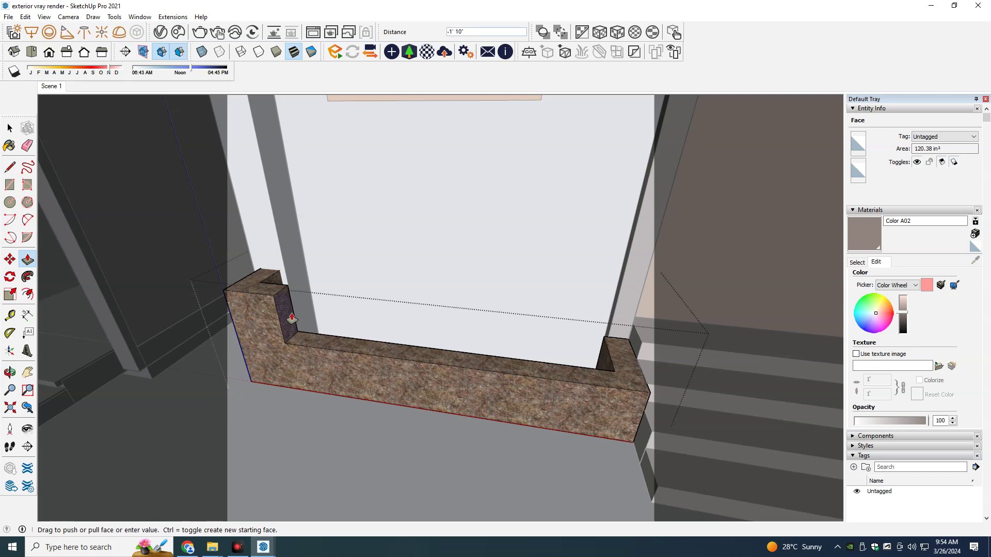
pyautogui.click(287, 323)
pyautogui.moveTo(287, 323)
pyautogui.mouseDown(button='middle')
pyautogui.moveTo(398, 261)
pyautogui.moveTo(469, 332)
pyautogui.mouseUp(button='middle')
pyautogui.press('space')
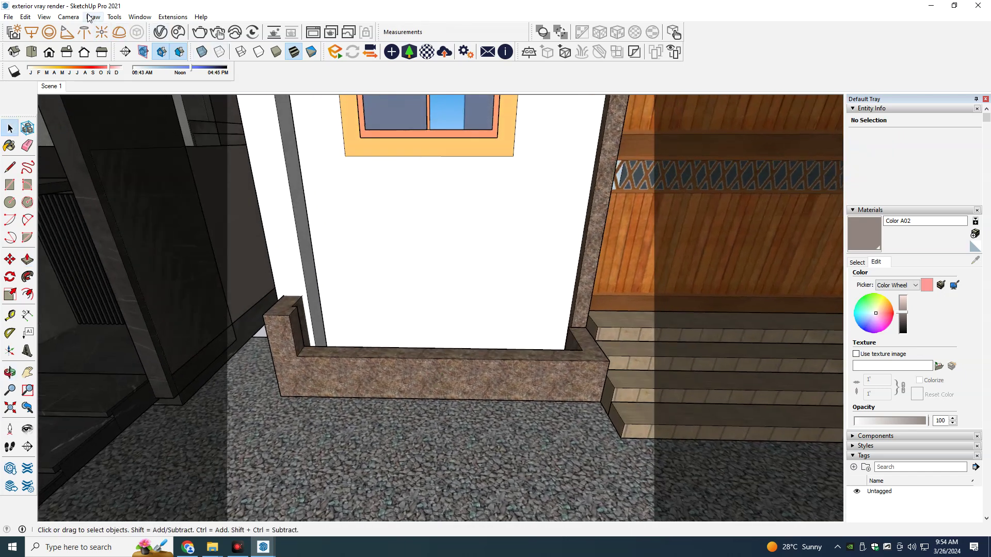
# Step: Start a V-Ray interactive render of the Scene 1 front view, moving its window aside
pyautogui.click(59, 86)
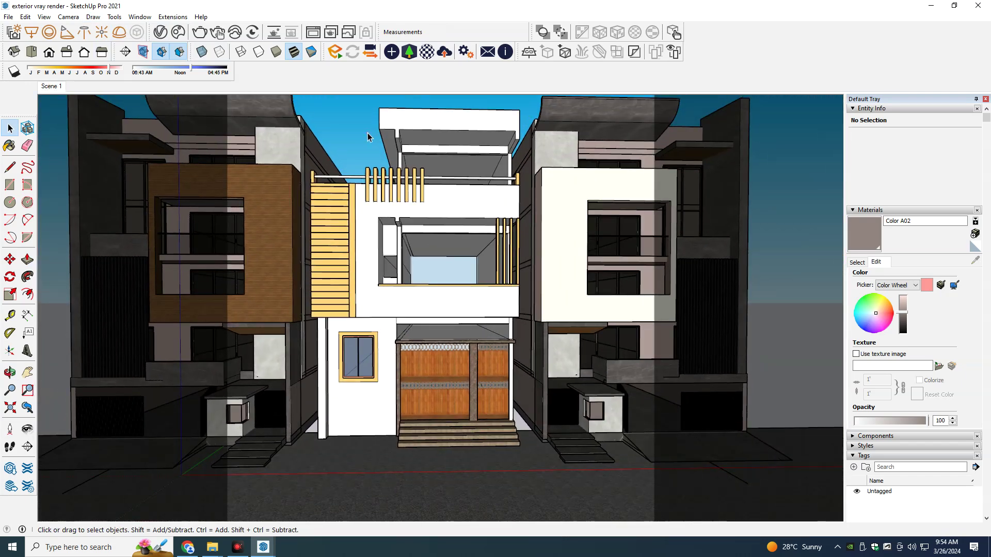
pyautogui.click(216, 36)
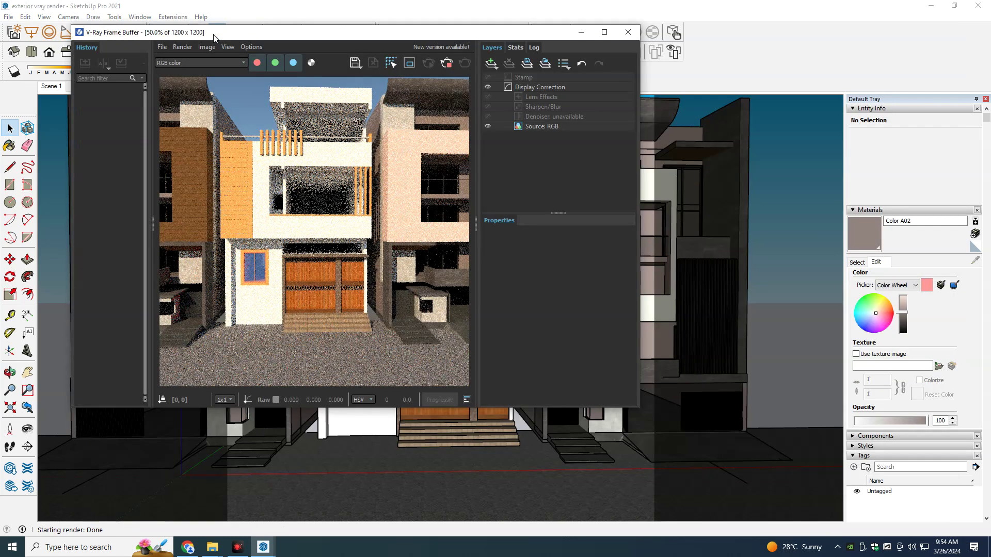
pyautogui.moveTo(272, 37); pyautogui.dragTo(499, 110)
# Step: Tune the shadow month toward February and the time of day near noon
pyautogui.click(108, 73)
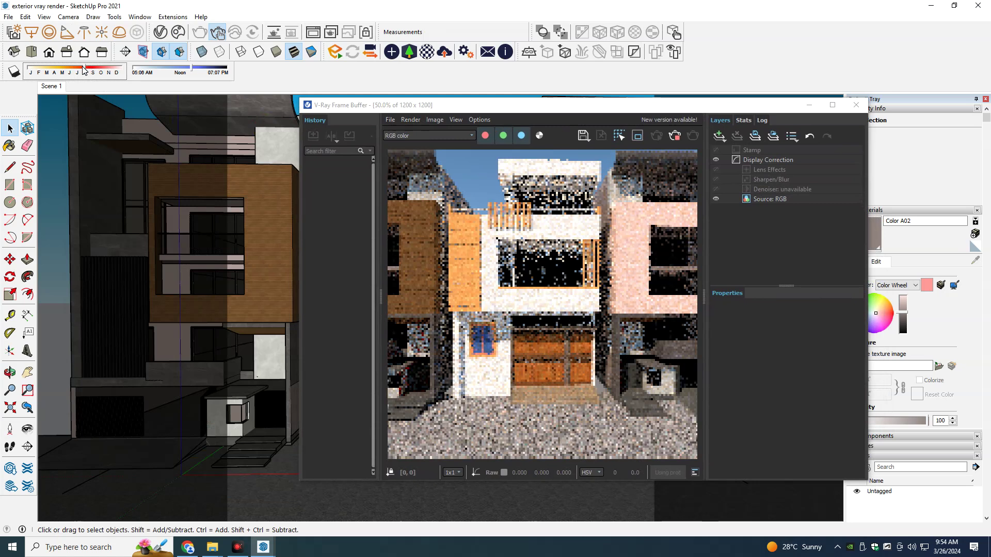
pyautogui.click(76, 69)
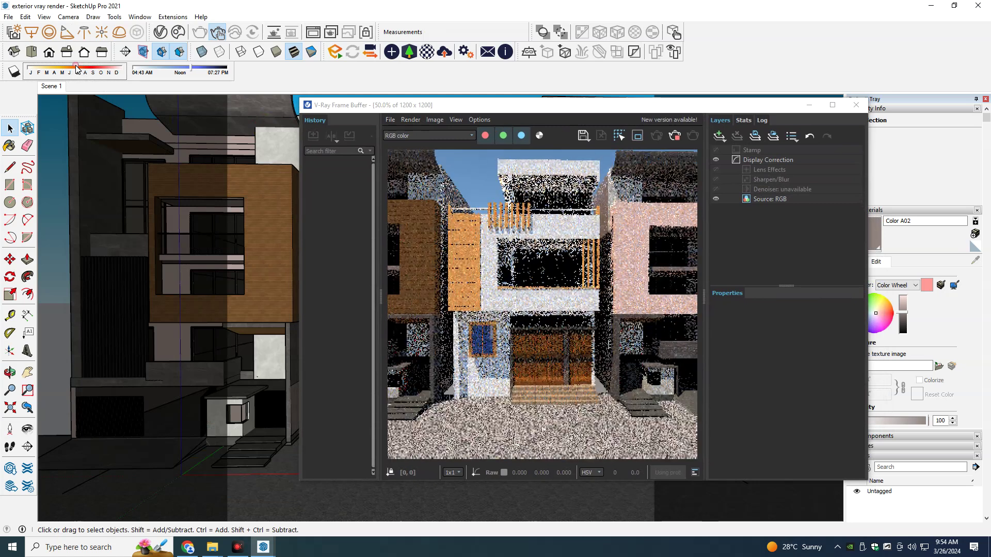
pyautogui.moveTo(194, 72); pyautogui.dragTo(216, 72)
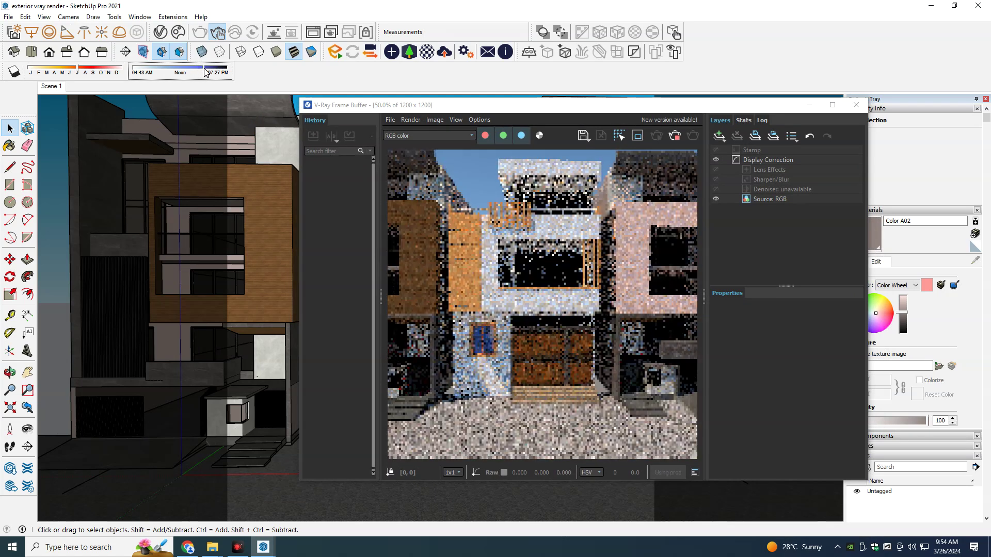
pyautogui.moveTo(215, 72)
pyautogui.mouseDown()
pyautogui.moveTo(148, 72)
pyautogui.moveTo(176, 74)
pyautogui.moveTo(161, 73)
pyautogui.mouseUp()
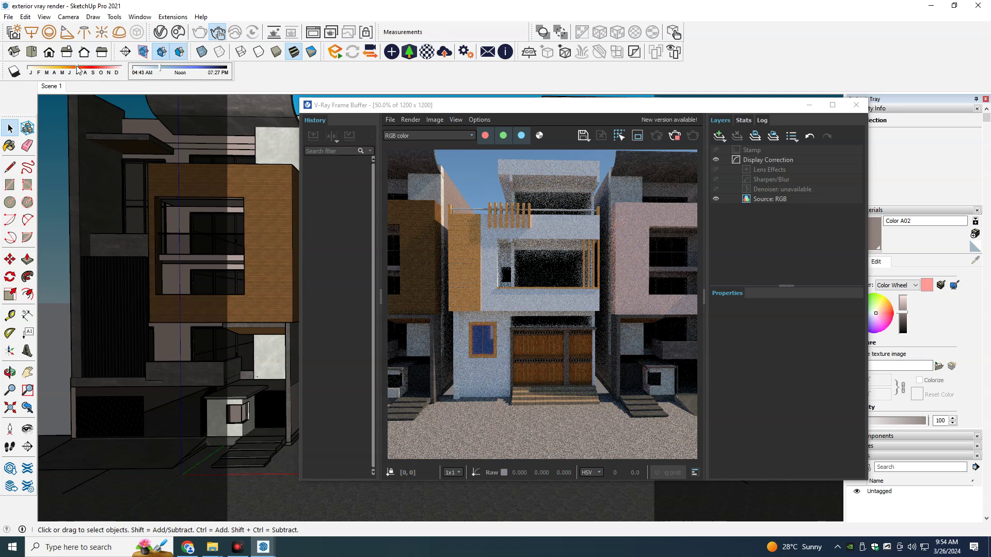
pyautogui.moveTo(77, 69); pyautogui.dragTo(47, 65)
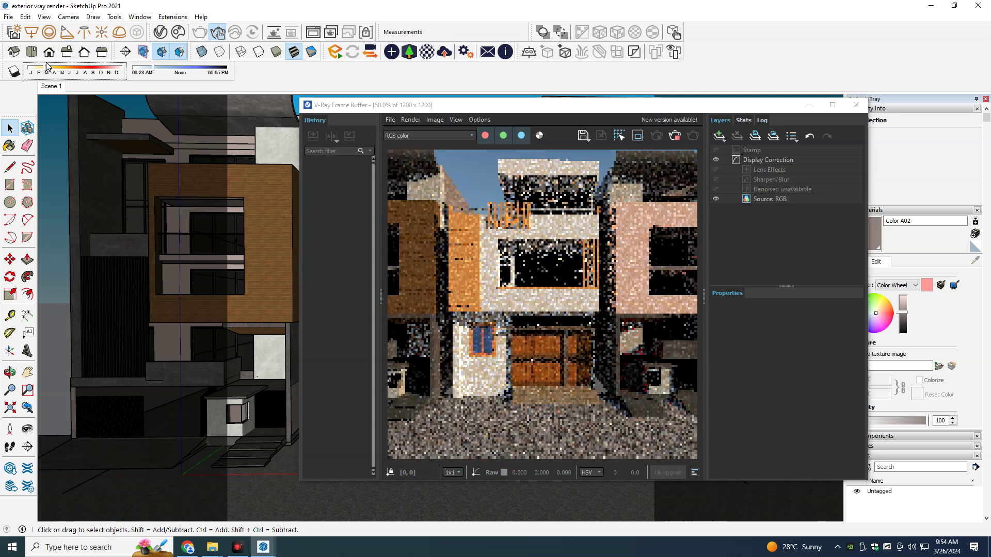
pyautogui.moveTo(46, 66); pyautogui.dragTo(55, 66)
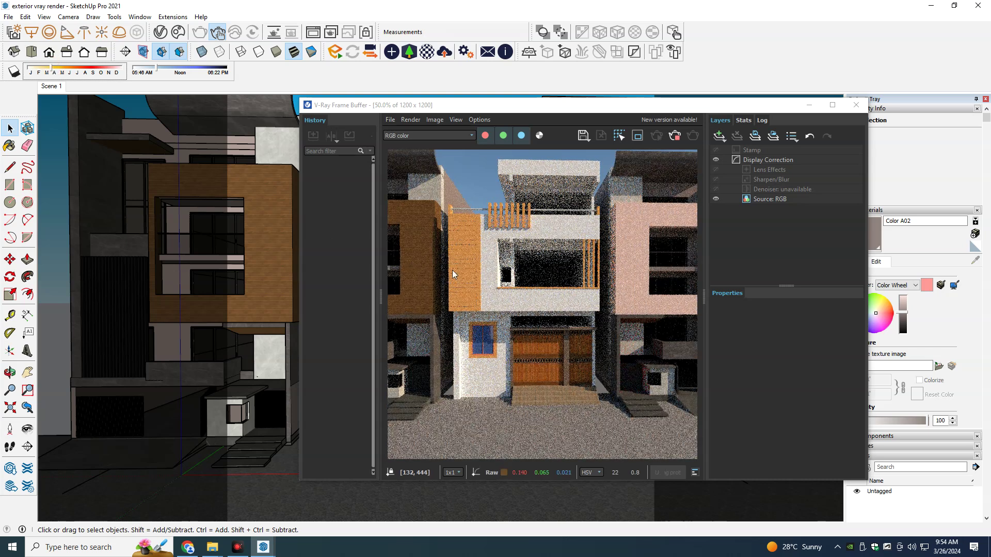
pyautogui.scroll(3, 535, 259)
pyautogui.scroll(-3, 535, 258)
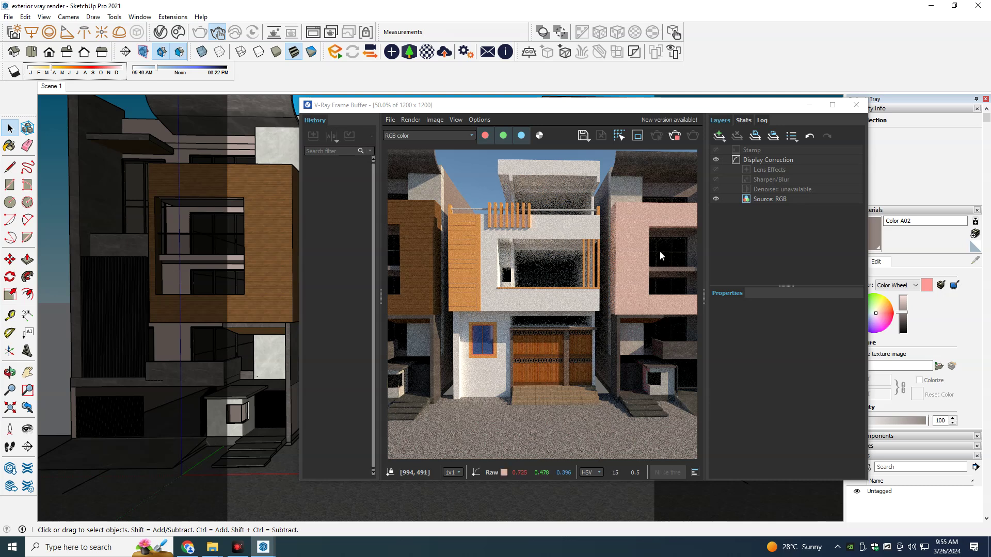
# Step: Update Scene 1 with the new sun settings and minimize the V-Ray Frame Buffer
pyautogui.rightClick(59, 91)
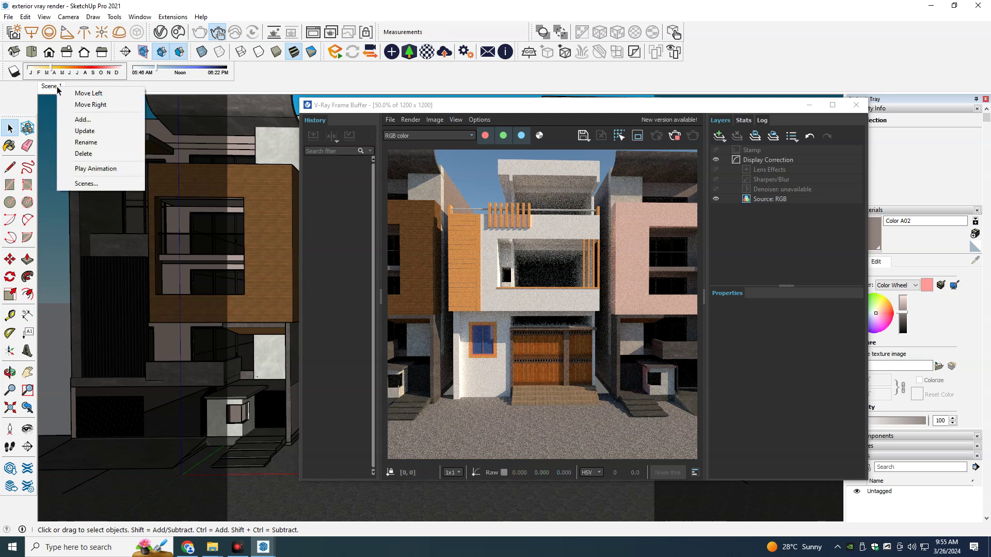
pyautogui.click(87, 133)
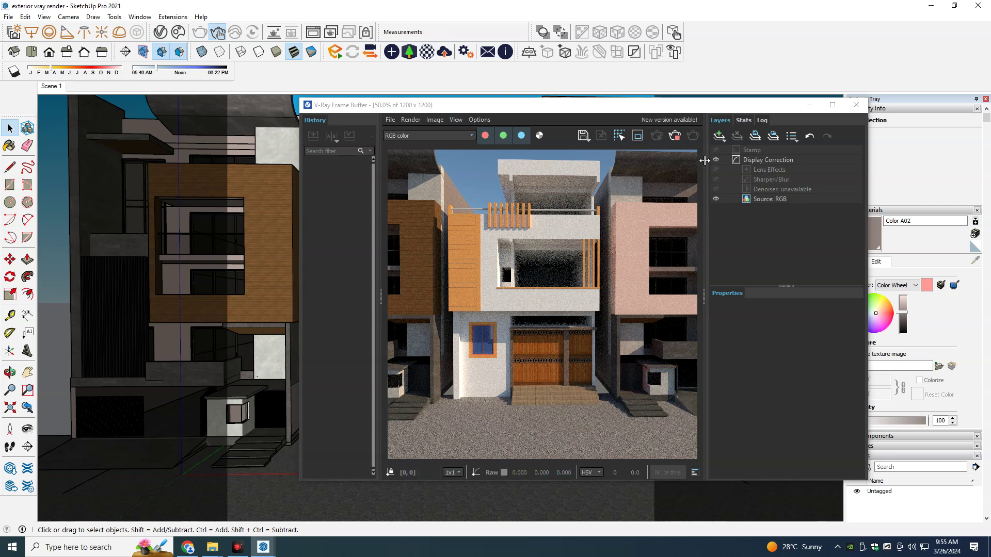
pyautogui.click(809, 105)
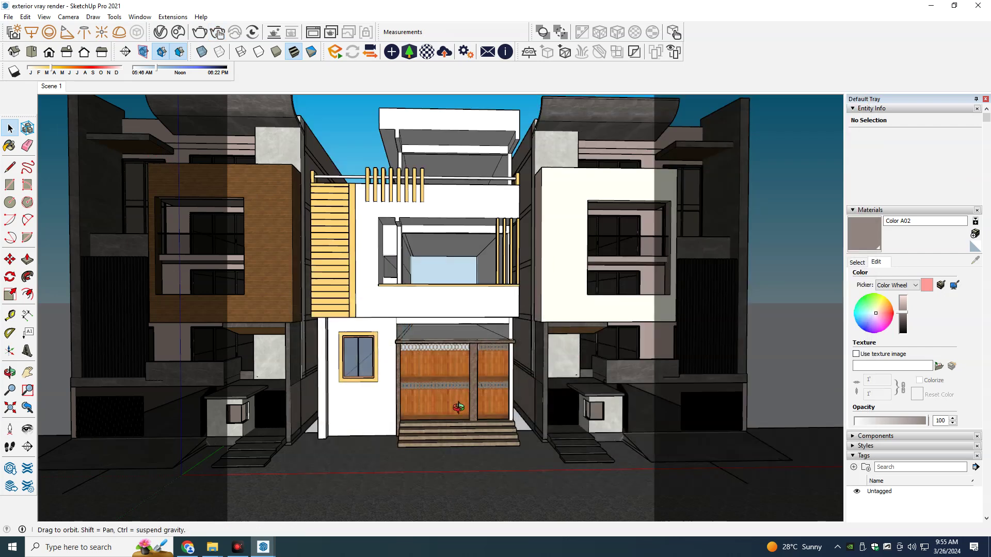
# Step: Show hidden objects and unhide the solid base group beside the front door
pyautogui.moveTo(356, 392); pyautogui.dragTo(372, 428, button='middle')
pyautogui.scroll(3, 378, 440)
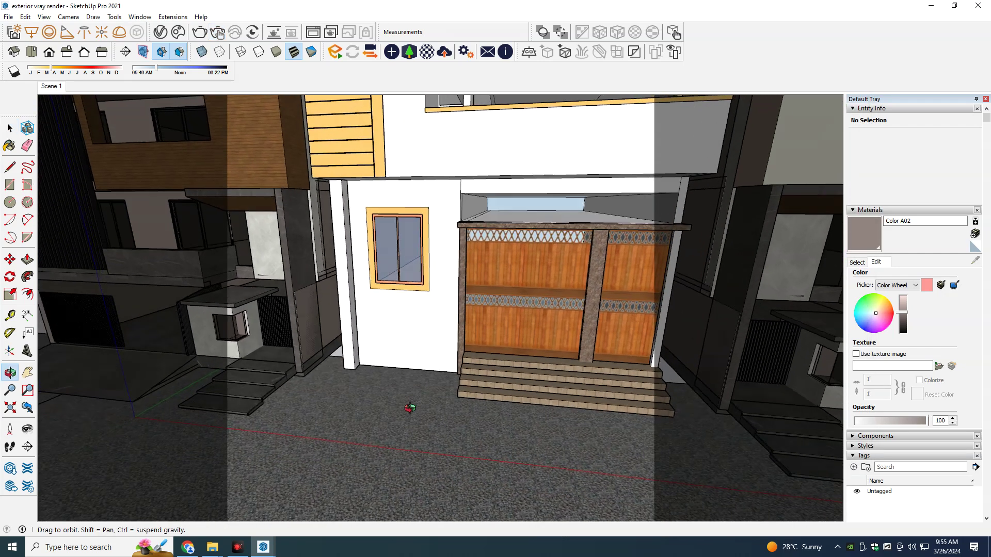
pyautogui.moveTo(421, 387); pyautogui.dragTo(391, 384, button='middle')
pyautogui.click(43, 17)
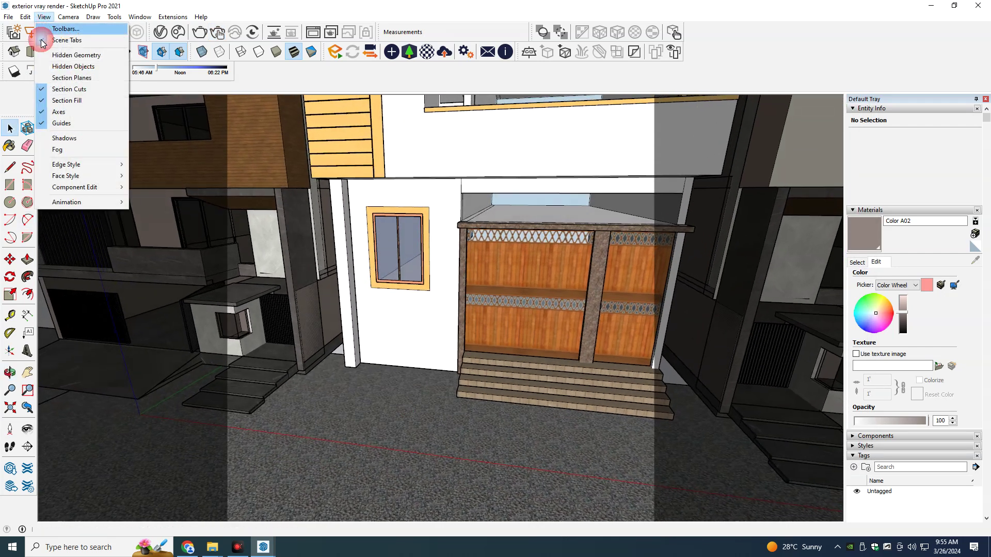
pyautogui.click(56, 64)
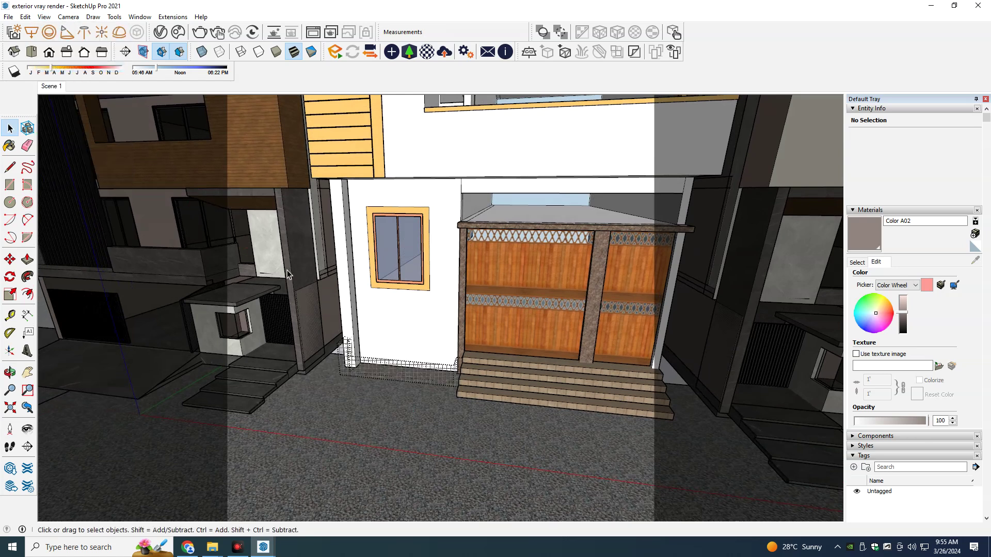
pyautogui.rightClick(370, 365)
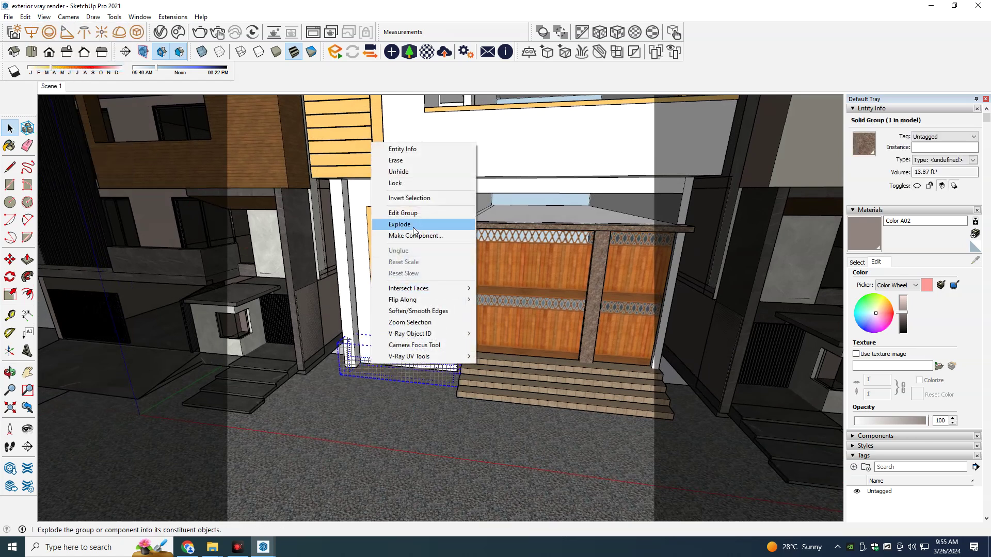
pyautogui.click(421, 172)
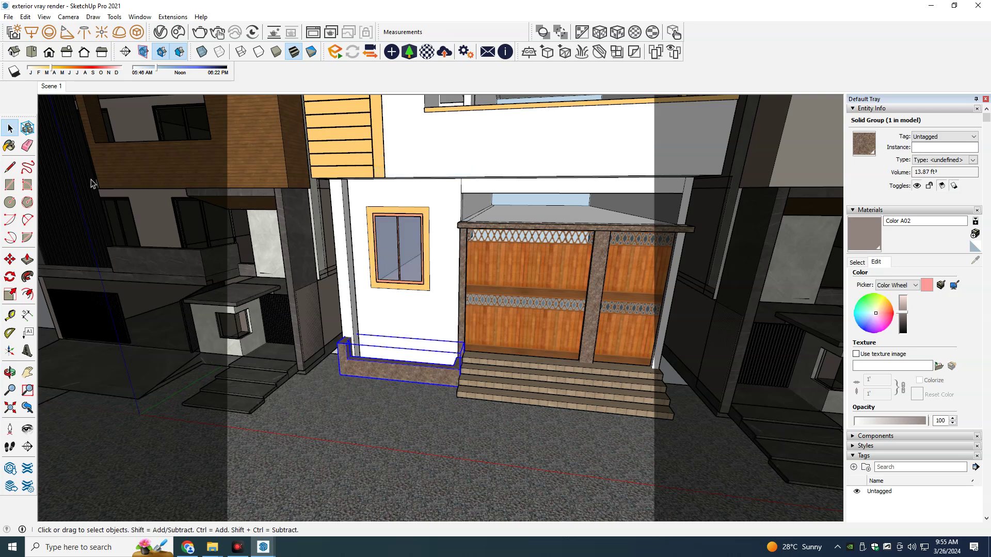
# Step: Return to Scene 1, unhide the base group there, and update Scene 1
pyautogui.moveTo(348, 323)
pyautogui.mouseDown(button='middle')
pyautogui.moveTo(462, 277)
pyautogui.moveTo(393, 354)
pyautogui.moveTo(398, 344)
pyautogui.mouseUp(button='middle')
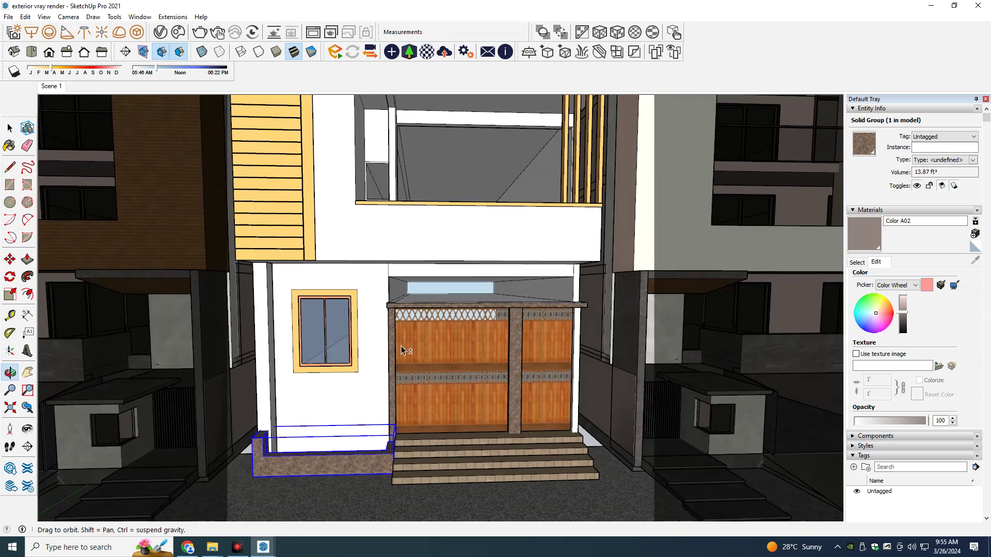
pyautogui.click(49, 87)
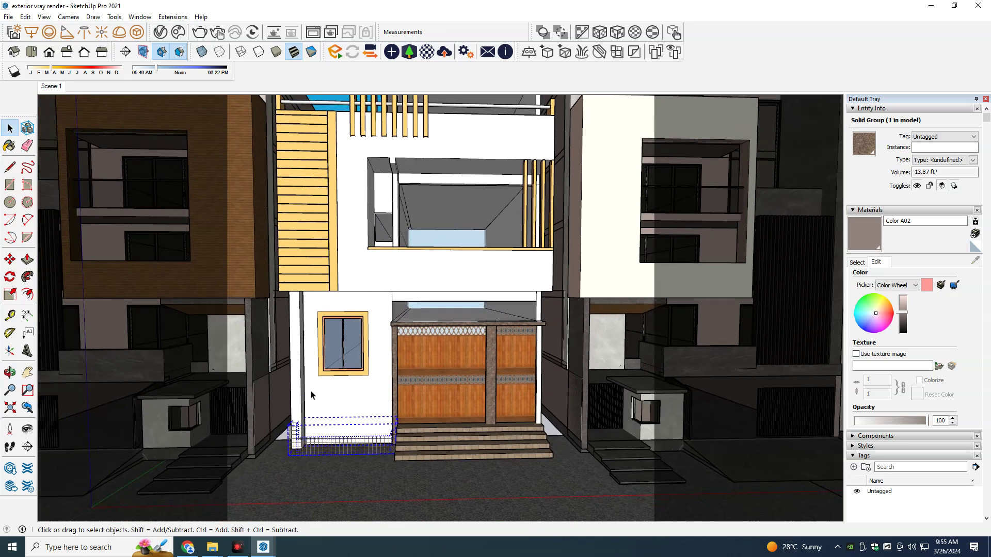
pyautogui.rightClick(357, 440)
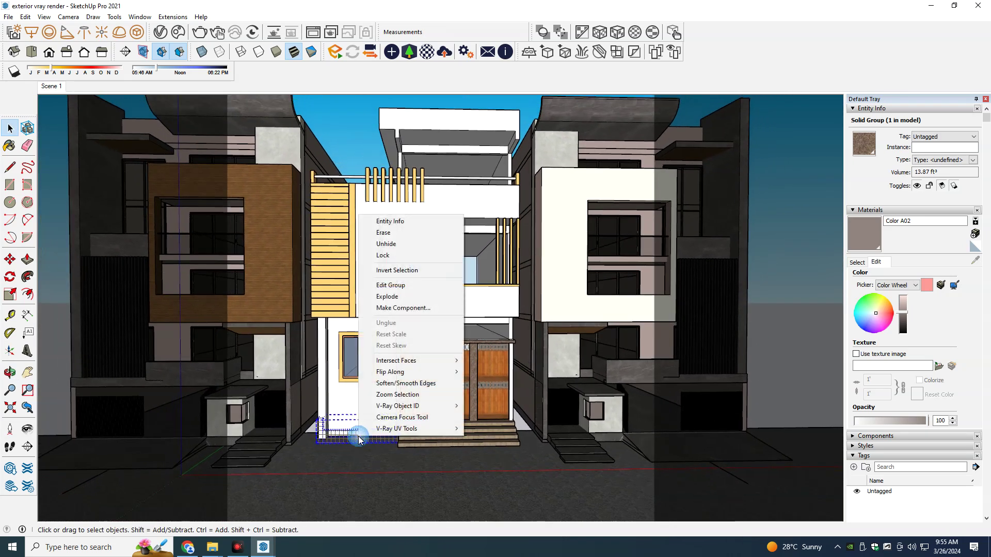
pyautogui.click(403, 245)
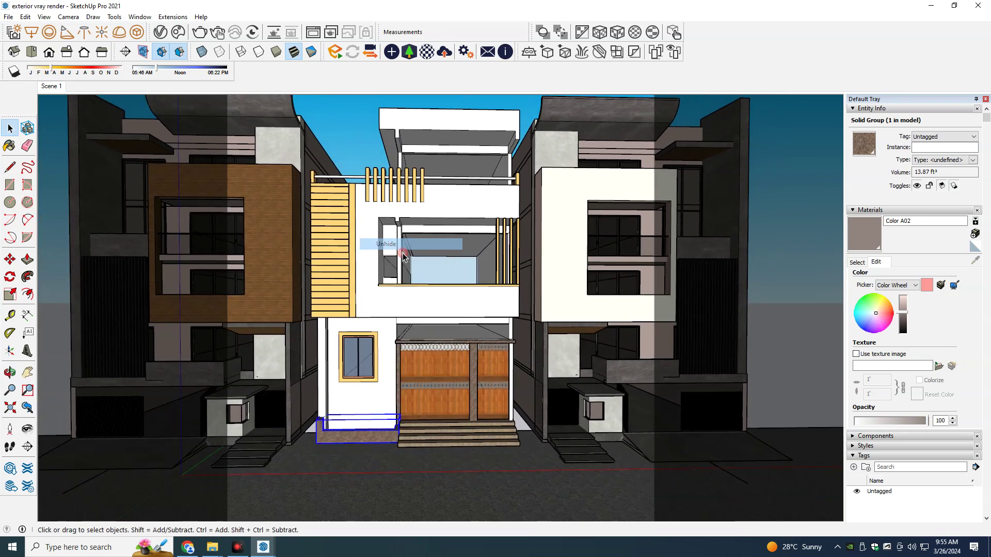
pyautogui.rightClick(60, 88)
pyautogui.click(89, 131)
pyautogui.moveTo(339, 282); pyautogui.dragTo(371, 393, button='middle')
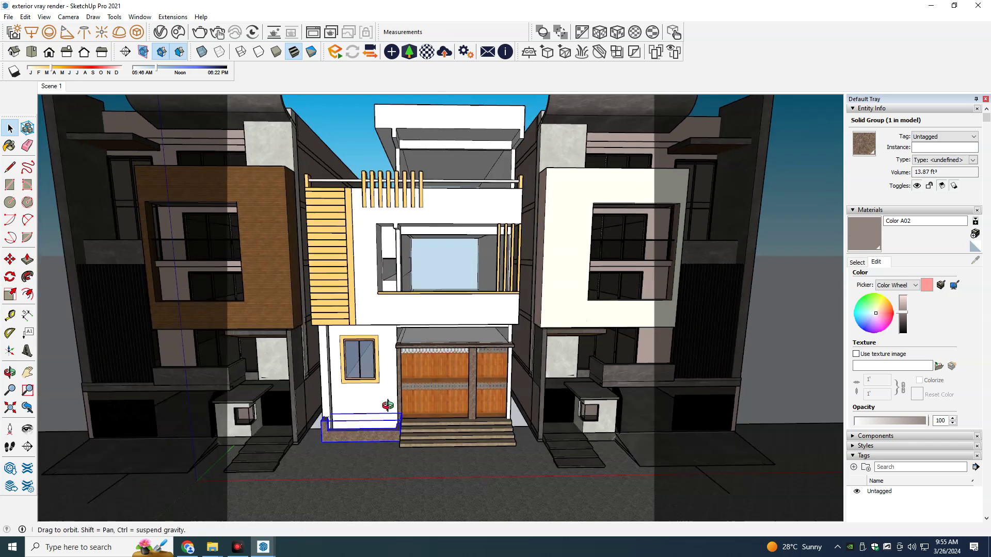
# Step: Search the Chaos Cosmos asset library for 'plant'
pyautogui.scroll(4, 382, 408)
pyautogui.scroll(3, 389, 420)
pyautogui.scroll(3, 389, 420)
pyautogui.scroll(3, 367, 454)
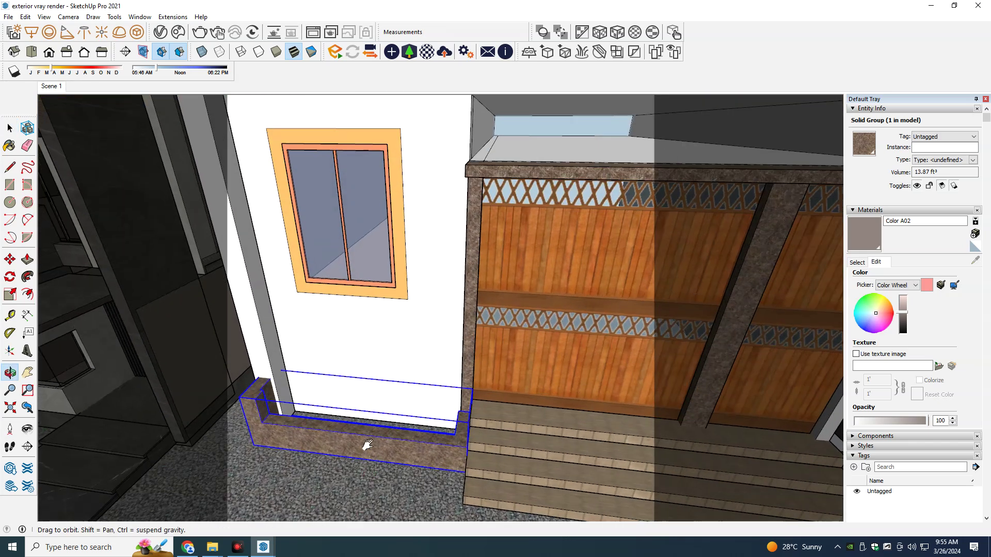
pyautogui.scroll(3, 372, 444)
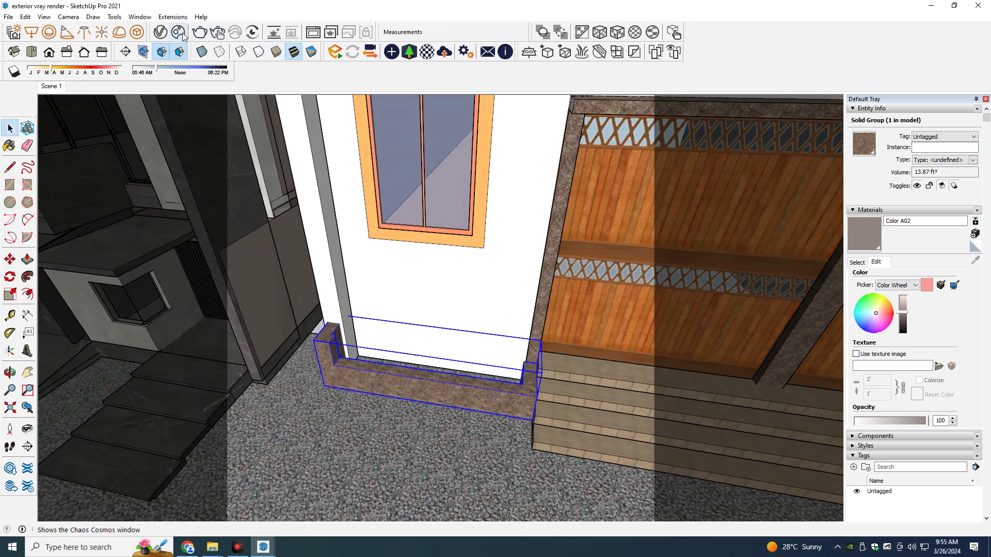
pyautogui.click(185, 33)
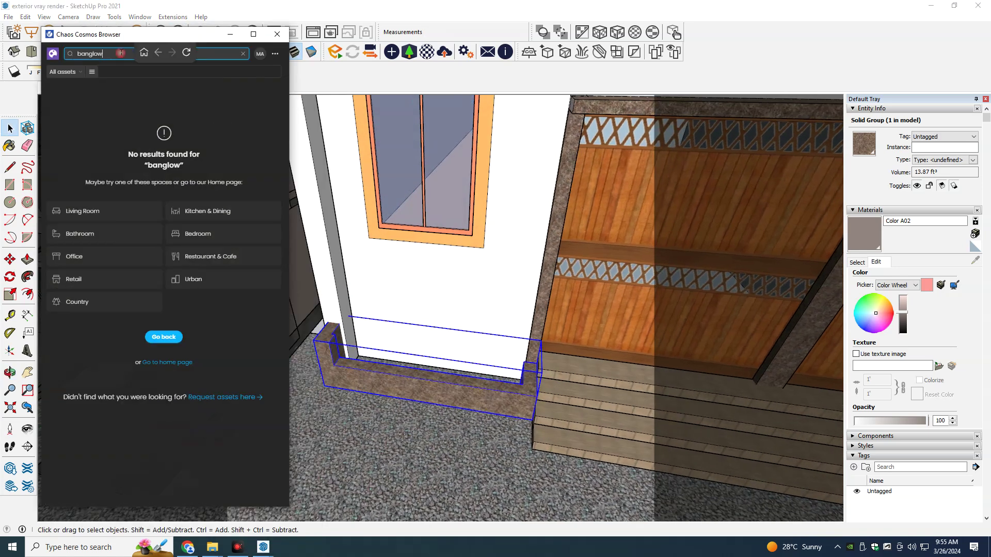
pyautogui.click(244, 54)
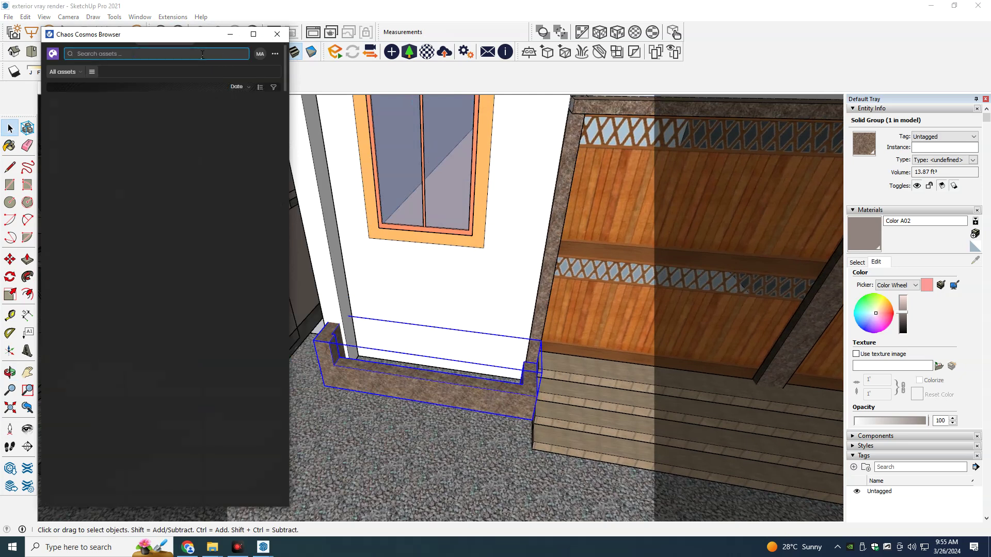
pyautogui.write('plant')
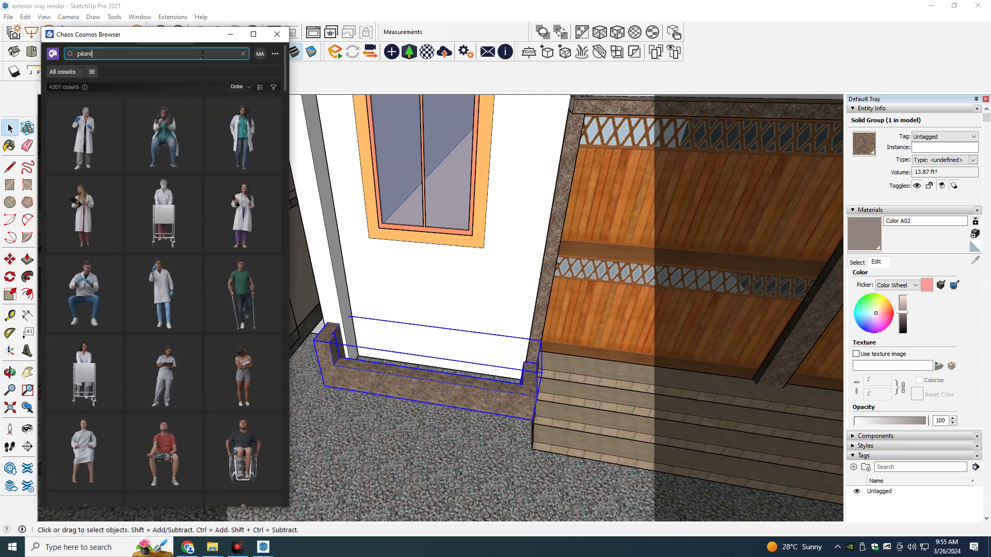
pyautogui.press('Return')
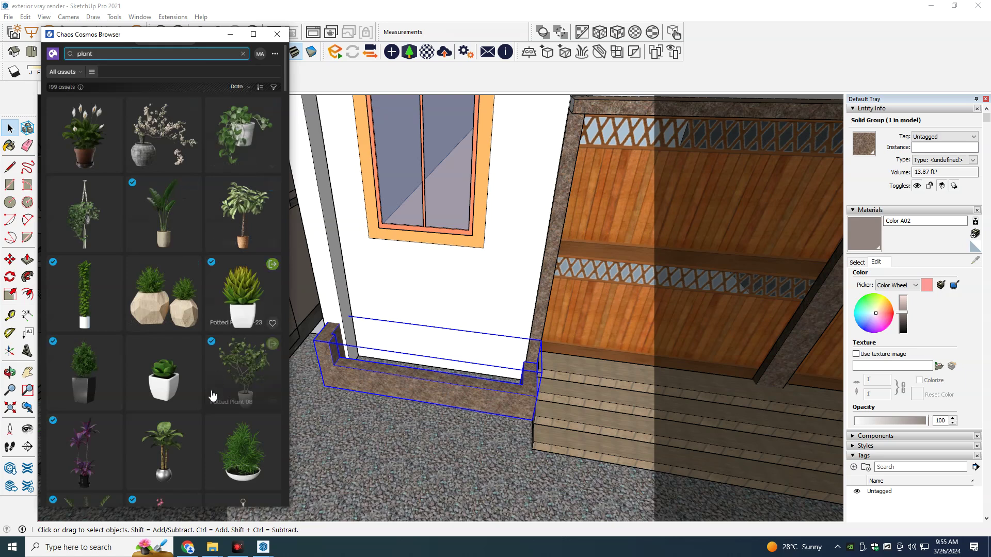
# Step: Import Rio Grande Globe Amaranth 001 from the plant search results
pyautogui.scroll(-5, 212, 395)
pyautogui.scroll(-5, 188, 369)
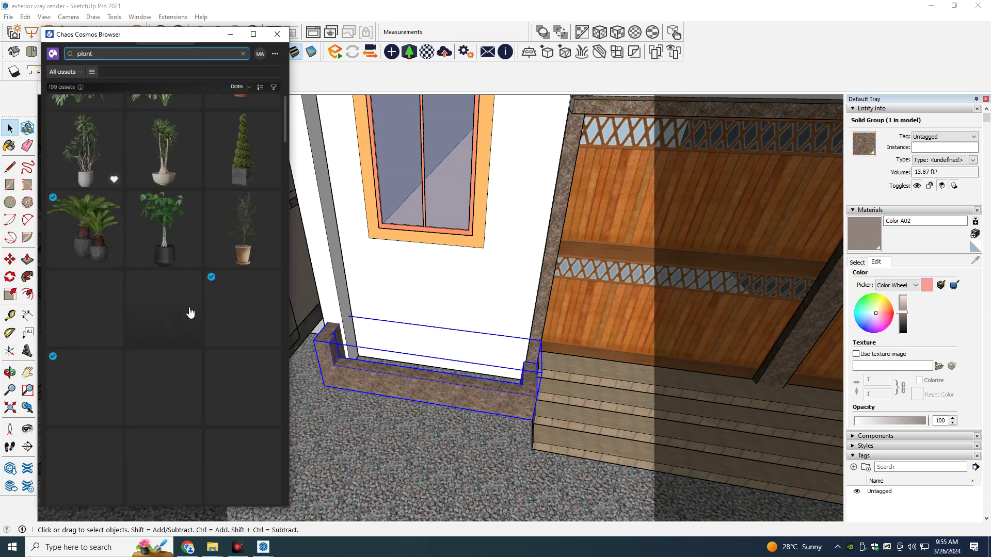
pyautogui.scroll(-3, 189, 311)
pyautogui.scroll(-3, 190, 316)
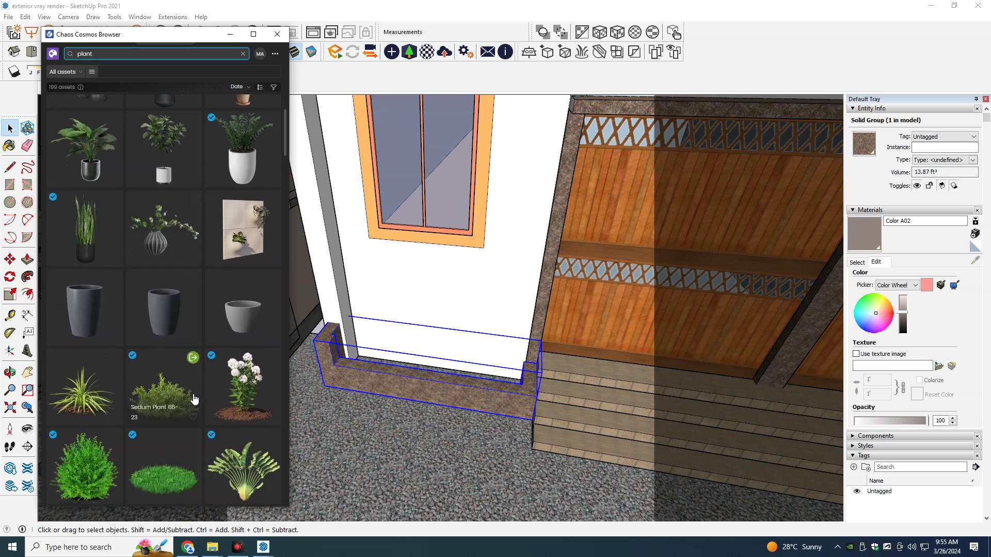
pyautogui.scroll(-3, 195, 399)
pyautogui.scroll(-2, 199, 401)
pyautogui.scroll(-3, 201, 402)
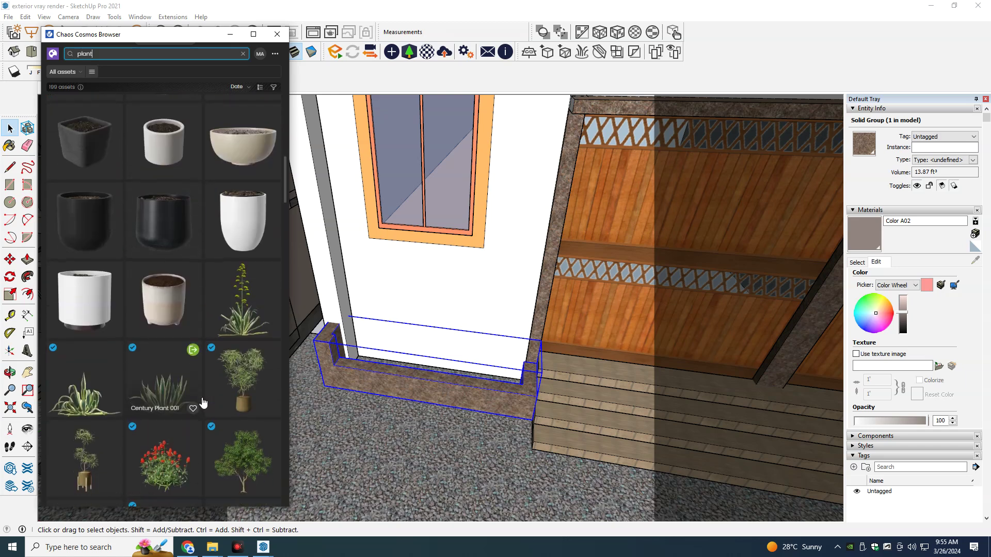
pyautogui.scroll(-3, 201, 401)
pyautogui.moveTo(164, 331)
pyautogui.click(193, 223)
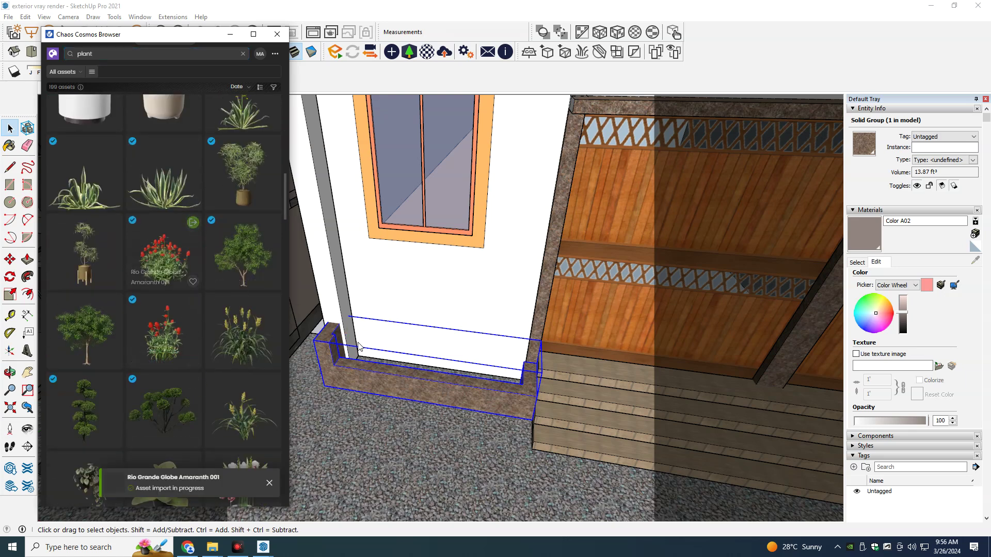
pyautogui.scroll(2, 356, 343)
pyautogui.scroll(2, 328, 441)
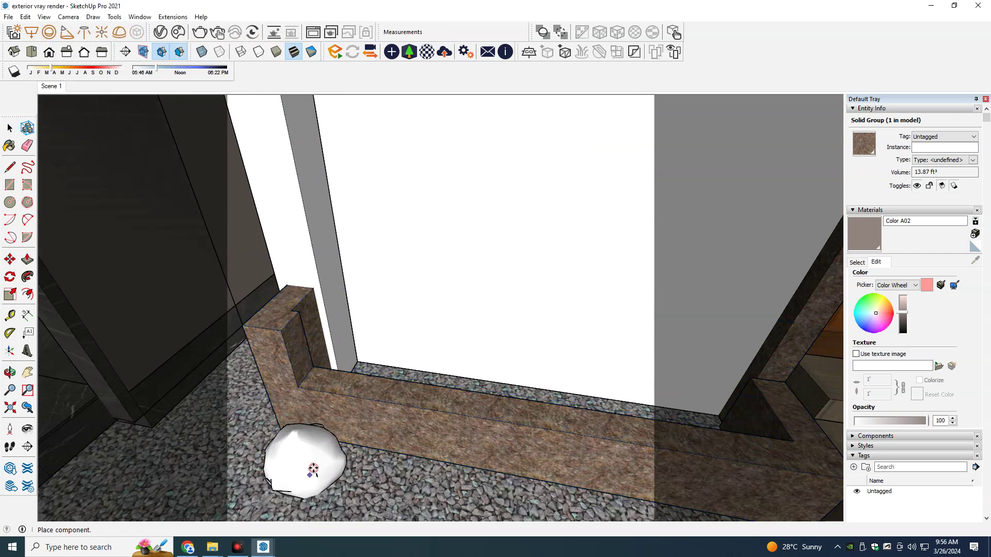
# Step: Place the amaranth, scale it up about 1.88 times, and move it into the planter
pyautogui.moveTo(309, 467); pyautogui.dragTo(287, 395, button='middle')
pyautogui.click(287, 396)
pyautogui.press('s')
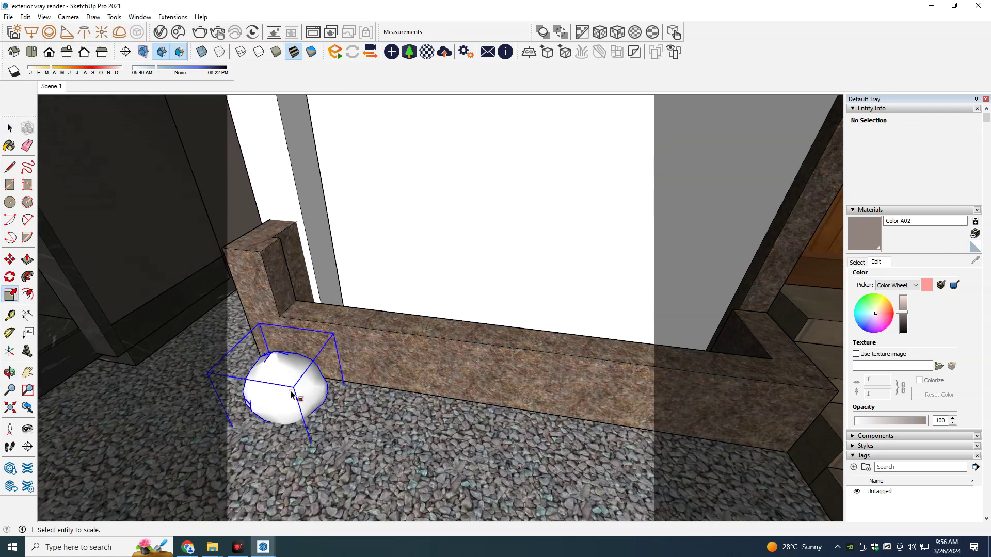
pyautogui.moveTo(333, 335); pyautogui.dragTo(433, 260)
pyautogui.press('m')
pyautogui.click(387, 488)
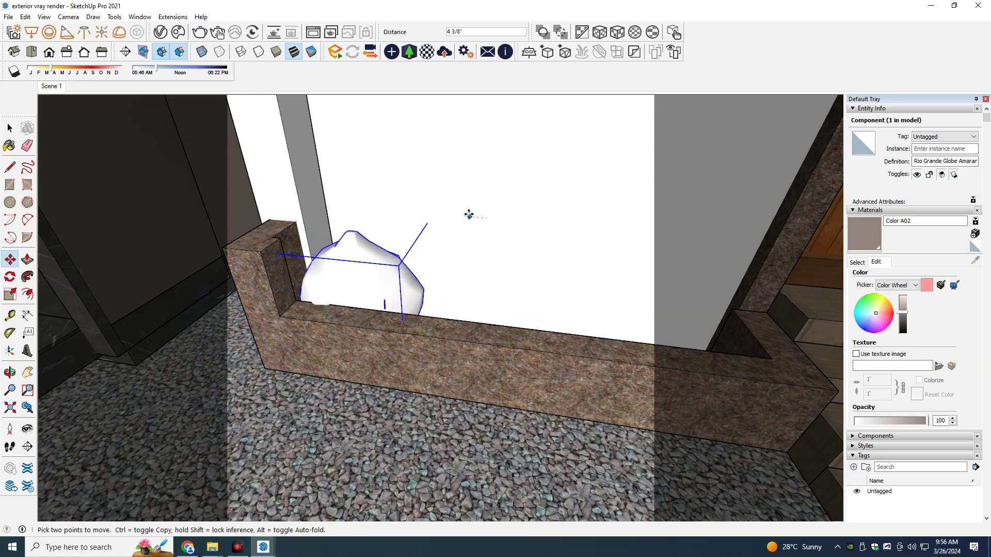
pyautogui.moveTo(420, 311); pyautogui.dragTo(420, 261, button='middle')
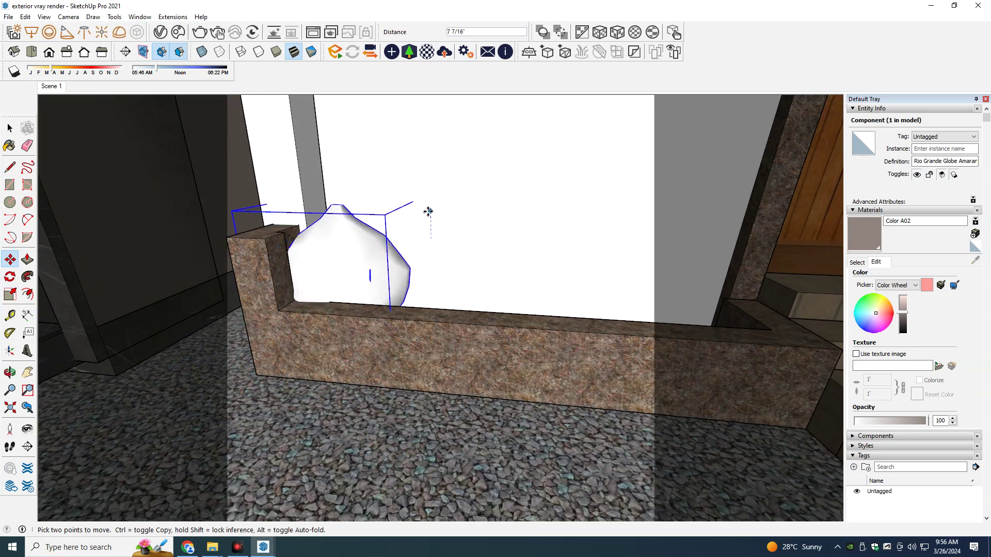
pyautogui.moveTo(429, 240); pyautogui.dragTo(419, 306, button='middle')
pyautogui.press('space')
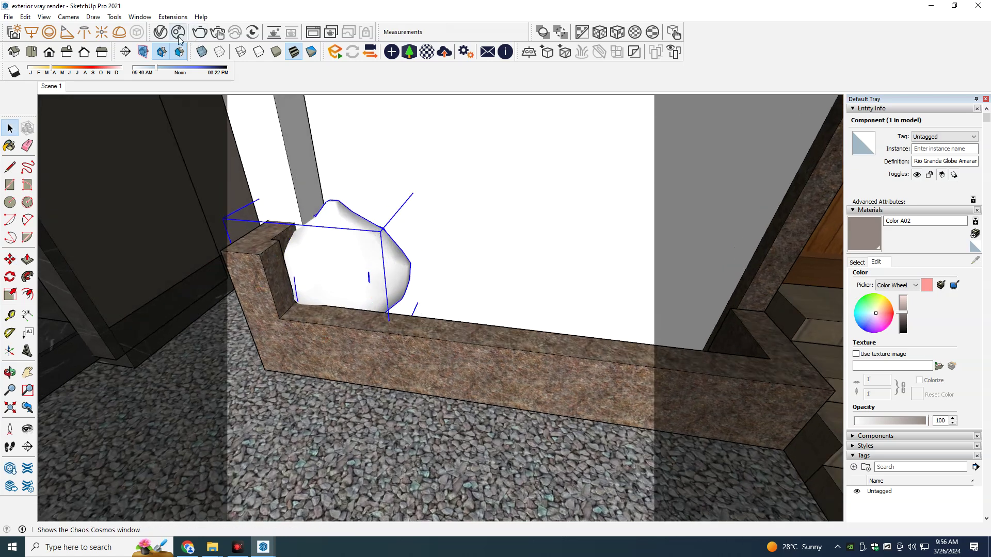
# Step: Import Hinoki Cypress 002 from Cosmos and place it at the planter's far end
pyautogui.click(179, 40)
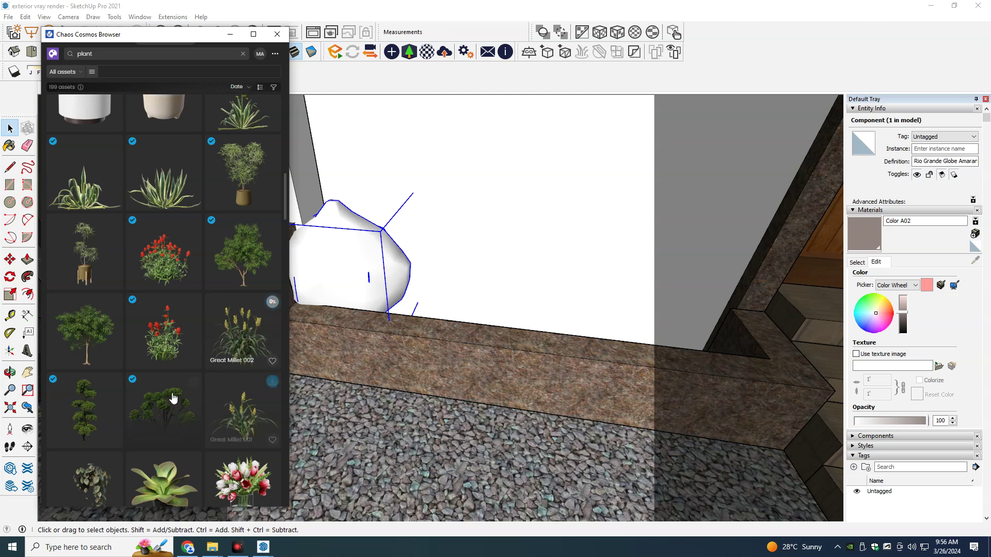
pyautogui.scroll(-2, 166, 351)
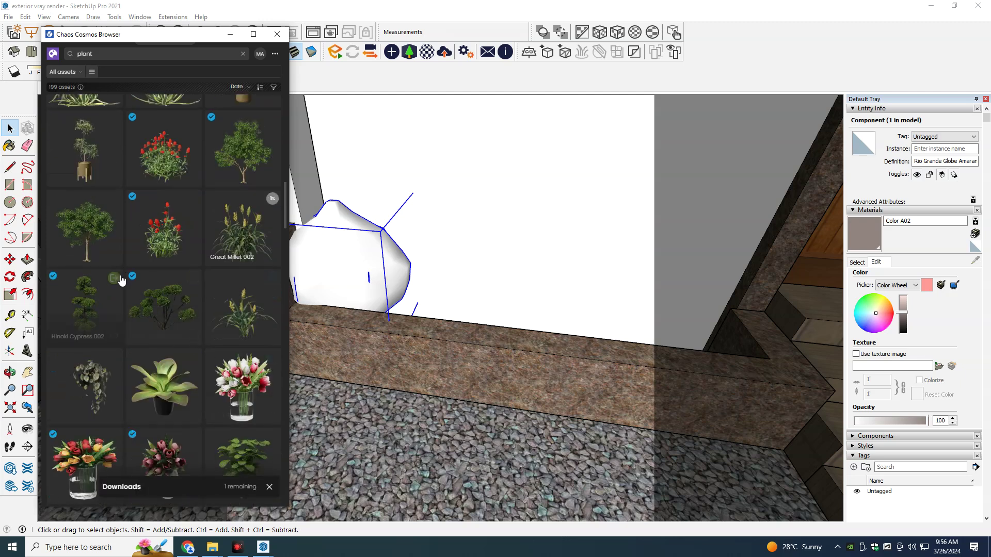
pyautogui.moveTo(320, 340); pyautogui.dragTo(404, 344, button='middle')
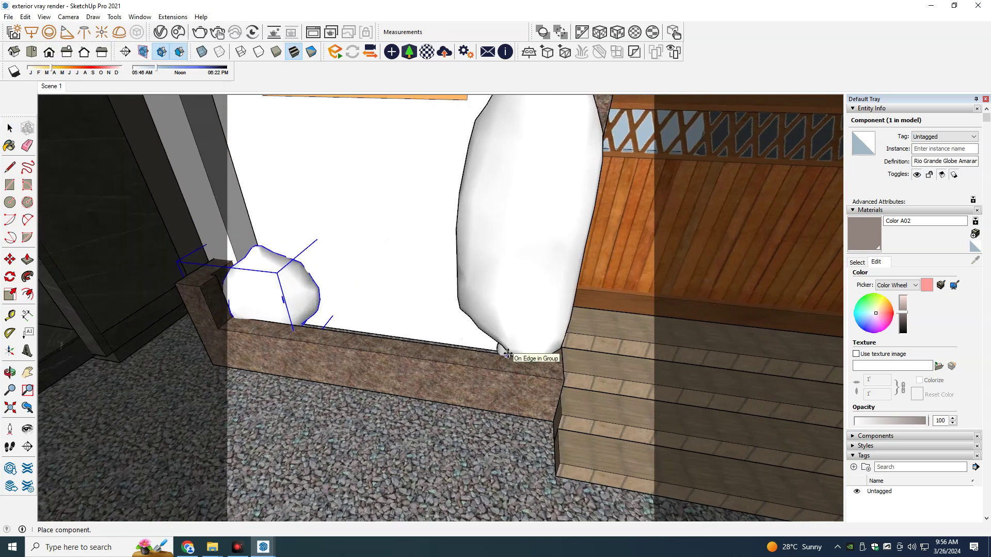
pyautogui.click(502, 352)
pyautogui.click(464, 375)
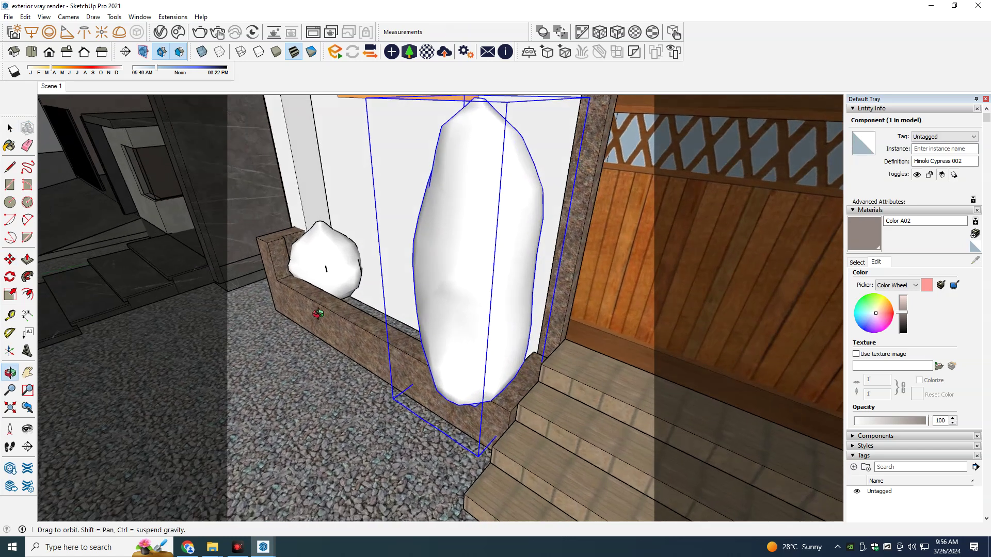
pyautogui.moveTo(454, 329); pyautogui.dragTo(309, 372, button='middle')
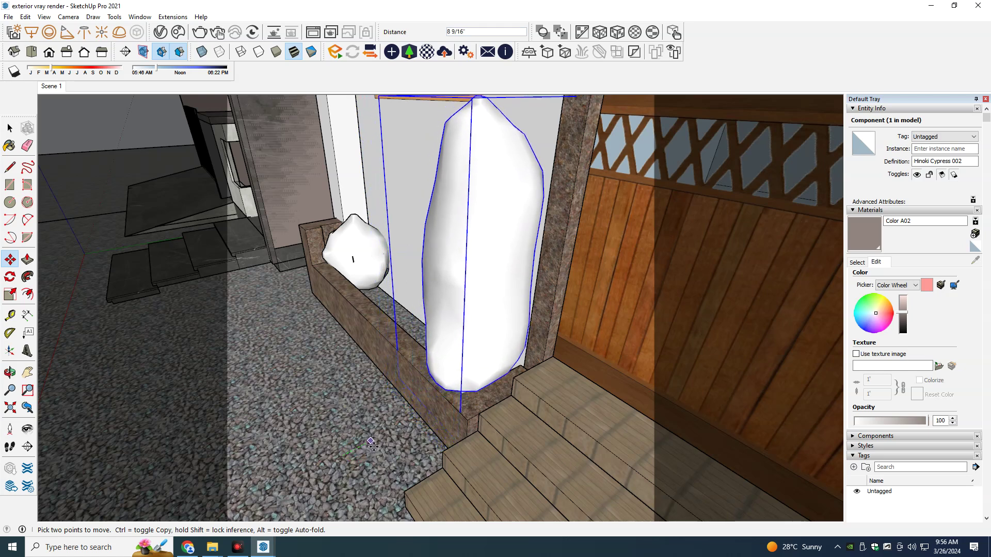
pyautogui.moveTo(373, 442); pyautogui.dragTo(238, 312, button='middle')
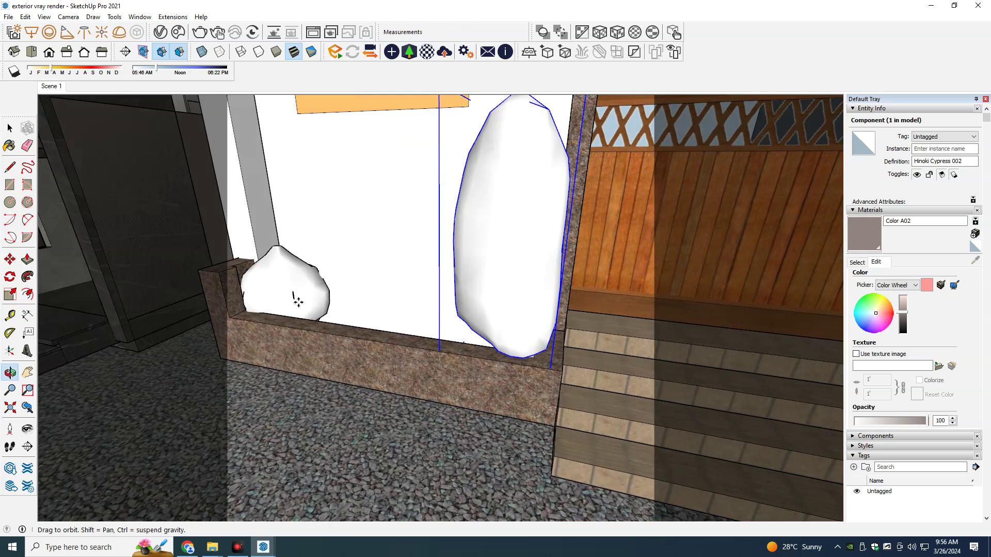
pyautogui.click(179, 33)
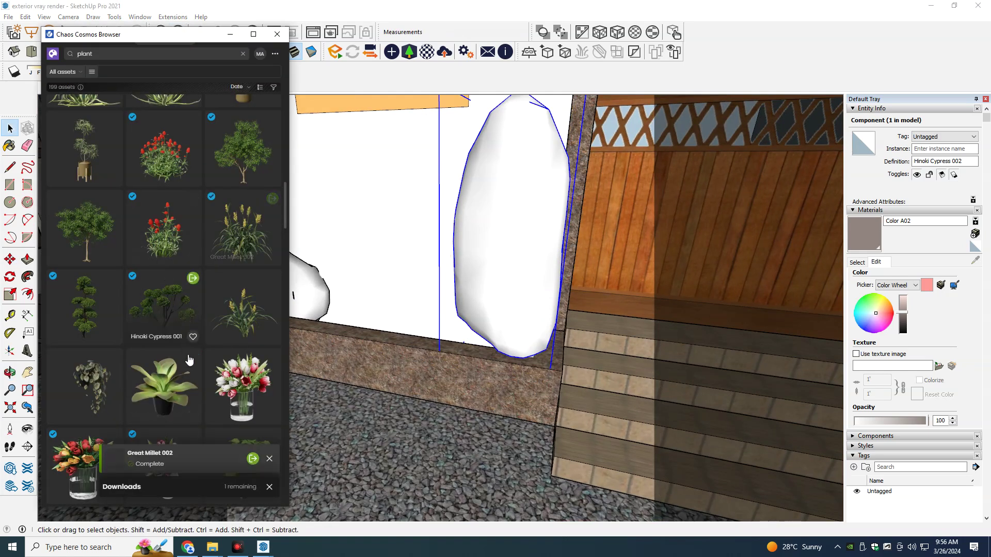
# Step: Place Great Millet 002, scale it to 0.5, and set it in the planter beside the amaranth
pyautogui.scroll(-2, 188, 356)
pyautogui.scroll(-2, 192, 382)
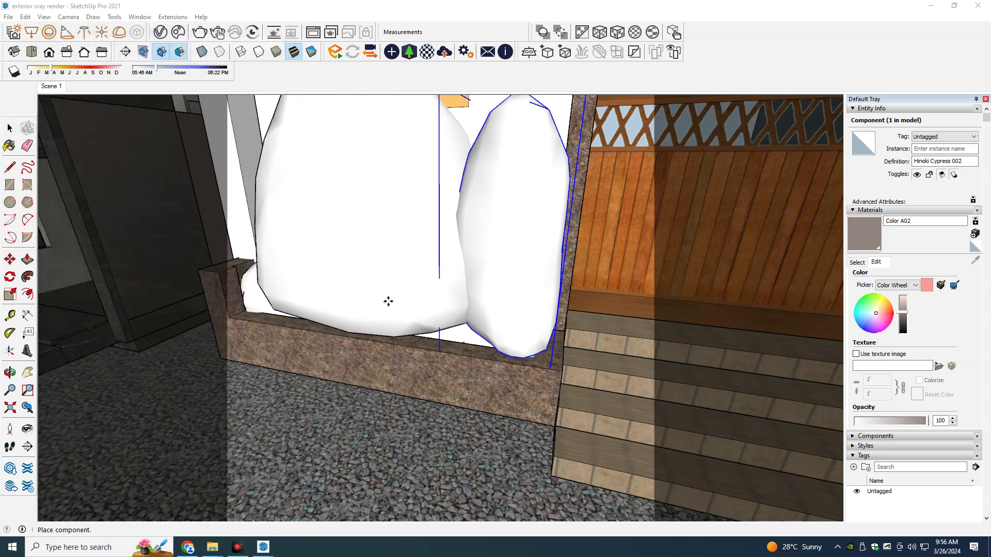
pyautogui.click(373, 327)
pyautogui.scroll(-3, 367, 267)
pyautogui.scroll(-3, 367, 267)
pyautogui.press('s')
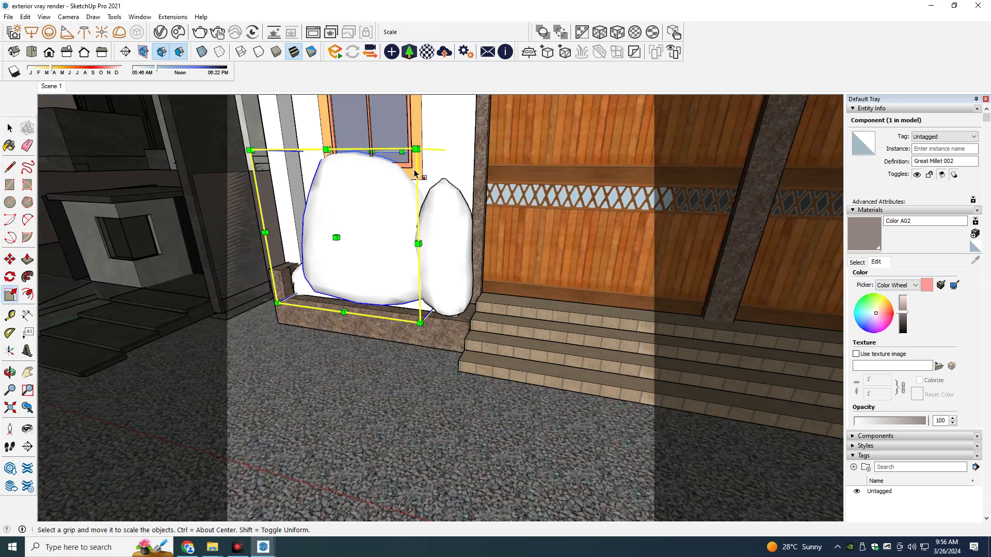
pyautogui.moveTo(416, 151); pyautogui.dragTo(400, 197)
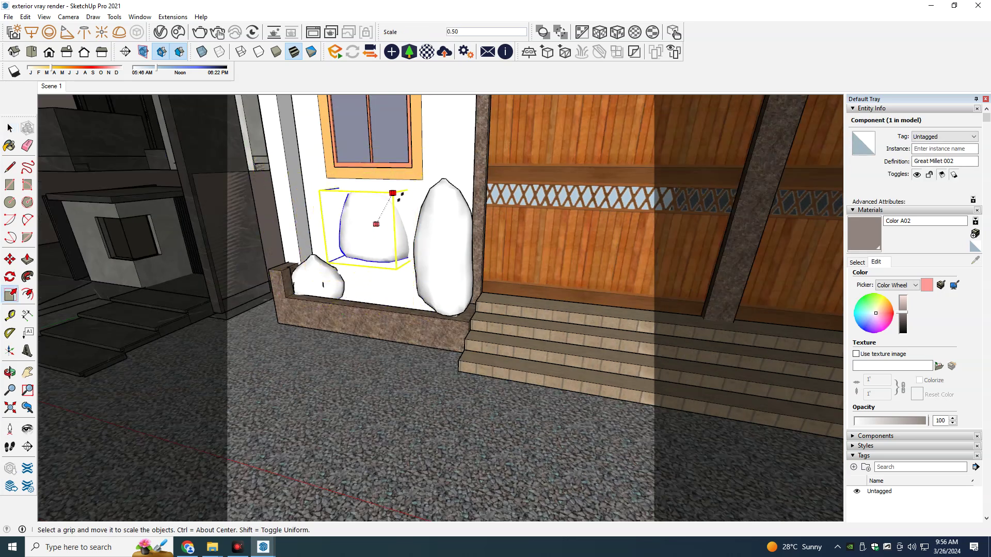
pyautogui.scroll(2, 361, 258)
pyautogui.press('m')
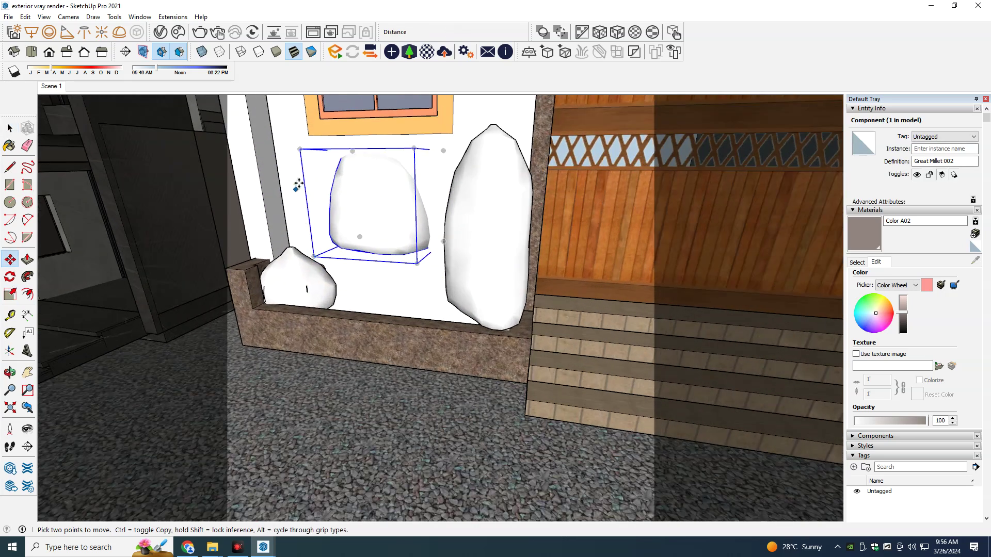
pyautogui.click(300, 169)
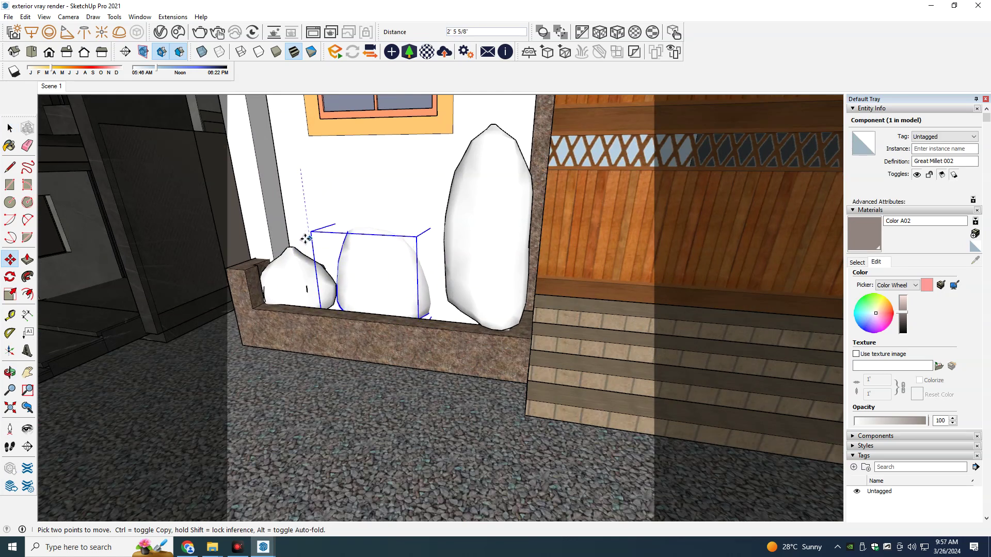
pyautogui.click(358, 387)
pyautogui.moveTo(263, 547)
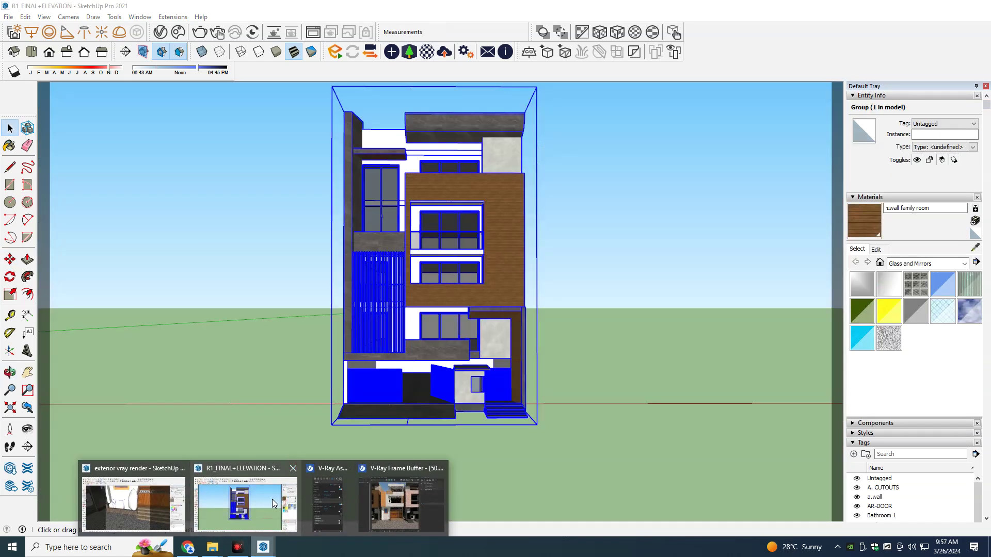
# Step: Close the R1_FINAL+ELEVATION model through its save prompt and bring back the V-Ray Frame Buffer
pyautogui.click(294, 469)
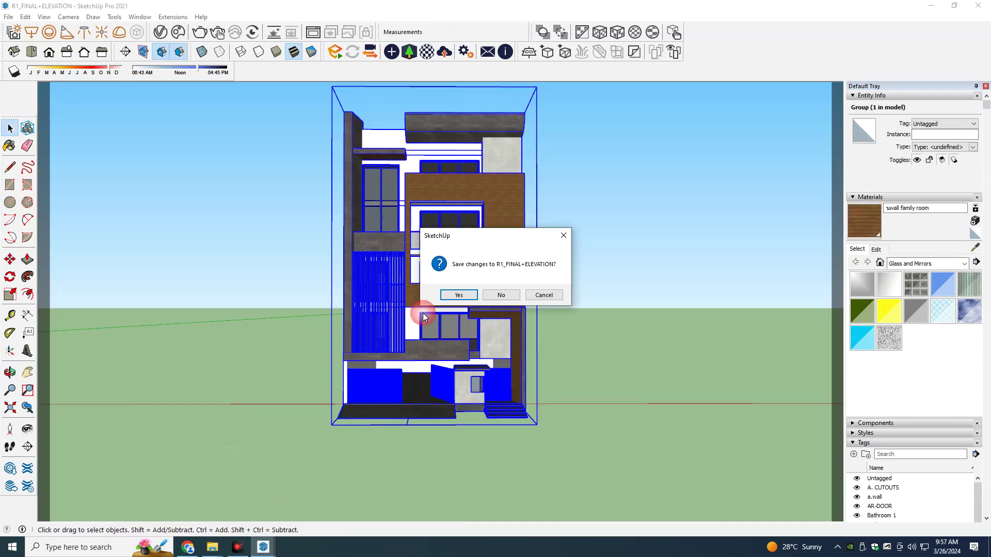
pyautogui.press('Return')
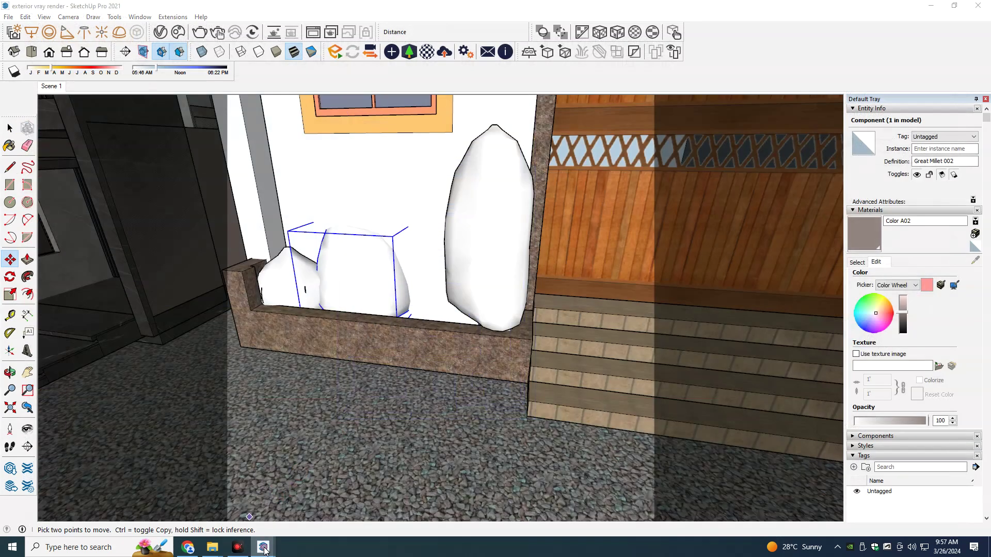
pyautogui.moveTo(264, 547)
pyautogui.click(339, 505)
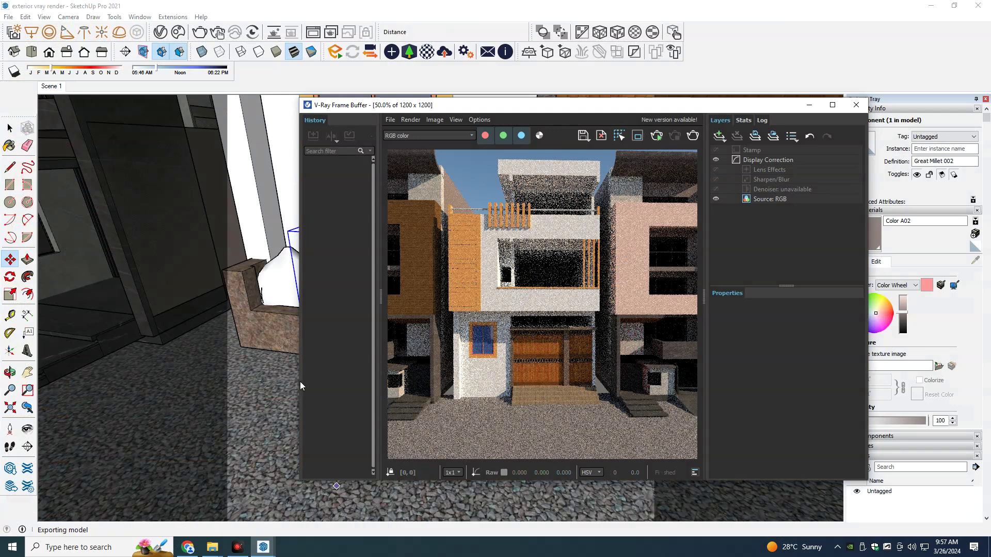
# Step: Move the V-Ray window aside and frame the entrance planter rocks in view
pyautogui.moveTo(265, 351)
pyautogui.mouseDown(button='middle')
pyautogui.moveTo(273, 360)
pyautogui.moveTo(212, 364)
pyautogui.mouseUp(button='middle')
pyautogui.press('space')
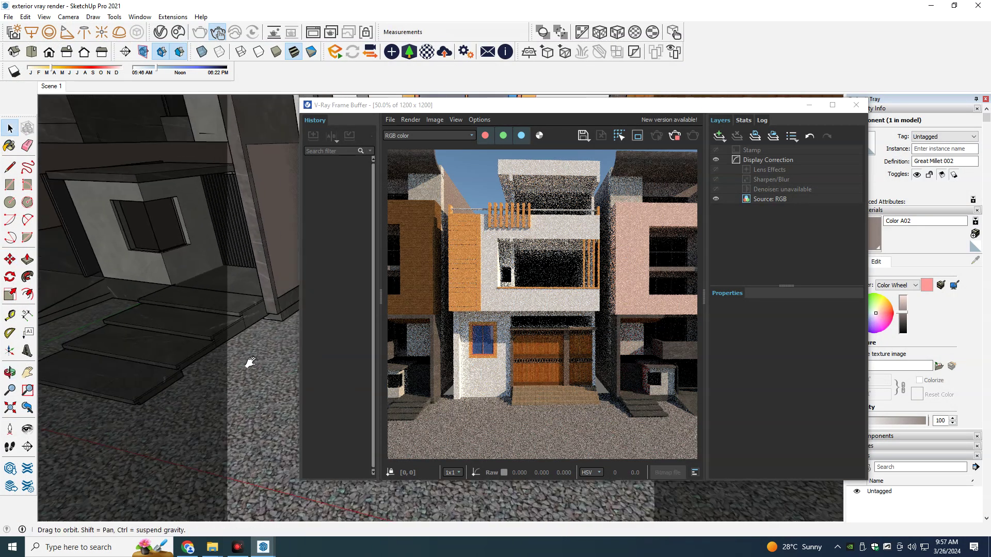
pyautogui.moveTo(550, 110)
pyautogui.mouseDown()
pyautogui.moveTo(702, 89)
pyautogui.moveTo(683, 44)
pyautogui.mouseUp()
pyautogui.scroll(3, 677, 248)
pyautogui.scroll(3, 677, 248)
pyautogui.scroll(5, 352, 308)
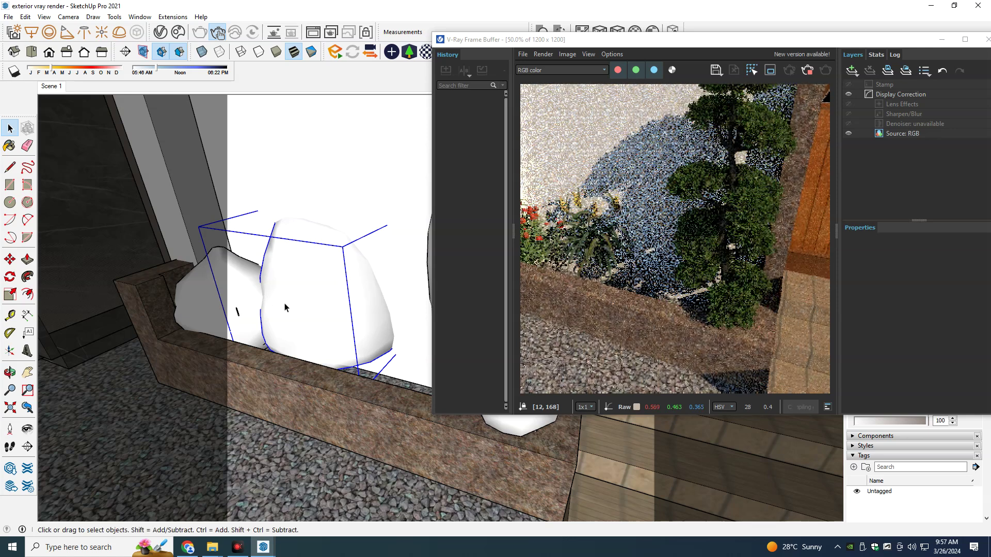
pyautogui.scroll(-2, 557, 243)
pyautogui.scroll(1, 630, 240)
pyautogui.scroll(-1, 630, 240)
pyautogui.scroll(1, 630, 241)
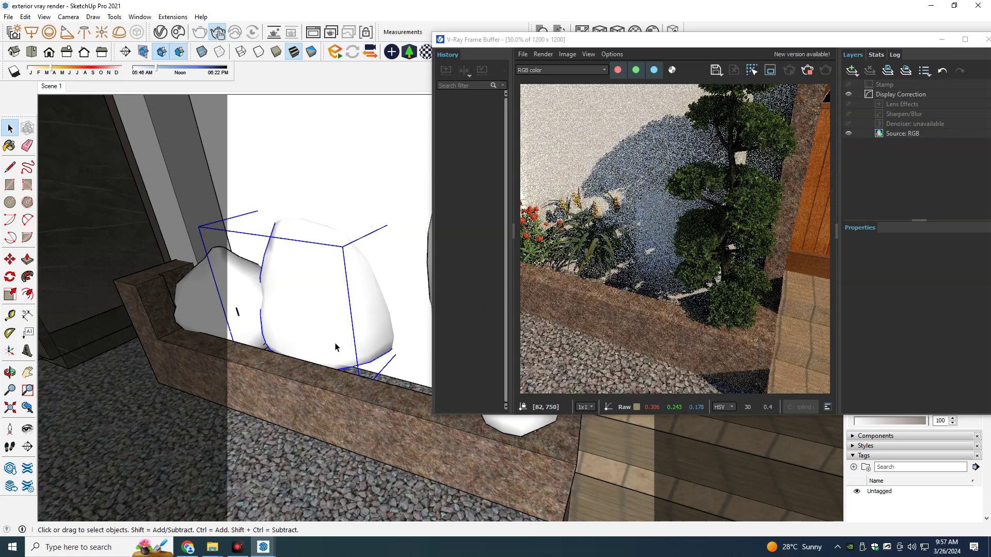
pyautogui.moveTo(325, 354); pyautogui.dragTo(335, 361, button='middle')
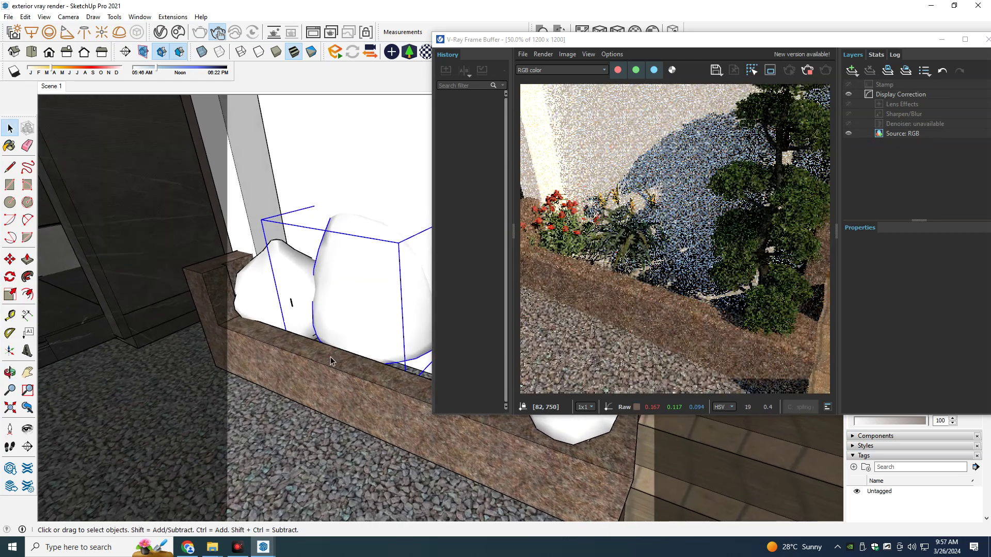
pyautogui.press('z')
pyautogui.moveTo(335, 361)
pyautogui.mouseDown()
pyautogui.moveTo(331, 372)
pyautogui.moveTo(342, 358)
pyautogui.mouseUp()
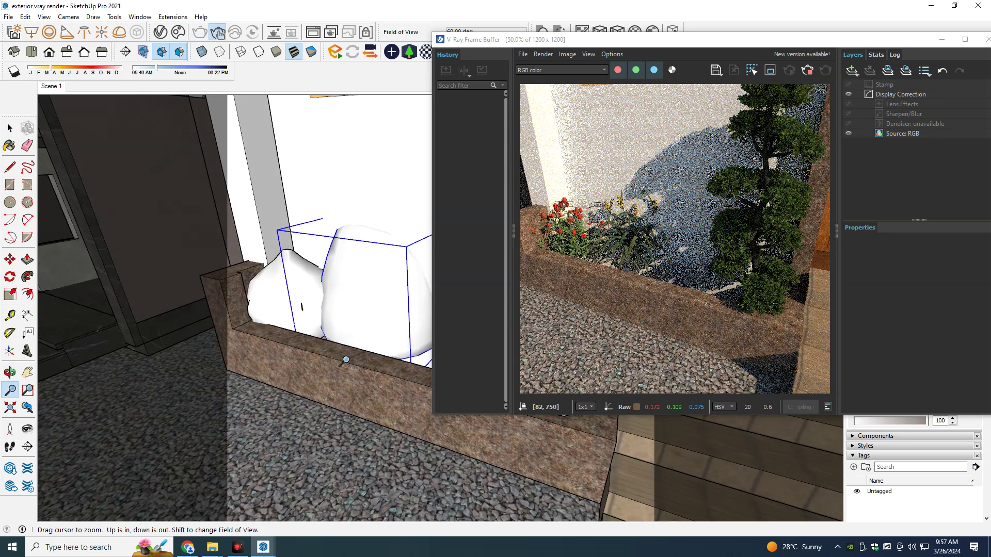
pyautogui.press('space')
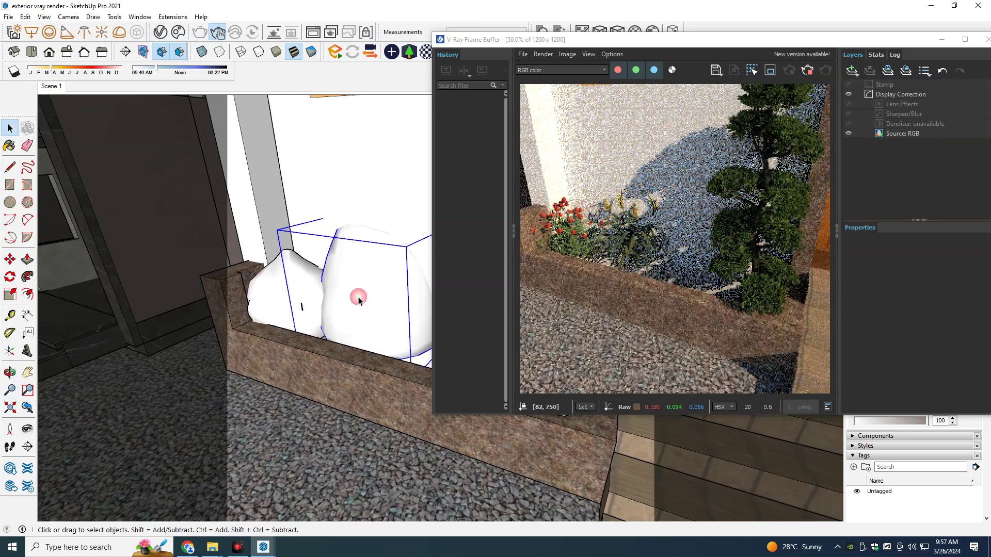
# Step: Shift the planter rock group about 5 11/16" down-left and reopen the Cosmos plant library
pyautogui.press('m')
pyautogui.click(324, 425)
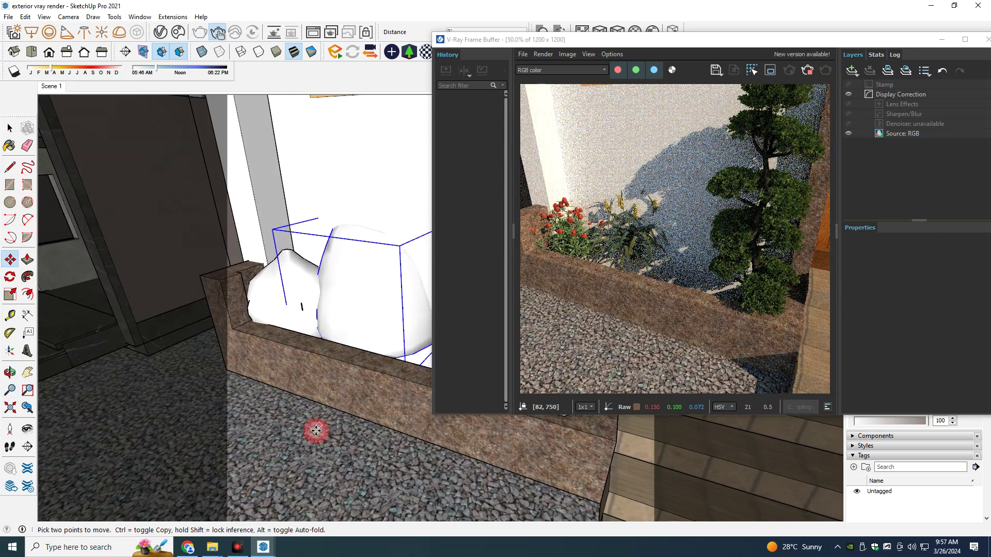
pyautogui.click(312, 435)
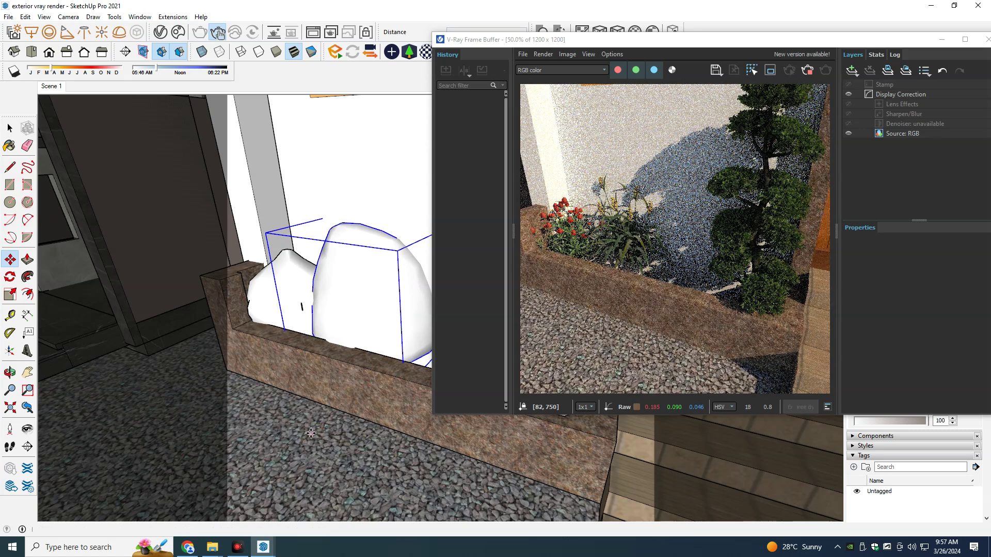
pyautogui.click(312, 433)
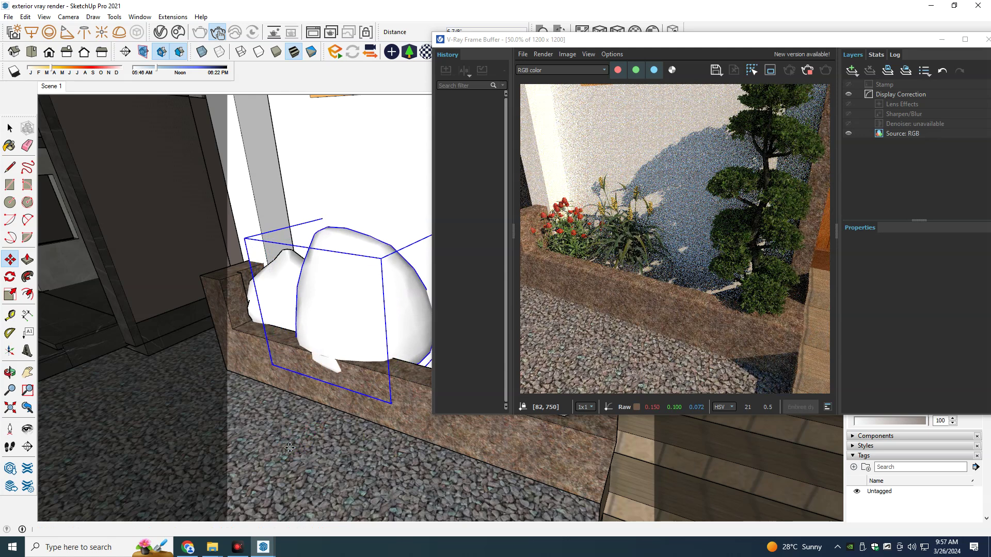
pyautogui.click(303, 373)
pyautogui.press('space')
pyautogui.click(178, 32)
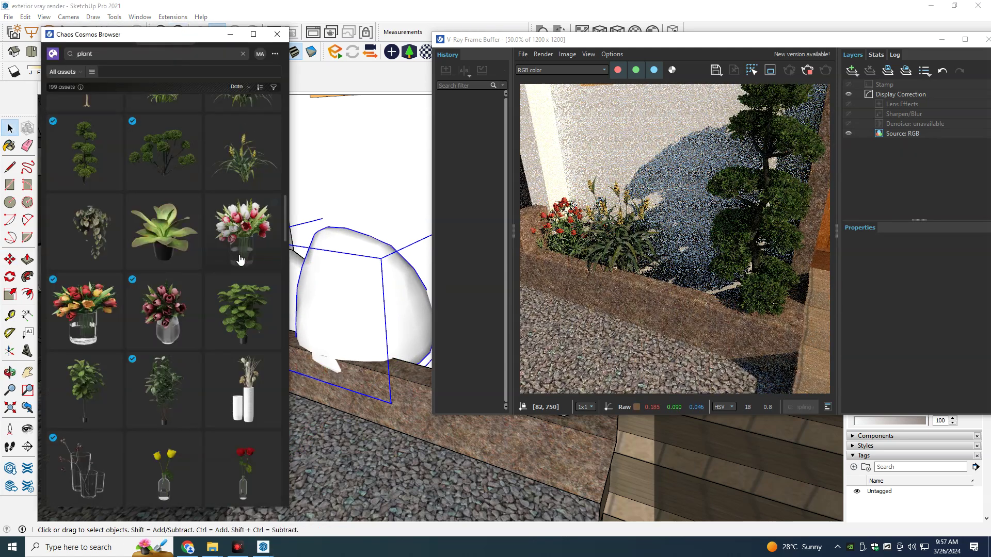
# Step: Scroll down the Cosmos plant results and import Mirror Bush 003
pyautogui.scroll(-1, 177, 321)
pyautogui.scroll(-2, 179, 331)
pyautogui.scroll(-2, 181, 341)
pyautogui.scroll(-3, 184, 354)
pyautogui.scroll(-3, 185, 353)
pyautogui.scroll(-4, 186, 353)
pyautogui.scroll(-3, 185, 352)
pyautogui.scroll(-2, 187, 351)
pyautogui.scroll(-2, 186, 351)
pyautogui.scroll(-3, 187, 350)
pyautogui.scroll(-4, 186, 350)
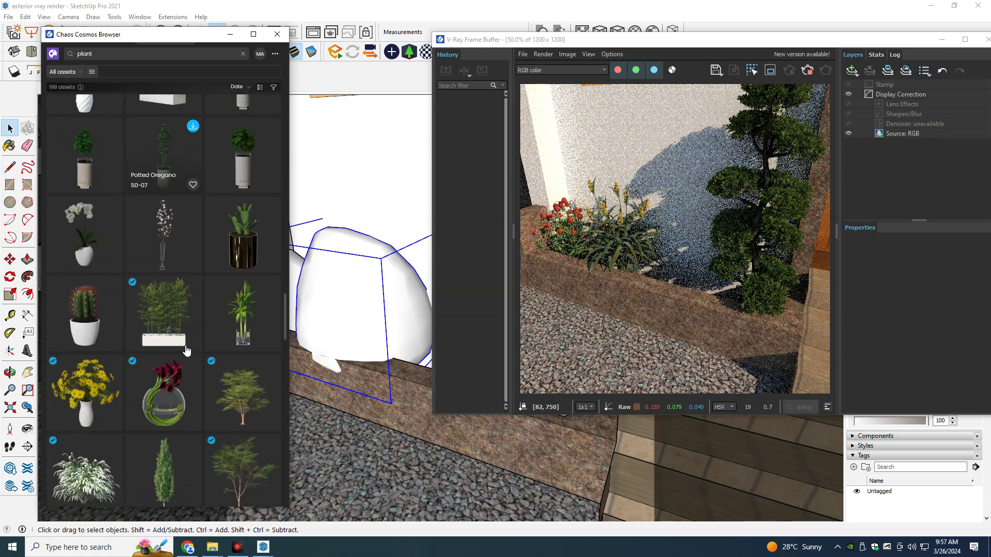
pyautogui.scroll(-4, 187, 351)
pyautogui.scroll(-3, 191, 343)
pyautogui.scroll(-4, 194, 341)
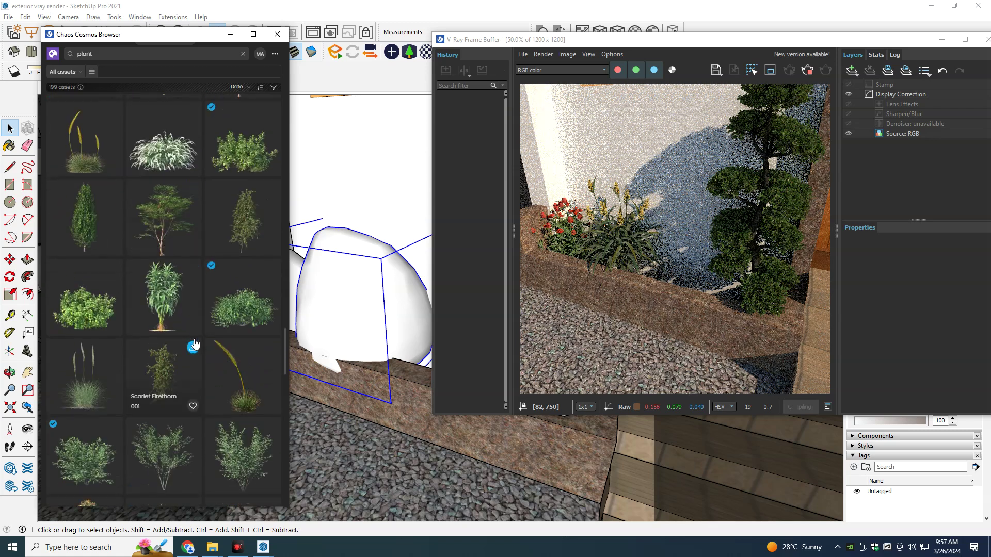
pyautogui.scroll(-3, 195, 344)
pyautogui.scroll(-3, 195, 344)
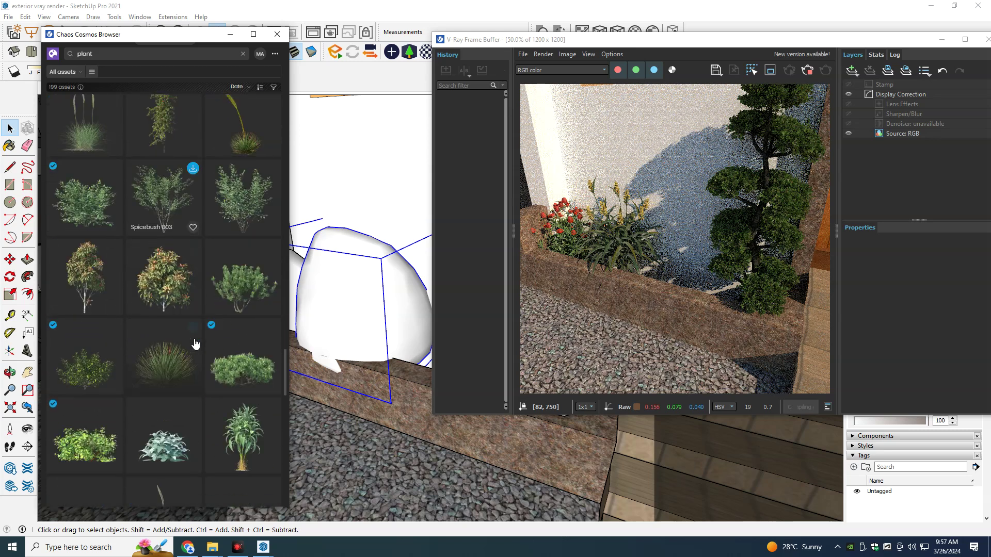
pyautogui.scroll(-3, 181, 366)
pyautogui.click(114, 303)
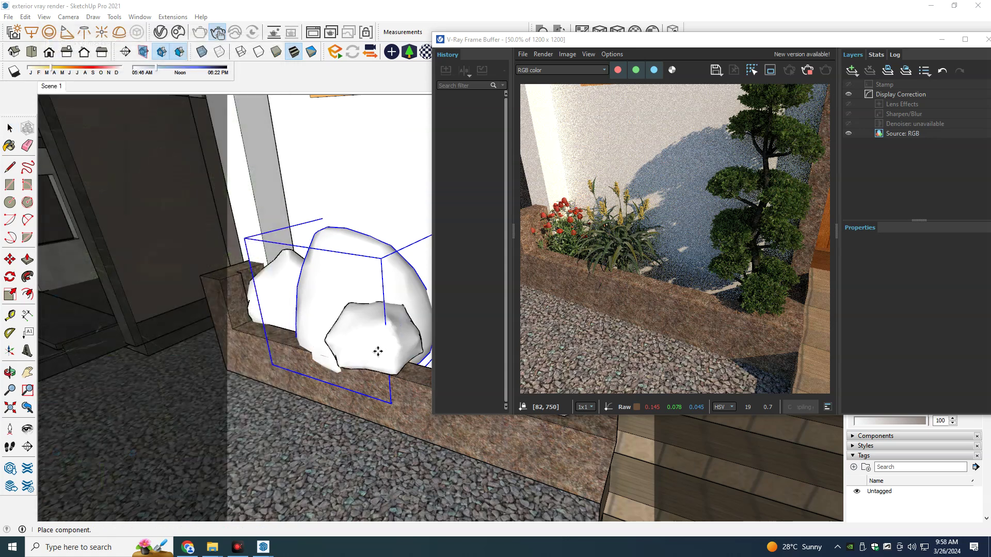
# Step: Place Mirror Bush 003 in the entrance planter and scale it up to 1.64
pyautogui.scroll(3, 310, 344)
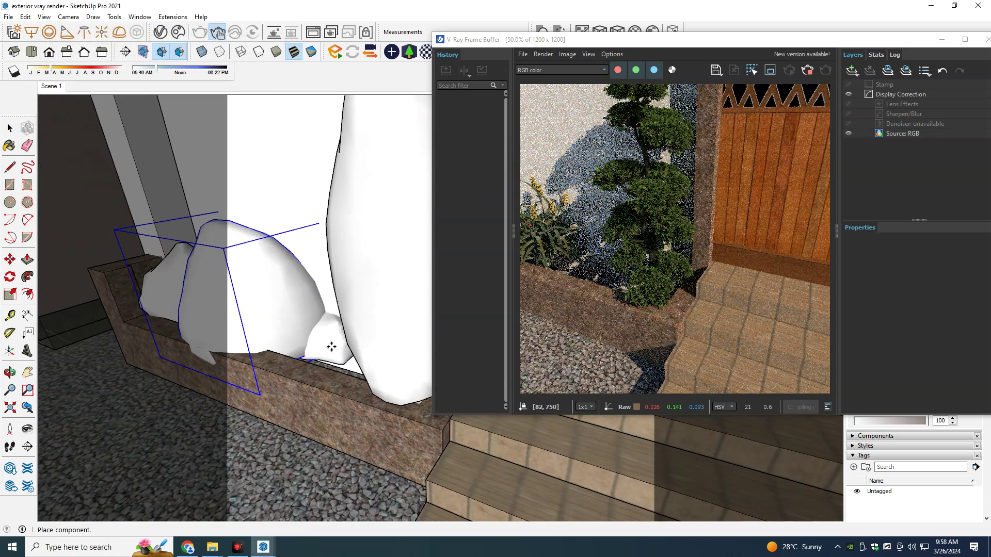
pyautogui.click(332, 365)
pyautogui.moveTo(332, 364); pyautogui.dragTo(336, 355, button='middle')
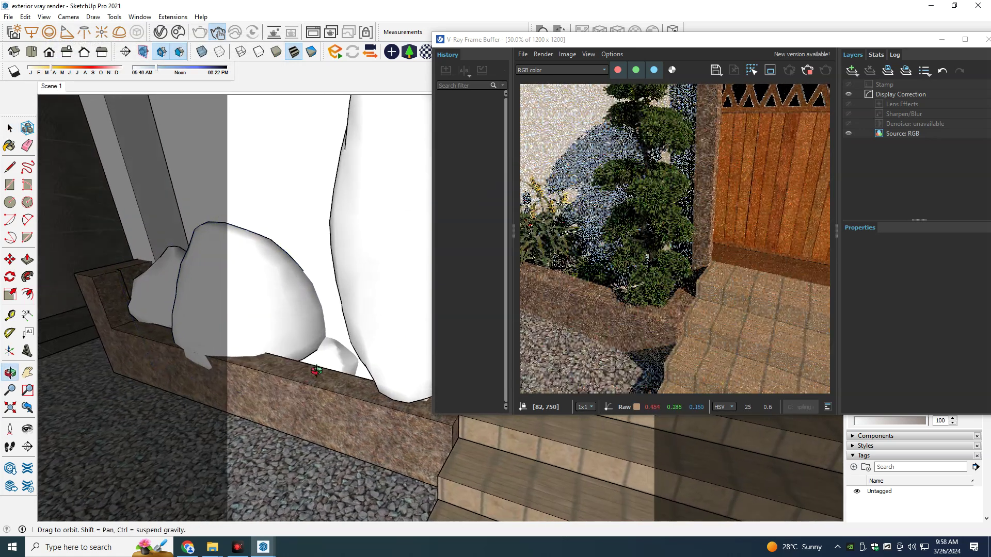
pyautogui.press('space')
pyautogui.click(338, 357)
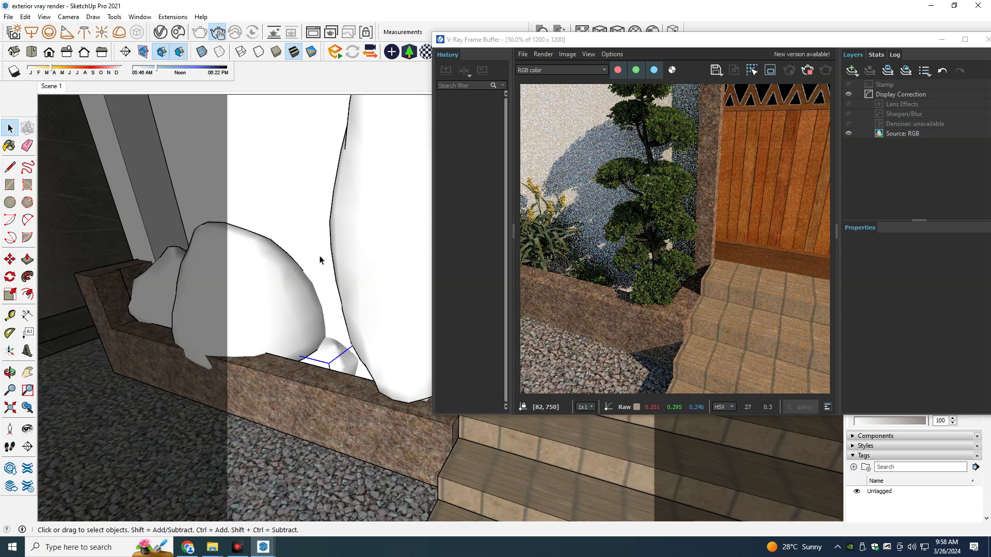
pyautogui.click(306, 203)
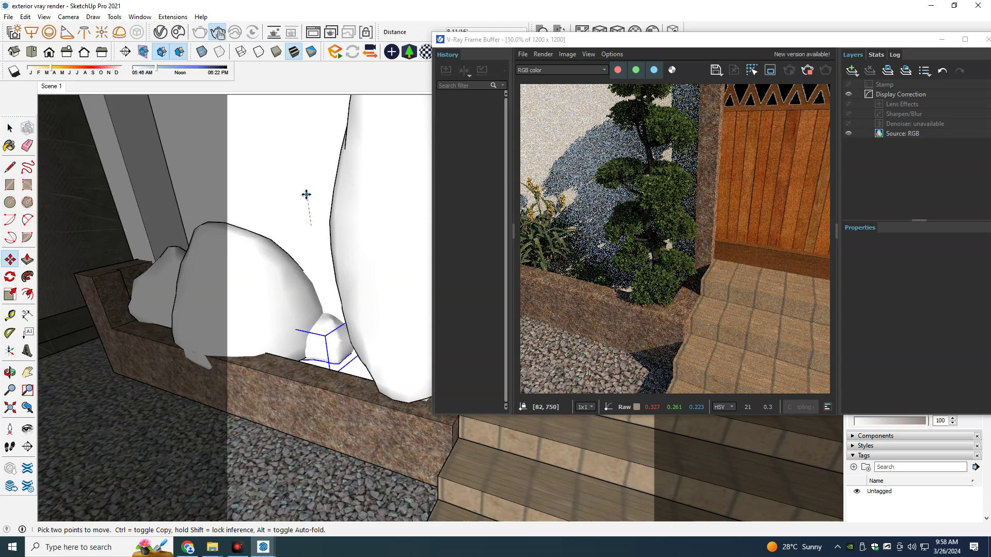
pyautogui.click(330, 325)
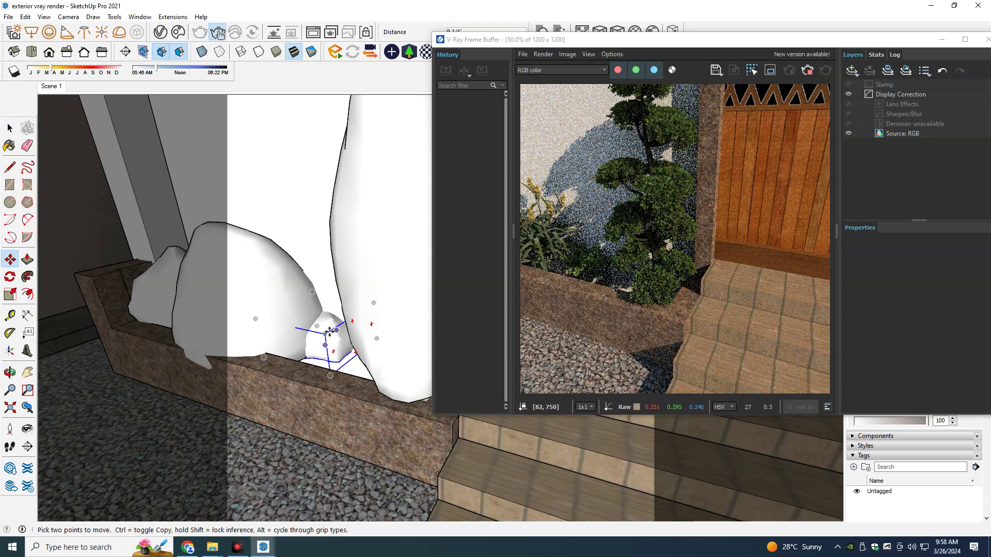
pyautogui.press('s')
pyautogui.moveTo(324, 313); pyautogui.dragTo(337, 334)
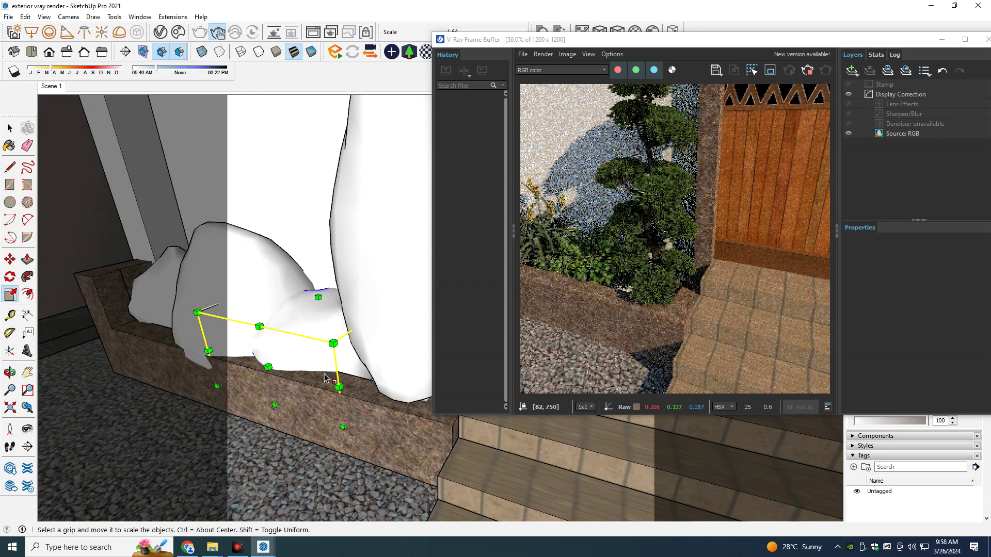
# Step: Copy the enlarged bush to a second spot in the planter, then orbit to the entrance steps
pyautogui.press('m')
pyautogui.click(279, 449)
pyautogui.press('ctrl')
pyautogui.click(379, 491)
pyautogui.scroll(-3, 325, 455)
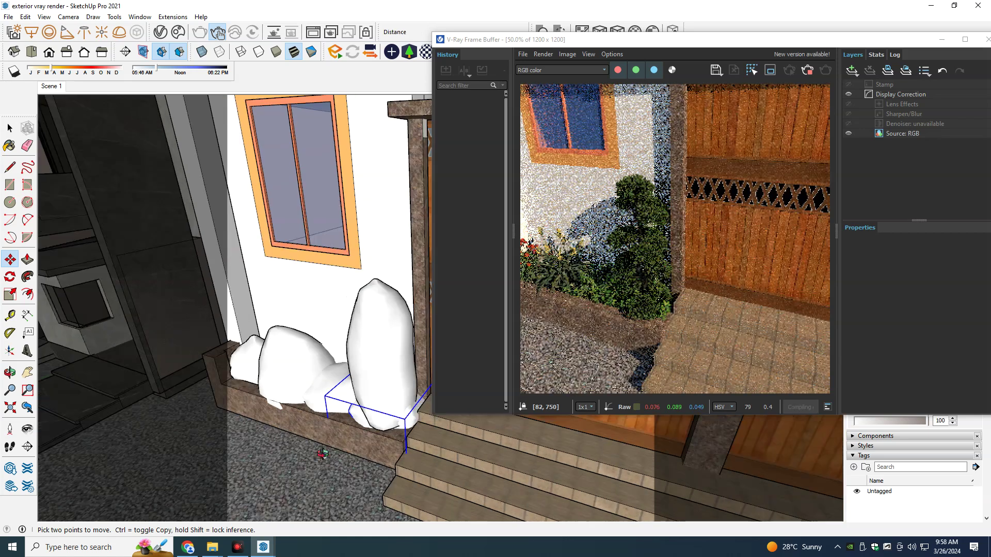
pyautogui.scroll(2, 325, 456)
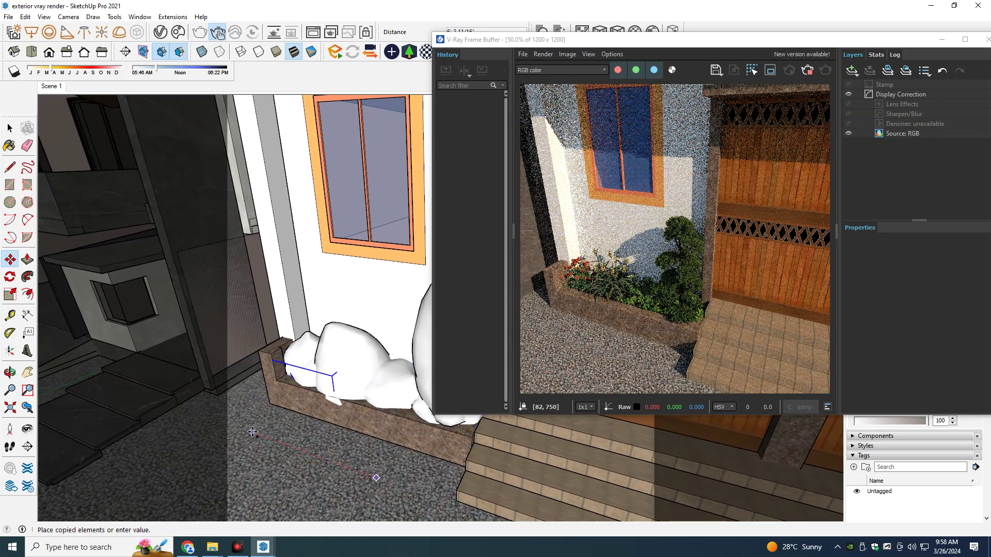
pyautogui.click(277, 420)
pyautogui.moveTo(277, 421); pyautogui.dragTo(289, 413, button='middle')
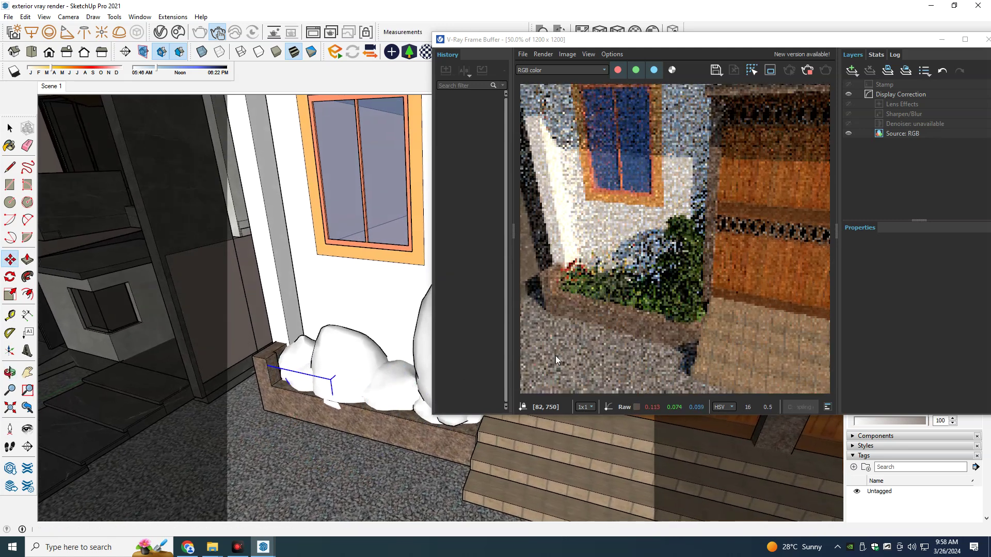
pyautogui.press('space')
pyautogui.scroll(2, 654, 305)
pyautogui.scroll(-3, 640, 301)
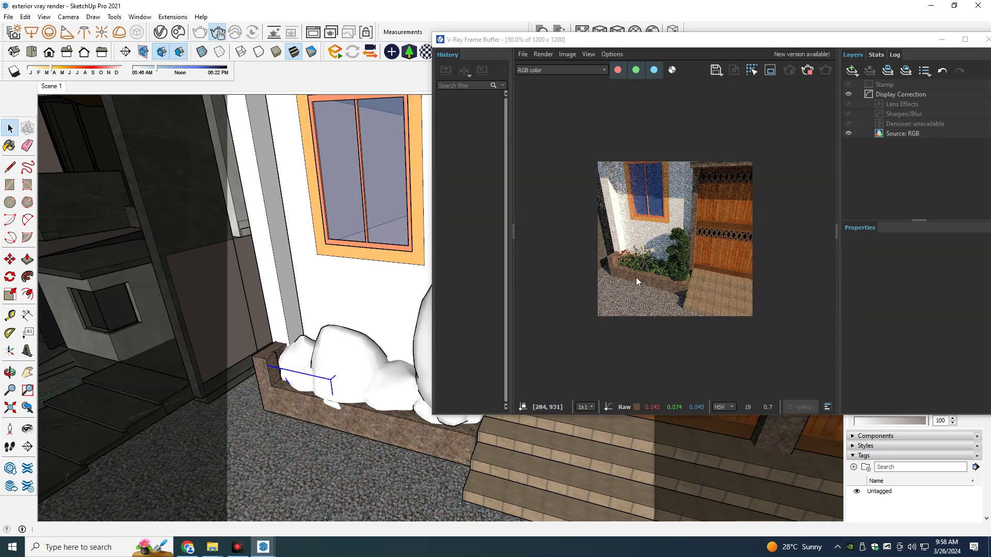
pyautogui.scroll(1, 636, 277)
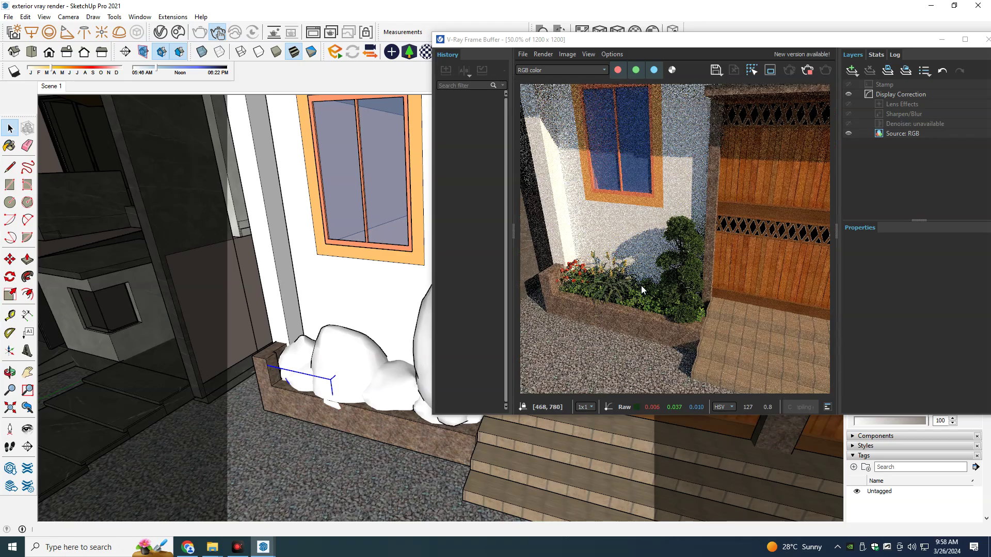
pyautogui.moveTo(314, 367)
pyautogui.mouseDown(button='middle')
pyautogui.moveTo(307, 299)
pyautogui.moveTo(311, 409)
pyautogui.moveTo(372, 377)
pyautogui.mouseUp(button='middle')
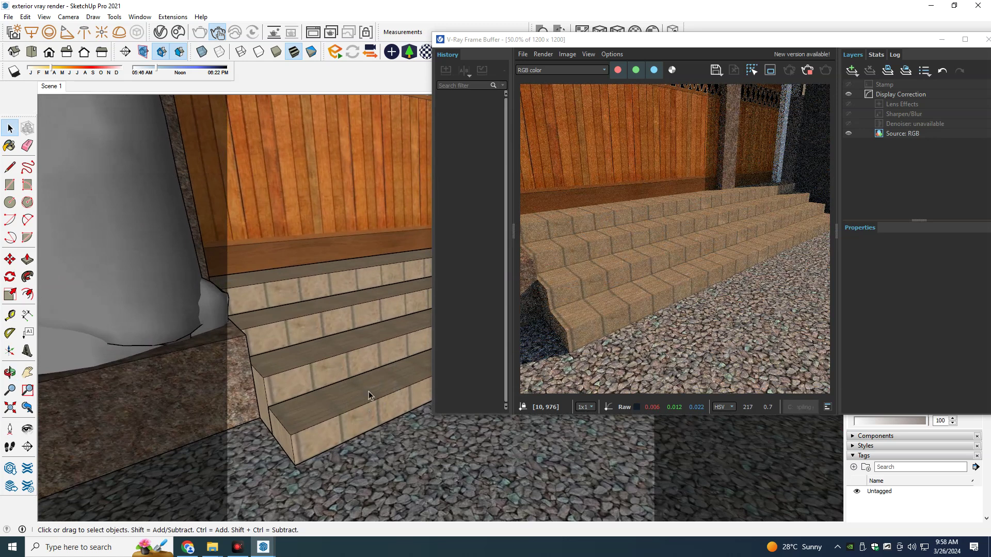
# Step: Inside the bottom step group, pull the ledge's thin top strip up 7/8"
pyautogui.click(327, 429)
pyautogui.doubleClick(327, 430)
pyautogui.scroll(3, 291, 444)
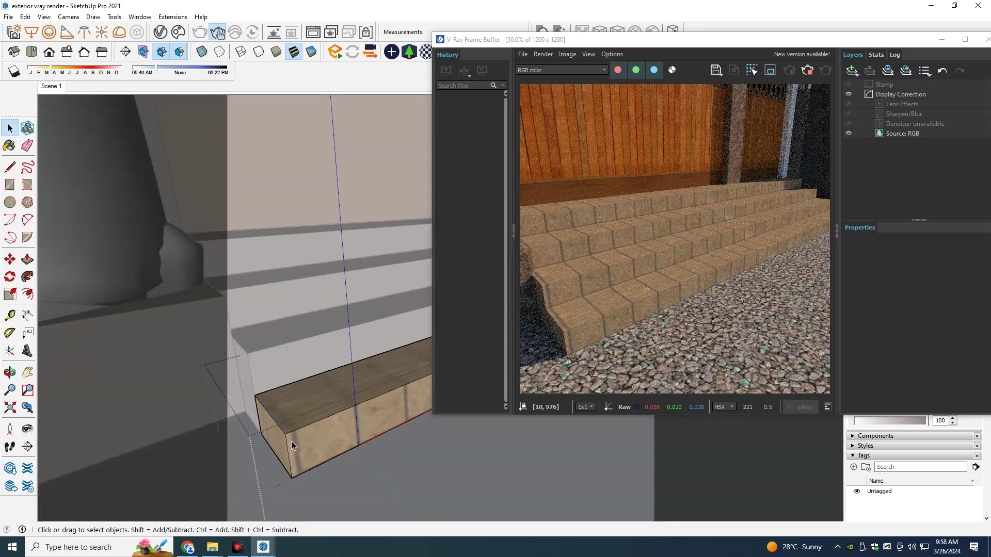
pyautogui.press('t')
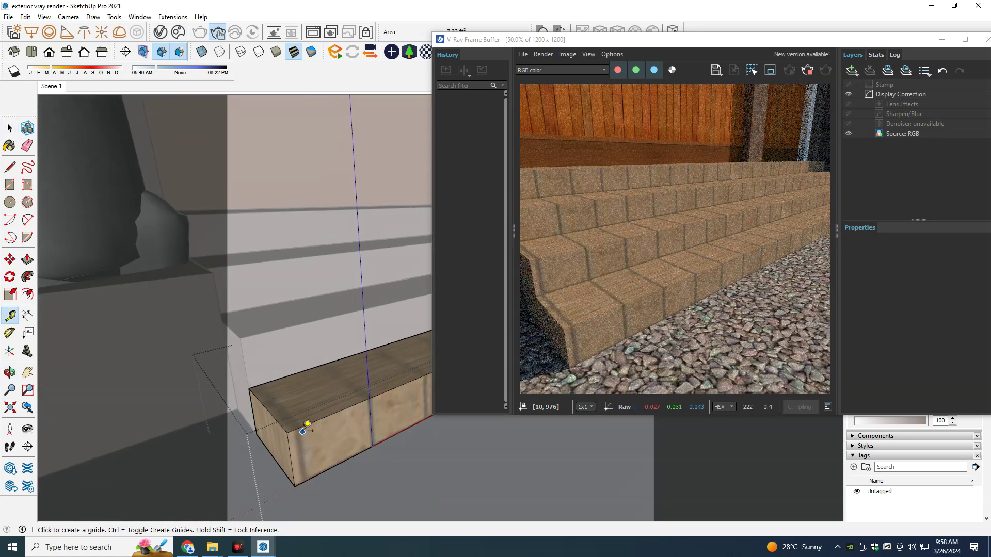
pyautogui.press('space')
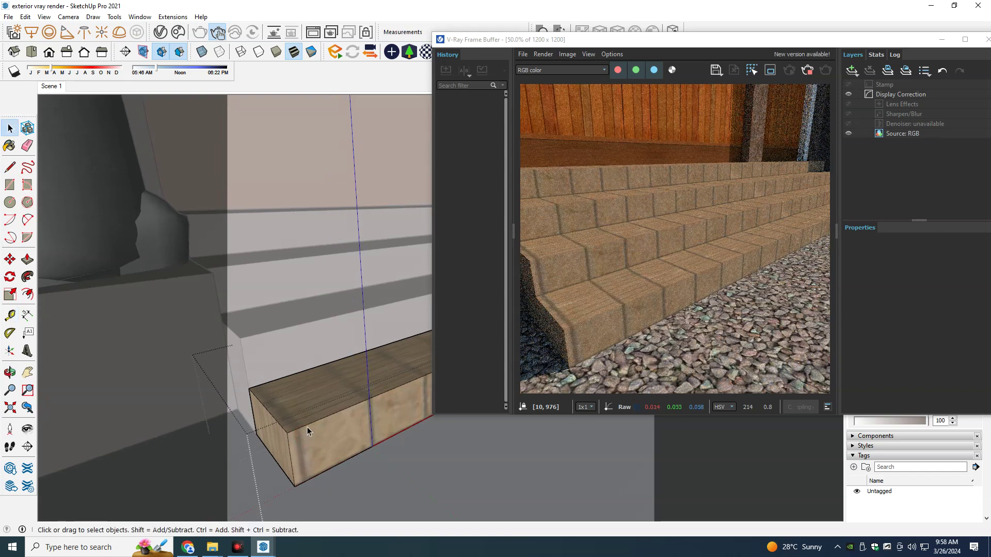
pyautogui.press('m')
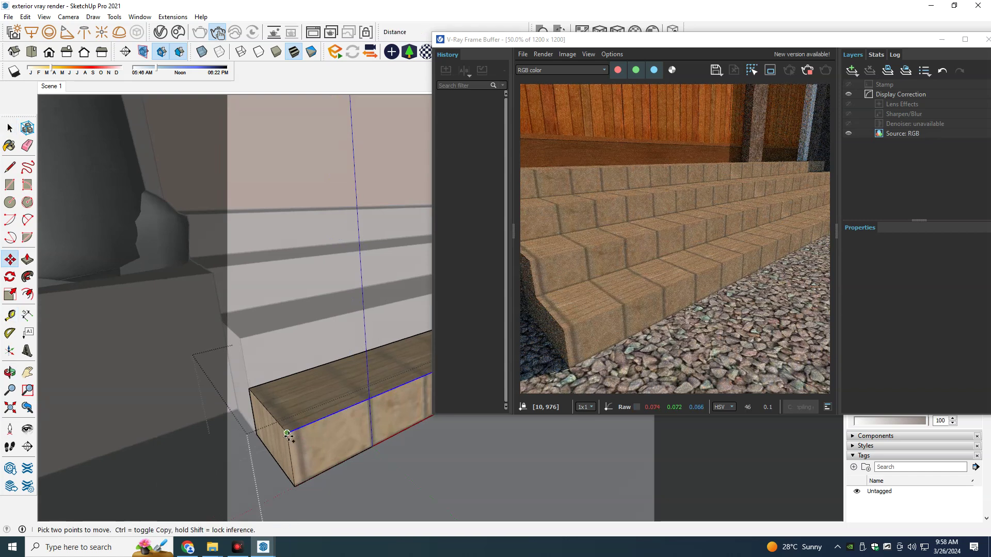
pyautogui.keyDown('ctrl'); pyautogui.click(287, 434); pyautogui.keyUp('ctrl')
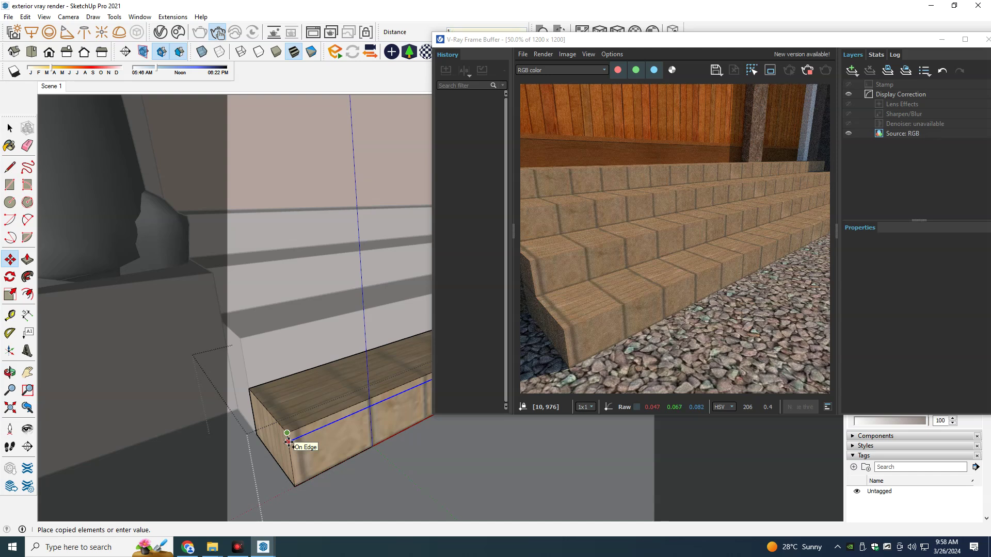
pyautogui.click(289, 442)
pyautogui.press('p')
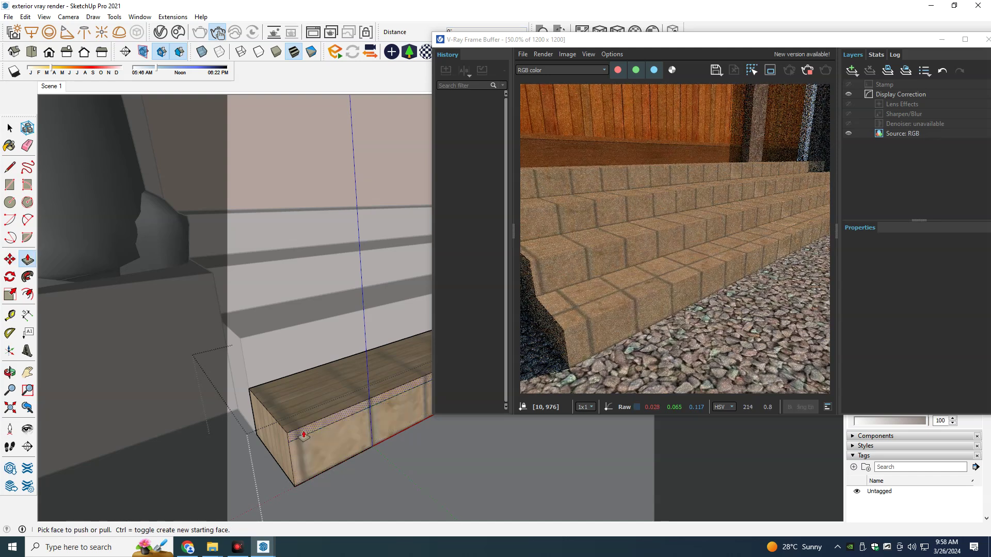
pyautogui.click(307, 439)
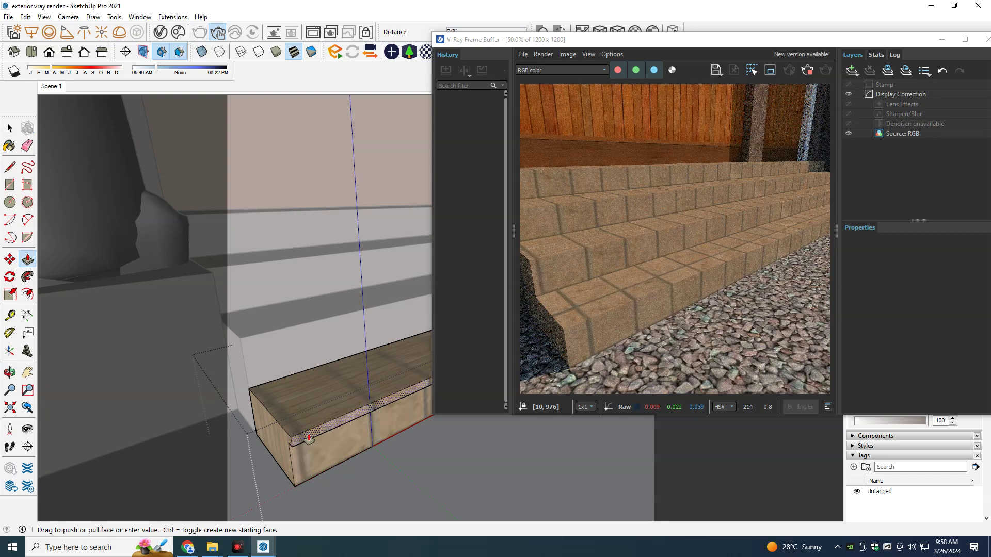
pyautogui.click(309, 435)
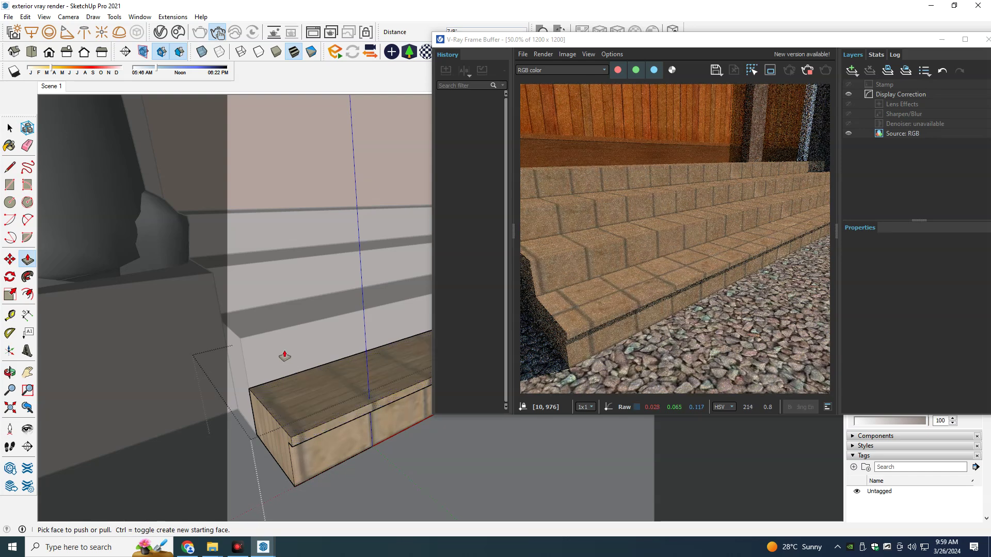
pyautogui.press('space')
# Step: Copy the ledge's front top edge onto the ledge face
pyautogui.moveTo(281, 343); pyautogui.dragTo(255, 343, button='middle')
pyautogui.press('m')
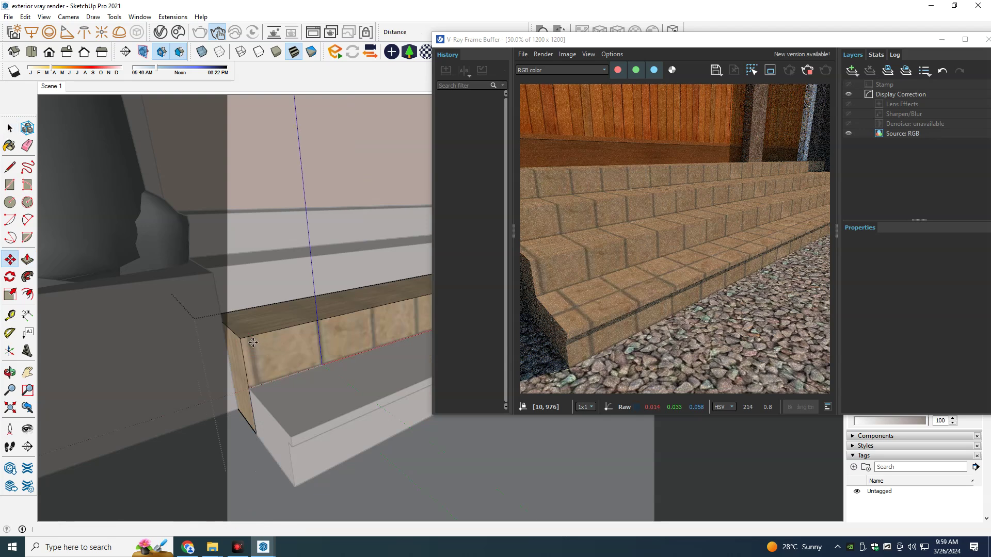
pyautogui.press('space')
pyautogui.click(252, 340)
pyautogui.press('m')
pyautogui.press('ctrl')
pyautogui.click(241, 339)
pyautogui.click(242, 347)
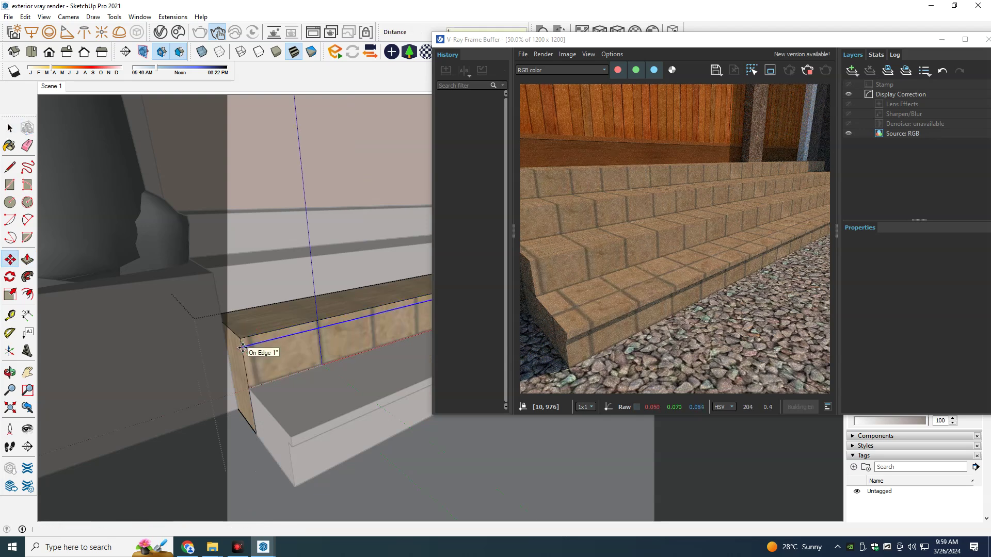
pyautogui.press('p')
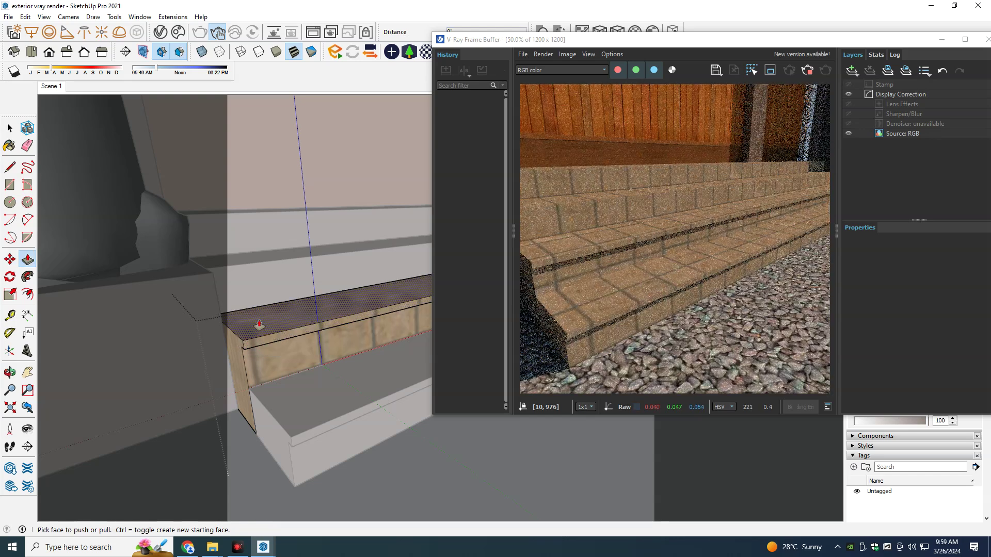
pyautogui.moveTo(252, 341); pyautogui.dragTo(325, 361, button='middle')
pyautogui.press('space')
# Step: Try moving the front top edge down, undo it, and orbit out to the whole staircase
pyautogui.click(317, 315)
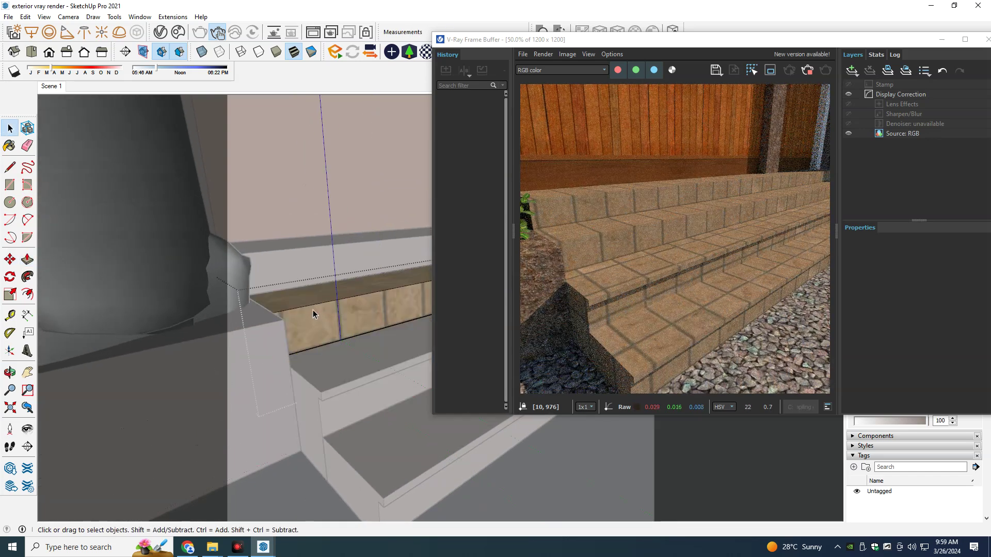
pyautogui.click(312, 310)
pyautogui.press('m')
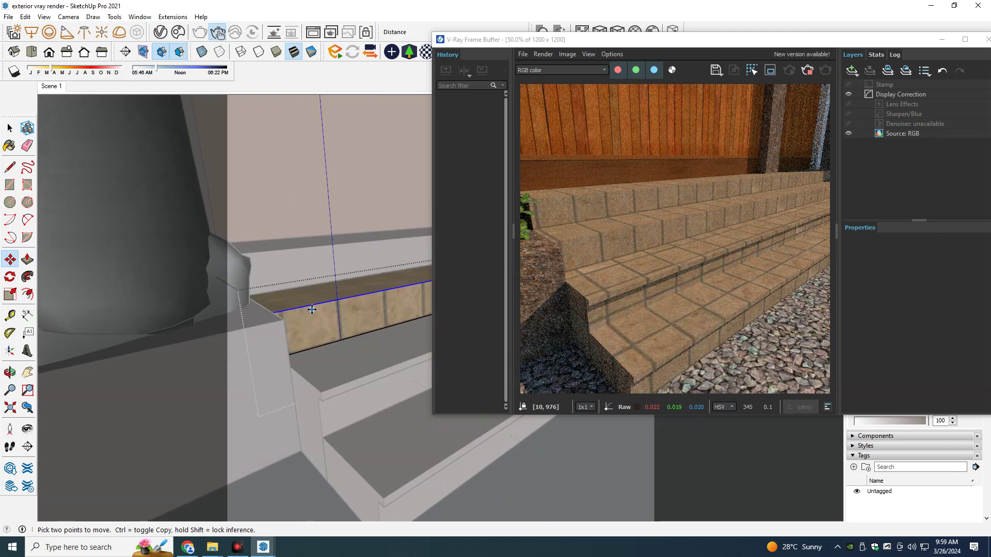
pyautogui.click(312, 309)
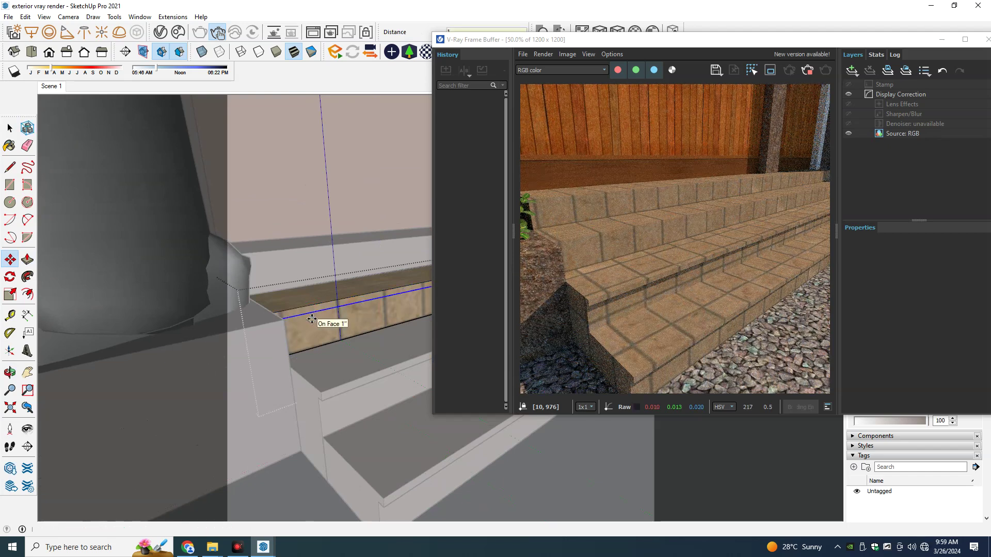
pyautogui.press('p')
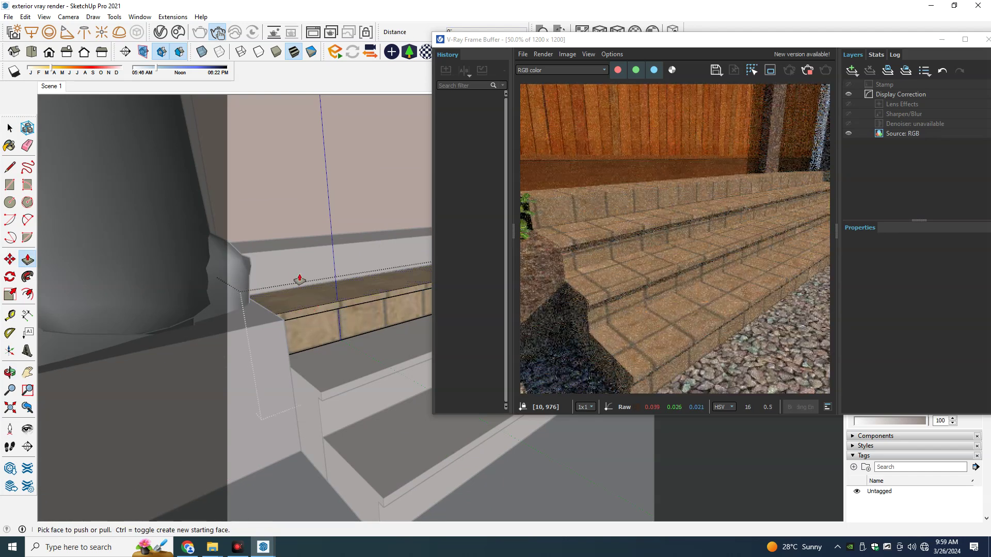
pyautogui.press('space')
pyautogui.hotkey('ctrl', 'z')
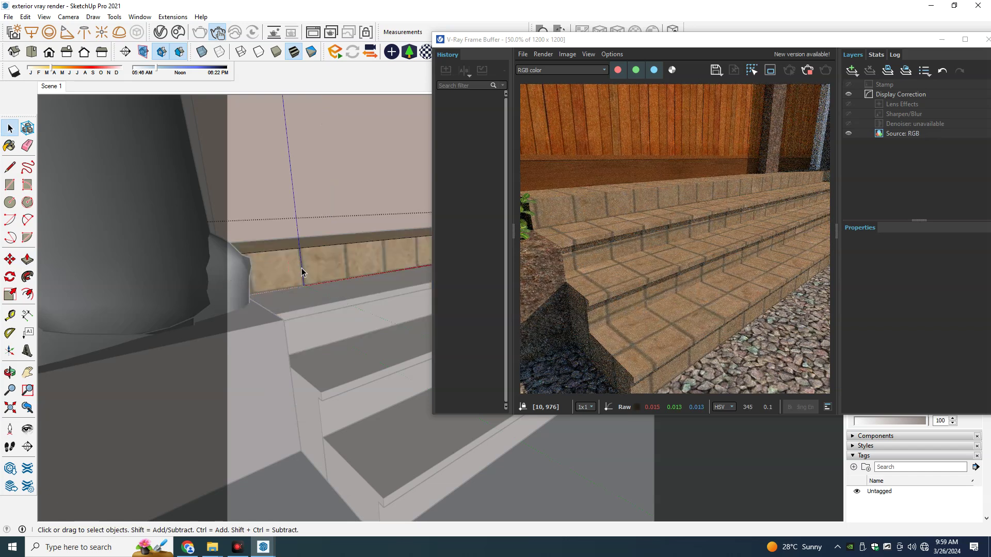
pyautogui.scroll(-3, 326, 305)
pyautogui.moveTo(331, 309)
pyautogui.mouseDown(button='middle')
pyautogui.moveTo(284, 320)
pyautogui.moveTo(301, 326)
pyautogui.moveTo(281, 304)
pyautogui.mouseUp(button='middle')
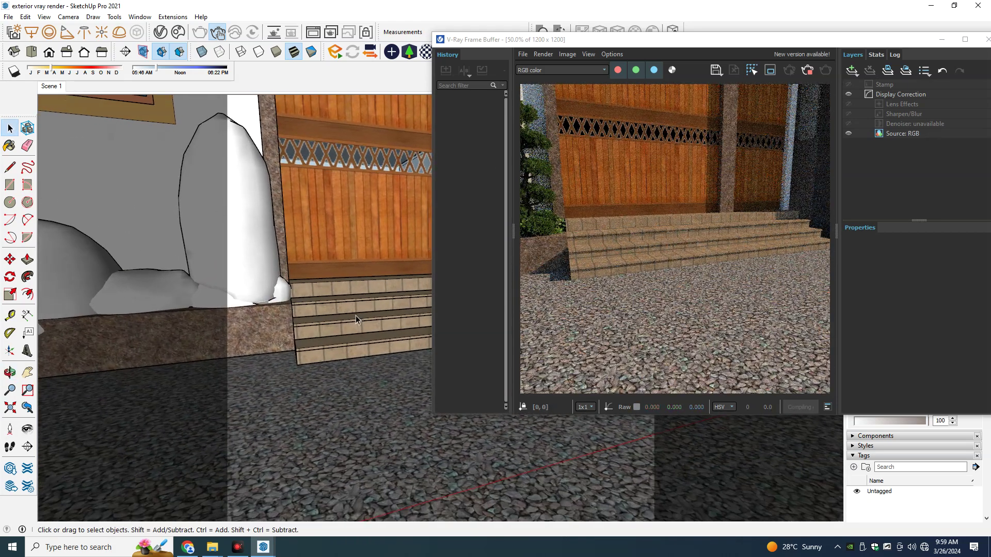
pyautogui.moveTo(588, 39); pyautogui.dragTo(184, 365)
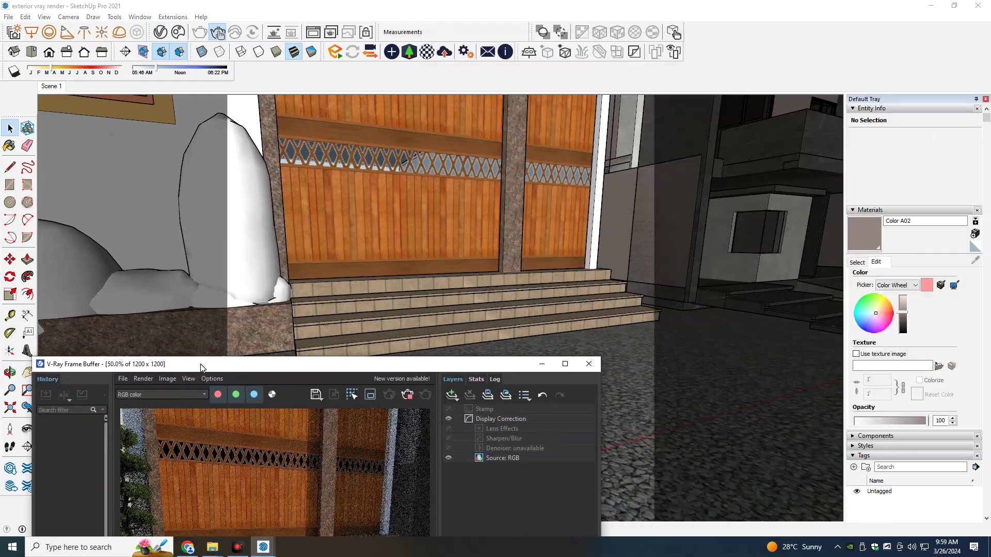
# Step: Orbit to a closer, higher view of the stairs and switch to Chrome's 3D Warehouse results
pyautogui.moveTo(443, 268)
pyautogui.mouseDown(button='middle')
pyautogui.moveTo(449, 181)
pyautogui.moveTo(531, 287)
pyautogui.moveTo(498, 259)
pyautogui.moveTo(463, 290)
pyautogui.mouseUp(button='middle')
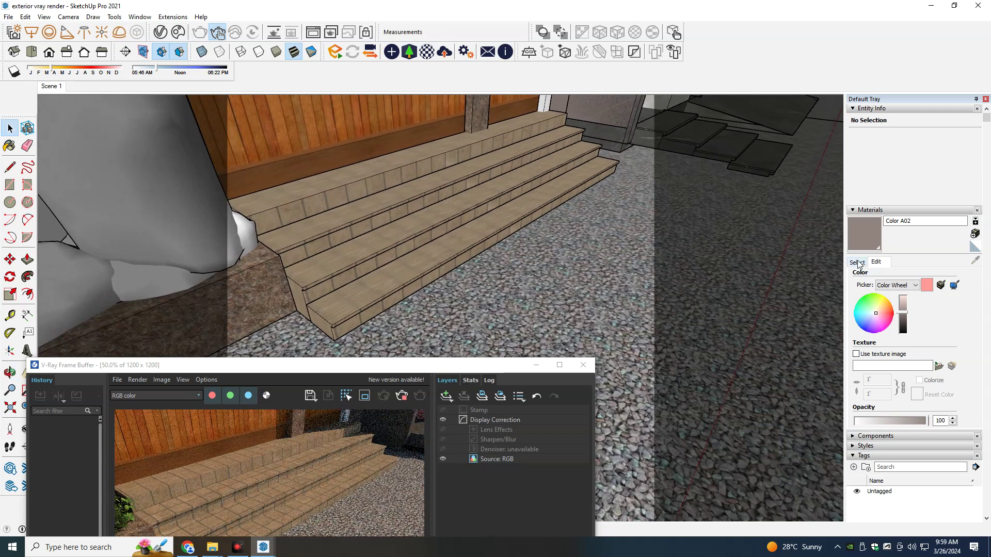
pyautogui.click(187, 547)
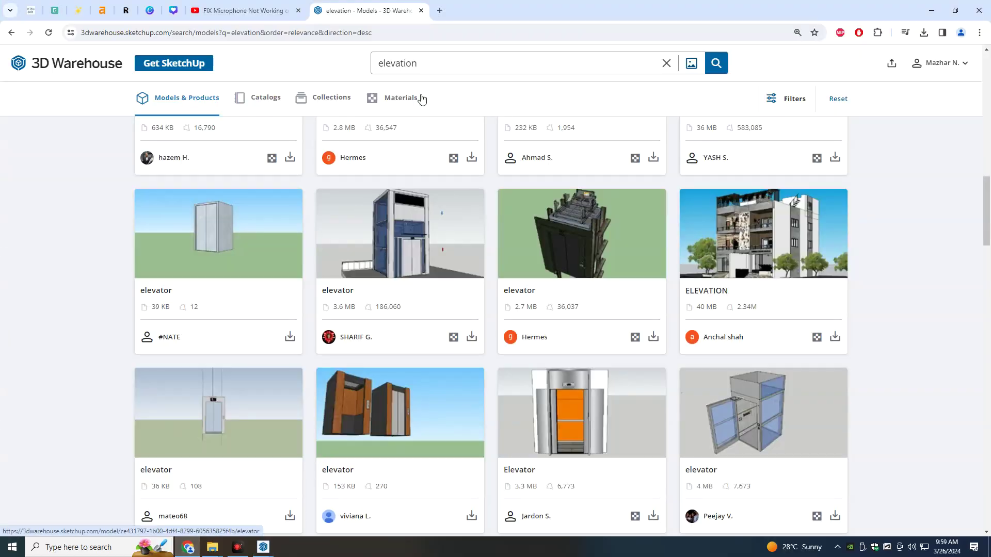
# Step: In a new tab, search Google Images for 'black gray night texture seamless'
pyautogui.click(440, 11)
pyautogui.click(434, 229)
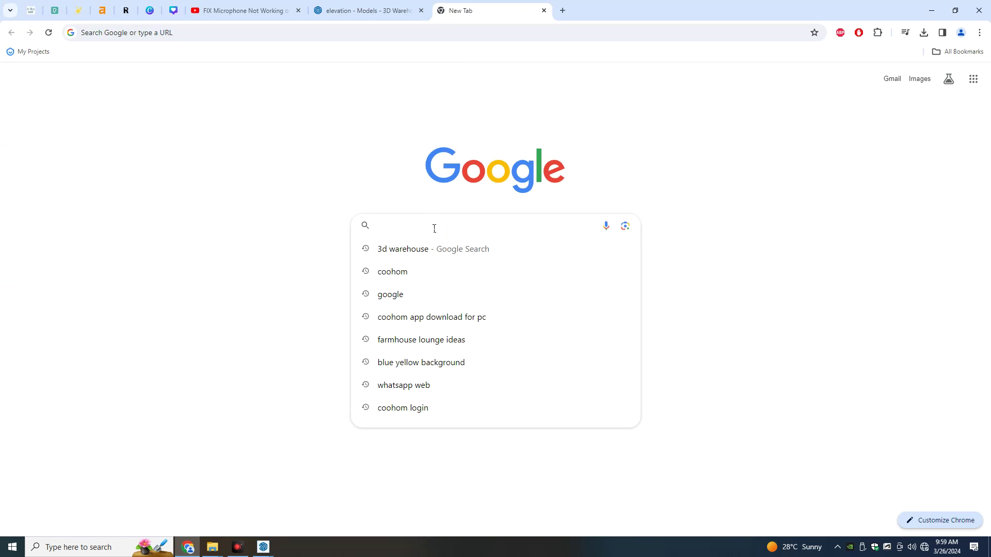
pyautogui.write('black ')
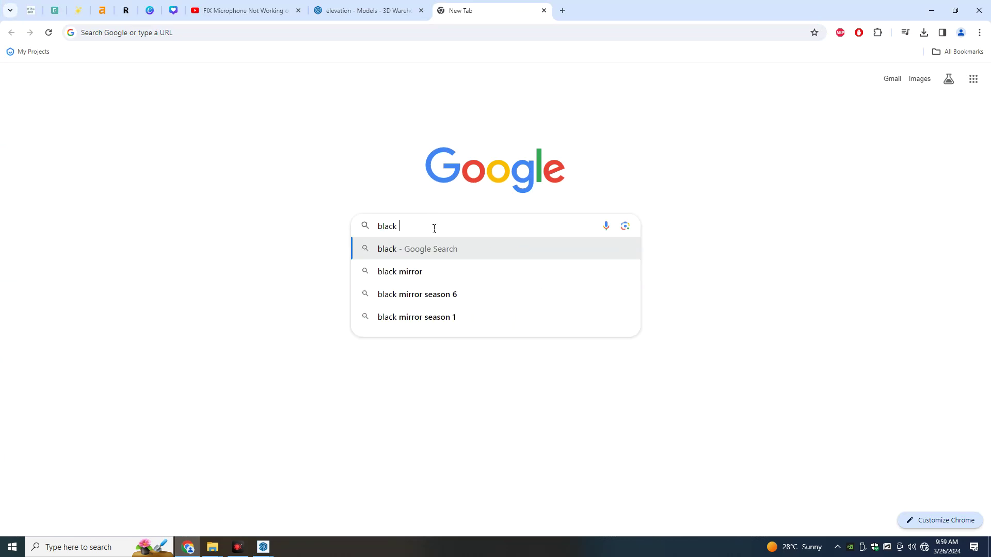
pyautogui.write('gray')
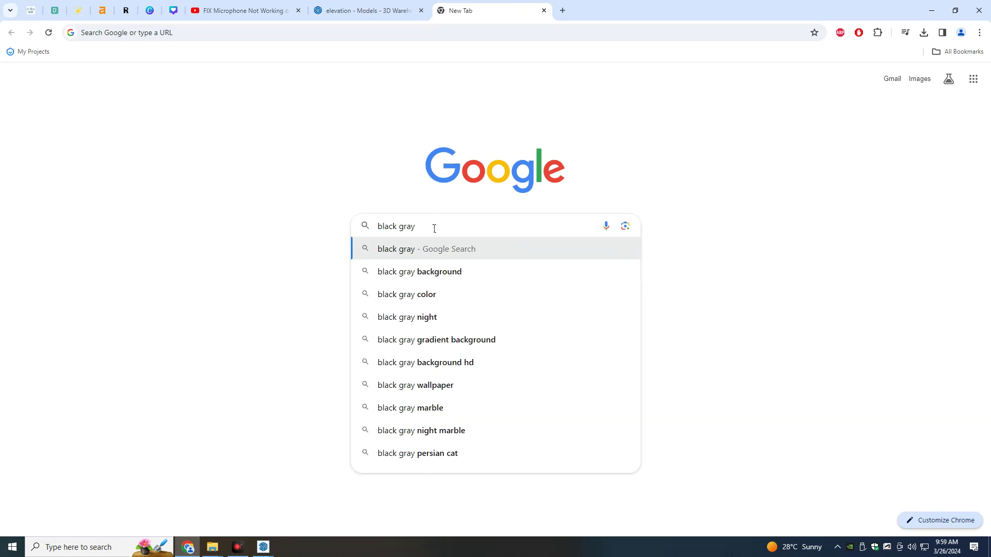
pyautogui.press('Down')
pyautogui.press('Down')
pyautogui.press('Down')
pyautogui.write('t')
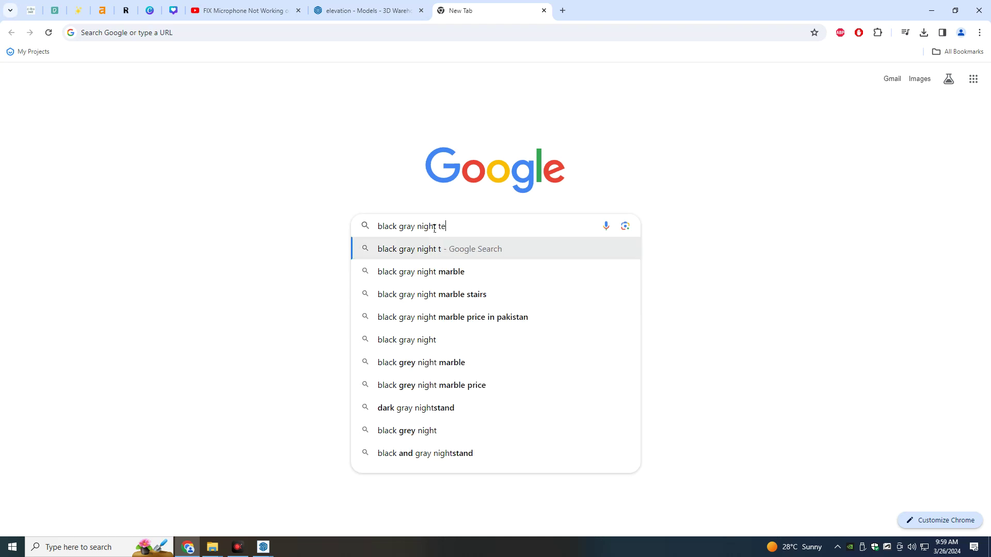
pyautogui.write('exture ')
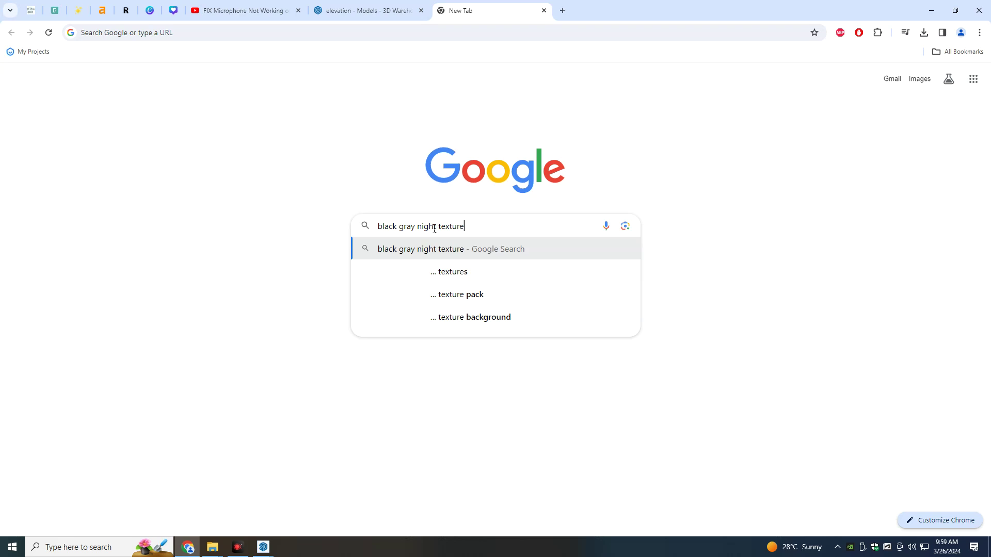
pyautogui.write('sea')
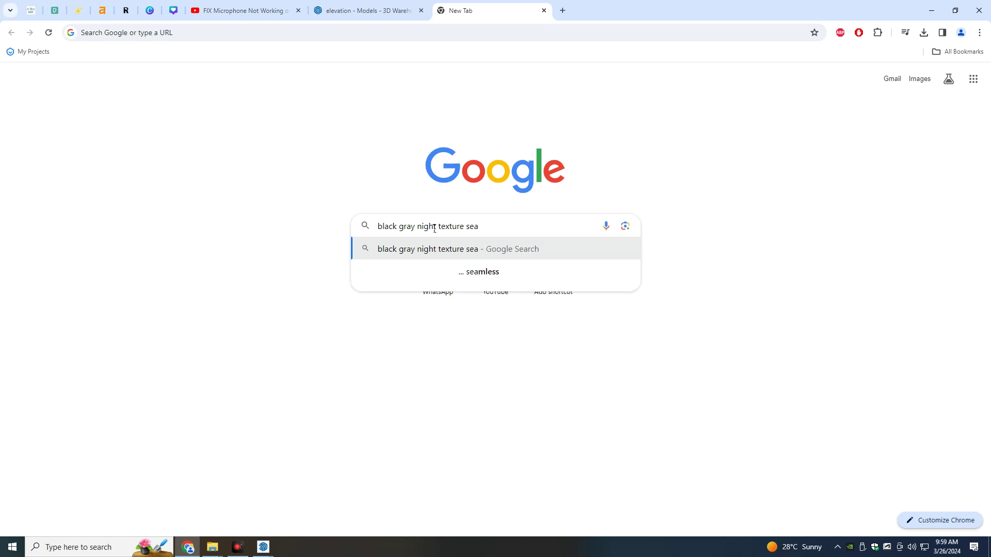
pyautogui.press('Down')
pyautogui.press('Return')
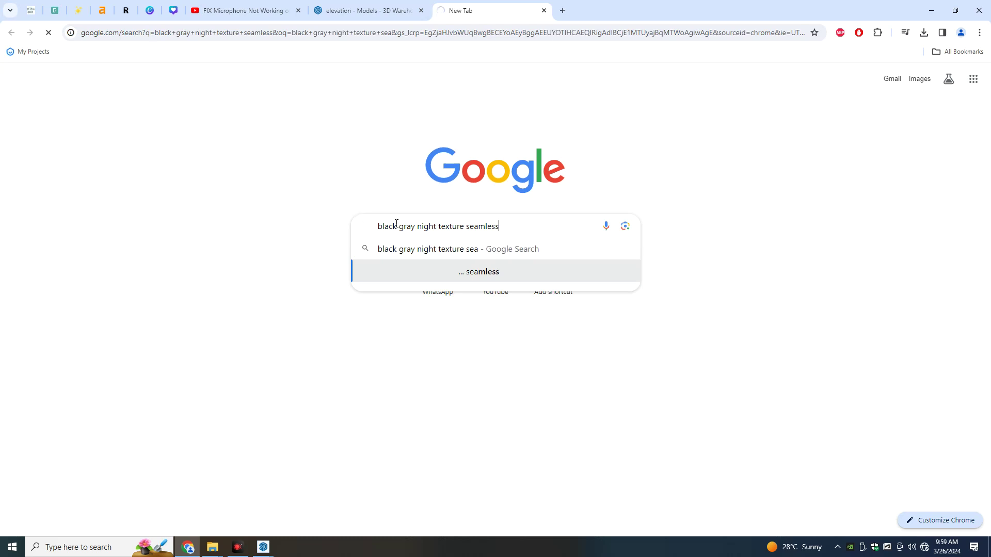
pyautogui.click(156, 161)
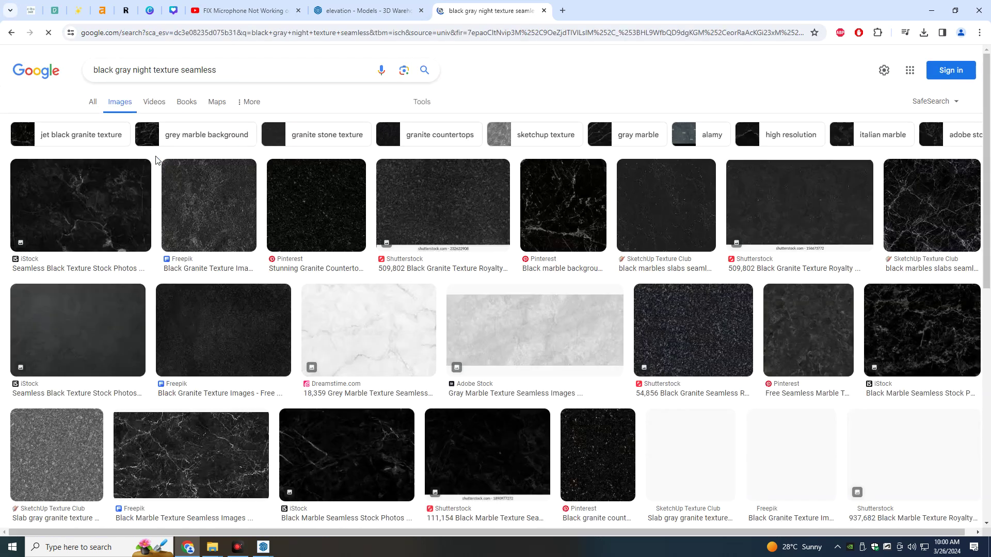
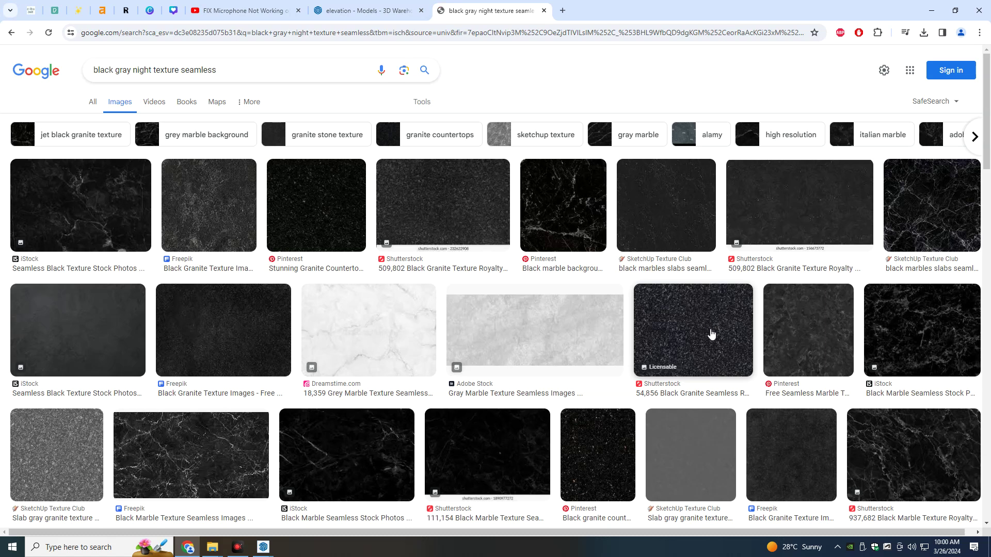
# Step: Drag the first black Google Images texture onto the desktop, saving it as download
pyautogui.moveTo(73, 210); pyautogui.dragTo(77, 212)
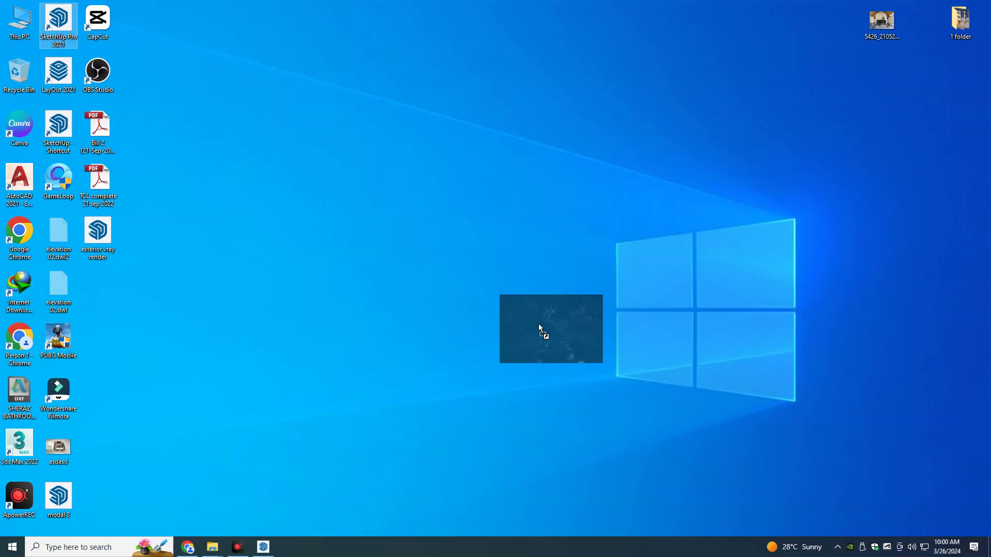
pyautogui.moveTo(988, 555); pyautogui.dragTo(508, 296)
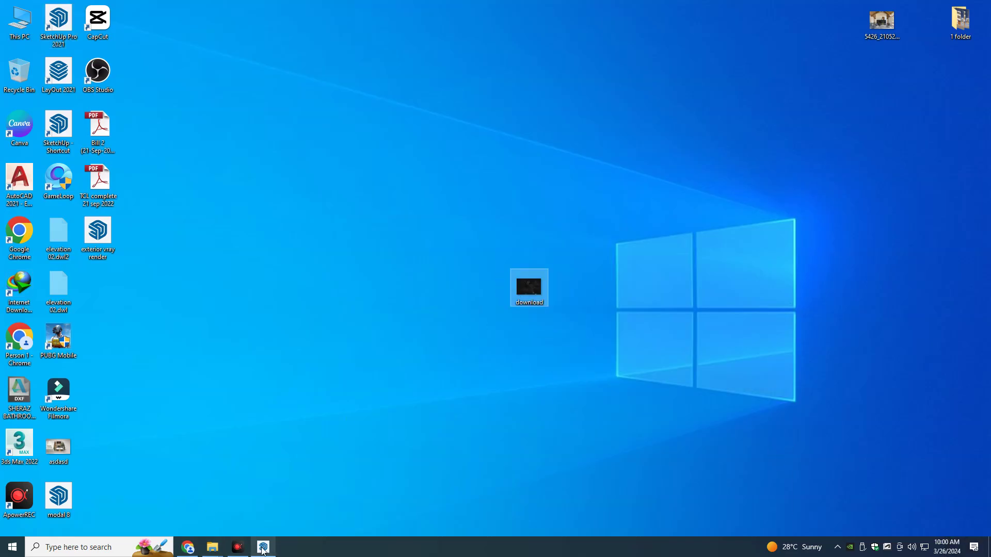
pyautogui.click(263, 547)
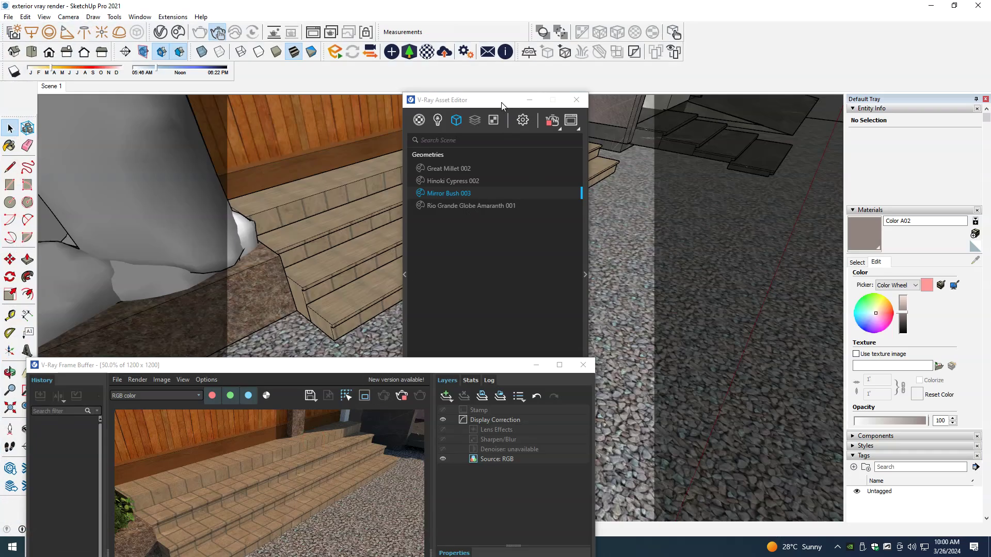
# Step: Sample the steps' Travertine Small Tile material and swap its texture for download.jpg
pyautogui.moveTo(501, 102); pyautogui.dragTo(729, 87)
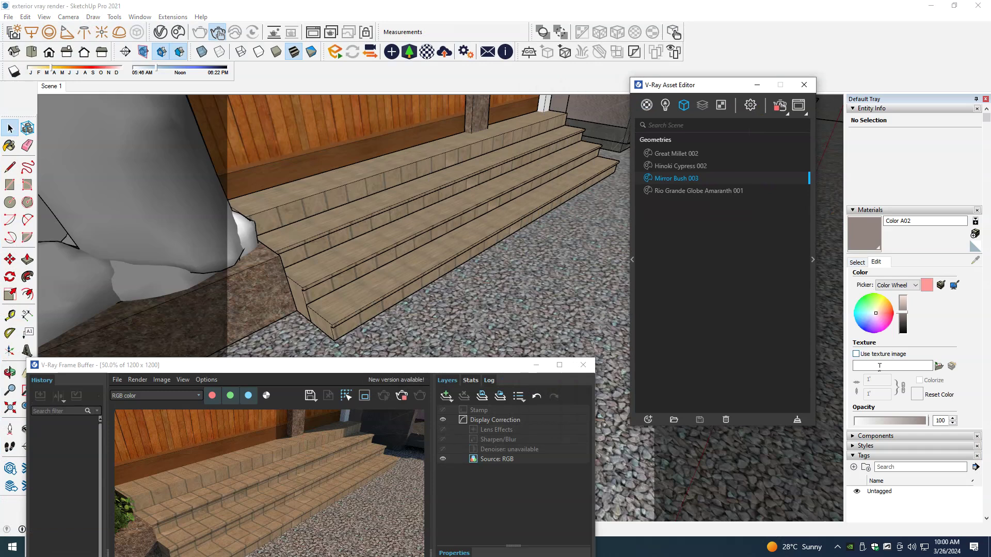
pyautogui.press('b')
pyautogui.keyDown('alt'); pyautogui.click(480, 216); pyautogui.keyUp('alt')
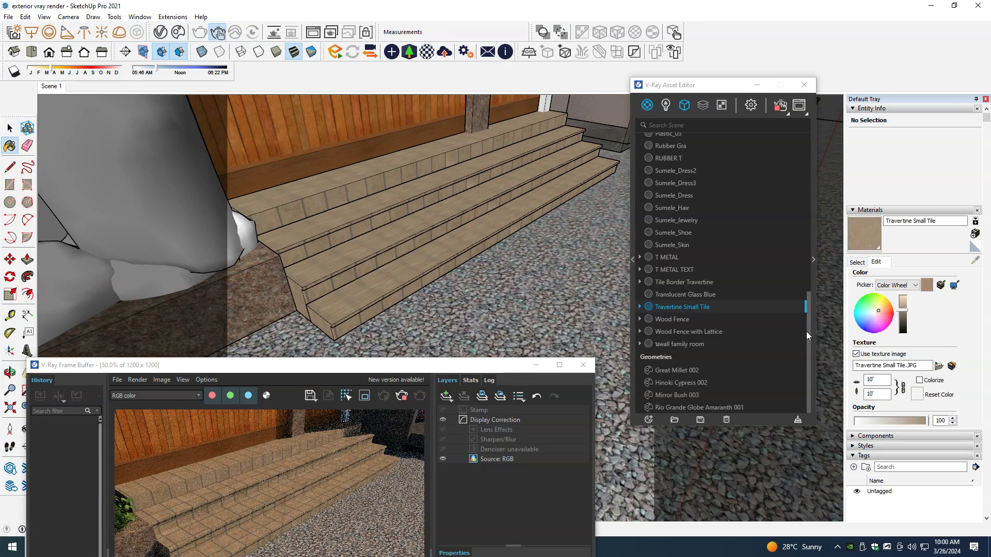
pyautogui.click(856, 355)
pyautogui.click(857, 355)
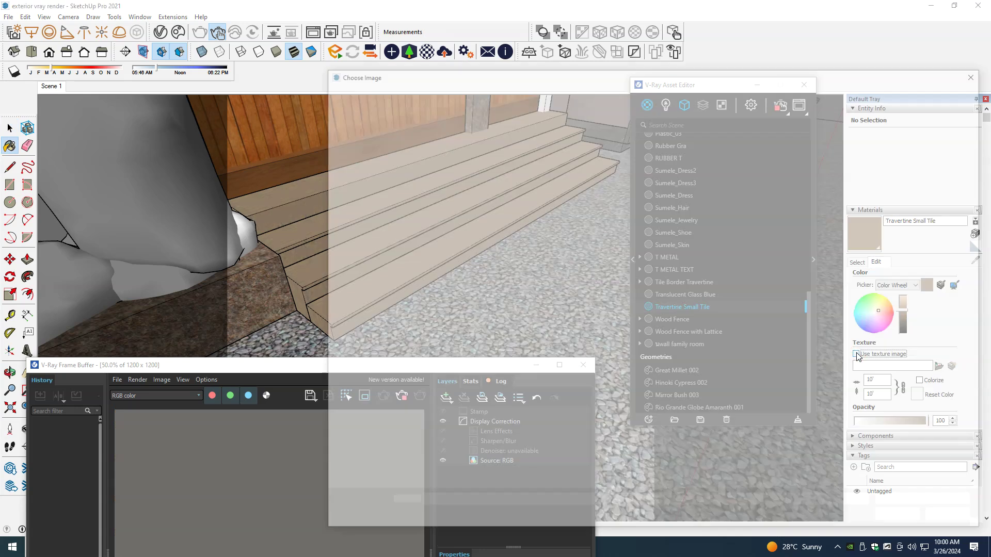
pyautogui.click(397, 142)
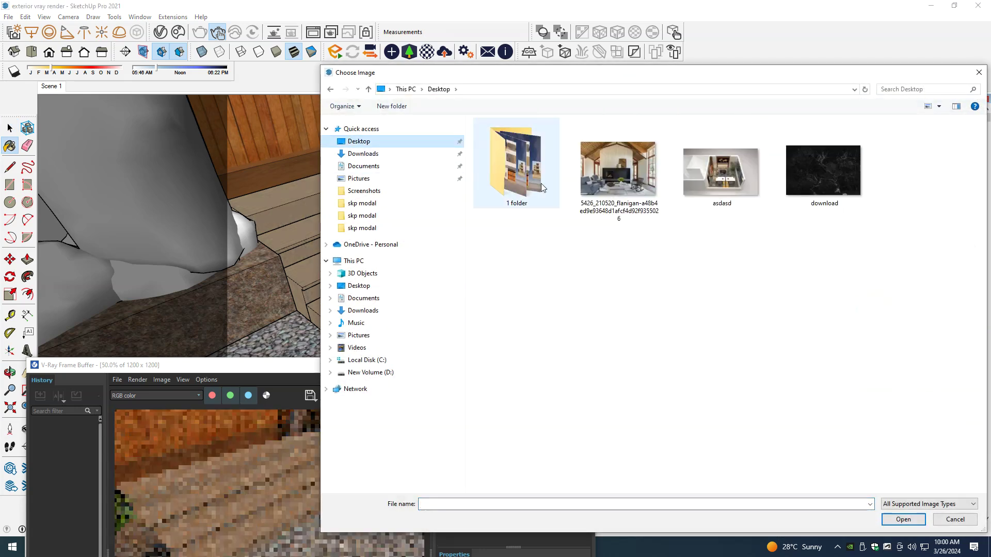
pyautogui.doubleClick(811, 184)
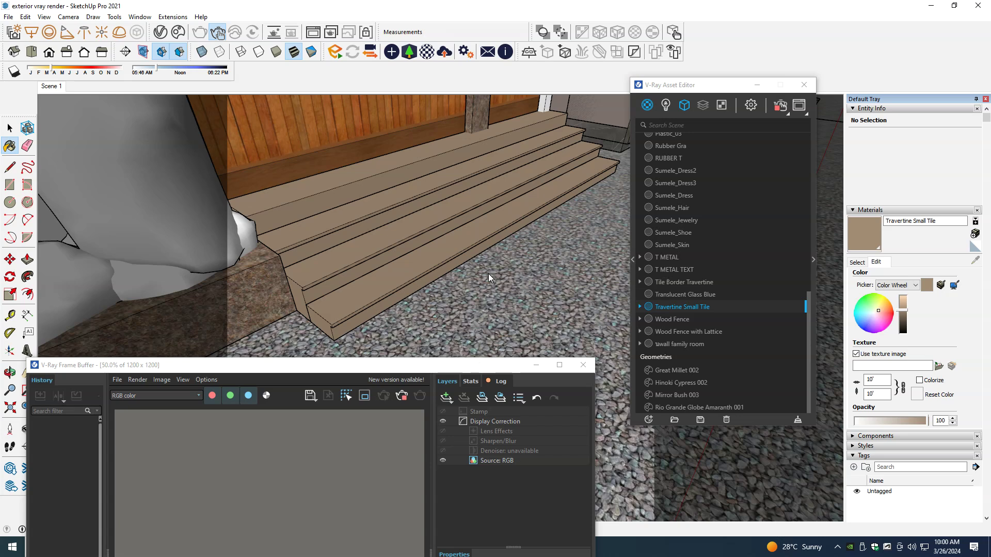
# Step: Open the material's full settings and reposition them to expose the texture size fields
pyautogui.moveTo(456, 281); pyautogui.dragTo(471, 284)
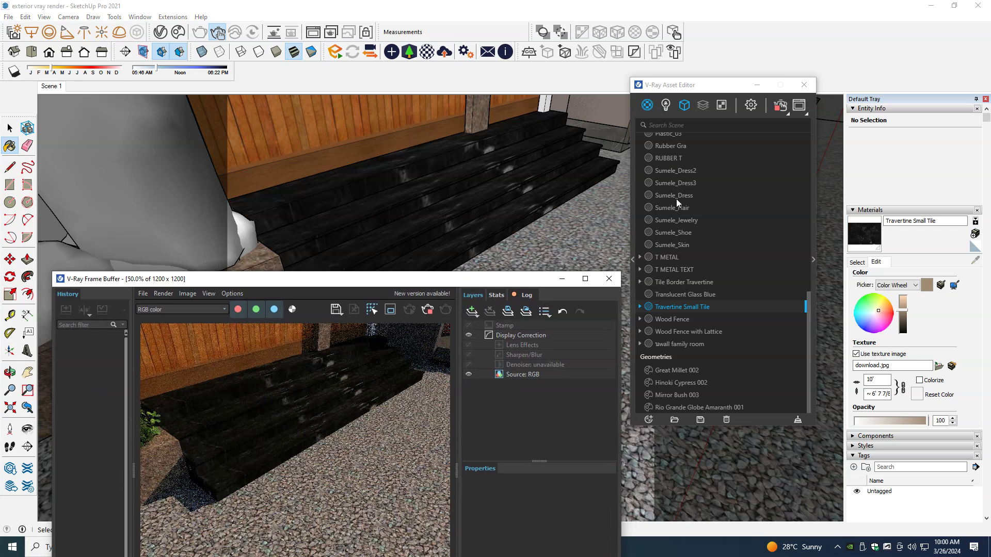
pyautogui.click(813, 259)
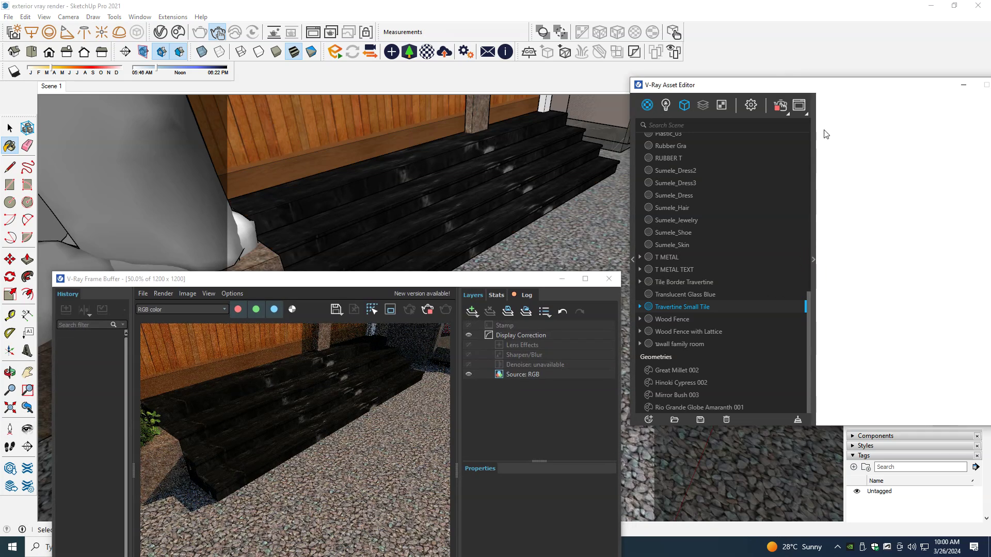
pyautogui.moveTo(841, 89); pyautogui.dragTo(787, 93)
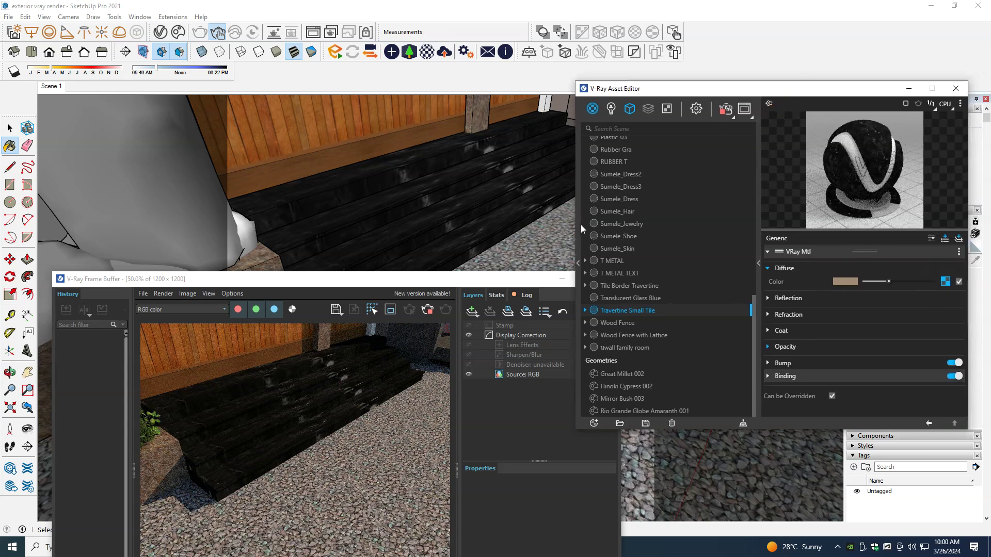
pyautogui.moveTo(750, 94); pyautogui.dragTo(576, 225)
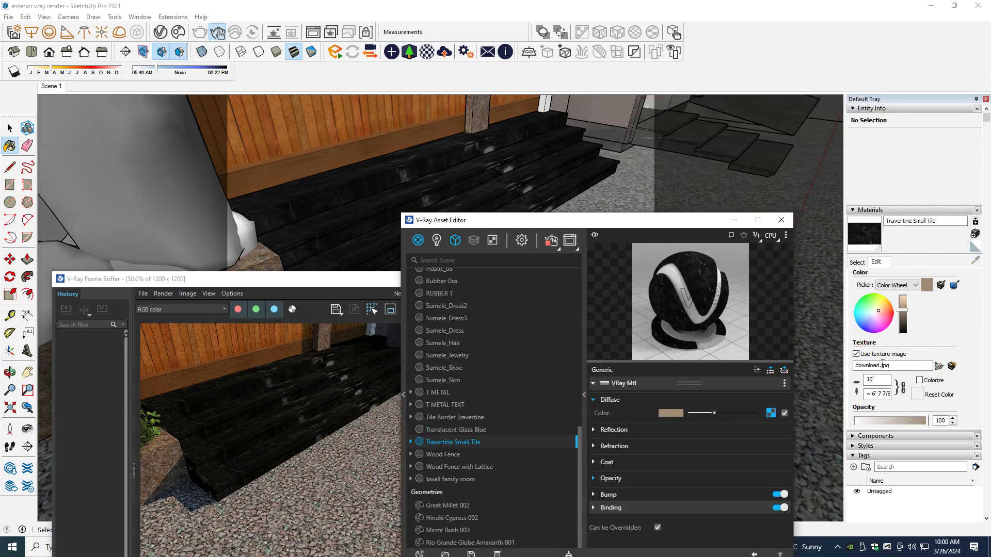
pyautogui.click(886, 395)
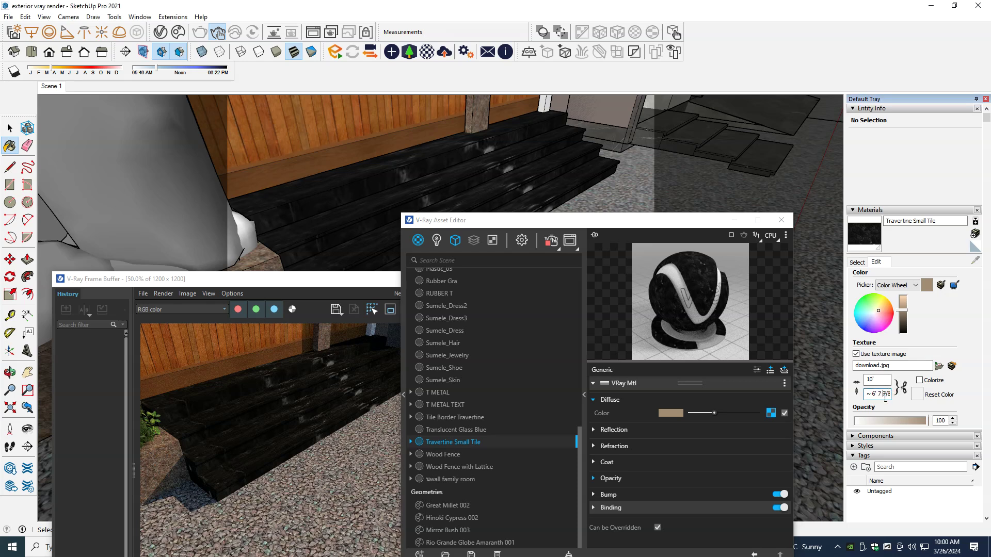
# Step: Enter a new texture size value and check the black steps in the render
pyautogui.write('2')
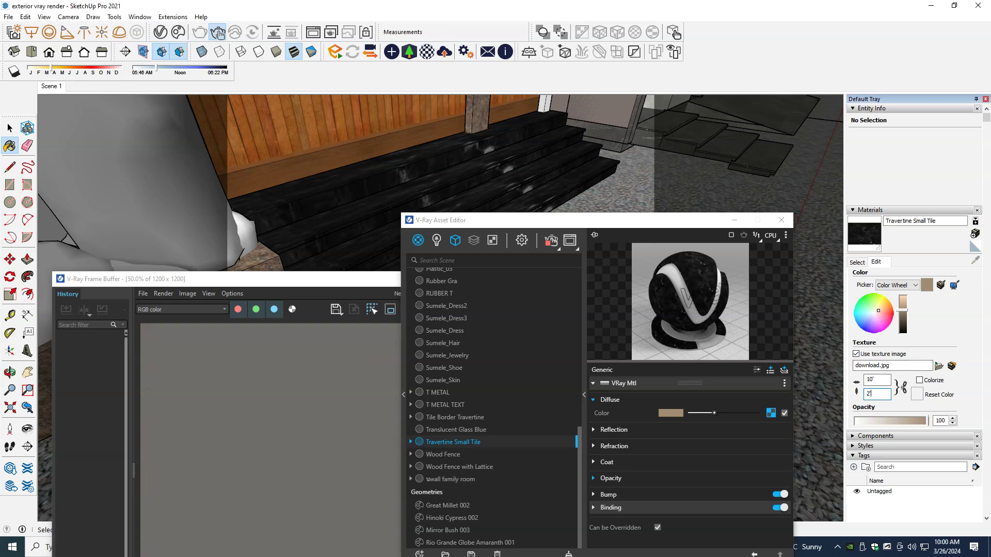
pyautogui.write('3')
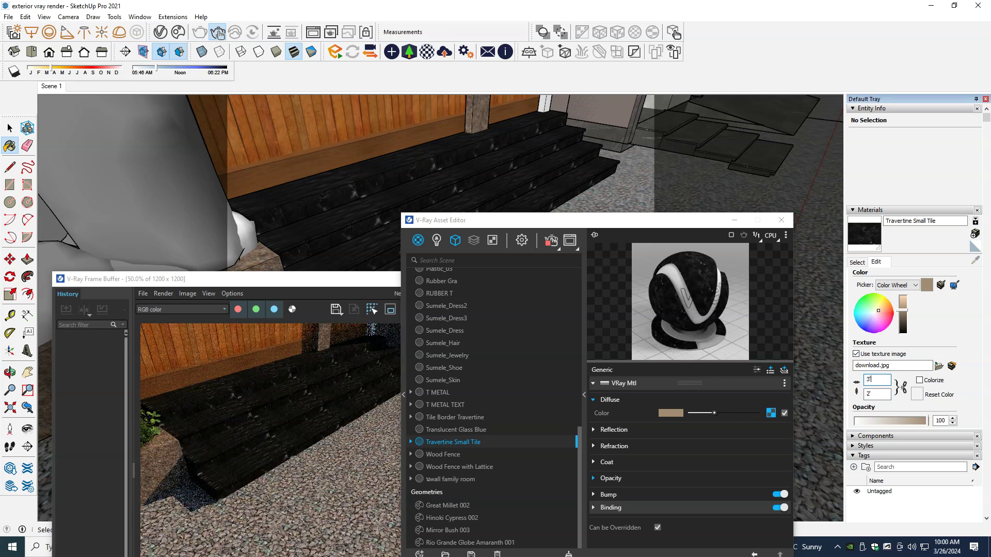
pyautogui.click(209, 437)
pyautogui.scroll(2, 217, 437)
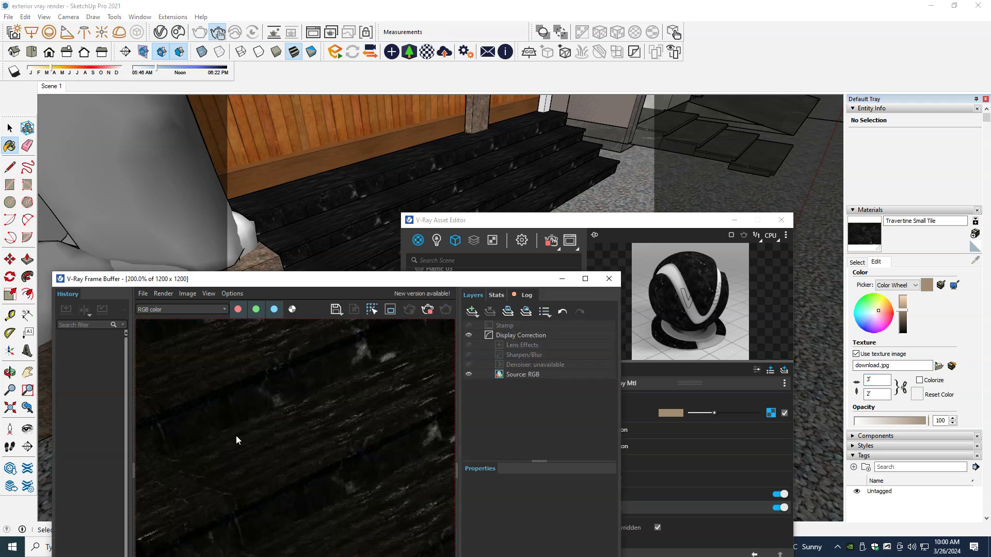
pyautogui.scroll(-2, 296, 441)
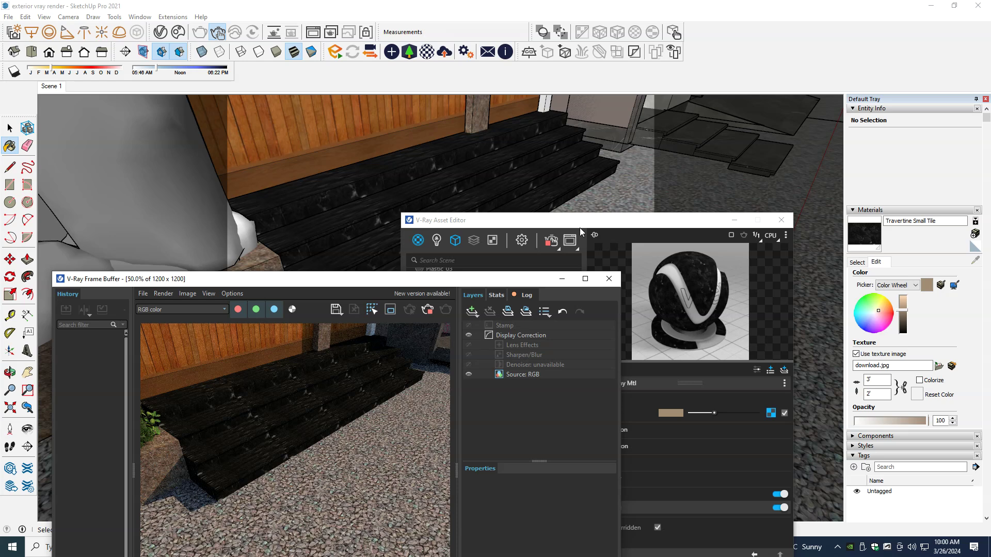
pyautogui.moveTo(607, 223); pyautogui.dragTo(661, 311)
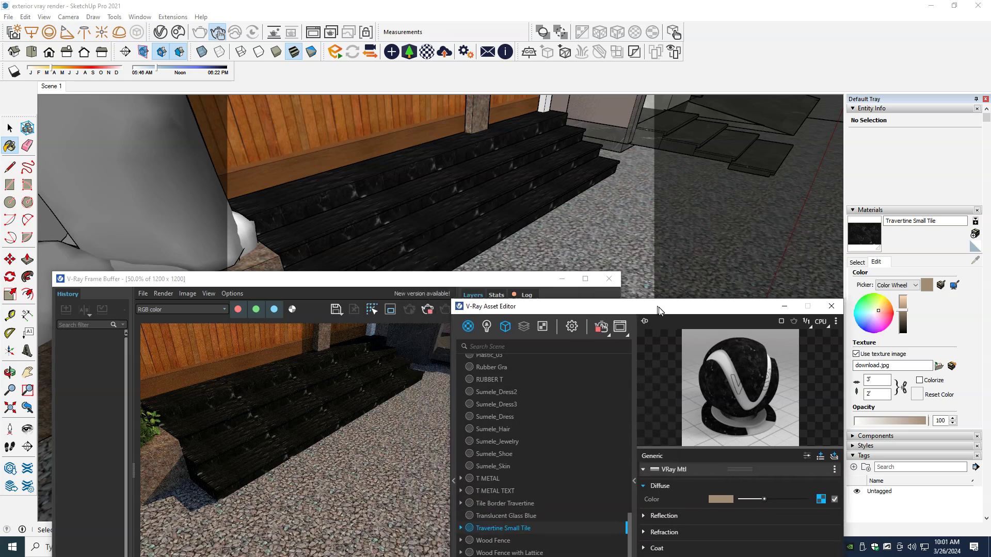
pyautogui.moveTo(500, 215); pyautogui.dragTo(493, 231, button='middle')
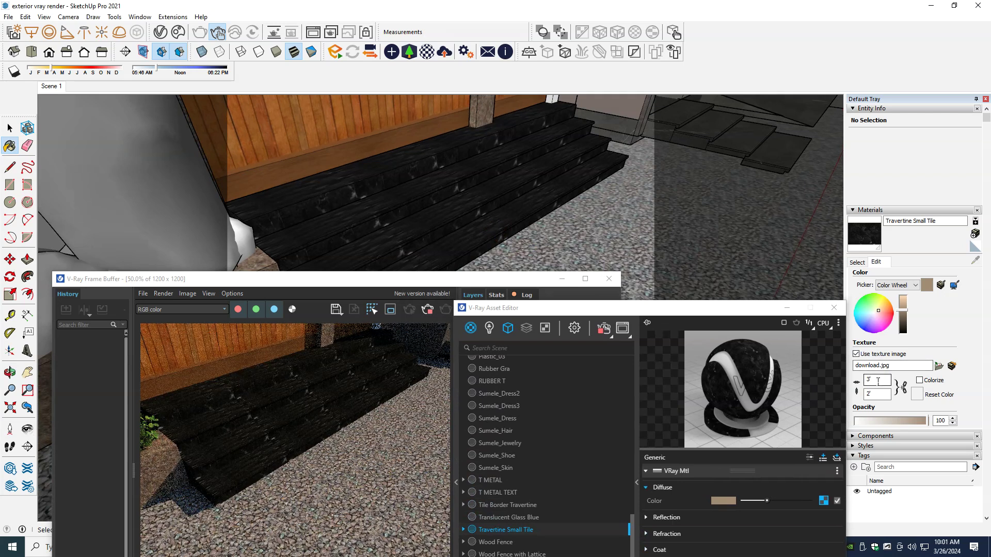
# Step: Select the bottom step and orbit closer to inspect its black texture
pyautogui.press('space')
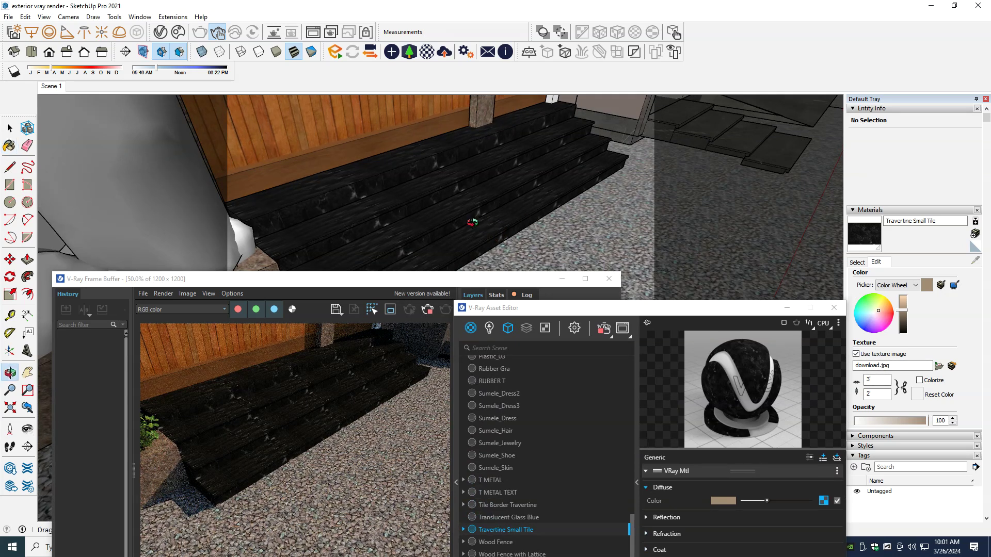
pyautogui.click(488, 233)
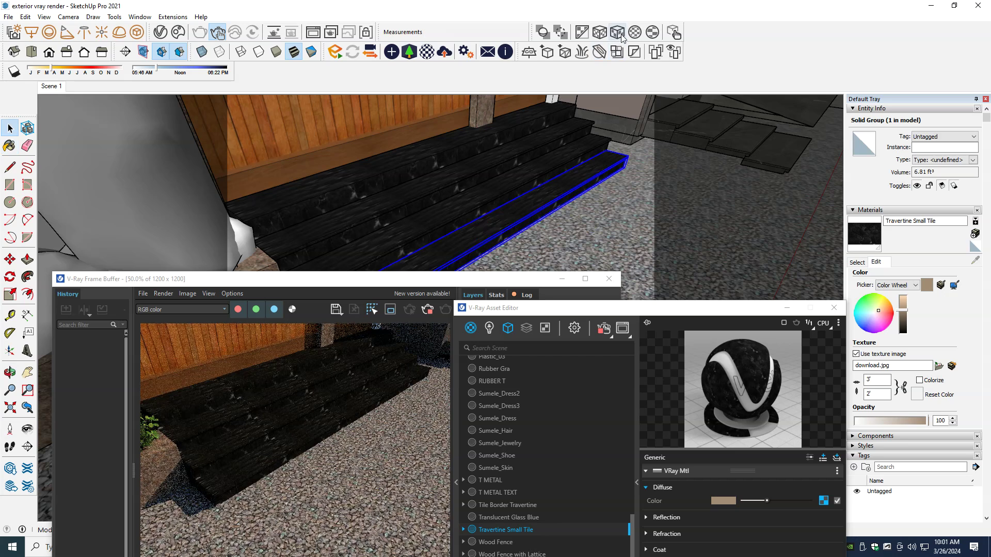
pyautogui.scroll(3, 530, 201)
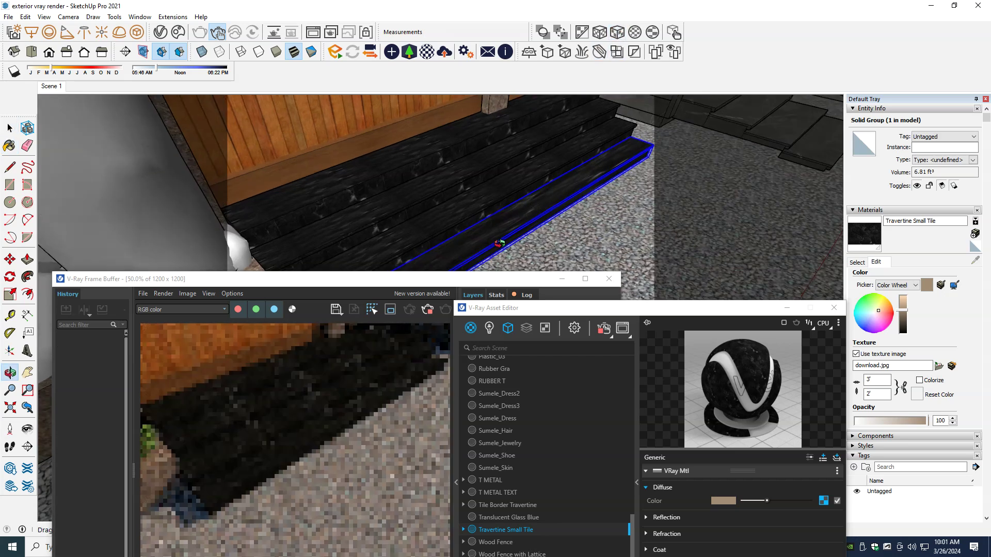
pyautogui.moveTo(516, 232)
pyautogui.mouseDown(button='middle')
pyautogui.moveTo(493, 243)
pyautogui.moveTo(504, 161)
pyautogui.mouseUp(button='middle')
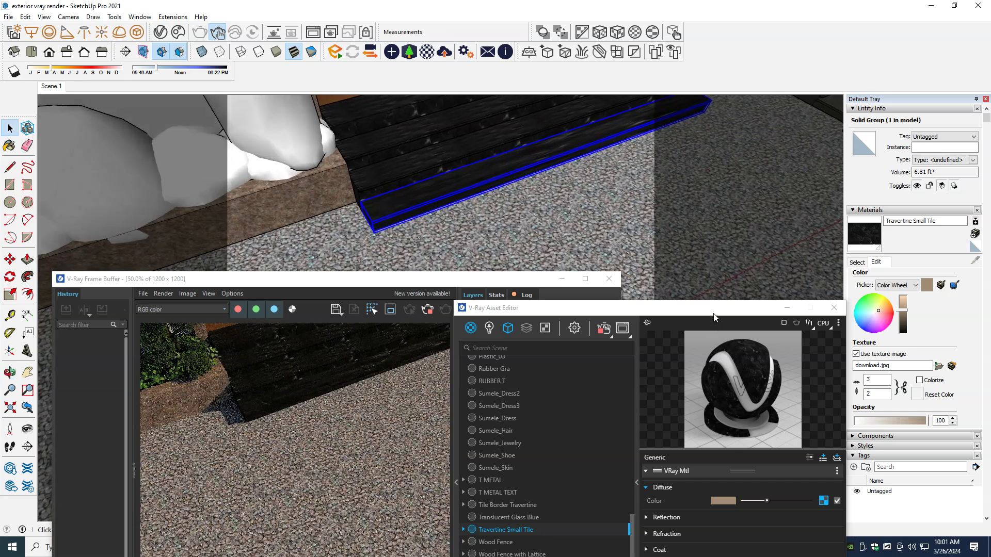
pyautogui.moveTo(704, 313); pyautogui.dragTo(637, 339)
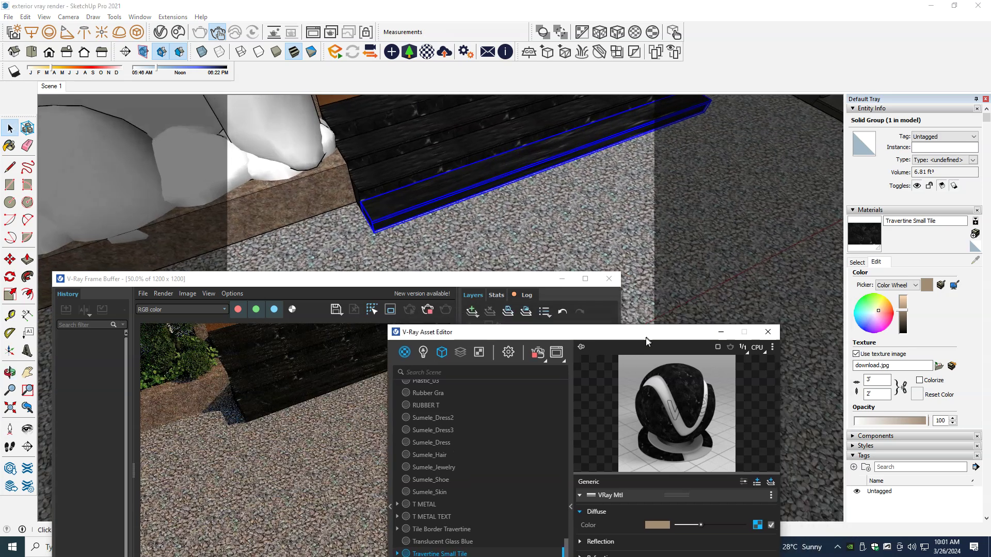
# Step: Set the Travertine Small Tile texture height to 10'
pyautogui.doubleClick(878, 393)
pyautogui.write('10')
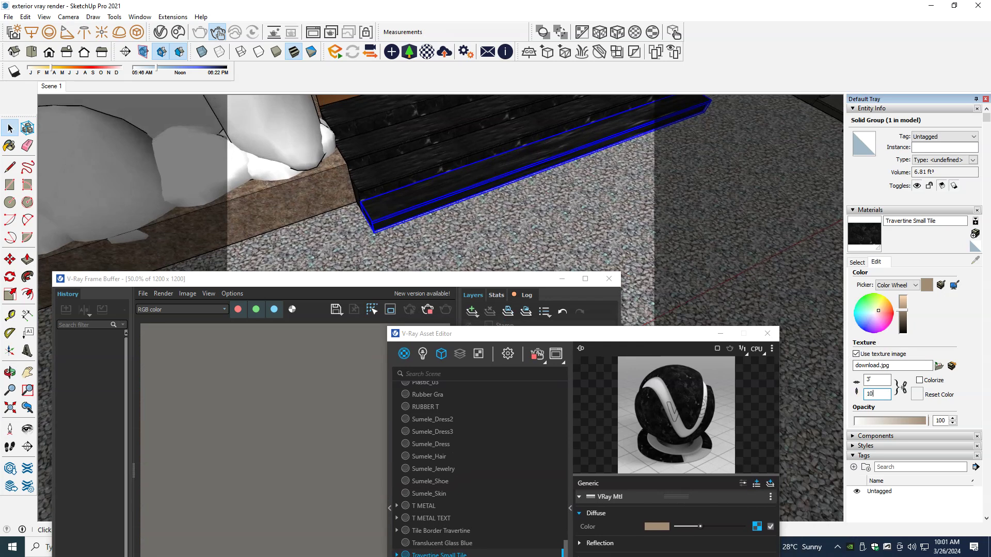
pyautogui.press('Return')
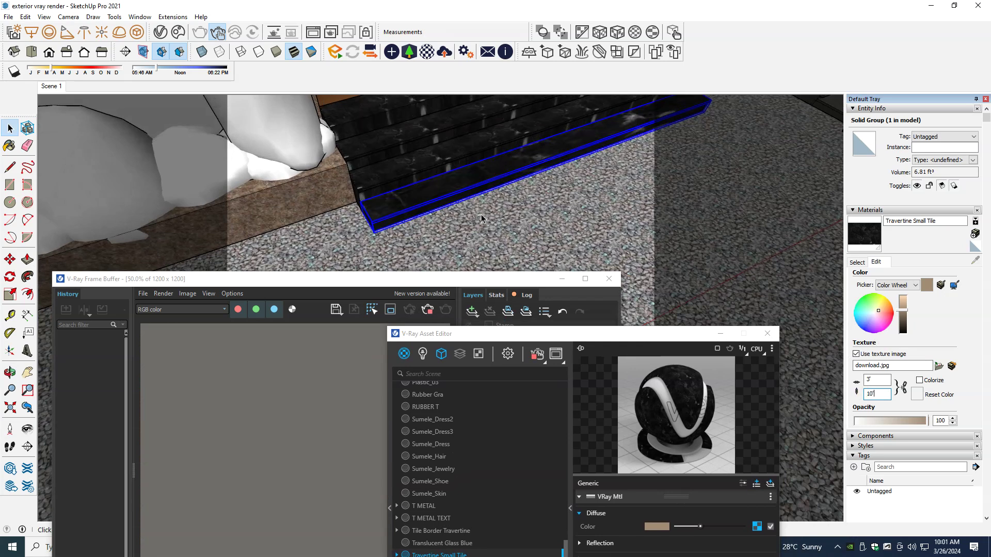
pyautogui.scroll(-2, 488, 232)
pyautogui.scroll(-2, 489, 263)
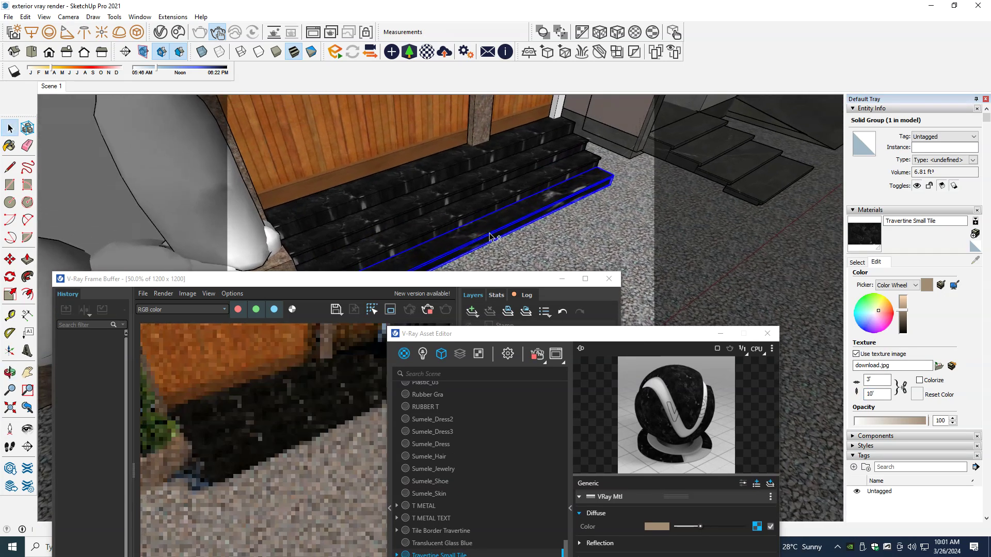
pyautogui.moveTo(547, 334); pyautogui.dragTo(591, 117)
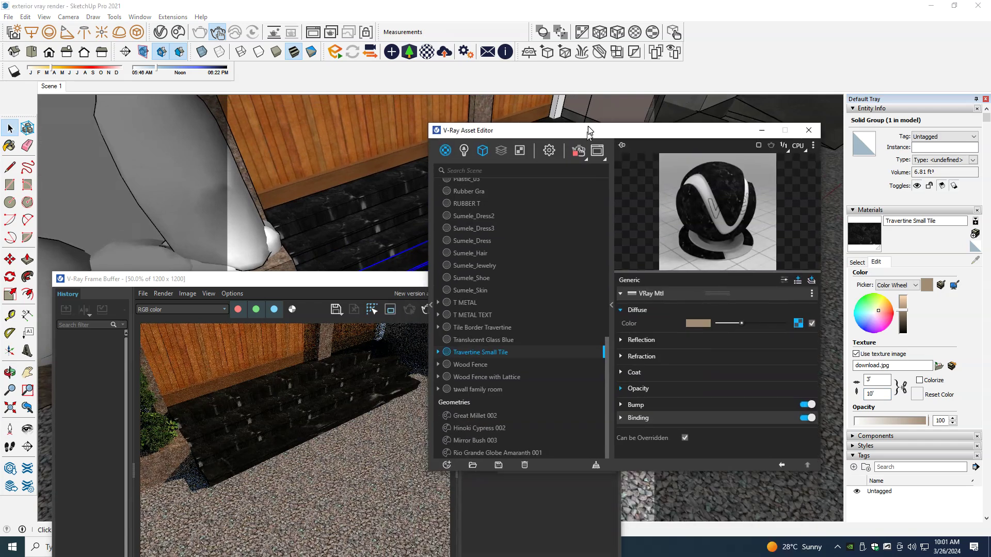
# Step: Make the material's reflection colour fully white and check the render
pyautogui.click(654, 329)
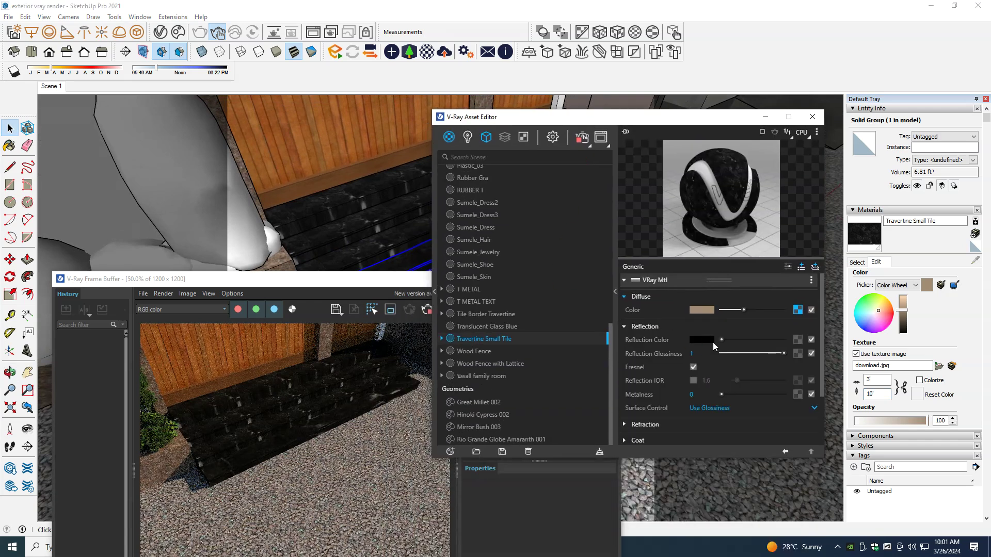
pyautogui.moveTo(723, 340); pyautogui.dragTo(774, 340)
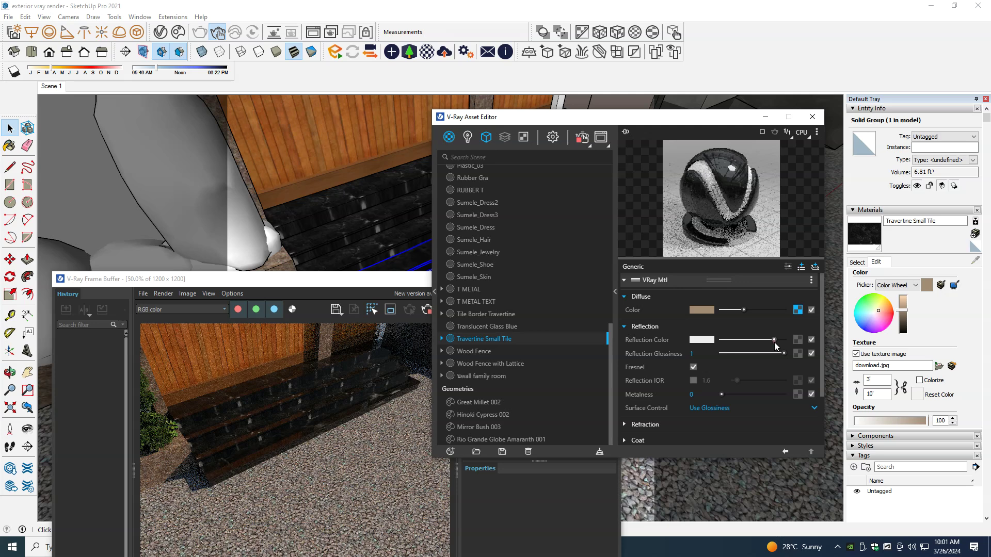
pyautogui.click(244, 443)
pyautogui.scroll(2, 241, 429)
pyautogui.scroll(-1, 247, 419)
pyautogui.scroll(1, 249, 435)
pyautogui.scroll(-1, 250, 437)
pyautogui.scroll(-1, 249, 437)
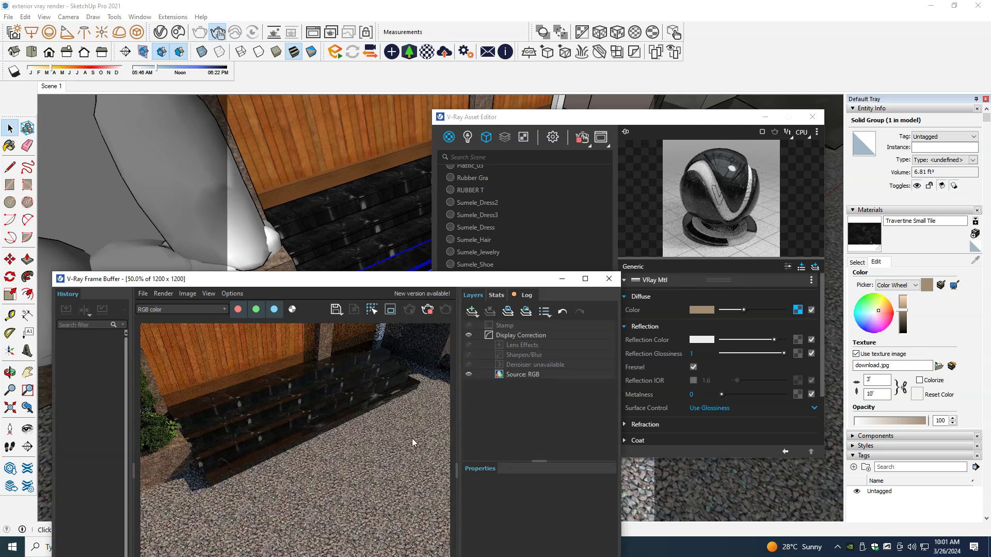
# Step: Set reflection glossiness to 0.8 and inspect the glossy stairs in the render
pyautogui.doubleClick(695, 356)
pyautogui.press('Return')
pyautogui.doubleClick(710, 354)
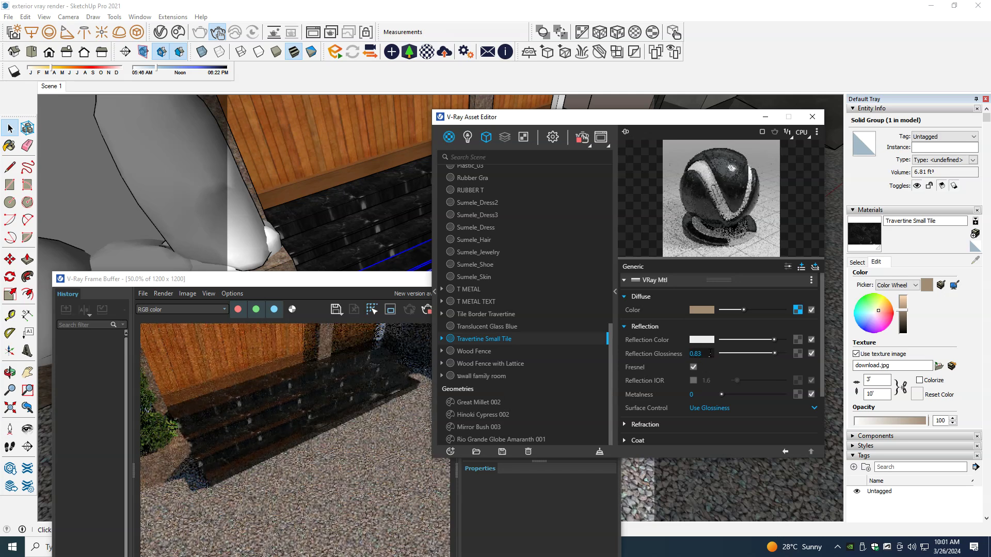
pyautogui.doubleClick(709, 354)
pyautogui.write('0.8')
pyautogui.press('Return')
pyautogui.doubleClick(275, 426)
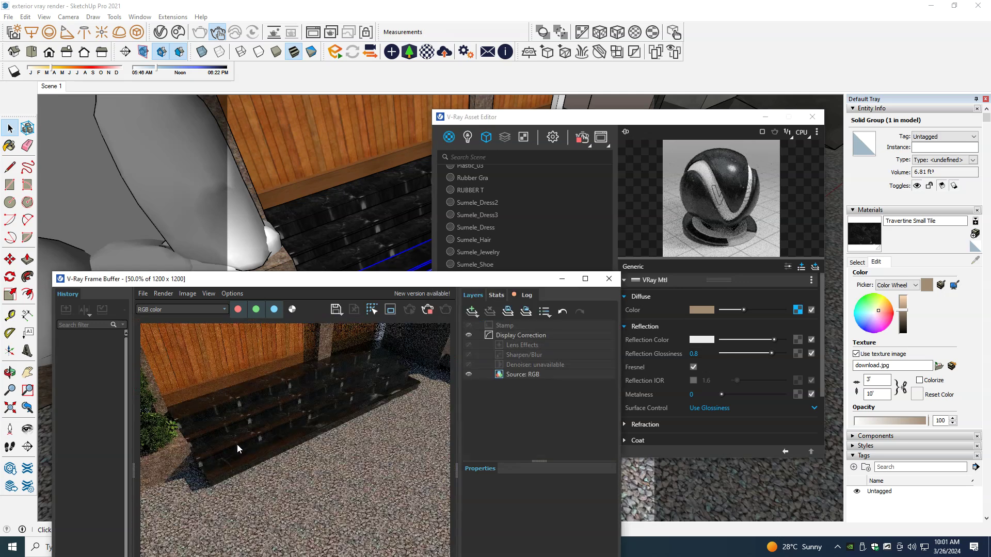
pyautogui.moveTo(241, 458); pyautogui.dragTo(264, 439, button='middle')
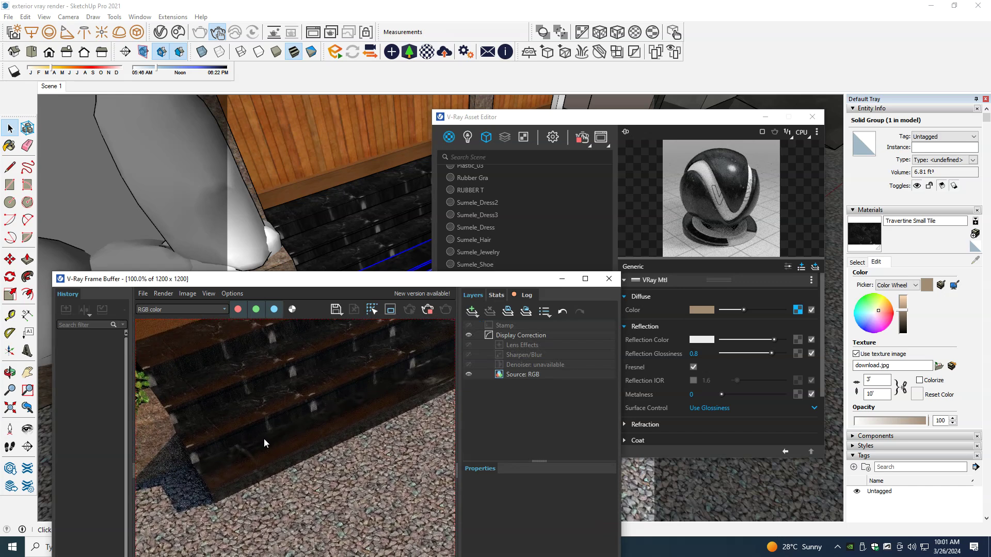
pyautogui.doubleClick(264, 438)
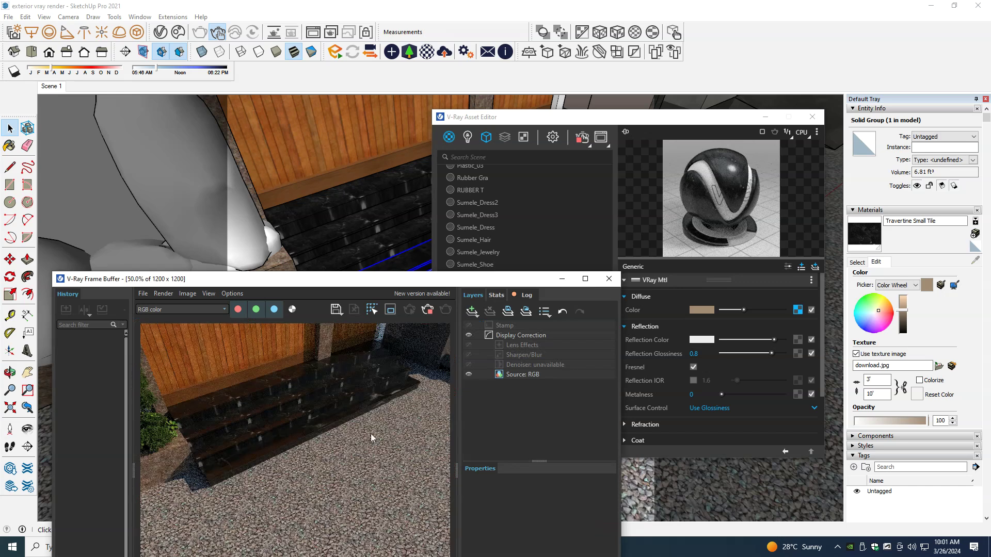
# Step: Open the diffuse texture settings, keeping download.jpg as the bitmap
pyautogui.click(798, 310)
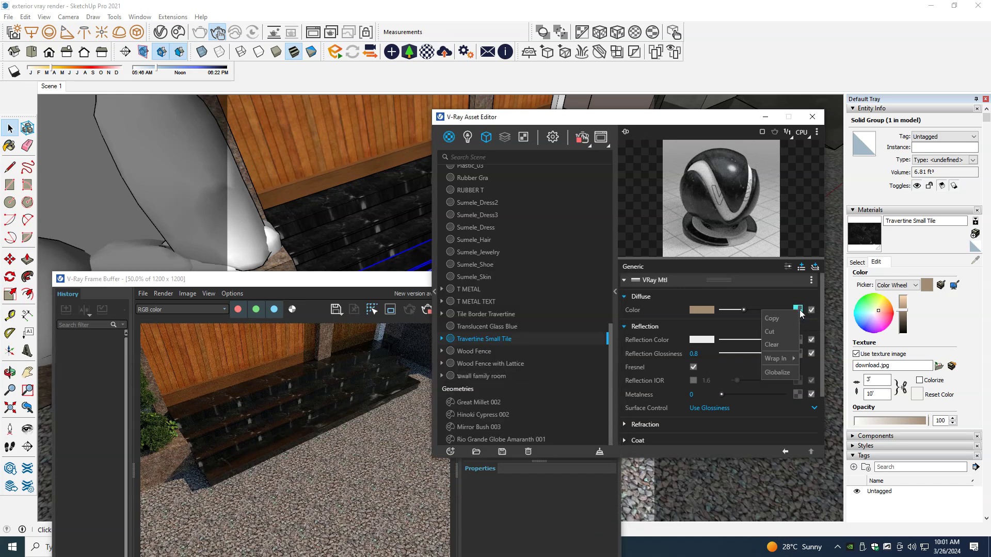
pyautogui.click(790, 318)
pyautogui.click(798, 310)
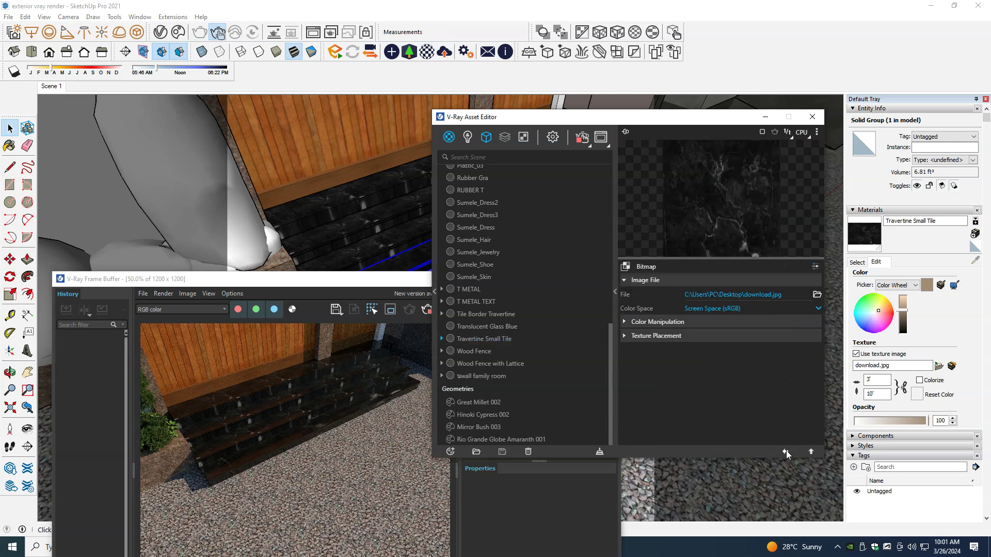
pyautogui.click(785, 451)
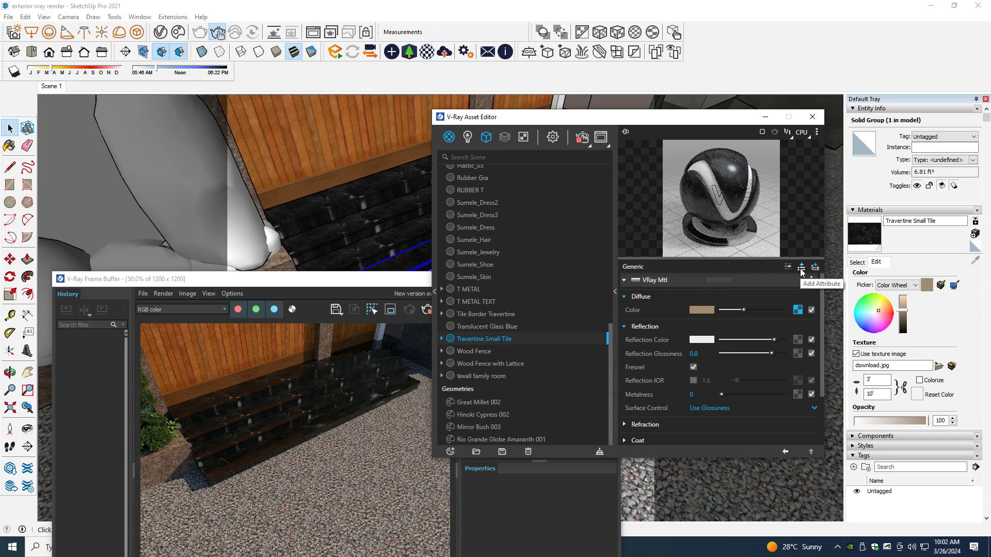
pyautogui.click(798, 310)
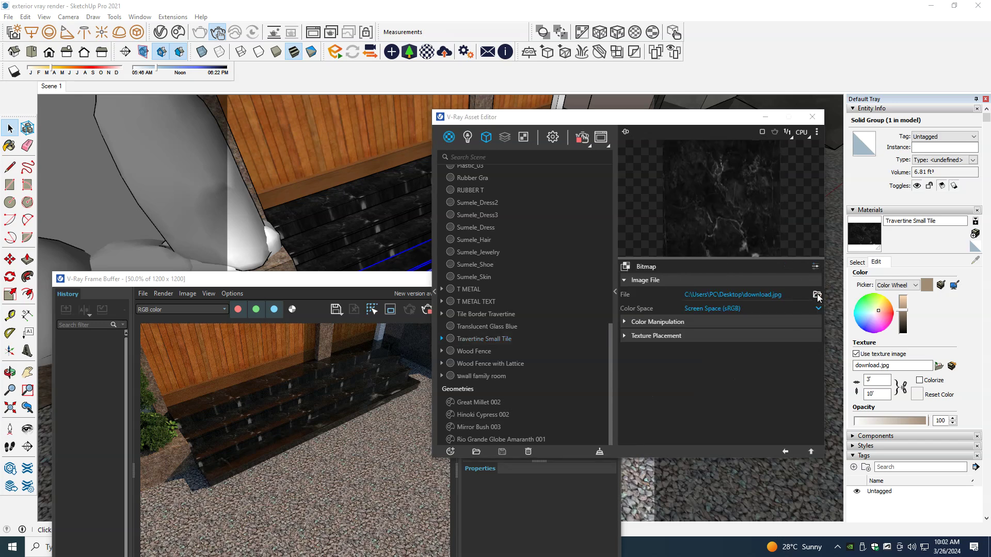
pyautogui.click(816, 295)
pyautogui.click(839, 386)
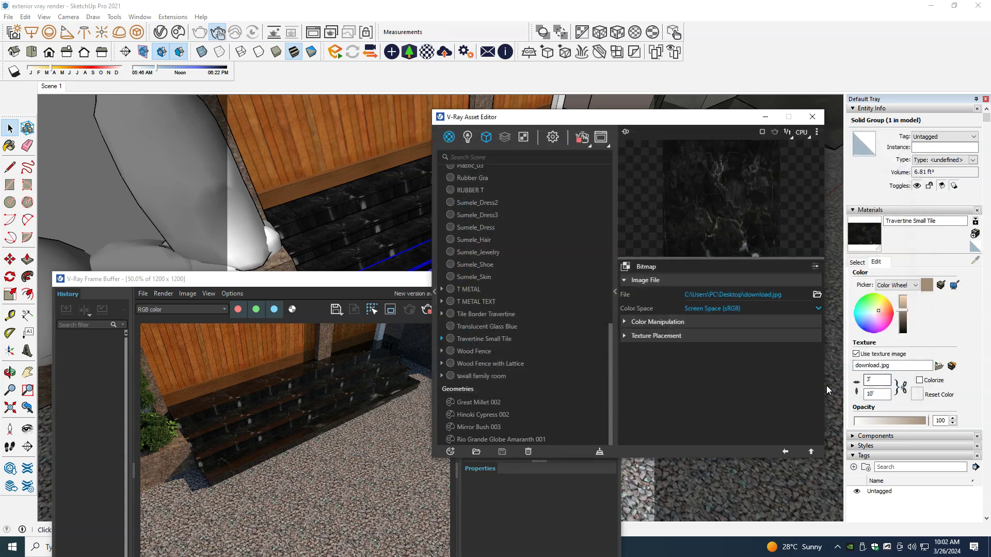
# Step: Lower the diffuse texture's Color Gain and Default Color to darken it
pyautogui.click(705, 322)
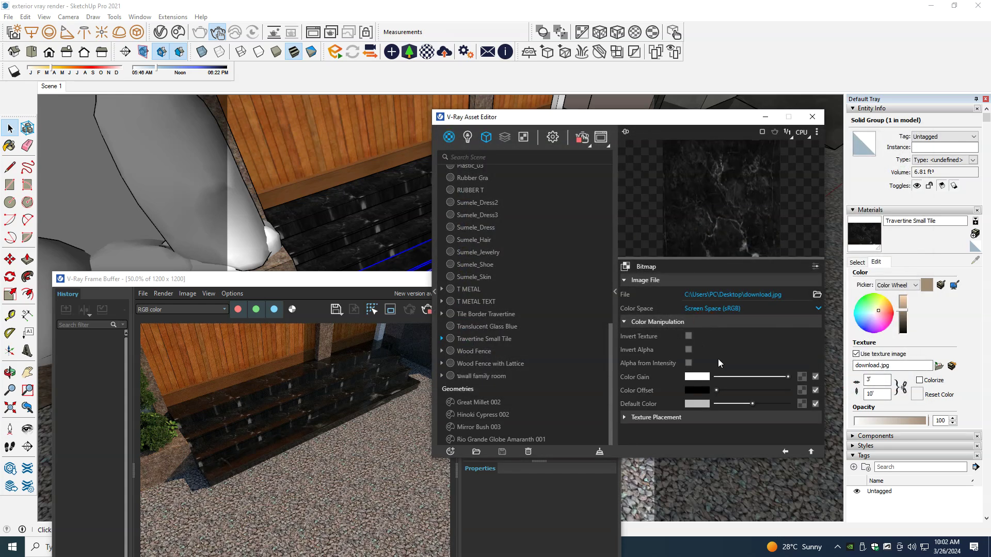
pyautogui.moveTo(733, 379); pyautogui.dragTo(792, 385)
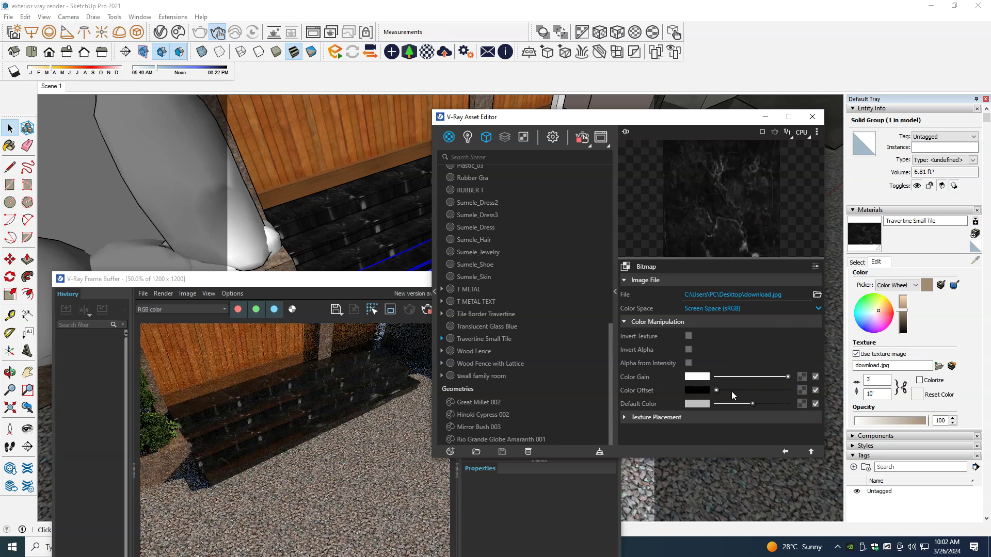
pyautogui.moveTo(745, 404)
pyautogui.mouseDown()
pyautogui.moveTo(731, 406)
pyautogui.moveTo(764, 403)
pyautogui.mouseUp()
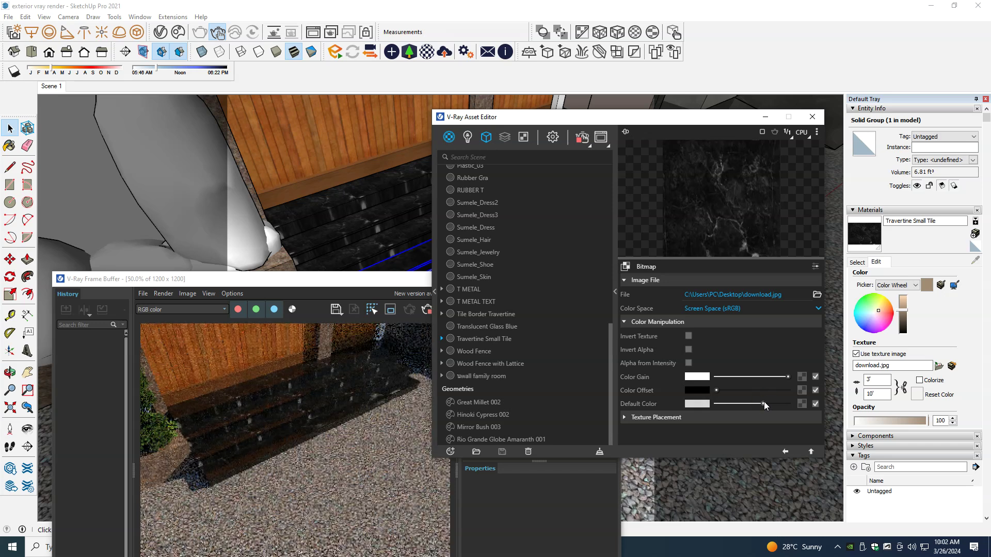
pyautogui.click(693, 420)
pyautogui.scroll(-3, 747, 427)
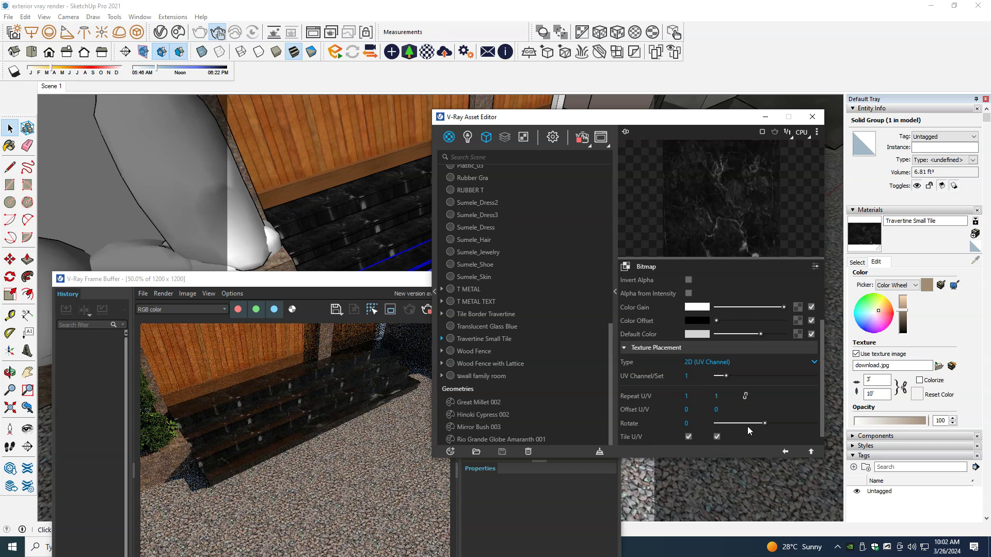
pyautogui.click(786, 450)
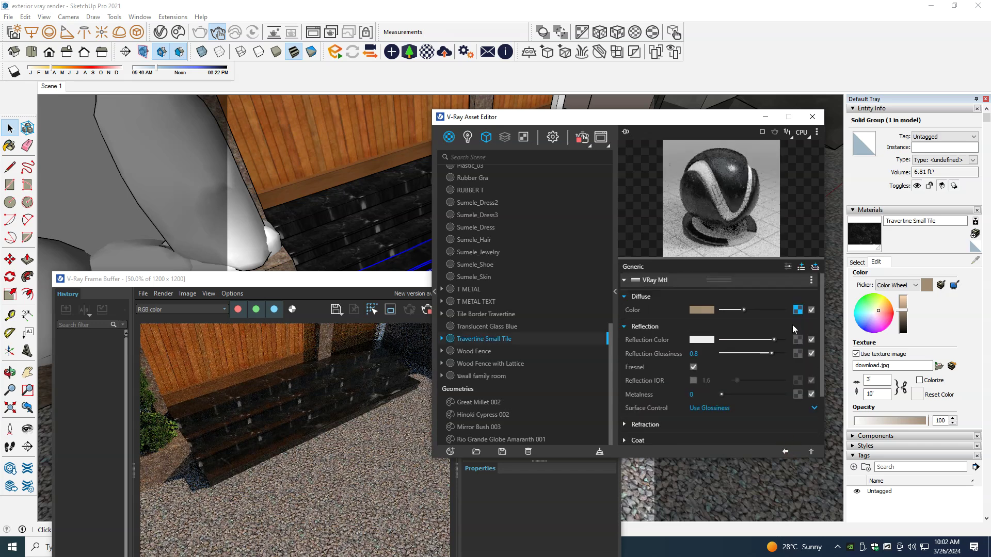
# Step: Browse the extra material layers and lighten the Diffuse Color slider
pyautogui.click(802, 267)
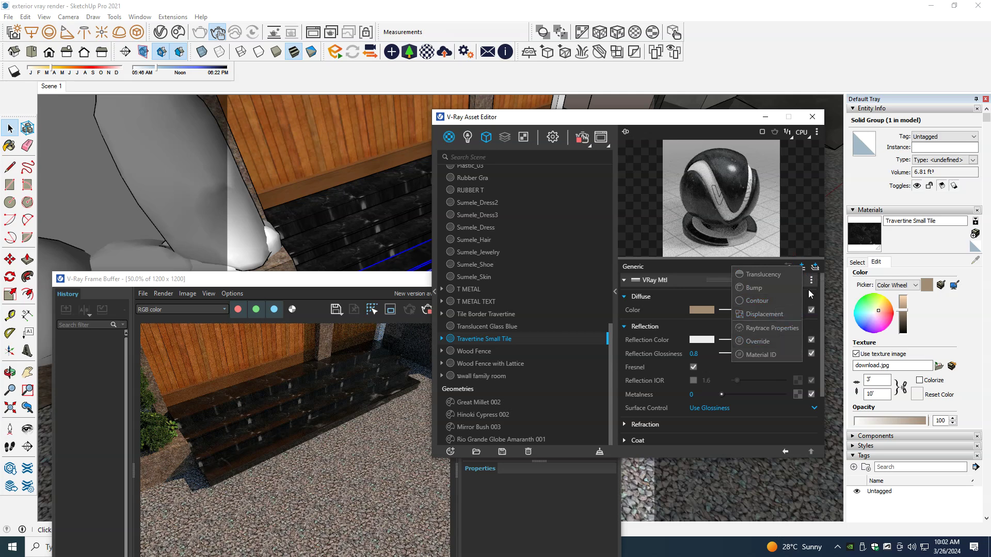
pyautogui.click(815, 267)
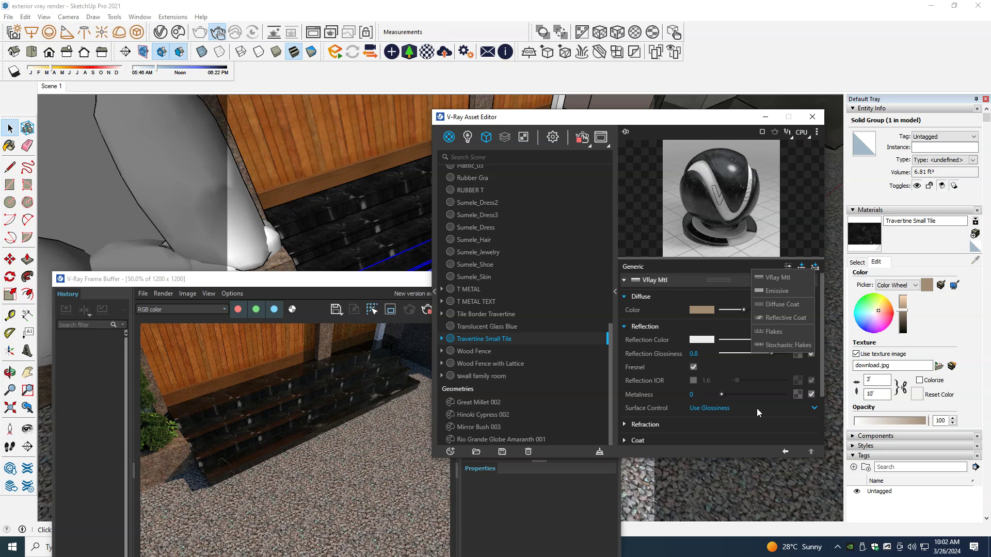
pyautogui.scroll(-3, 714, 438)
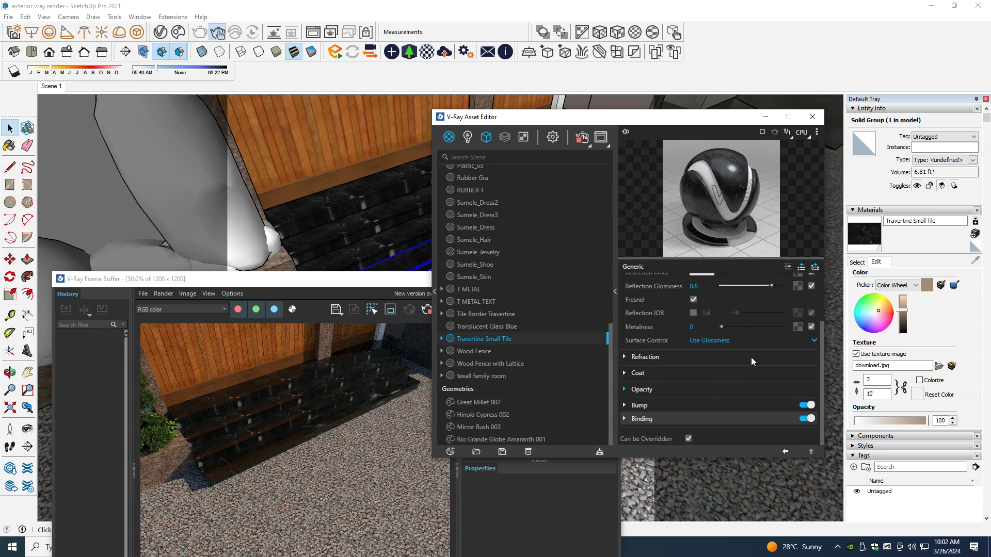
pyautogui.scroll(3, 751, 357)
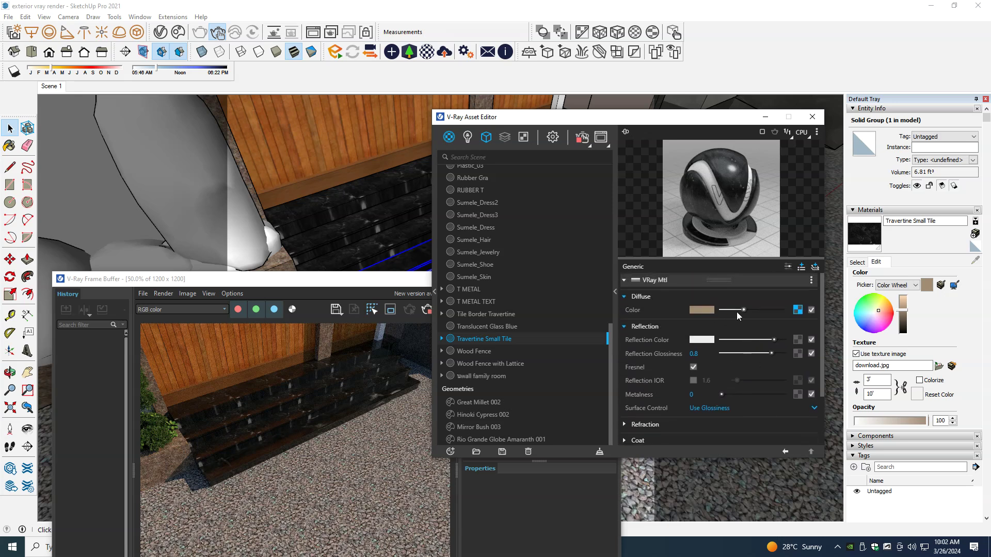
pyautogui.moveTo(743, 309)
pyautogui.mouseDown()
pyautogui.moveTo(785, 311)
pyautogui.moveTo(739, 316)
pyautogui.moveTo(769, 312)
pyautogui.mouseUp()
pyautogui.click(797, 309)
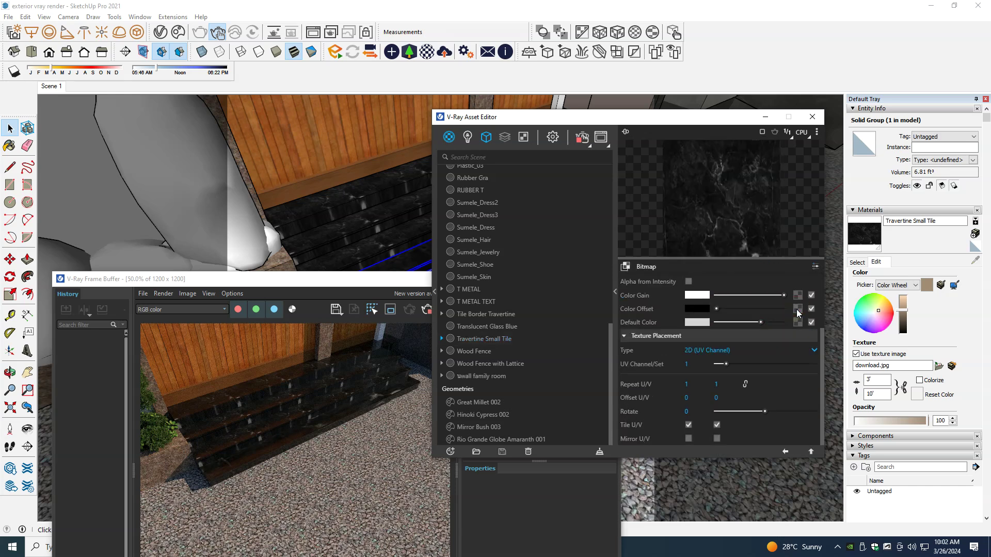
pyautogui.scroll(3, 651, 297)
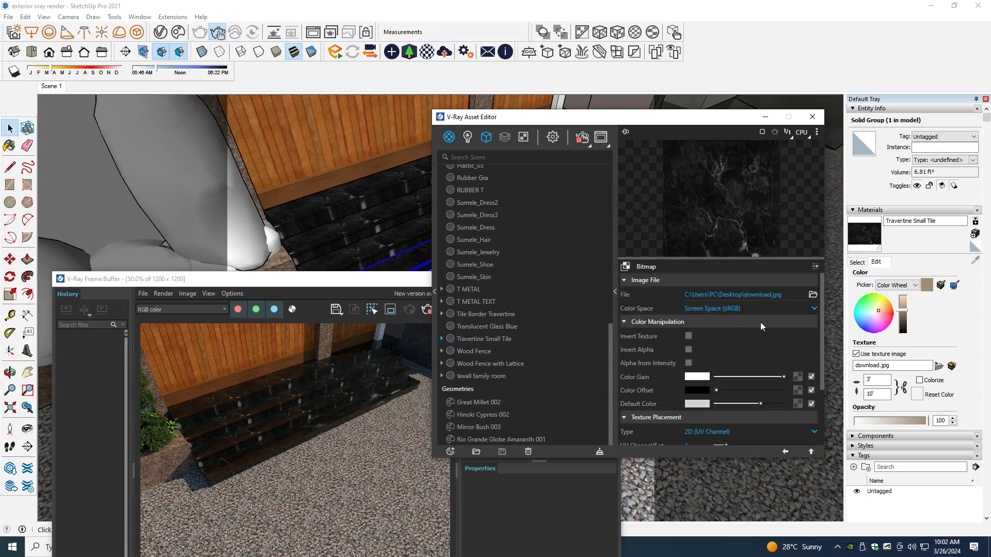
pyautogui.click(786, 452)
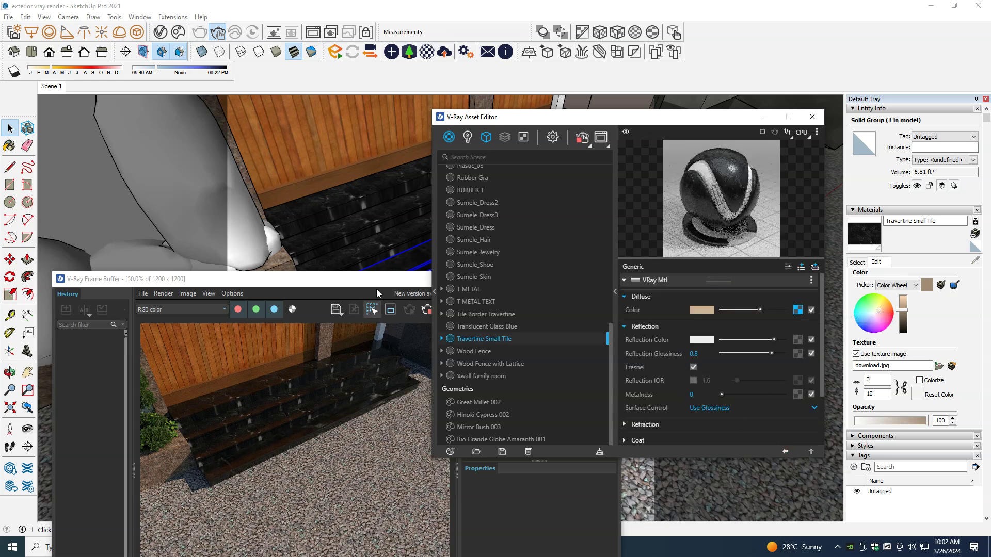
# Step: Close the V-Ray Asset Editor and re-render the glossy black steps
pyautogui.click(765, 117)
pyautogui.click(494, 223)
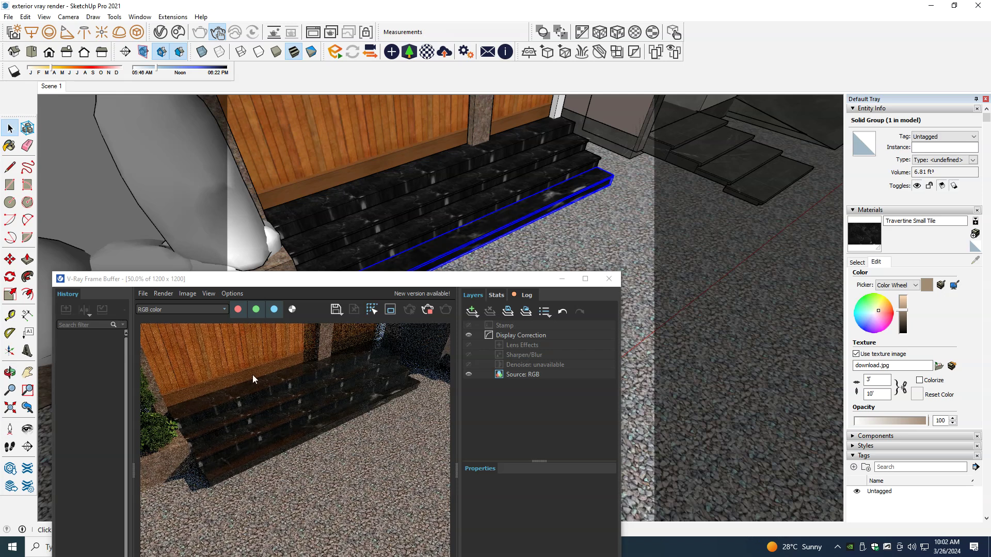
pyautogui.moveTo(489, 282)
pyautogui.mouseDown()
pyautogui.moveTo(520, 210)
pyautogui.moveTo(613, 110)
pyautogui.mouseUp()
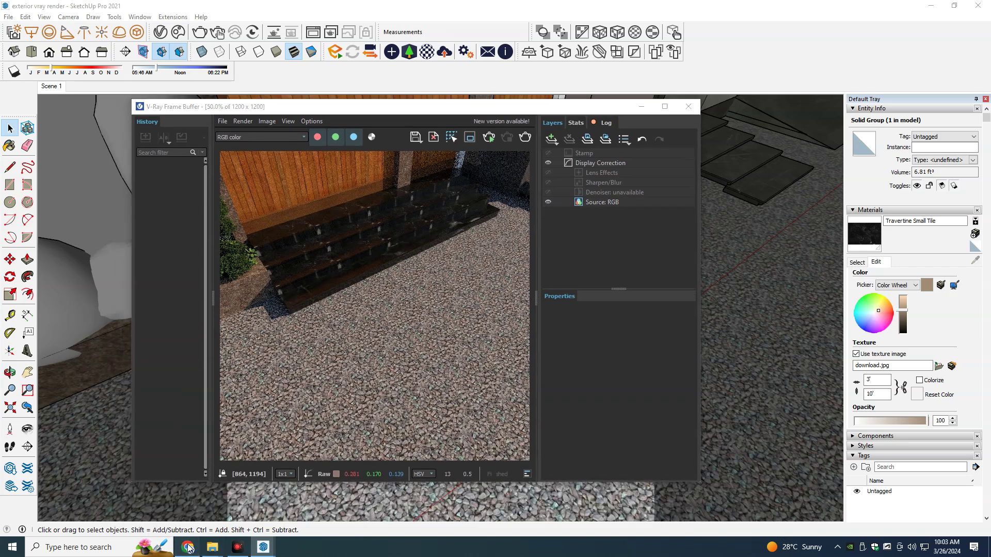
pyautogui.click(188, 548)
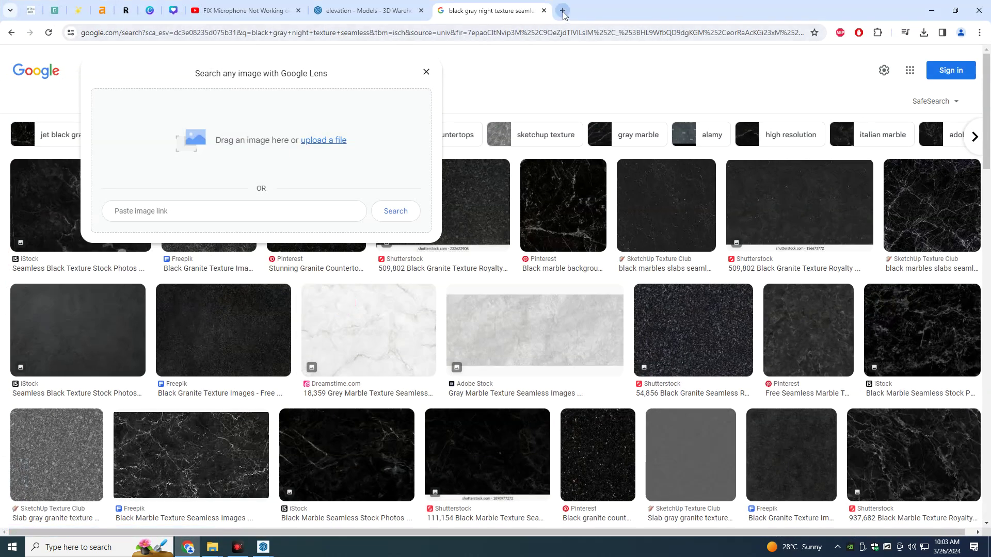
# Step: Search Google Images for 'asphalt texture seamless' in a new tab
pyautogui.click(562, 16)
pyautogui.click(396, 225)
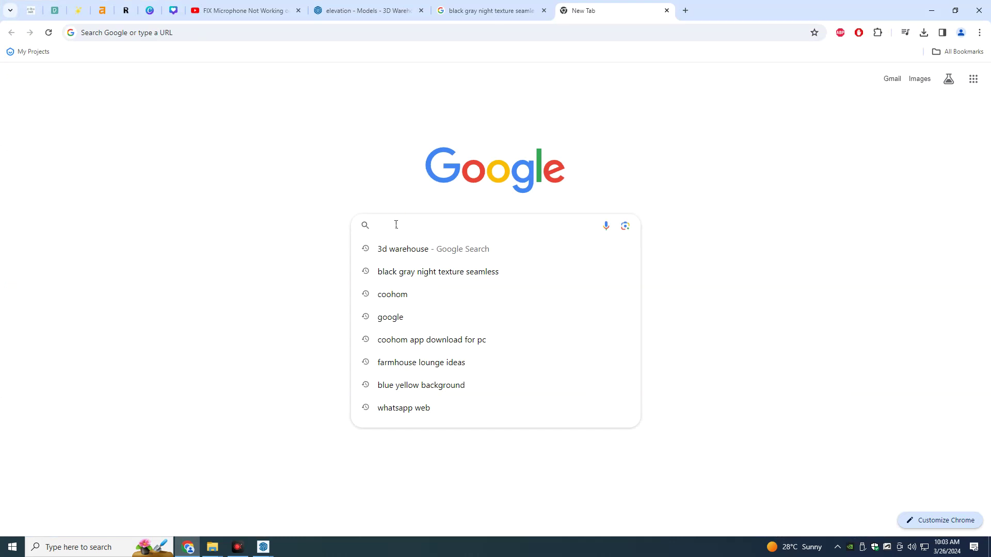
pyautogui.write('google')
pyautogui.press('Return')
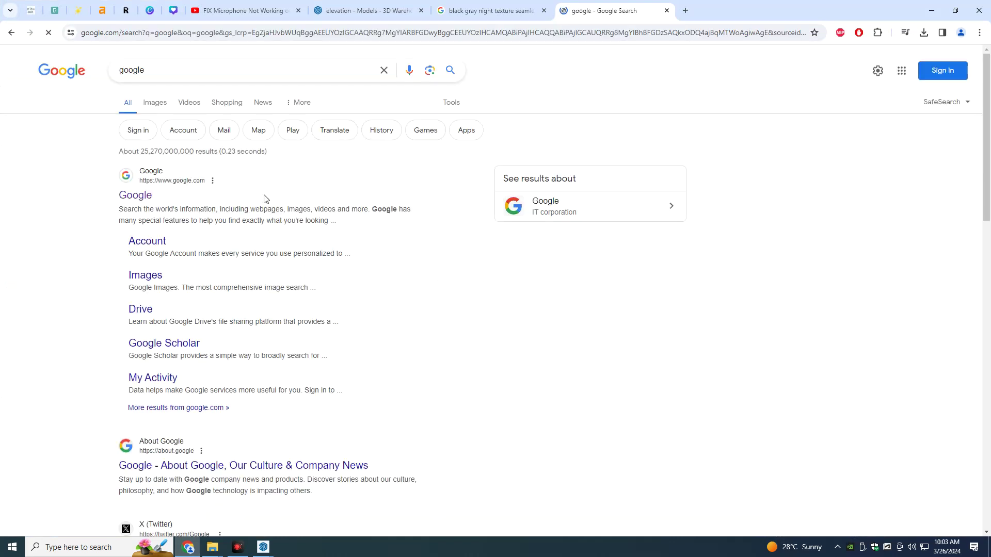
pyautogui.click(148, 195)
pyautogui.click(396, 251)
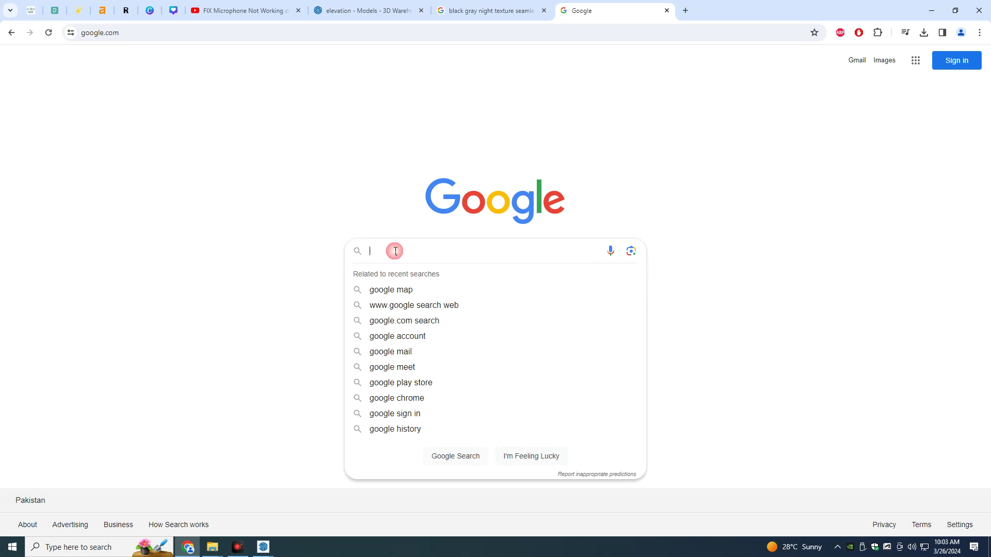
pyautogui.write('asphalt t')
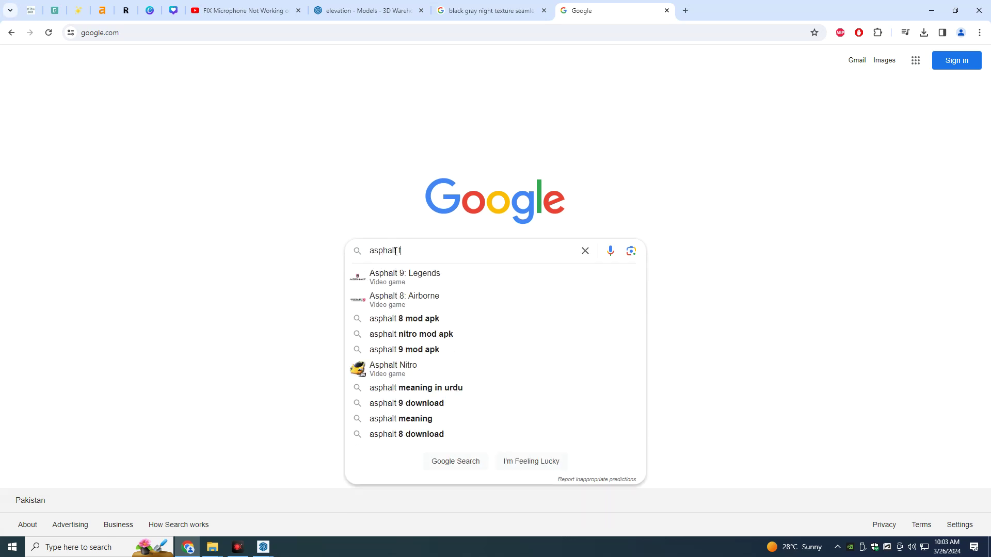
pyautogui.write('exture seamless')
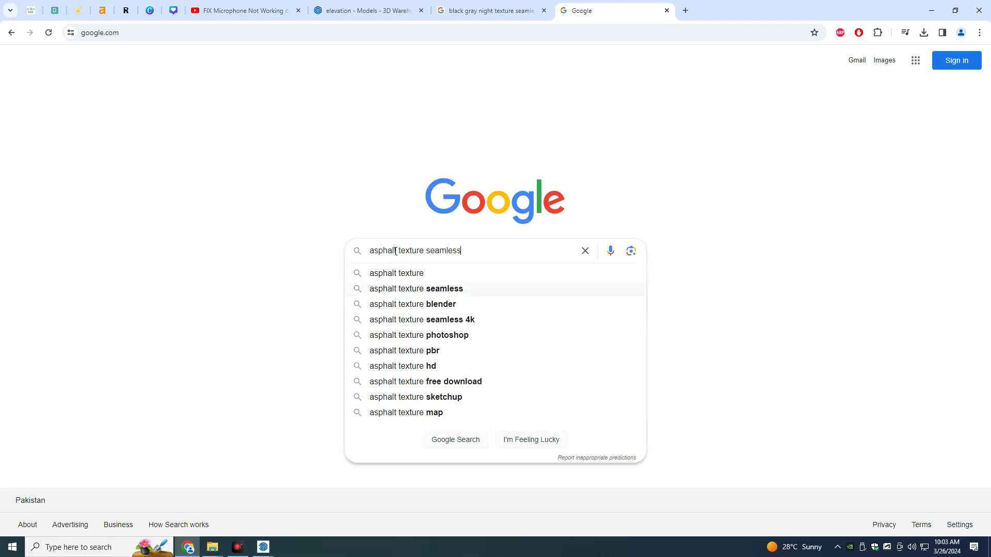
pyautogui.press('Return')
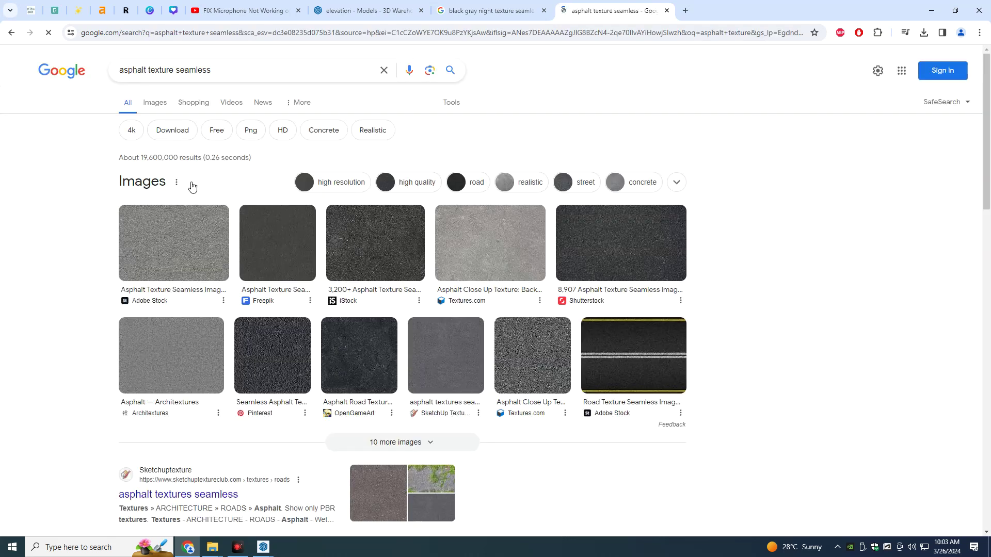
pyautogui.click(153, 179)
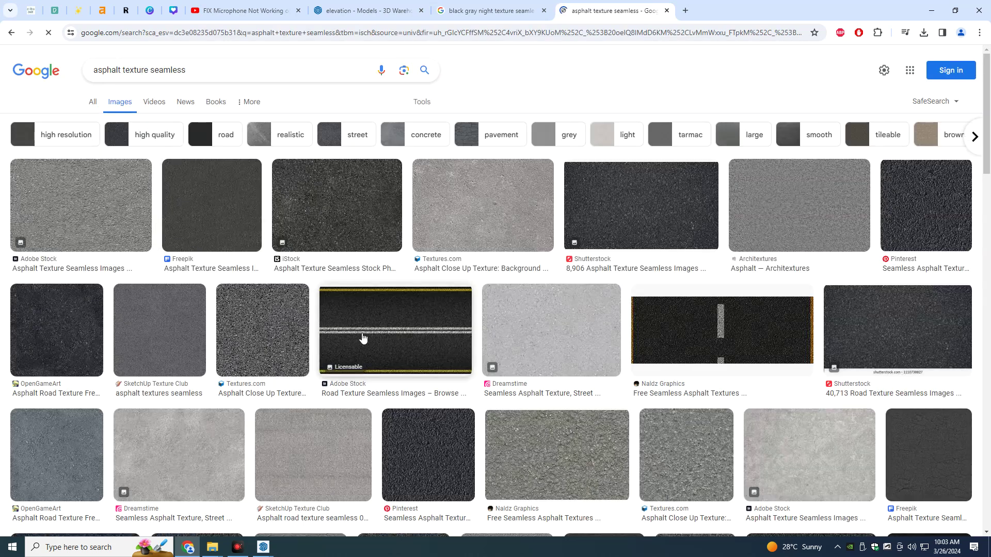
# Step: Preview several road asphalt texture results
pyautogui.click(368, 338)
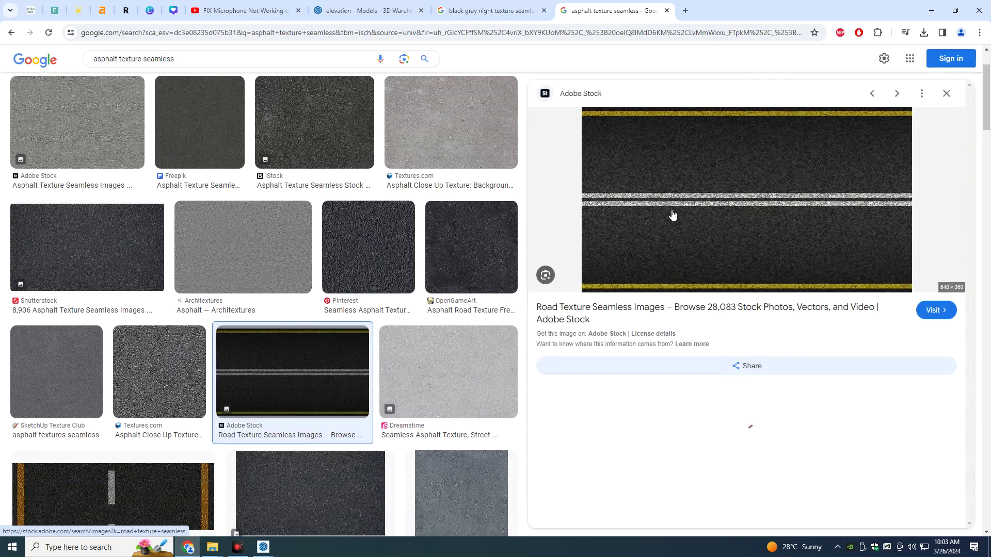
pyautogui.rightClick(673, 214)
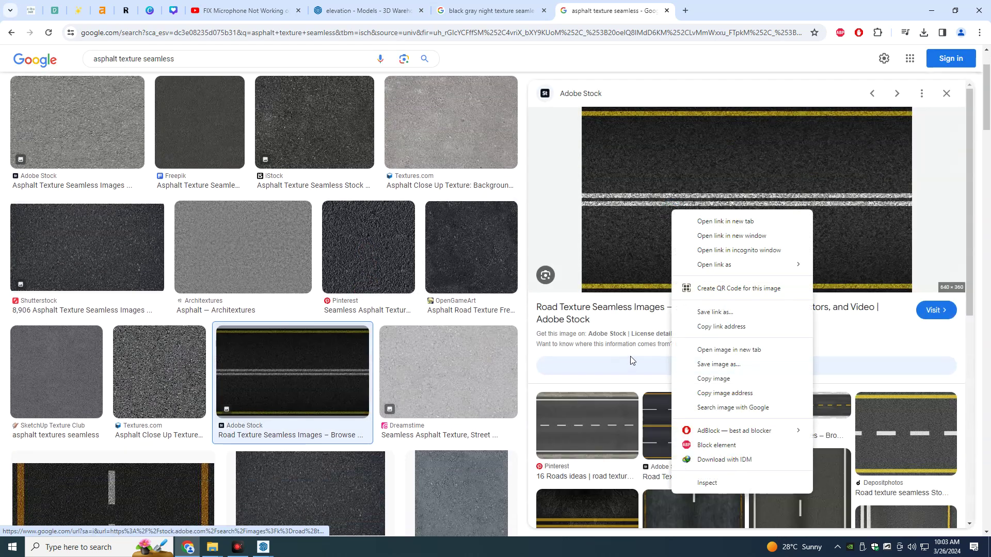
pyautogui.scroll(-2, 651, 351)
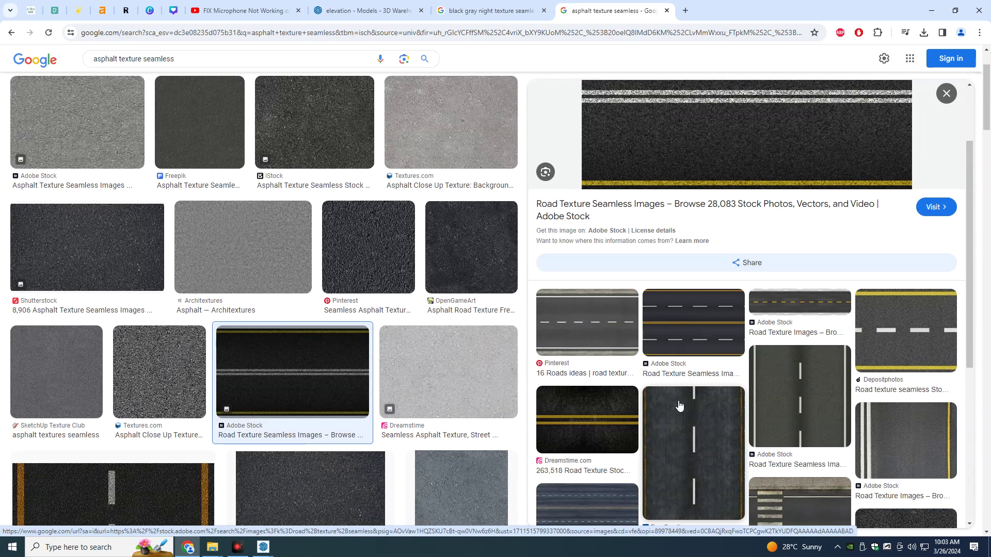
pyautogui.scroll(-2, 789, 417)
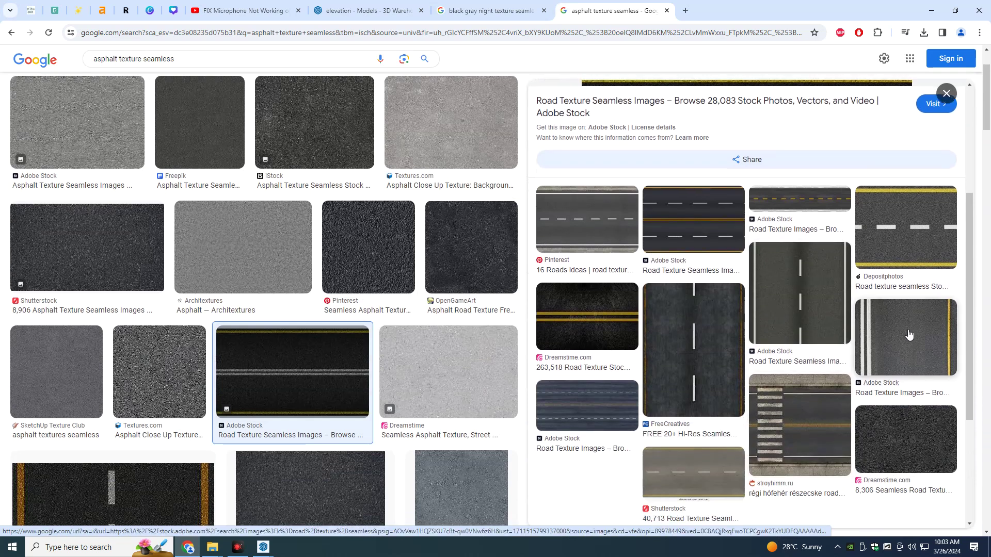
pyautogui.click(906, 336)
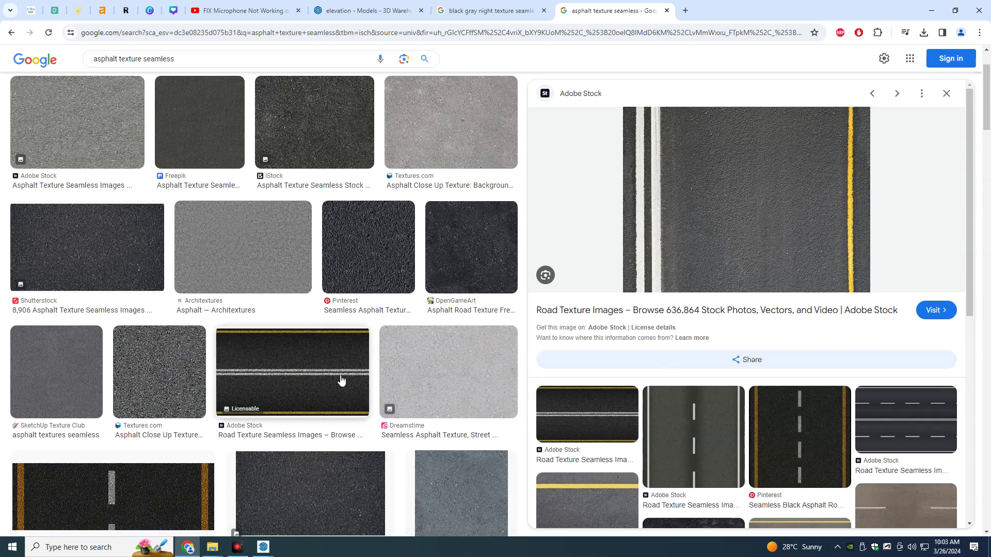
pyautogui.scroll(-3, 331, 369)
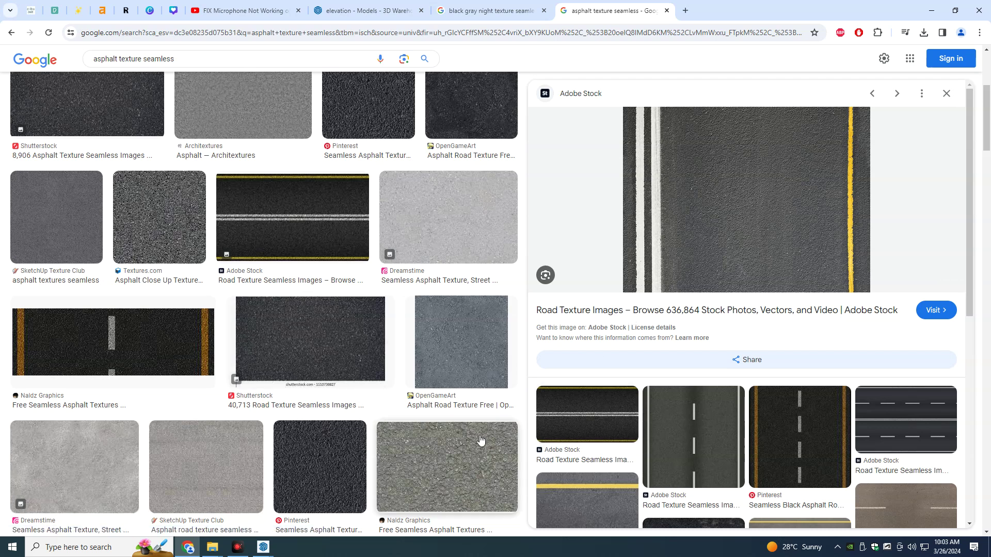
pyautogui.press('Escape')
pyautogui.scroll(5, 620, 300)
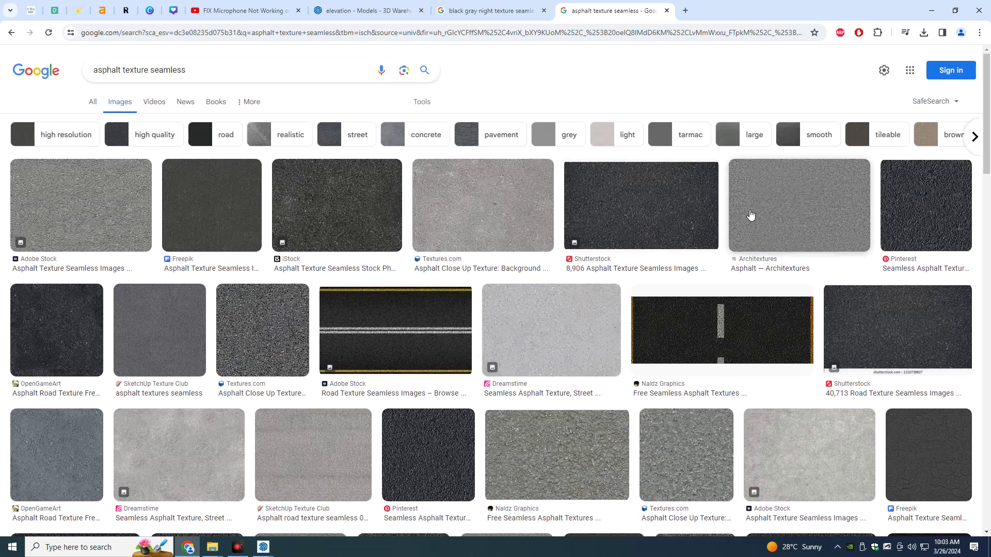
# Step: Save the gray Architextures asphalt image to the Desktop as asphalt-60ec9a4c7abd6-1200
pyautogui.click(751, 215)
pyautogui.rightClick(723, 240)
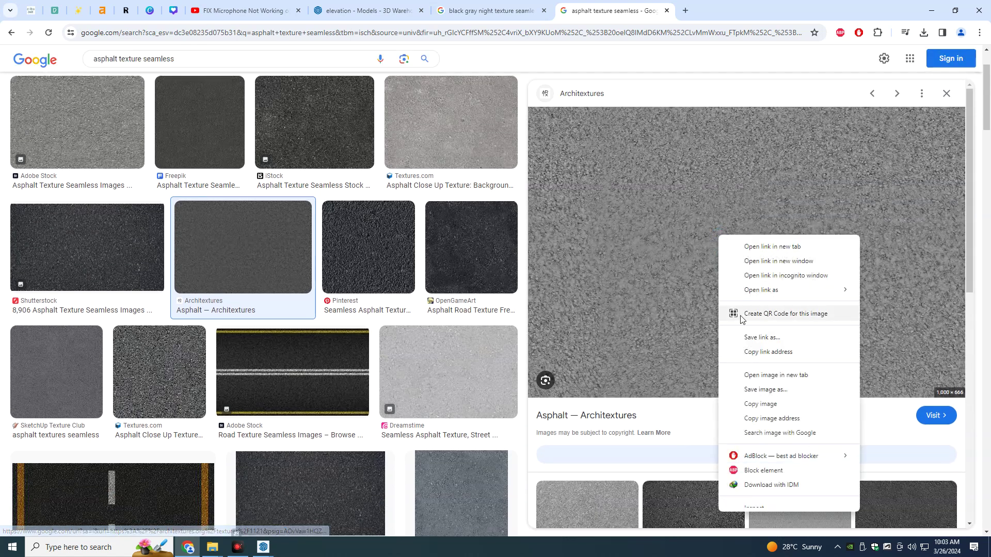
pyautogui.click(767, 390)
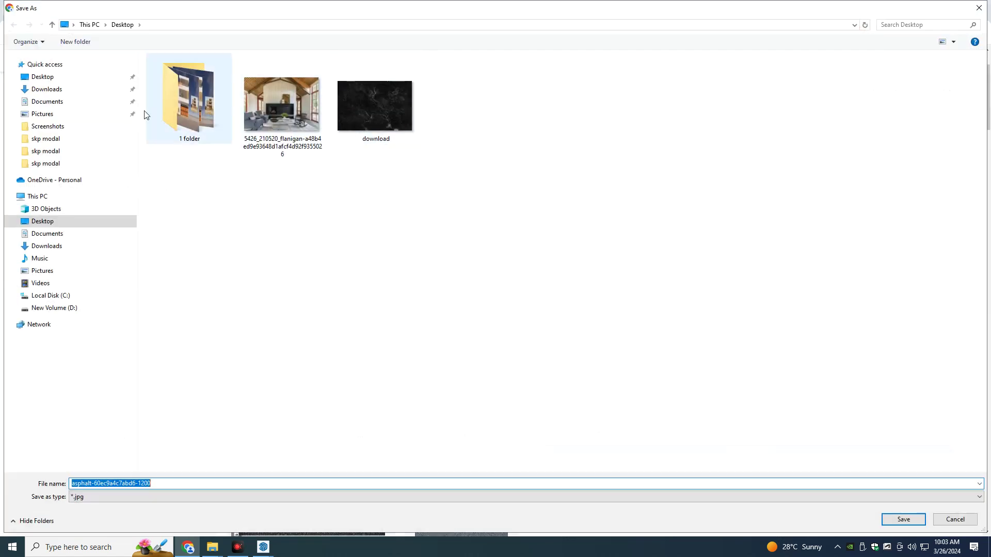
pyautogui.click(77, 77)
pyautogui.click(902, 519)
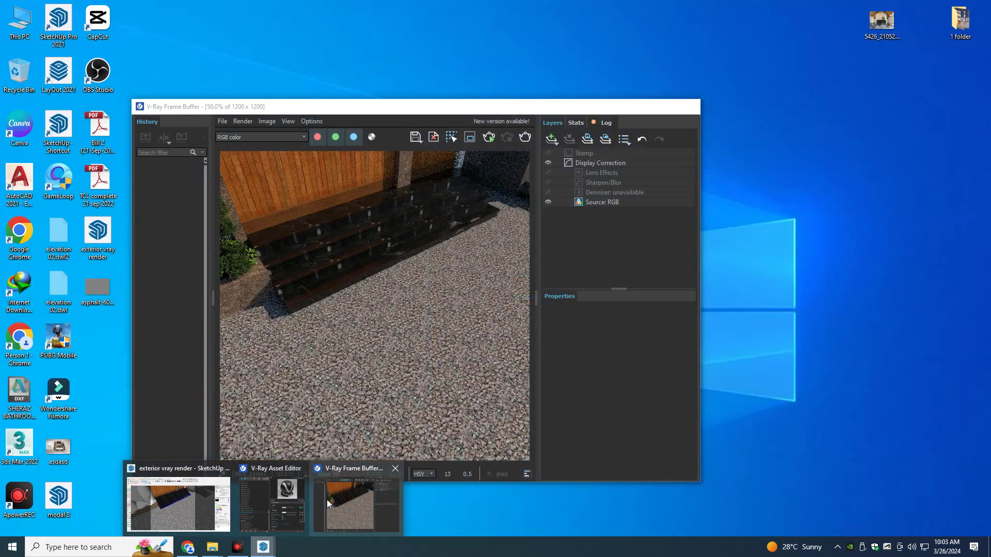
pyautogui.click(194, 503)
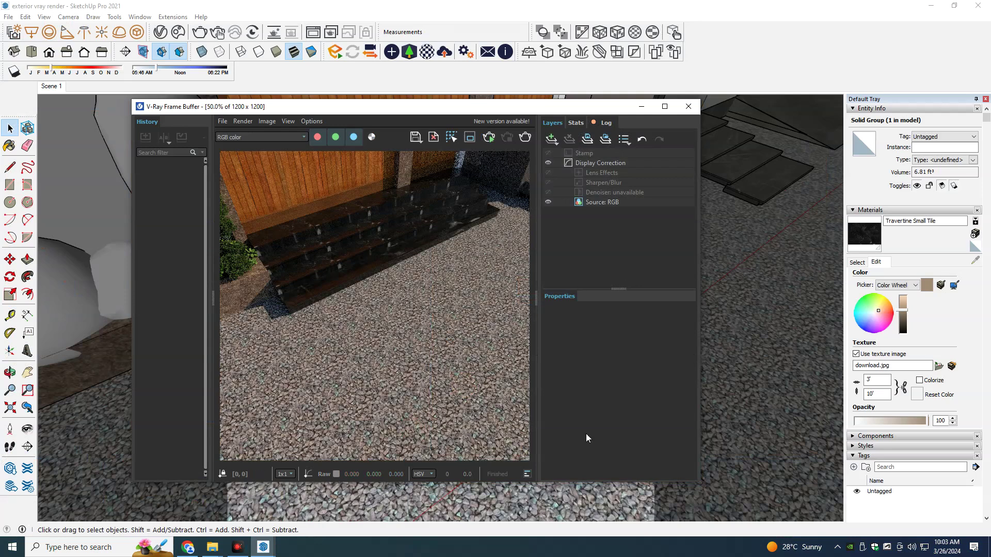
# Step: Sample the ground's Groundcover Rock Crushed 2 inch material and open it in the V-Ray Asset Editor
pyautogui.click(562, 501)
pyautogui.press('m')
pyautogui.press('b')
pyautogui.keyDown('alt'); pyautogui.click(561, 498); pyautogui.keyUp('alt')
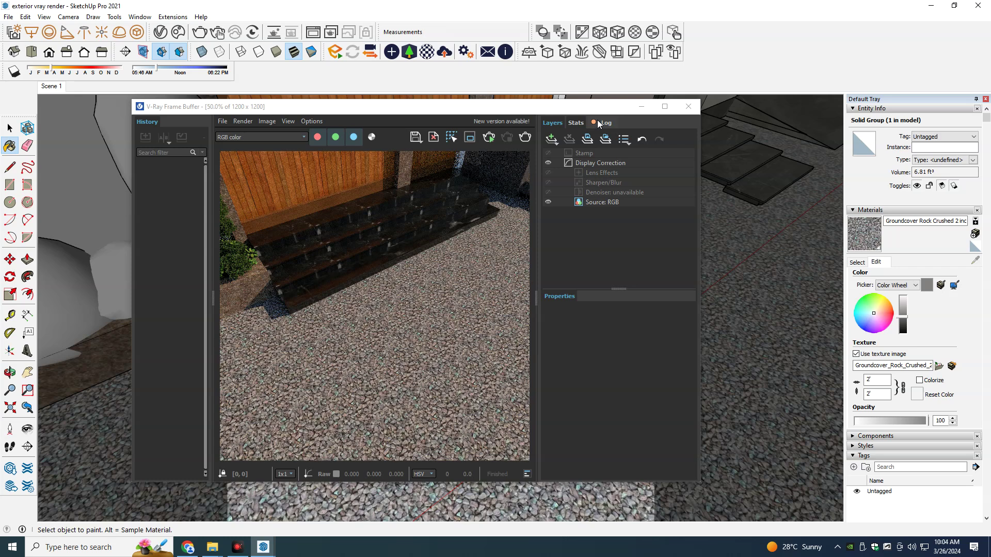
pyautogui.moveTo(587, 107); pyautogui.dragTo(540, 106)
pyautogui.click(161, 32)
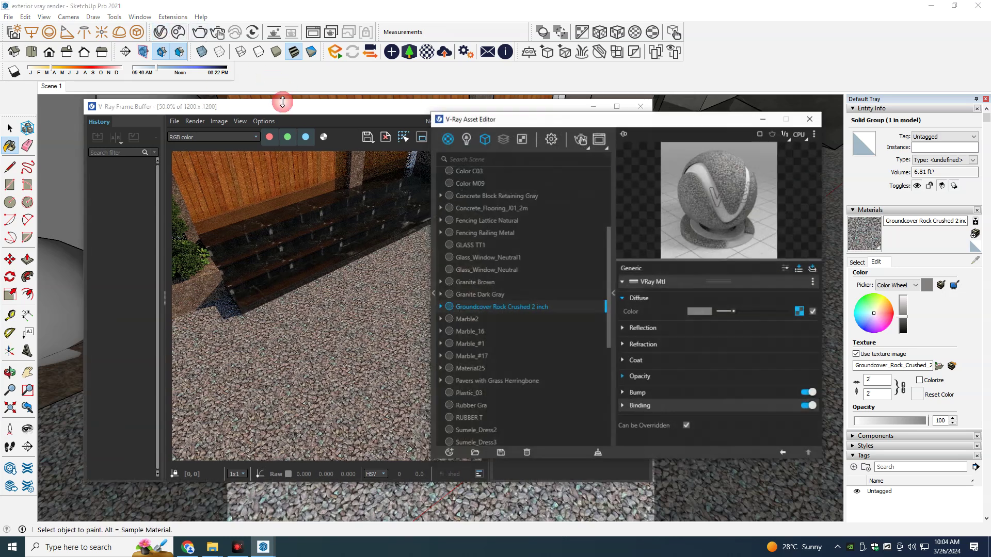
pyautogui.moveTo(643, 119); pyautogui.dragTo(723, 99)
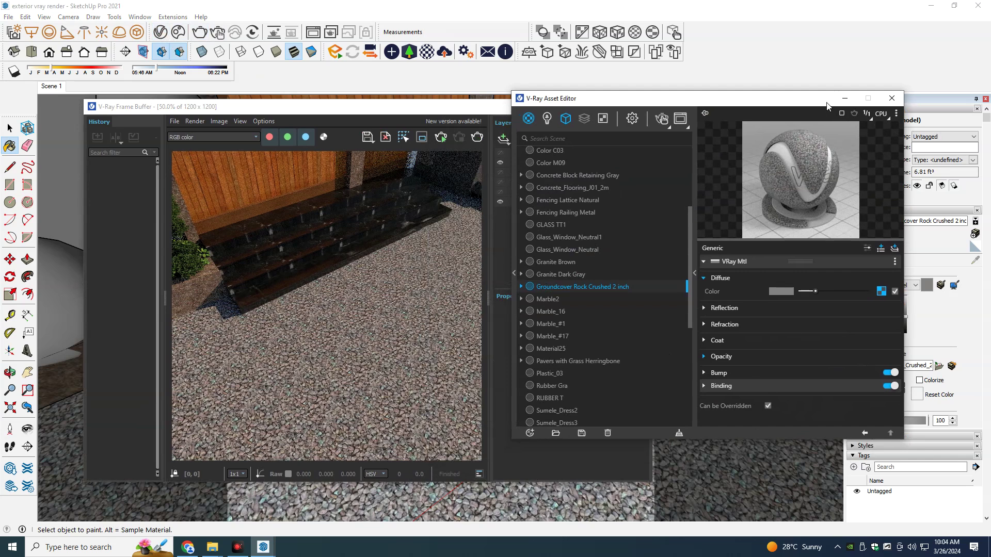
pyautogui.moveTo(815, 108); pyautogui.dragTo(700, 94)
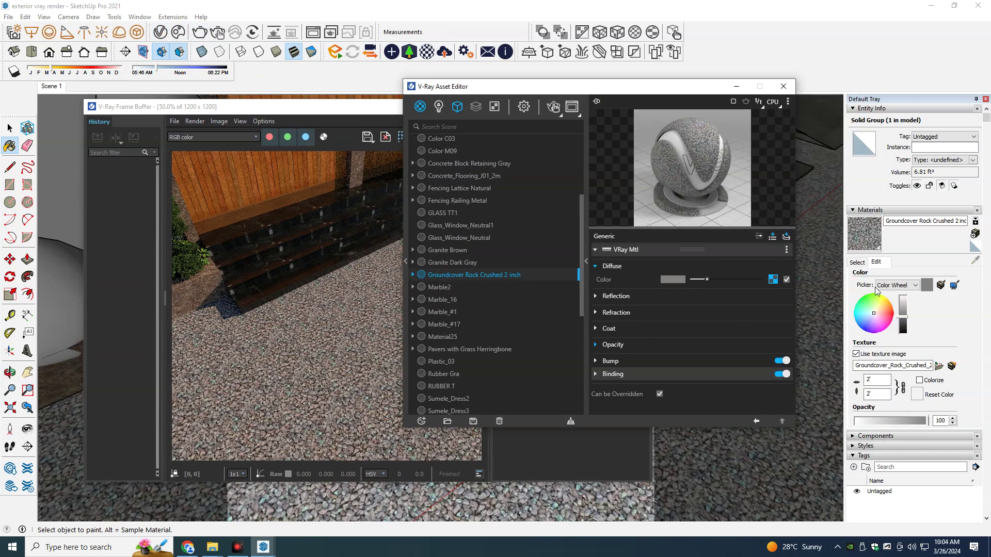
pyautogui.press('alt')
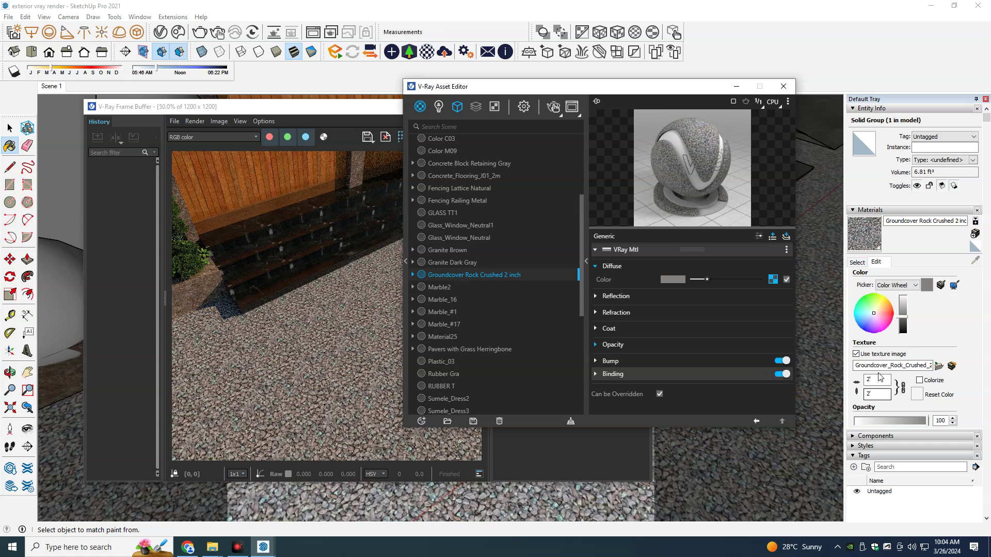
# Step: Load the asphalt image as the groundcover texture and re-render
pyautogui.click(938, 366)
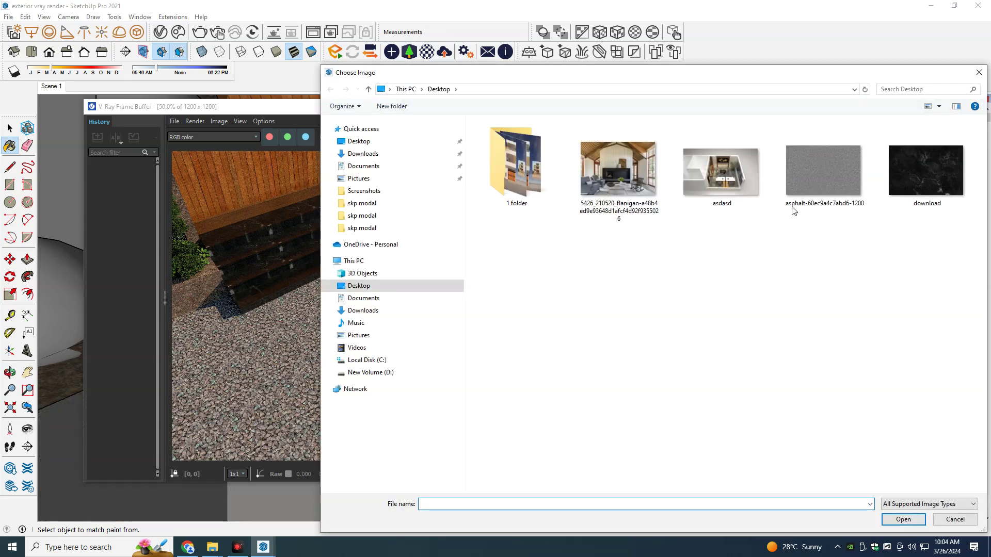
pyautogui.doubleClick(804, 193)
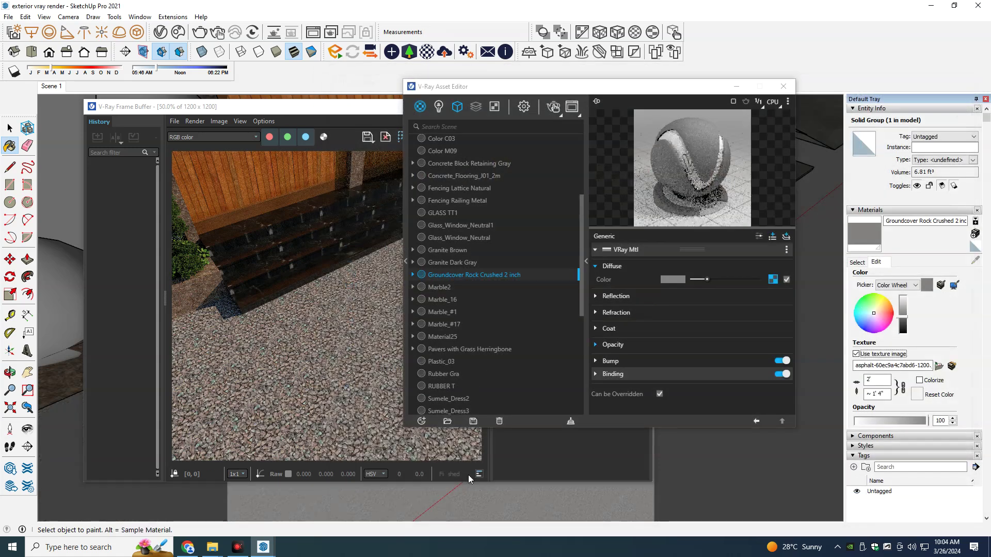
pyautogui.click(358, 286)
pyautogui.click(440, 137)
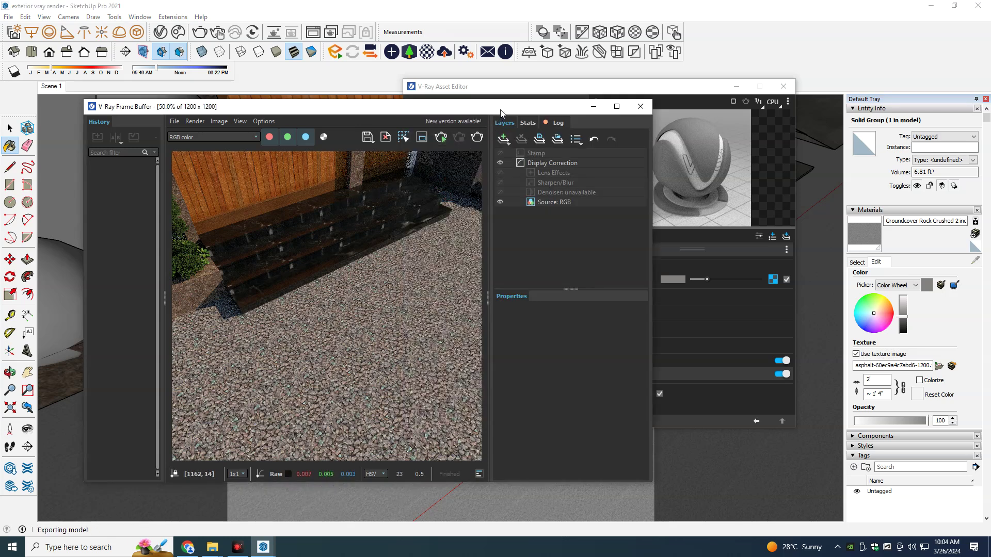
pyautogui.moveTo(499, 111); pyautogui.dragTo(479, 109)
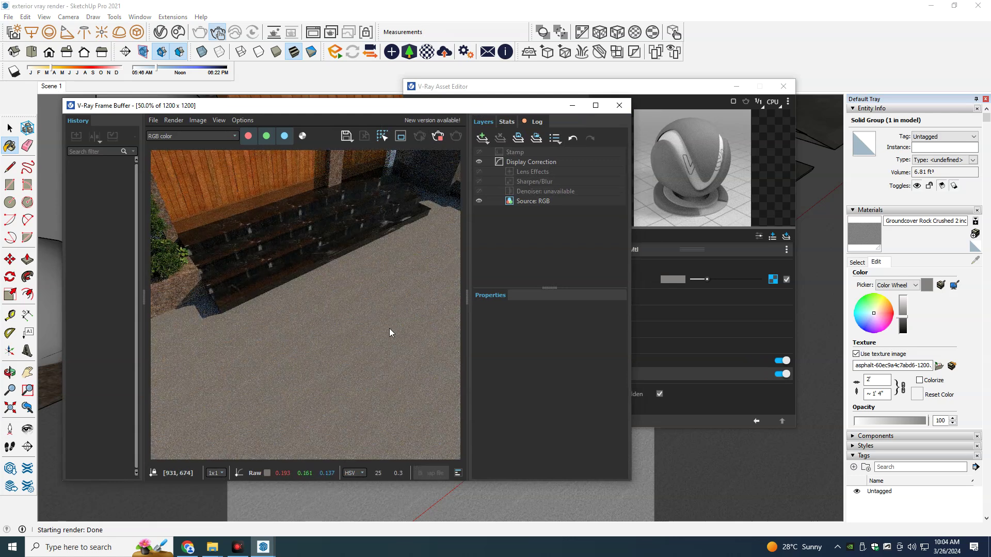
pyautogui.scroll(2, 313, 370)
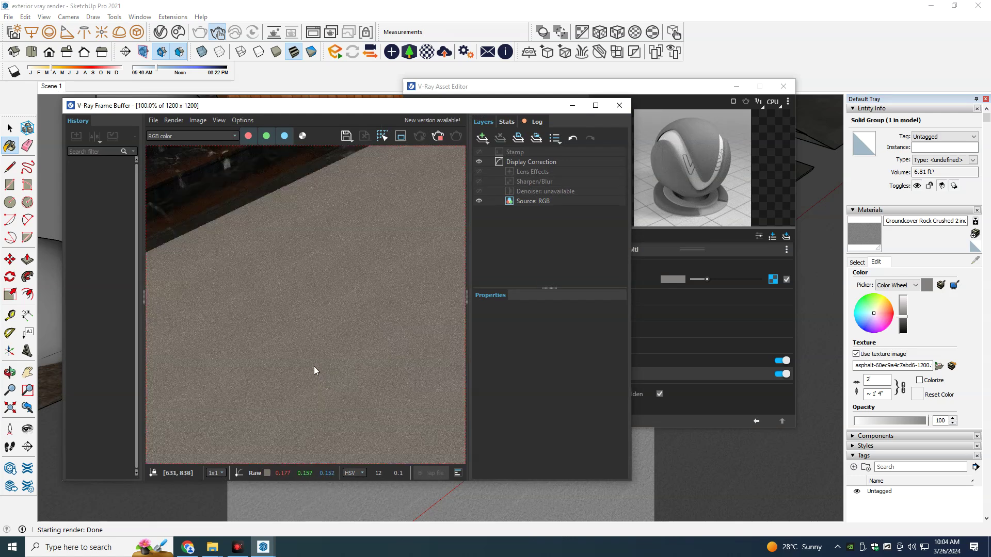
# Step: Set the texture width to 10', close the Asset Editor, and orbit toward the steps
pyautogui.click(876, 380)
pyautogui.write("10'")
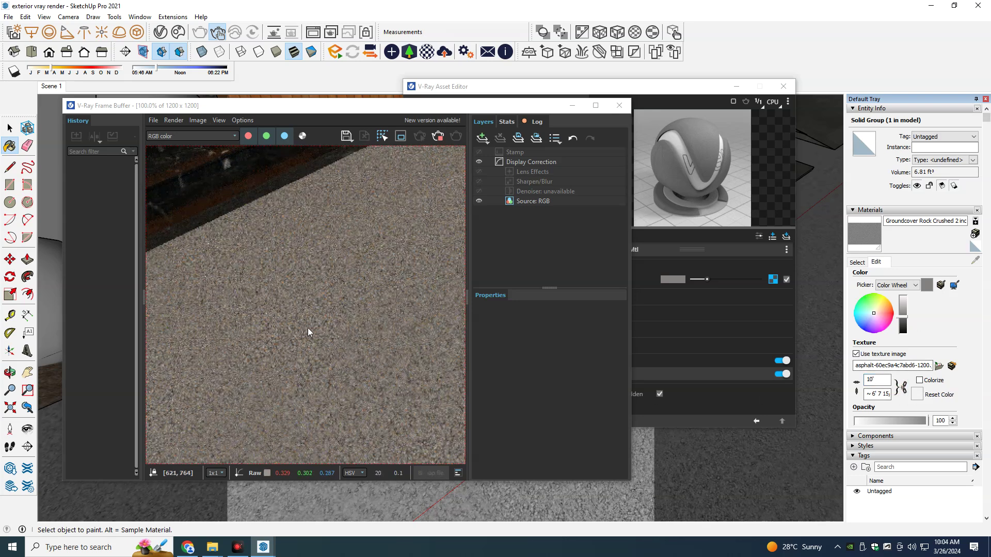
pyautogui.scroll(-2, 345, 325)
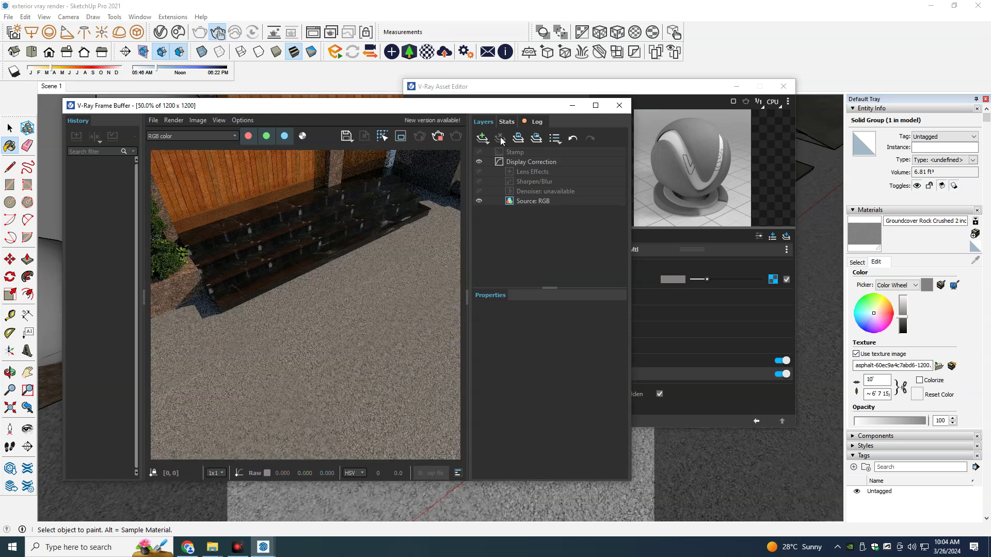
pyautogui.moveTo(527, 108); pyautogui.dragTo(673, 294)
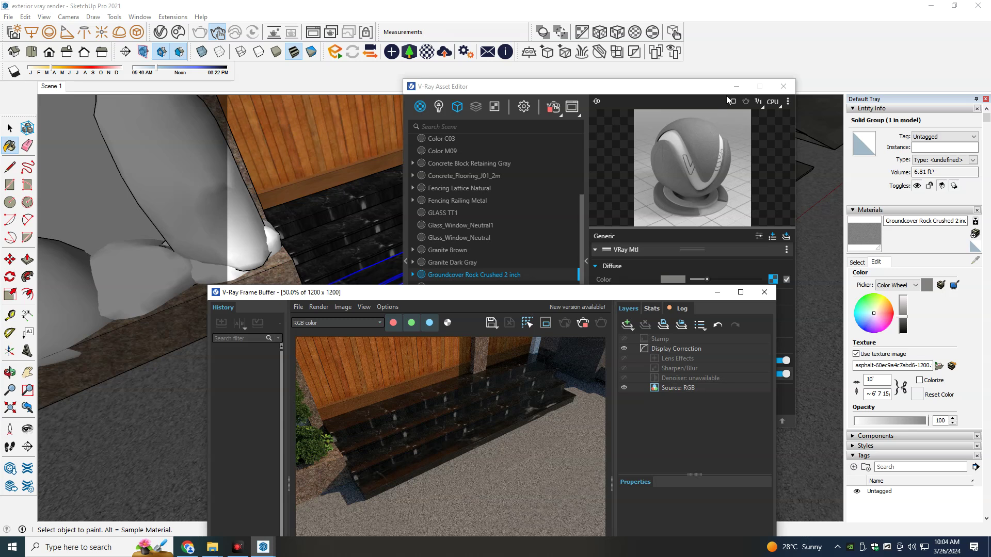
pyautogui.click(783, 86)
pyautogui.moveTo(707, 292); pyautogui.dragTo(927, 128)
pyautogui.moveTo(364, 289)
pyautogui.mouseDown(button='middle')
pyautogui.moveTo(354, 276)
pyautogui.moveTo(281, 355)
pyautogui.moveTo(331, 340)
pyautogui.mouseUp(button='middle')
pyautogui.press('space')
# Step: Sample the window frame's orange Color C03 material, then return to the asphalt results in Chrome
pyautogui.scroll(2, 346, 341)
pyautogui.scroll(2, 346, 341)
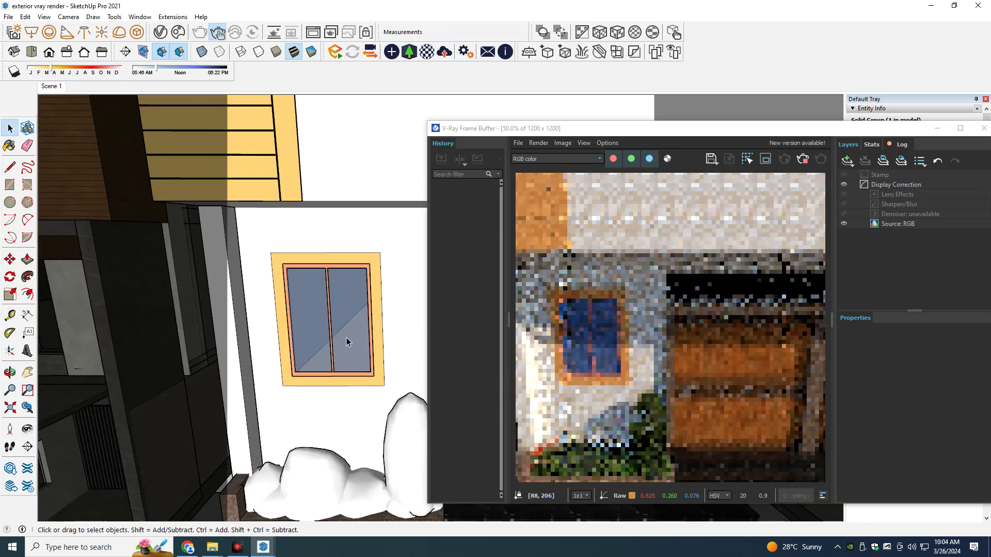
pyautogui.press('b')
pyautogui.keyDown('alt'); pyautogui.click(376, 320); pyautogui.keyUp('alt')
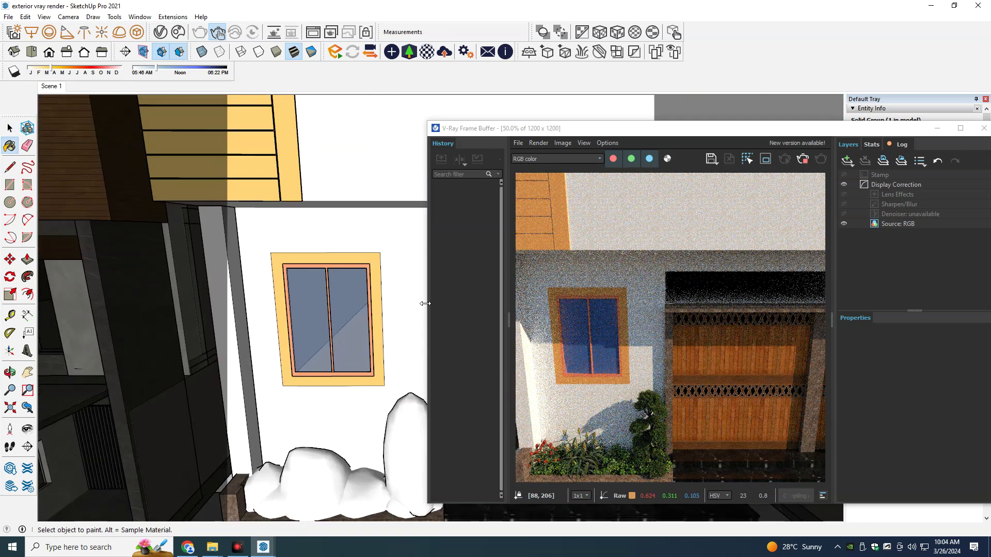
pyautogui.moveTo(665, 132)
pyautogui.mouseDown()
pyautogui.moveTo(468, 75)
pyautogui.moveTo(458, 84)
pyautogui.mouseUp()
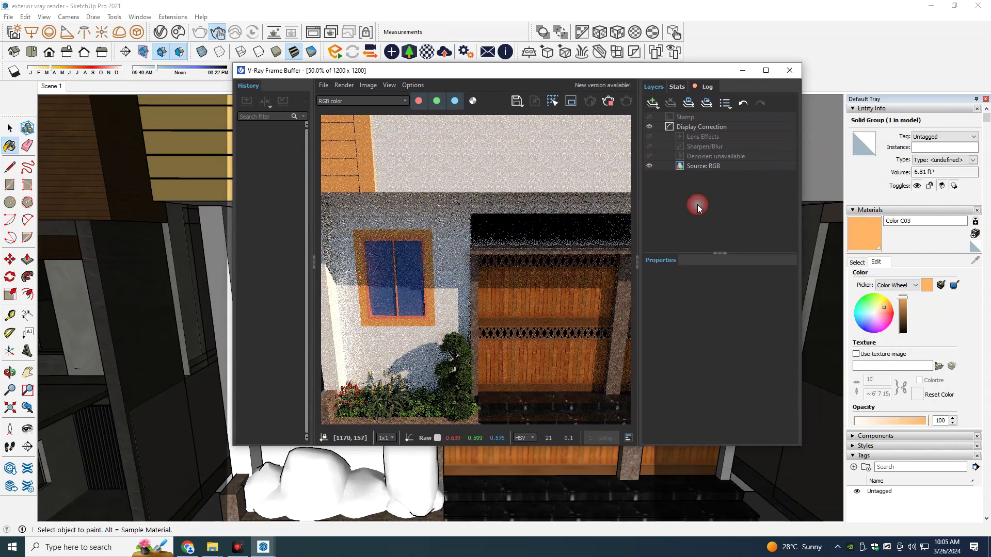
pyautogui.moveTo(521, 84); pyautogui.dragTo(486, 129)
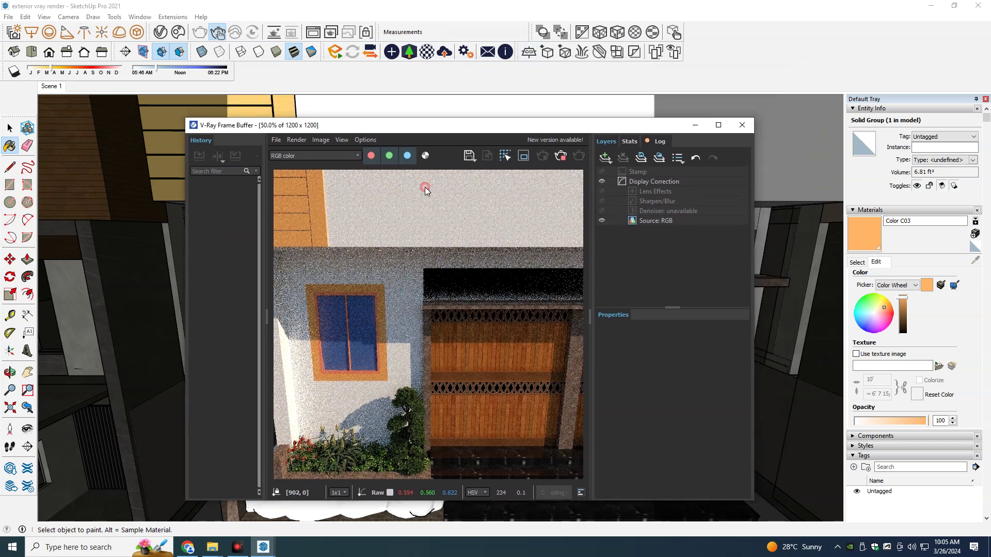
pyautogui.click(191, 551)
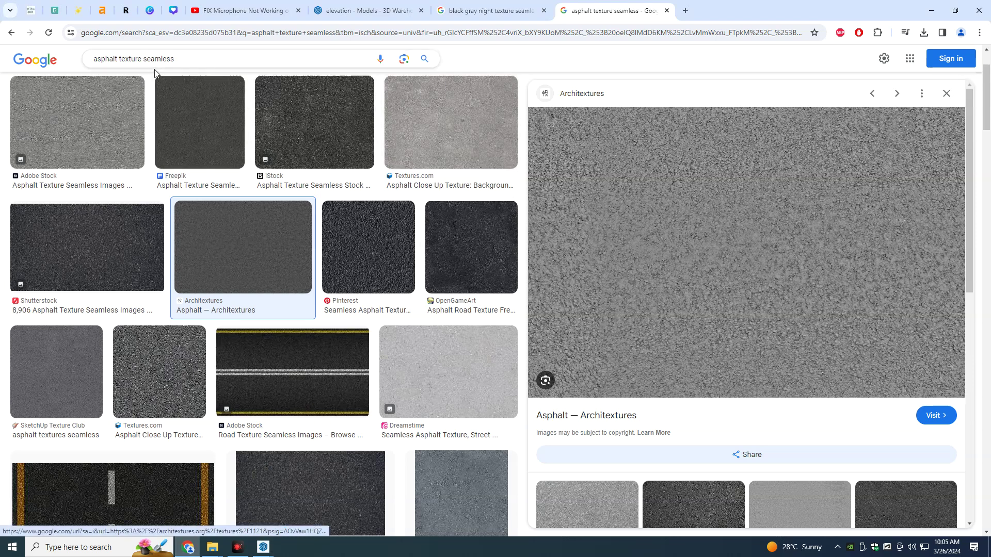
# Step: Change the image search to 'plaster gray texture seamless'
pyautogui.click(121, 57)
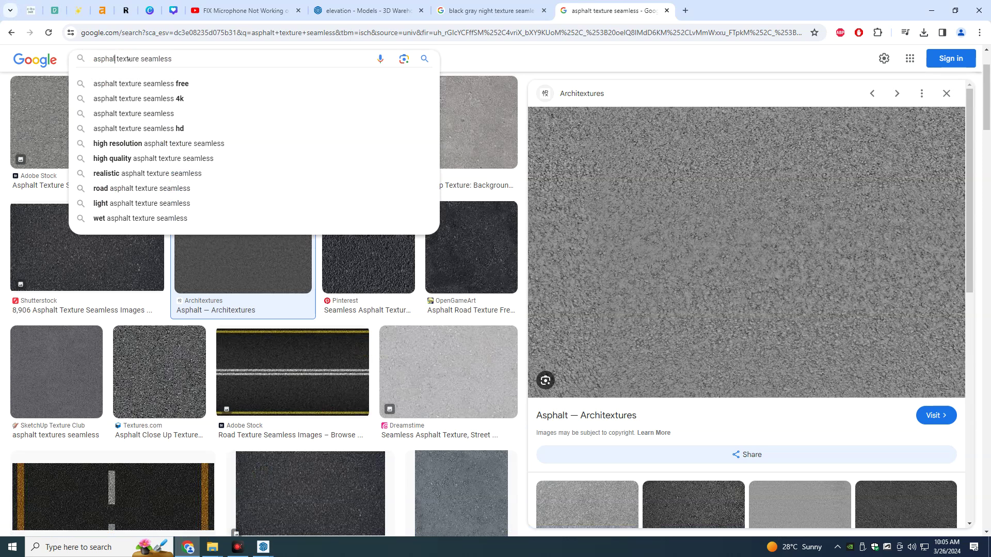
pyautogui.press('BackSpace')
pyautogui.press('BackSpace')
pyautogui.press('BackSpace')
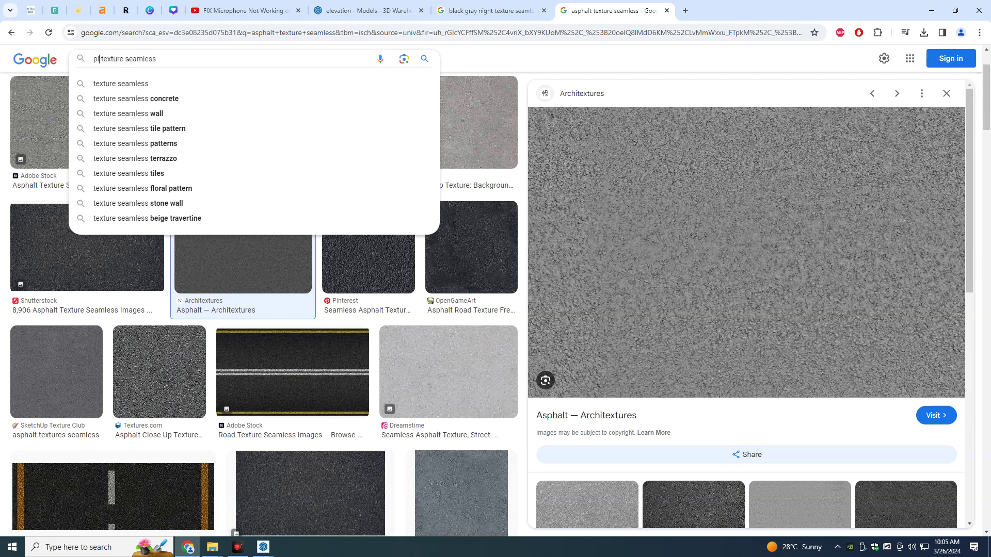
pyautogui.write('aste')
pyautogui.write('r gray')
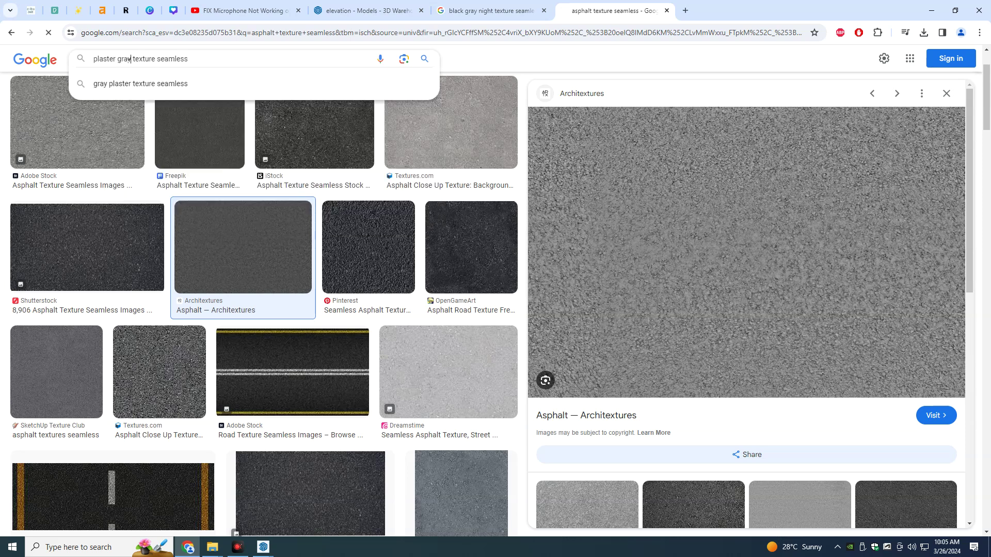
pyautogui.press('Return')
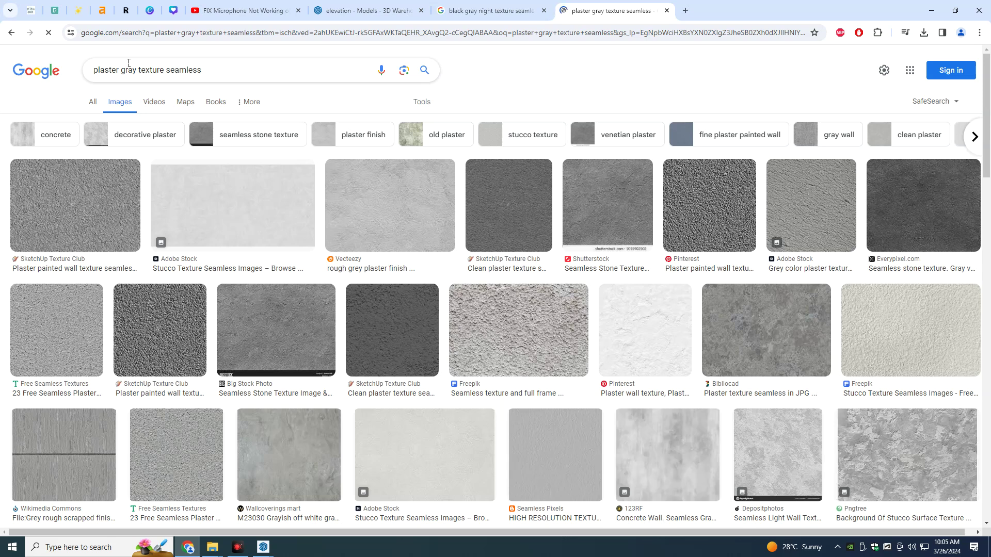
# Step: Save the Pinterest painted-plaster texture image to the Desktop as a jpg
pyautogui.click(176, 336)
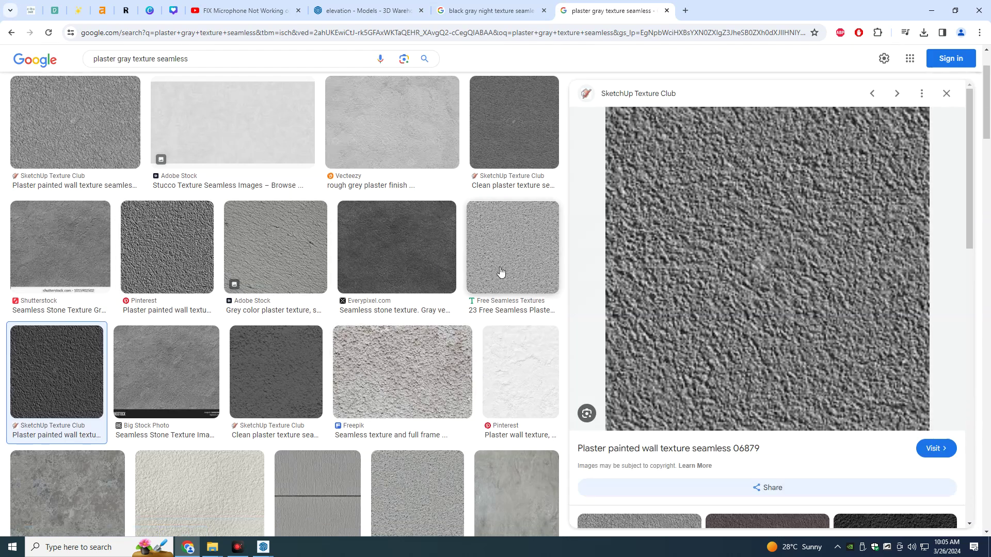
pyautogui.click(186, 254)
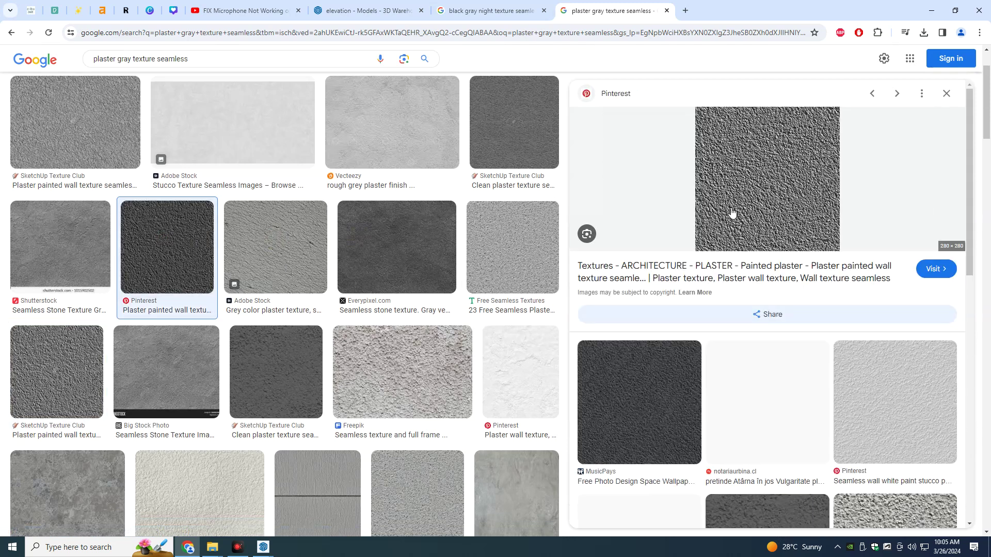
pyautogui.rightClick(753, 195)
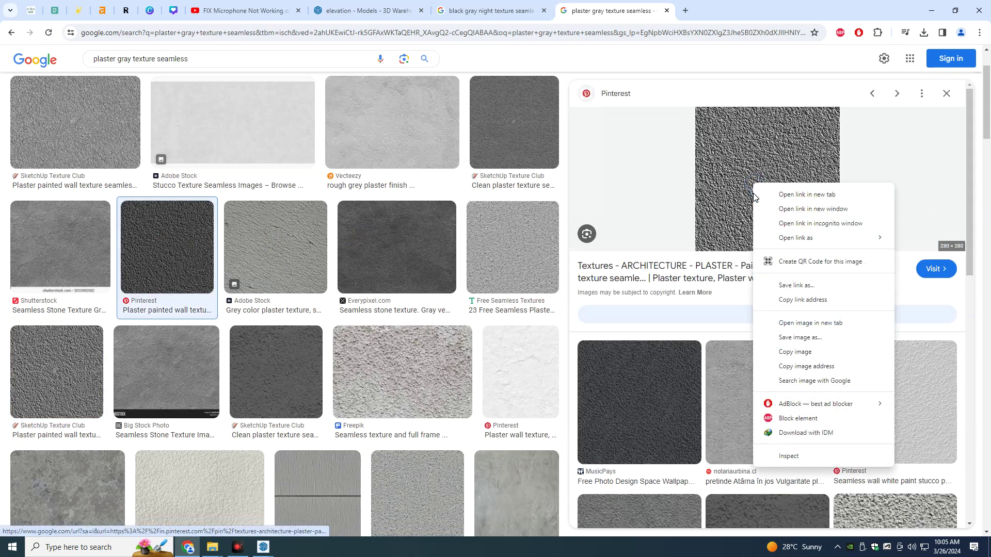
pyautogui.click(801, 338)
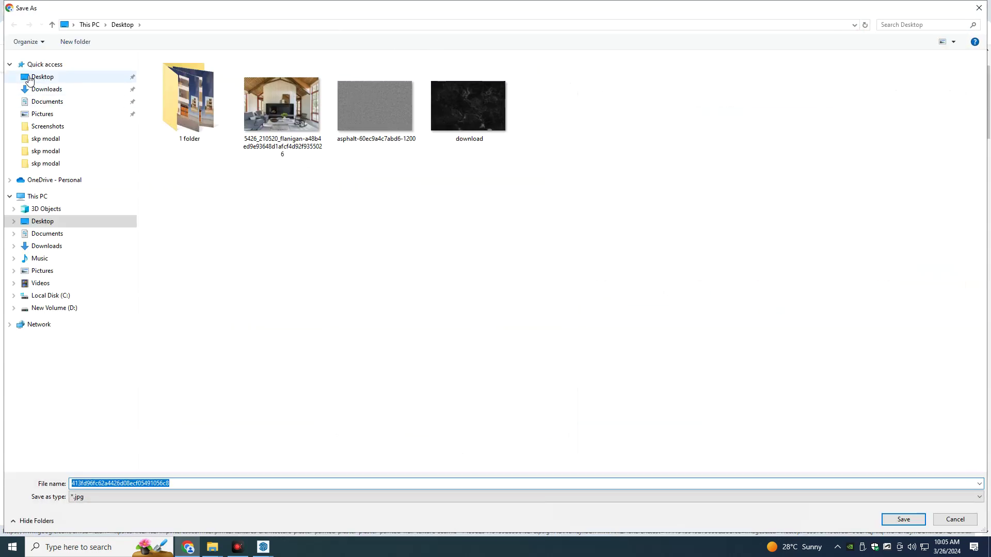
pyautogui.click(883, 519)
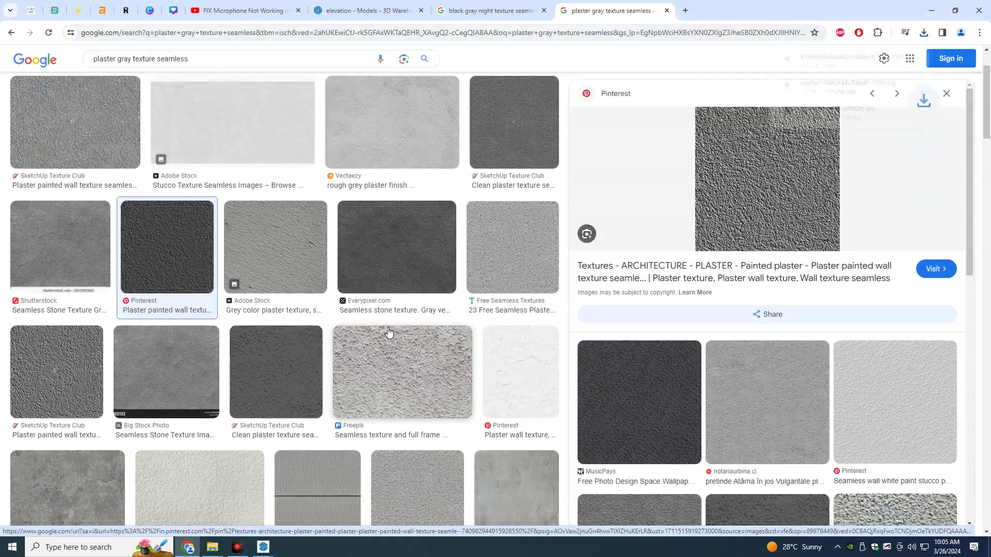
pyautogui.moveTo(263, 547)
pyautogui.click(210, 501)
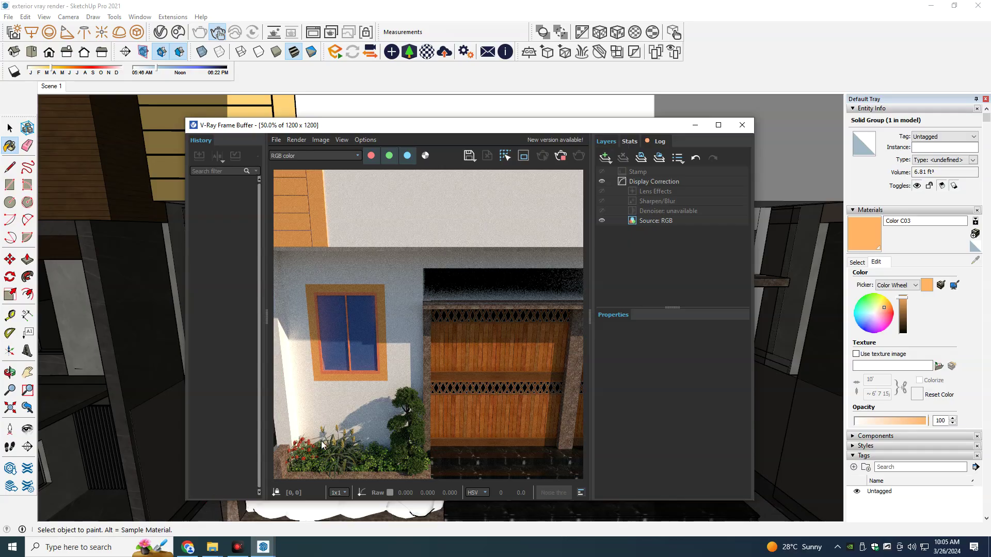
# Step: Apply the downloaded plaster jpg as Color C03's texture, tiled at 2' by 2'
pyautogui.click(857, 354)
pyautogui.doubleClick(594, 198)
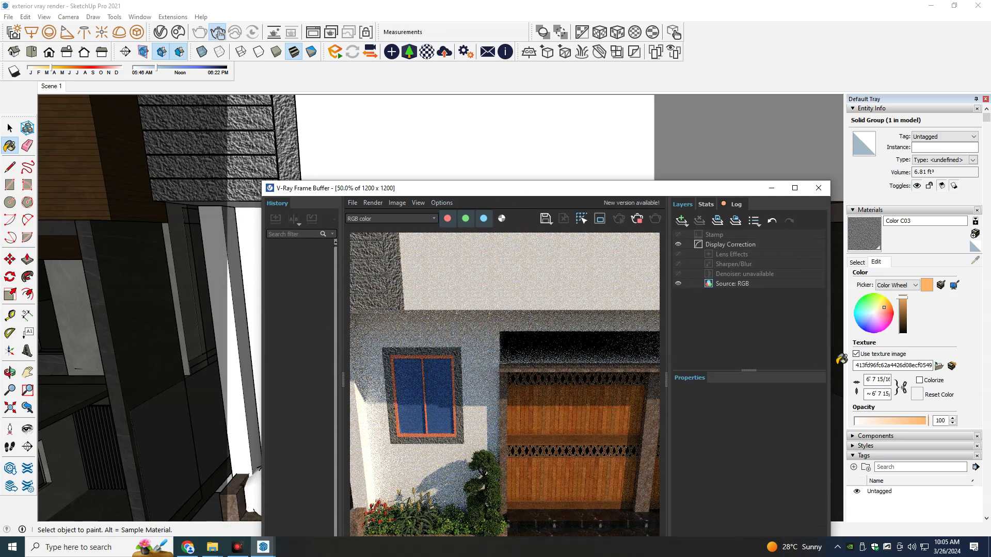
pyautogui.doubleClick(878, 379)
pyautogui.write("2'")
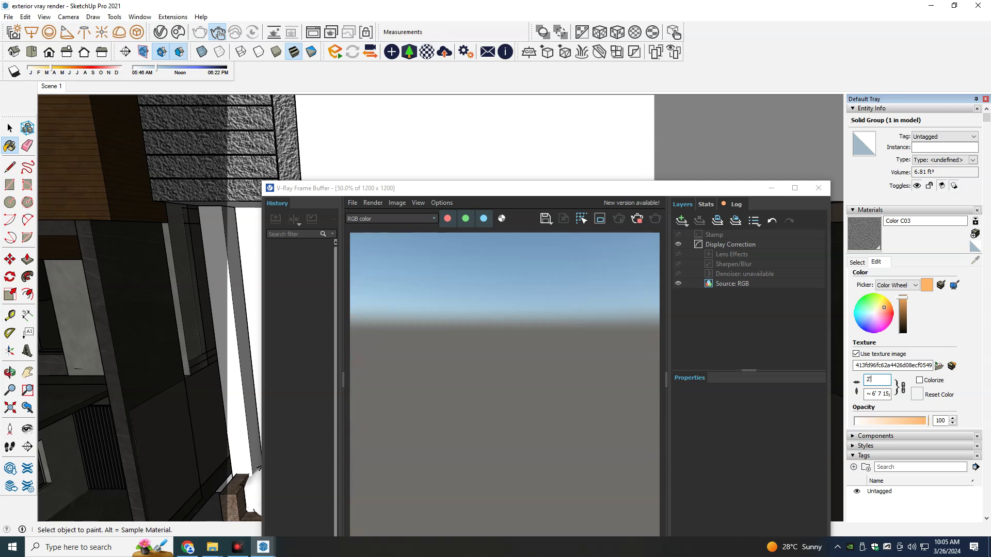
pyautogui.press('Return')
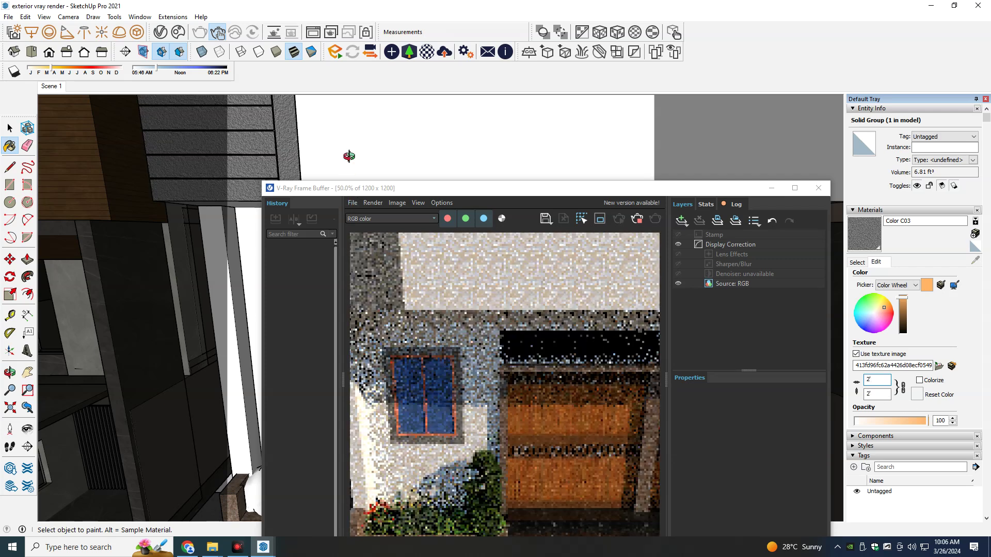
pyautogui.moveTo(334, 150); pyautogui.dragTo(427, 150, button='middle')
pyautogui.press('space')
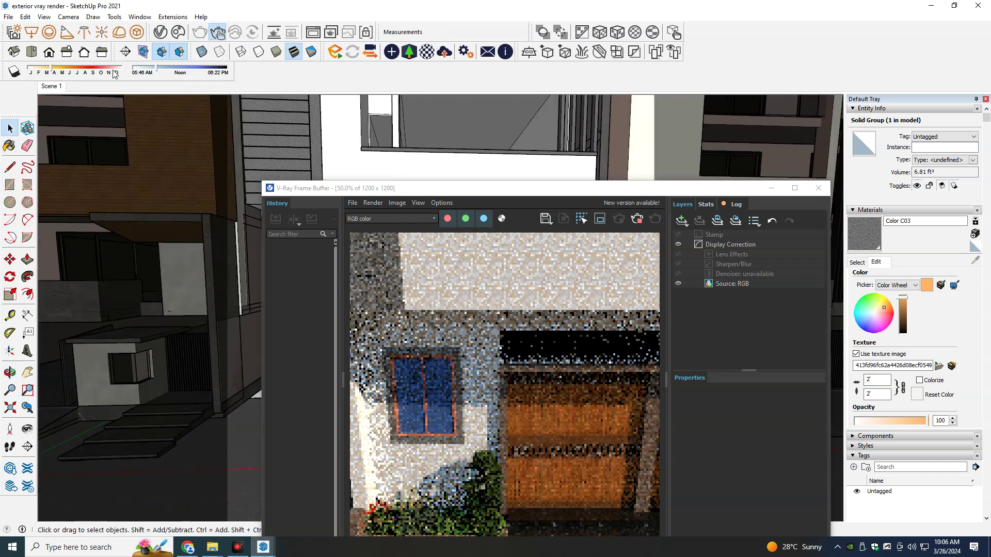
pyautogui.click(56, 87)
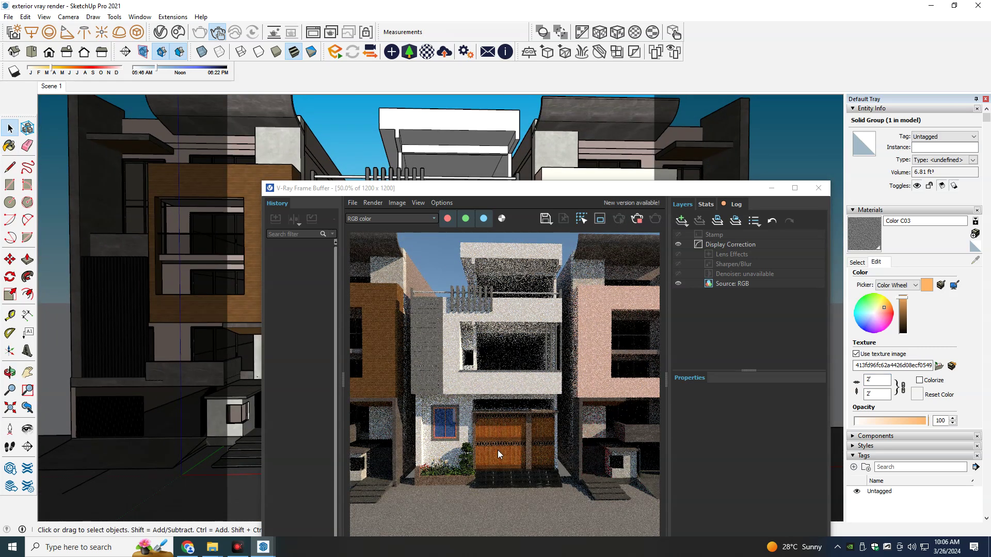
# Step: Inspect the plastered facade render in the Frame Buffer, then move it to the upper right
pyautogui.scroll(3, 475, 301)
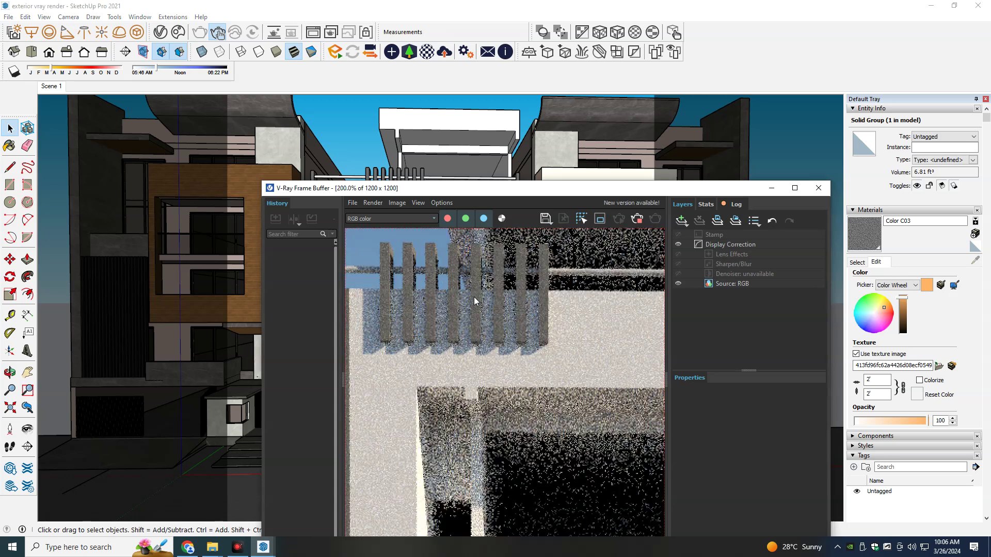
pyautogui.scroll(-2, 529, 451)
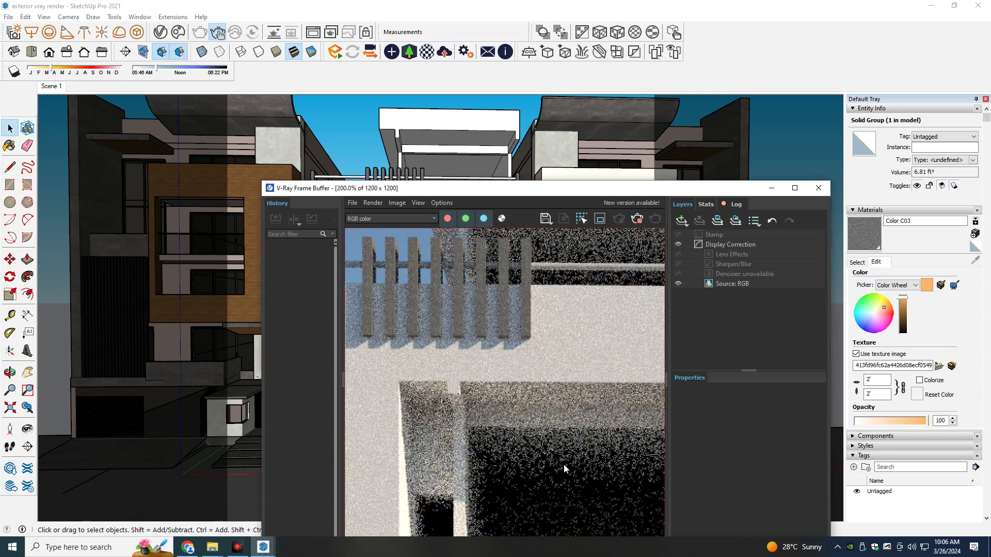
pyautogui.scroll(-1, 563, 465)
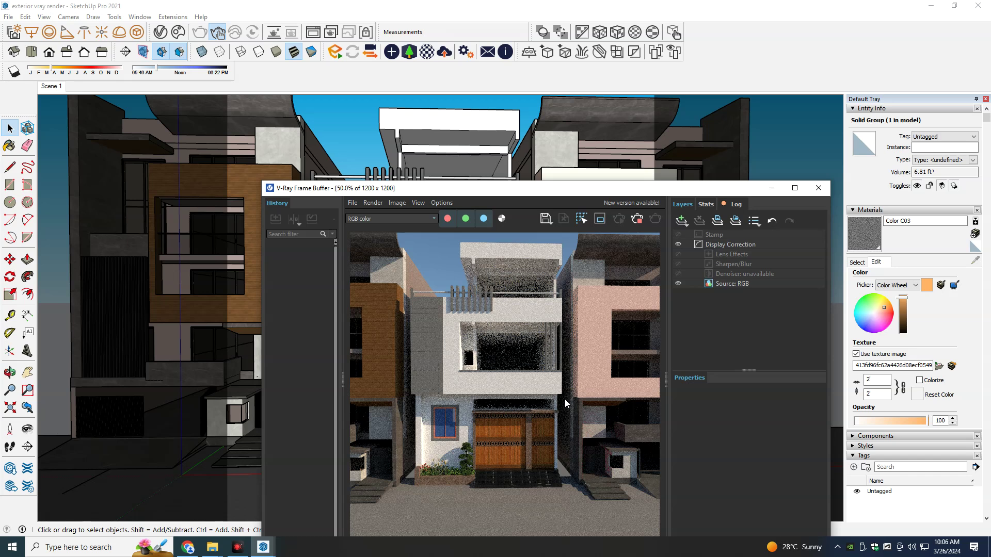
pyautogui.scroll(1, 531, 357)
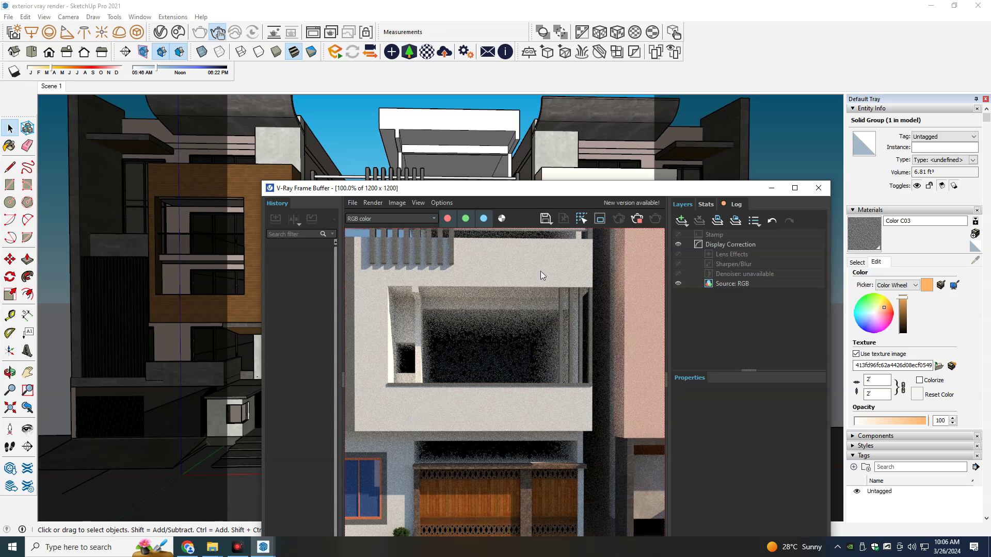
pyautogui.scroll(-1, 490, 345)
pyautogui.scroll(-1, 488, 346)
pyautogui.scroll(1, 474, 338)
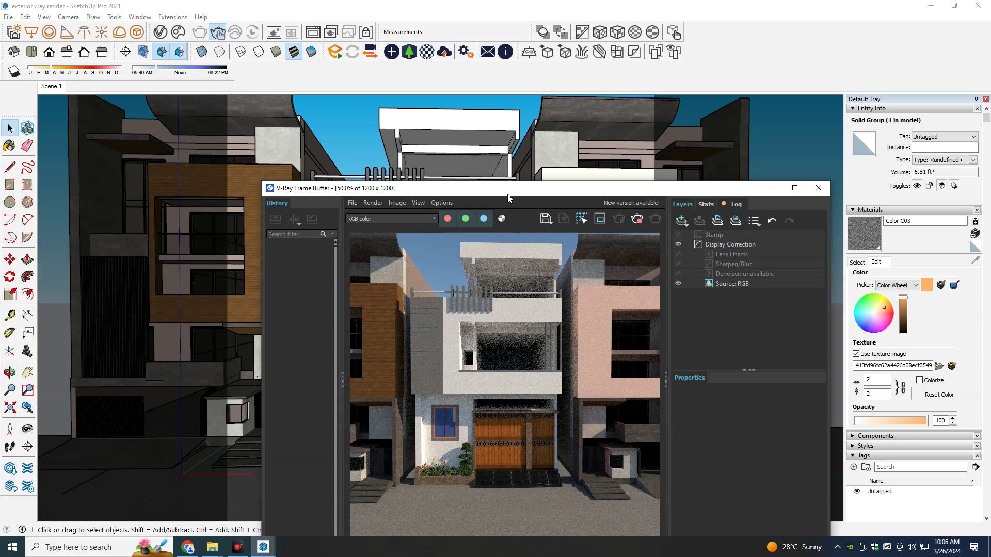
pyautogui.moveTo(507, 196); pyautogui.dragTo(664, 84)
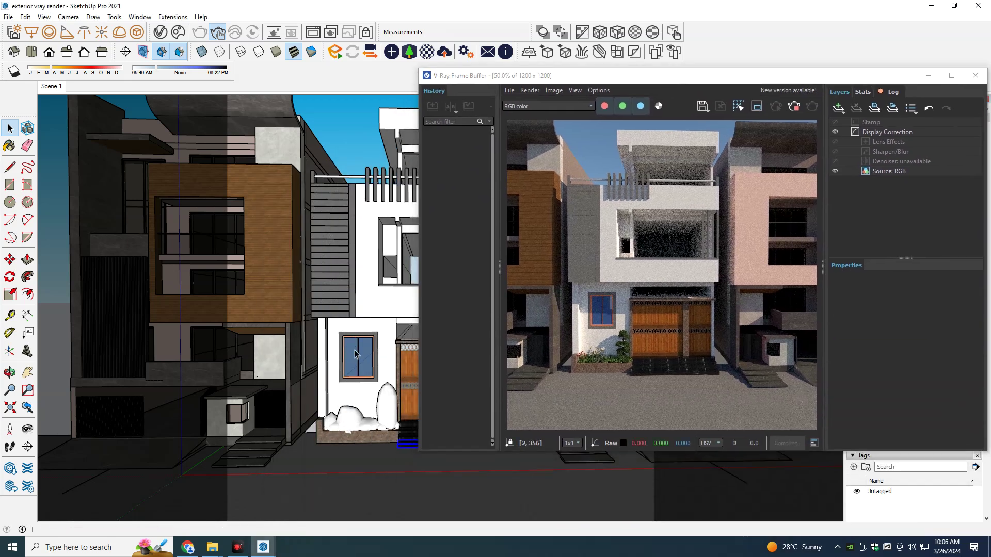
pyautogui.press('b')
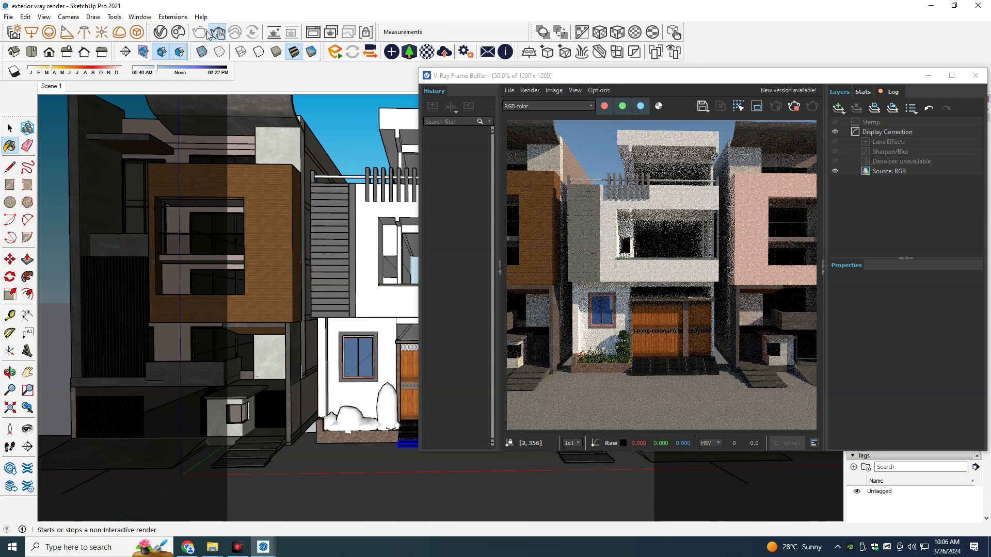
# Step: In the V-Ray Asset Editor, set Translucent Glass Blue's diffuse colour to black
pyautogui.click(160, 32)
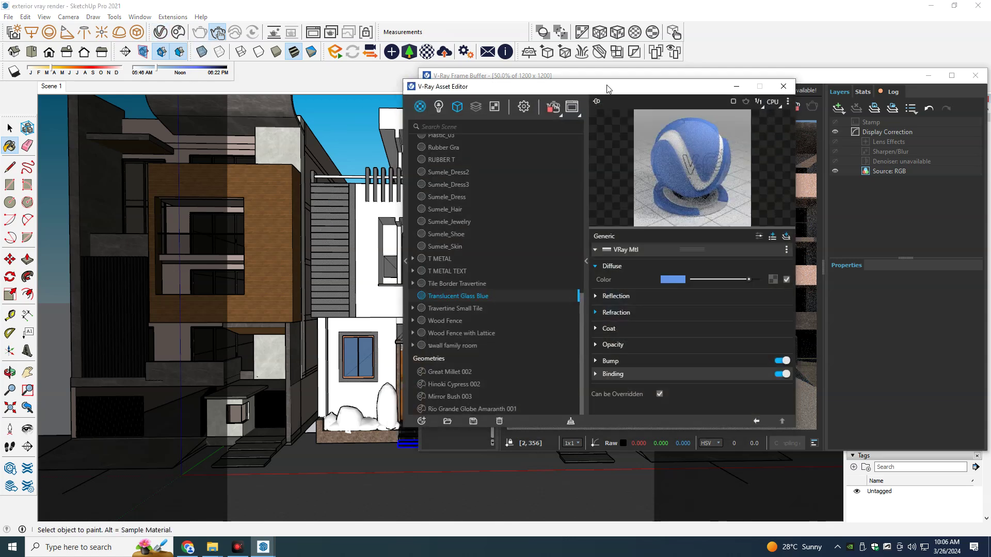
pyautogui.moveTo(607, 89); pyautogui.dragTo(309, 88)
pyautogui.click(383, 281)
pyautogui.moveTo(394, 287); pyautogui.dragTo(468, 330)
pyautogui.click(648, 185)
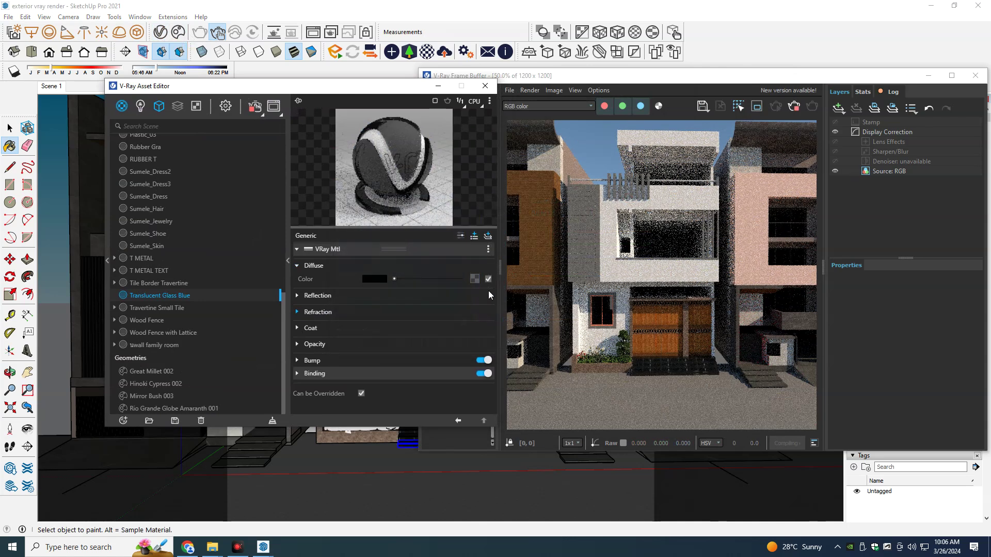
# Step: Give it white reflection, 0.5 glossiness, and Fresnel with reflection IOR 3
pyautogui.click(362, 297)
pyautogui.moveTo(395, 309); pyautogui.dragTo(457, 308)
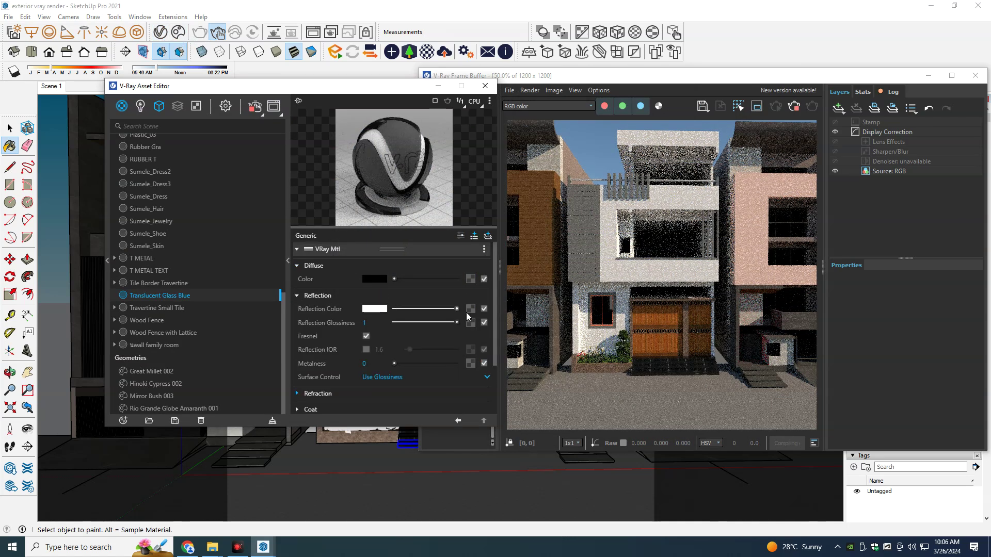
pyautogui.click(366, 337)
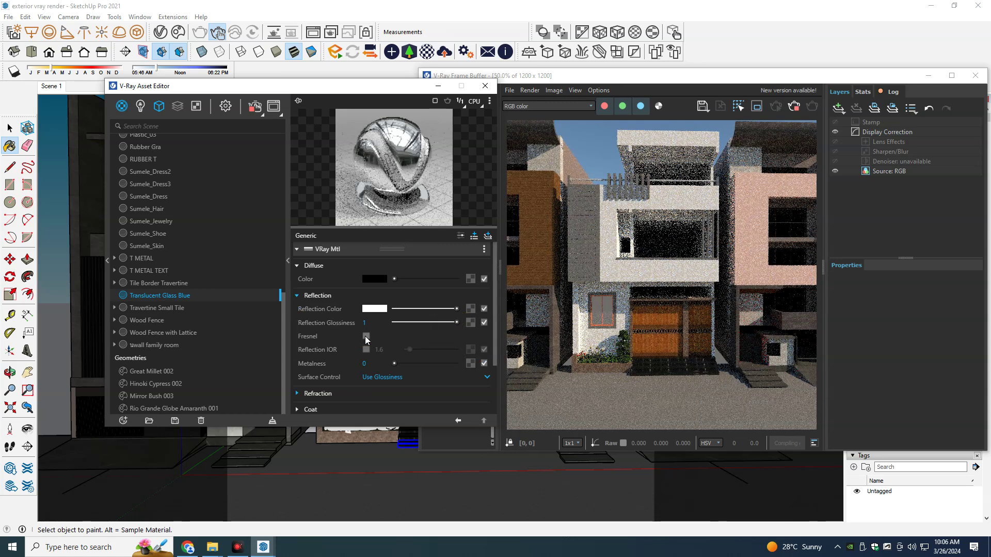
pyautogui.moveTo(430, 322)
pyautogui.mouseDown()
pyautogui.moveTo(410, 324)
pyautogui.moveTo(425, 322)
pyautogui.mouseUp()
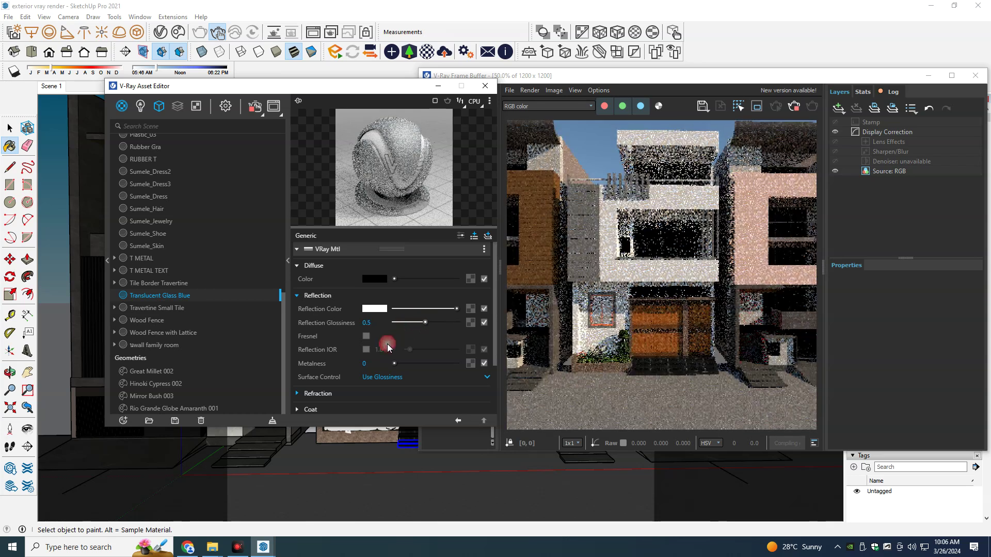
pyautogui.click(362, 395)
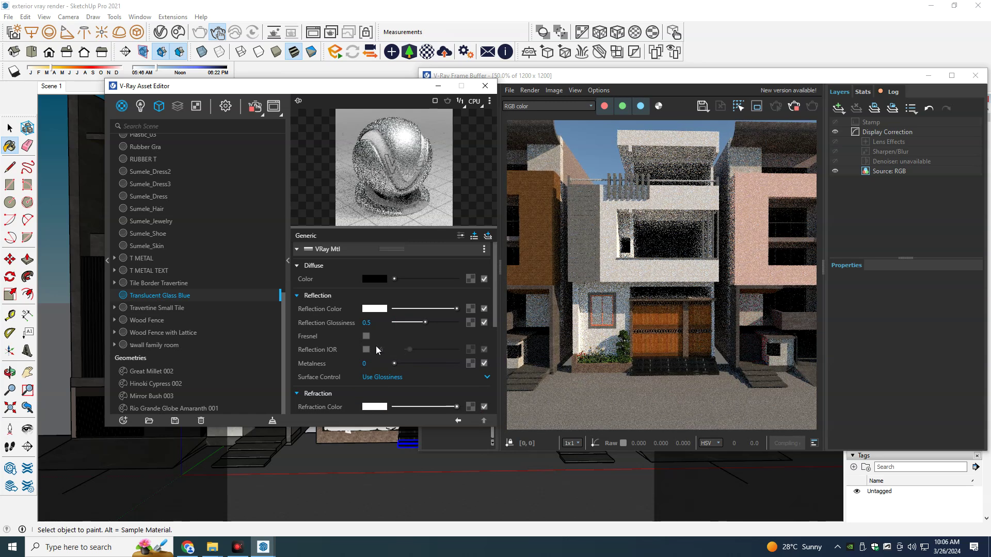
pyautogui.click(367, 336)
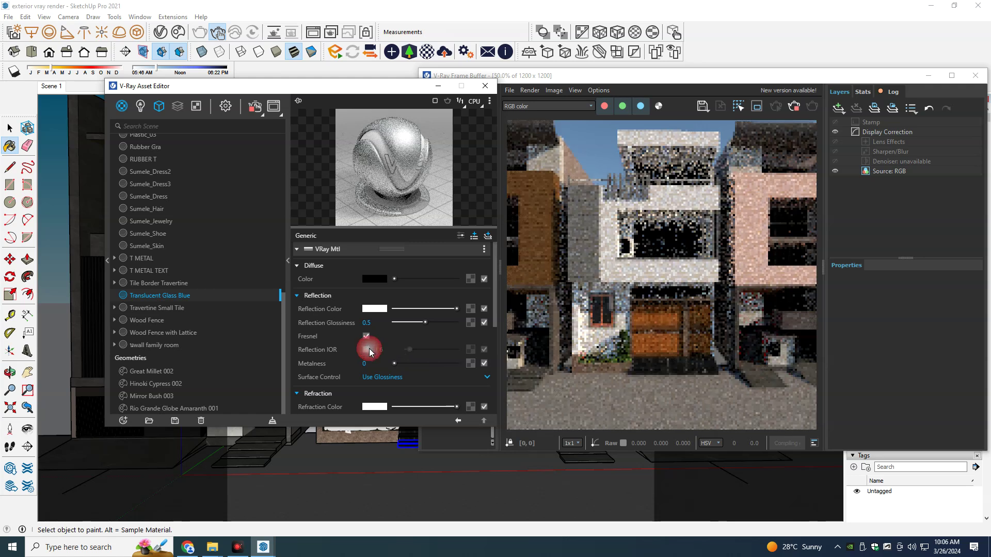
pyautogui.click(366, 350)
pyautogui.click(384, 350)
pyautogui.write('3')
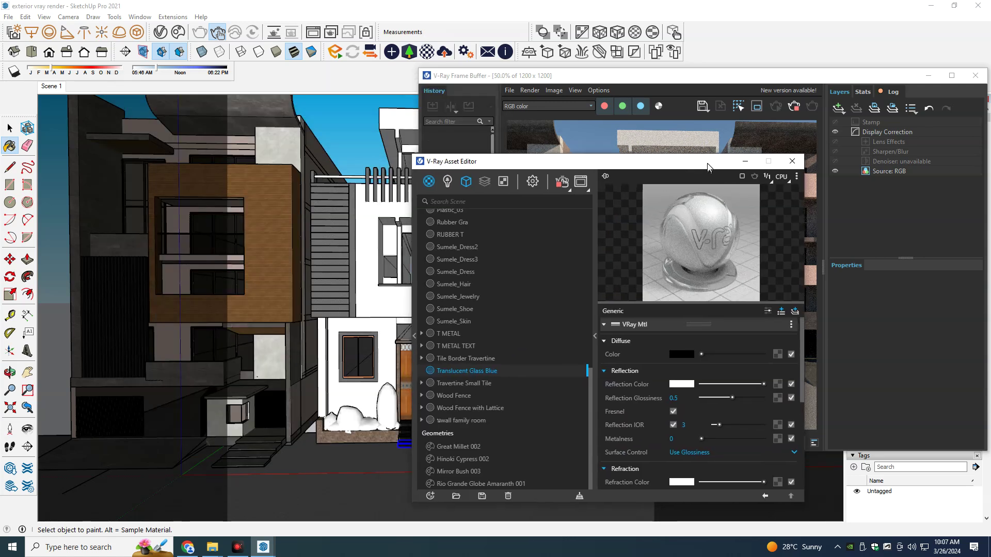
pyautogui.moveTo(401, 93); pyautogui.dragTo(716, 159)
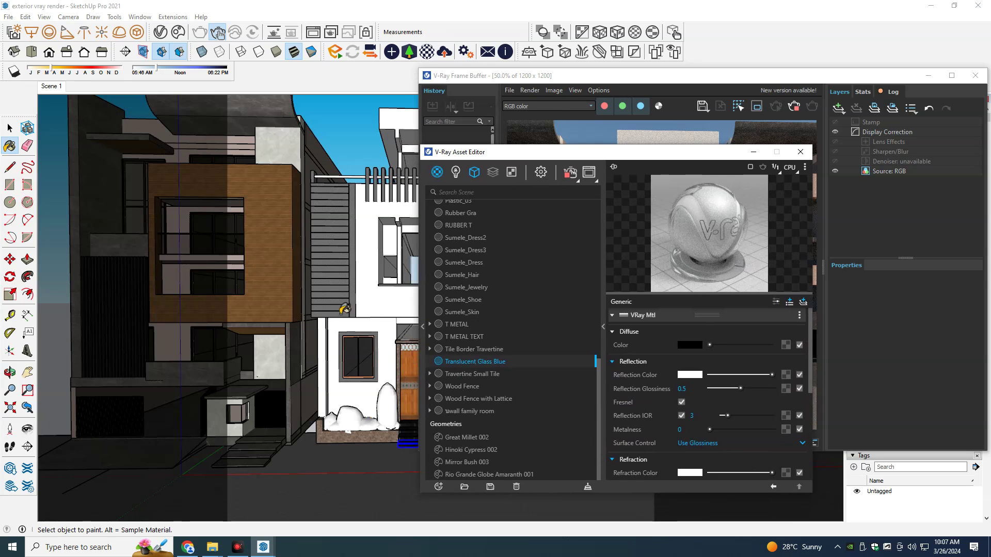
# Step: Sample Granite Brown from the model and remove its existing diffuse texture
pyautogui.keyDown('alt'); pyautogui.click(368, 423); pyautogui.keyUp('alt')
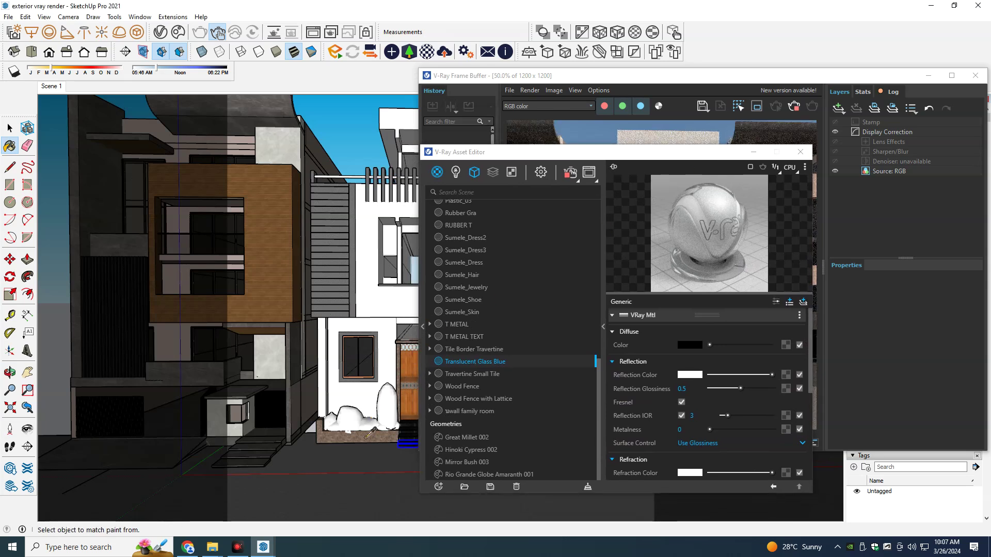
pyautogui.keyDown('alt'); pyautogui.click(366, 436); pyautogui.keyUp('alt')
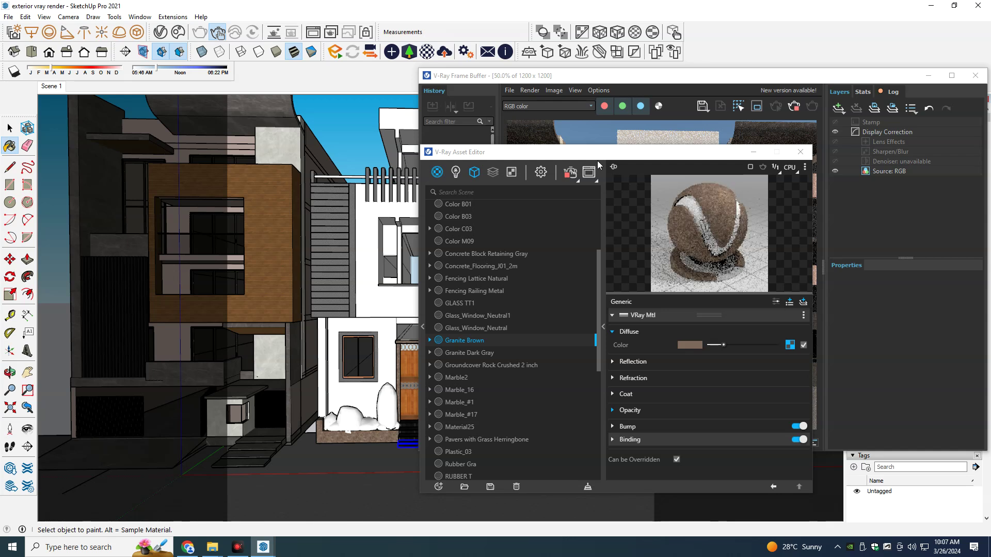
pyautogui.moveTo(598, 156); pyautogui.dragTo(503, 143)
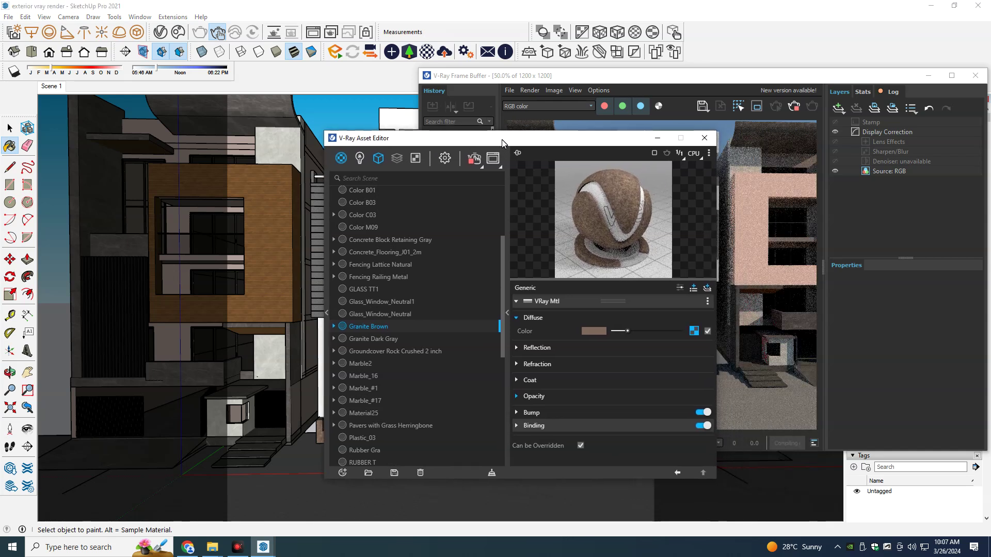
pyautogui.rightClick(695, 334)
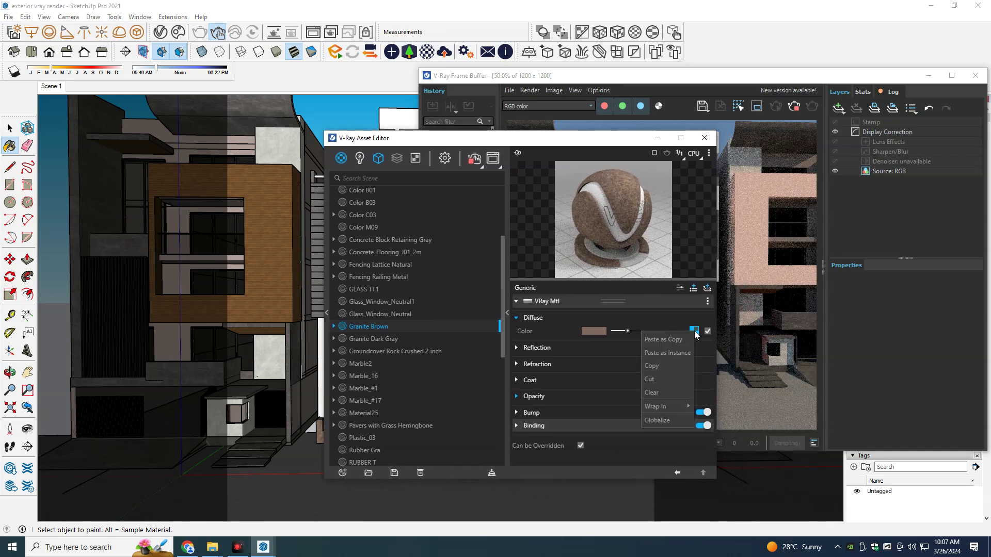
pyautogui.click(669, 394)
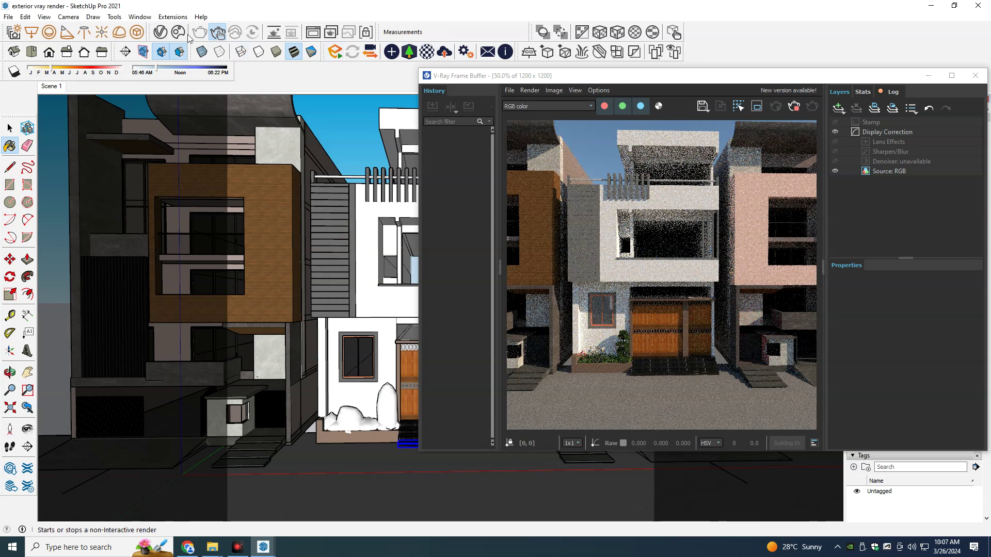
# Step: Copy Color C03's diffuse texture and paste it into the planter's Granite Brown diffuse slot
pyautogui.click(160, 32)
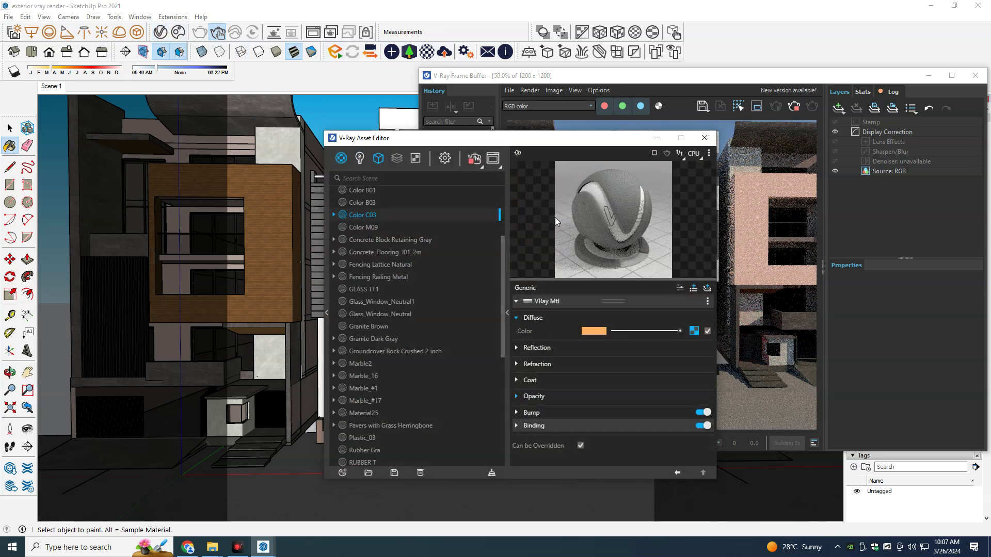
pyautogui.rightClick(694, 333)
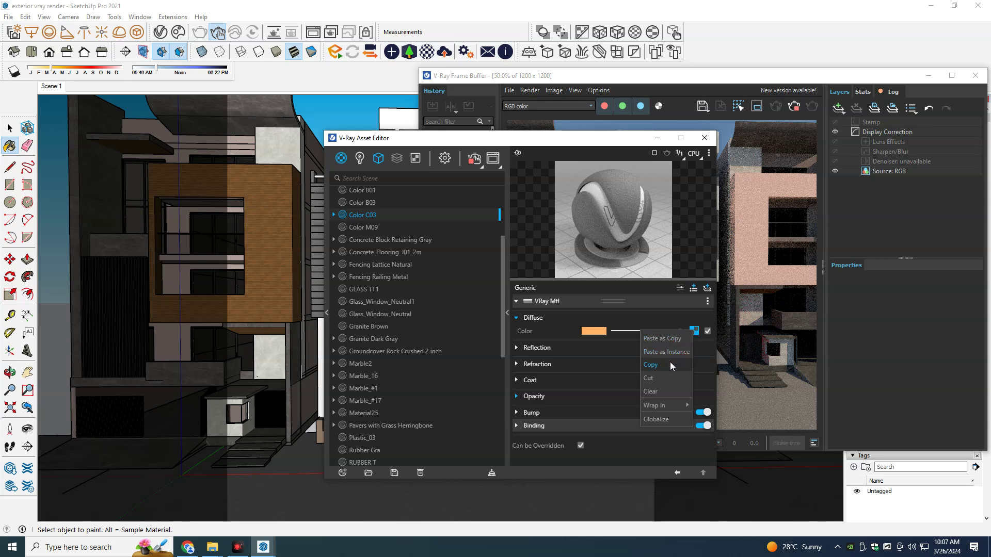
pyautogui.click(605, 189)
pyautogui.moveTo(606, 142); pyautogui.dragTo(728, 114)
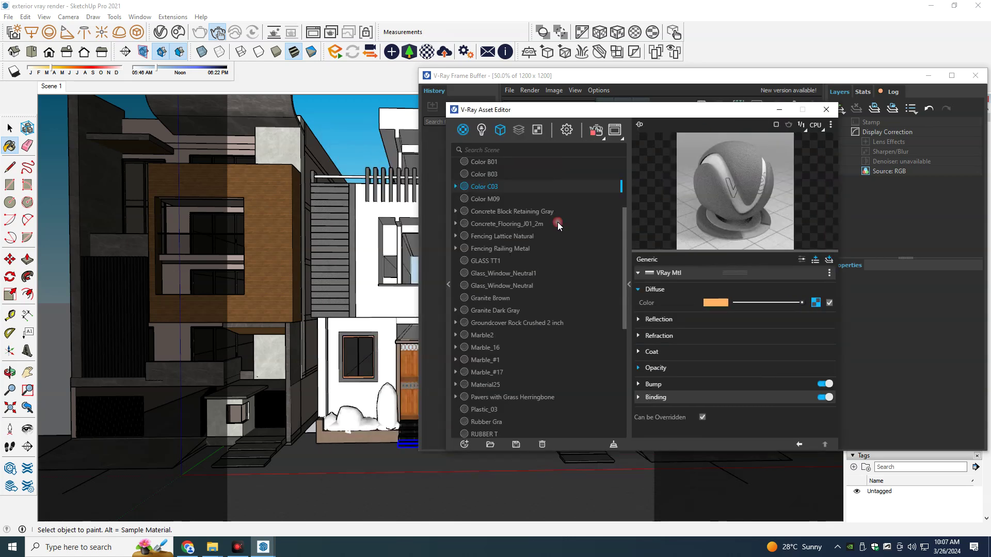
pyautogui.click(384, 434)
pyautogui.scroll(3, 394, 426)
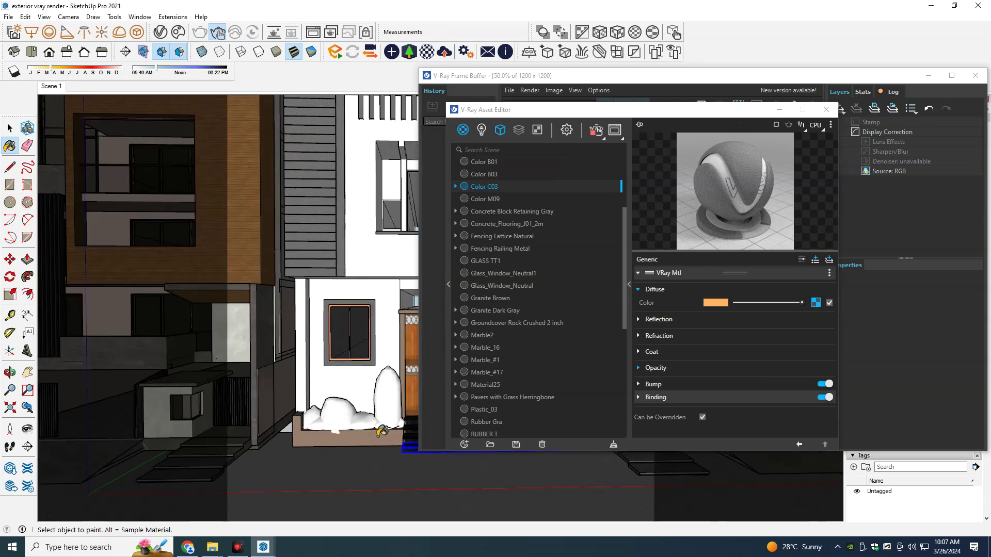
pyautogui.scroll(2, 393, 429)
pyautogui.press('space')
pyautogui.click(377, 442)
pyautogui.press('b')
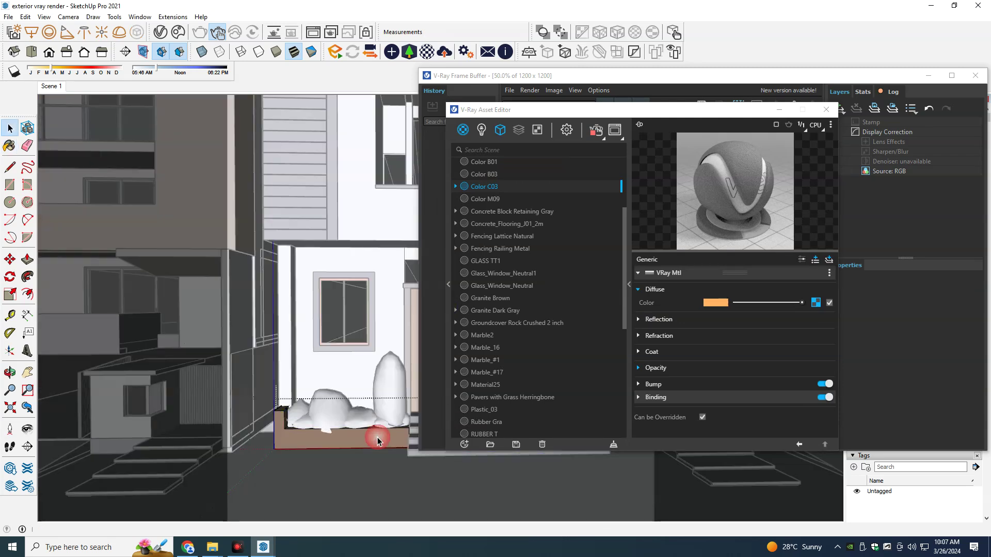
pyautogui.keyDown('alt'); pyautogui.click(377, 438); pyautogui.keyUp('alt')
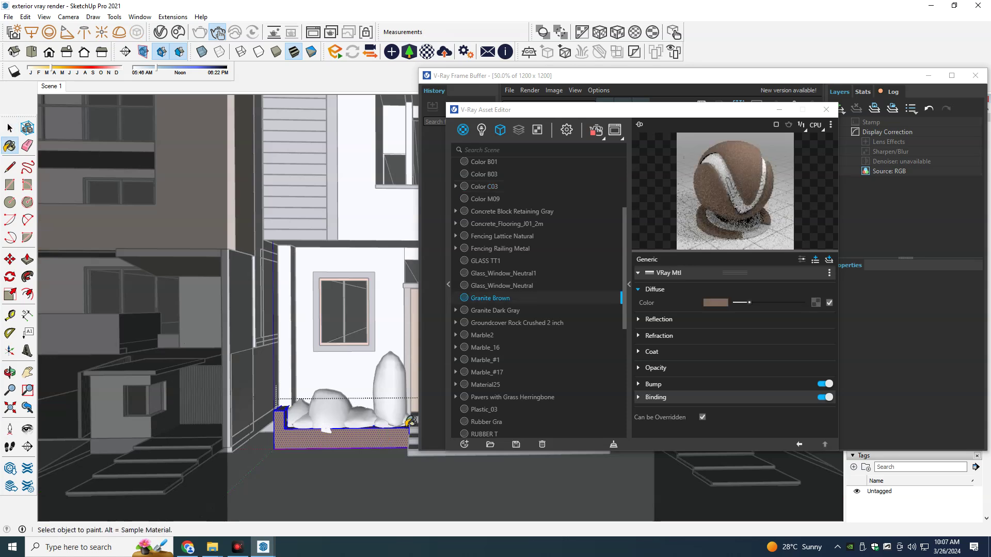
pyautogui.click(816, 303)
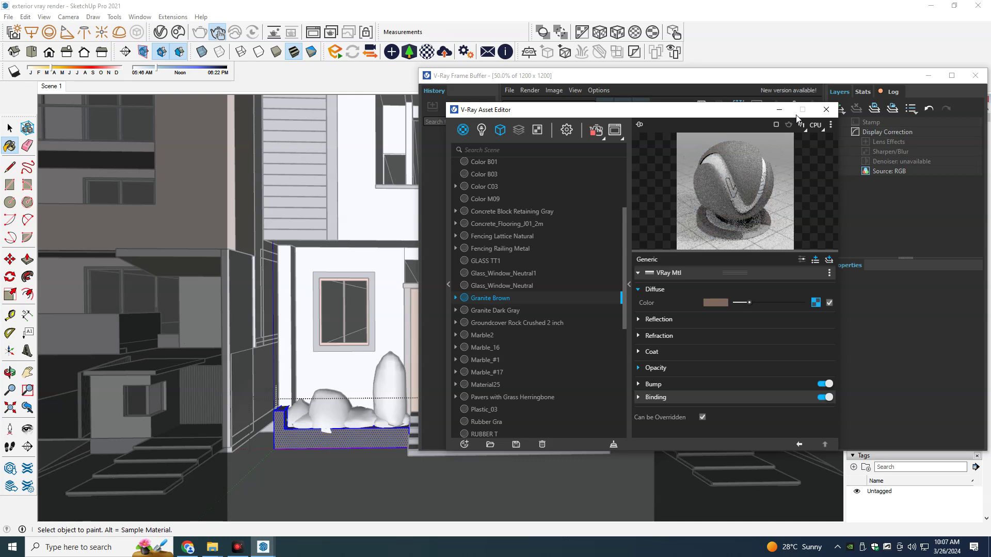
pyautogui.click(779, 109)
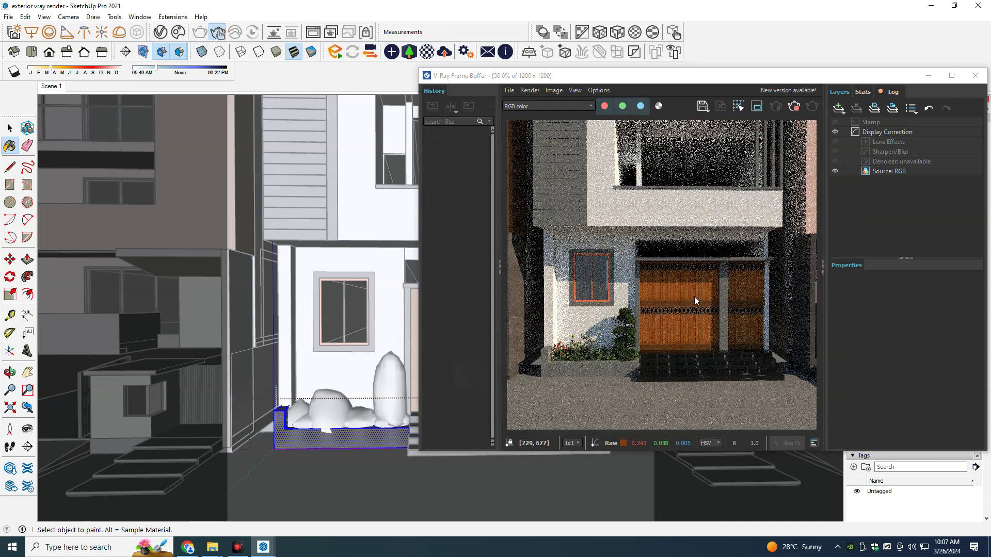
# Step: Return to the Scene 1 view and zoom into the Frame Buffer to inspect render noise
pyautogui.scroll(-1, 655, 330)
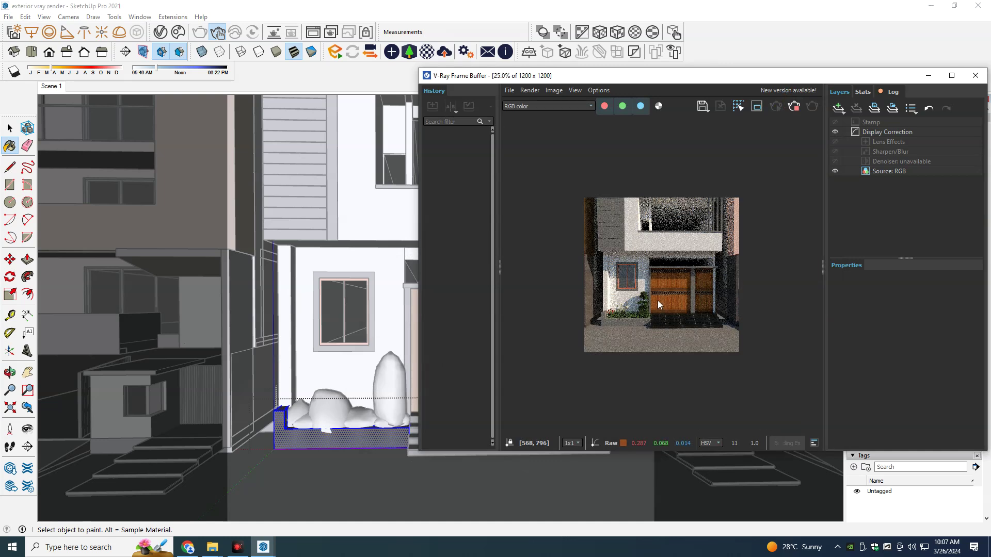
pyautogui.scroll(1, 658, 301)
pyautogui.scroll(-1, 658, 301)
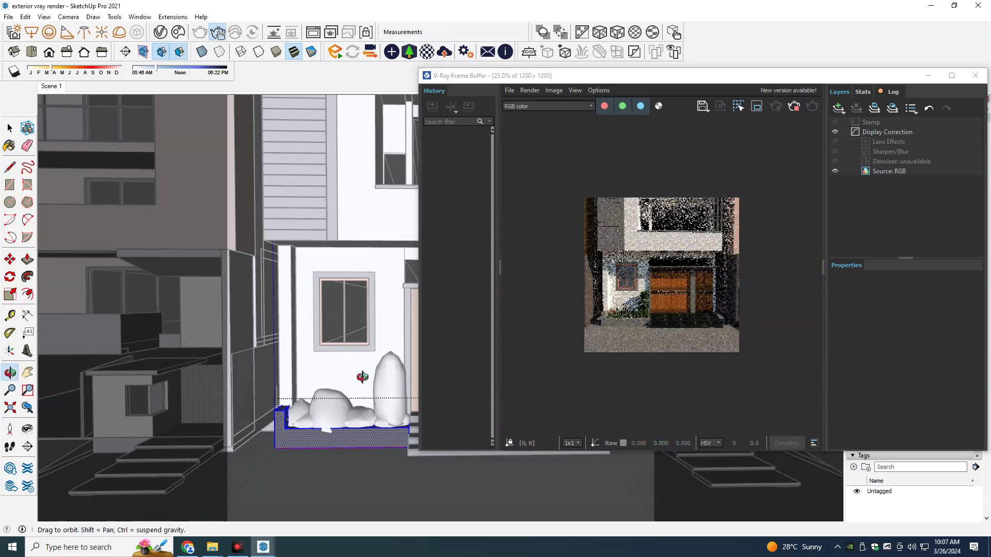
pyautogui.press('space')
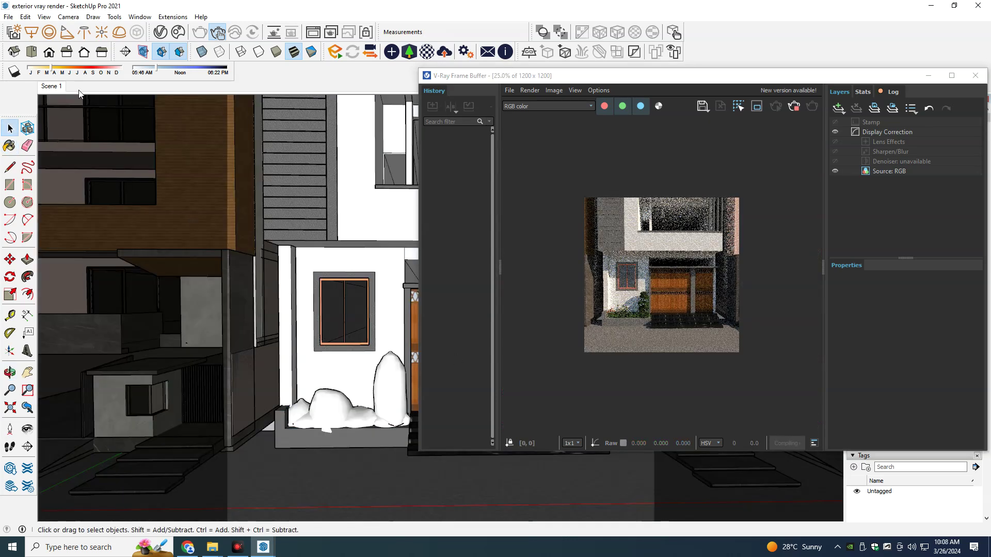
pyautogui.click(57, 88)
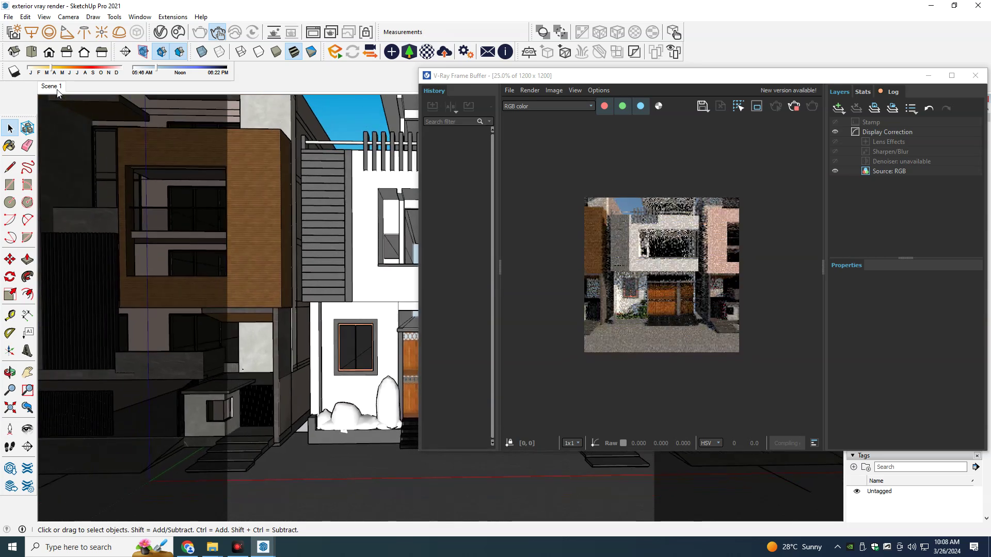
pyautogui.scroll(1, 645, 274)
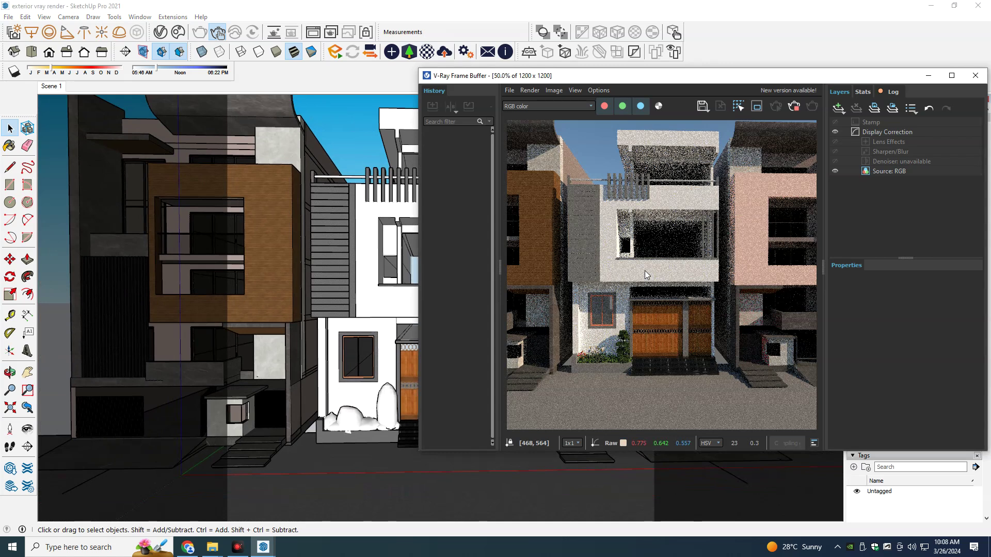
pyautogui.scroll(2, 655, 256)
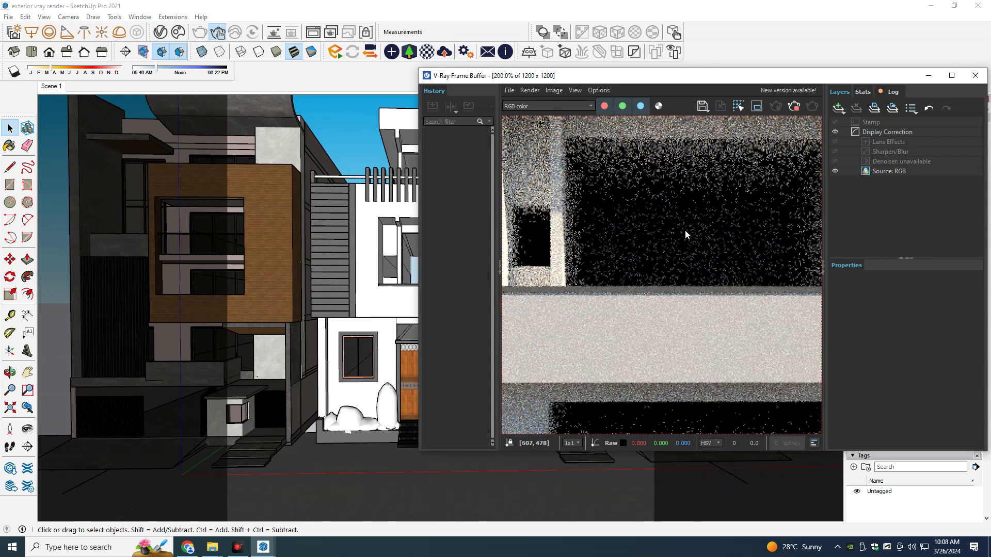
pyautogui.moveTo(686, 230); pyautogui.dragTo(665, 240, button='middle')
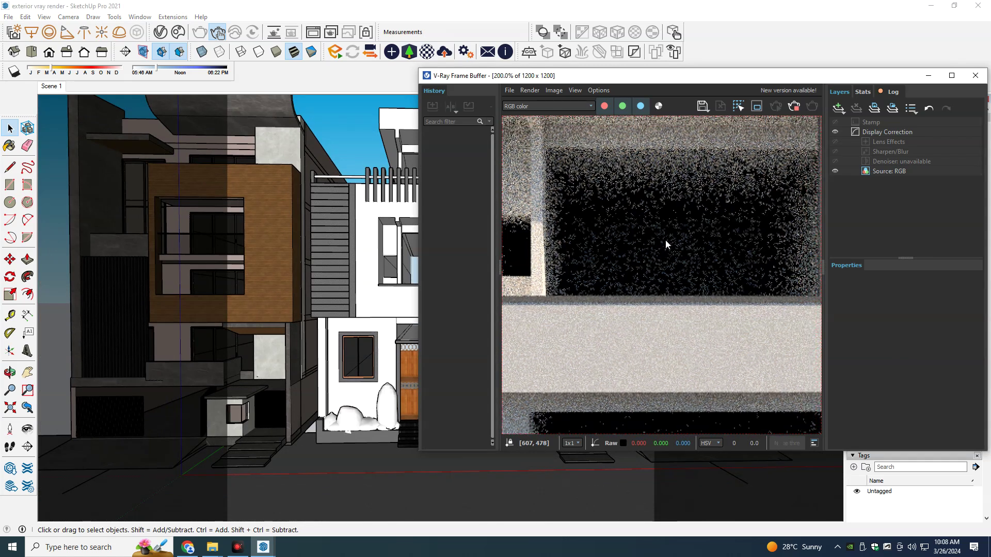
pyautogui.scroll(-2, 666, 244)
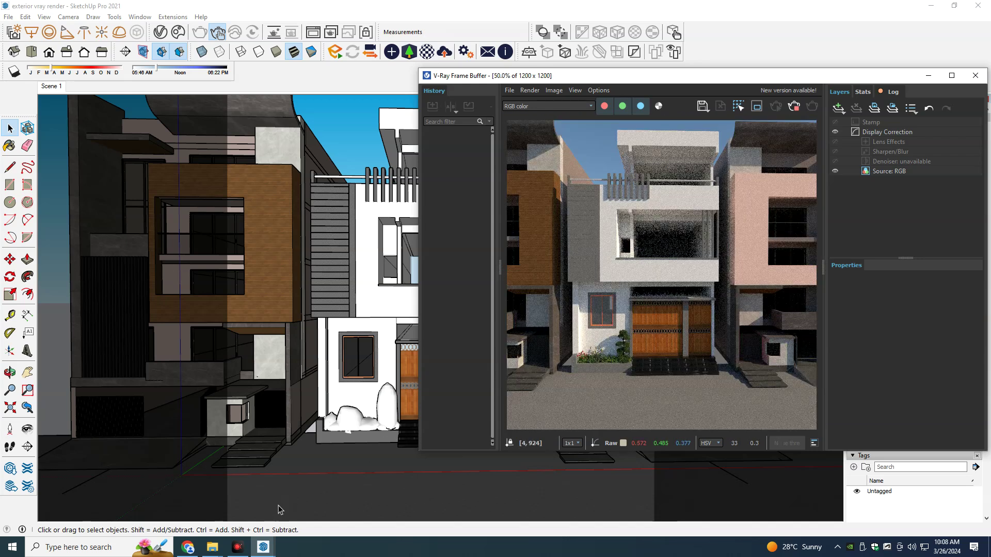
pyautogui.click(193, 540)
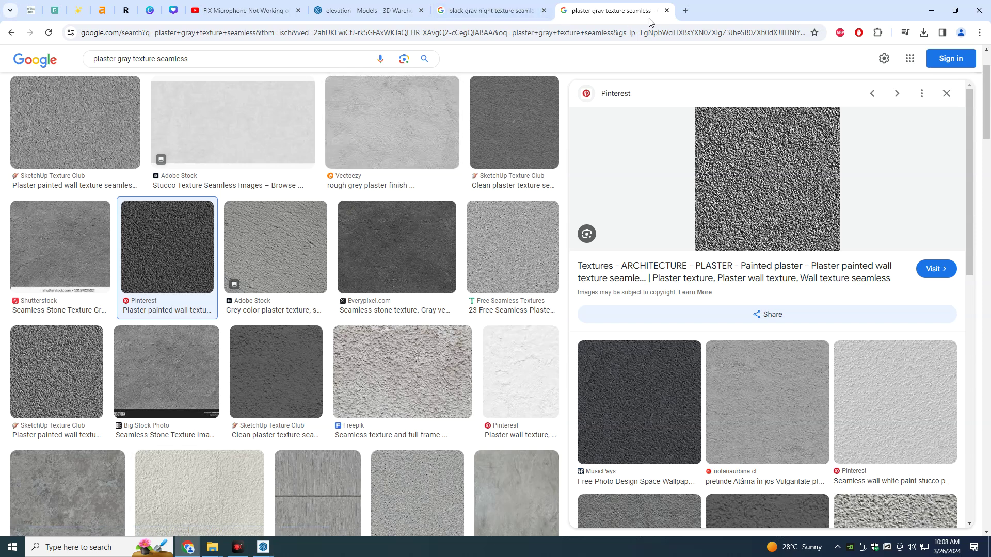
# Step: Search Google for 'asphalt water patch texture' in a new Chrome tab
pyautogui.click(686, 11)
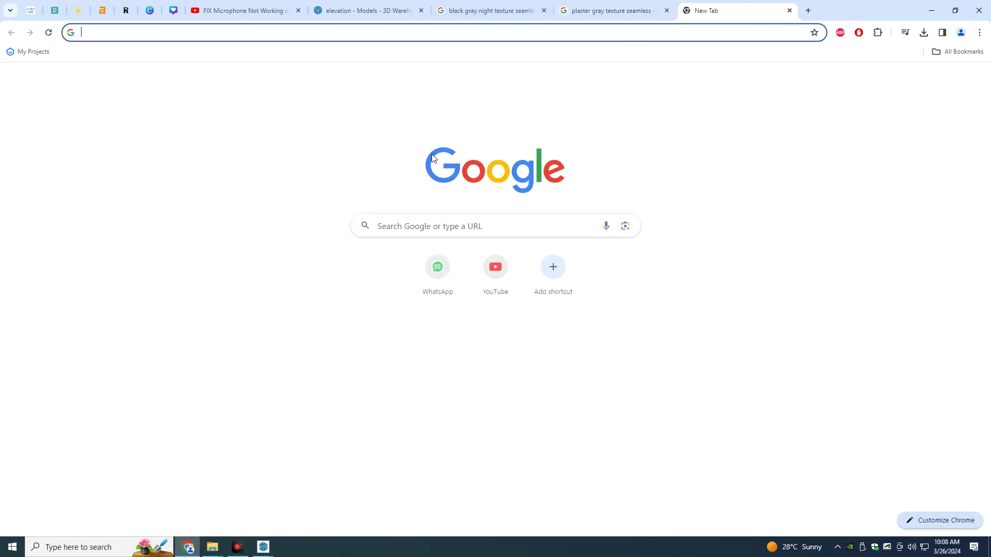
pyautogui.click(429, 227)
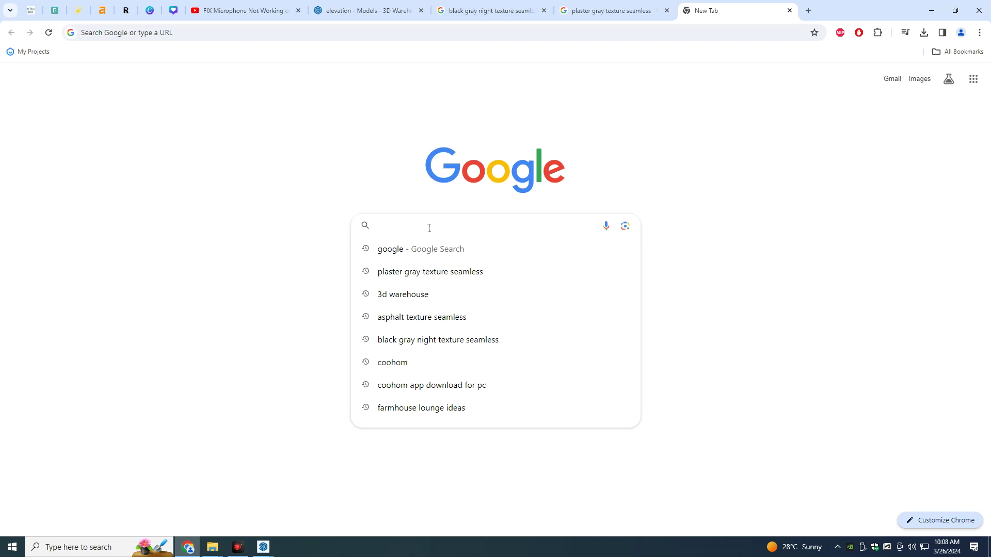
pyautogui.write('asphalt')
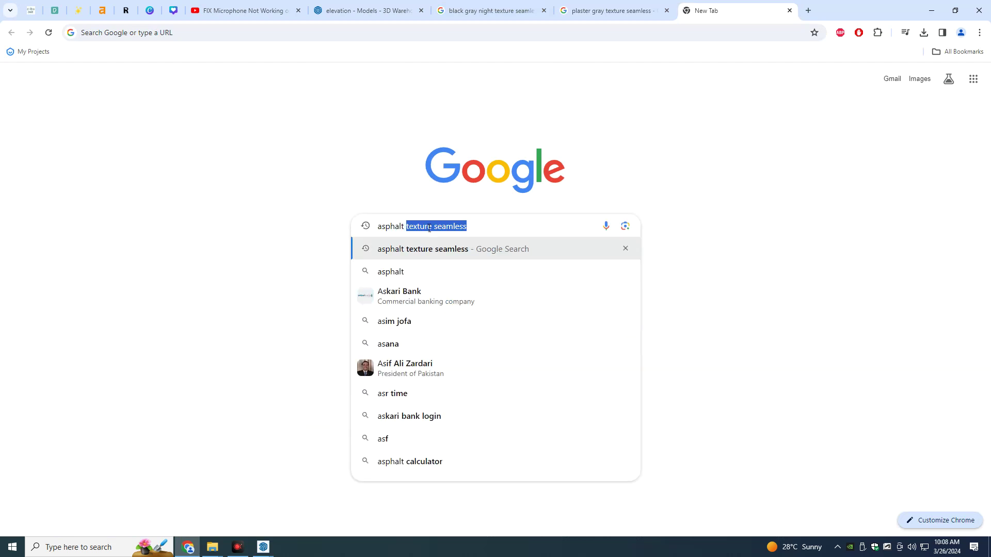
pyautogui.write(' water pach')
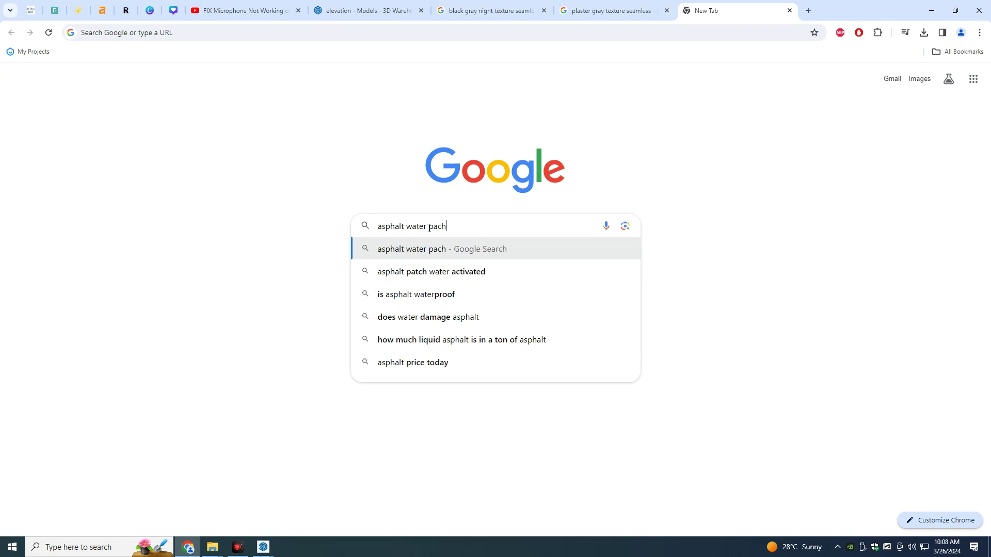
pyautogui.press('BackSpace')
pyautogui.press('BackSpace')
pyautogui.write('t')
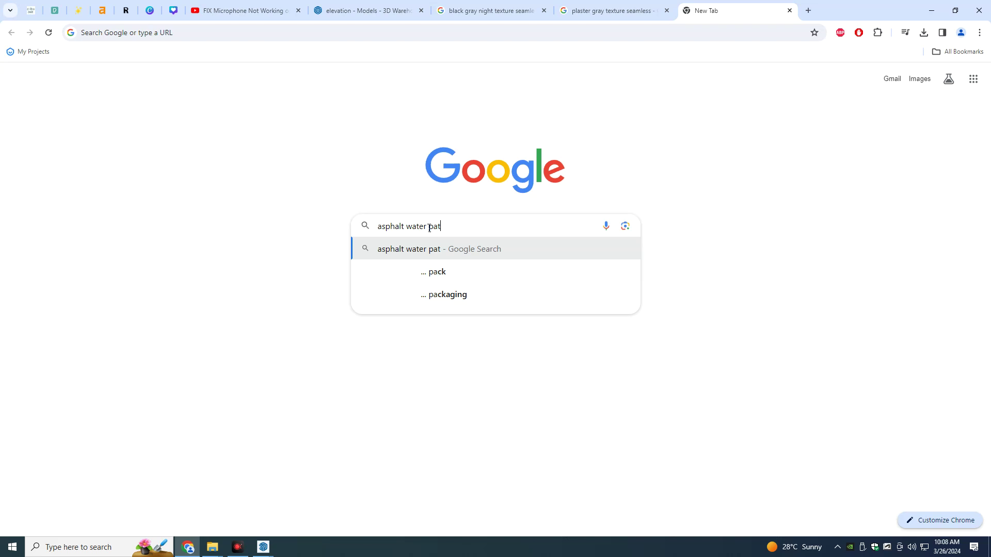
pyautogui.write('ch')
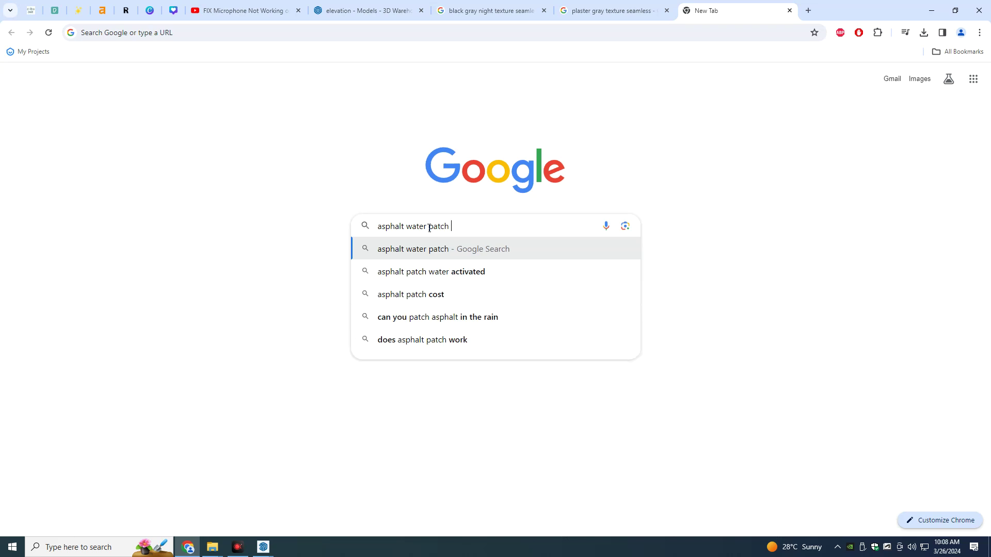
pyautogui.write('texture')
pyautogui.press('Return')
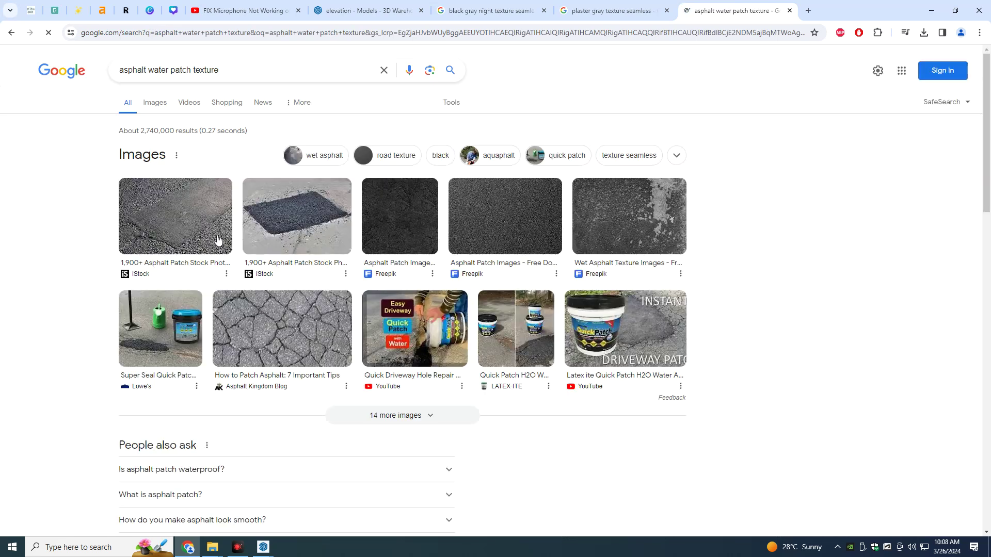
# Step: Refine the search to 'asphalt water patch texture black and white' and show image results
pyautogui.click(249, 65)
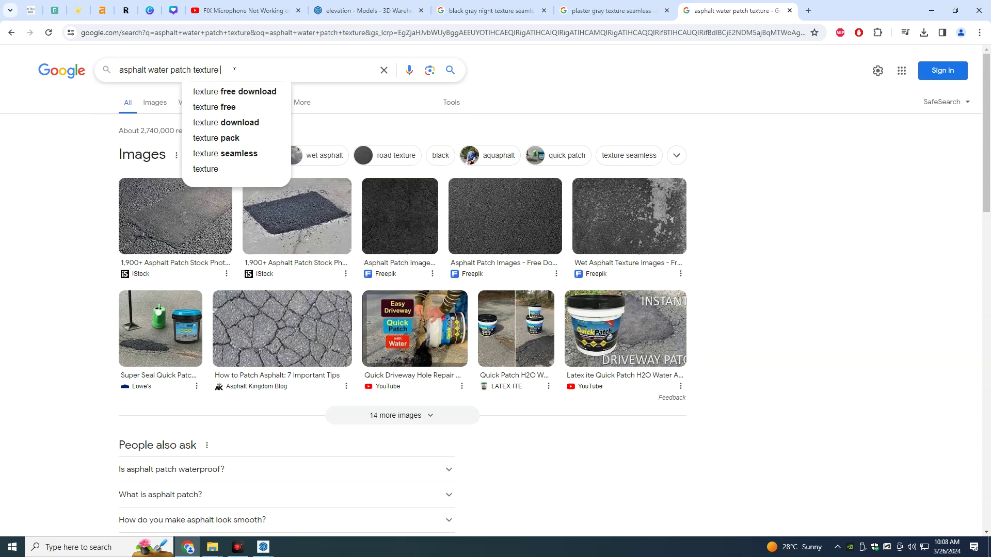
pyautogui.write('black an')
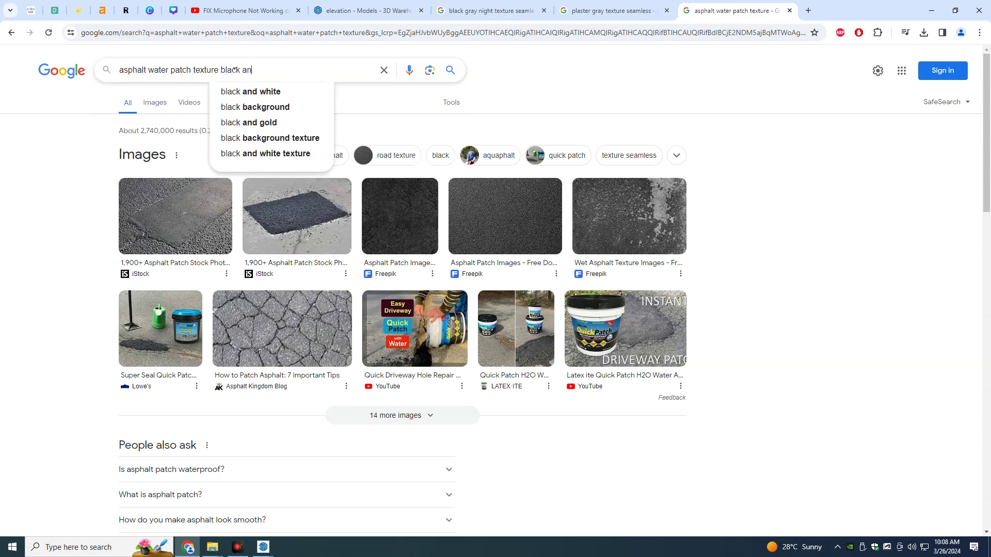
pyautogui.write('d white')
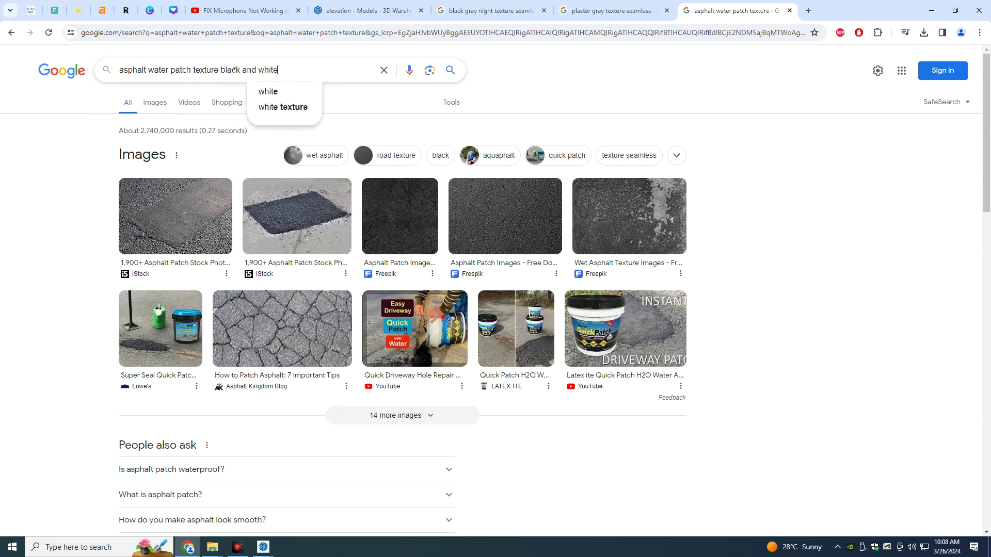
pyautogui.press('Return')
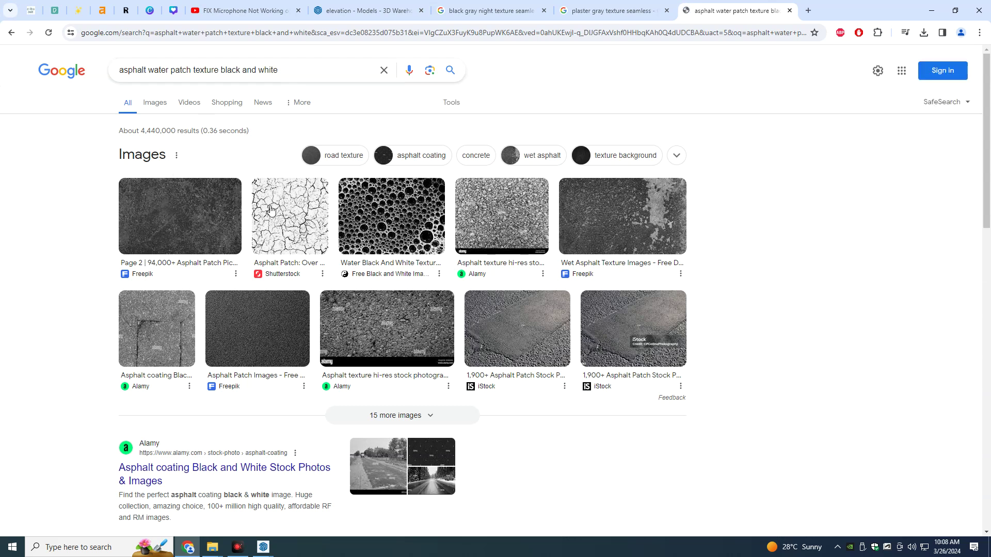
pyautogui.click(153, 160)
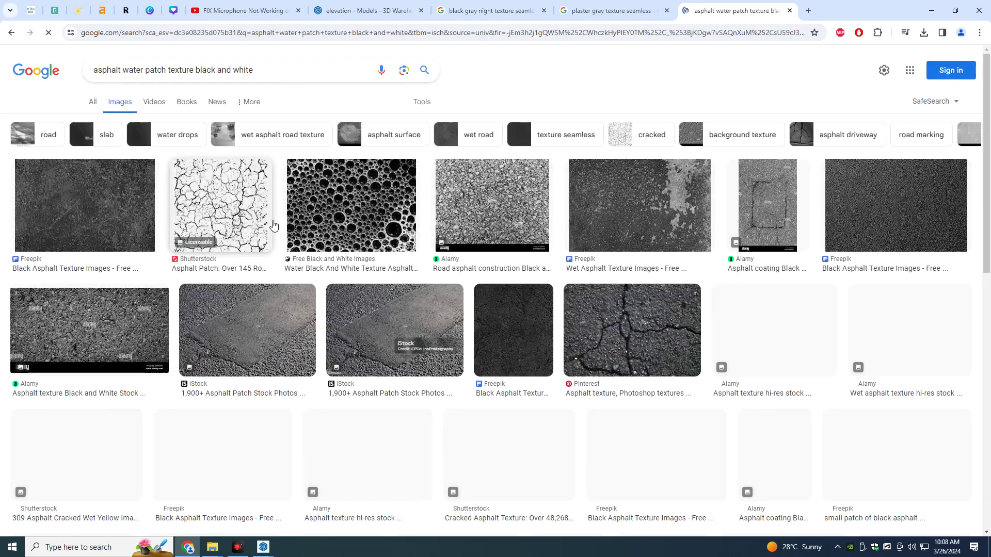
# Step: Browse the image results, then replace the query with 'black and white water patch'
pyautogui.scroll(-1, 368, 377)
pyautogui.scroll(-5, 368, 377)
pyautogui.scroll(-2, 393, 340)
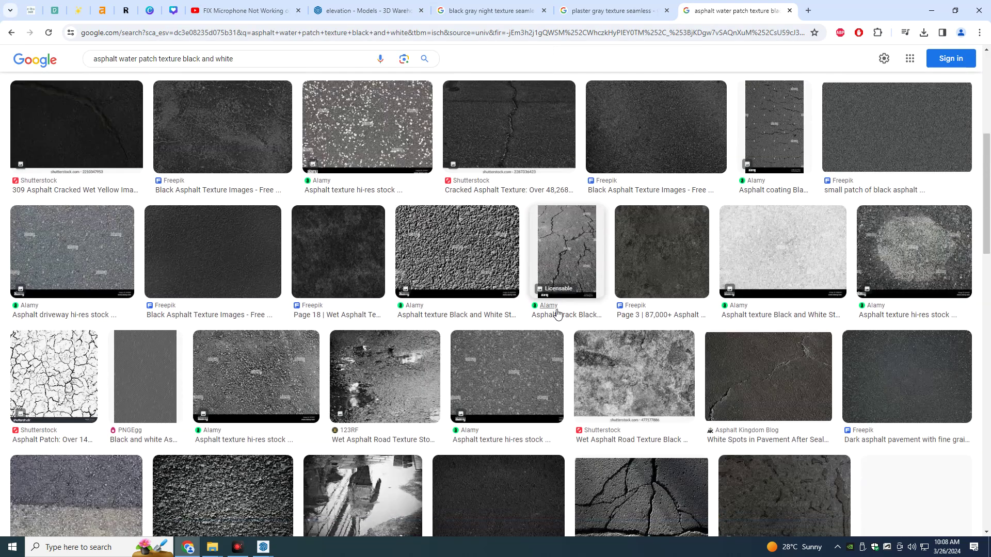
pyautogui.scroll(-3, 412, 316)
pyautogui.scroll(-5, 451, 350)
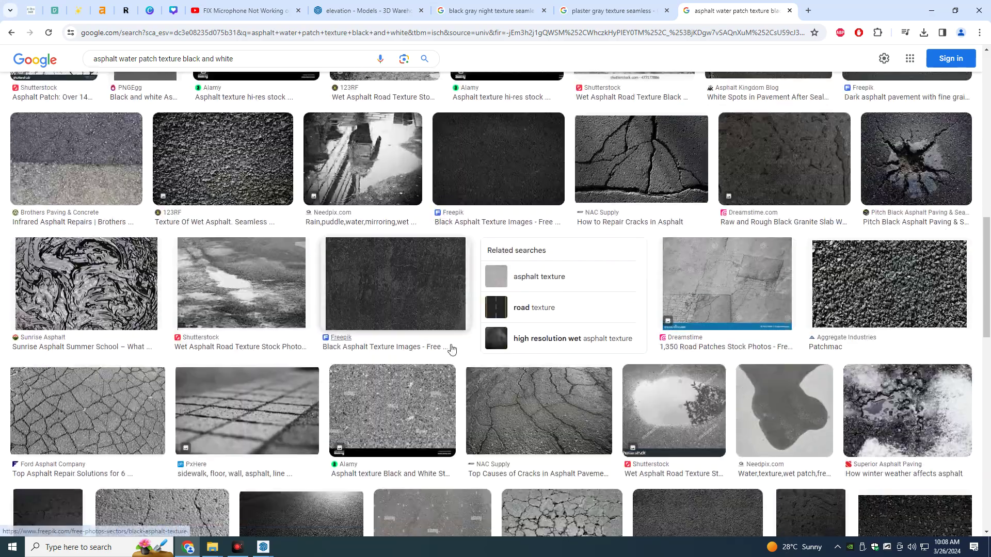
pyautogui.scroll(-1, 451, 349)
pyautogui.scroll(-3, 451, 350)
pyautogui.scroll(-4, 451, 350)
pyautogui.scroll(-1, 451, 350)
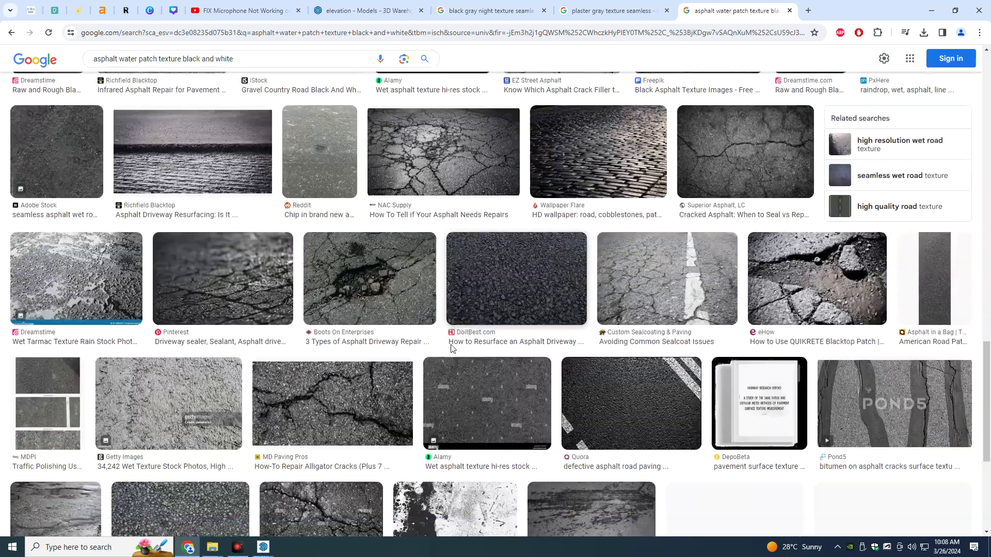
pyautogui.scroll(-3, 451, 349)
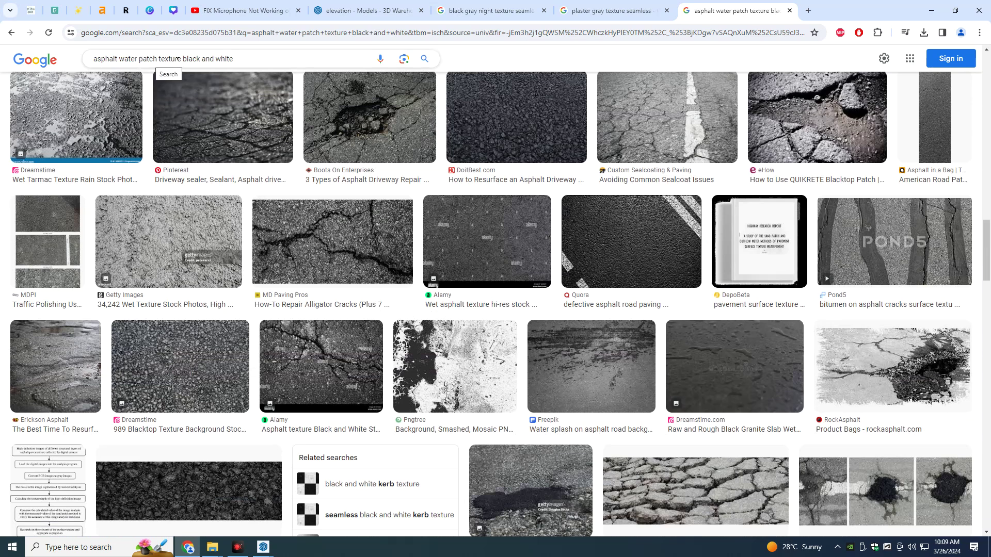
pyautogui.tripleClick(242, 57)
pyautogui.write('black ')
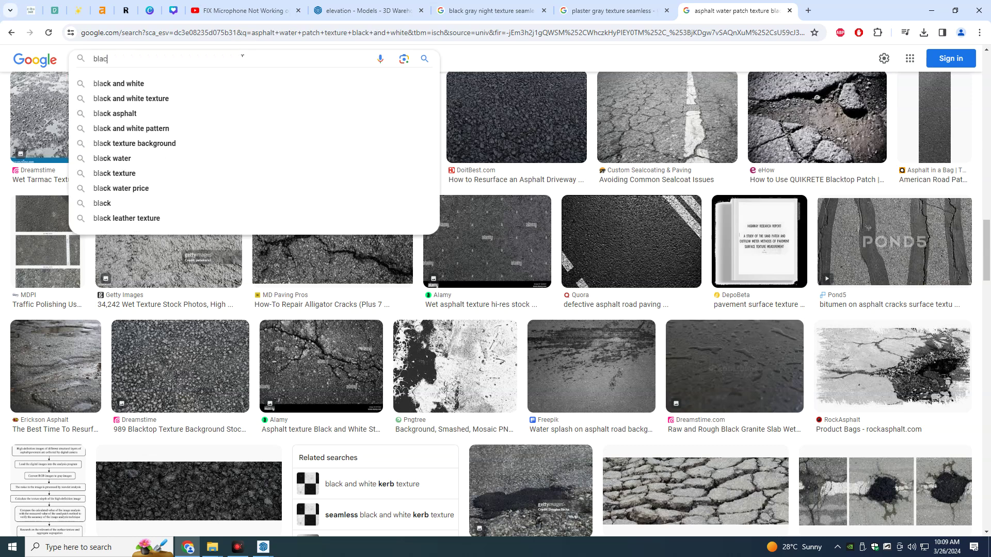
pyautogui.write('and white water ')
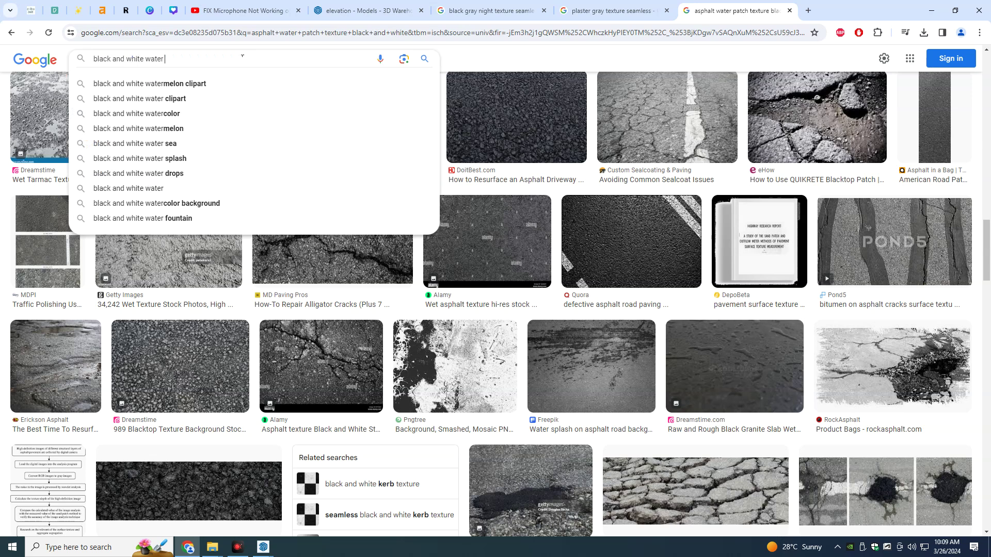
pyautogui.write('patch')
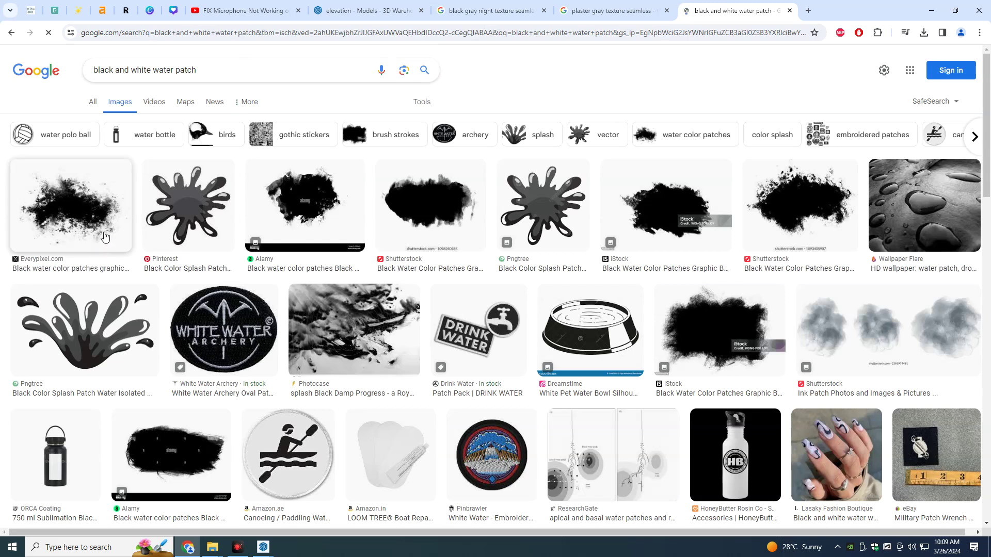
# Step: Save the black splash patch image to the desktop and bring SketchUp back up
pyautogui.scroll(-3, 104, 236)
pyautogui.scroll(-3, 104, 237)
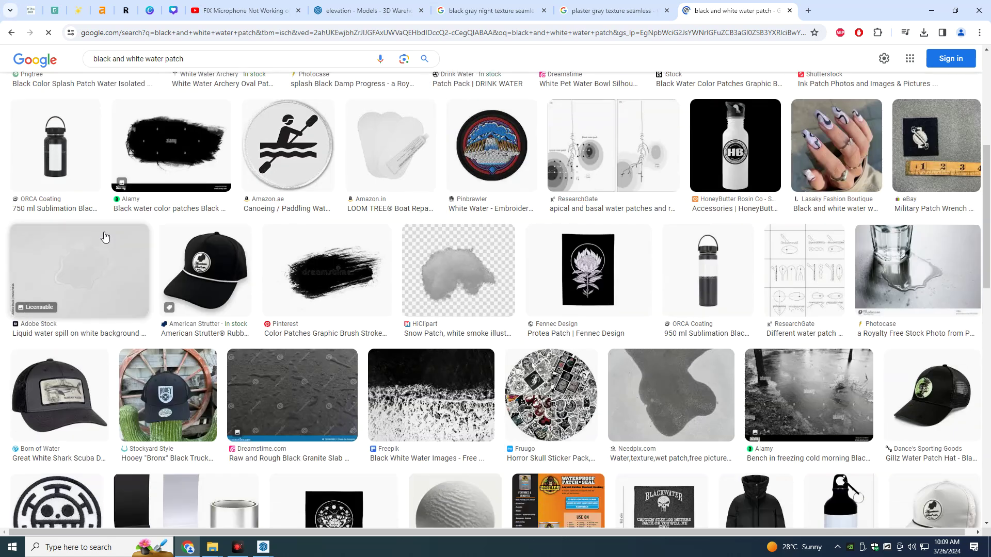
pyautogui.scroll(5, 105, 236)
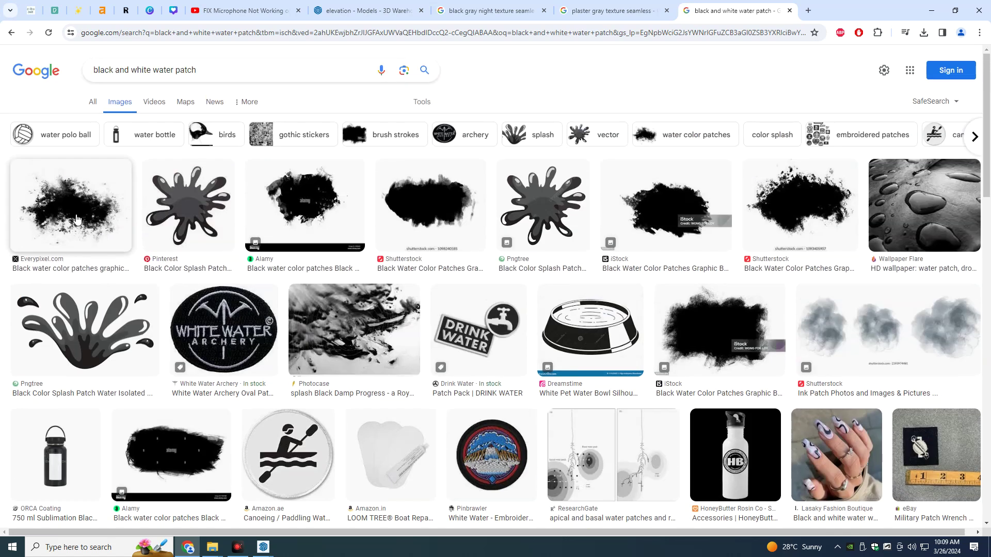
pyautogui.click(78, 222)
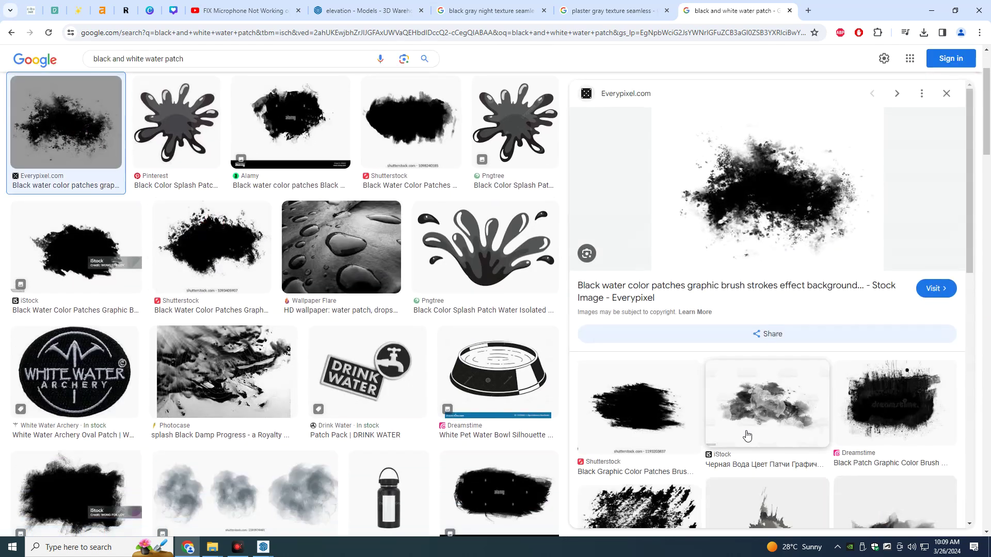
pyautogui.scroll(-3, 811, 411)
pyautogui.scroll(-2, 811, 412)
pyautogui.scroll(-4, 811, 411)
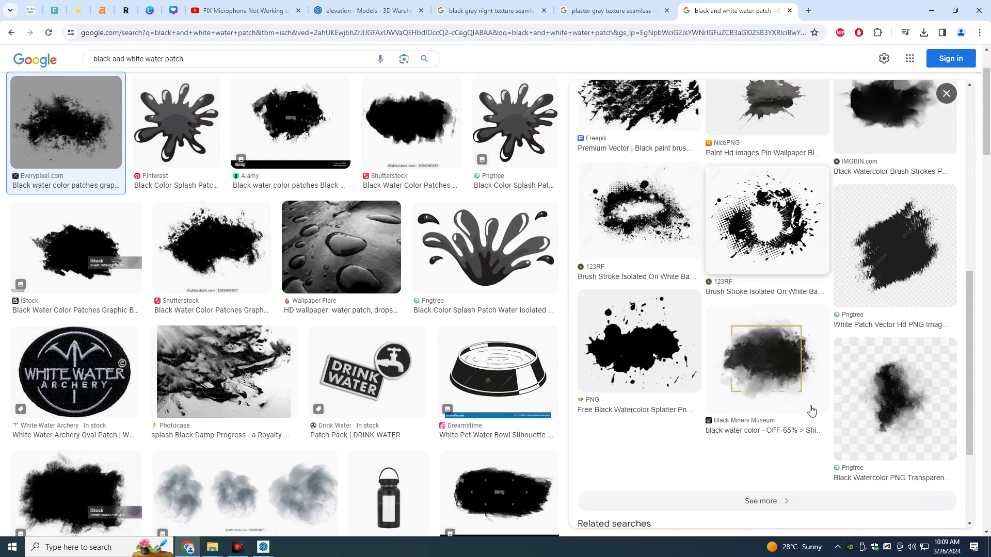
pyautogui.scroll(4, 795, 398)
pyautogui.scroll(3, 794, 399)
pyautogui.scroll(2, 783, 389)
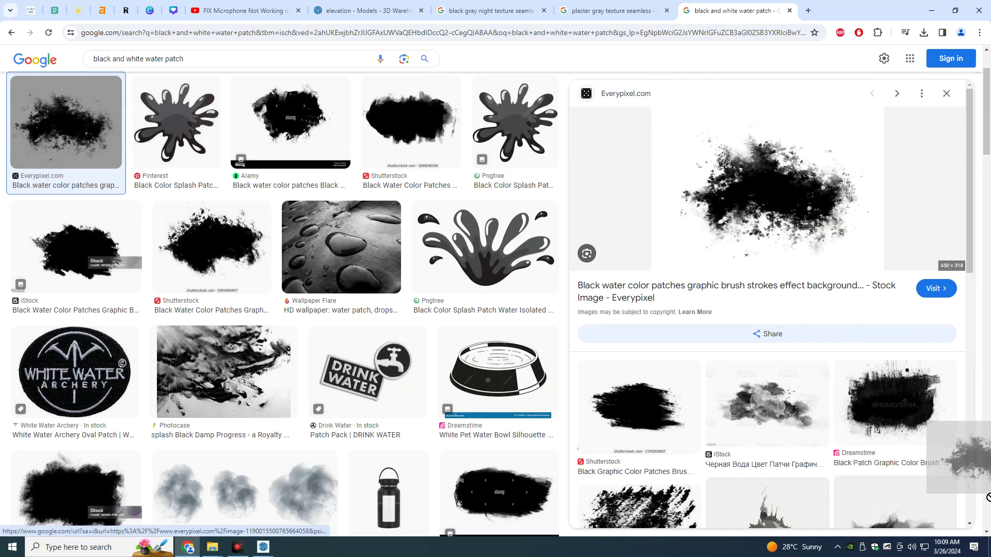
pyautogui.moveTo(785, 235); pyautogui.dragTo(983, 547)
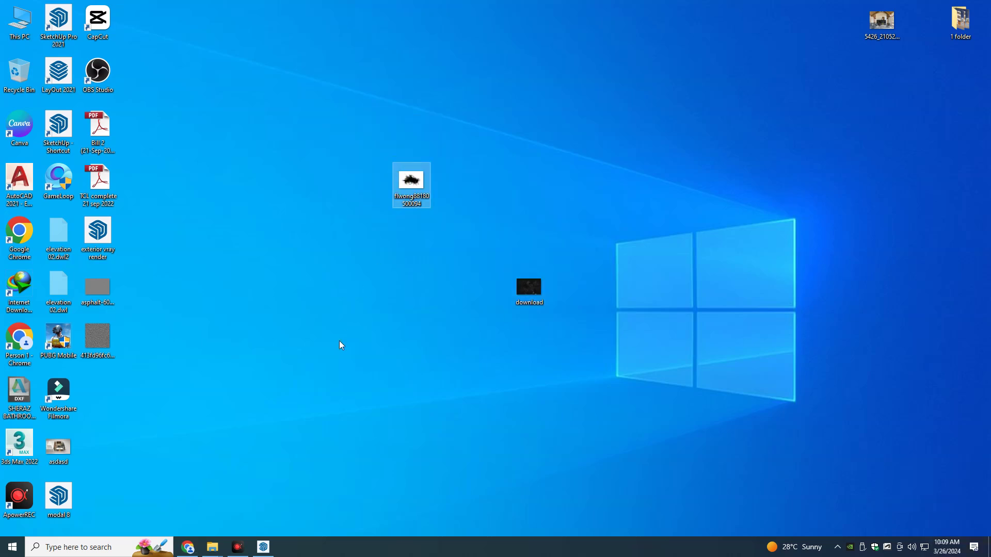
pyautogui.click(269, 548)
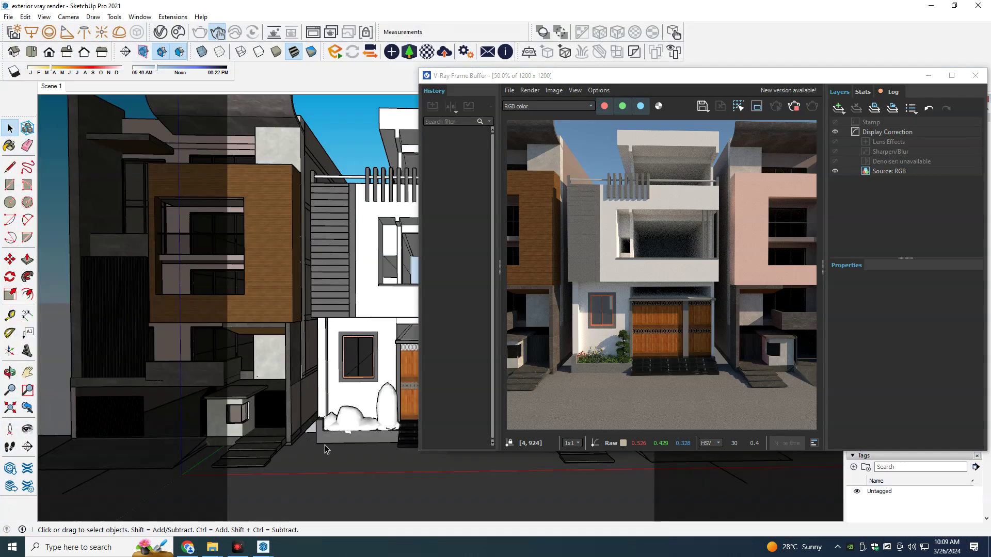
# Step: Load the saved water-patch jpg as a Bitmap in the groundcover material's Reflection Color
pyautogui.press('b')
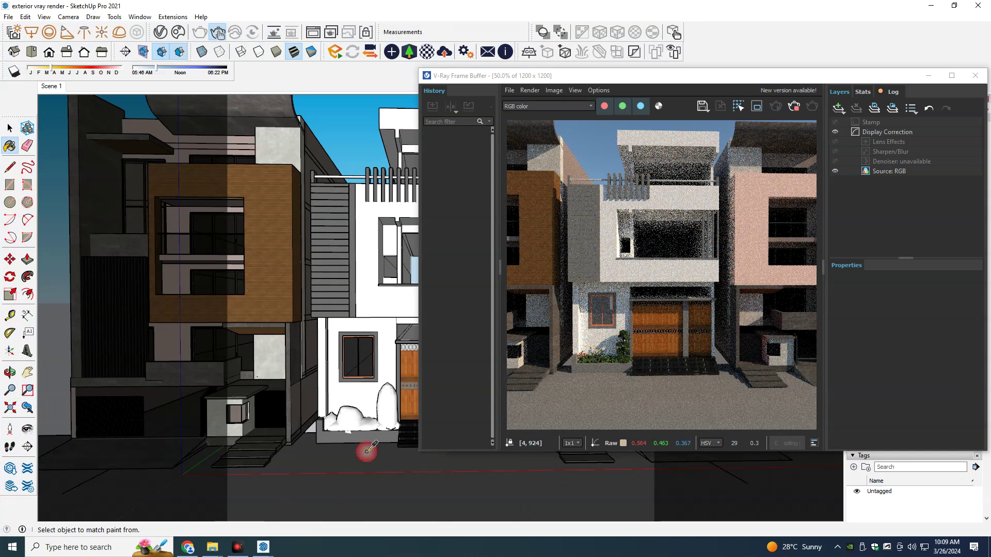
pyautogui.click(160, 32)
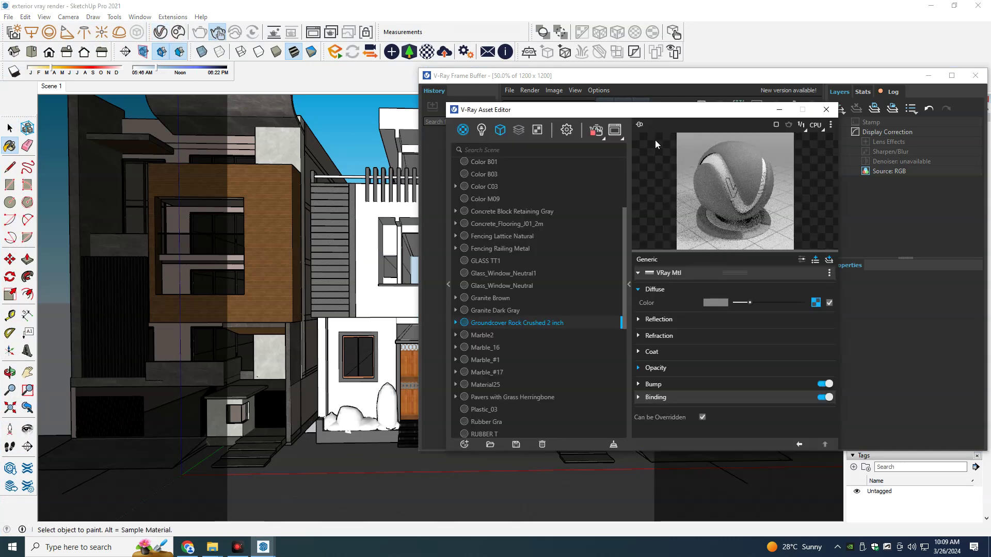
pyautogui.moveTo(654, 115); pyautogui.dragTo(347, 84)
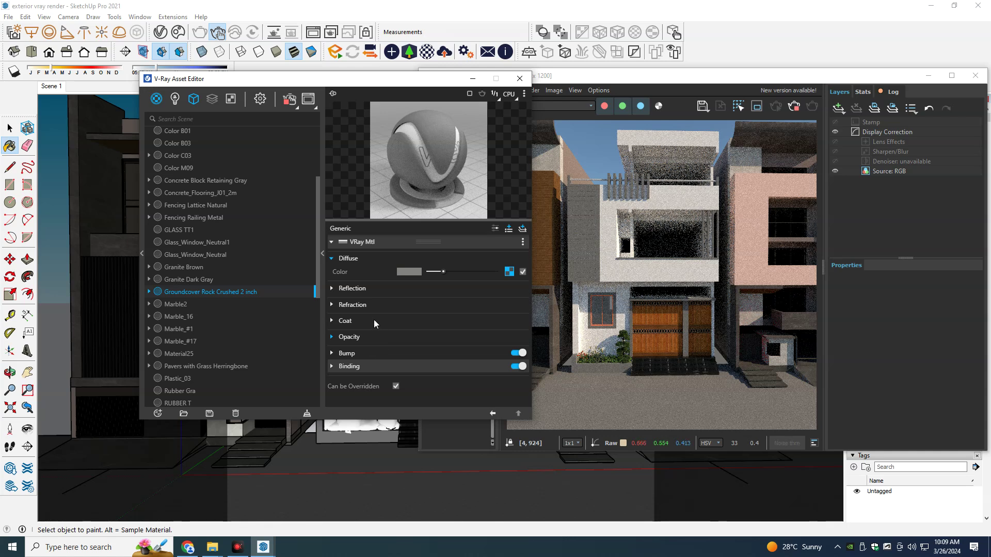
pyautogui.click(384, 290)
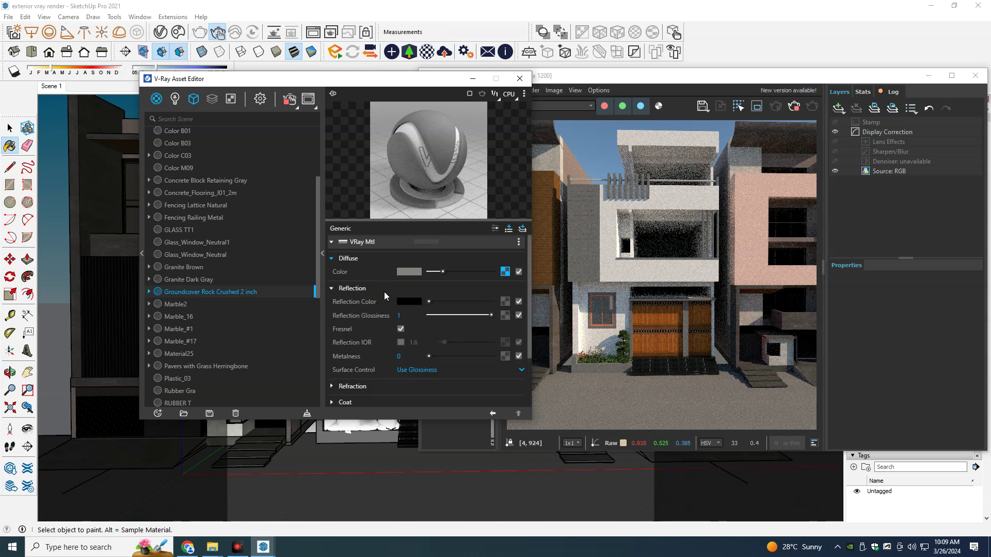
pyautogui.click(505, 301)
pyautogui.click(463, 106)
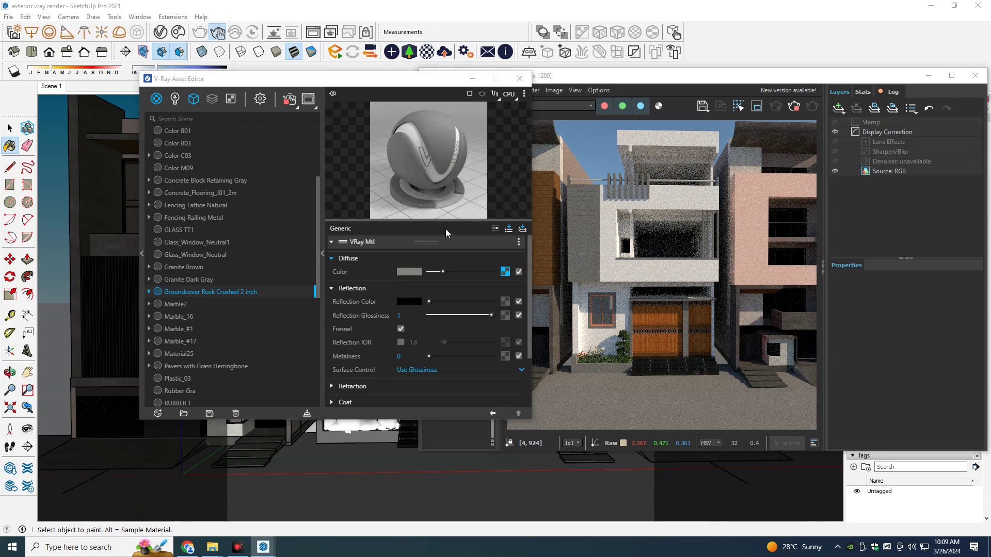
pyautogui.click(218, 164)
pyautogui.scroll(-1, 426, 272)
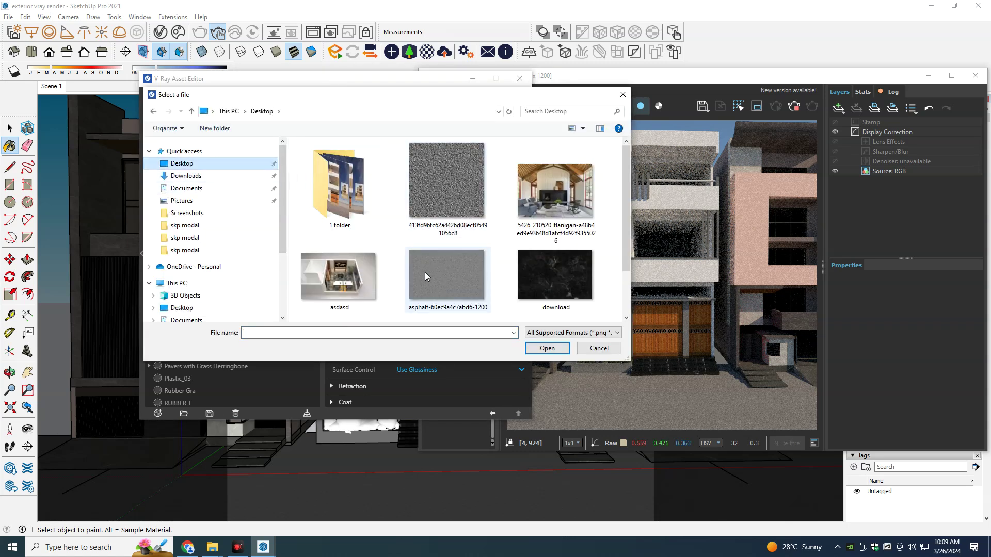
pyautogui.scroll(-1, 420, 279)
pyautogui.doubleClick(338, 283)
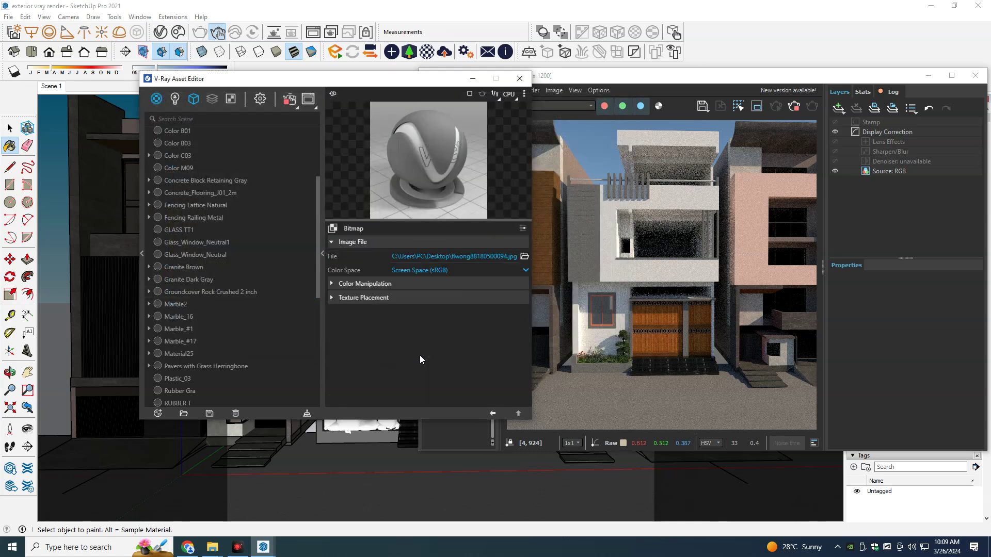
# Step: Inspect the wet ground and entrance steps in the Frame Buffer render
pyautogui.click(620, 401)
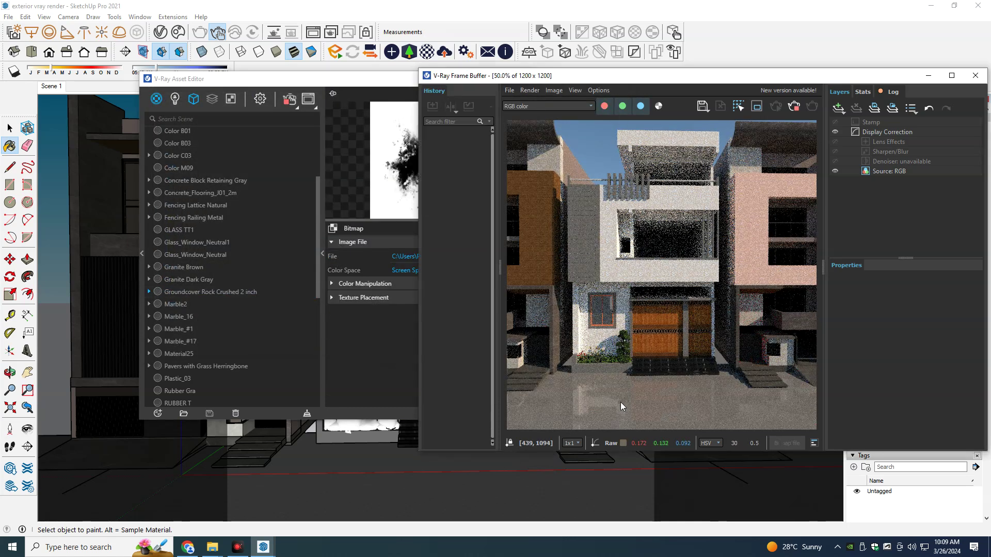
pyautogui.scroll(3, 621, 401)
pyautogui.moveTo(616, 397); pyautogui.dragTo(565, 357, button='middle')
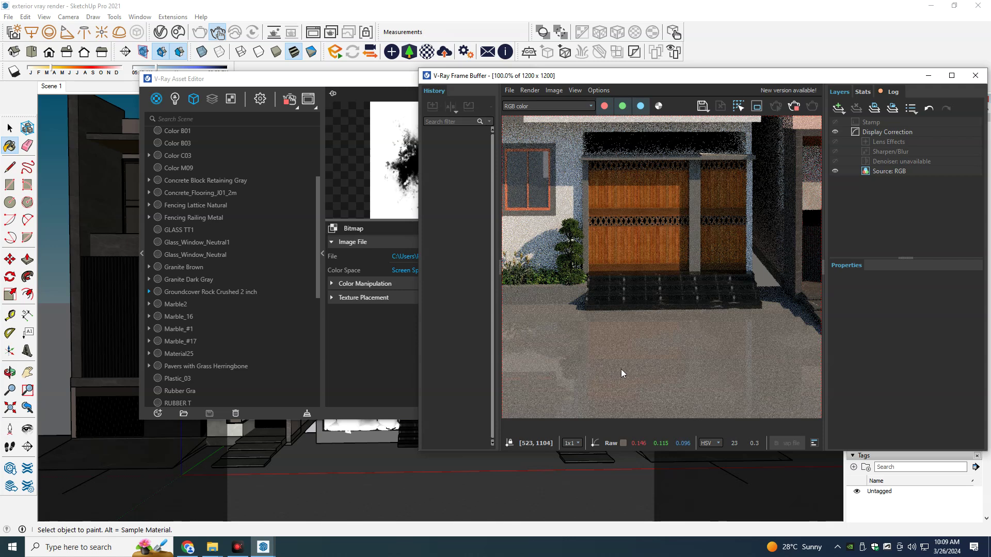
pyautogui.scroll(-2, 627, 369)
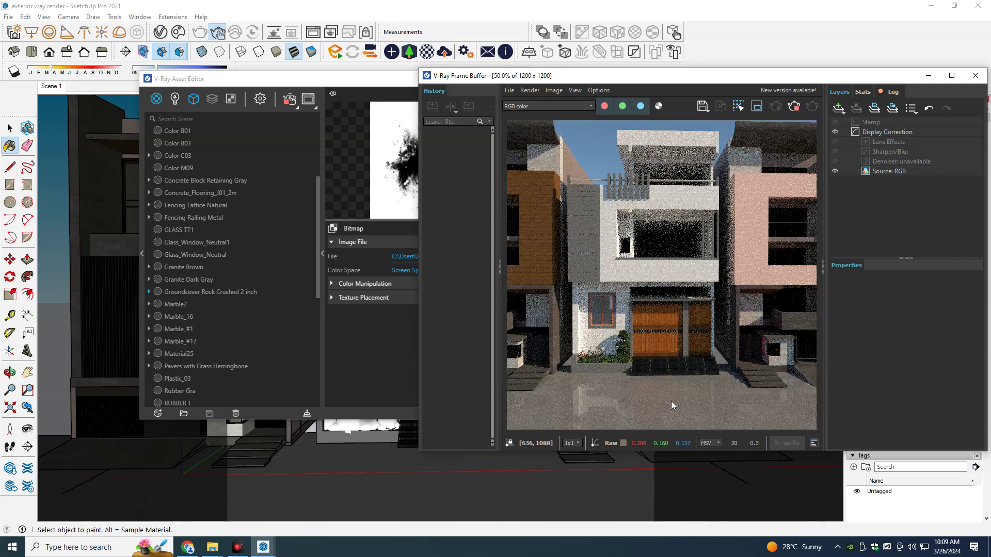
pyautogui.scroll(2, 671, 401)
pyautogui.moveTo(572, 394)
pyautogui.mouseDown(button='middle')
pyautogui.moveTo(568, 370)
pyautogui.moveTo(597, 377)
pyautogui.mouseUp(button='middle')
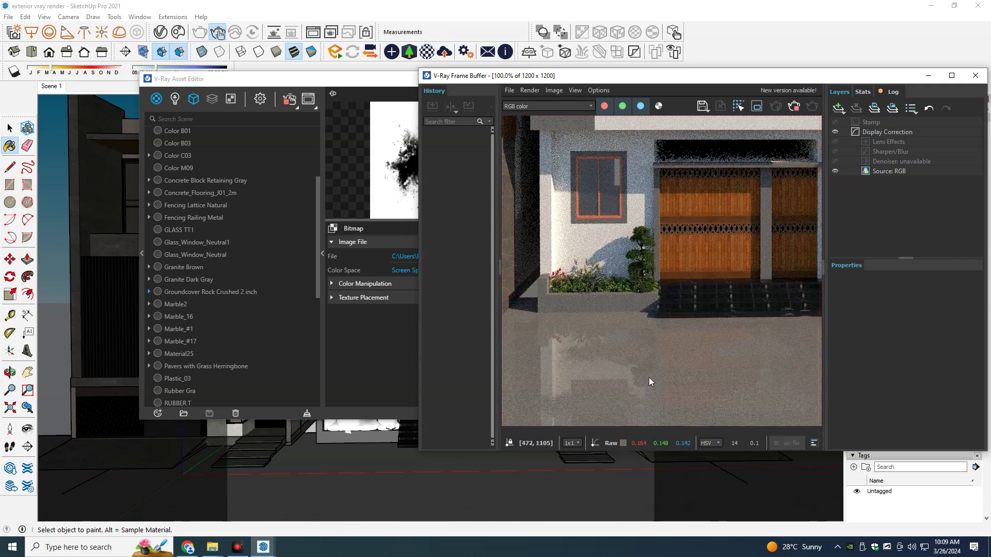
pyautogui.scroll(-2, 597, 377)
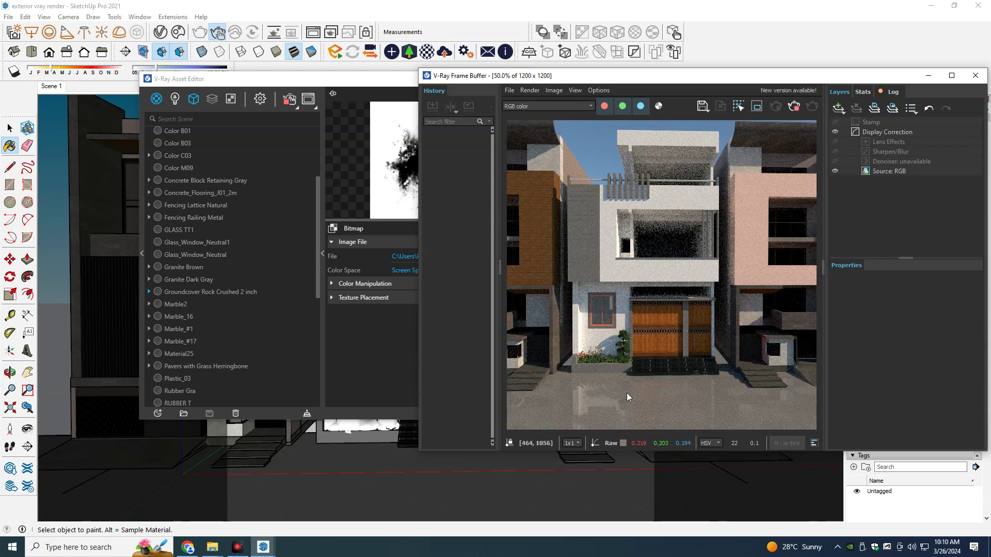
pyautogui.click(393, 89)
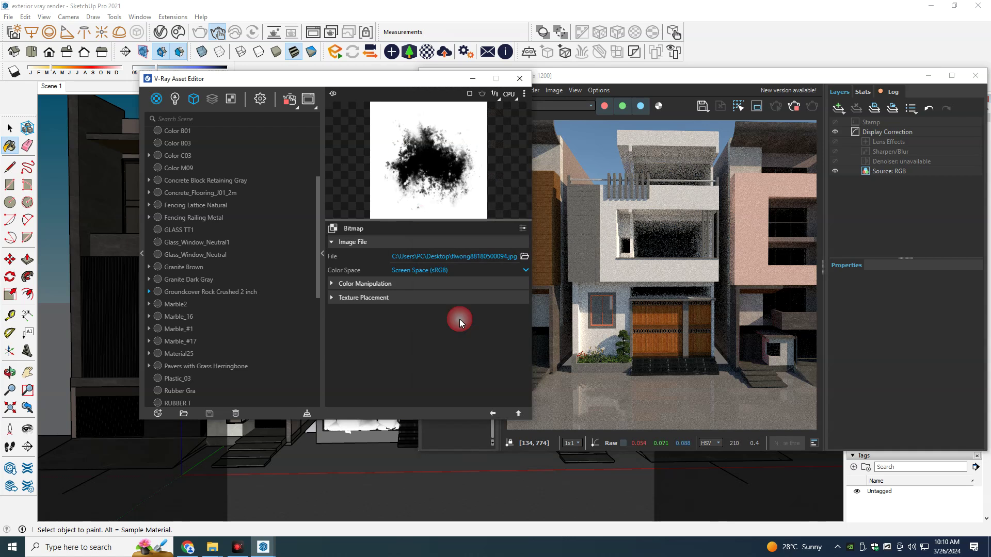
# Step: Lighten the groundcover material's reflection colour to light grey
pyautogui.click(493, 413)
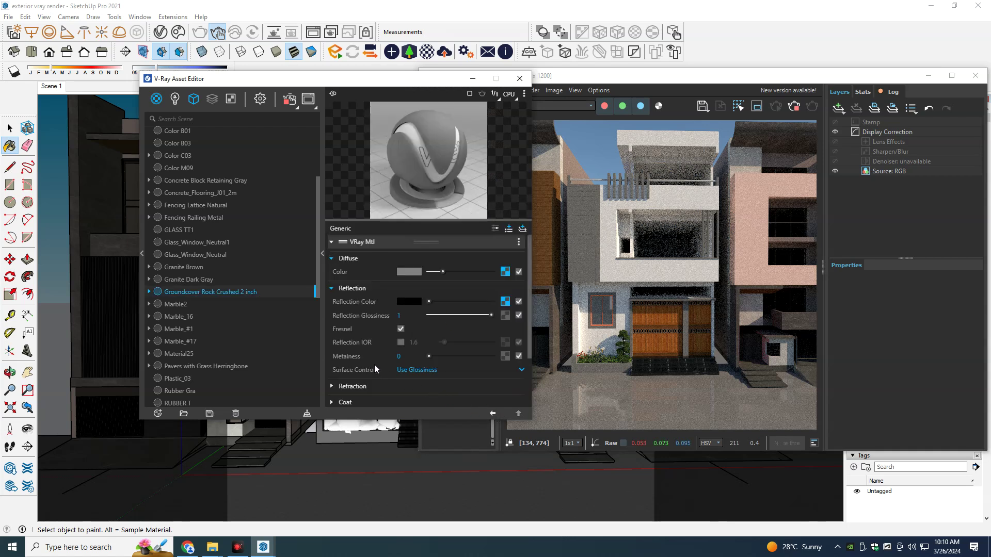
pyautogui.scroll(-2, 371, 356)
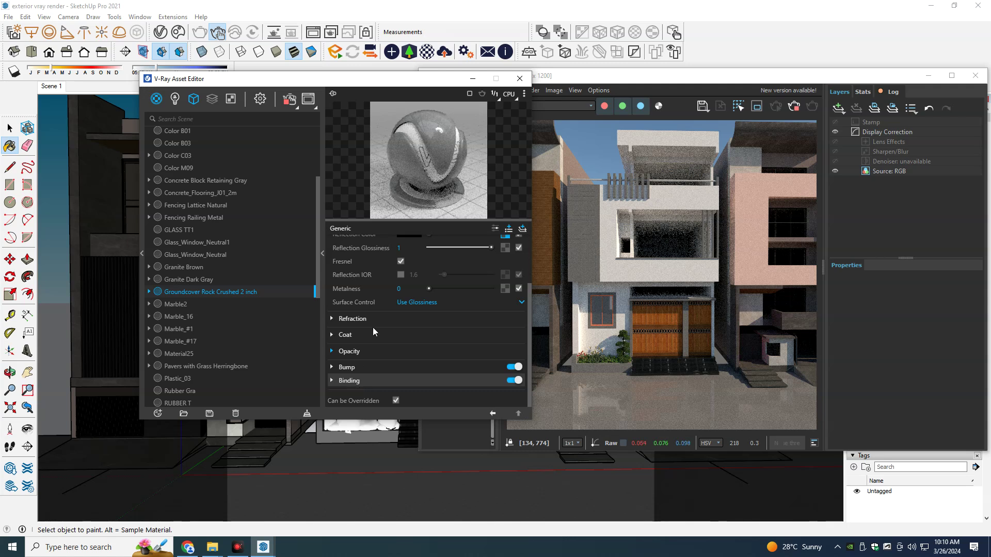
pyautogui.scroll(2, 374, 320)
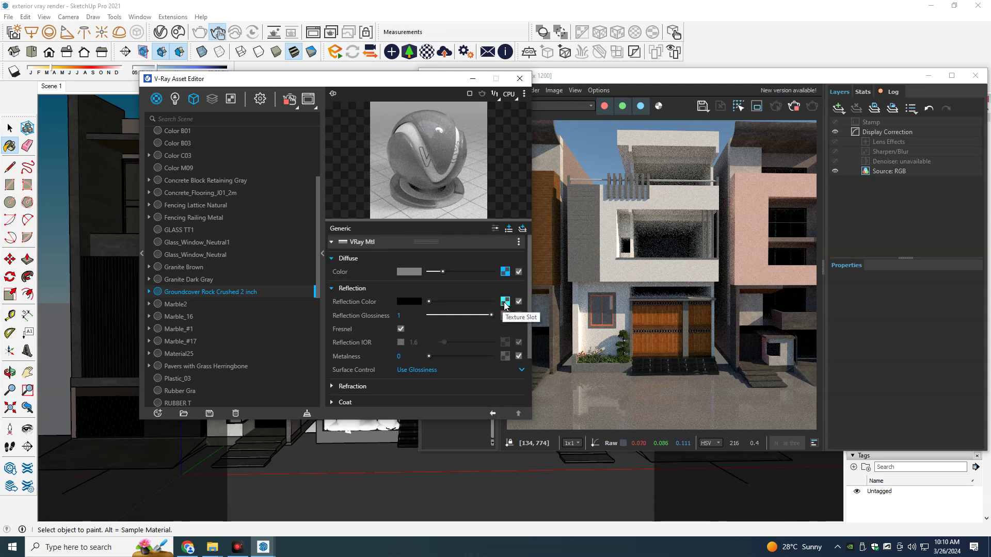
pyautogui.moveTo(430, 302)
pyautogui.mouseDown()
pyautogui.moveTo(485, 302)
pyautogui.moveTo(445, 303)
pyautogui.mouseUp()
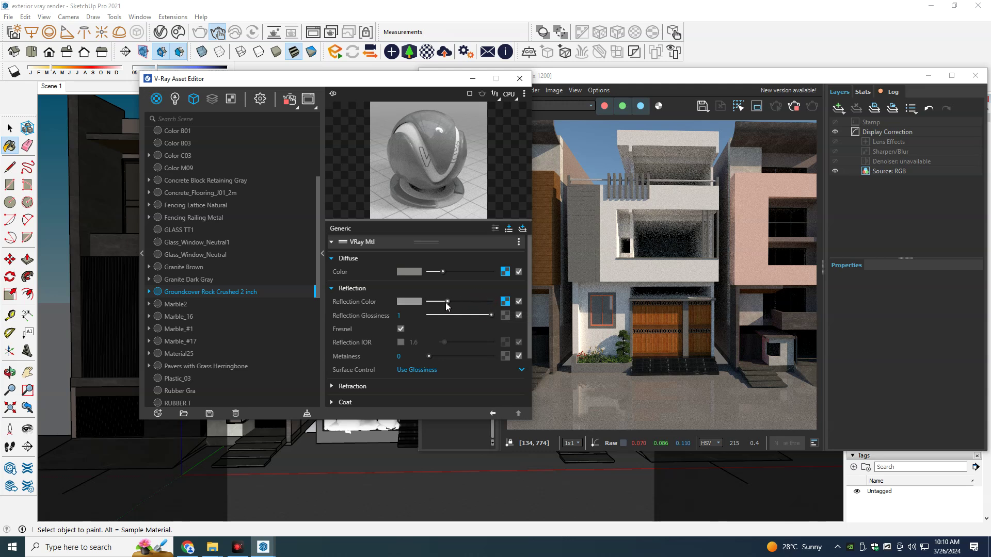
# Step: Rotate the water-patch reflection map to 154.2 in its placement settings
pyautogui.click(505, 302)
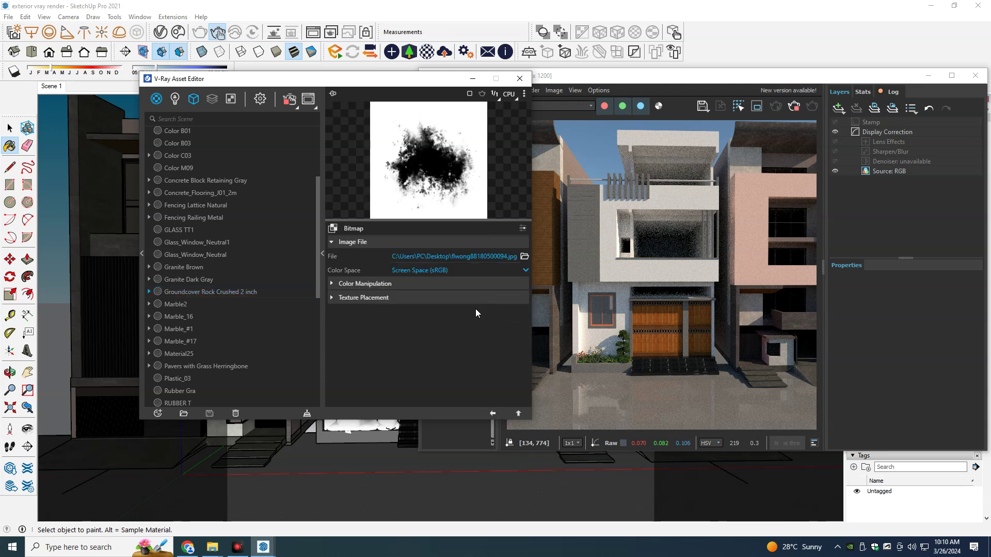
pyautogui.click(393, 283)
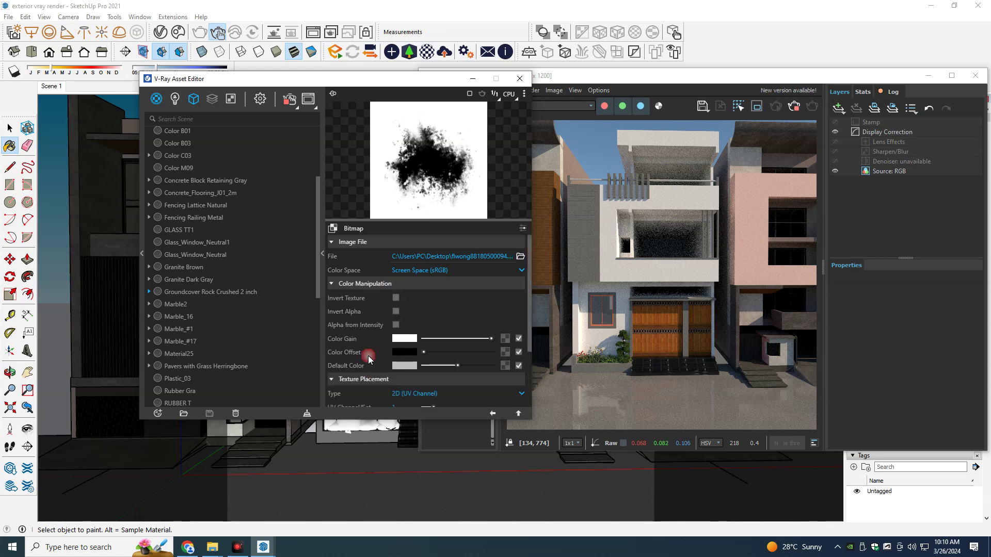
pyautogui.click(365, 379)
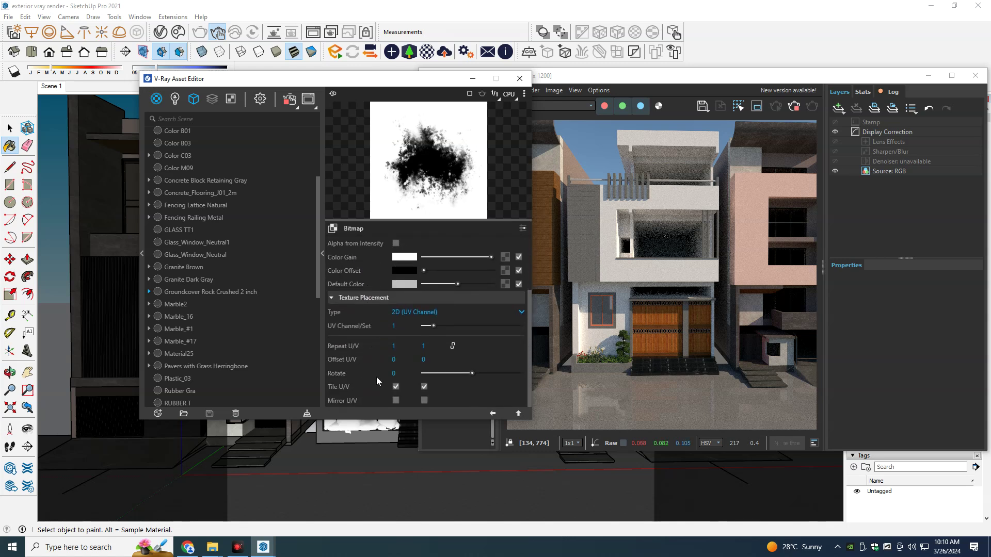
pyautogui.moveTo(472, 372); pyautogui.dragTo(494, 373)
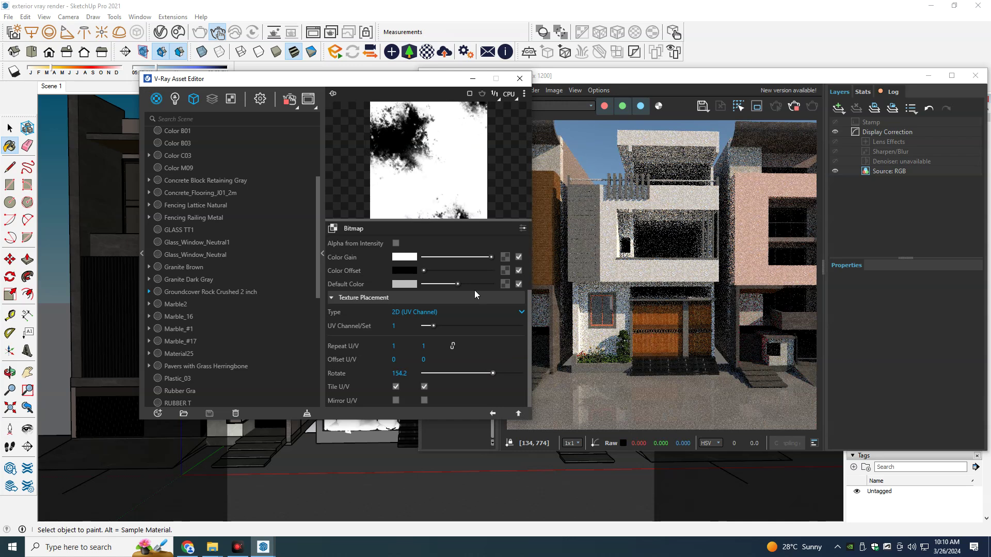
pyautogui.click(493, 413)
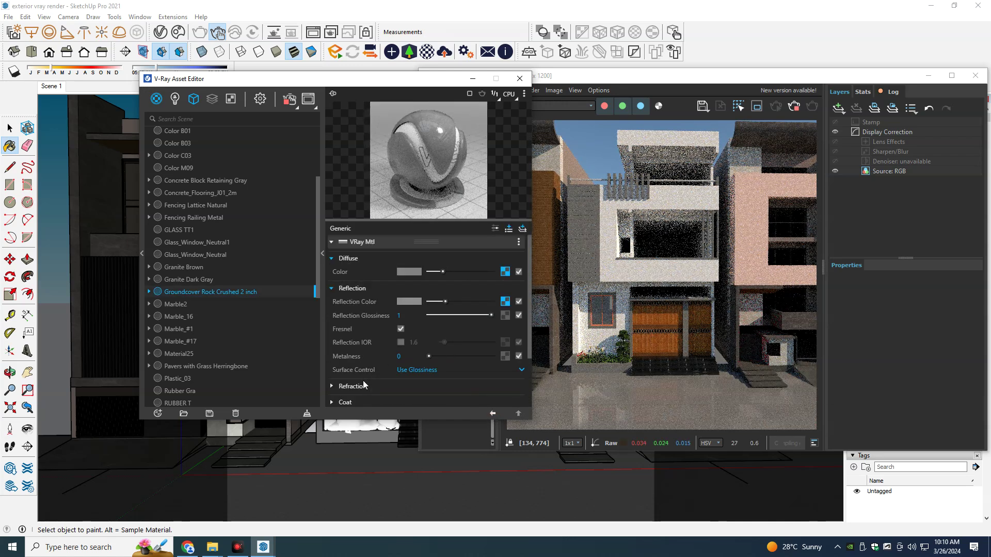
pyautogui.scroll(-1, 361, 370)
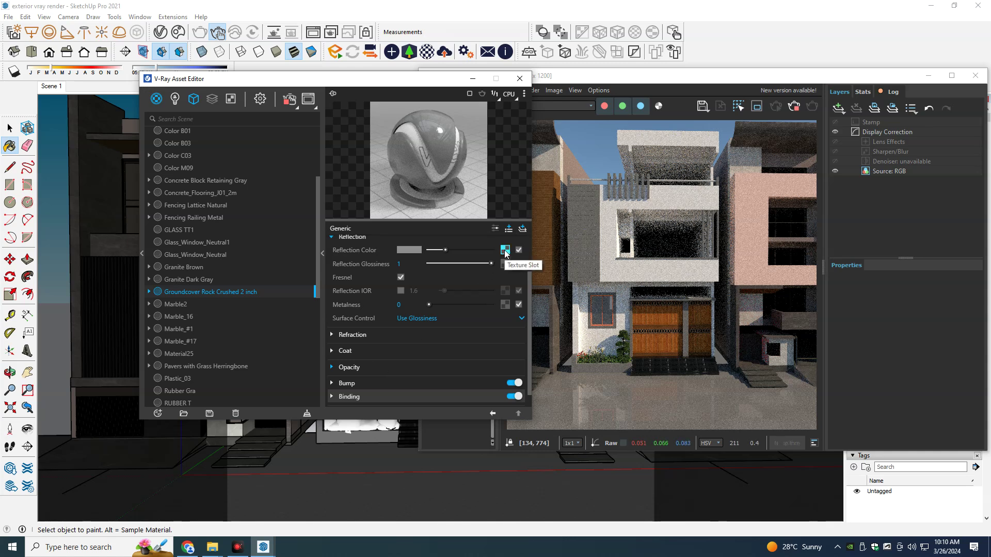
pyautogui.scroll(1, 484, 266)
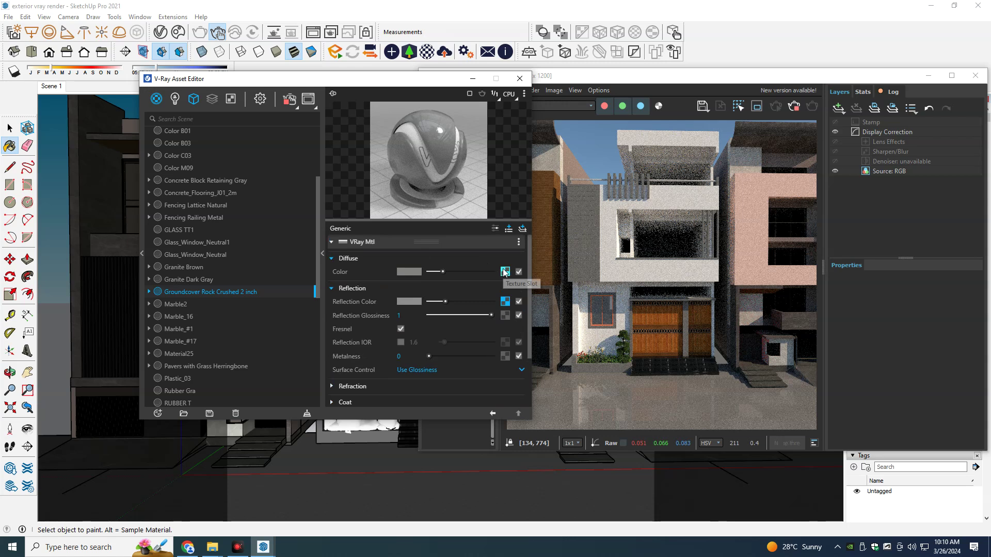
# Step: Paste a copy of the groundcover's diffuse texture into its Bump map slot
pyautogui.rightClick(505, 273)
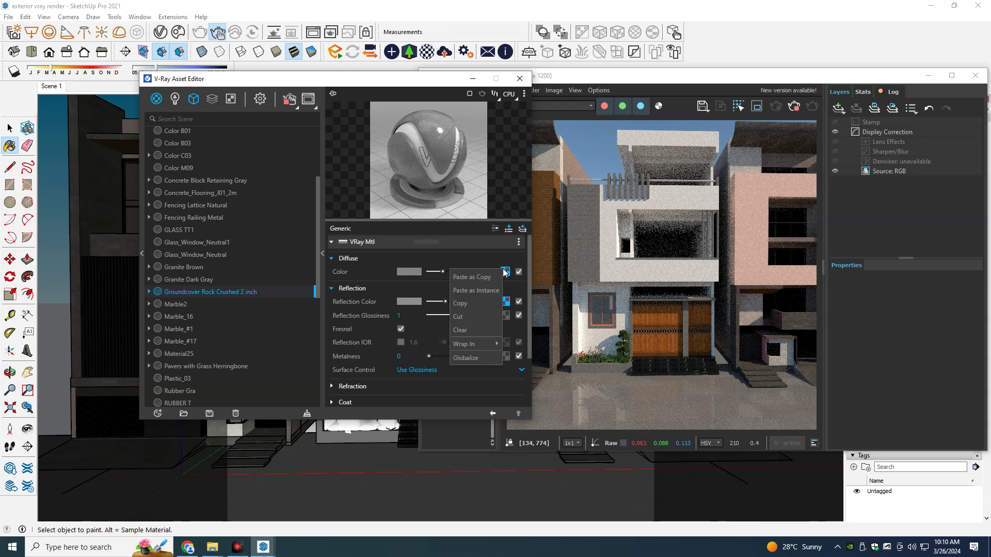
pyautogui.click(483, 290)
pyautogui.scroll(-1, 367, 377)
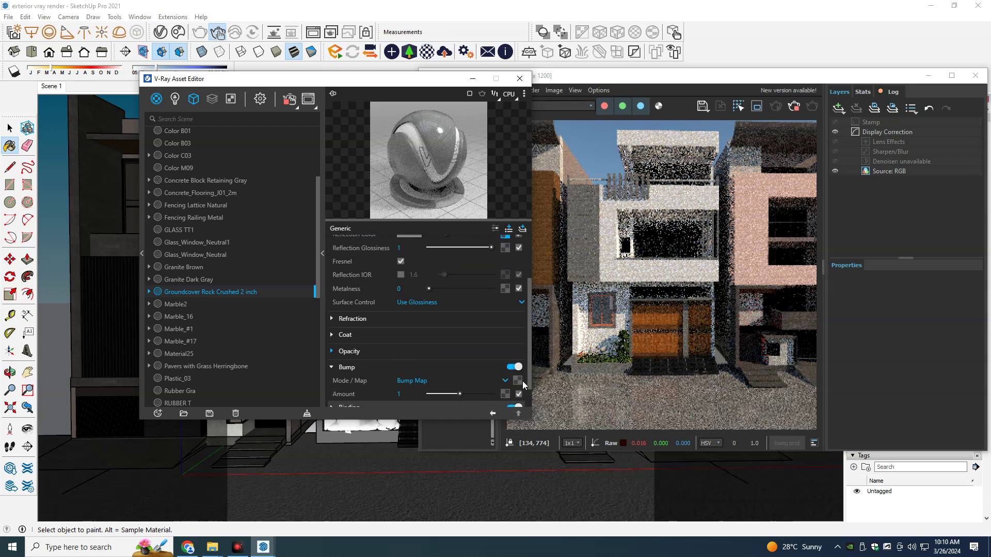
pyautogui.rightClick(518, 381)
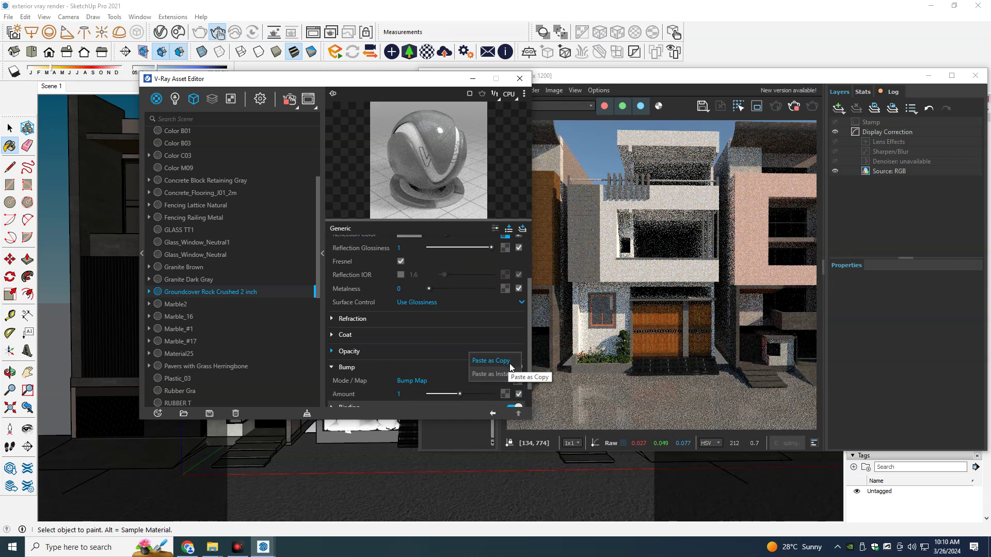
pyautogui.click(508, 363)
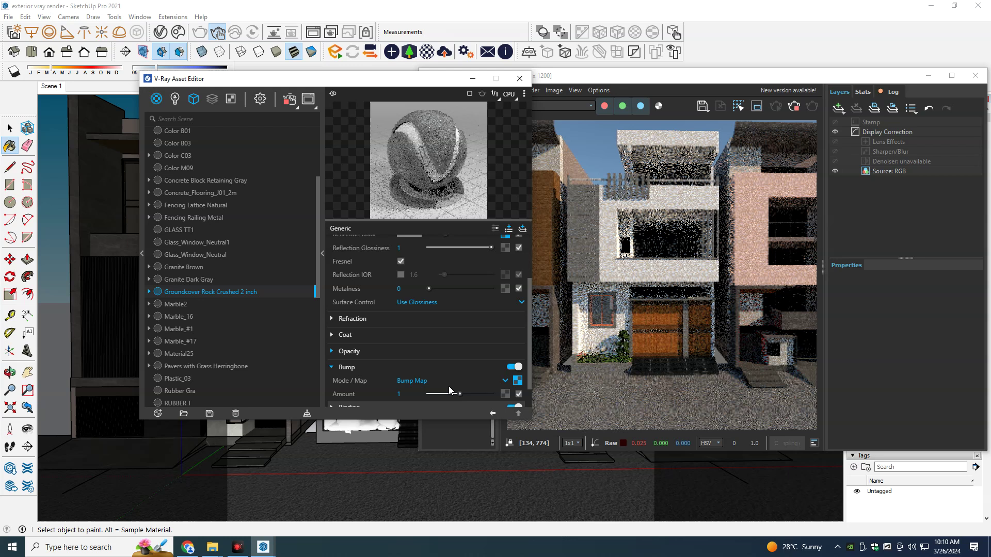
# Step: Inspect the entrance area in the refreshed Frame Buffer render
pyautogui.click(687, 404)
pyautogui.scroll(2, 686, 404)
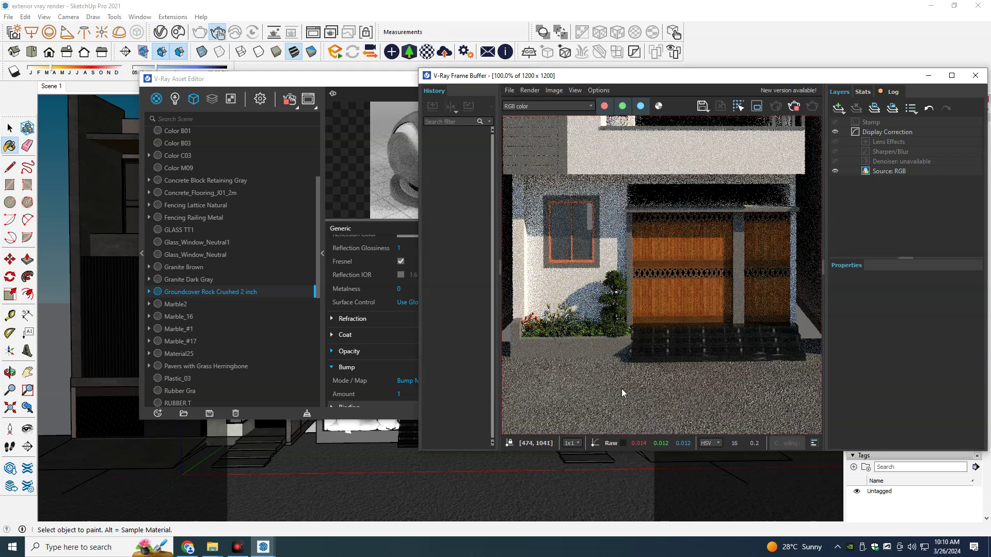
pyautogui.moveTo(621, 389); pyautogui.dragTo(652, 332, button='middle')
pyautogui.scroll(-2, 627, 360)
pyautogui.scroll(1, 628, 364)
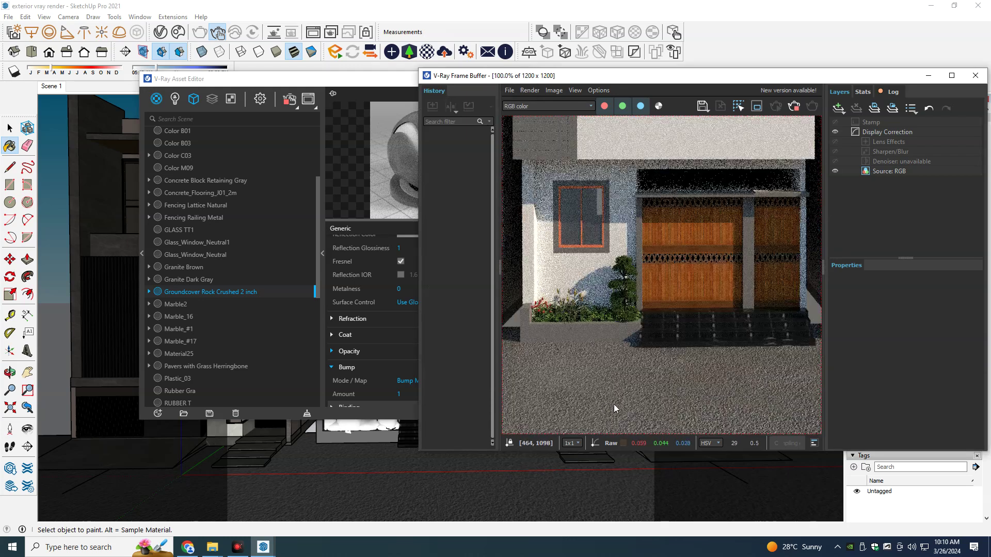
pyautogui.scroll(1, 598, 404)
pyautogui.scroll(-1, 604, 384)
pyautogui.scroll(-1, 637, 367)
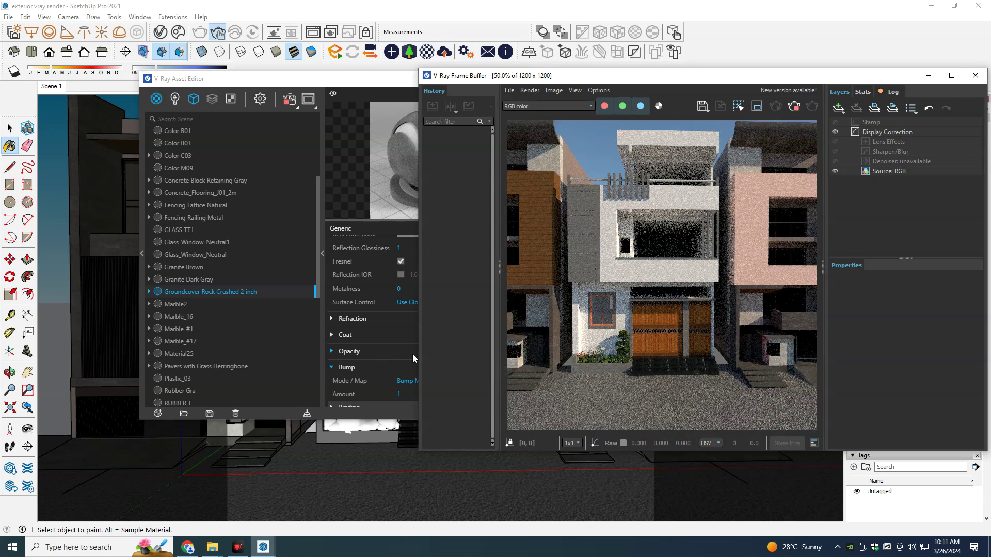
pyautogui.click(370, 82)
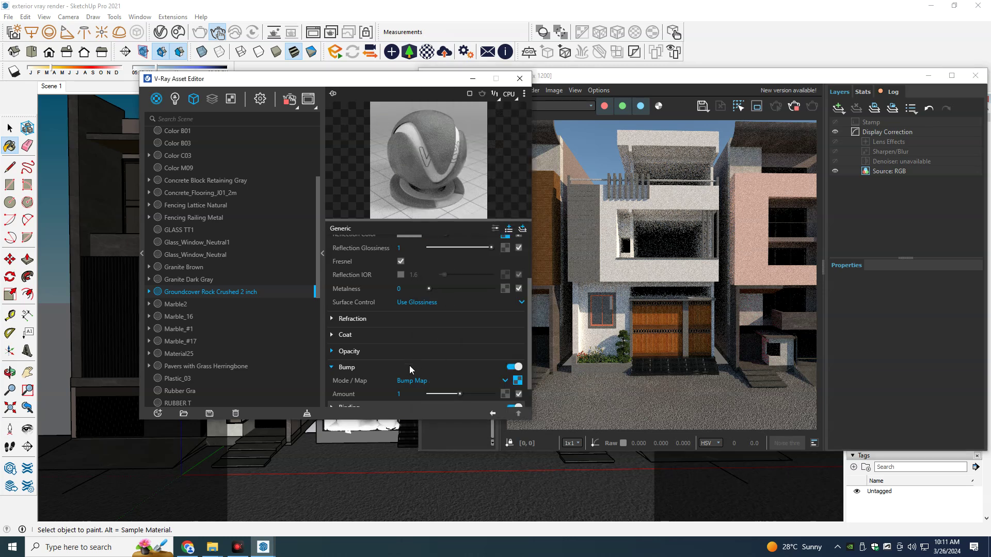
# Step: Commit a groundcover bump amount of 0.5 and inspect the gravel in the render
pyautogui.scroll(-1, 442, 382)
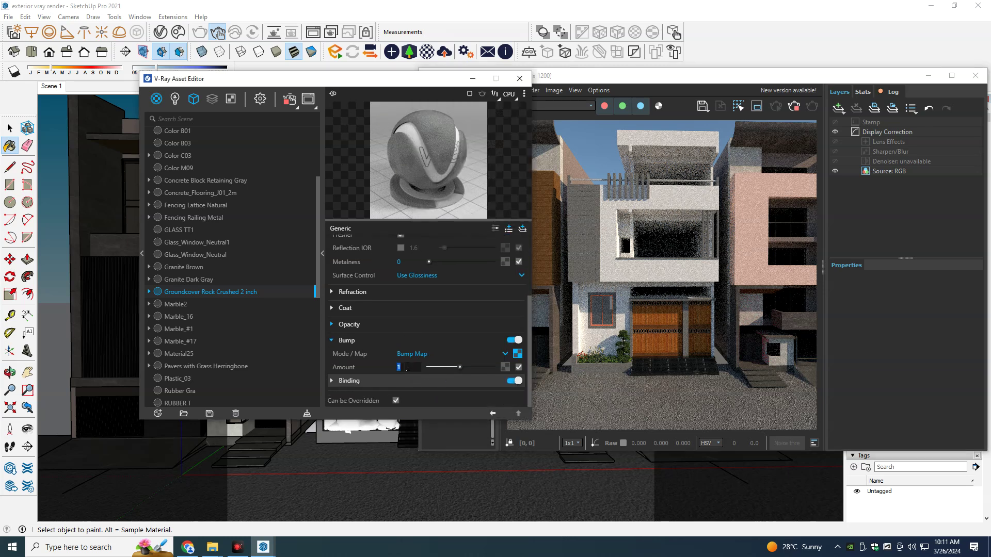
pyautogui.write('0.5')
pyautogui.press('Return')
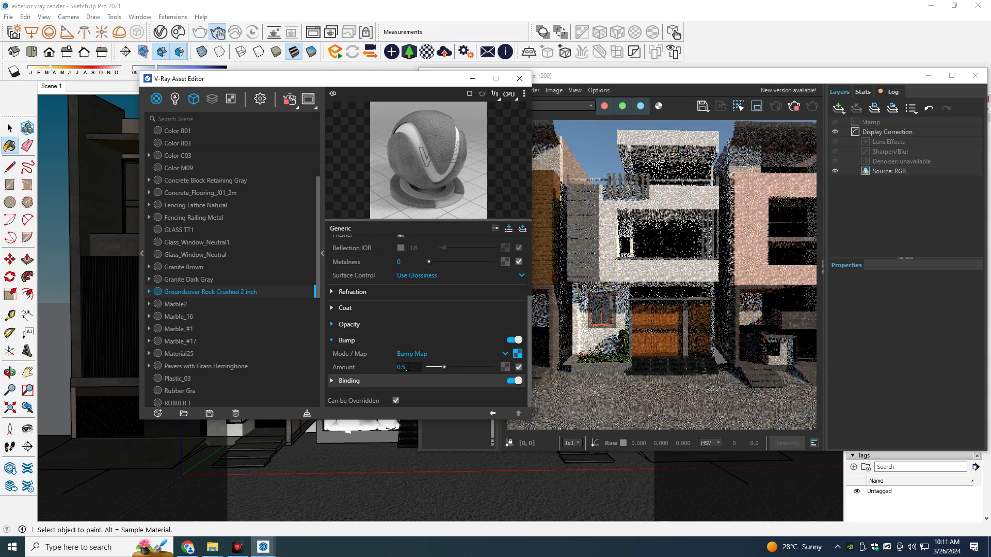
pyautogui.click(590, 391)
pyautogui.scroll(1, 591, 392)
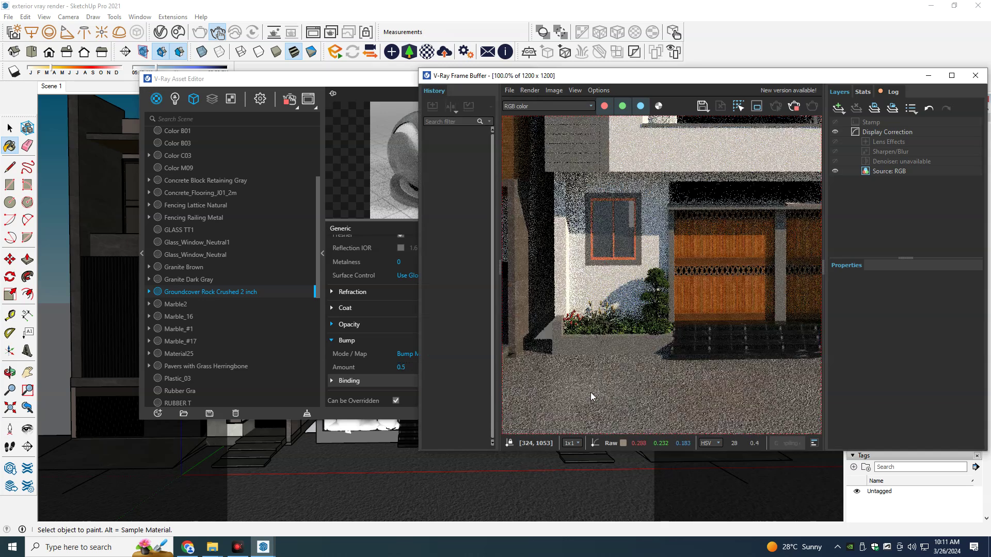
pyautogui.moveTo(591, 392); pyautogui.dragTo(592, 354, button='middle')
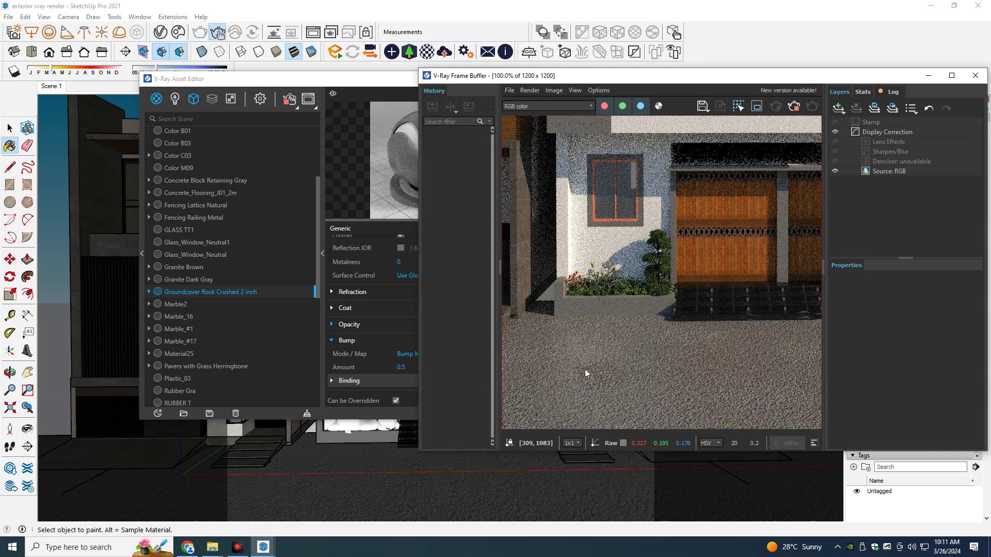
pyautogui.scroll(-1, 614, 379)
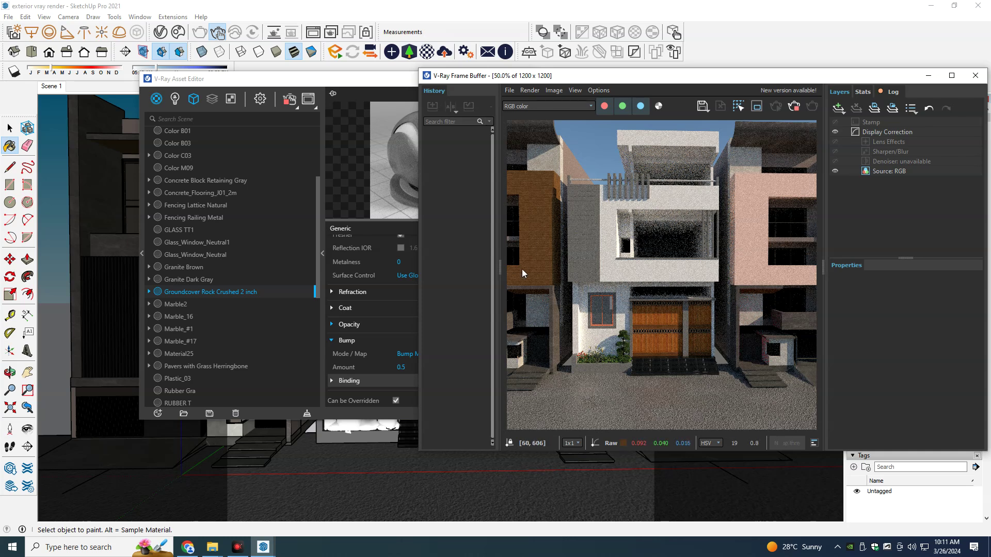
# Step: Minimize the Frame Buffer and Asset Editor, then orbit toward the front entrance
pyautogui.click(933, 78)
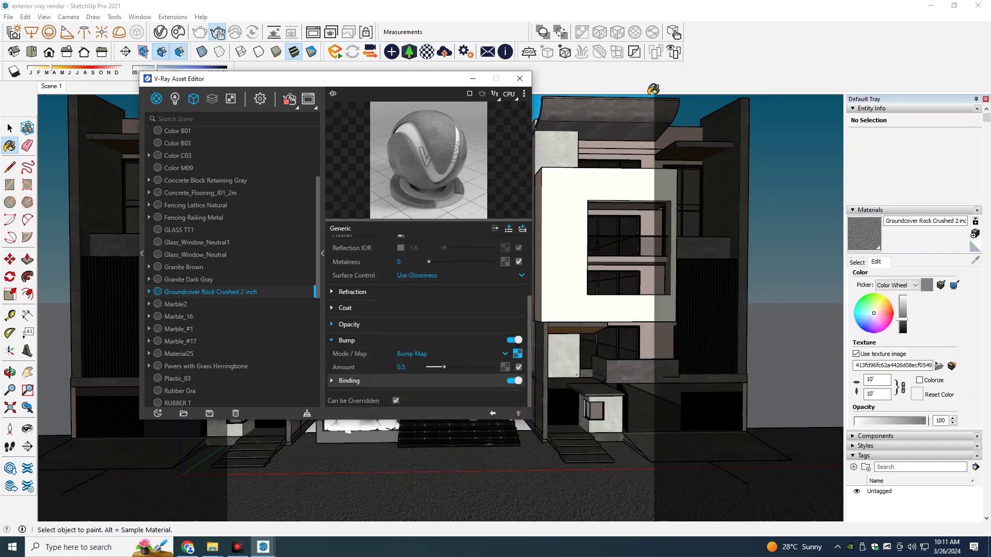
pyautogui.click(472, 80)
pyautogui.moveTo(392, 356); pyautogui.dragTo(404, 363, button='middle')
pyautogui.scroll(2, 413, 369)
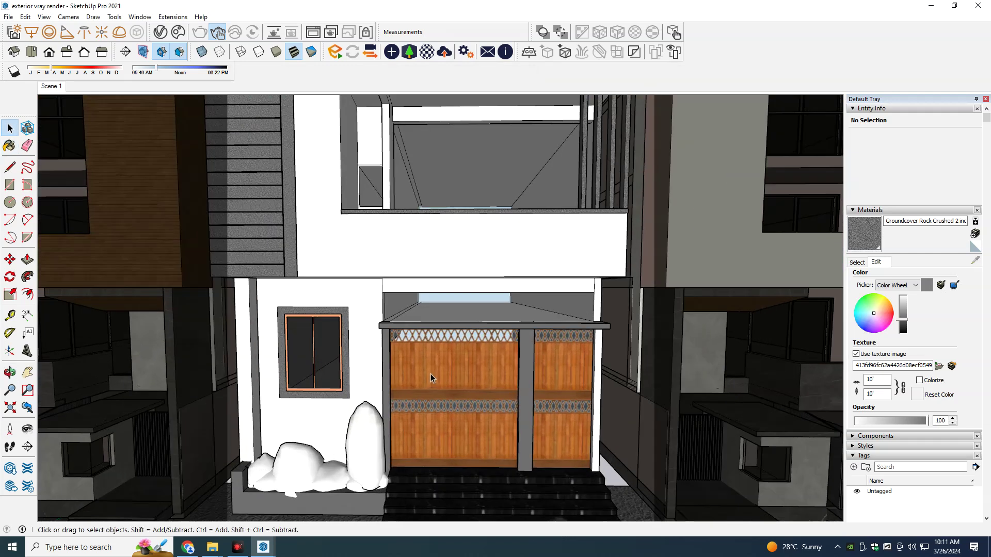
pyautogui.scroll(1, 434, 377)
pyautogui.scroll(1, 485, 377)
# Step: Scale the door group's top edge down to 0.82
pyautogui.press('s')
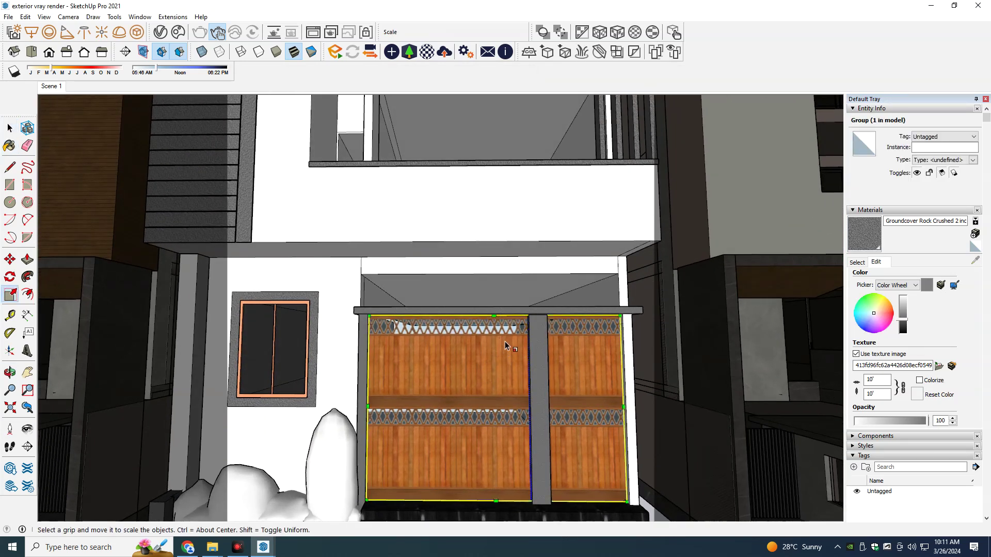
pyautogui.moveTo(494, 315); pyautogui.dragTo(493, 345)
pyautogui.press('space')
pyautogui.scroll(-2, 474, 399)
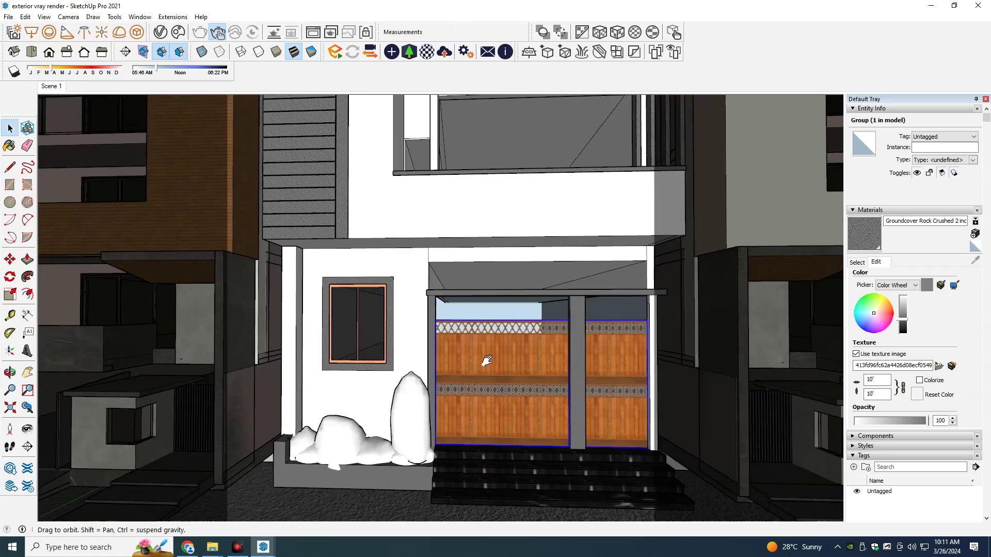
# Step: Push/Pull the window's gray surround outward about 6 7/8 inches
pyautogui.moveTo(438, 404); pyautogui.dragTo(407, 346, button='middle')
pyautogui.scroll(3, 406, 347)
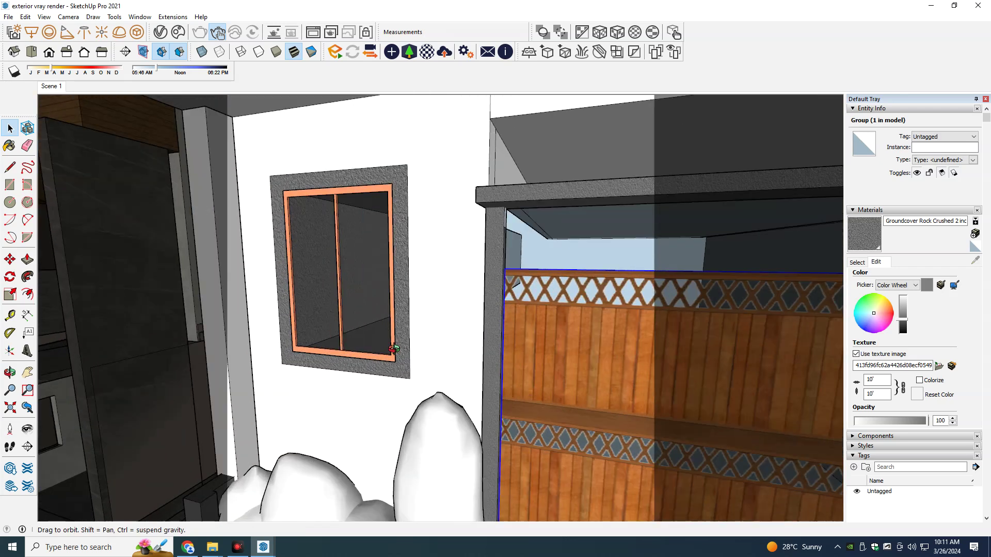
pyautogui.scroll(1, 397, 370)
pyautogui.scroll(1, 409, 353)
pyautogui.click(408, 356)
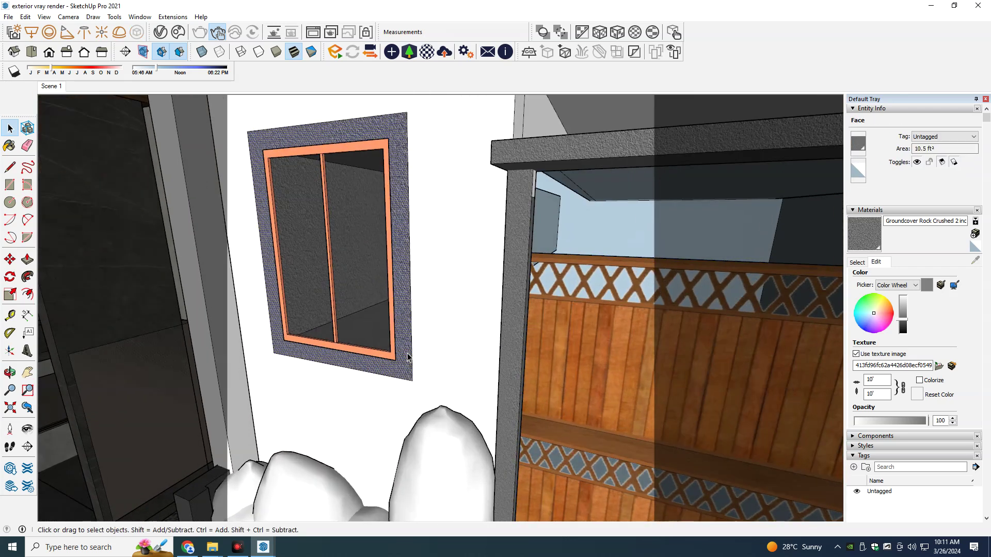
pyautogui.press('p')
pyautogui.moveTo(405, 361); pyautogui.dragTo(395, 365)
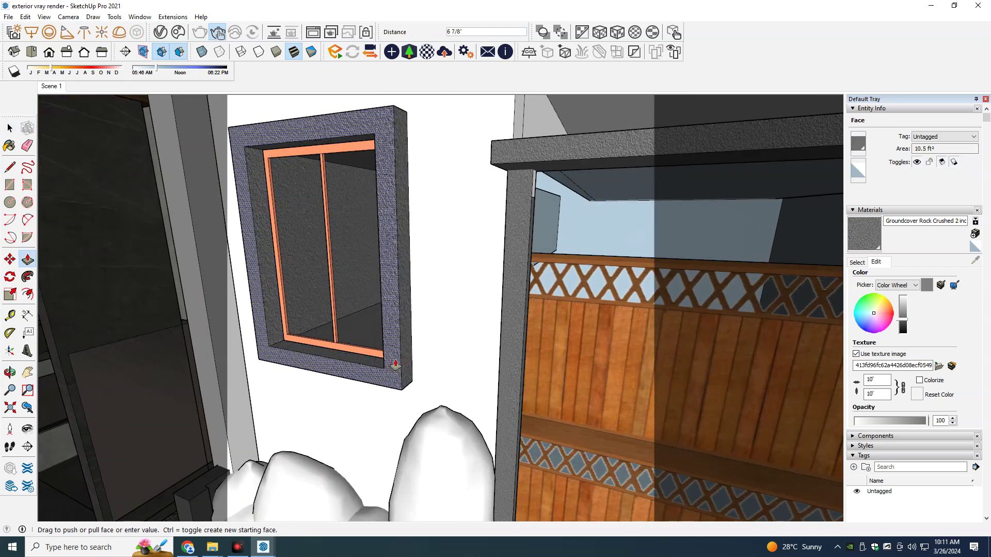
pyautogui.click(396, 365)
# Step: Orbit to a frontal window view and return to the browser's image results
pyautogui.moveTo(396, 365)
pyautogui.mouseDown(button='middle')
pyautogui.moveTo(511, 388)
pyautogui.moveTo(477, 377)
pyautogui.moveTo(464, 387)
pyautogui.mouseUp(button='middle')
pyautogui.press('space')
pyautogui.scroll(-2, 510, 382)
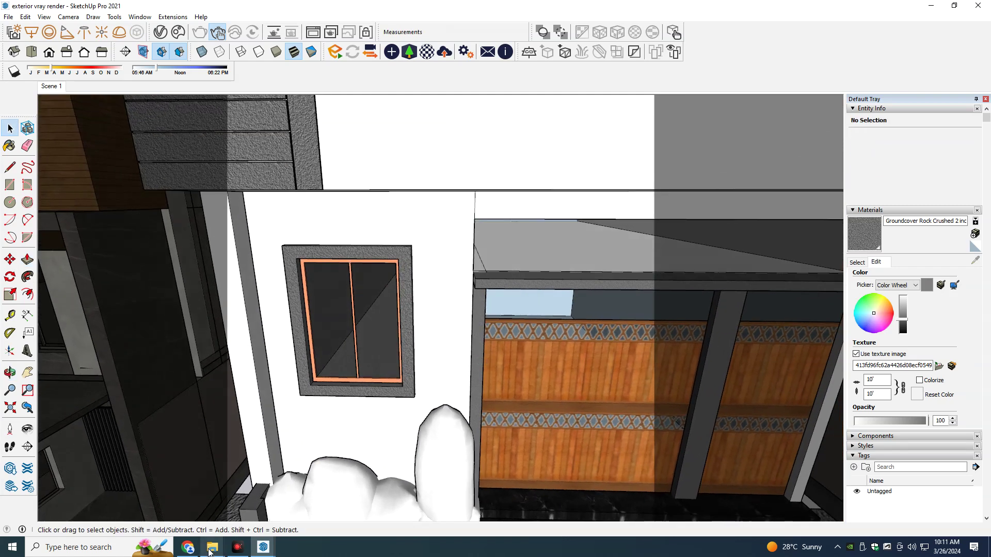
pyautogui.click(188, 548)
# Step: Search Google Images for a gray grove seamless texture
pyautogui.click(417, 62)
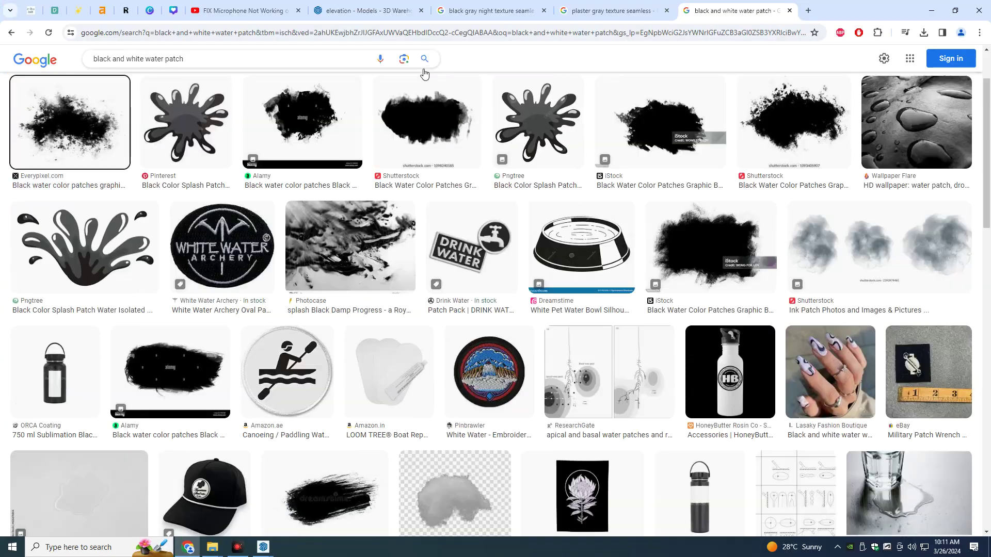
pyautogui.click(328, 62)
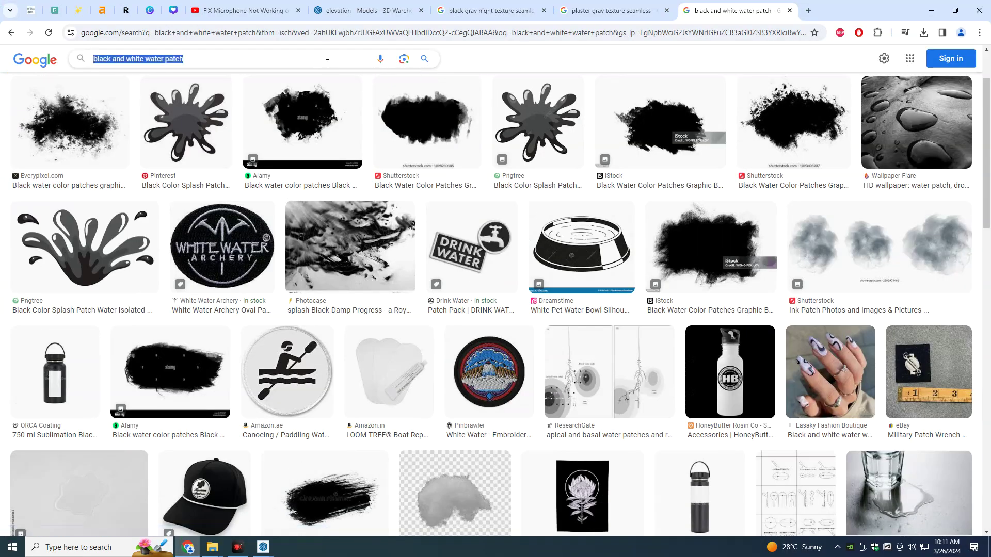
pyautogui.write('g')
pyautogui.write('g')
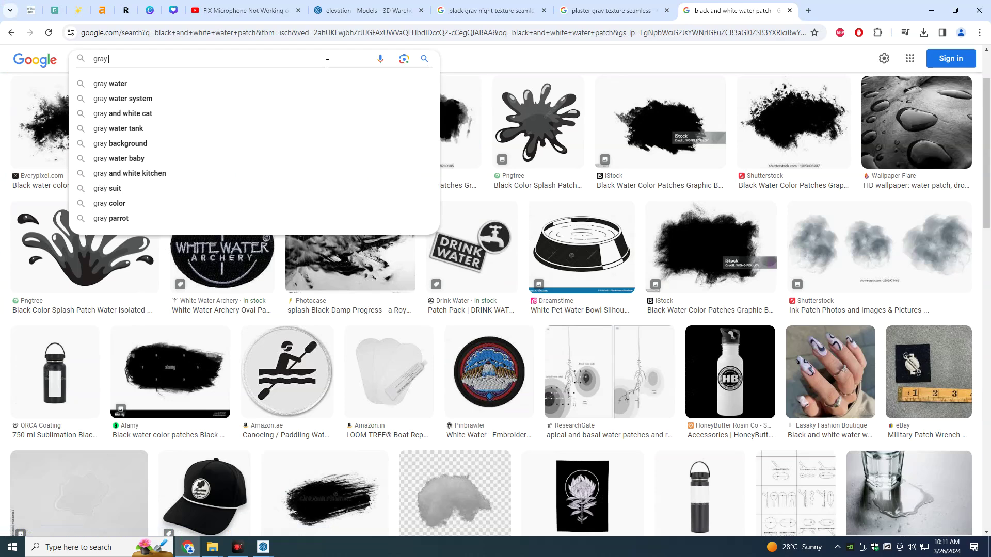
pyautogui.write('rove')
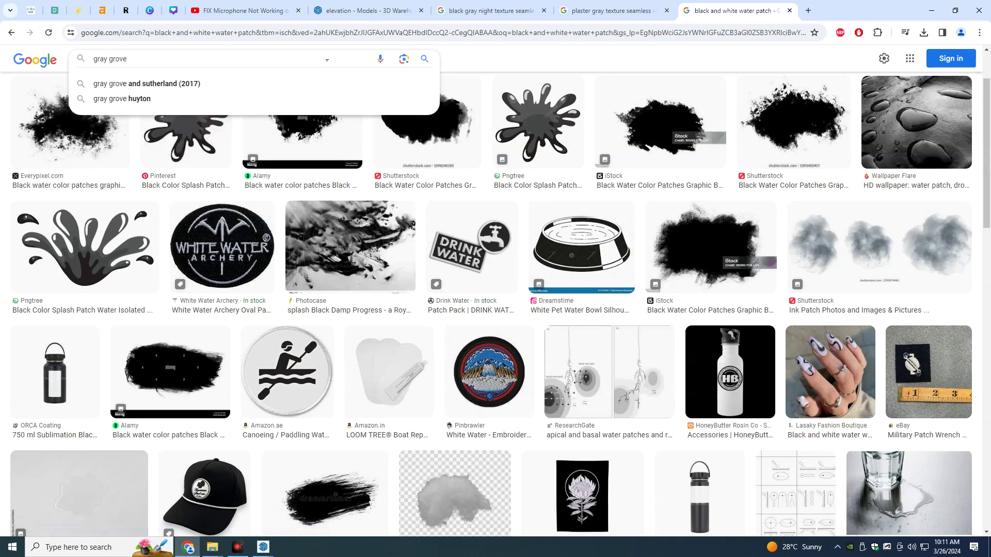
pyautogui.write(' texture seamless')
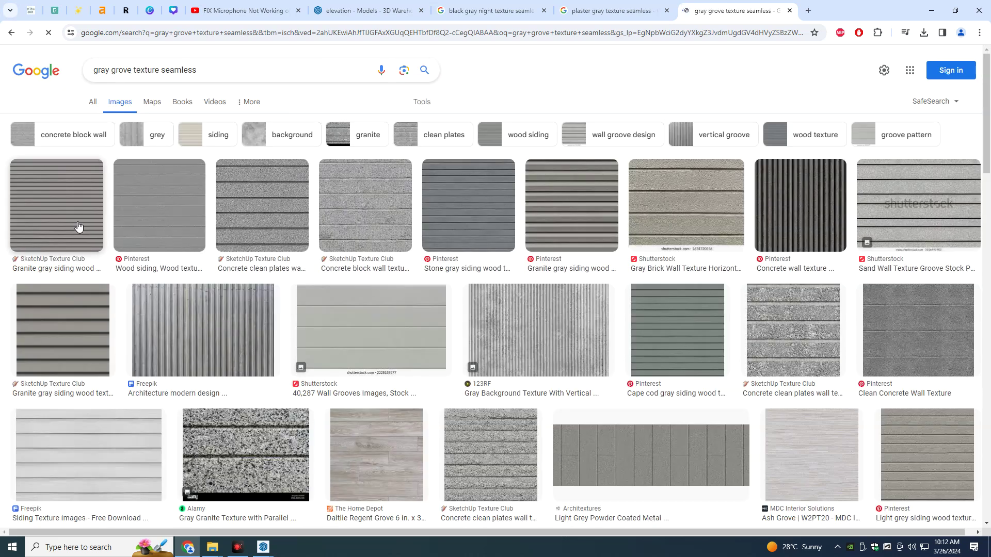
# Step: Save the Granite gray siding texture to the Desktop as download (1).jpg
pyautogui.click(78, 226)
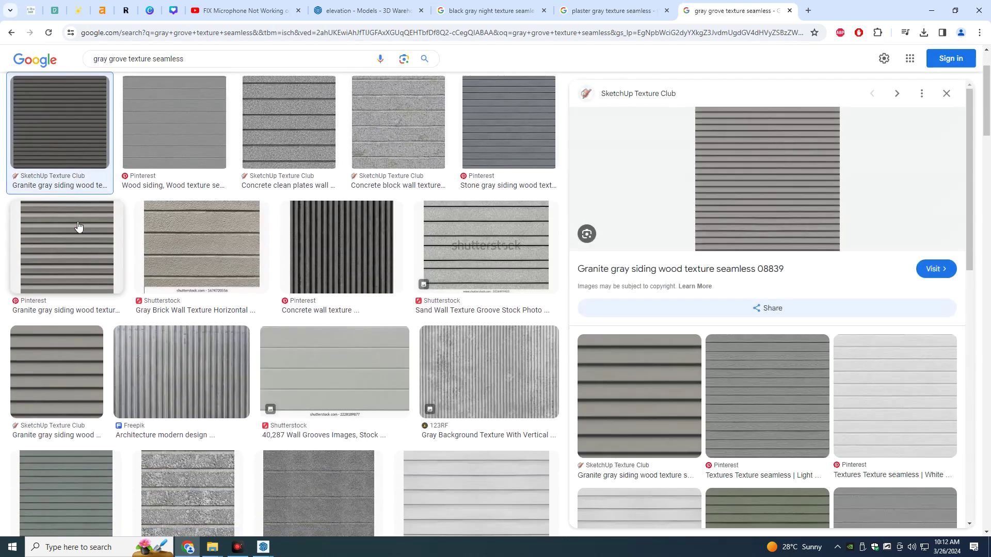
pyautogui.rightClick(760, 191)
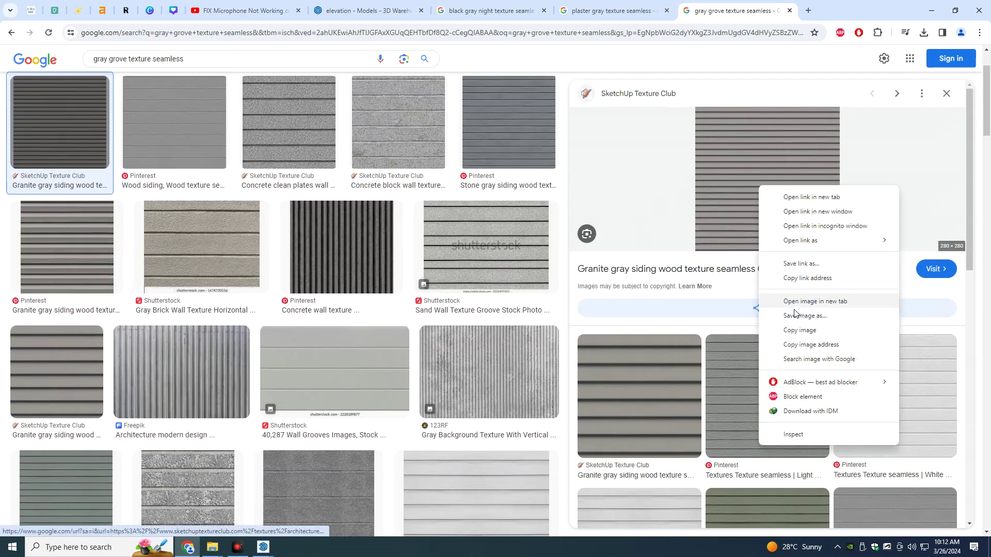
pyautogui.click(810, 314)
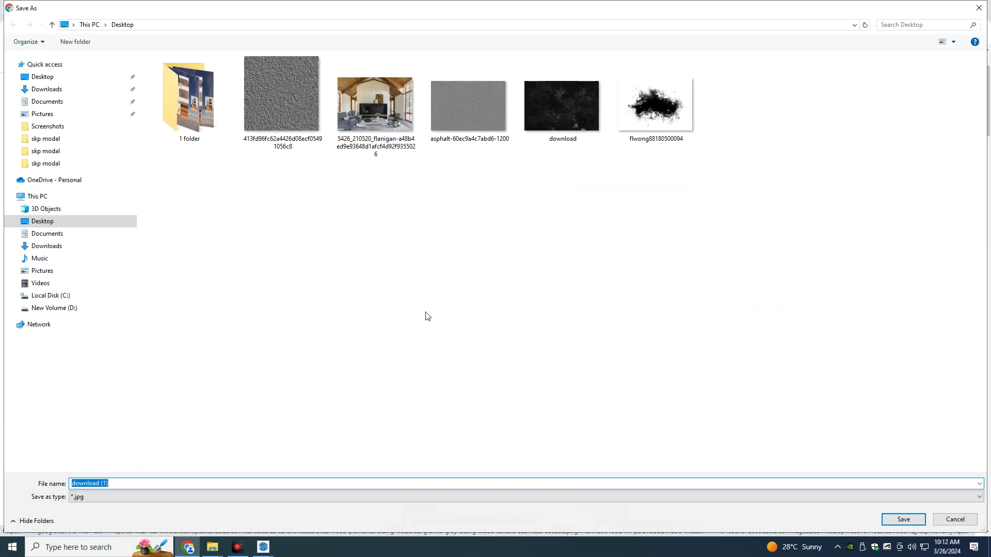
pyautogui.click(41, 76)
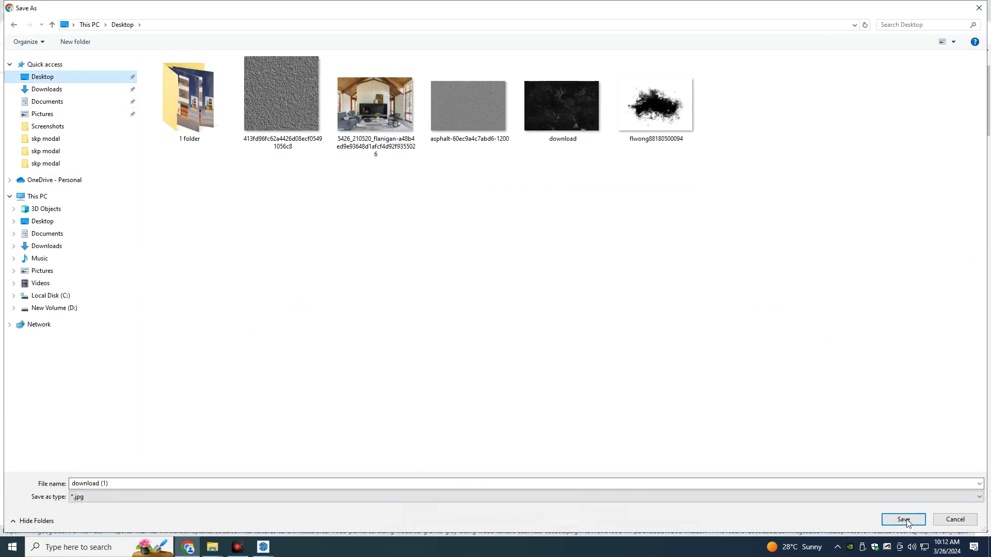
pyautogui.click(903, 520)
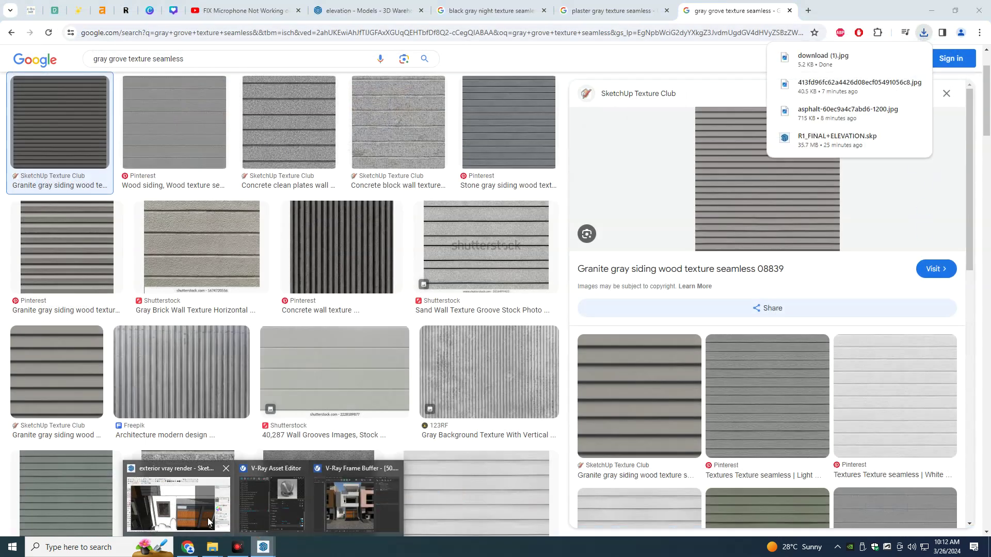
pyautogui.moveTo(263, 547)
pyautogui.click(180, 498)
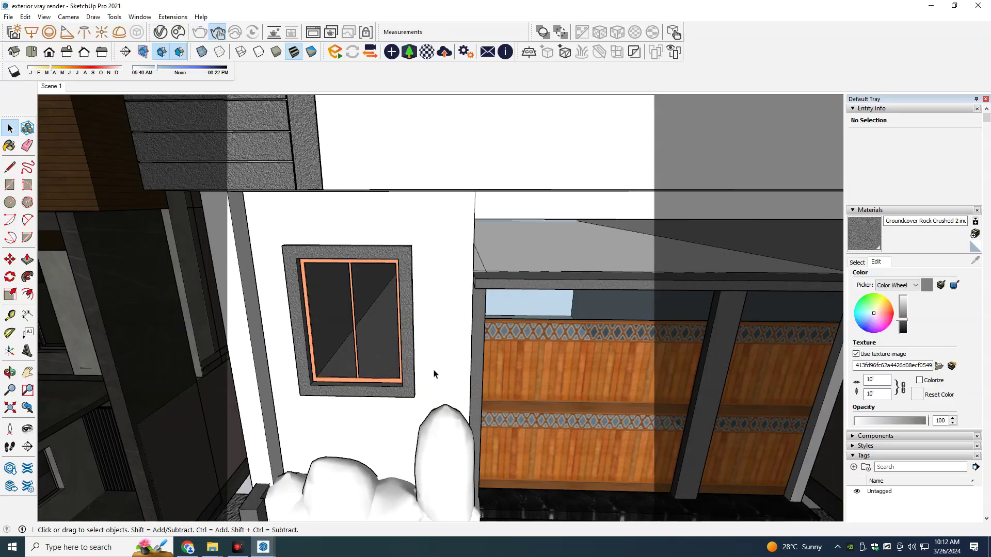
# Step: Paint the wall around the window with red Color A06 and bring up the render window
pyautogui.click(857, 262)
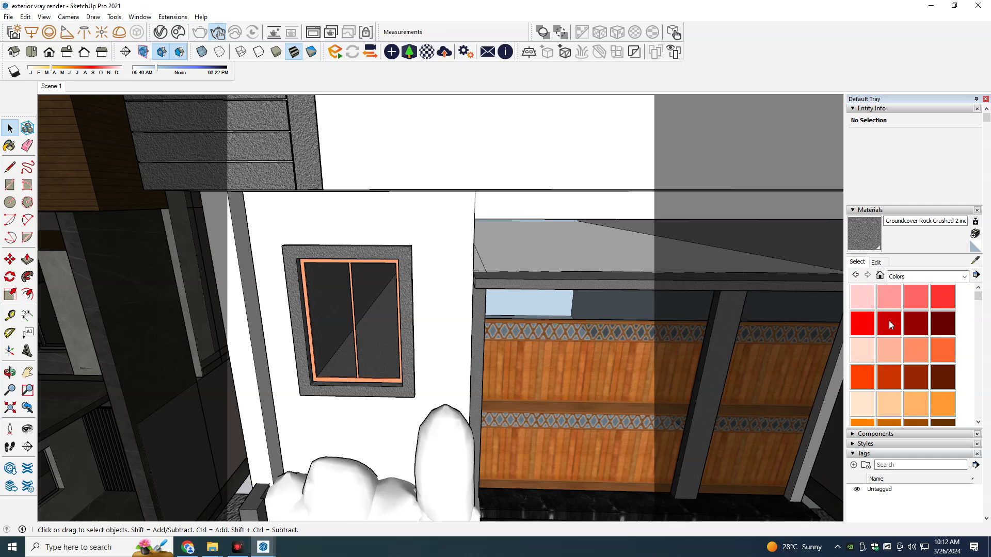
pyautogui.click(460, 283)
pyautogui.moveTo(263, 547)
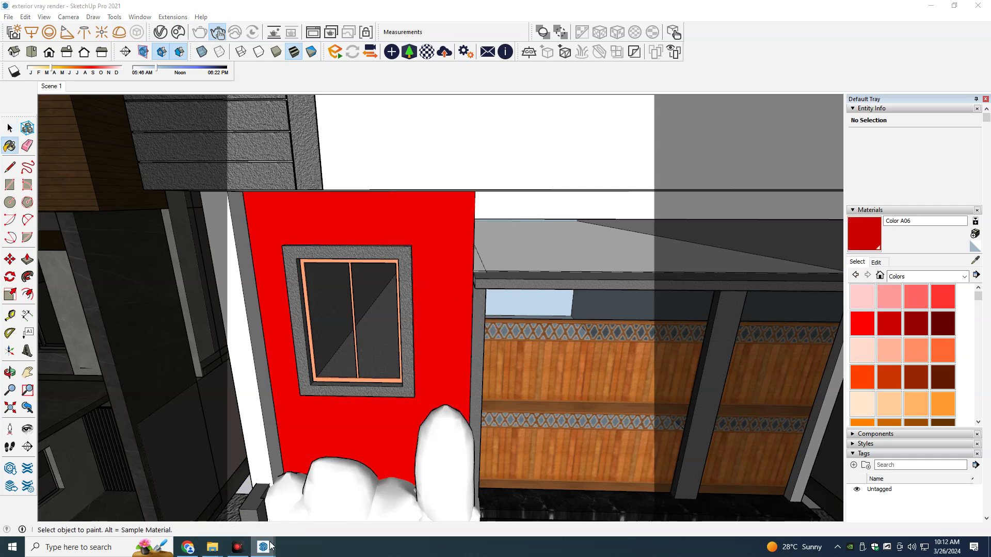
pyautogui.click(356, 503)
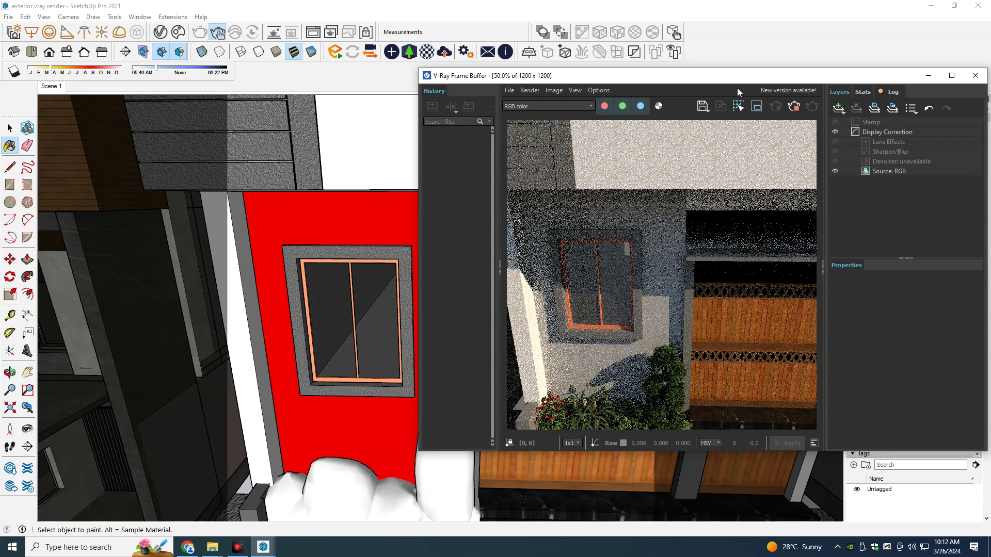
pyautogui.moveTo(748, 82); pyautogui.dragTo(771, 82)
pyautogui.moveTo(361, 268)
pyautogui.mouseDown(button='middle')
pyautogui.moveTo(336, 285)
pyautogui.moveTo(357, 335)
pyautogui.mouseUp(button='middle')
pyautogui.press('space')
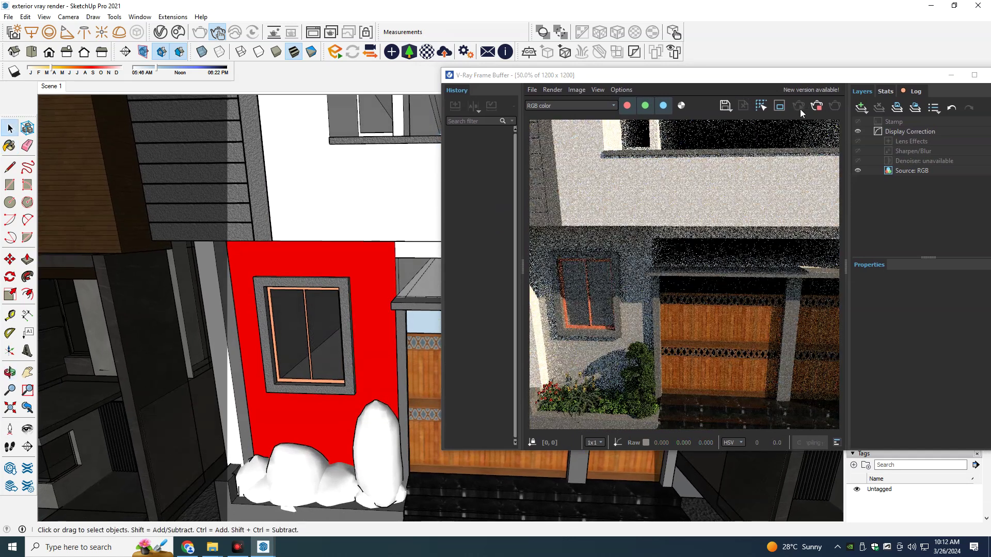
# Step: Restart the V-Ray render to show the red wall
pyautogui.click(816, 108)
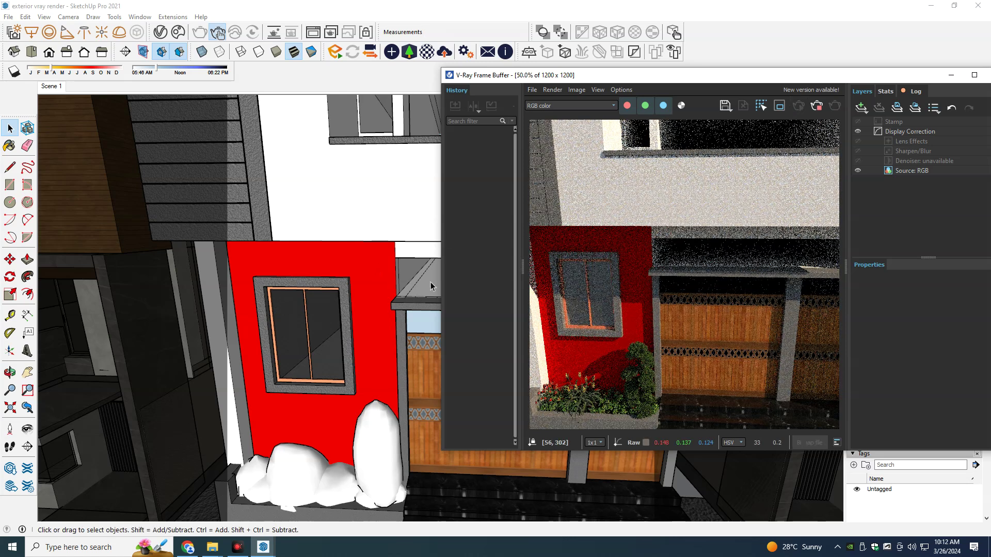
pyautogui.moveTo(678, 81)
pyautogui.mouseDown()
pyautogui.moveTo(332, 292)
pyautogui.moveTo(336, 104)
pyautogui.mouseUp()
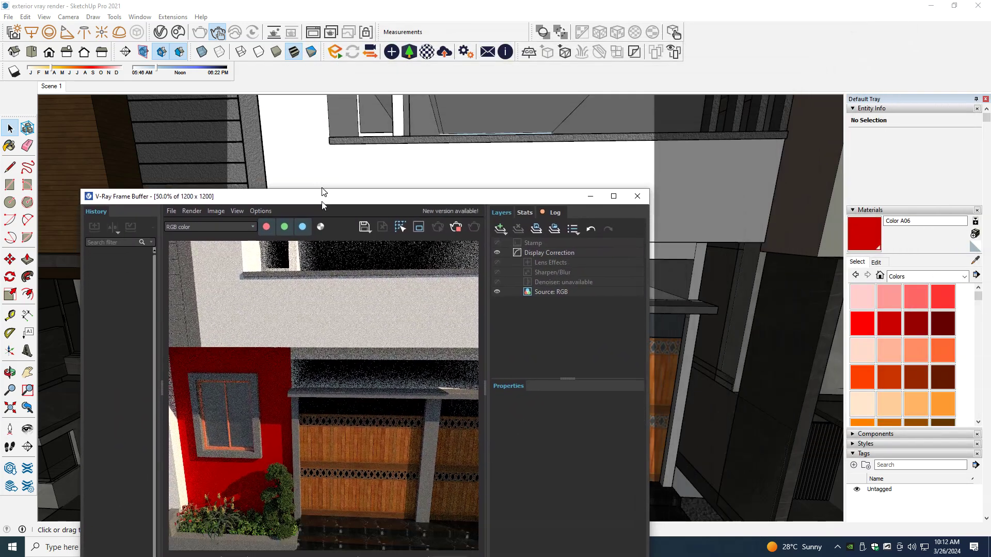
pyautogui.click(877, 263)
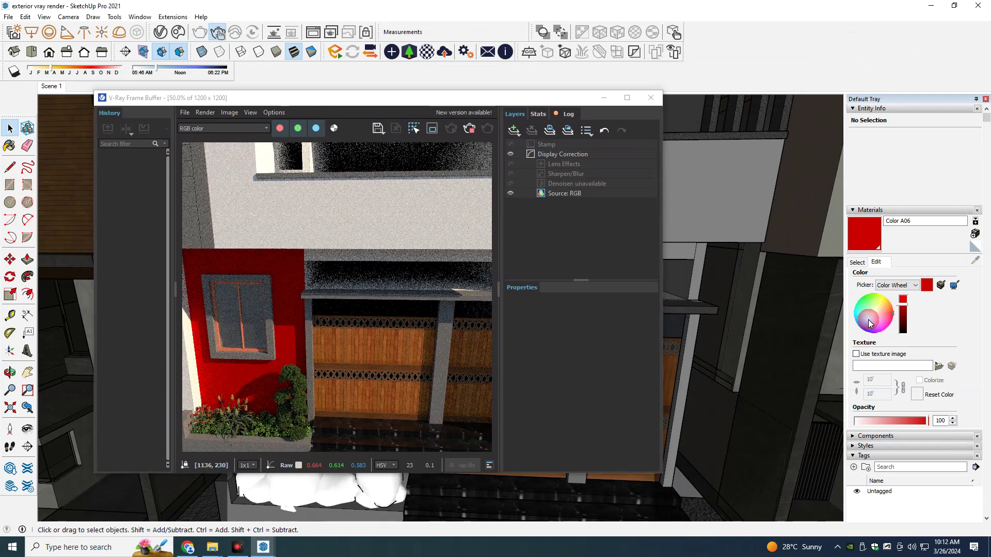
# Step: Apply download (1).jpg as the material's texture image and inspect the wall in the render
pyautogui.click(857, 354)
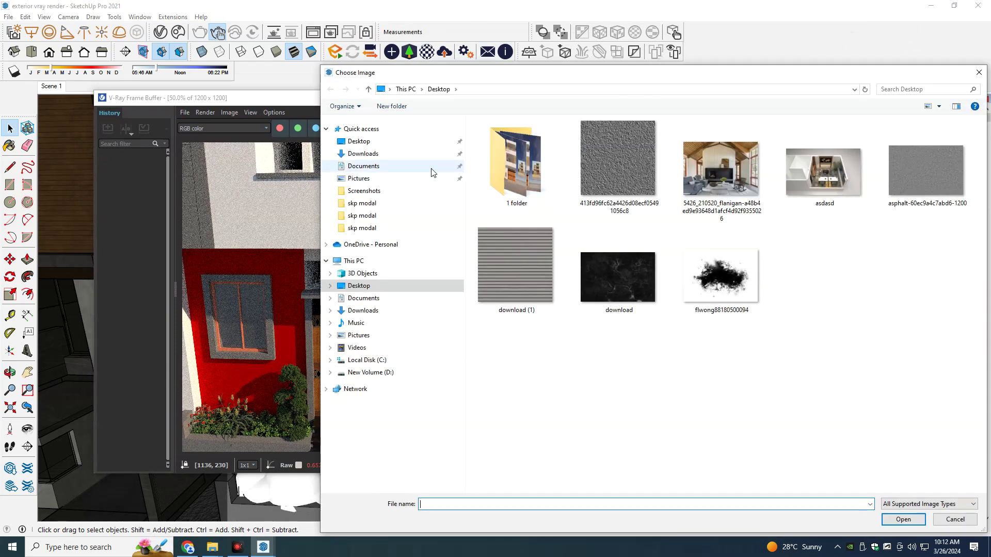
pyautogui.doubleClick(504, 255)
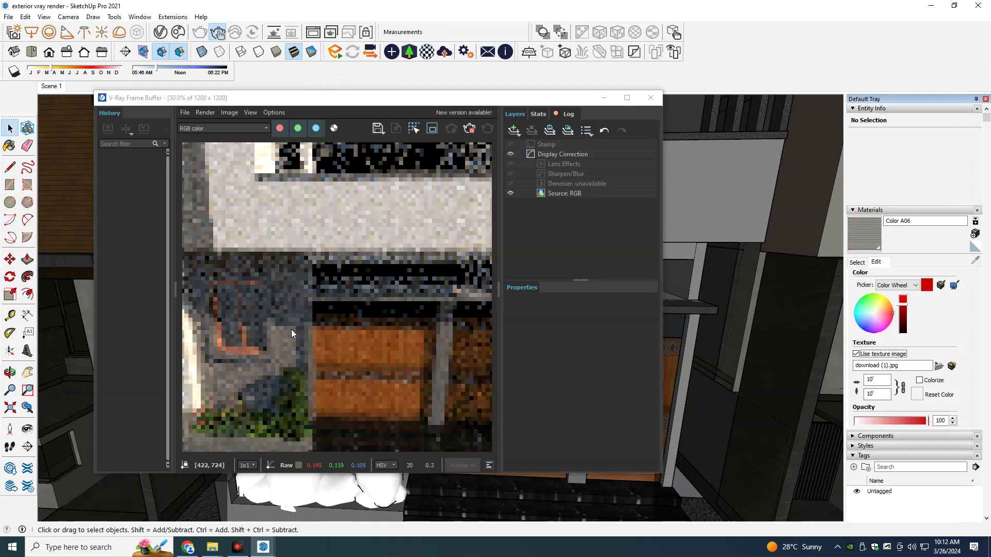
pyautogui.scroll(2, 291, 331)
pyautogui.moveTo(289, 335); pyautogui.dragTo(382, 323, button='middle')
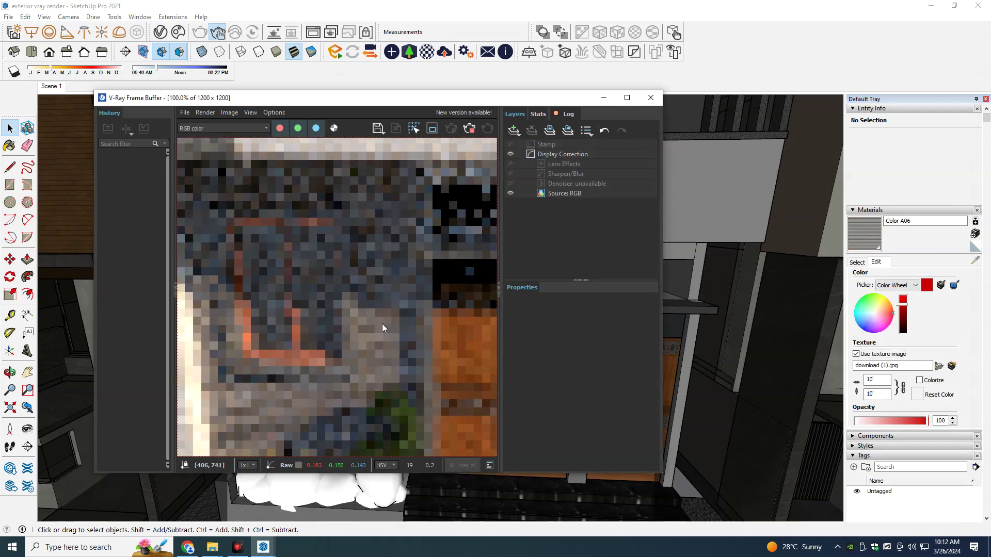
pyautogui.scroll(-1, 378, 323)
pyautogui.scroll(-1, 305, 341)
pyautogui.scroll(1, 311, 324)
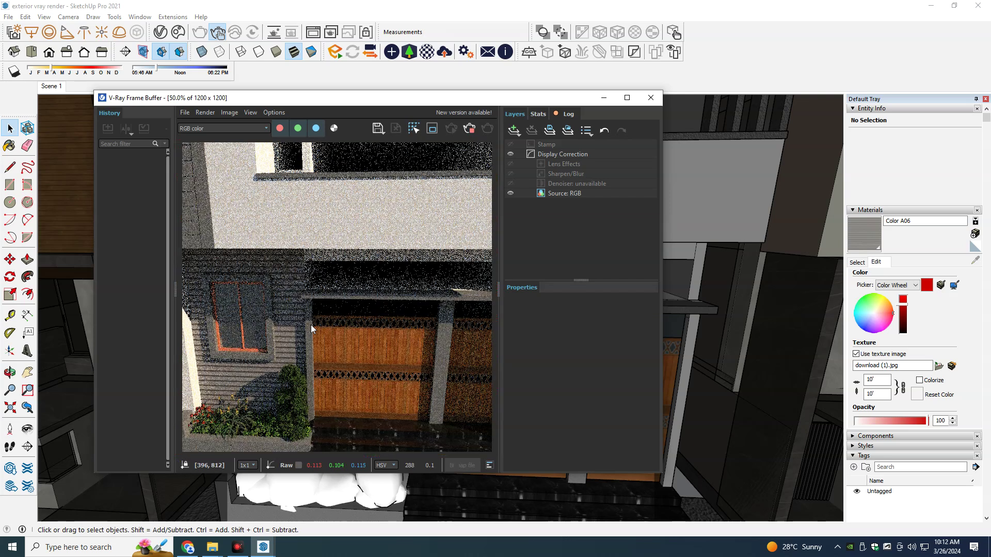
# Step: Move the render window aside and orbit the model to view the building
pyautogui.moveTo(469, 98); pyautogui.dragTo(731, 103)
pyautogui.click(349, 315)
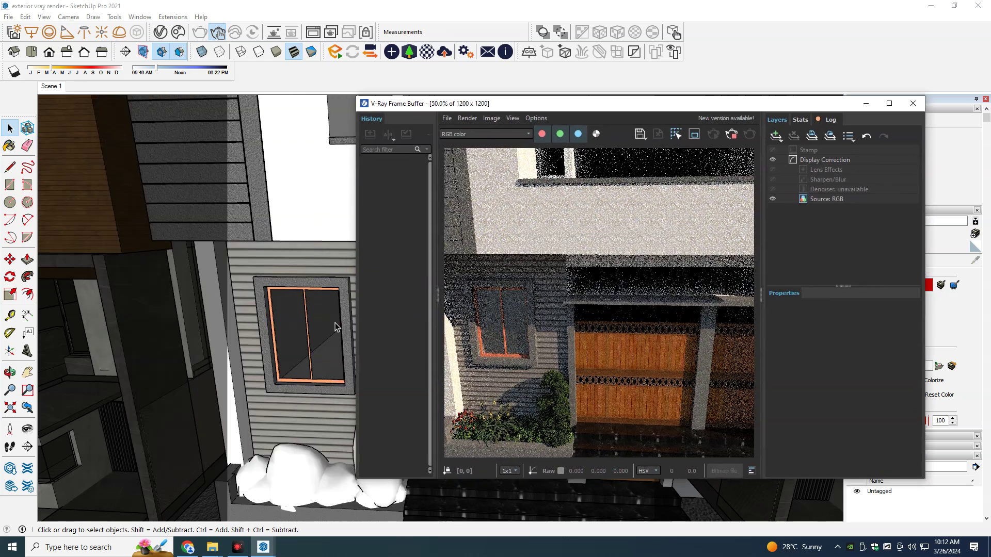
pyautogui.moveTo(349, 316); pyautogui.dragTo(286, 256, button='middle')
pyautogui.scroll(2, 288, 265)
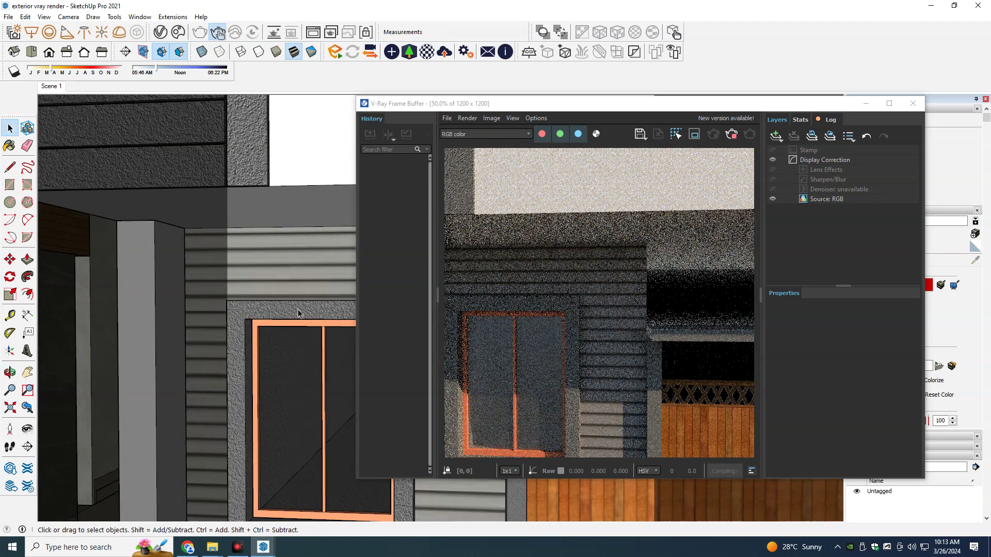
pyautogui.scroll(-2, 310, 349)
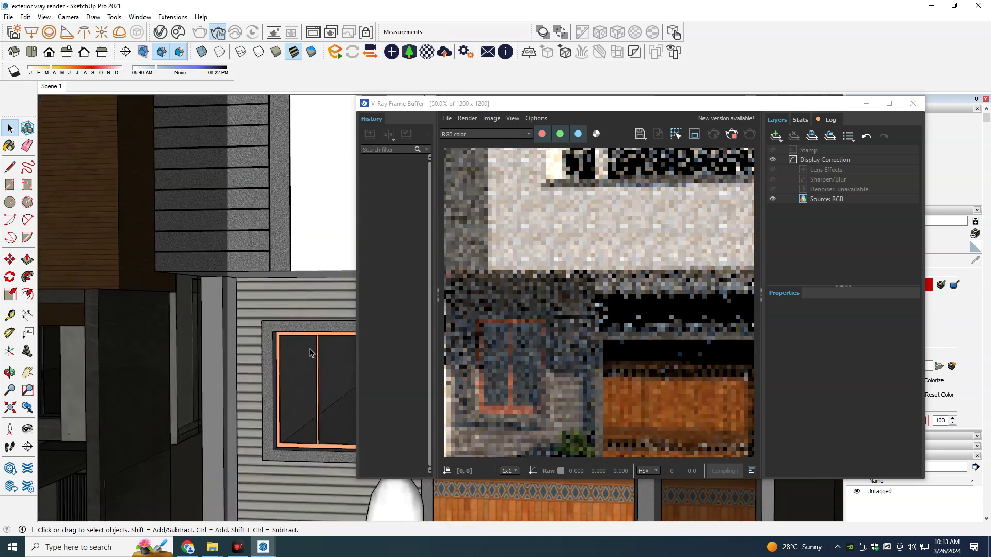
pyautogui.scroll(-2, 310, 348)
pyautogui.scroll(-2, 312, 350)
pyautogui.moveTo(312, 350); pyautogui.dragTo(315, 349, button='middle')
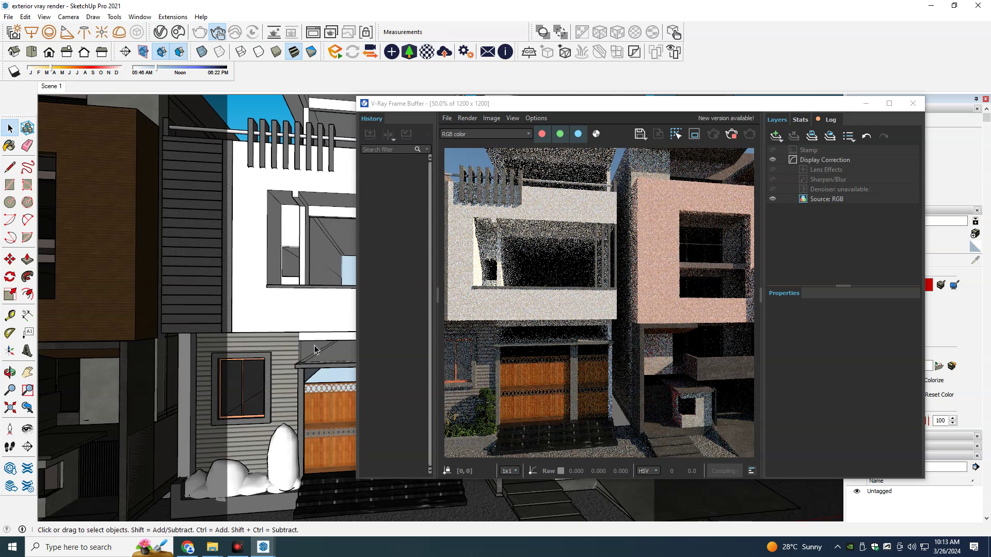
# Step: Return to the Scene 1 front view and activate Paint Bucket
pyautogui.click(59, 87)
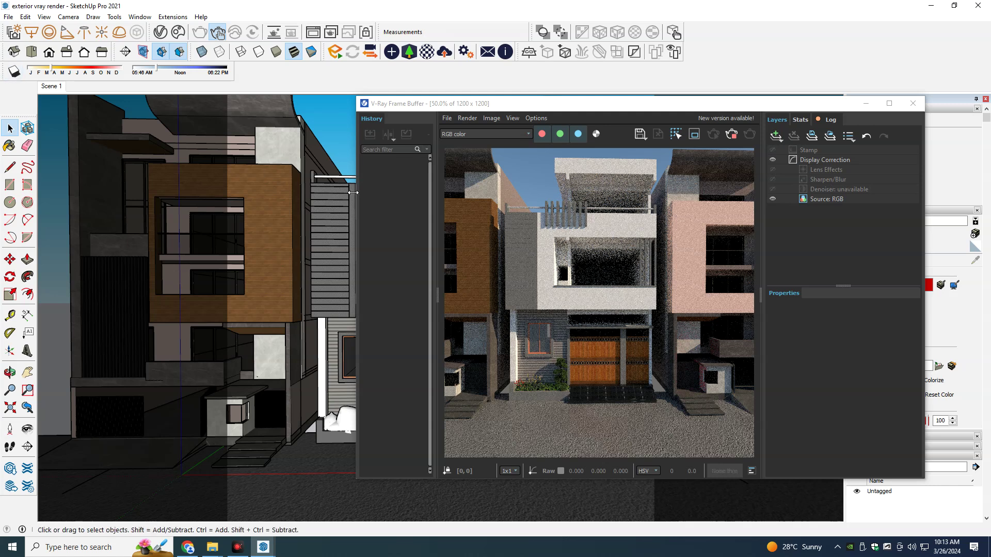
pyautogui.press('b')
pyautogui.press('alt')
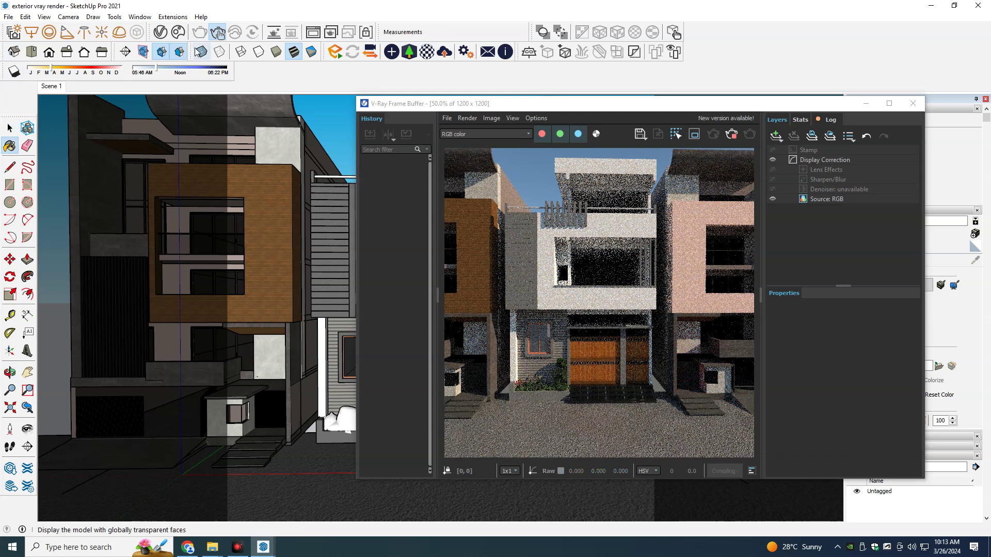
pyautogui.click(160, 32)
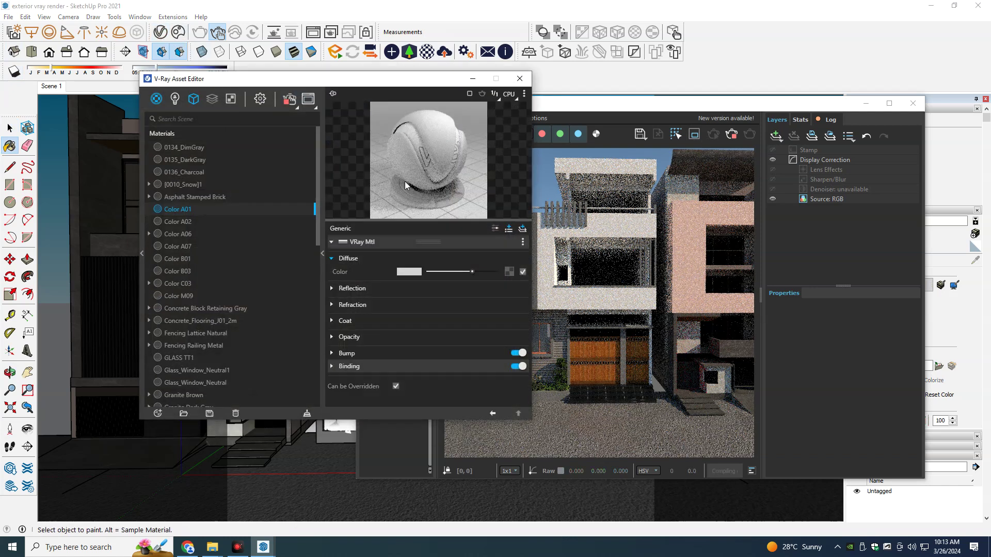
# Step: Set the Color A01 diffuse colour to near black
pyautogui.click(409, 274)
pyautogui.moveTo(387, 235); pyautogui.dragTo(462, 323)
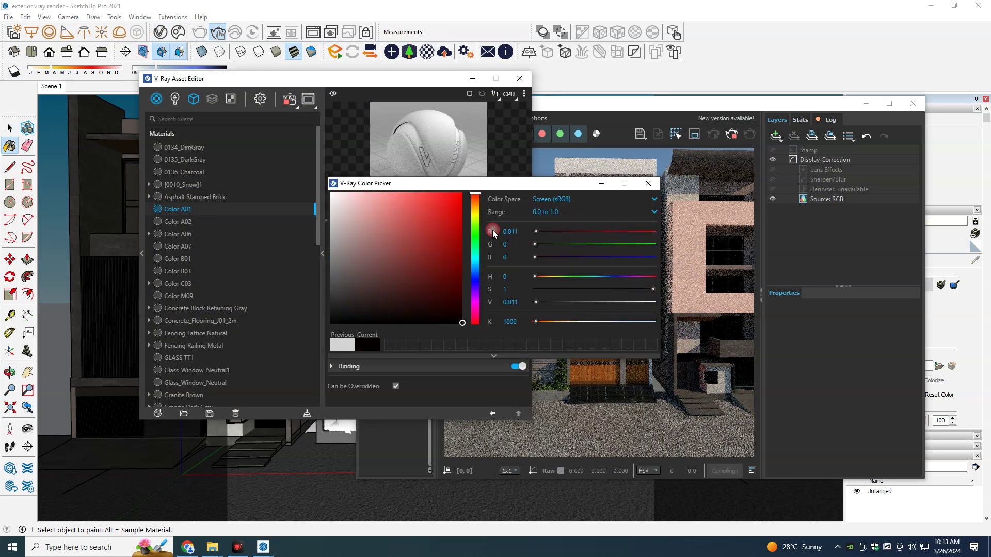
pyautogui.moveTo(518, 187); pyautogui.dragTo(293, 153)
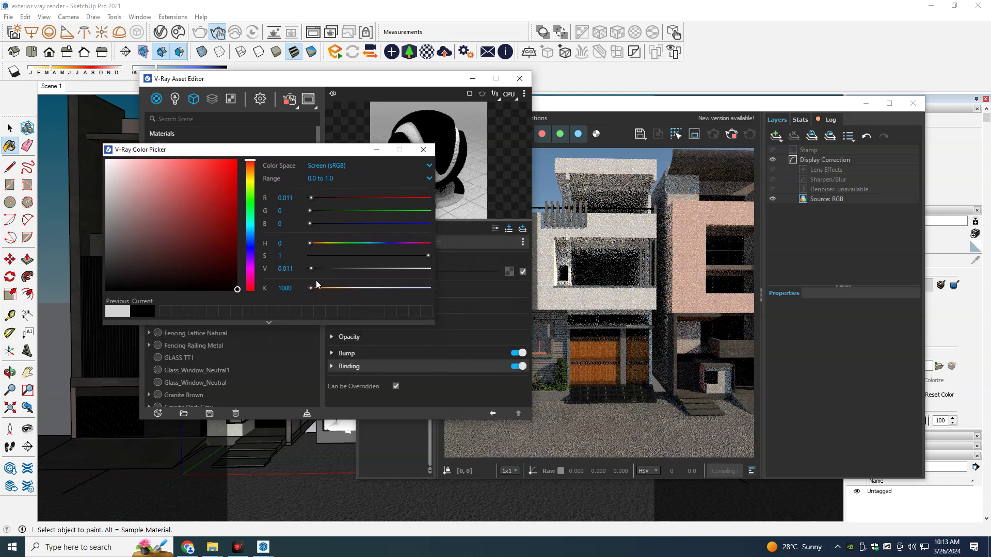
pyautogui.click(423, 150)
# Step: Turn off Fresnel, raise the reflection colour to full white, and check the render
pyautogui.click(369, 289)
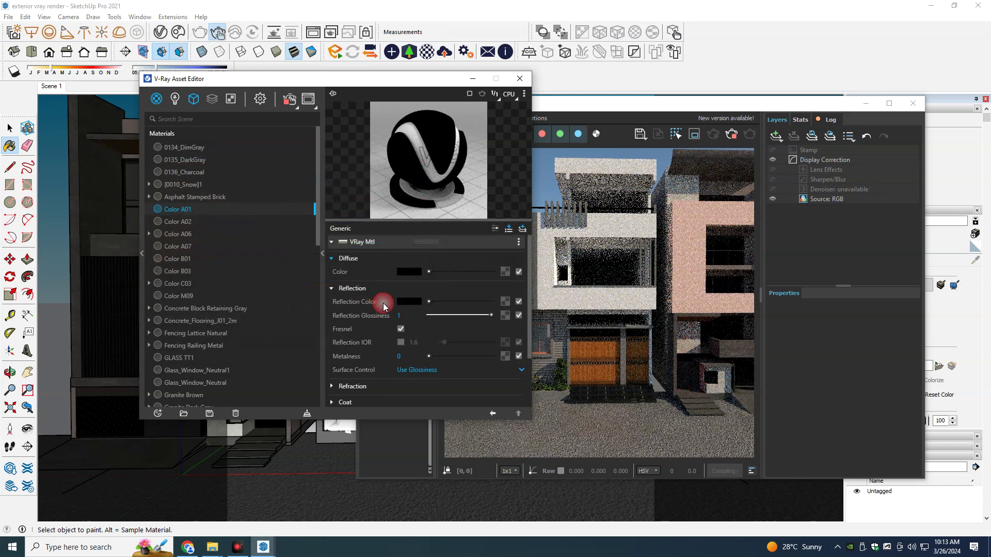
pyautogui.click(401, 329)
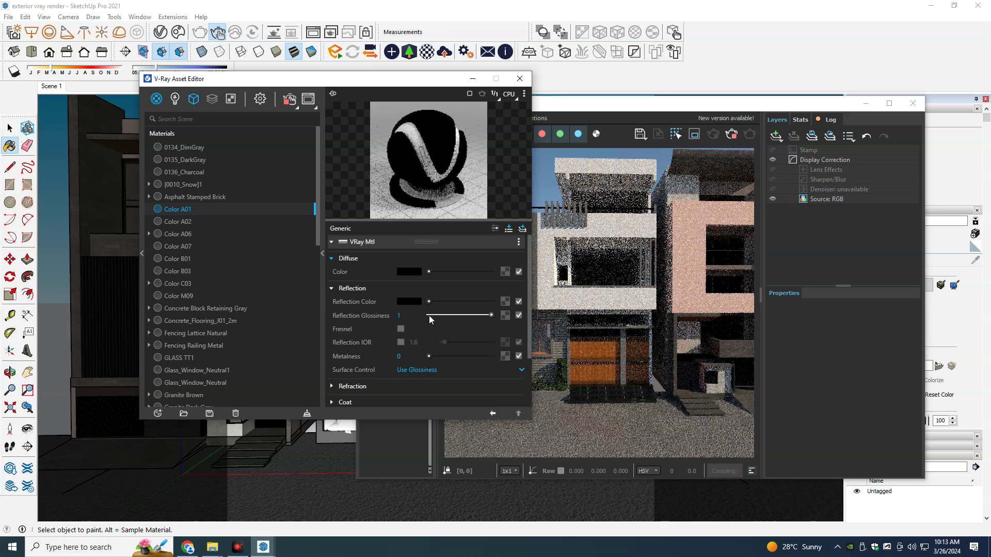
pyautogui.moveTo(433, 303); pyautogui.dragTo(522, 306)
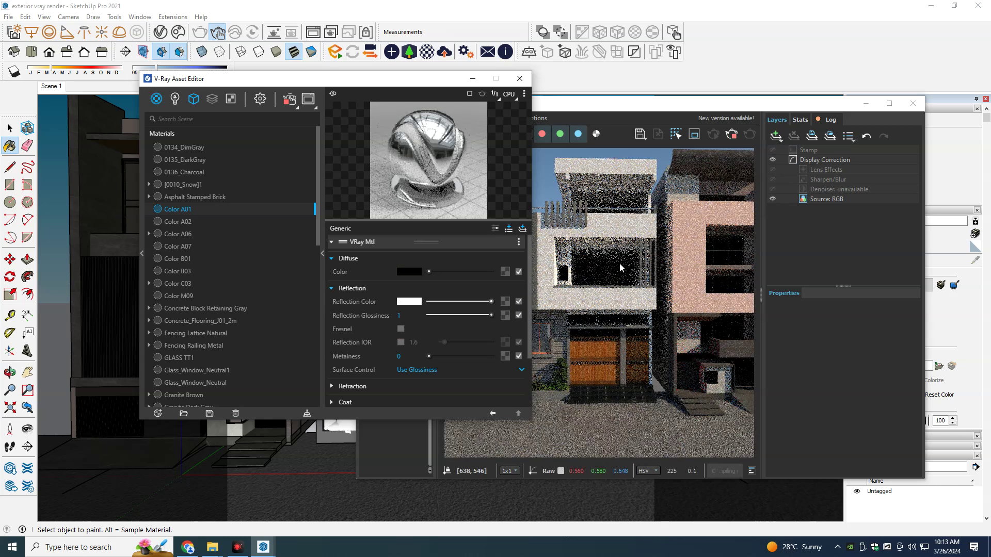
pyautogui.click(638, 212)
pyautogui.scroll(2, 638, 212)
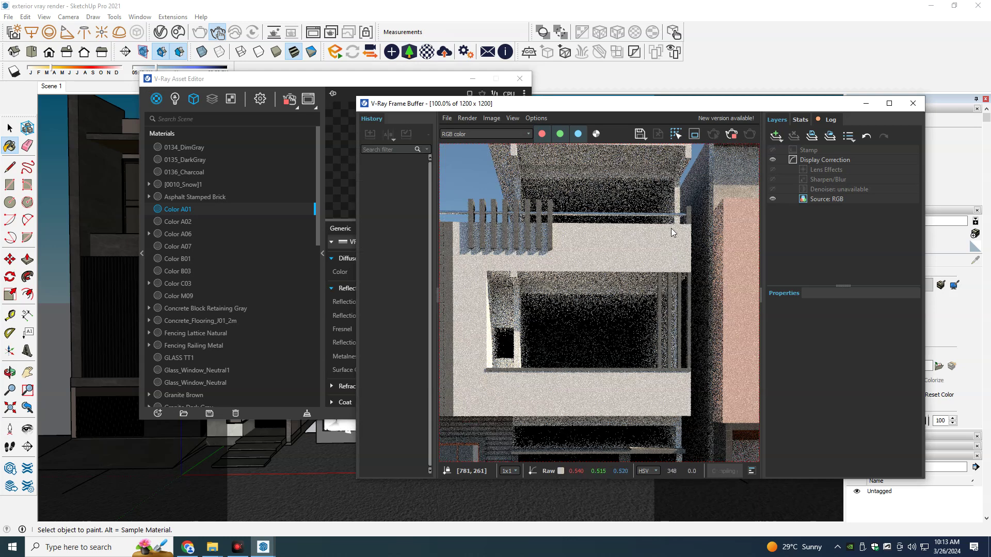
pyautogui.scroll(-2, 671, 232)
pyautogui.scroll(2, 646, 265)
pyautogui.scroll(-2, 645, 270)
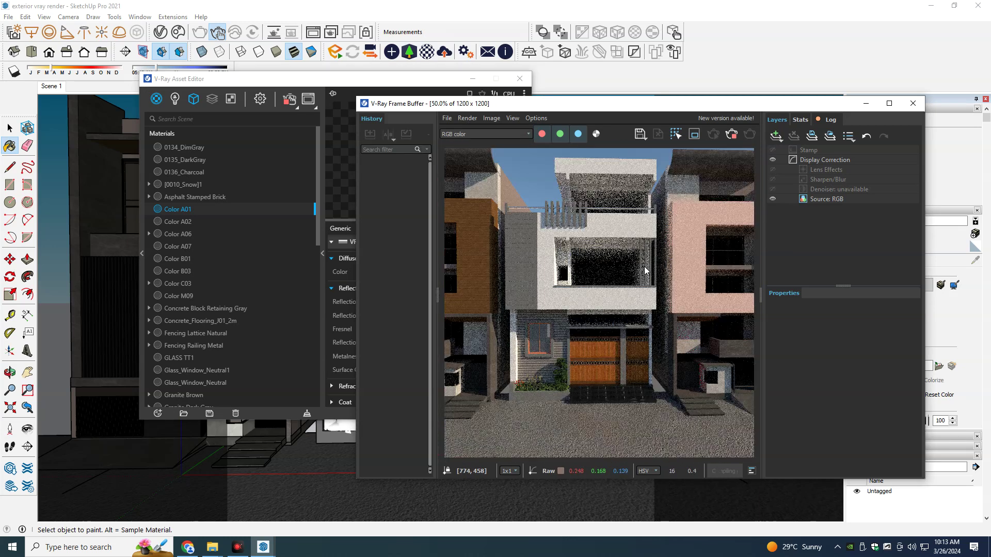
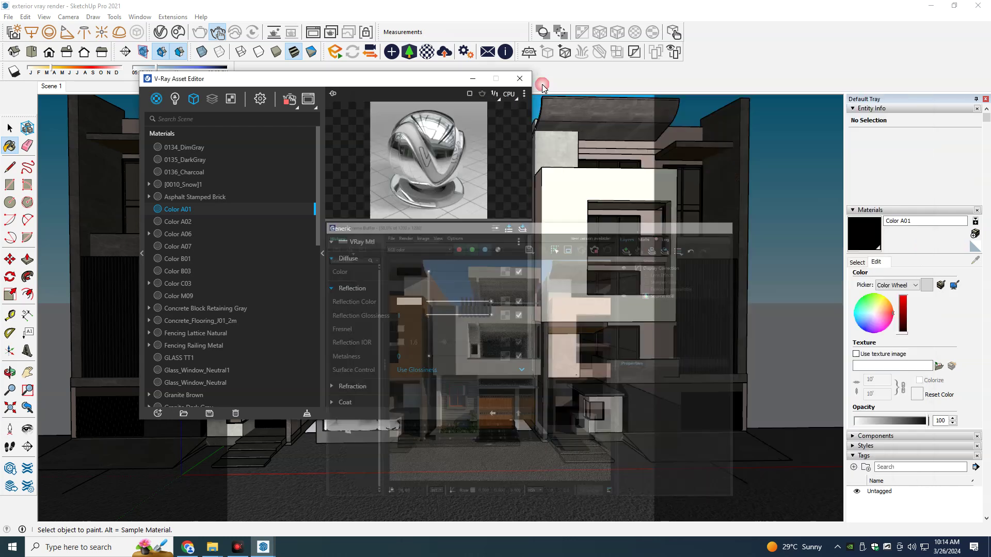
# Step: Hide the Frame Buffer and Asset Editor, then select both neighbouring building groups
pyautogui.click(866, 103)
pyautogui.click(473, 78)
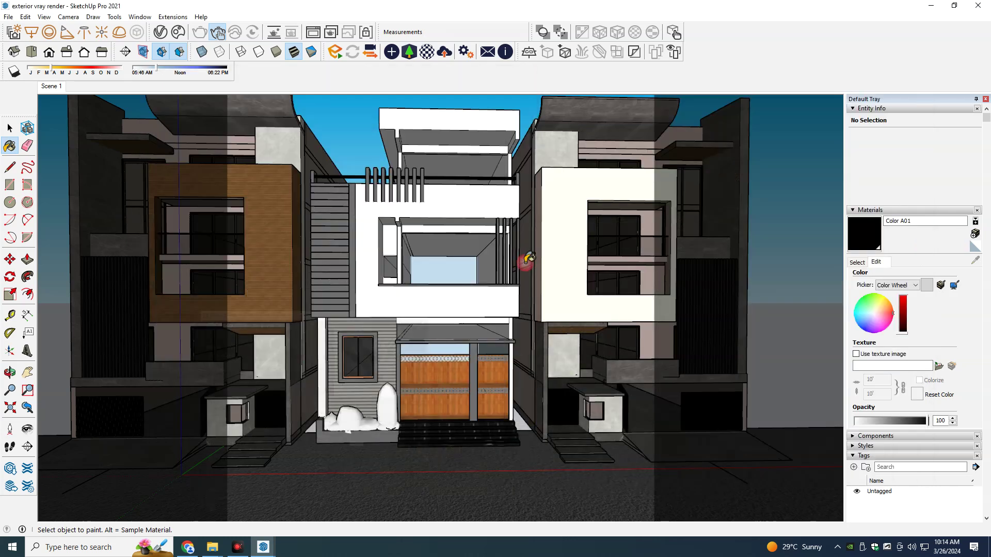
pyautogui.press('space')
pyautogui.click(532, 258)
pyautogui.keyDown('shift'); pyautogui.click(264, 313); pyautogui.keyUp('shift')
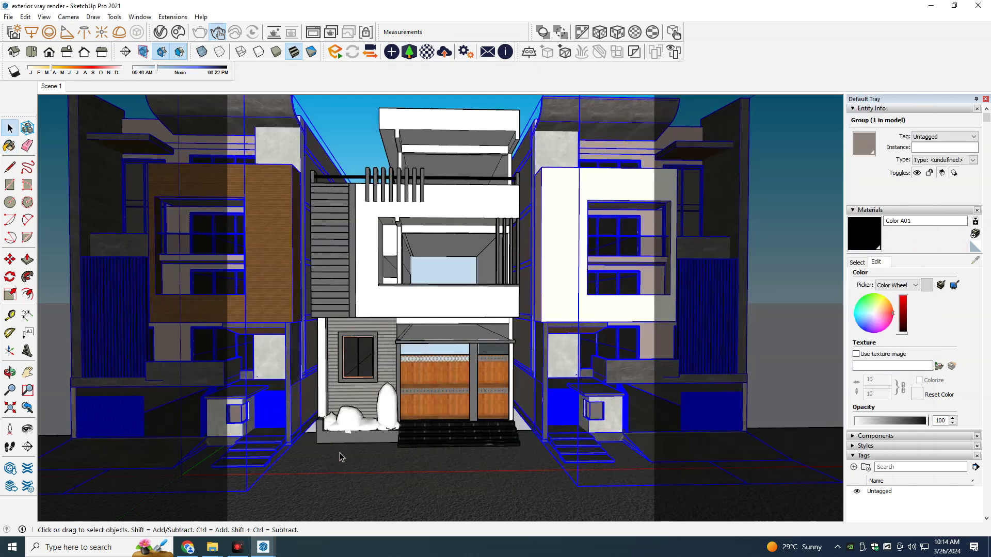
# Step: Move the two neighbouring buildings back from the main house
pyautogui.press('m')
pyautogui.click(355, 468)
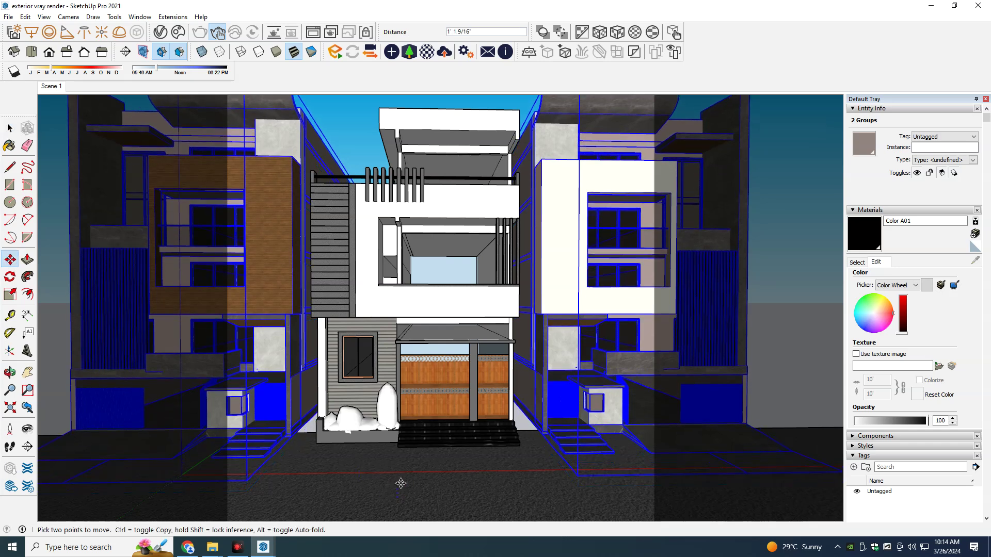
pyautogui.click(388, 471)
pyautogui.moveTo(388, 471); pyautogui.dragTo(395, 463, button='middle')
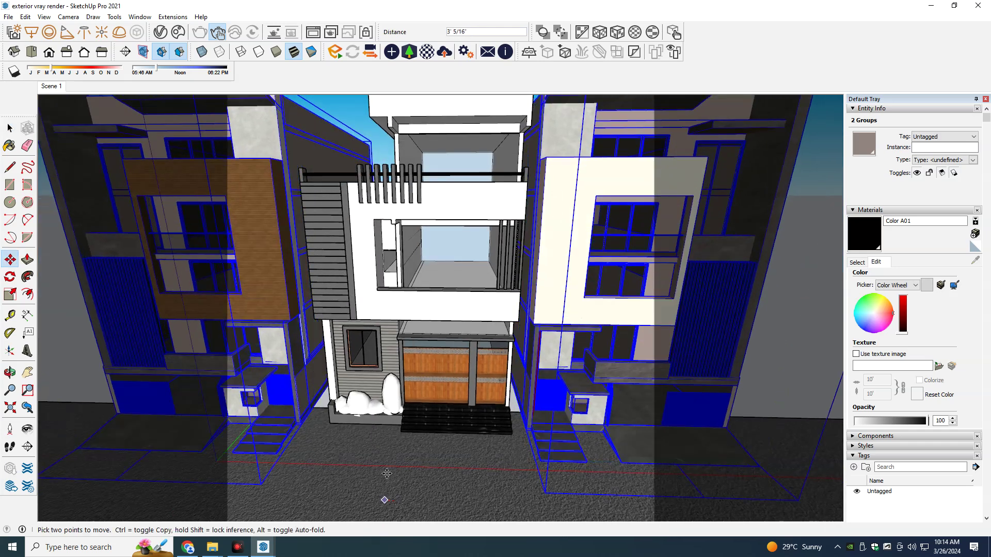
pyautogui.click(406, 453)
pyautogui.press('space')
# Step: Return to the Scene 1 view and clear the selection
pyautogui.click(58, 88)
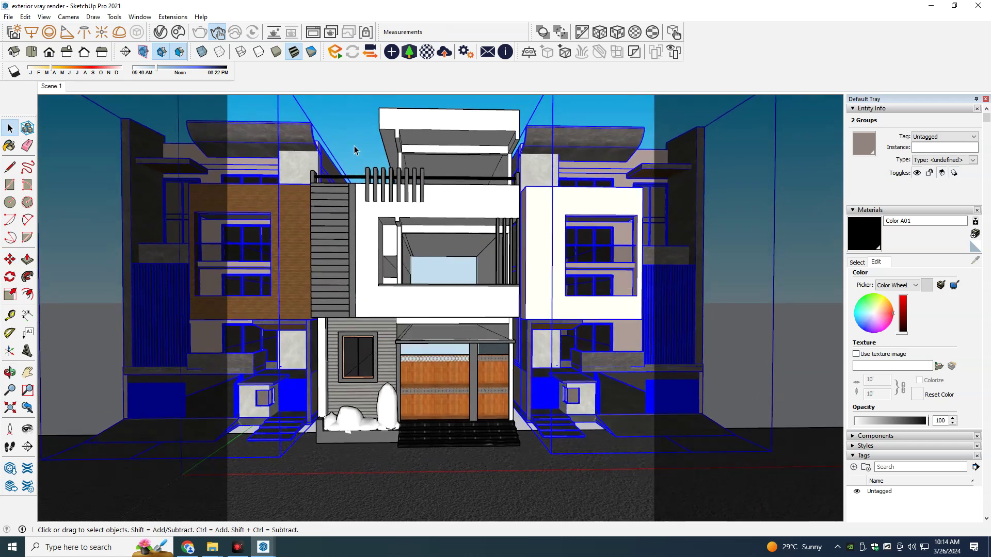
pyautogui.click(356, 151)
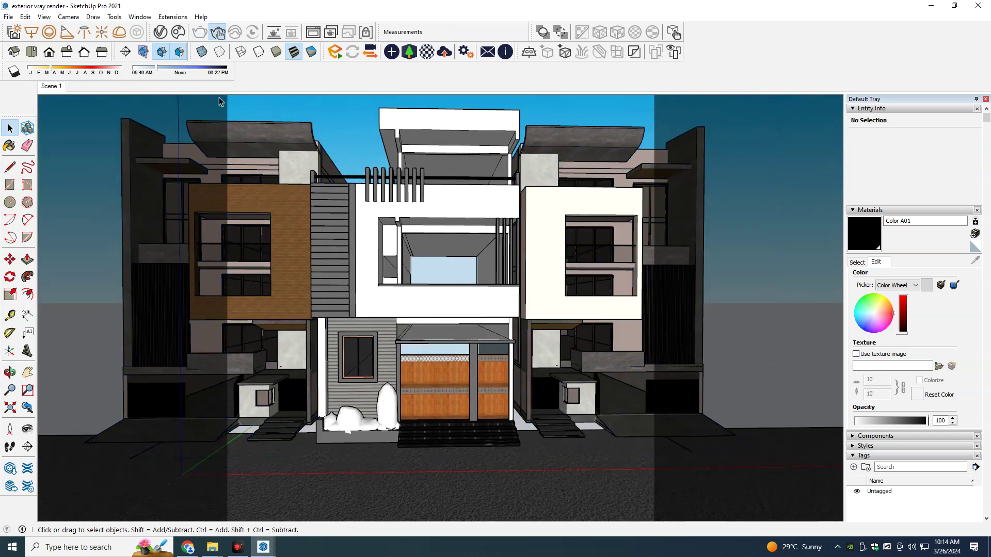
pyautogui.click(178, 32)
# Step: Search Chaos Cosmos for 'cars' and download Car Hybrid 001
pyautogui.click(117, 52)
pyautogui.write('cars')
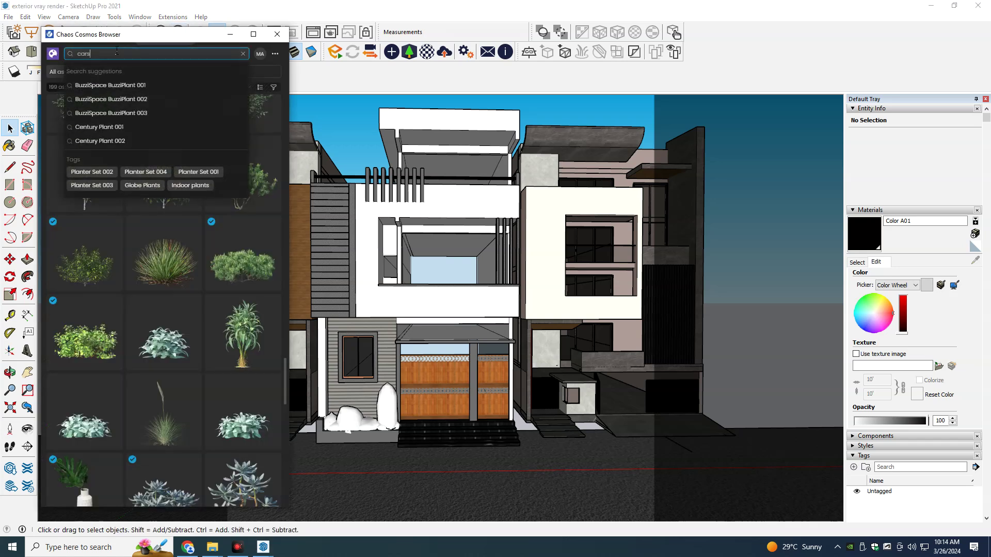
pyautogui.press('Return')
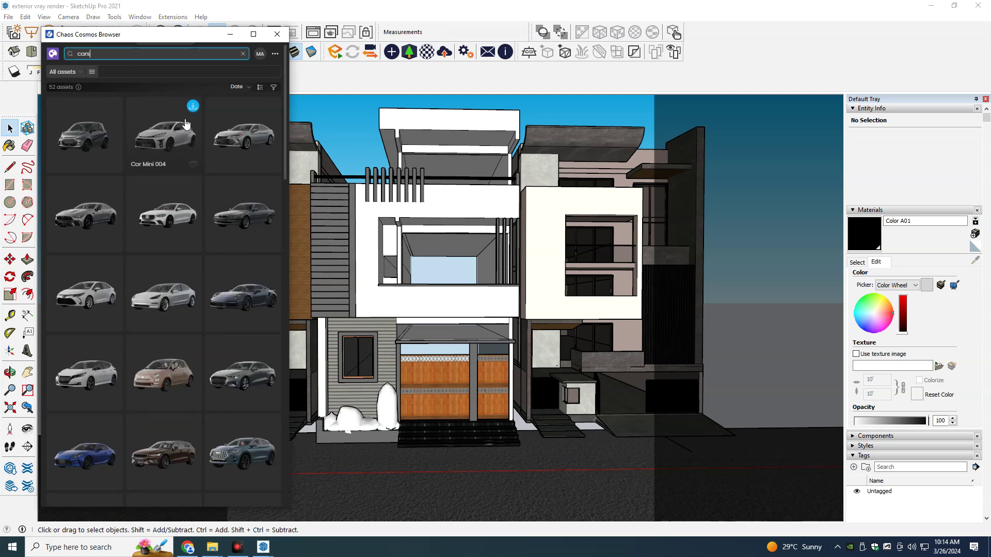
pyautogui.moveTo(243, 137)
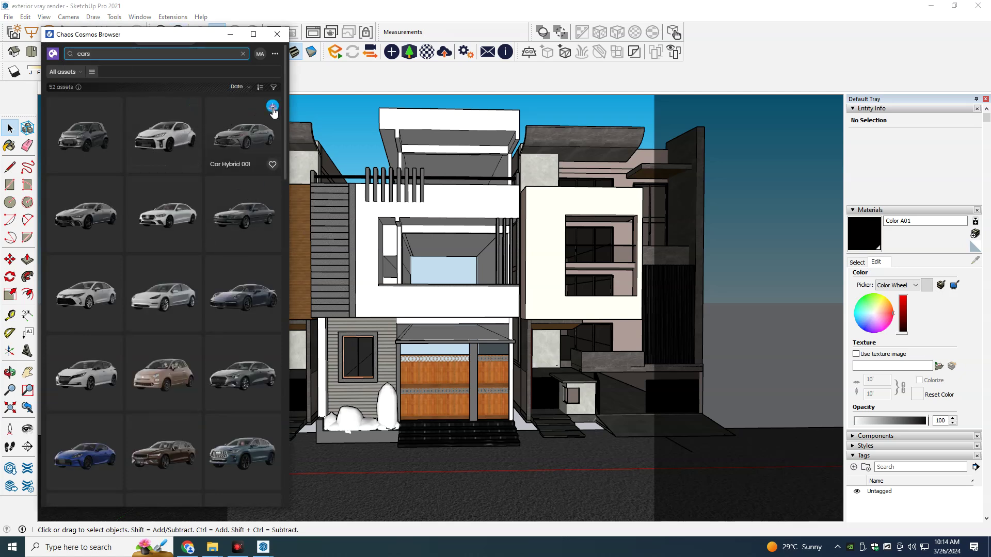
pyautogui.click(272, 110)
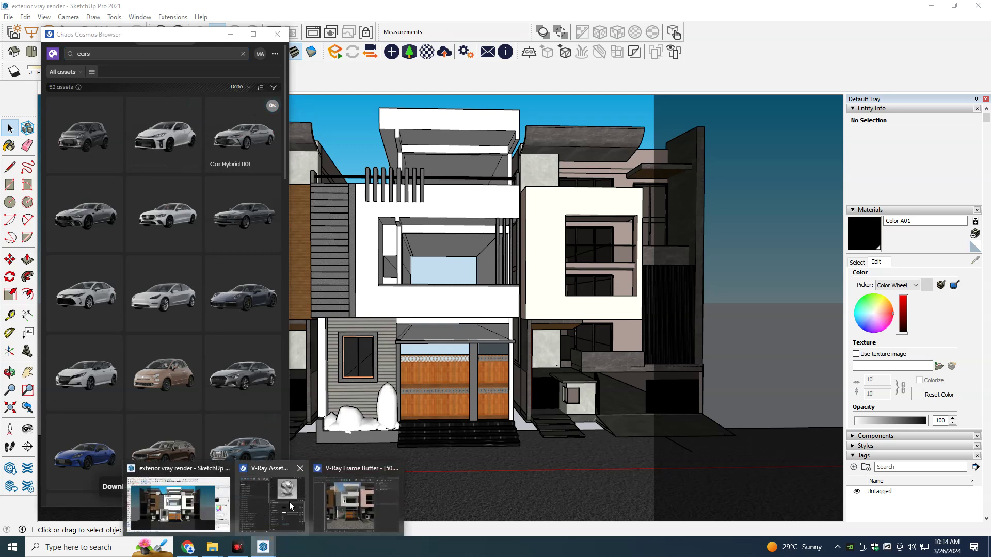
# Step: Restore the V-Ray Frame Buffer and dock it at the upper right
pyautogui.click(356, 504)
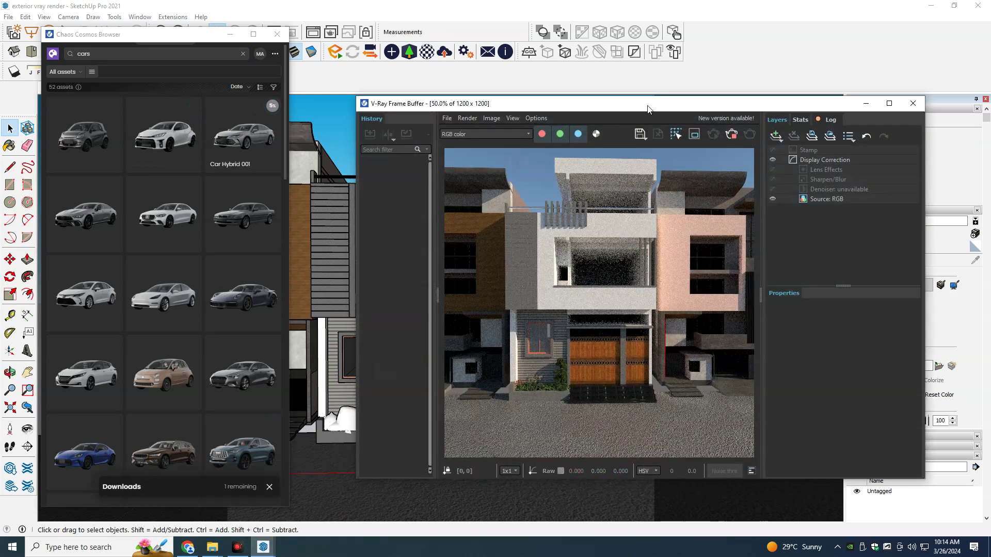
pyautogui.moveTo(647, 108); pyautogui.dragTo(720, 42)
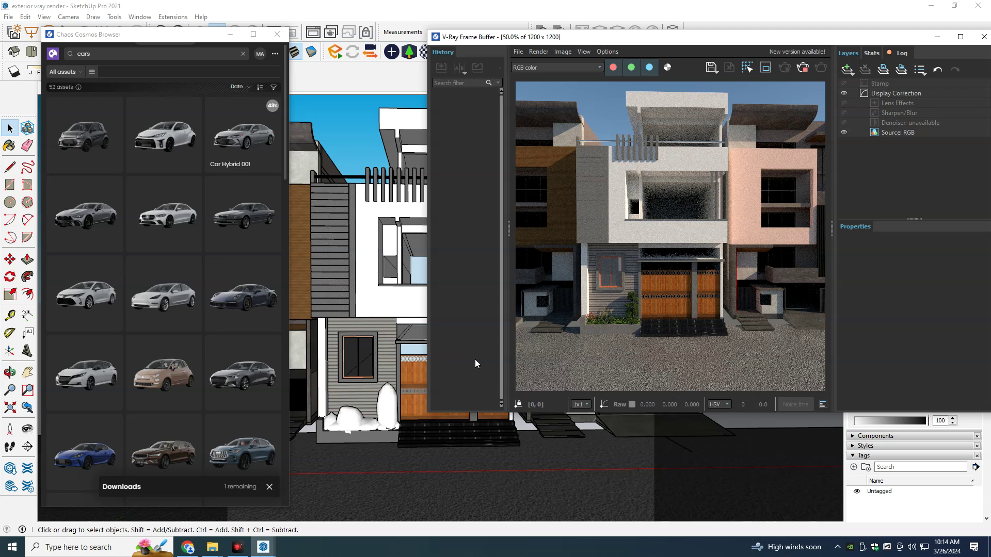
pyautogui.moveTo(383, 279); pyautogui.dragTo(377, 313, button='middle')
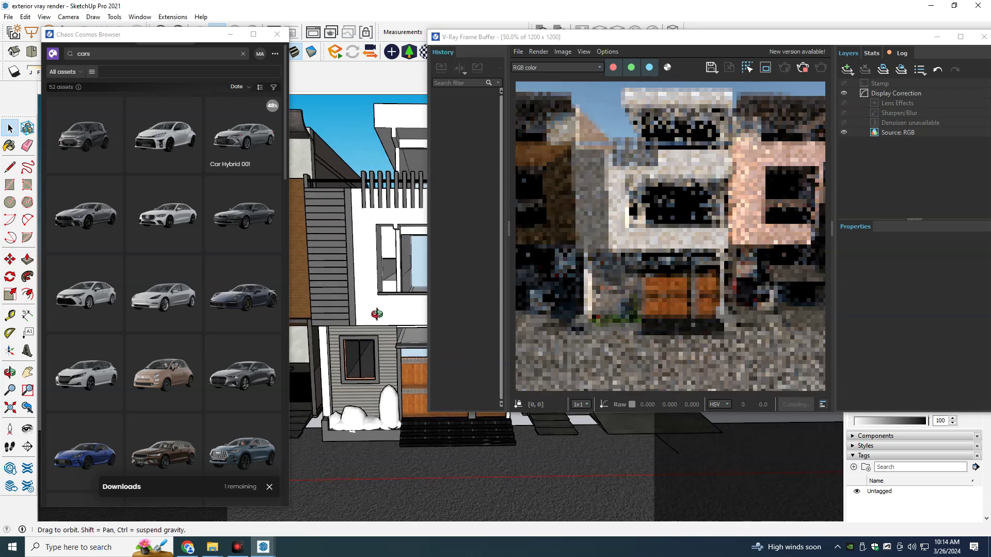
# Step: Zoom to the upper white wall and draw a small window rectangle on it
pyautogui.scroll(2, 377, 314)
pyautogui.scroll(3, 380, 310)
pyautogui.scroll(3, 383, 305)
pyautogui.scroll(2, 394, 302)
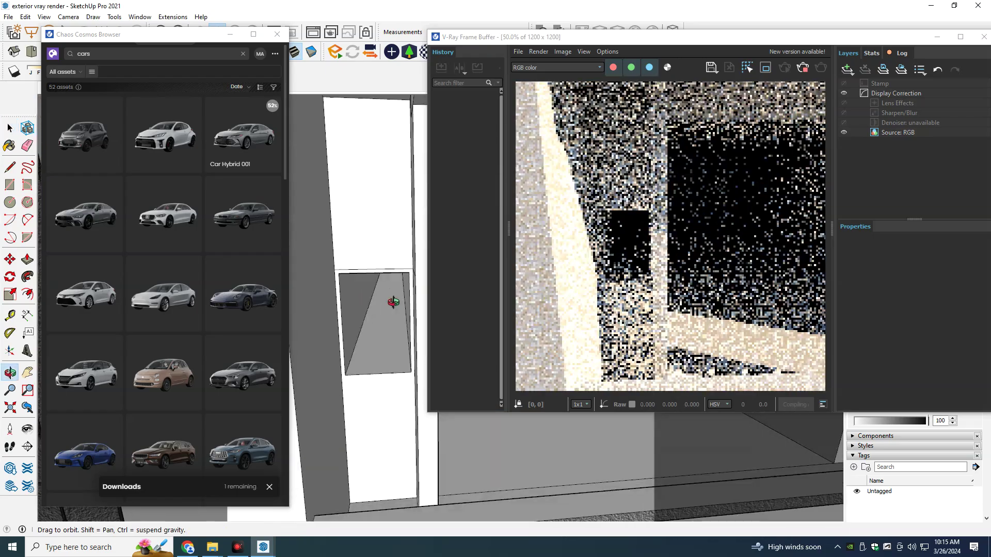
pyautogui.scroll(3, 394, 302)
pyautogui.scroll(2, 393, 289)
pyautogui.moveTo(394, 281); pyautogui.dragTo(398, 286, button='middle')
pyautogui.press('r')
pyautogui.click(343, 209)
pyautogui.moveTo(361, 232)
pyautogui.mouseDown(button='middle')
pyautogui.moveTo(350, 255)
pyautogui.moveTo(379, 254)
pyautogui.mouseUp(button='middle')
pyautogui.click(397, 309)
pyautogui.press('space')
pyautogui.click(369, 248)
pyautogui.keyDown('shift'); pyautogui.click(369, 246); pyautogui.keyUp('shift')
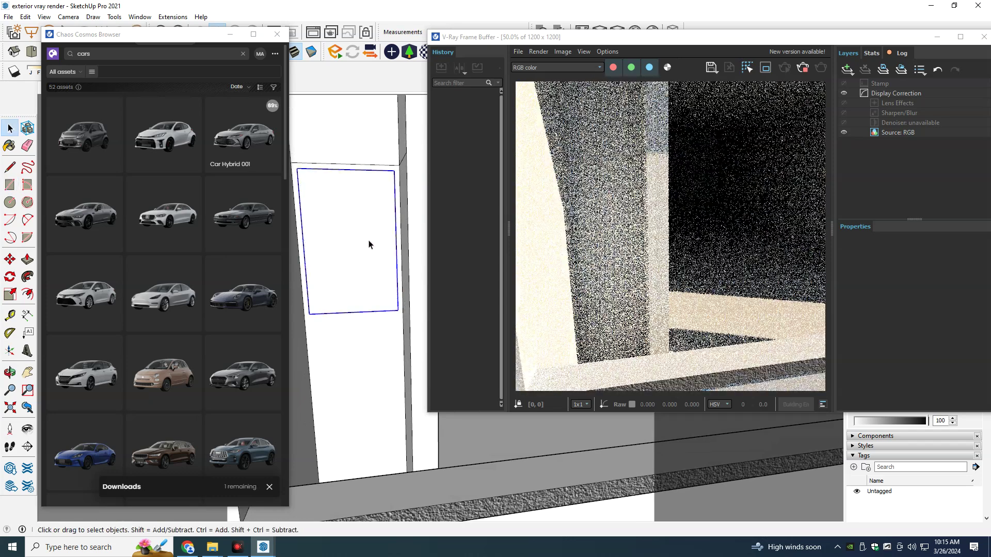
# Step: Offset the window rectangle inward to create an inner frame outline
pyautogui.scroll(-3, 369, 244)
pyautogui.moveTo(371, 248)
pyautogui.mouseDown(button='middle')
pyautogui.moveTo(385, 287)
pyautogui.moveTo(387, 239)
pyautogui.mouseUp(button='middle')
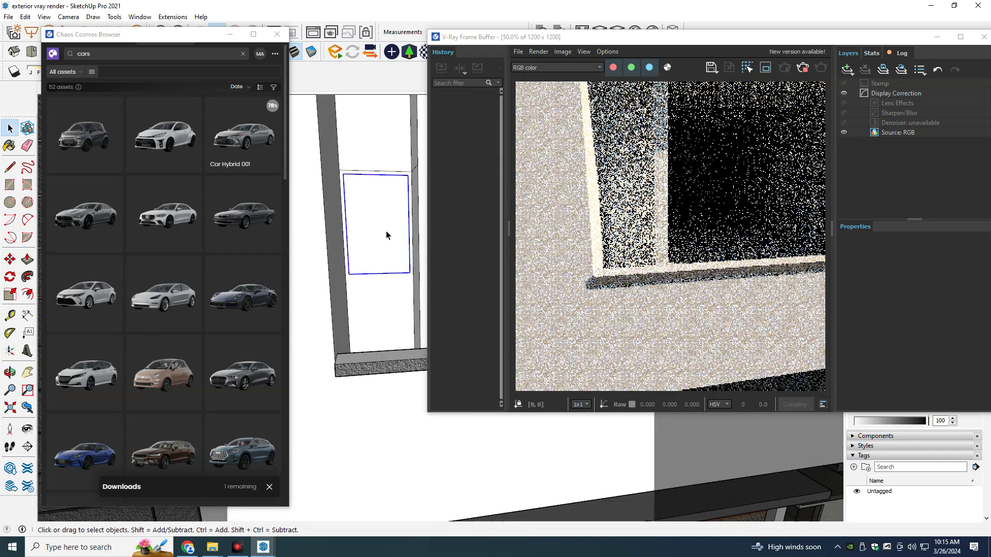
pyautogui.scroll(1, 387, 237)
pyautogui.scroll(2, 388, 236)
pyautogui.press('f')
pyautogui.click(394, 297)
pyautogui.click(394, 298)
pyautogui.moveTo(394, 297)
pyautogui.mouseDown(button='middle')
pyautogui.moveTo(374, 214)
pyautogui.moveTo(339, 461)
pyautogui.moveTo(374, 420)
pyautogui.moveTo(373, 288)
pyautogui.mouseUp(button='middle')
pyautogui.keyDown('alt'); pyautogui.click(371, 422); pyautogui.keyUp('alt')
# Step: Paint the window frame salmon and the pane a darker grey
pyautogui.scroll(3, 372, 288)
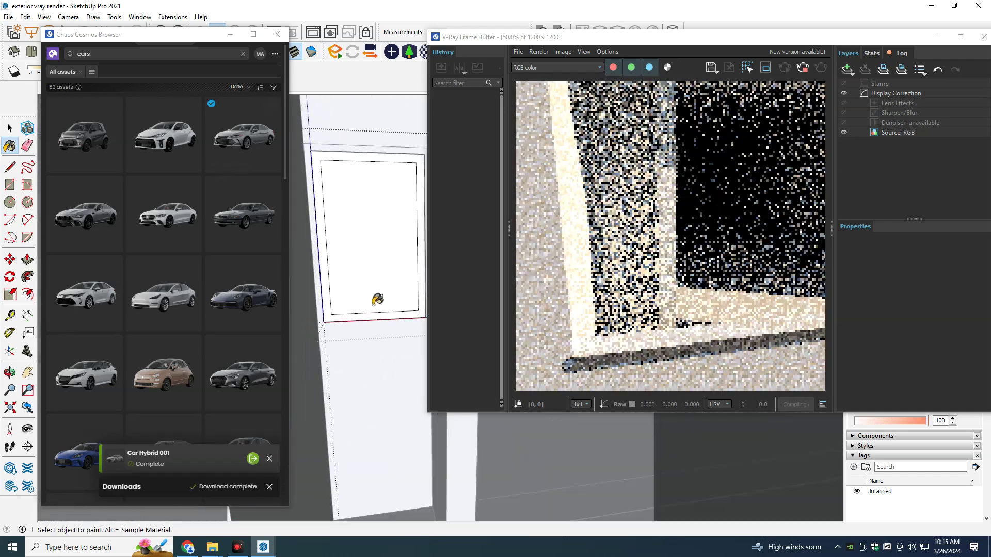
pyautogui.scroll(2, 376, 294)
pyautogui.click(375, 311)
pyautogui.scroll(-3, 377, 303)
pyautogui.moveTo(372, 316)
pyautogui.mouseDown(button='middle')
pyautogui.moveTo(344, 325)
pyautogui.moveTo(401, 215)
pyautogui.mouseUp(button='middle')
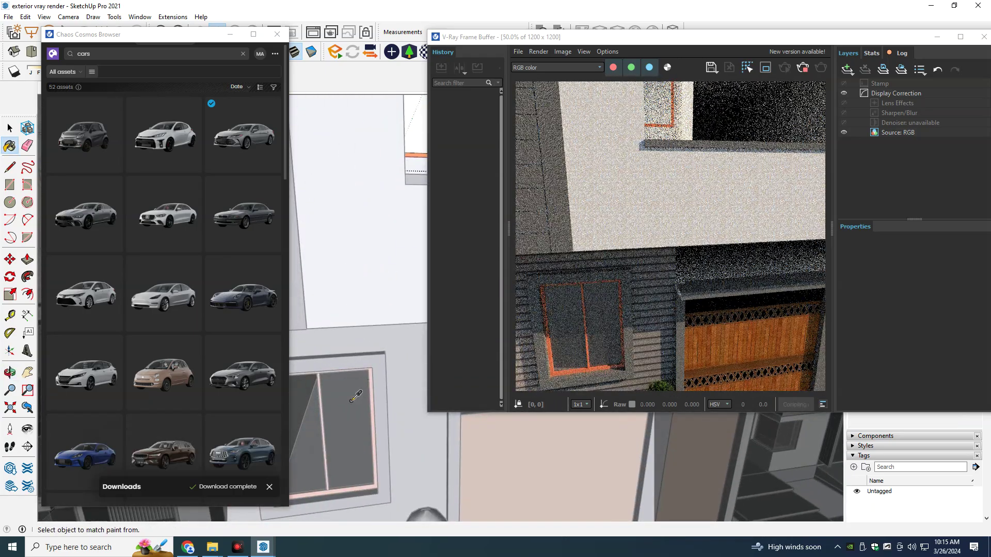
pyautogui.moveTo(364, 261)
pyautogui.mouseDown(button='middle')
pyautogui.moveTo(385, 247)
pyautogui.moveTo(354, 287)
pyautogui.mouseUp(button='middle')
pyautogui.click(390, 228)
pyautogui.scroll(-1, 377, 284)
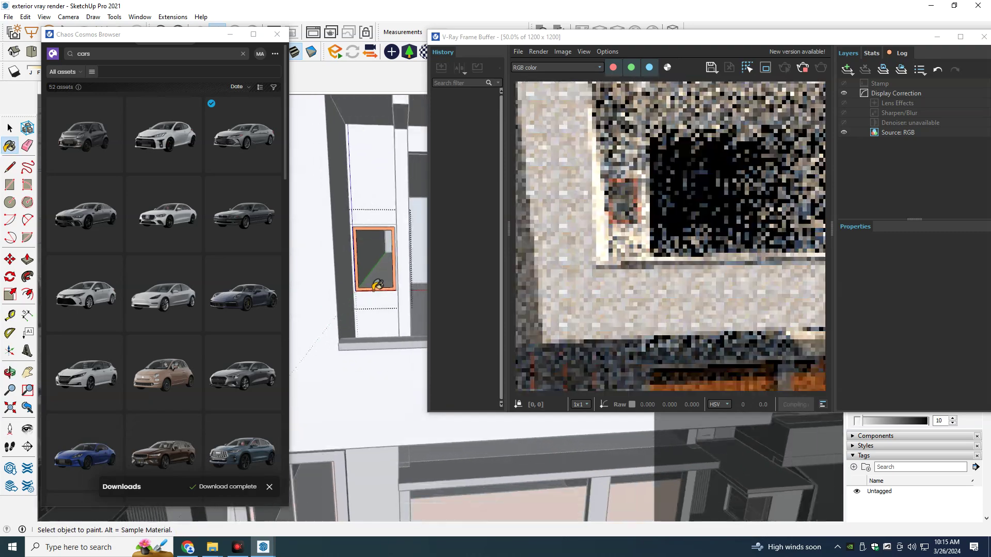
# Step: Push/Pull the salmon frame and pane outward from the wall
pyautogui.press('space')
pyautogui.scroll(-2, 375, 286)
pyautogui.scroll(2, 374, 287)
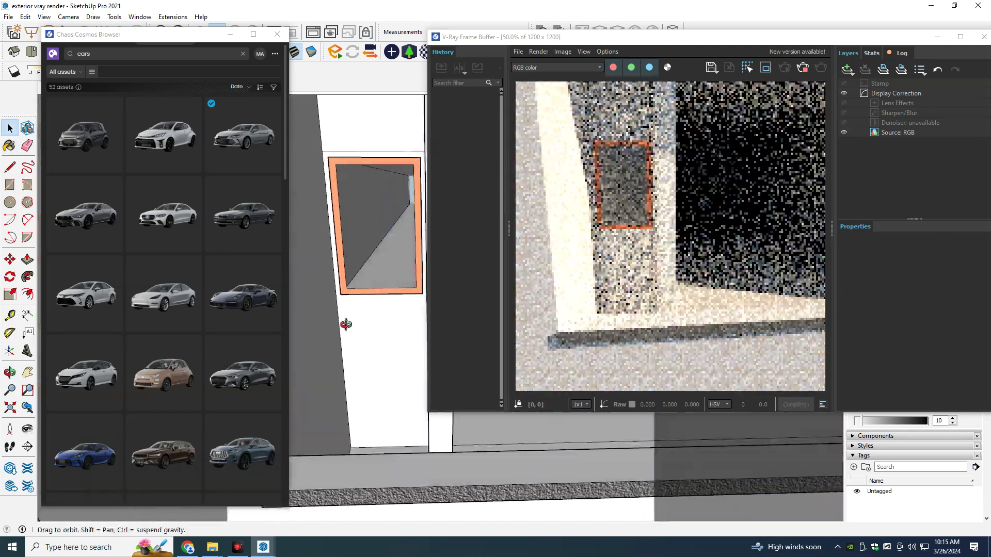
pyautogui.scroll(2, 351, 315)
pyautogui.scroll(2, 358, 294)
pyautogui.scroll(1, 364, 285)
pyautogui.click(363, 283)
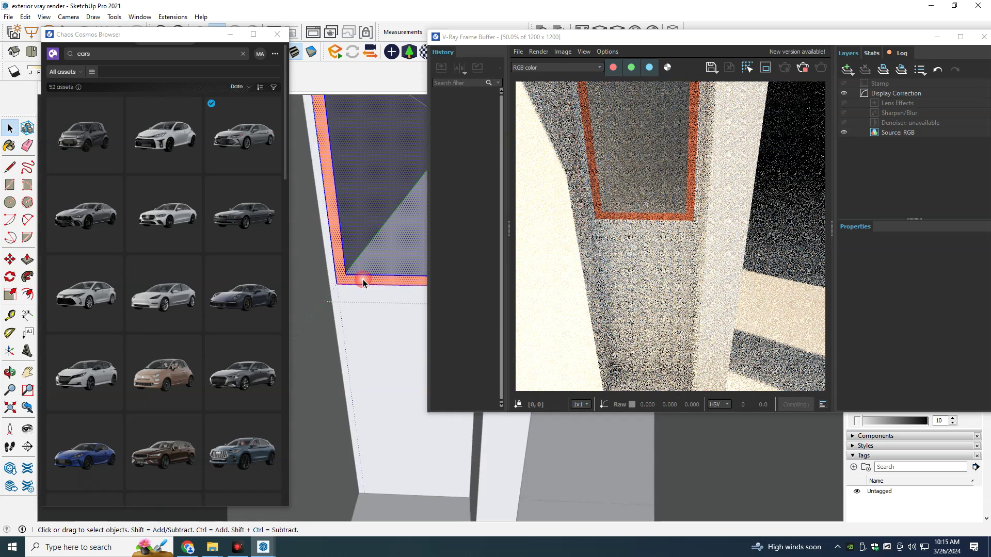
pyautogui.press('p')
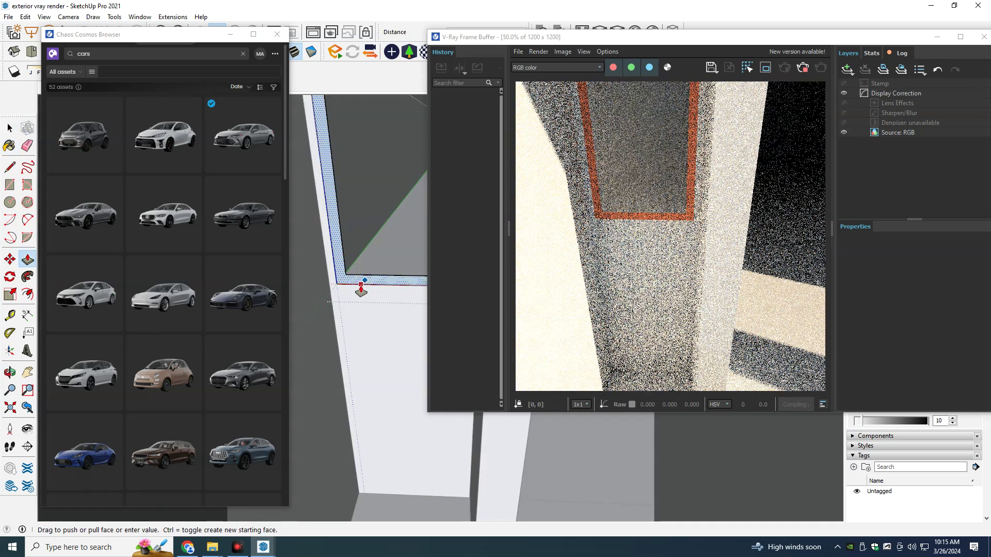
pyautogui.moveTo(351, 289); pyautogui.dragTo(358, 291)
pyautogui.press('space')
# Step: Recess the glass pane back into the frame, then return to a frontal view
pyautogui.scroll(-2, 365, 312)
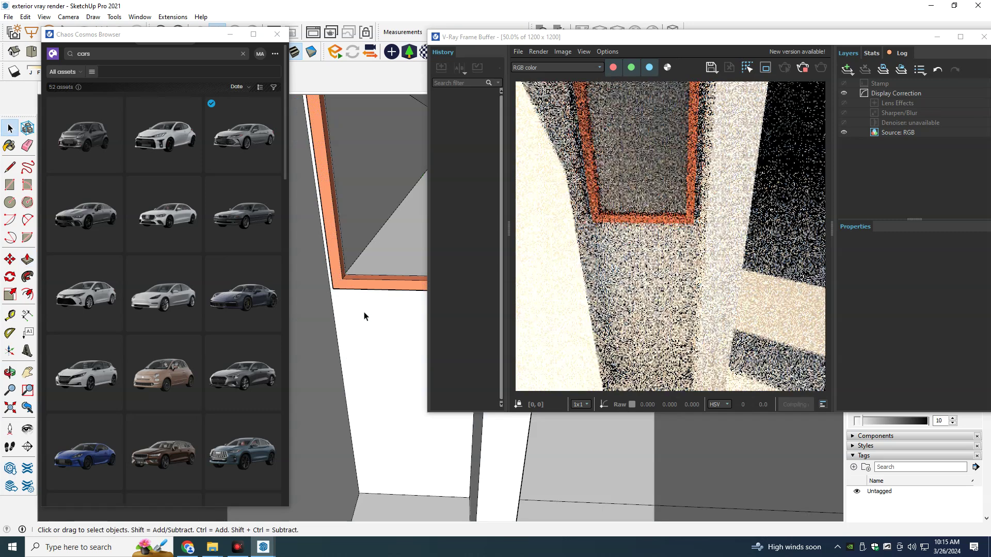
pyautogui.scroll(-3, 365, 312)
pyautogui.scroll(-3, 365, 313)
pyautogui.scroll(1, 375, 284)
pyautogui.click(376, 281)
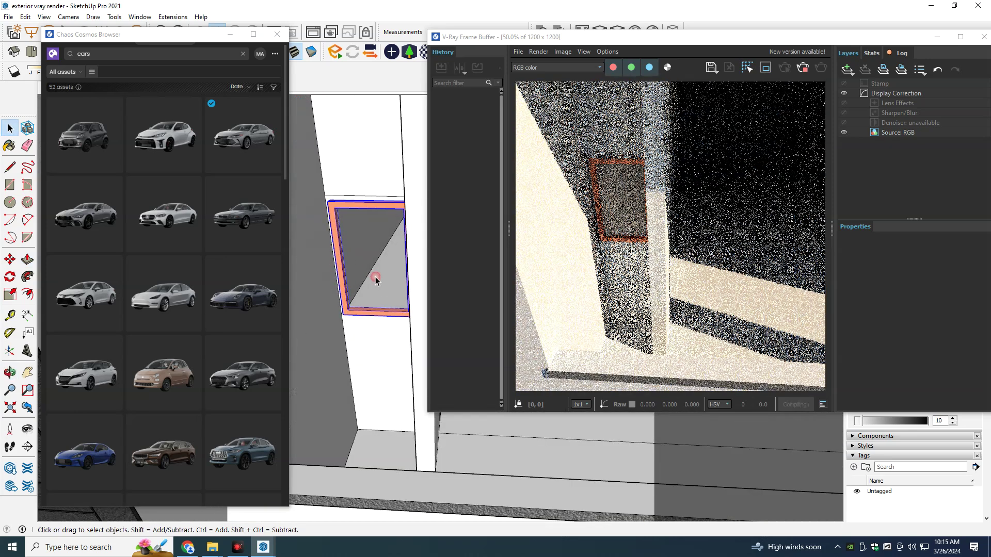
pyautogui.doubleClick(373, 274)
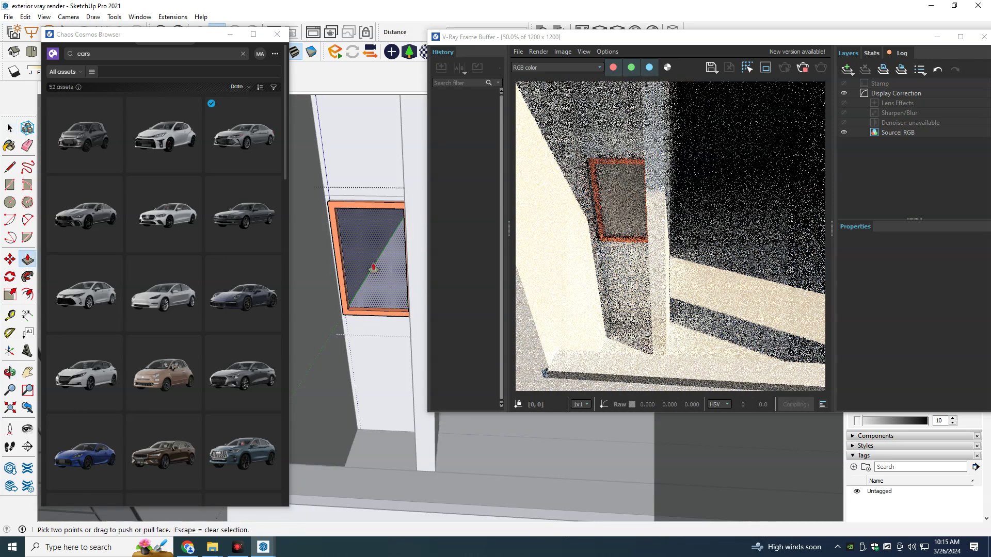
pyautogui.press('p')
pyautogui.press('space')
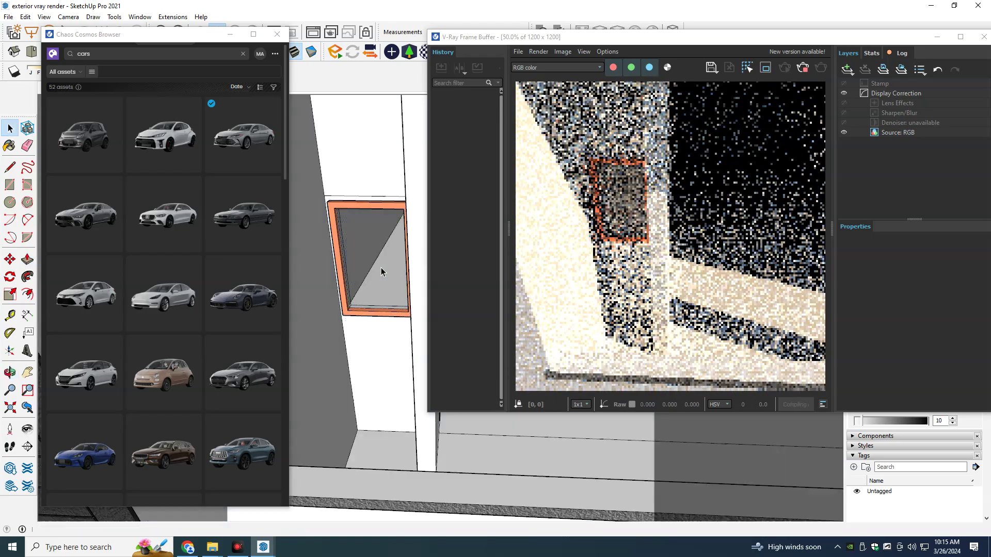
pyautogui.scroll(-2, 376, 294)
pyautogui.scroll(-2, 375, 320)
pyautogui.moveTo(374, 331)
pyautogui.mouseDown(button='middle')
pyautogui.moveTo(396, 274)
pyautogui.moveTo(309, 287)
pyautogui.mouseUp(button='middle')
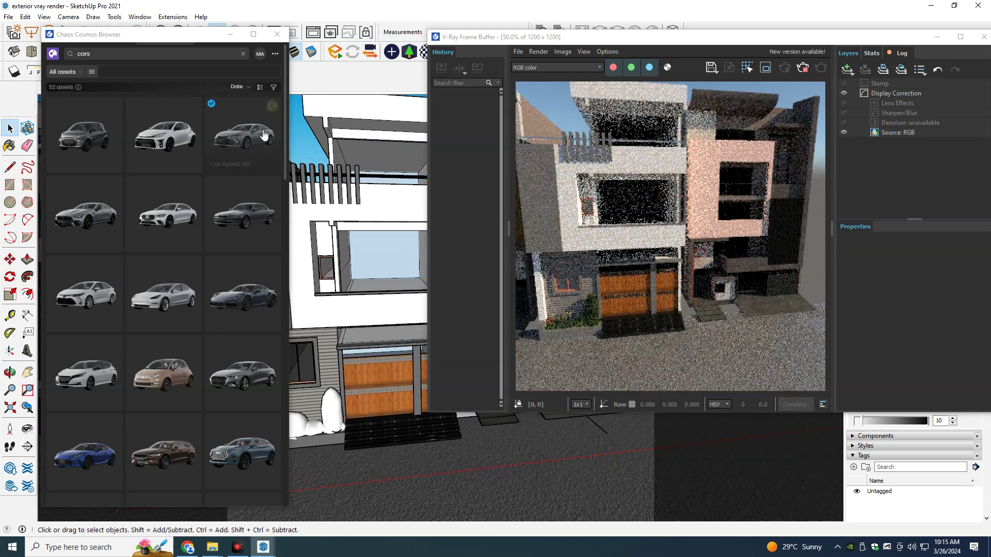
# Step: Place Car Hybrid 001 on the street and rotate it about 90 degrees
pyautogui.click(272, 106)
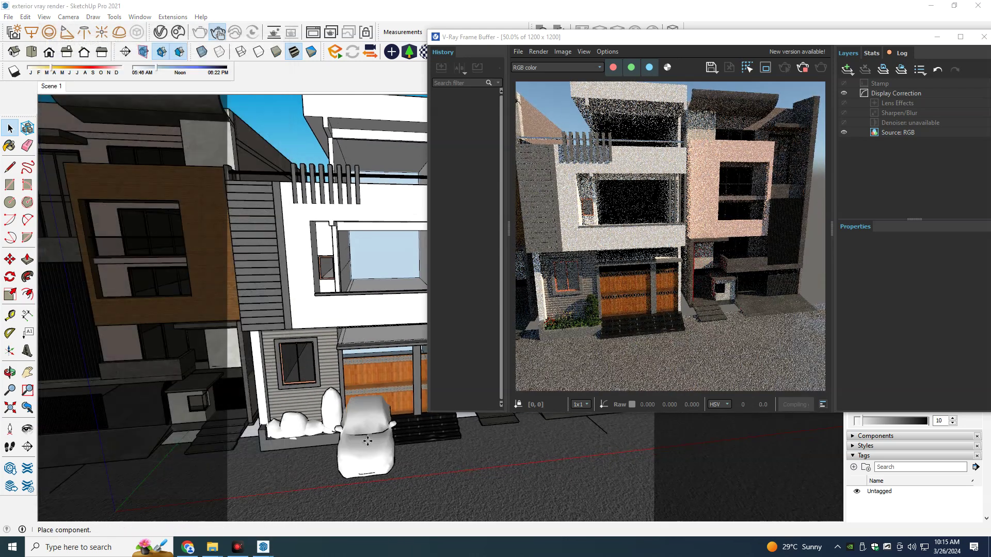
pyautogui.moveTo(344, 418)
pyautogui.mouseDown(button='middle')
pyautogui.moveTo(380, 392)
pyautogui.moveTo(361, 413)
pyautogui.mouseUp(button='middle')
pyautogui.click(356, 418)
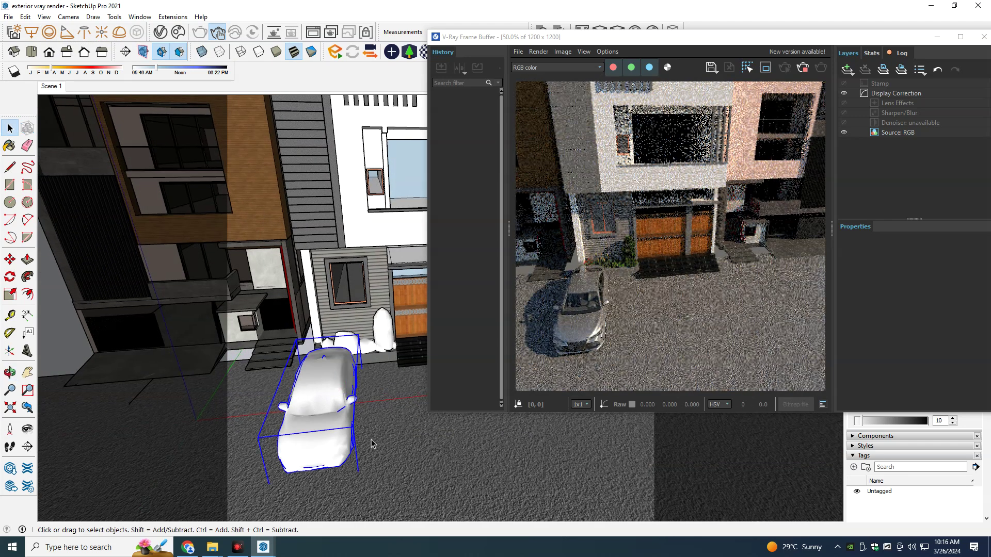
pyautogui.press('q')
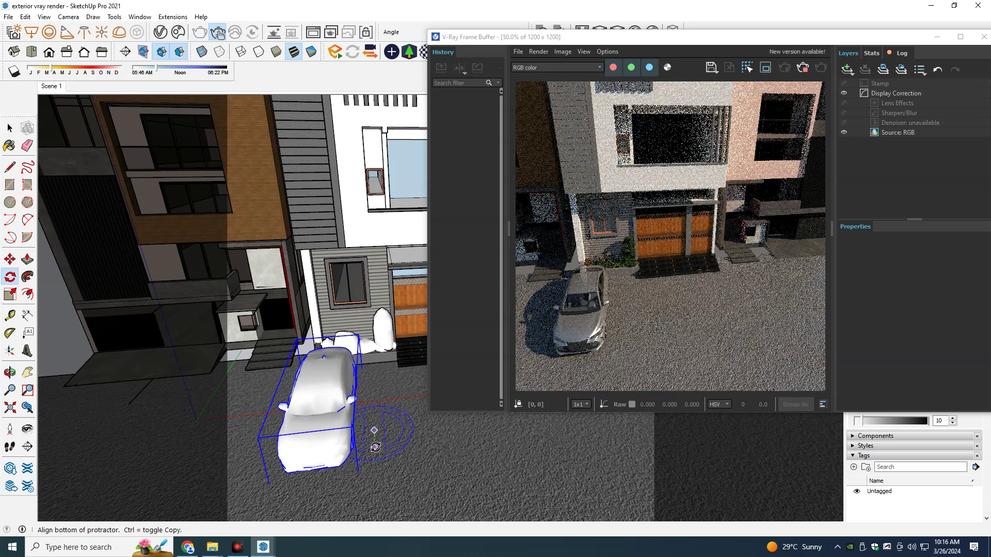
pyautogui.click(374, 431)
pyautogui.click(374, 447)
pyautogui.click(399, 434)
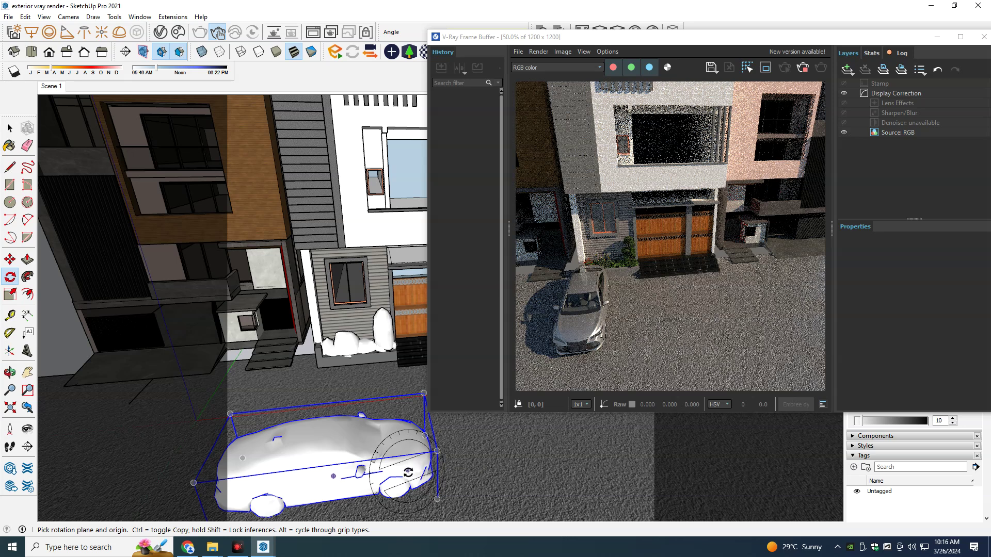
# Step: Move the car to a new spot by the sidewalk beside the shrub planter
pyautogui.press('m')
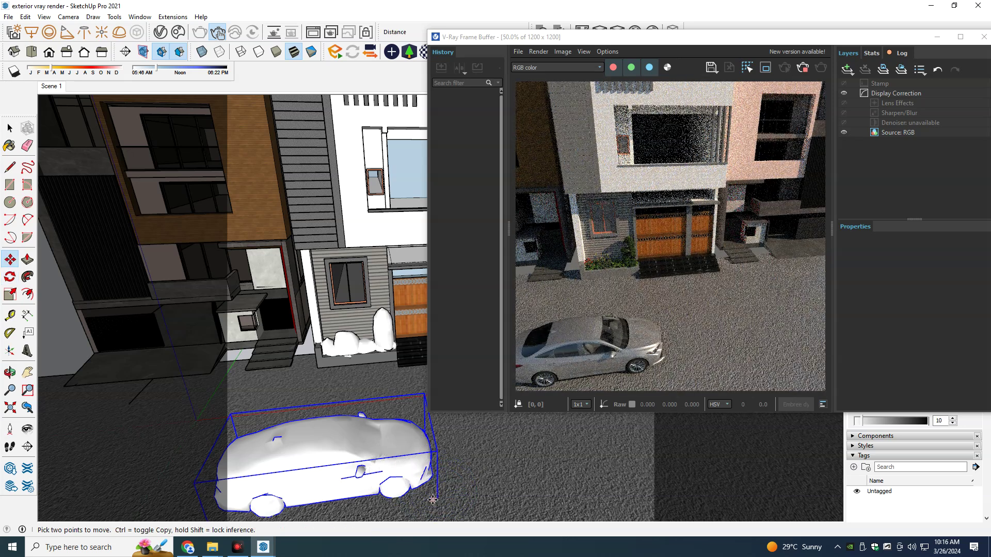
pyautogui.click(432, 500)
pyautogui.click(341, 406)
pyautogui.moveTo(327, 383)
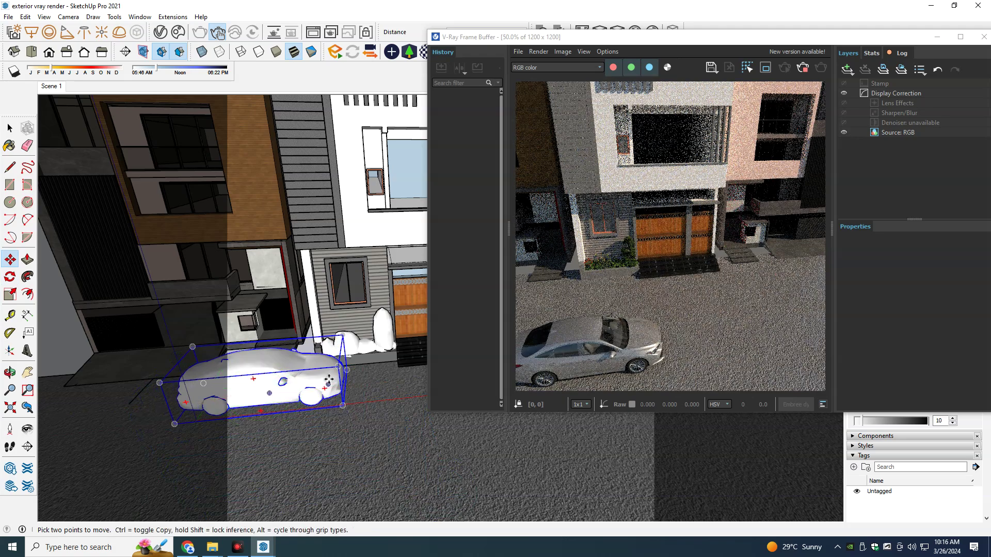
pyautogui.scroll(5, 327, 382)
pyautogui.moveTo(331, 381)
pyautogui.mouseDown(button='middle')
pyautogui.moveTo(344, 378)
pyautogui.moveTo(321, 414)
pyautogui.moveTo(326, 358)
pyautogui.moveTo(328, 399)
pyautogui.moveTo(384, 427)
pyautogui.mouseUp(button='middle')
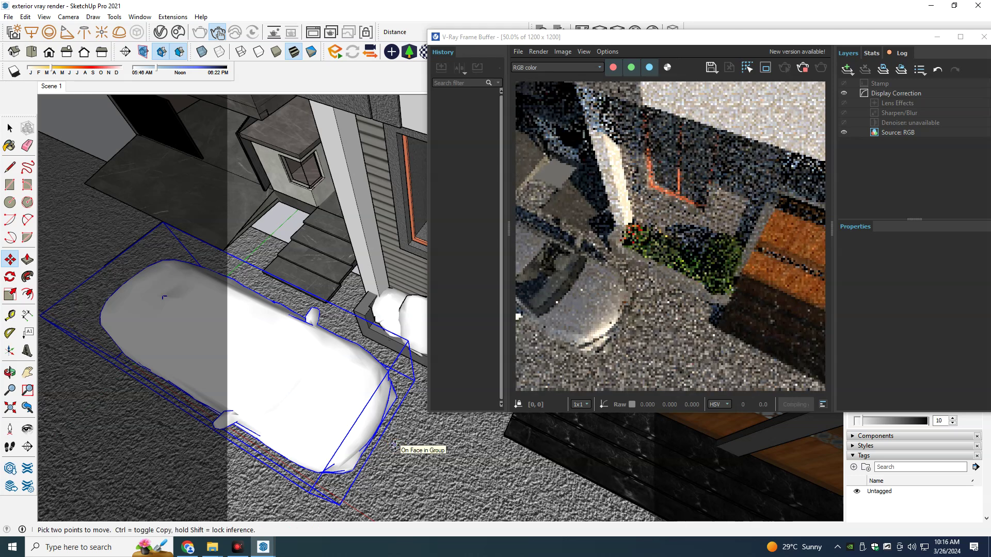
pyautogui.press('space')
pyautogui.moveTo(892, 40); pyautogui.dragTo(623, 445)
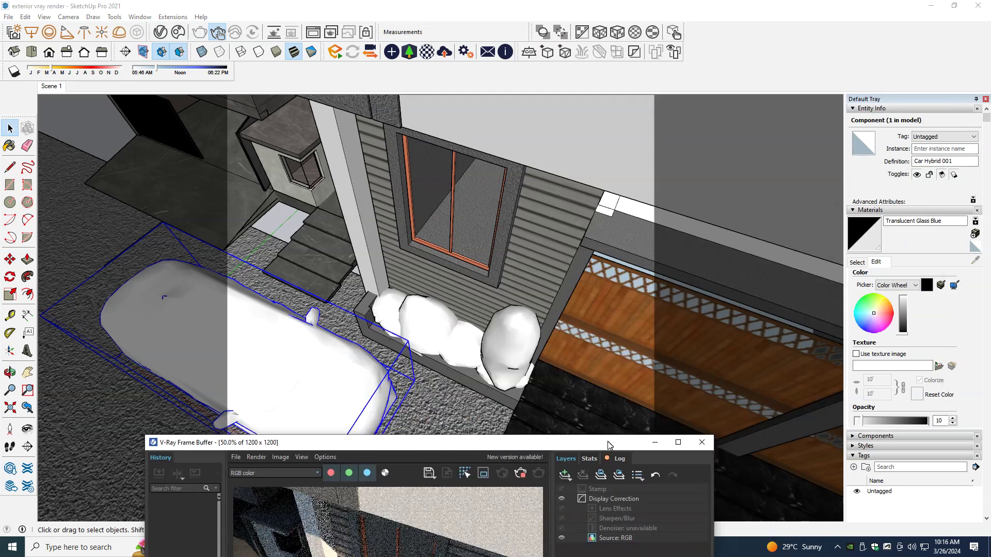
# Step: Change Car Hybrid 001's representation to Bounding Box, then Point (Origin), and hide the Asset Editor
pyautogui.click(178, 32)
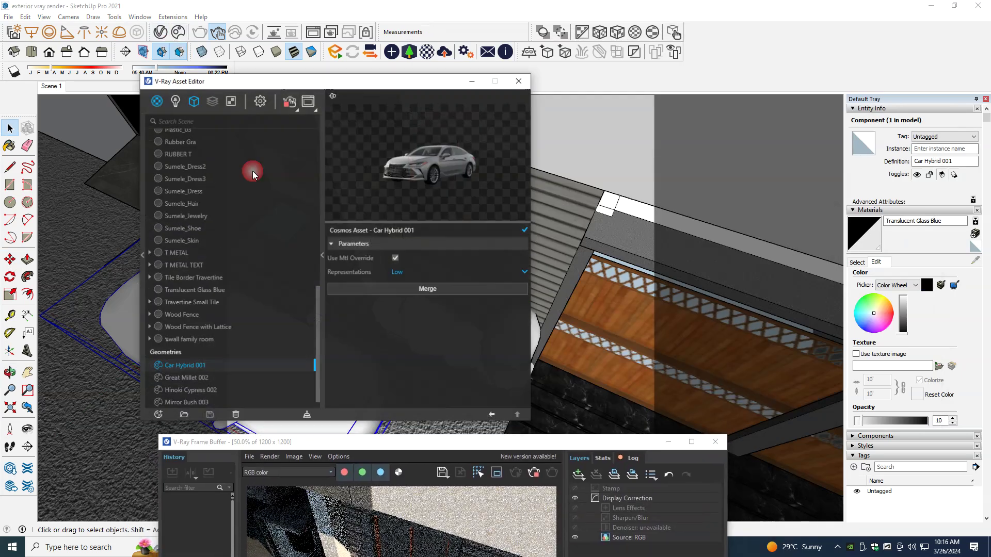
pyautogui.moveTo(410, 86); pyautogui.dragTo(680, 99)
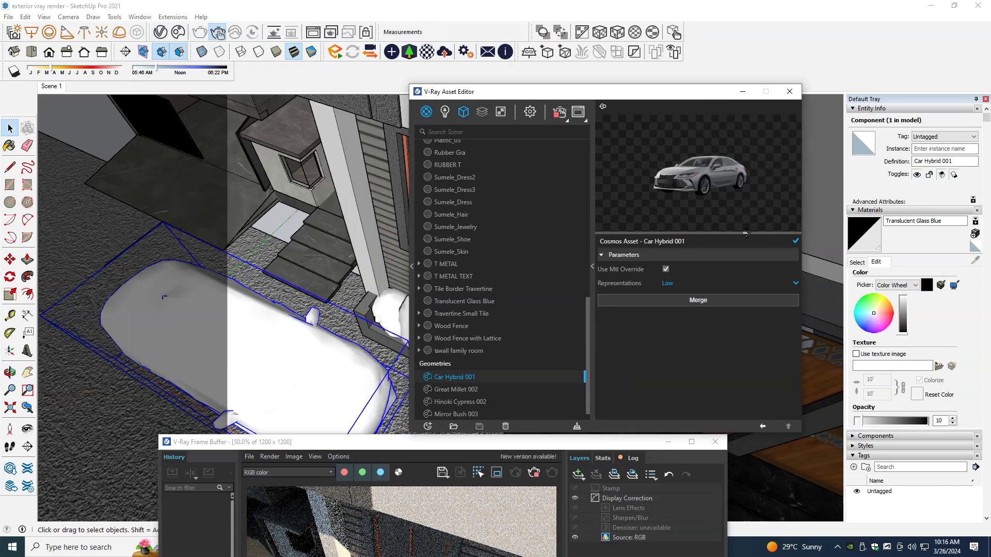
pyautogui.click(697, 287)
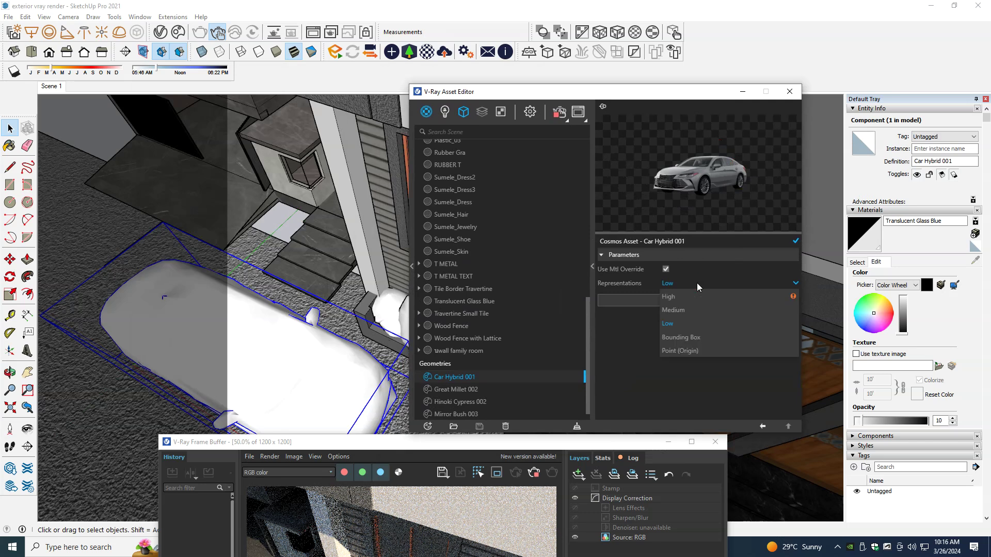
pyautogui.click(699, 339)
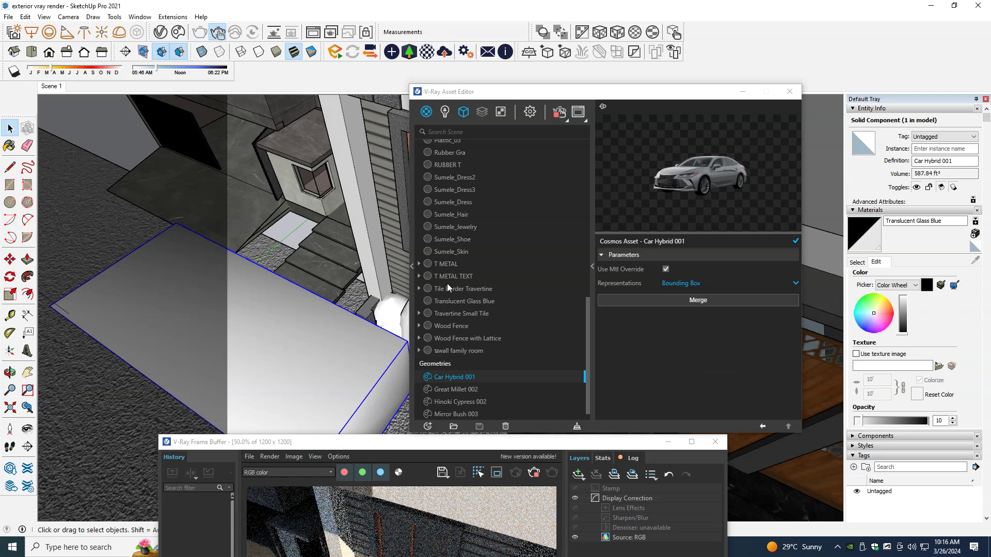
pyautogui.click(673, 287)
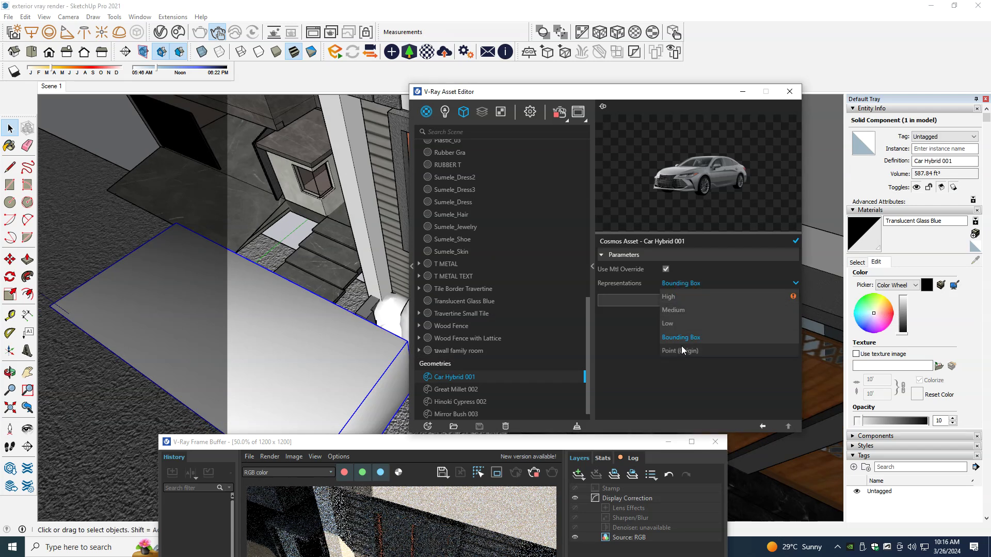
pyautogui.click(666, 313)
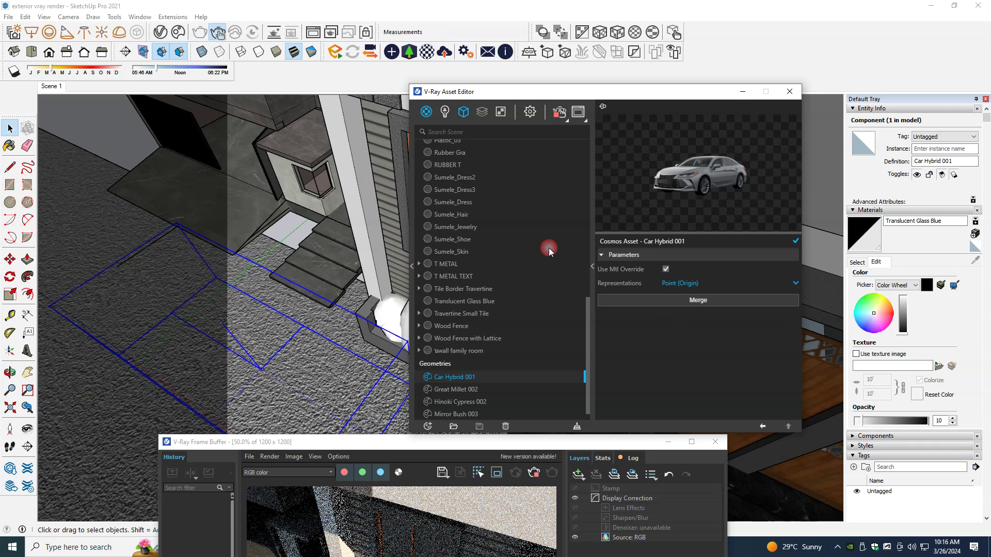
pyautogui.click(742, 91)
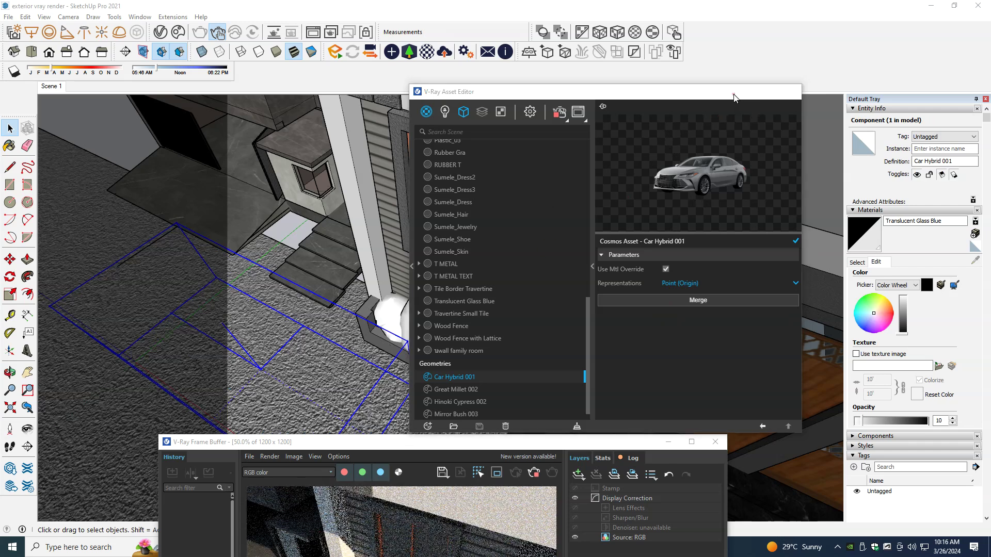
pyautogui.moveTo(398, 229); pyautogui.dragTo(351, 320, button='middle')
pyautogui.click(59, 85)
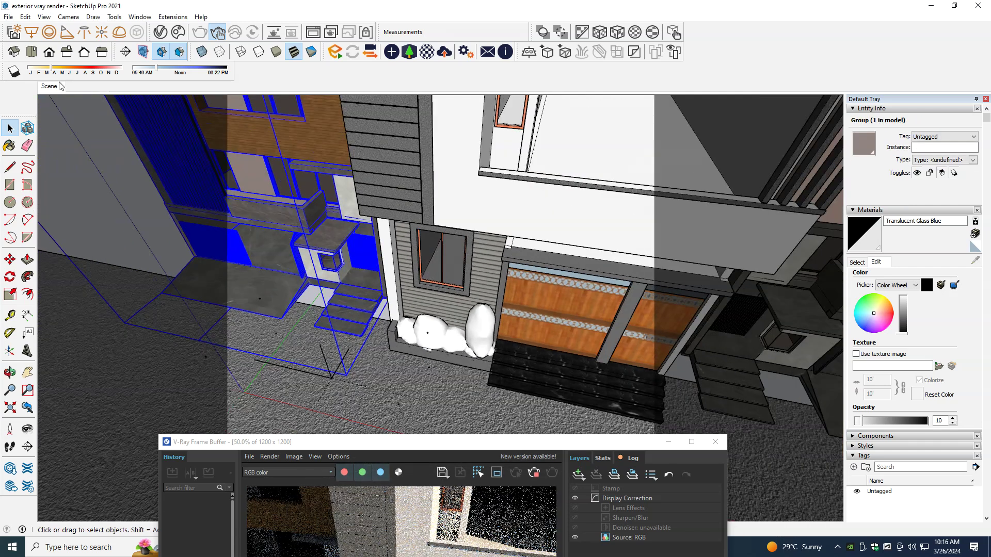
# Step: Go to Scene 1, centre the render preview and slide the shadow date toward February
pyautogui.click(60, 86)
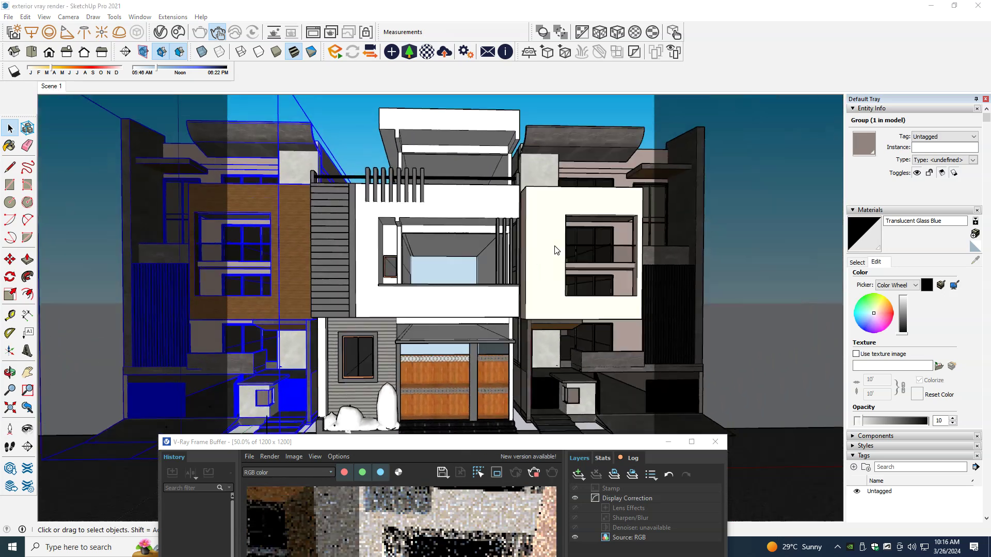
pyautogui.moveTo(463, 442); pyautogui.dragTo(572, 126)
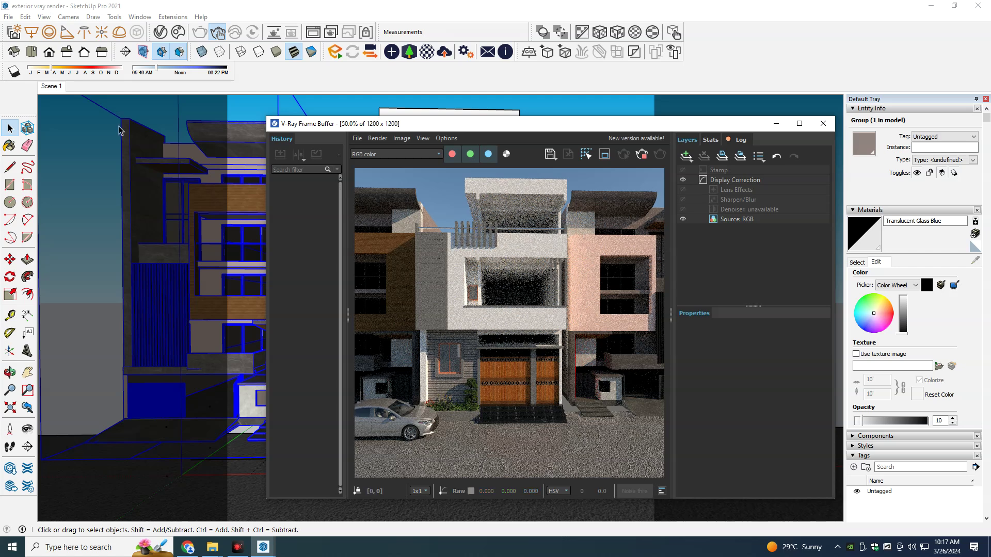
pyautogui.moveTo(54, 71)
pyautogui.mouseDown()
pyautogui.moveTo(45, 71)
pyautogui.moveTo(89, 79)
pyautogui.mouseUp()
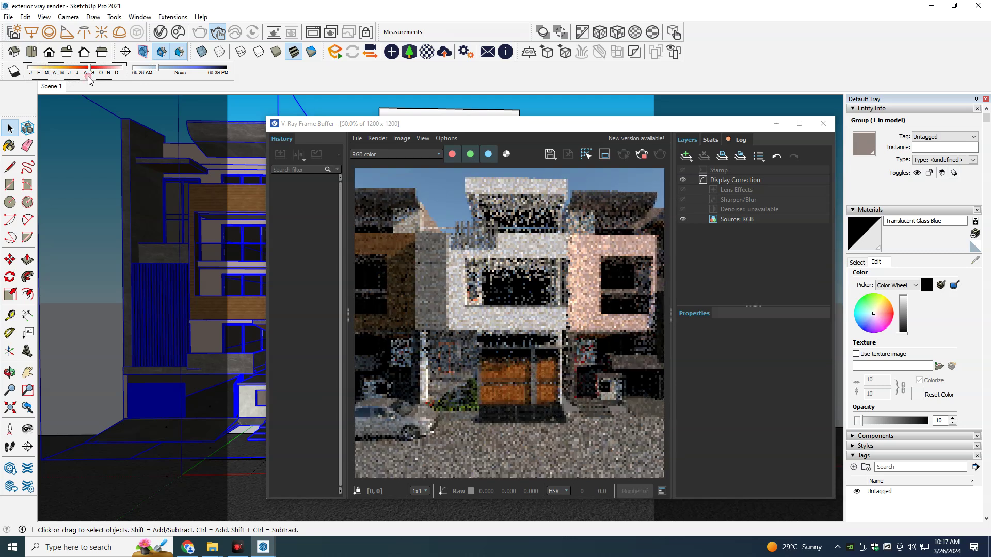
# Step: Set the sun to a late-summer date and later time of day, then reposition the render preview
pyautogui.click(170, 70)
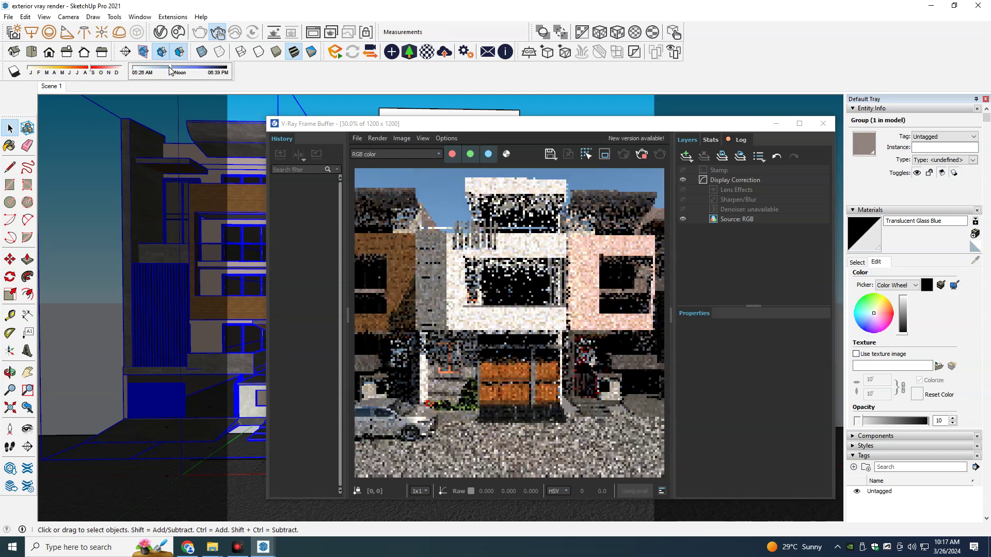
pyautogui.moveTo(170, 71)
pyautogui.mouseDown()
pyautogui.moveTo(202, 79)
pyautogui.moveTo(161, 73)
pyautogui.mouseUp()
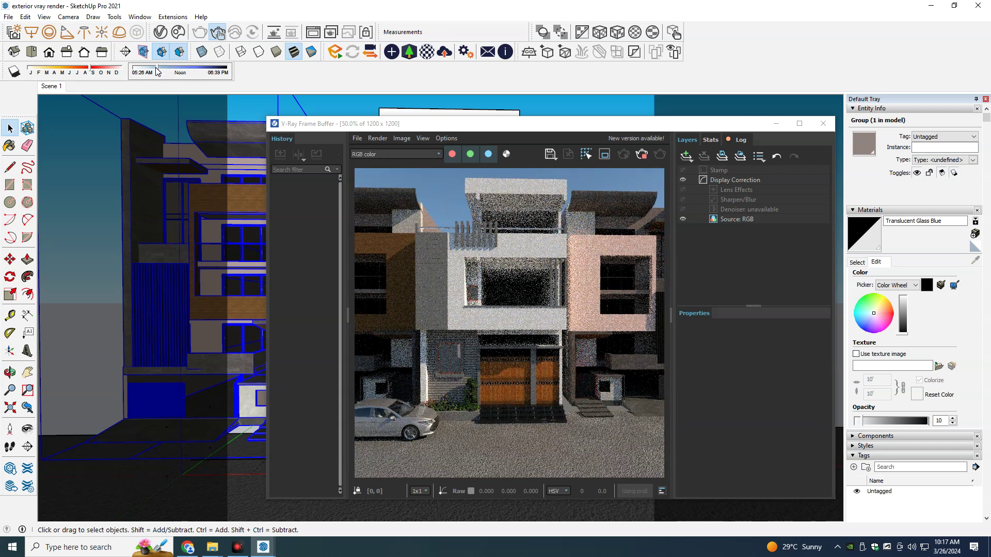
pyautogui.moveTo(157, 71); pyautogui.dragTo(161, 71)
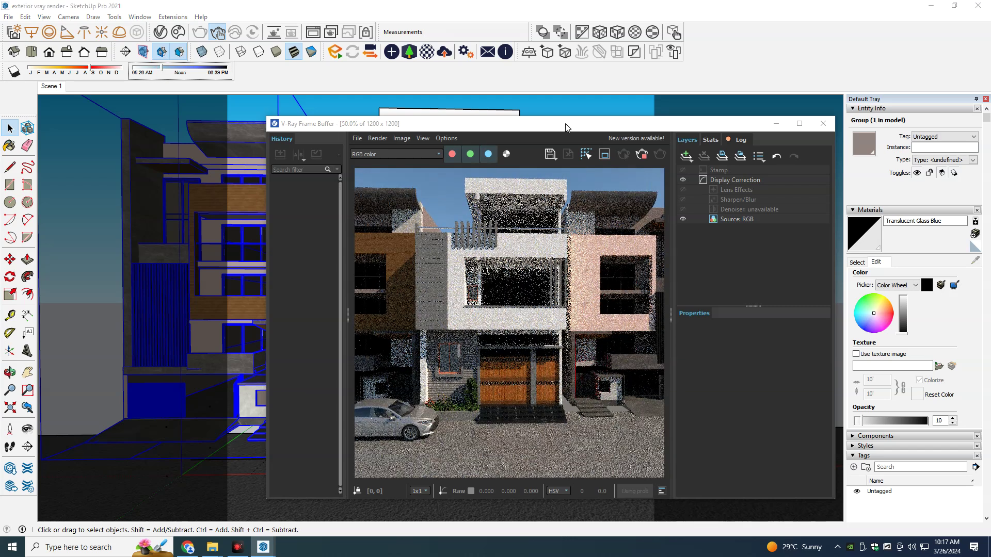
pyautogui.moveTo(565, 128); pyautogui.dragTo(577, 142)
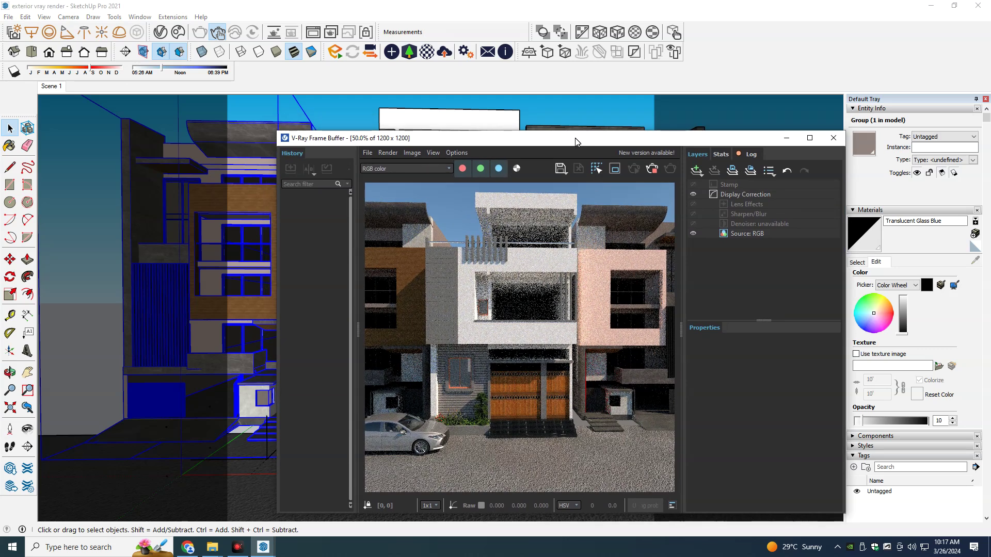
pyautogui.moveTo(575, 139); pyautogui.dragTo(575, 143)
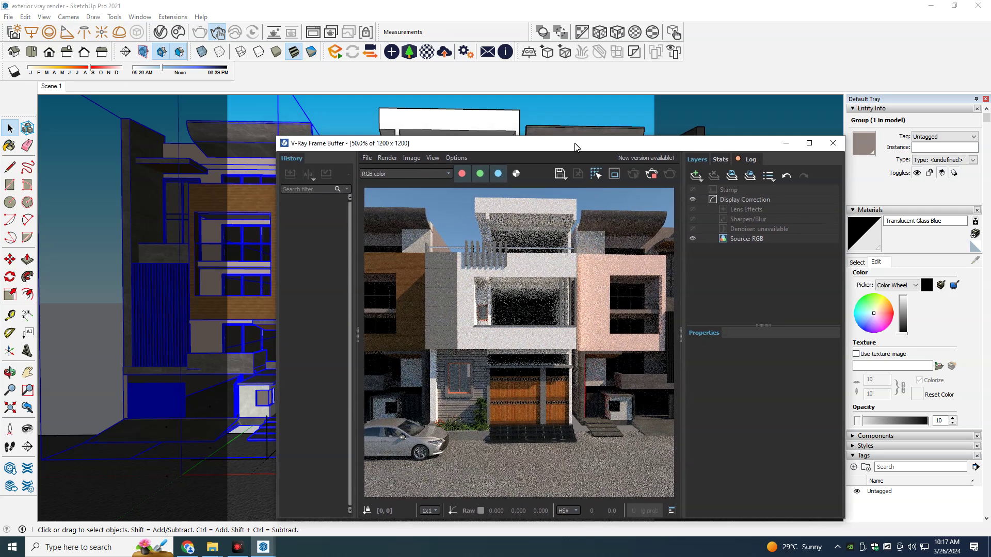
# Step: Update Scene 1 with the new sun setting
pyautogui.rightClick(49, 90)
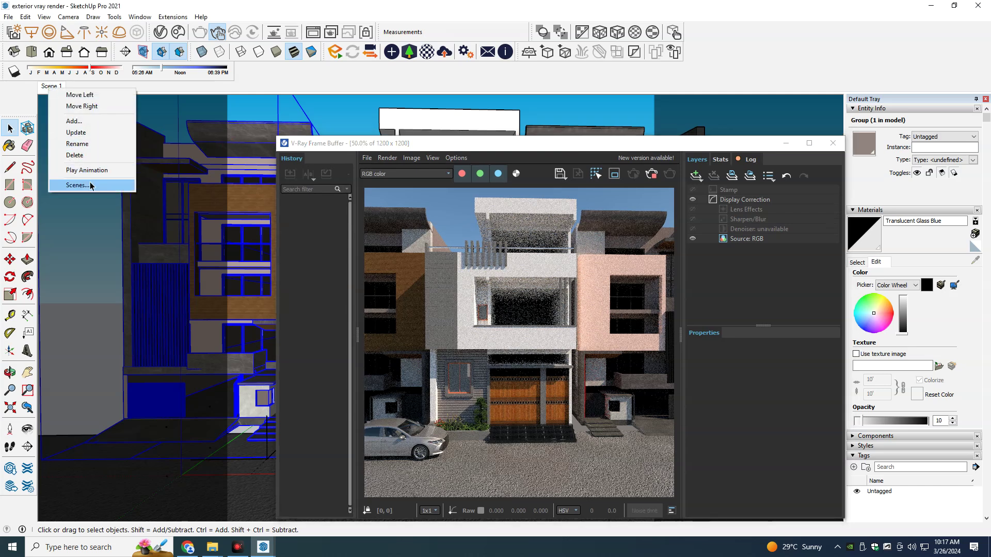
pyautogui.click(82, 132)
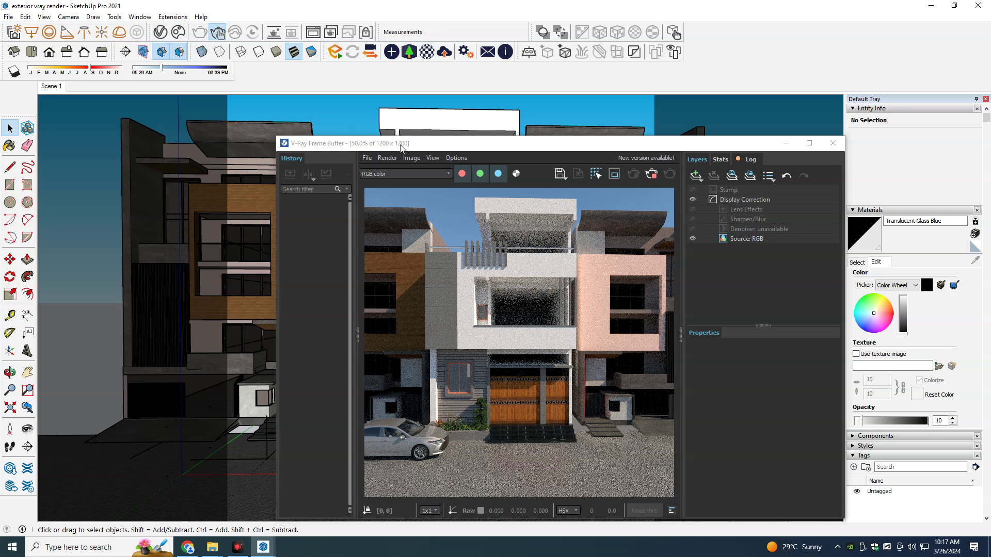
pyautogui.moveTo(361, 148)
pyautogui.mouseDown()
pyautogui.moveTo(286, 168)
pyautogui.moveTo(502, 47)
pyautogui.mouseUp()
# Step: Place a V-Ray Dome Light in front of the house and select it
pyautogui.click(121, 38)
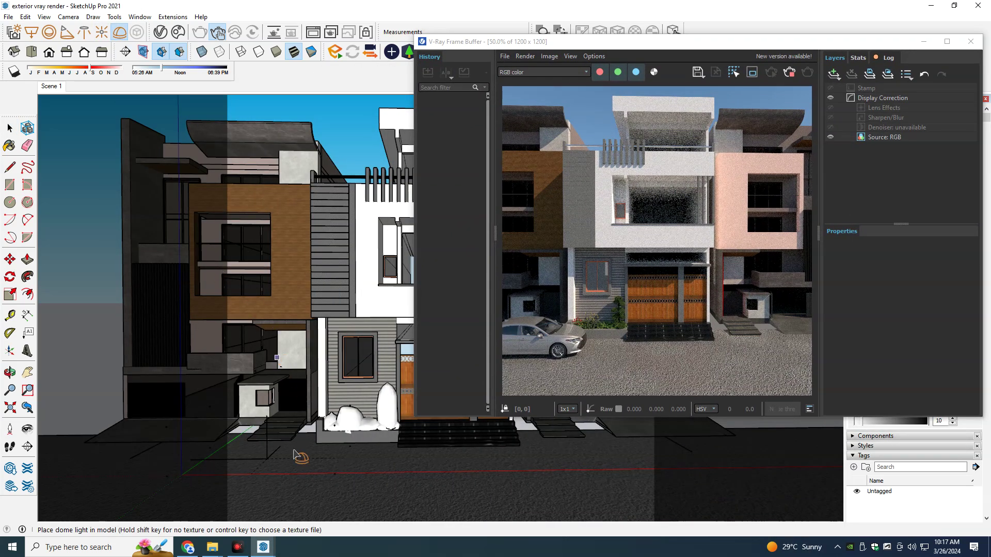
pyautogui.click(268, 493)
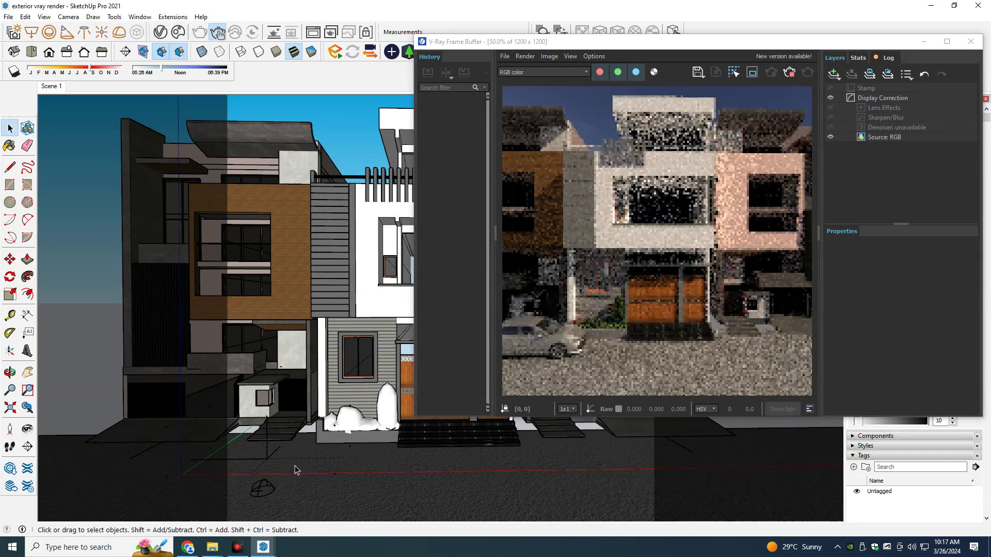
pyautogui.click(267, 483)
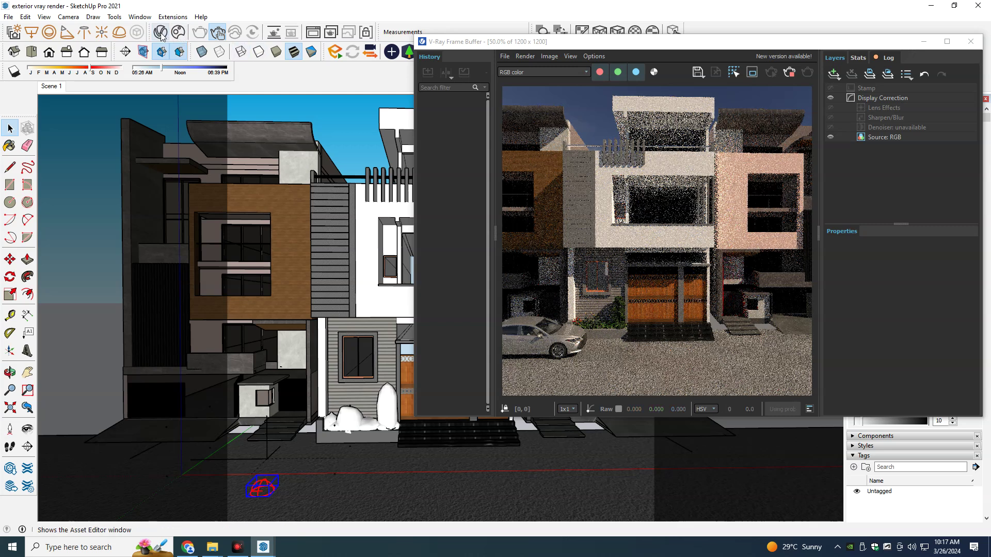
# Step: Give the dome light intensity 20 and make it Invisible in its options
pyautogui.click(160, 33)
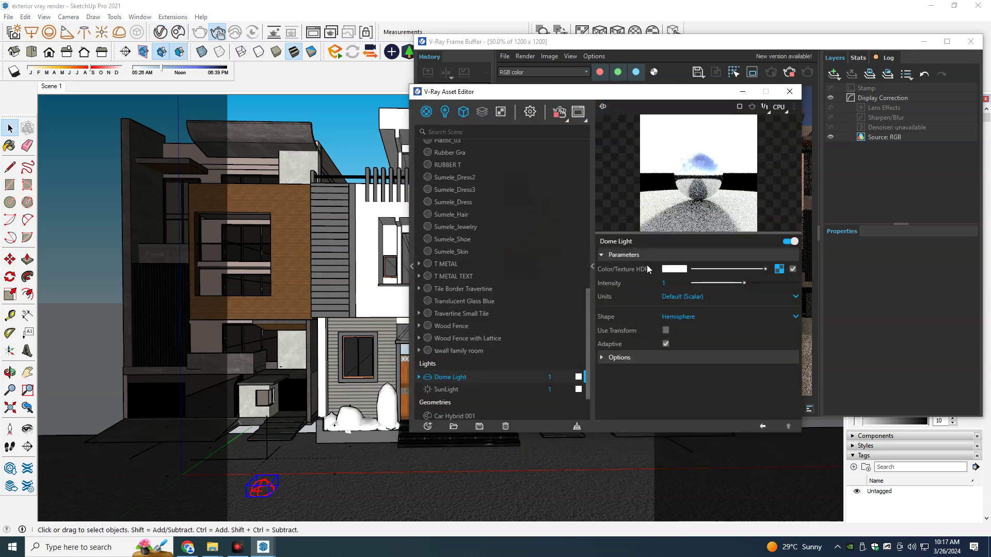
pyautogui.moveTo(646, 95); pyautogui.dragTo(258, 70)
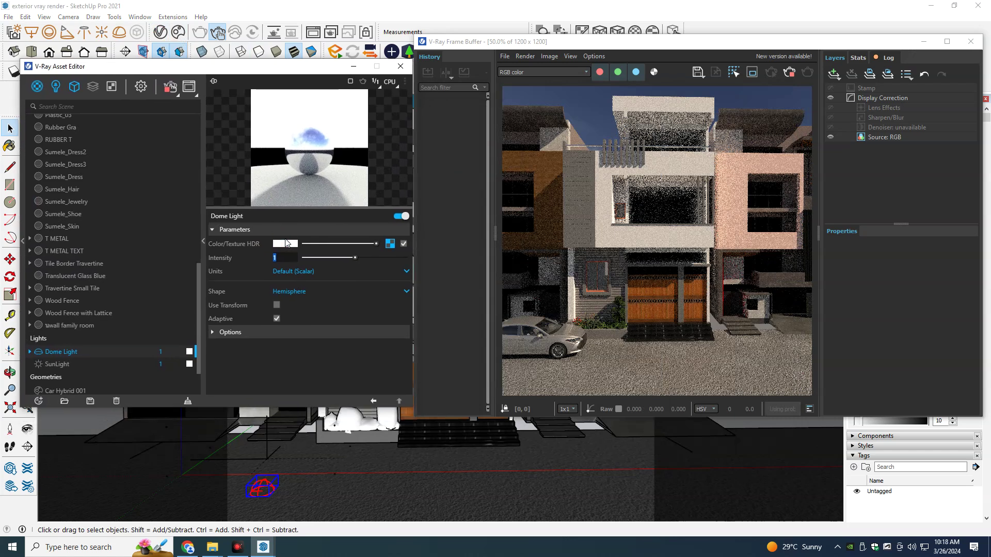
pyautogui.write('20')
pyautogui.press('Return')
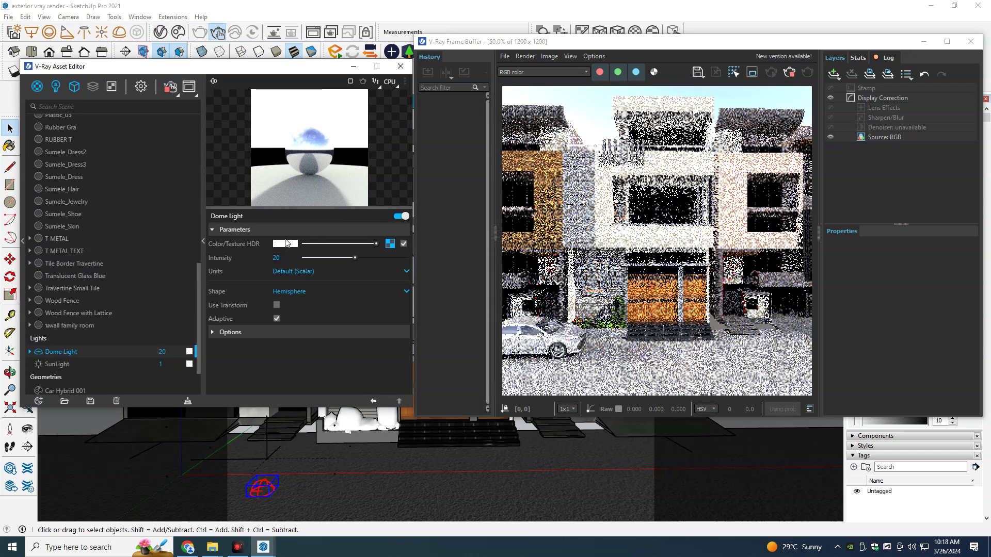
pyautogui.click(284, 258)
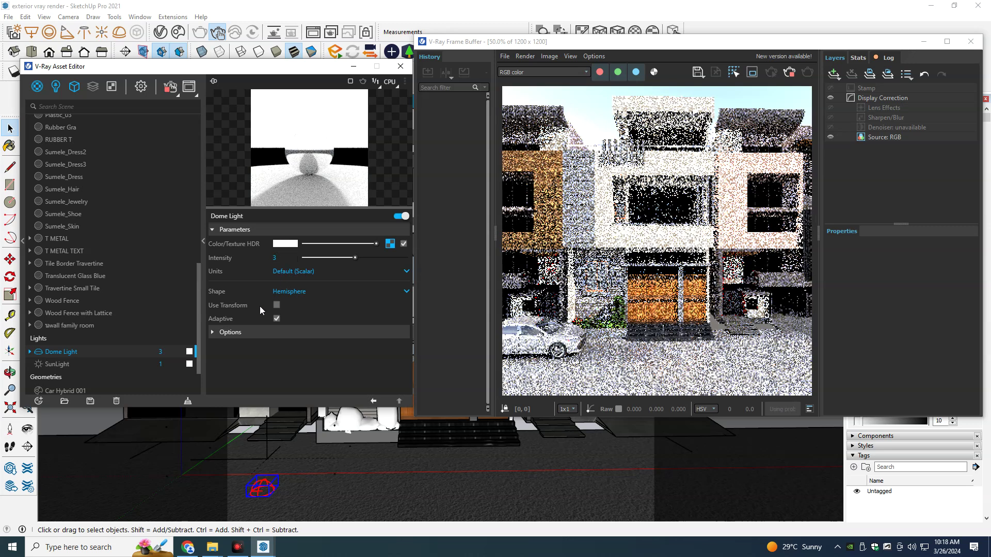
pyautogui.click(243, 332)
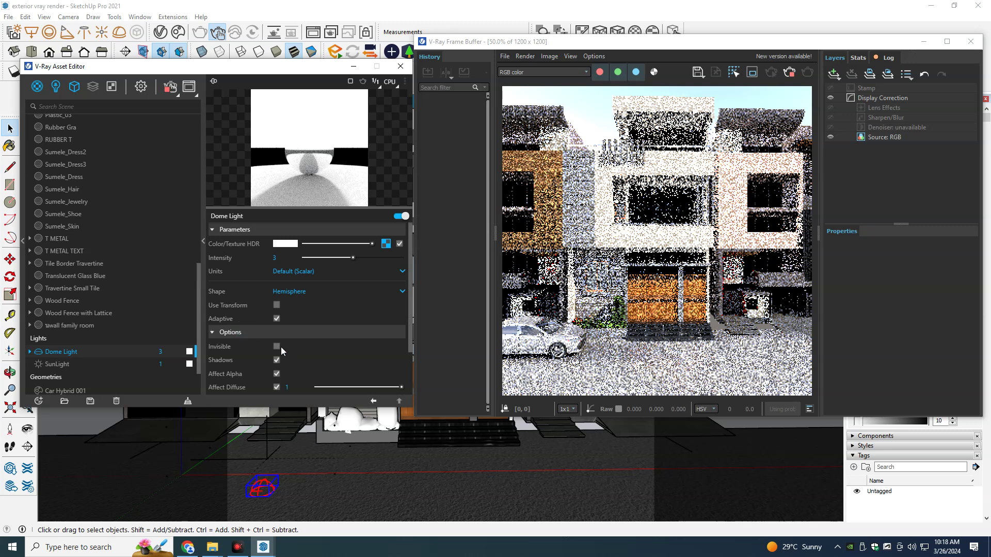
pyautogui.scroll(-1, 321, 345)
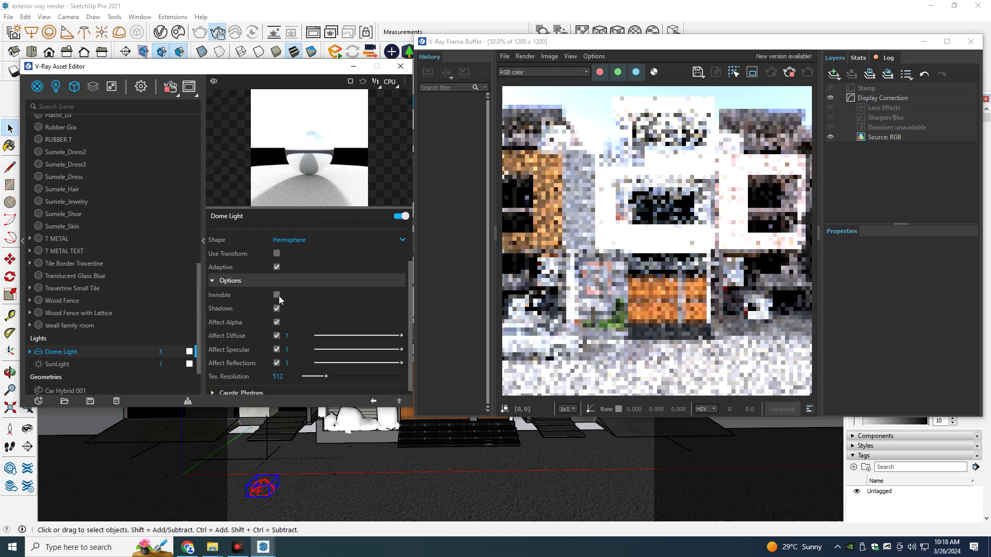
pyautogui.scroll(-1, 238, 330)
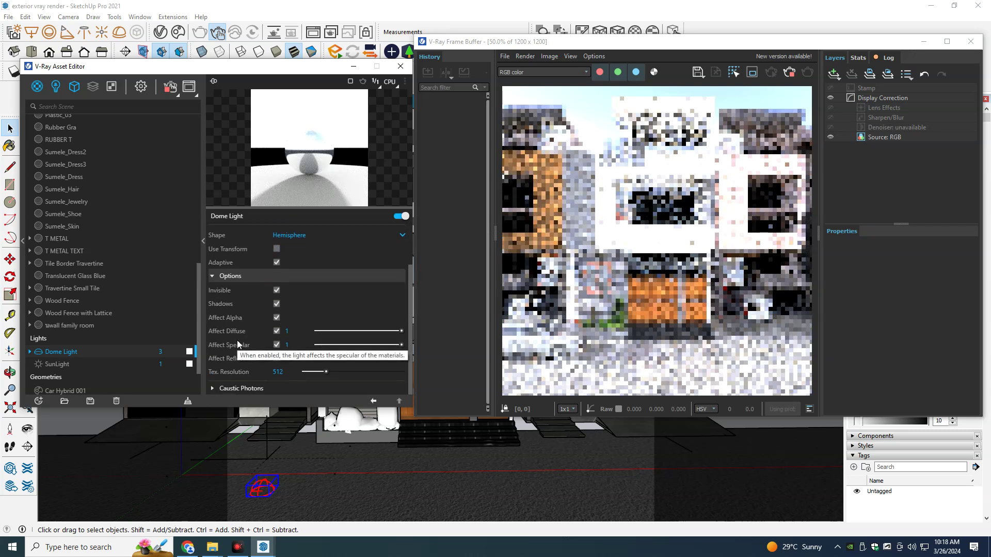
# Step: Restart the interactive render to refresh the facade with the dome lighting
pyautogui.click(789, 72)
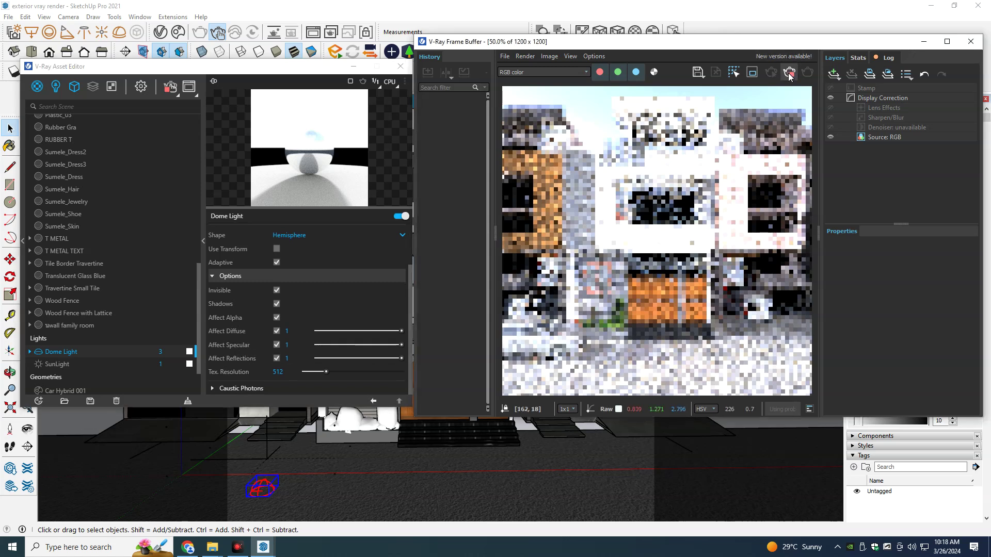
pyautogui.click(774, 76)
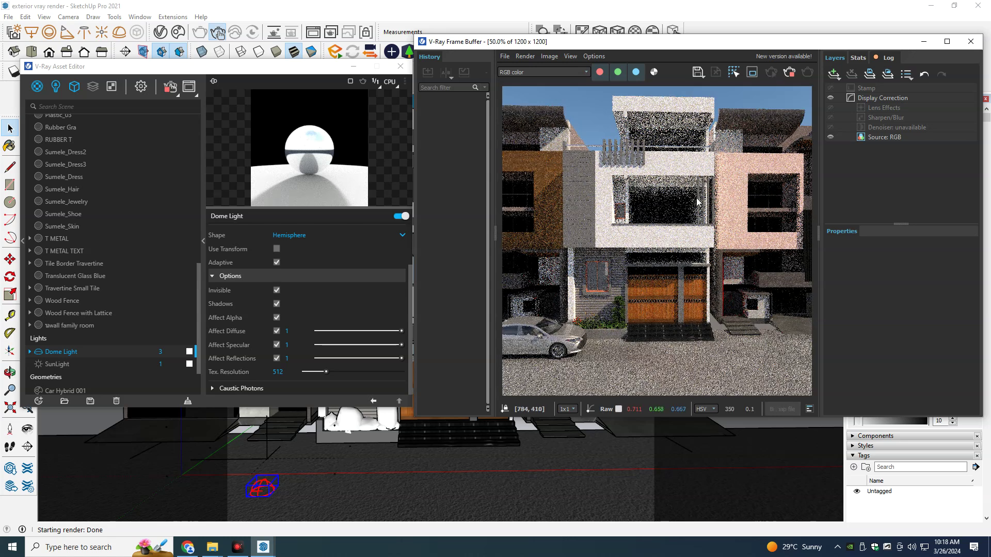
pyautogui.scroll(1, 677, 207)
pyautogui.scroll(1, 677, 206)
pyautogui.scroll(-1, 677, 207)
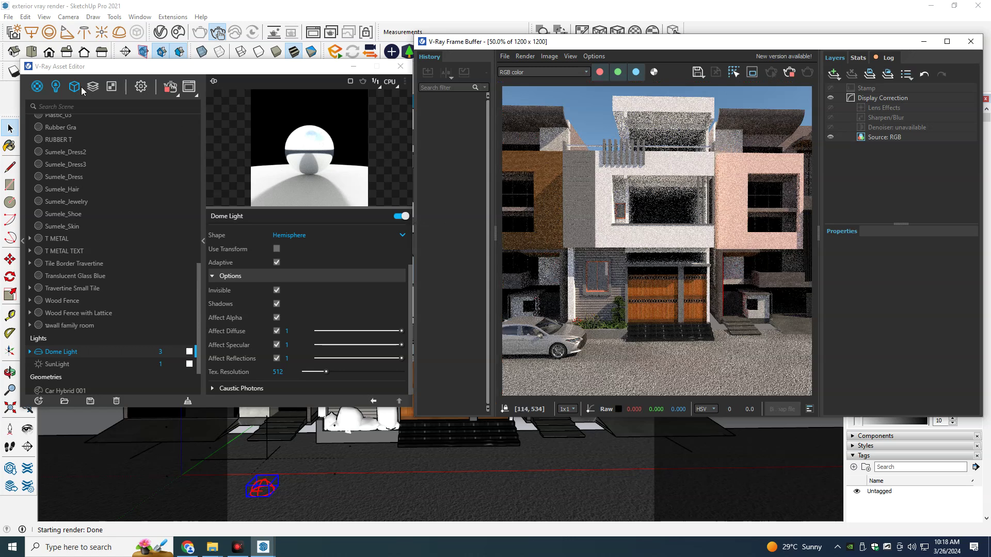
pyautogui.click(56, 87)
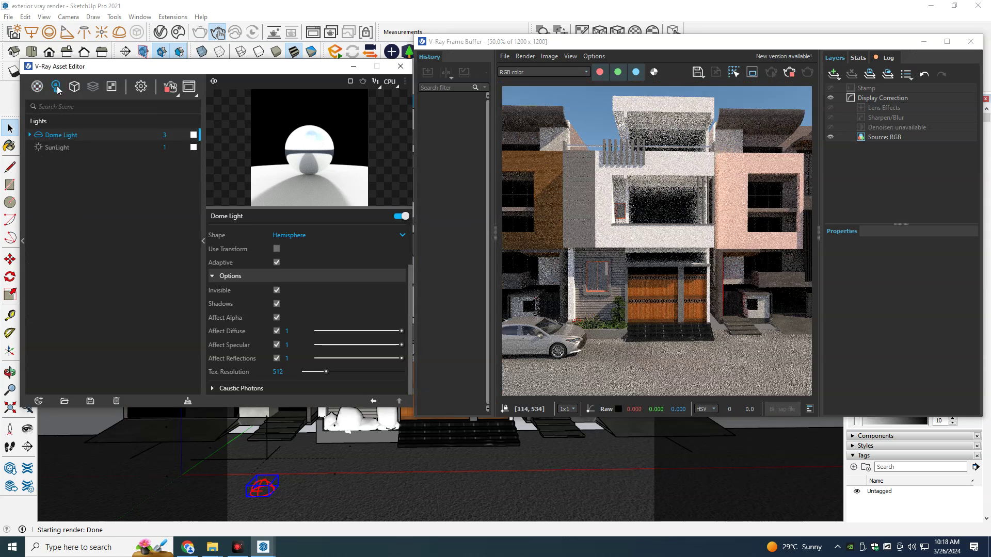
# Step: Set the SunLight's Size Multiplier to 10, leaving its Intensity Multiplier at 1
pyautogui.click(56, 148)
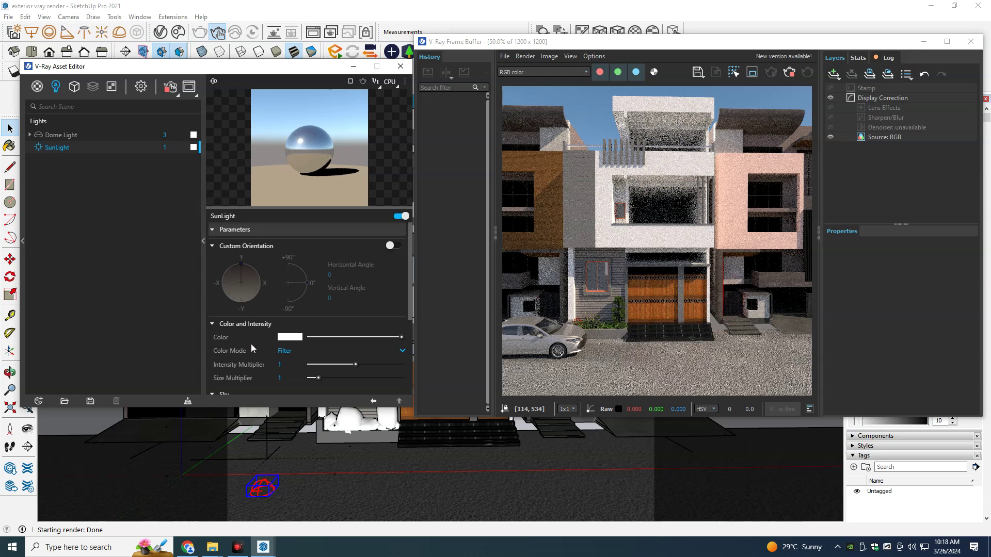
pyautogui.scroll(-1, 251, 348)
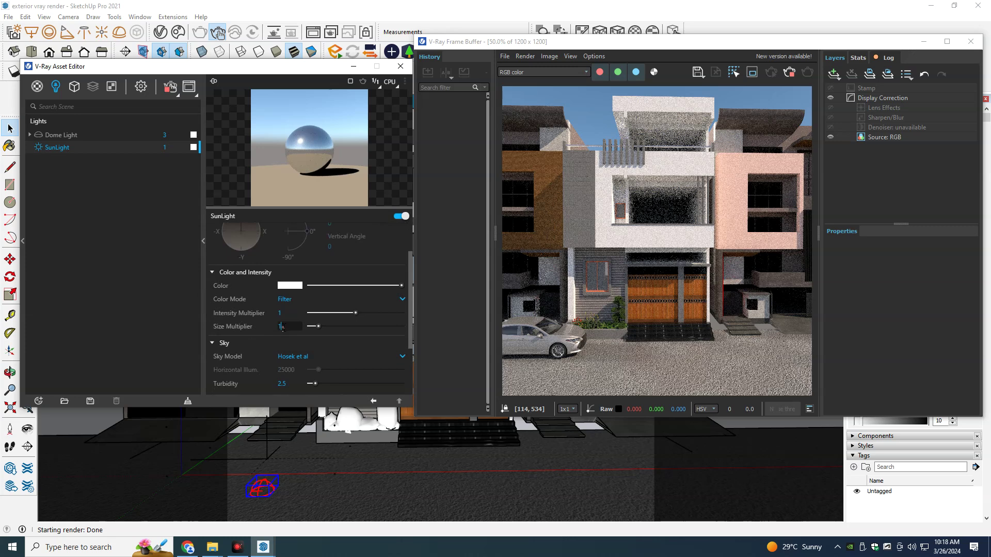
pyautogui.doubleClick(292, 313)
pyautogui.write('3')
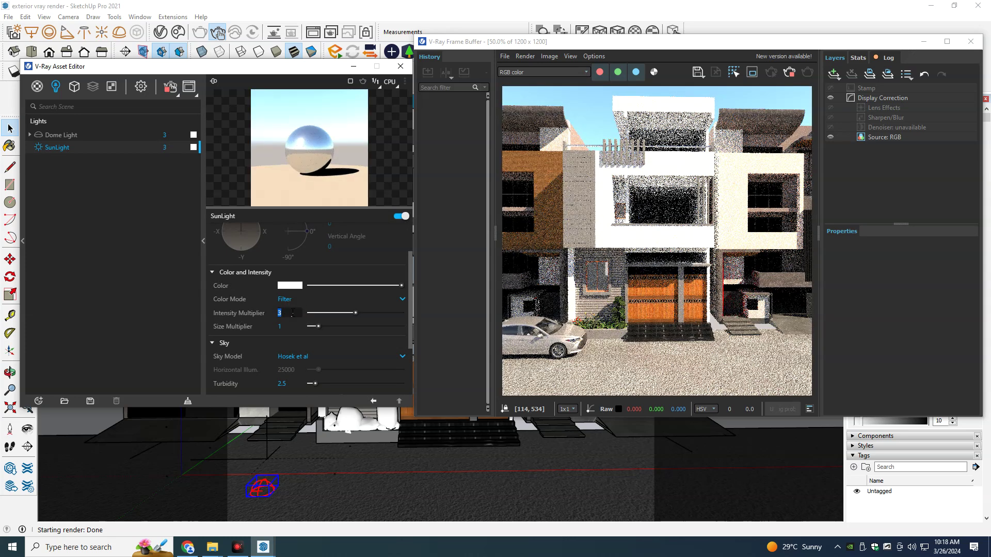
pyautogui.write('2')
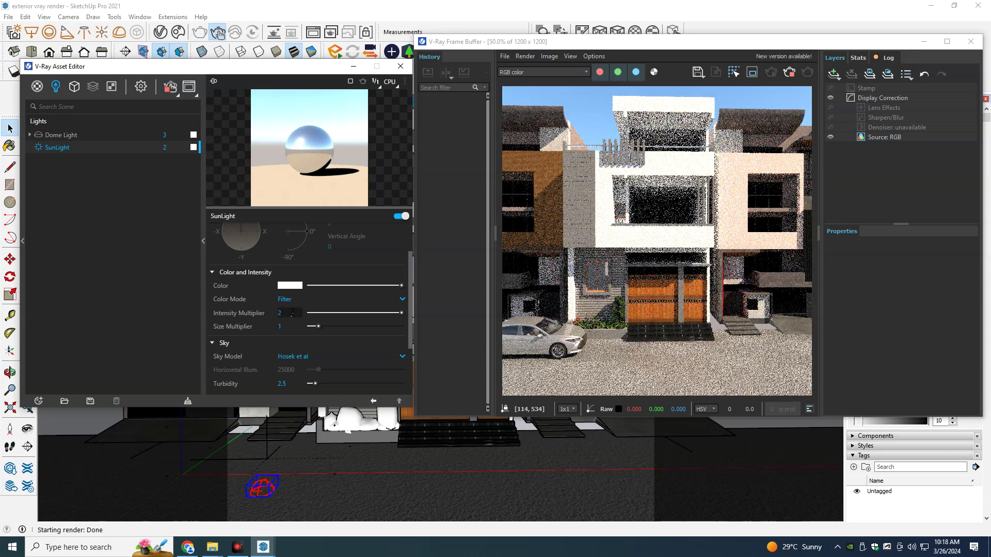
pyautogui.write('1')
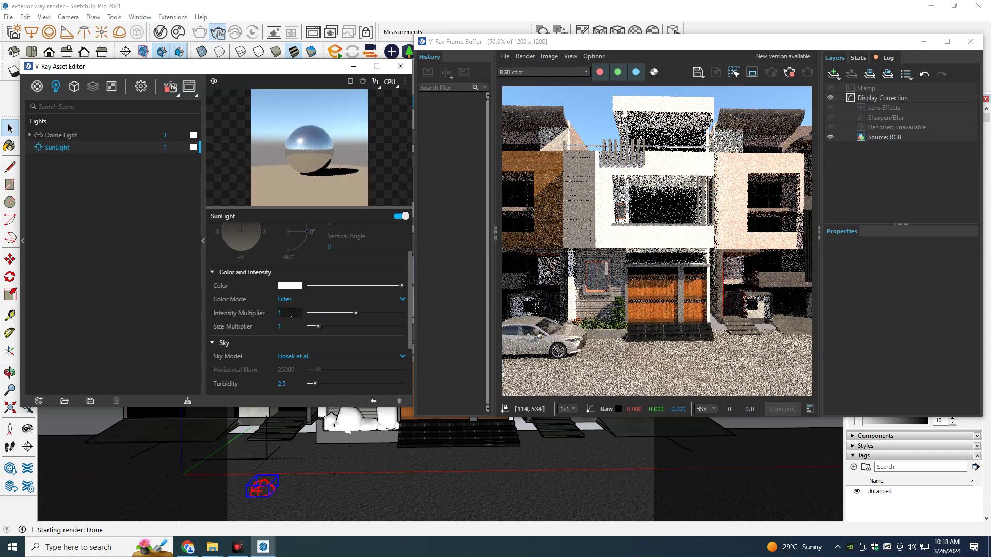
pyautogui.click(288, 326)
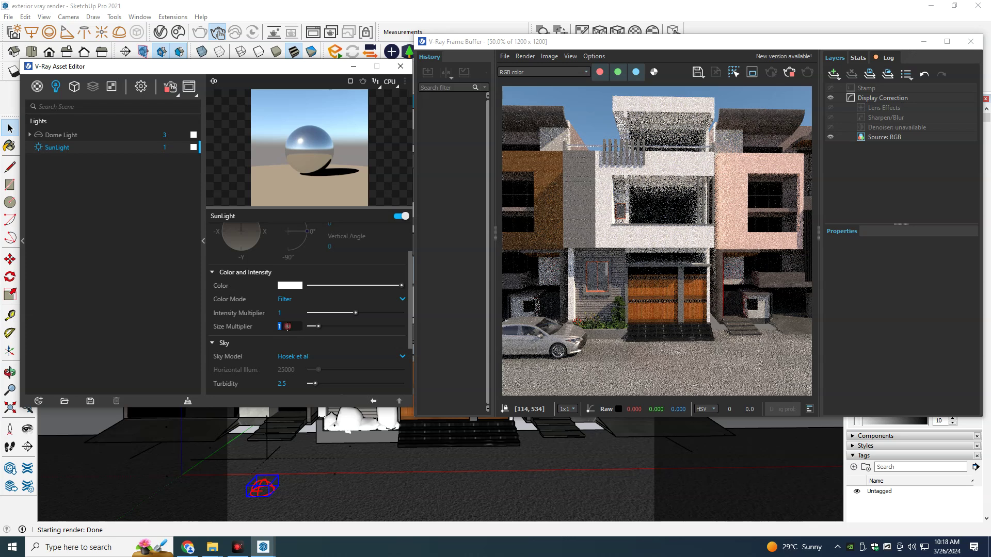
pyautogui.write('10')
pyautogui.press('Return')
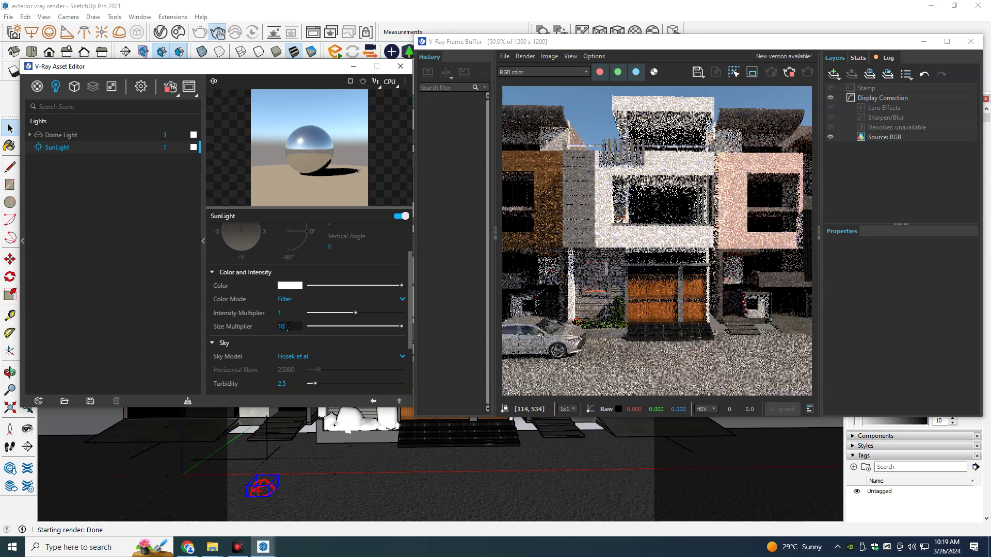
pyautogui.click(649, 288)
pyautogui.scroll(2, 649, 288)
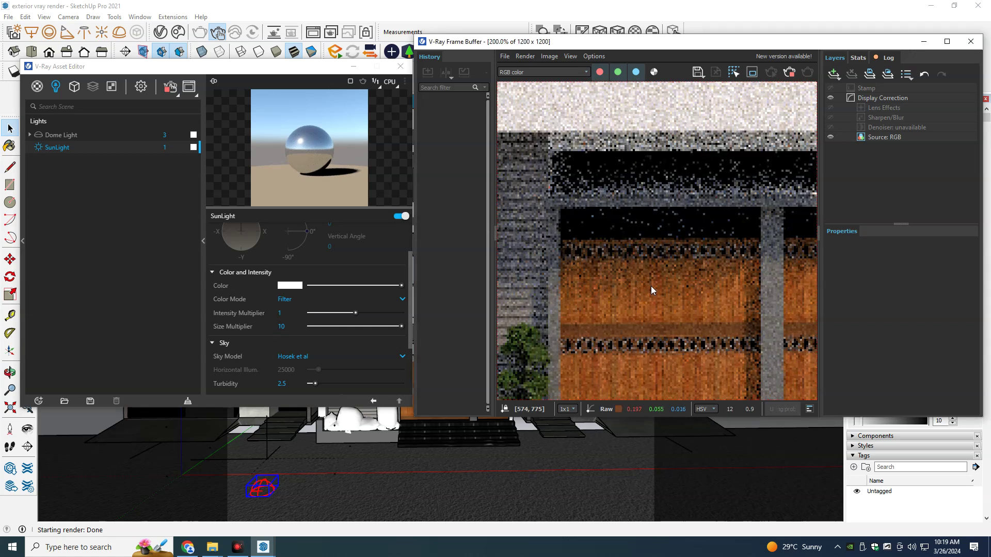
pyautogui.scroll(-2, 698, 289)
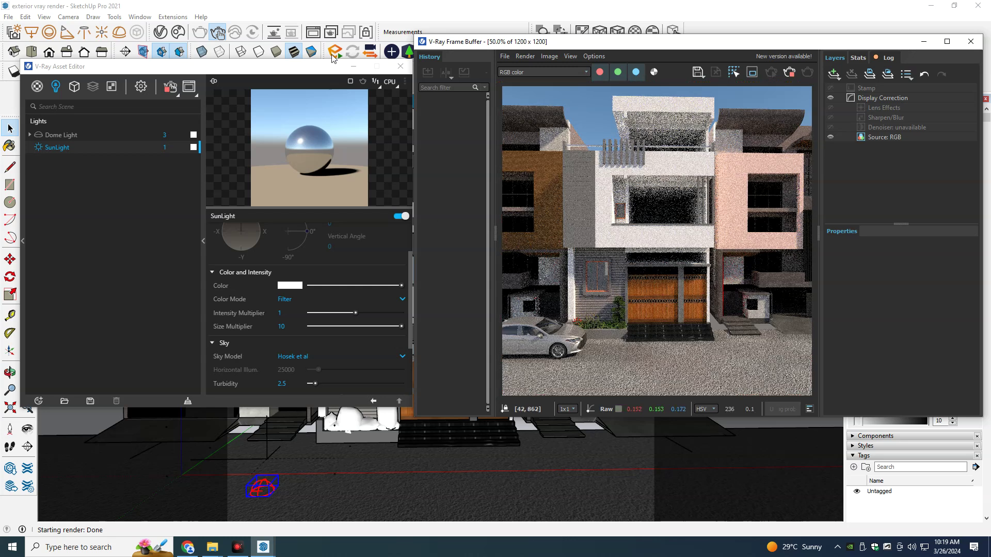
# Step: Move the sun to 07:28 AM early in the year and update Scene 1 with it
pyautogui.moveTo(279, 72); pyautogui.dragTo(282, 101)
pyautogui.moveTo(85, 69)
pyautogui.mouseDown()
pyautogui.moveTo(101, 70)
pyautogui.moveTo(75, 72)
pyautogui.mouseUp()
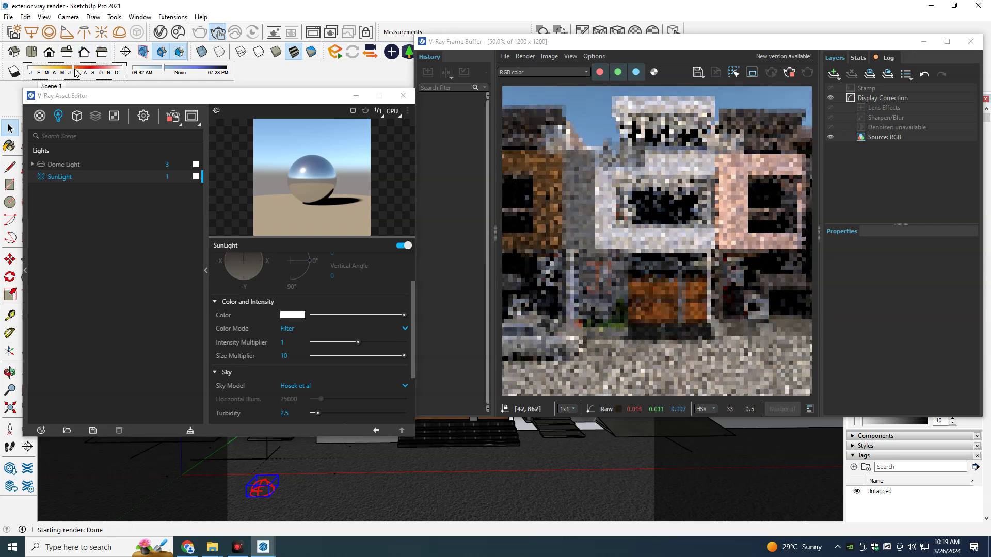
pyautogui.moveTo(74, 72); pyautogui.dragTo(5, 73)
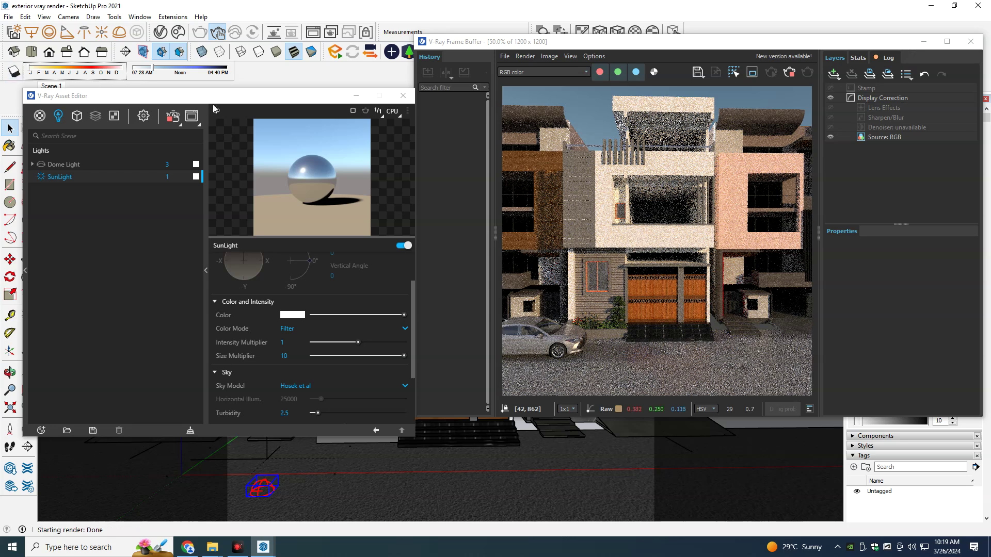
pyautogui.moveTo(154, 72); pyautogui.dragTo(156, 76)
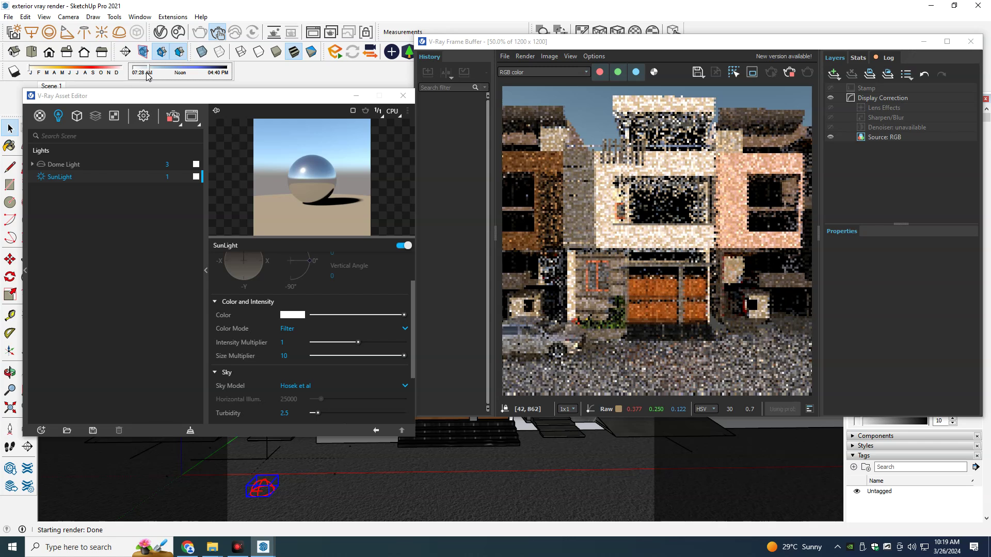
pyautogui.moveTo(156, 75); pyautogui.dragTo(143, 76)
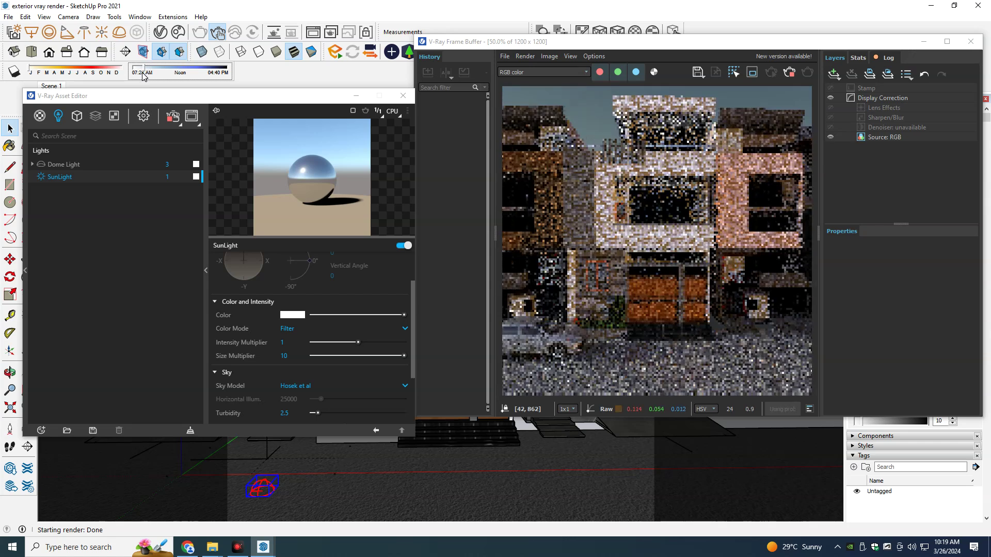
pyautogui.moveTo(143, 76); pyautogui.dragTo(144, 76)
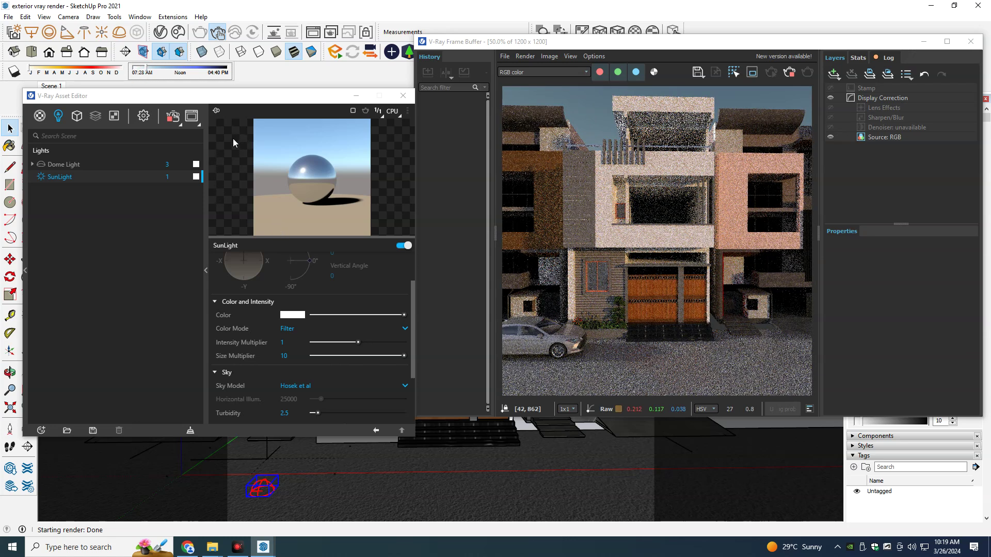
pyautogui.rightClick(56, 87)
pyautogui.click(91, 129)
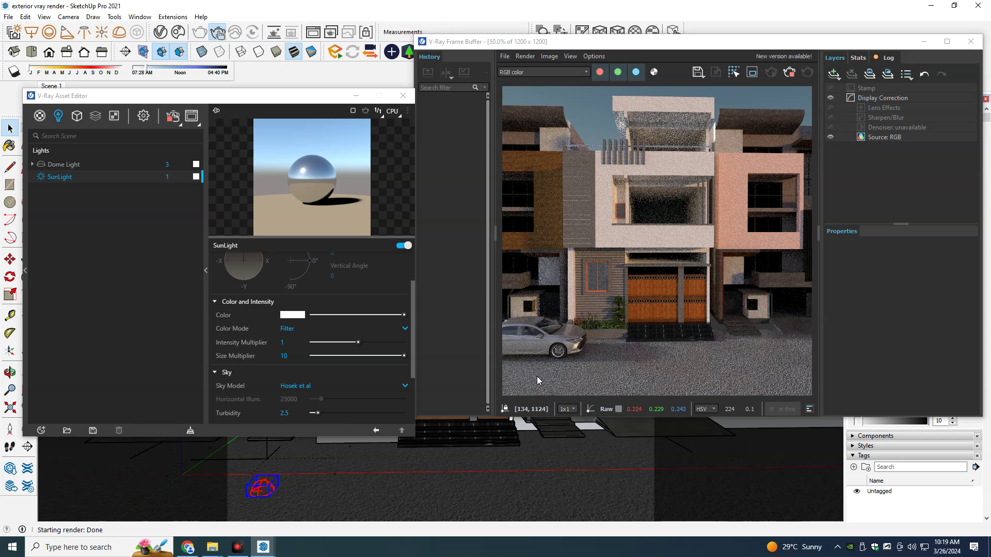
# Step: Open the Dome Light settings, keep the Hemisphere shape, and expand its Caustic Photons options
pyautogui.click(264, 486)
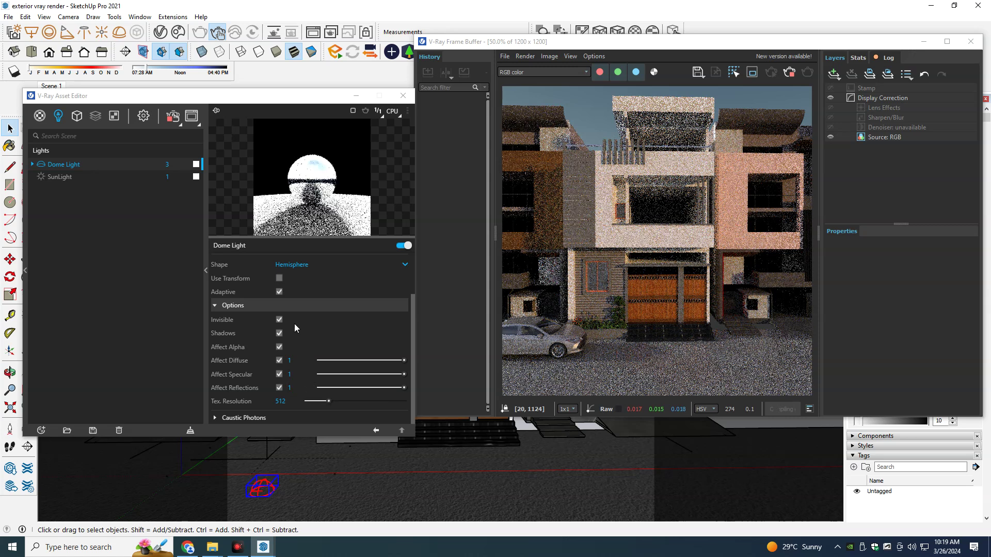
pyautogui.click(280, 277)
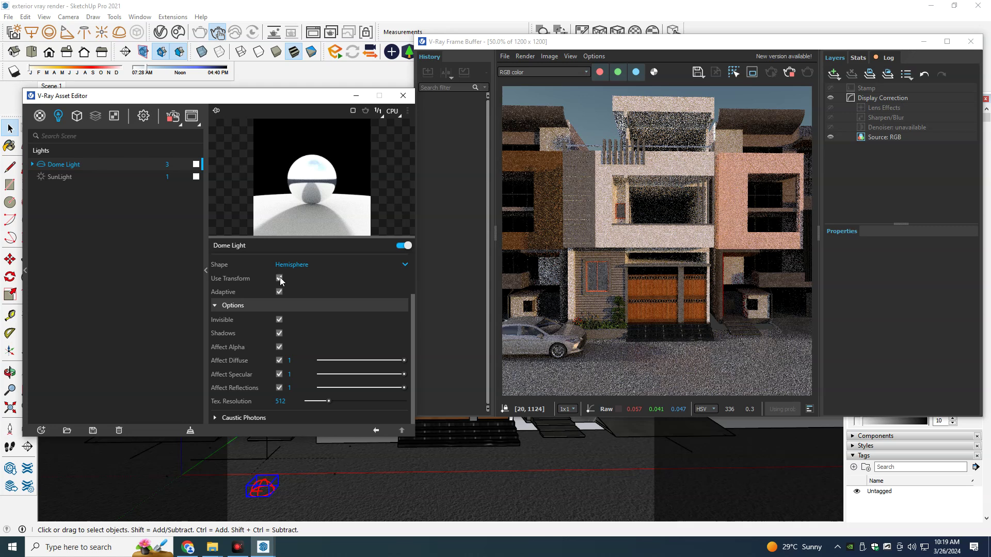
pyautogui.click(305, 264)
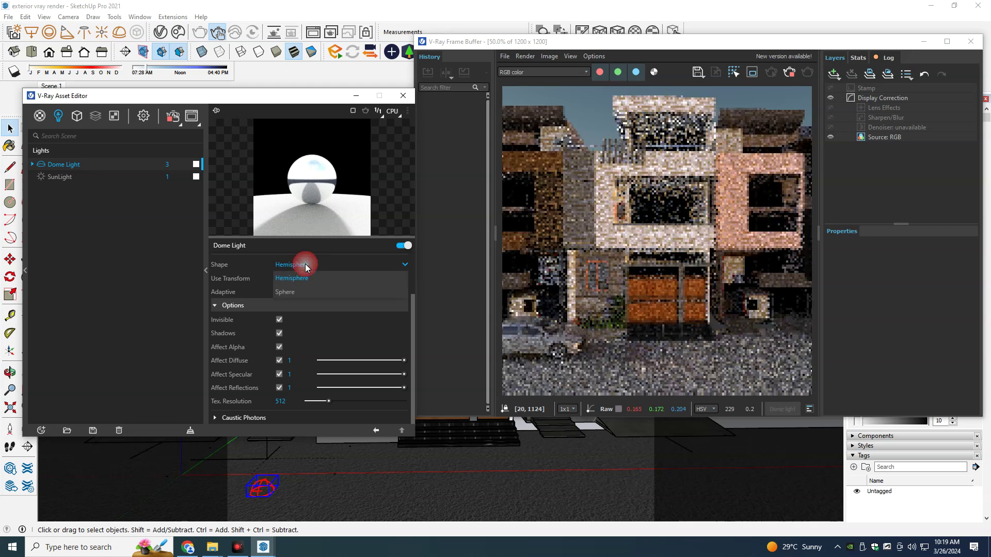
pyautogui.click(292, 277)
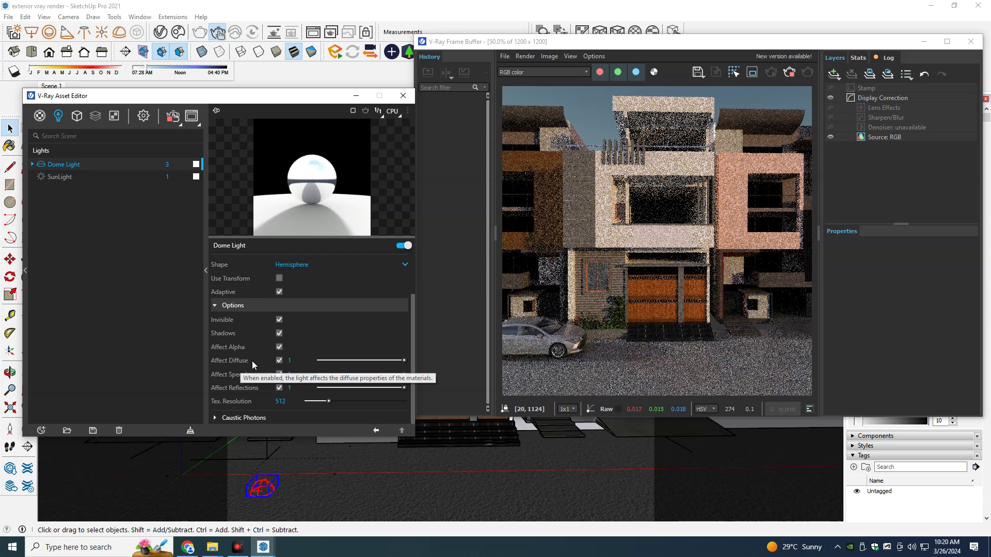
pyautogui.click(278, 334)
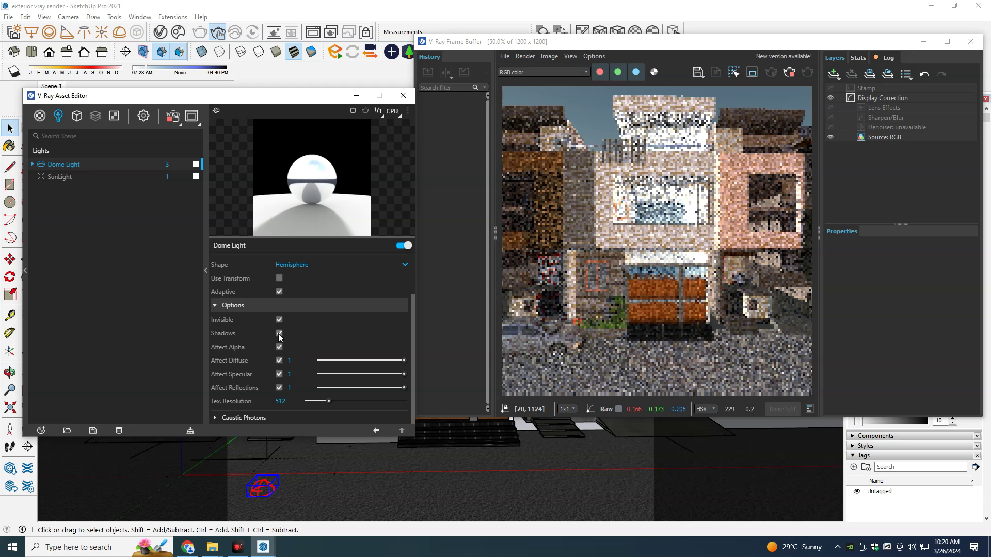
pyautogui.click(250, 417)
pyautogui.scroll(-2, 245, 354)
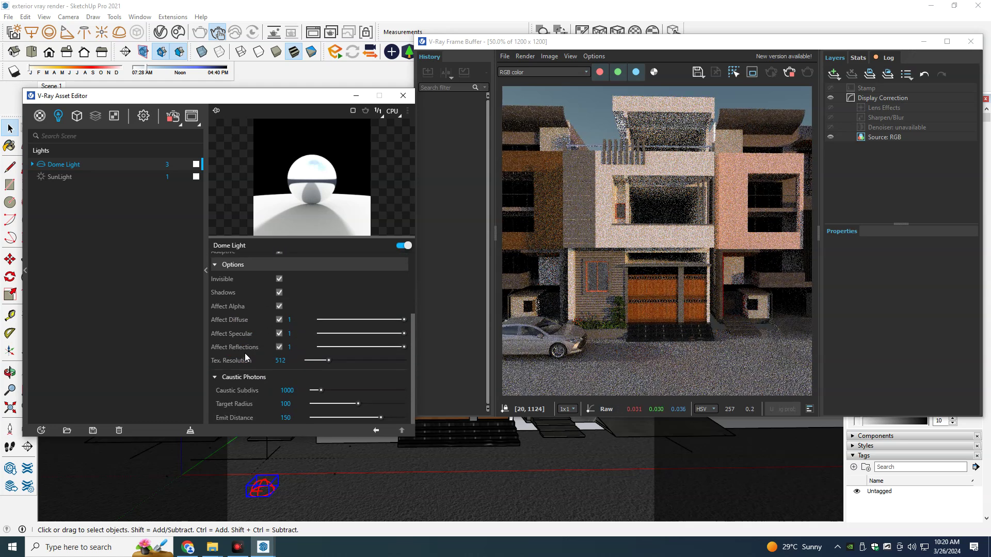
# Step: Set the environment Background intensity to 3 in the render settings
pyautogui.click(144, 116)
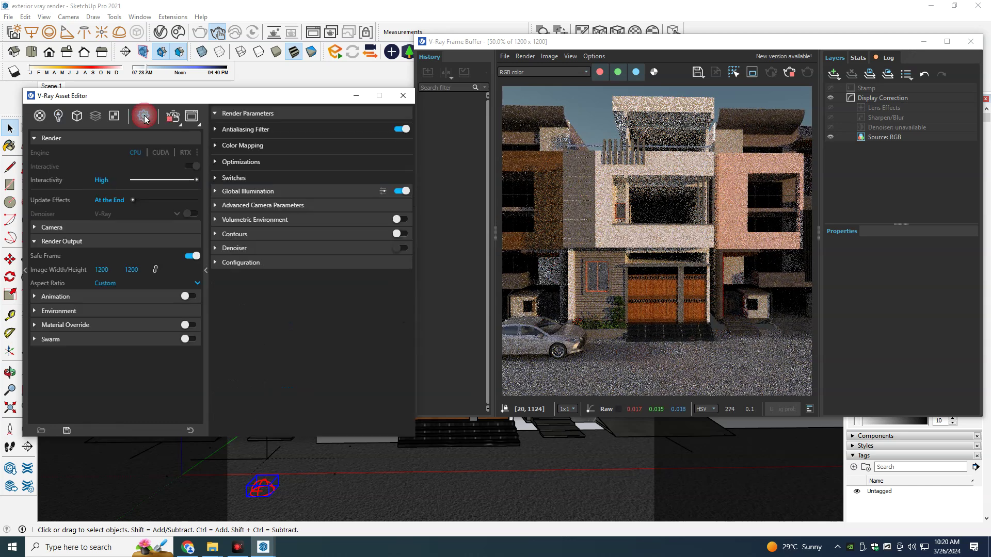
pyautogui.click(89, 310)
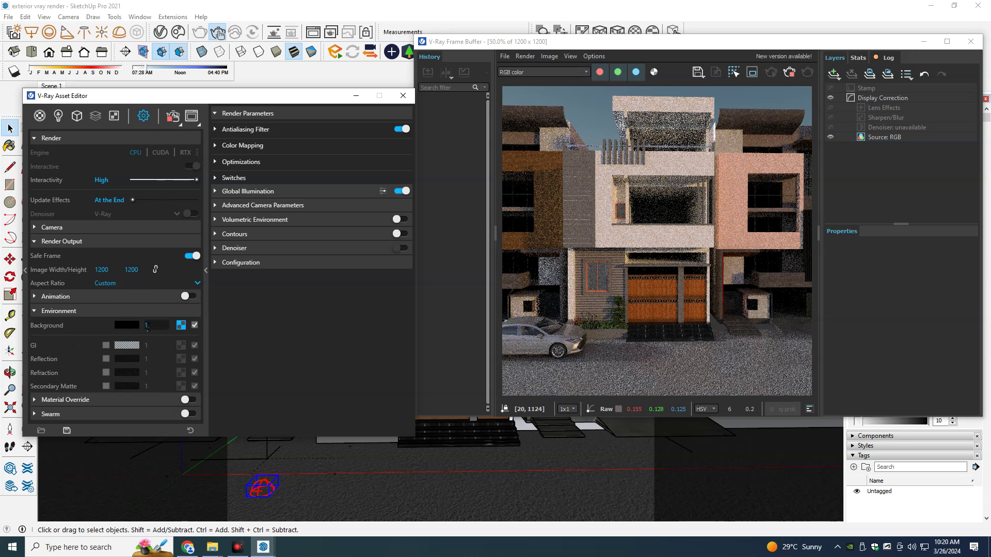
pyautogui.write('20')
pyautogui.press('Return')
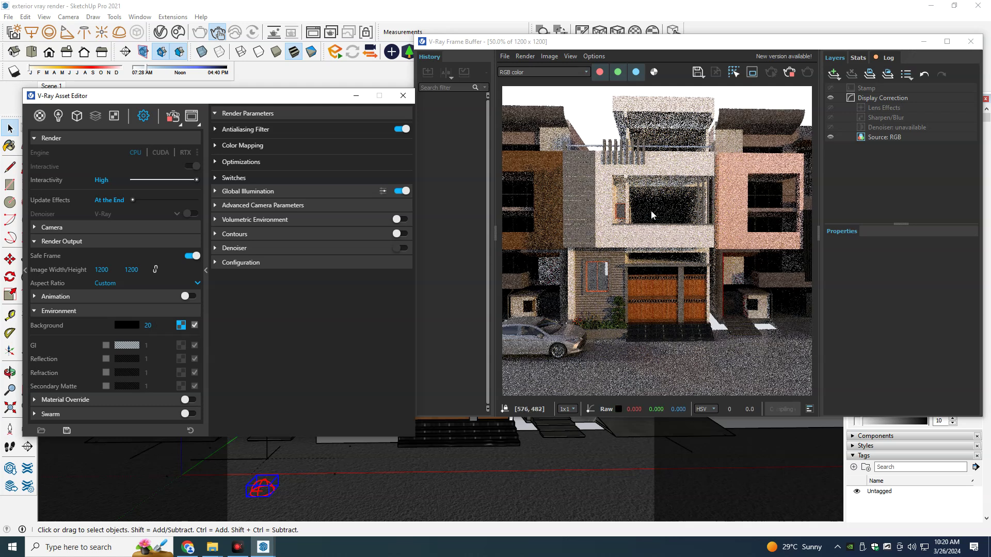
pyautogui.scroll(2, 659, 206)
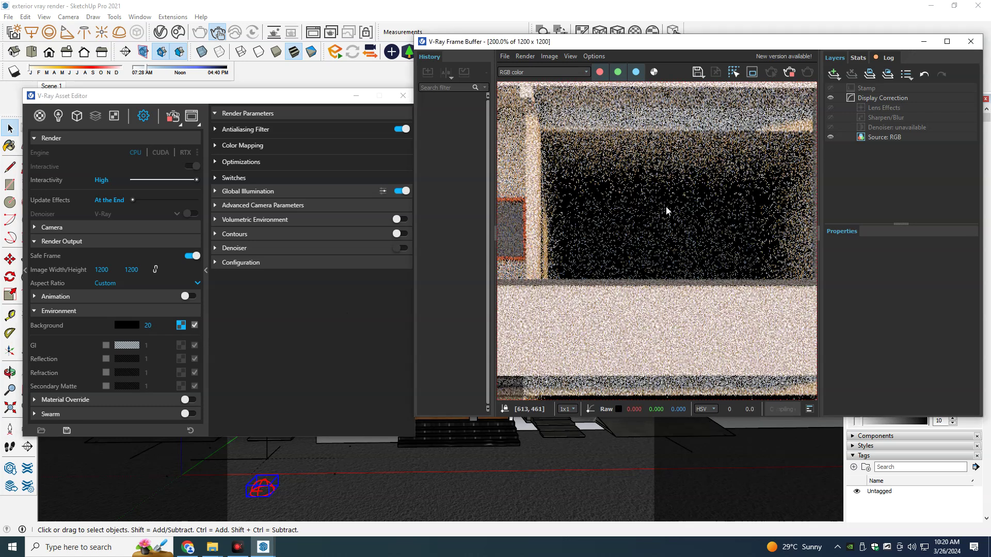
pyautogui.scroll(-1, 666, 206)
pyautogui.scroll(-1, 666, 207)
pyautogui.scroll(1, 666, 206)
pyautogui.scroll(-1, 666, 207)
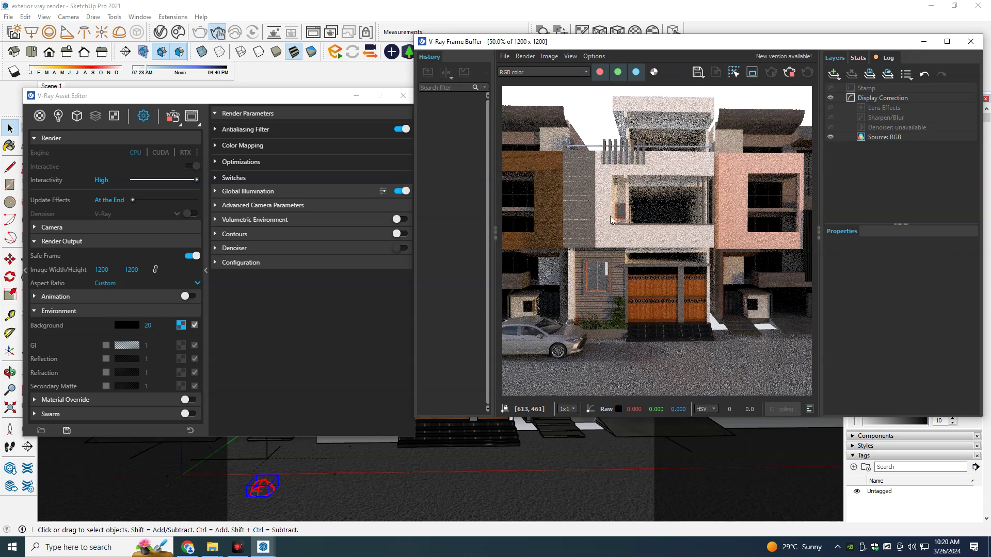
pyautogui.doubleClick(158, 327)
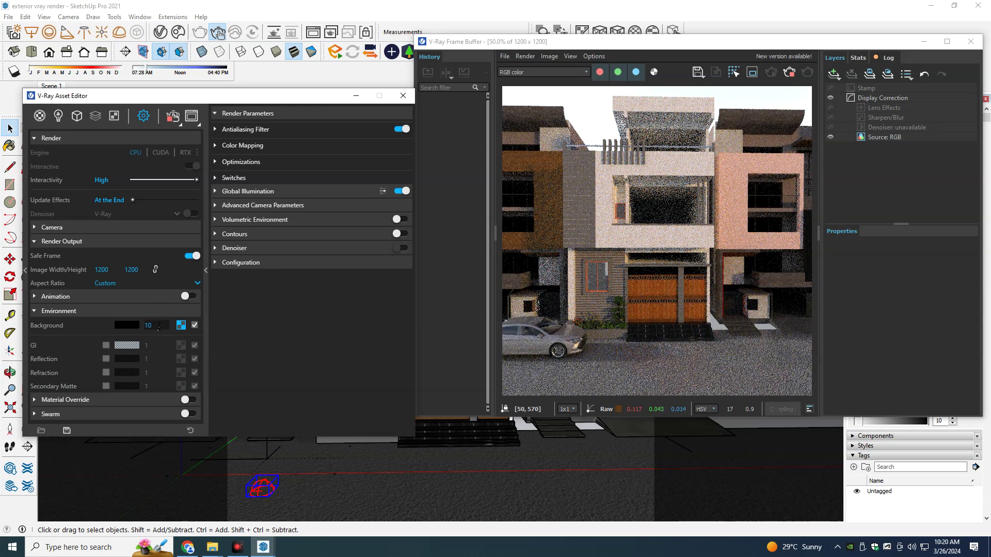
pyautogui.write('3')
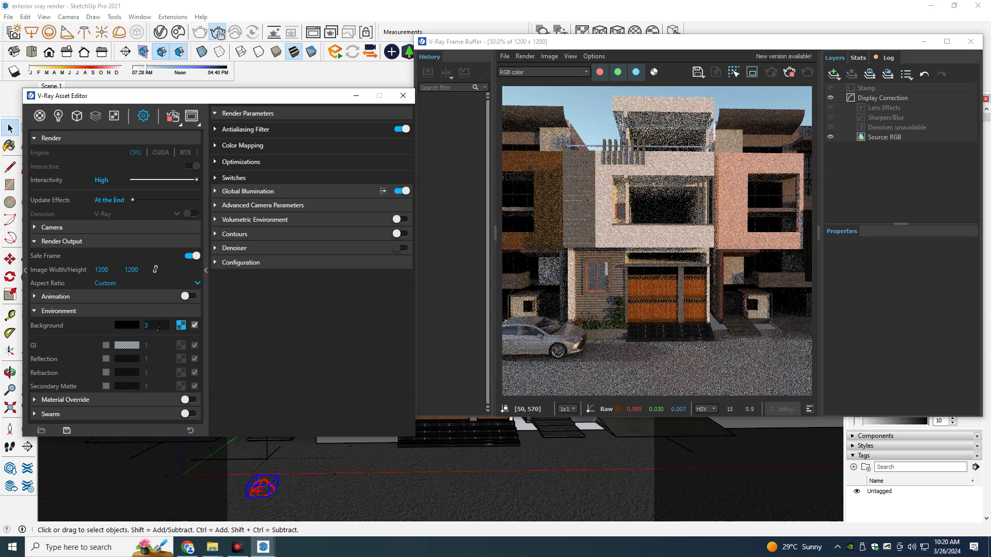
# Step: Enable the GI override and paste the Background texture into it as an instance
pyautogui.click(106, 346)
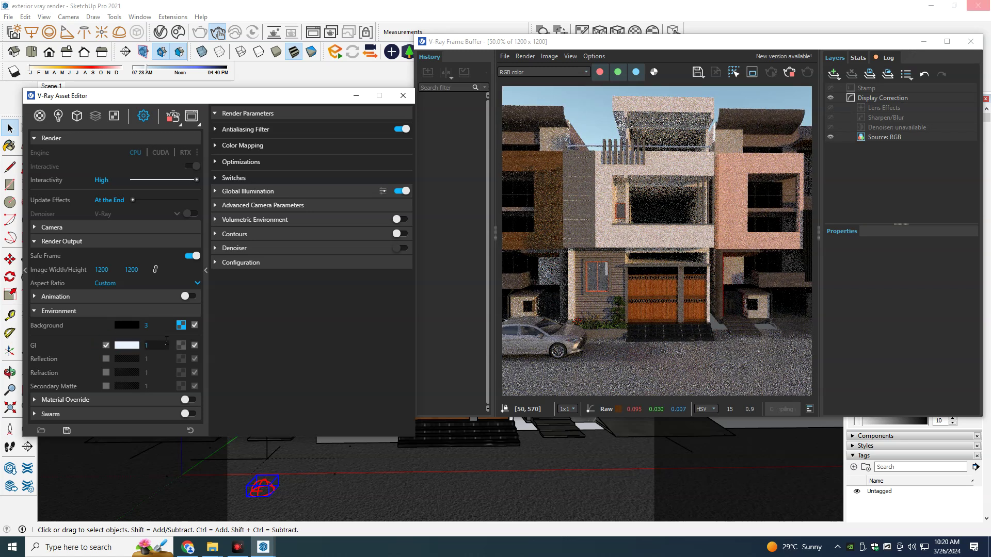
pyautogui.rightClick(179, 327)
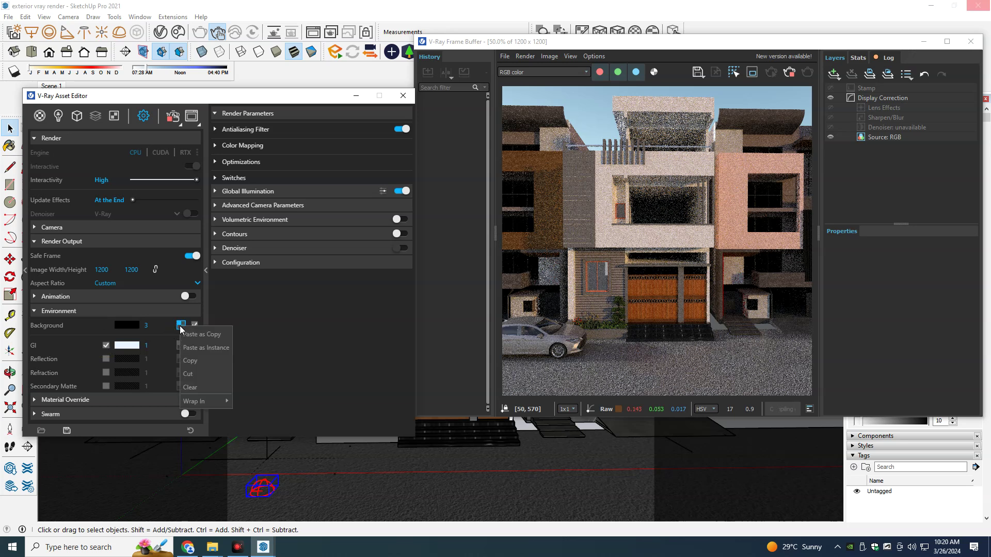
pyautogui.click(190, 338)
pyautogui.rightClick(181, 345)
pyautogui.click(205, 367)
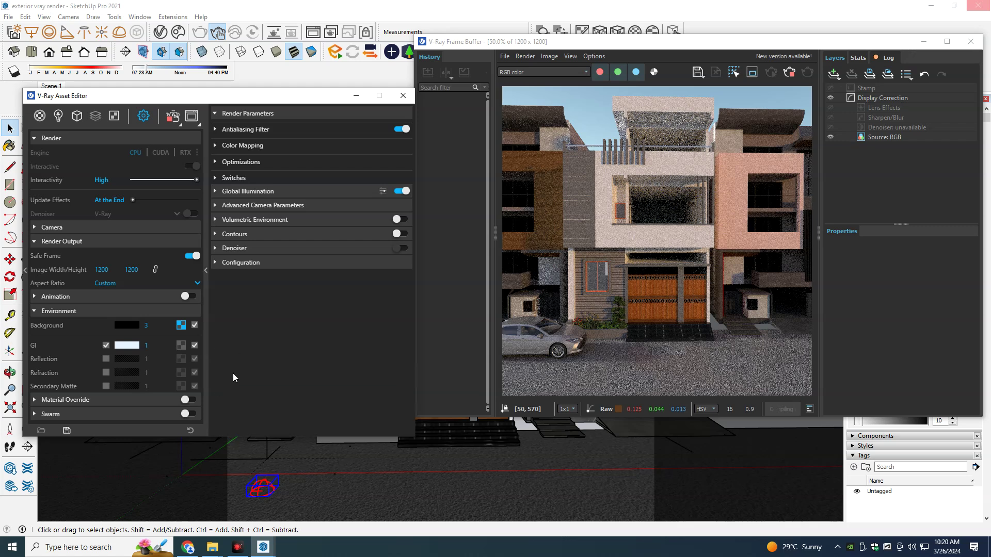
pyautogui.click(183, 348)
pyautogui.click(210, 364)
pyautogui.click(181, 328)
pyautogui.click(193, 335)
pyautogui.click(181, 344)
pyautogui.click(214, 357)
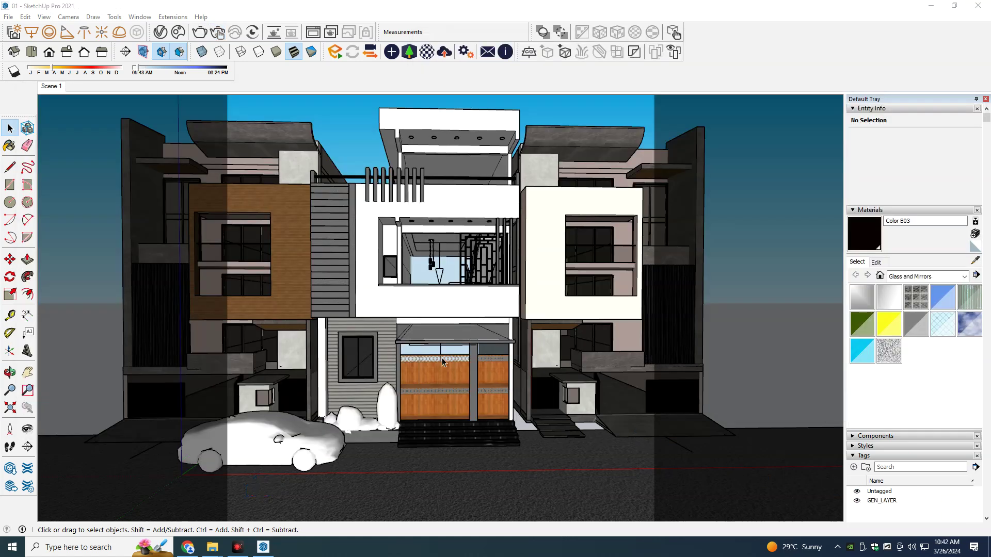
# Step: Place an IES light with the 30_maxbrute.ies profile at the first ceiling downlight ring
pyautogui.scroll(2, 436, 351)
pyautogui.scroll(2, 398, 294)
pyautogui.scroll(2, 373, 279)
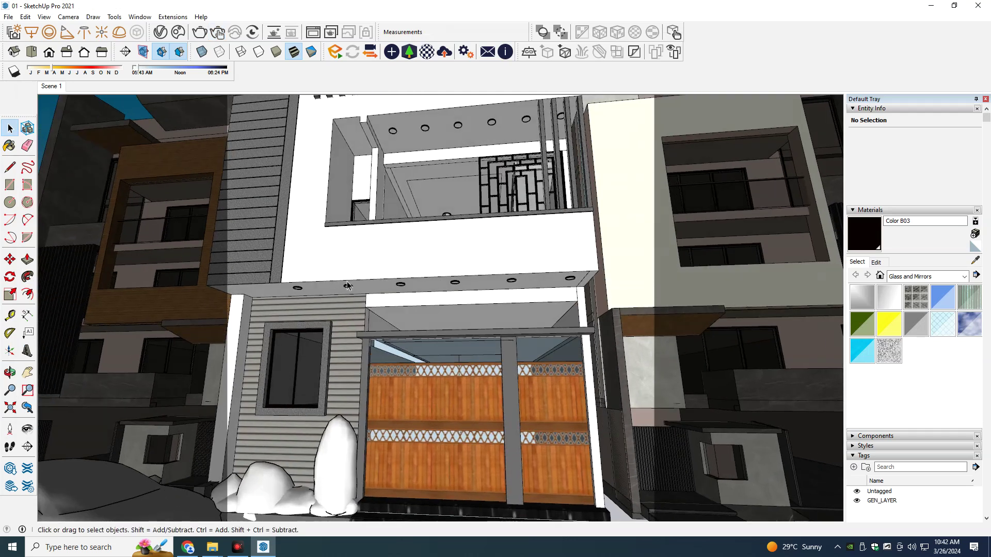
pyautogui.scroll(2, 372, 279)
pyautogui.scroll(2, 372, 278)
pyautogui.scroll(2, 373, 279)
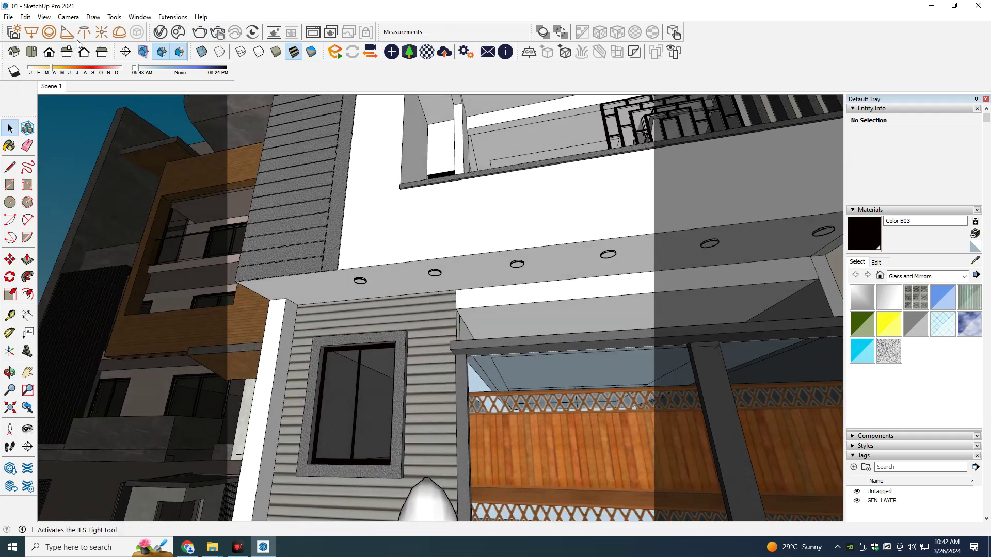
pyautogui.click(361, 271)
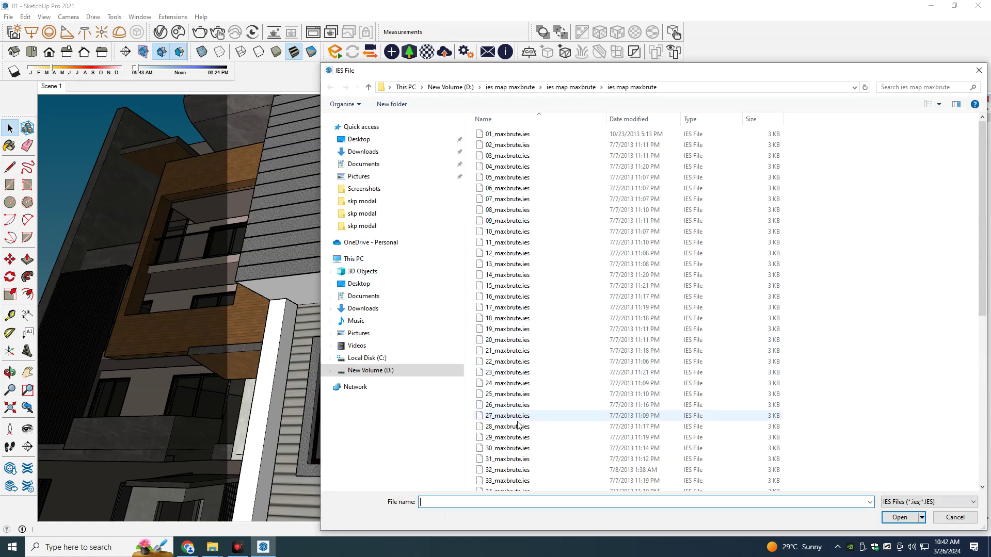
pyautogui.doubleClick(514, 448)
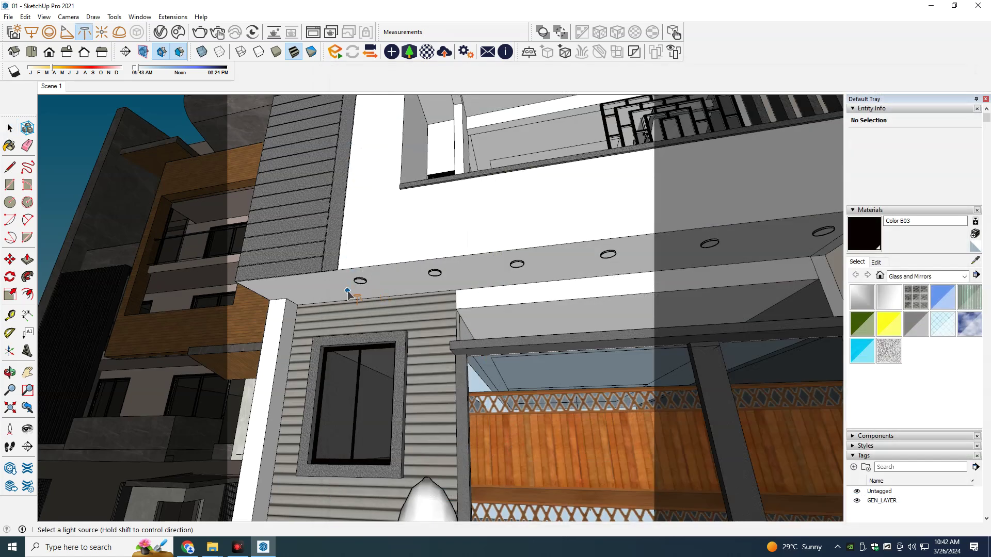
pyautogui.scroll(1, 349, 293)
pyautogui.scroll(1, 353, 287)
pyautogui.scroll(1, 367, 283)
pyautogui.scroll(1, 367, 280)
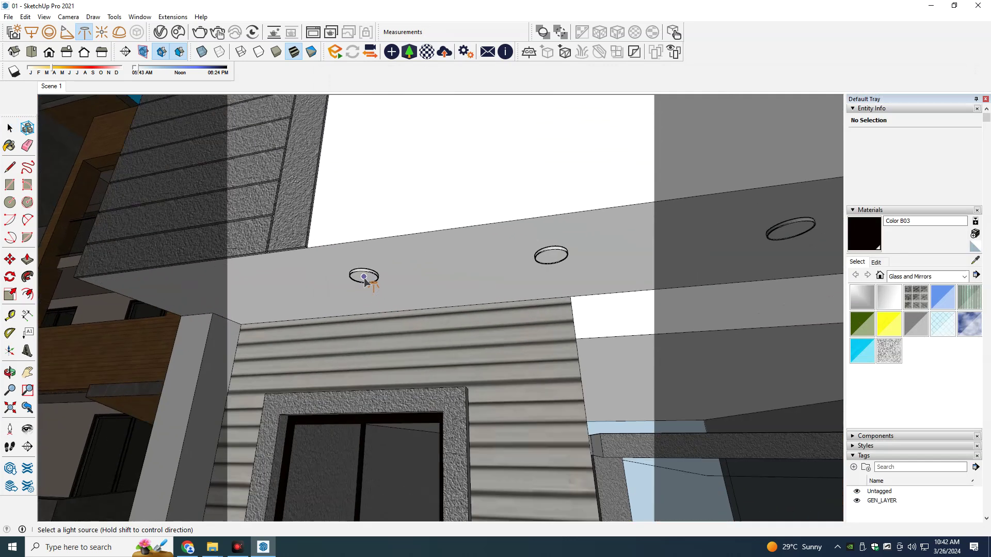
pyautogui.click(365, 280)
pyautogui.moveTo(377, 281); pyautogui.dragTo(381, 283, button='middle')
# Step: Raise the IES light 1 inch into the ring and return to the Scene 1 view
pyautogui.press('space')
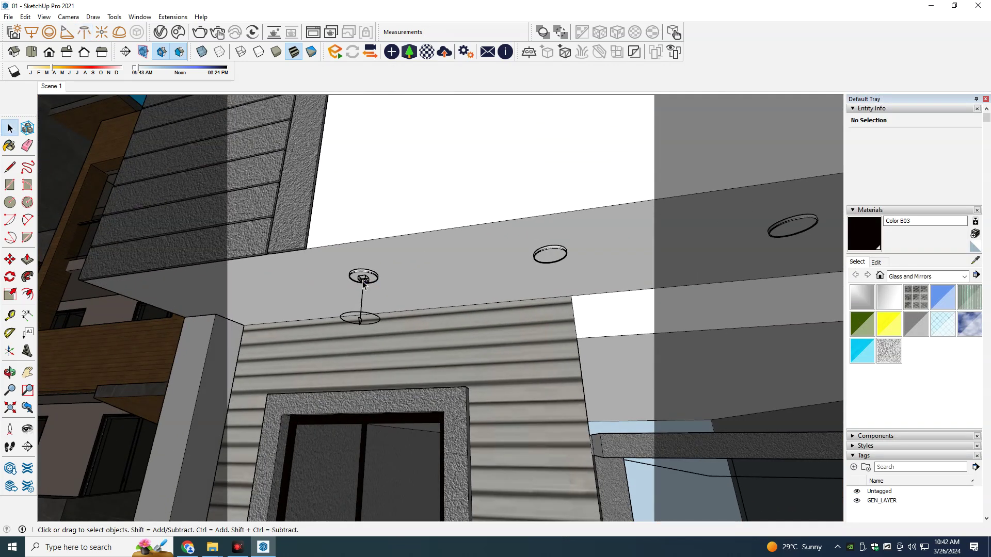
pyautogui.click(363, 281)
pyautogui.press('m')
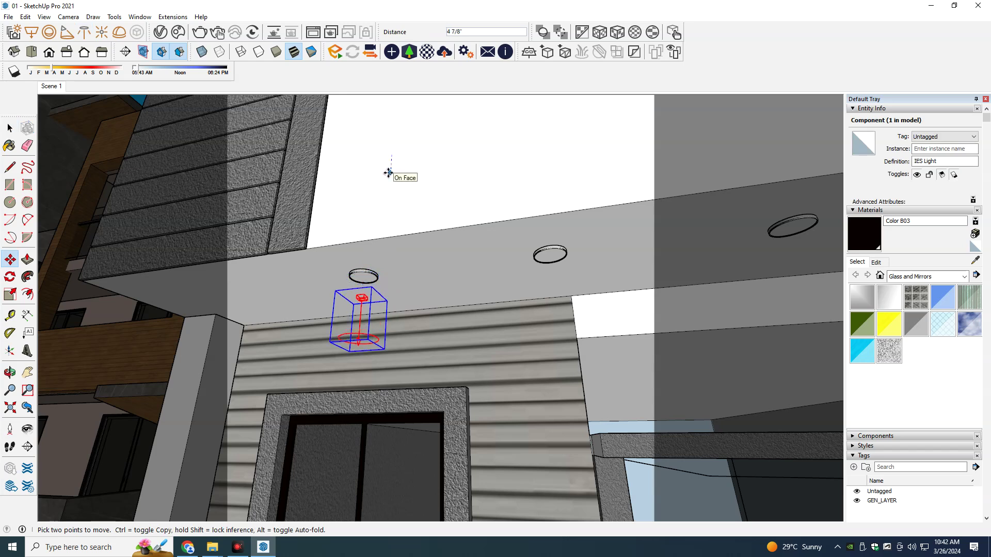
pyautogui.write('1')
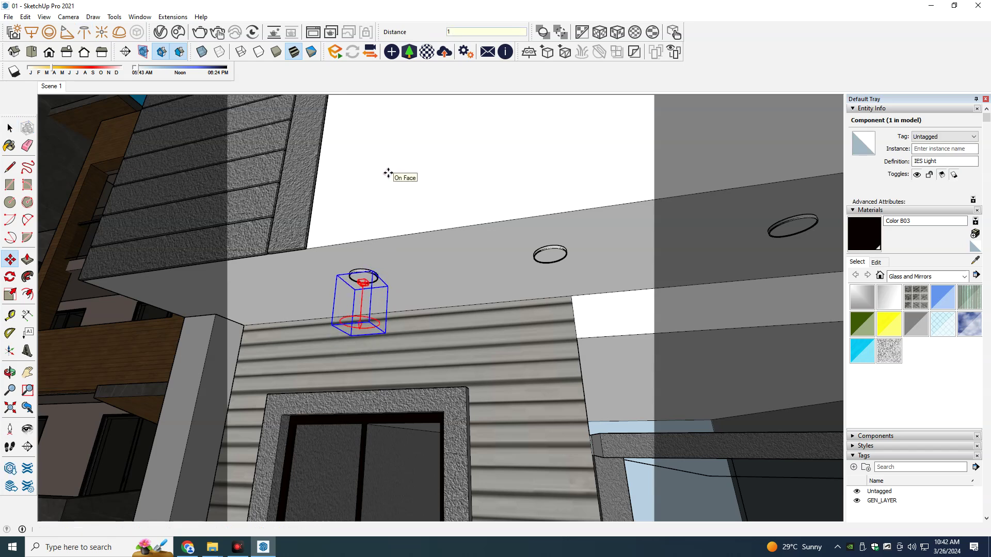
pyautogui.press('Return')
pyautogui.press('space')
pyautogui.click(51, 87)
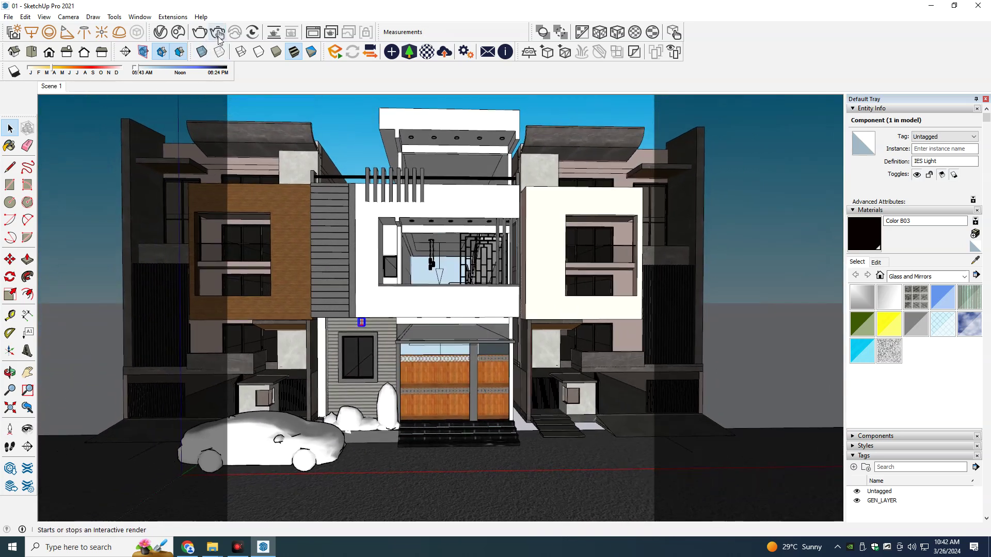
pyautogui.click(218, 35)
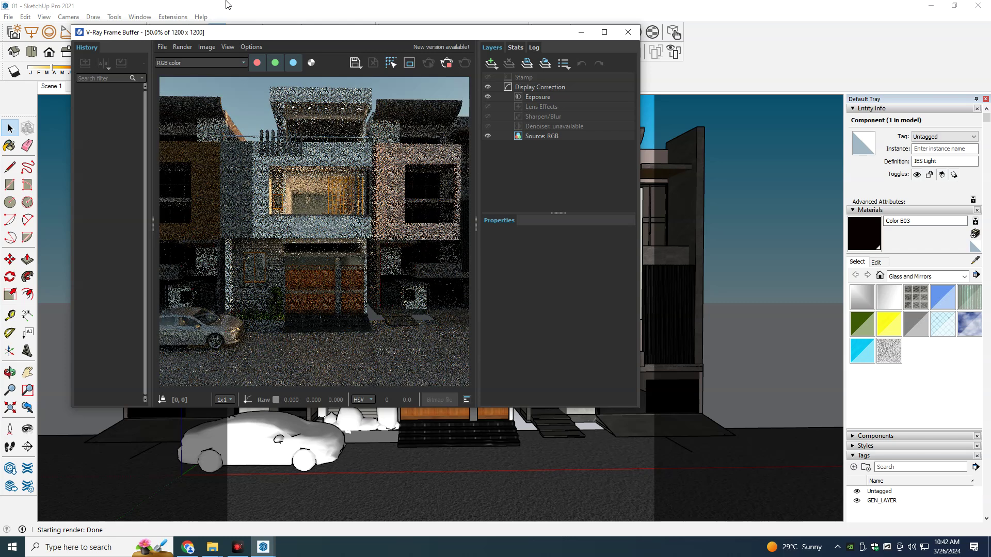
# Step: Shift the V-Ray frame buffer aside while it renders and open the Asset Editor
pyautogui.moveTo(372, 37); pyautogui.dragTo(383, 40)
pyautogui.moveTo(738, 39); pyautogui.dragTo(744, 41)
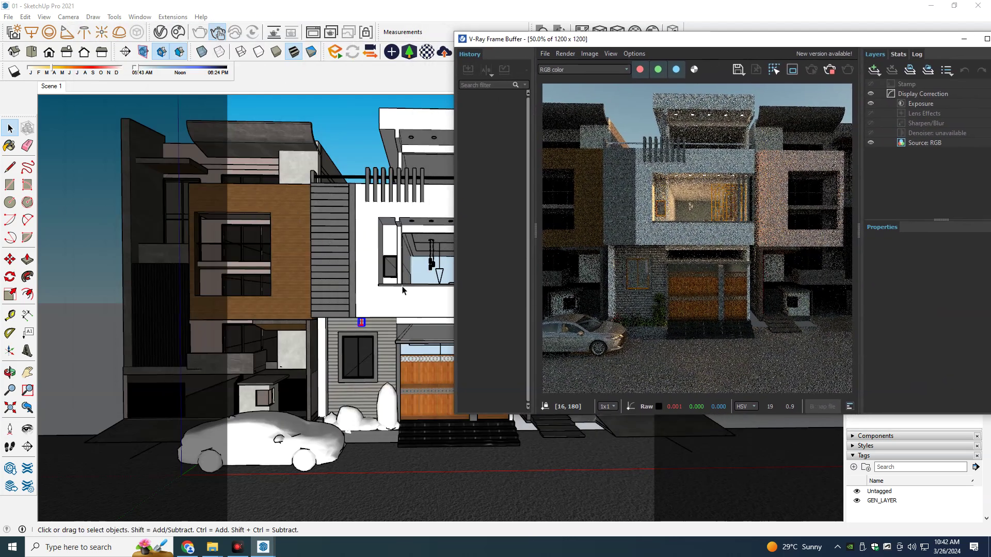
pyautogui.click(161, 34)
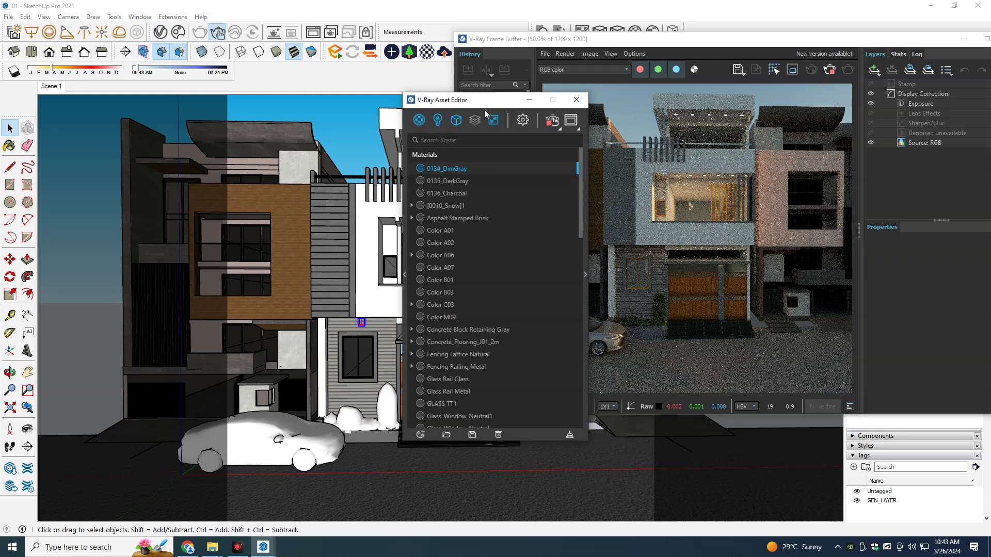
# Step: Give the IES Light the Rectangle Light's peach colour and 3000 lm intensity, then re-render
pyautogui.click(442, 124)
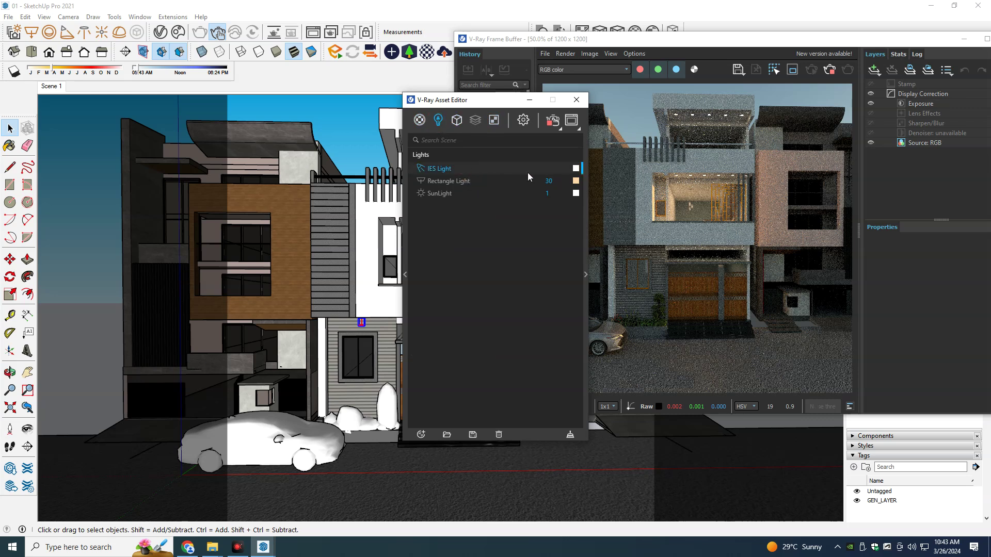
pyautogui.click(586, 271)
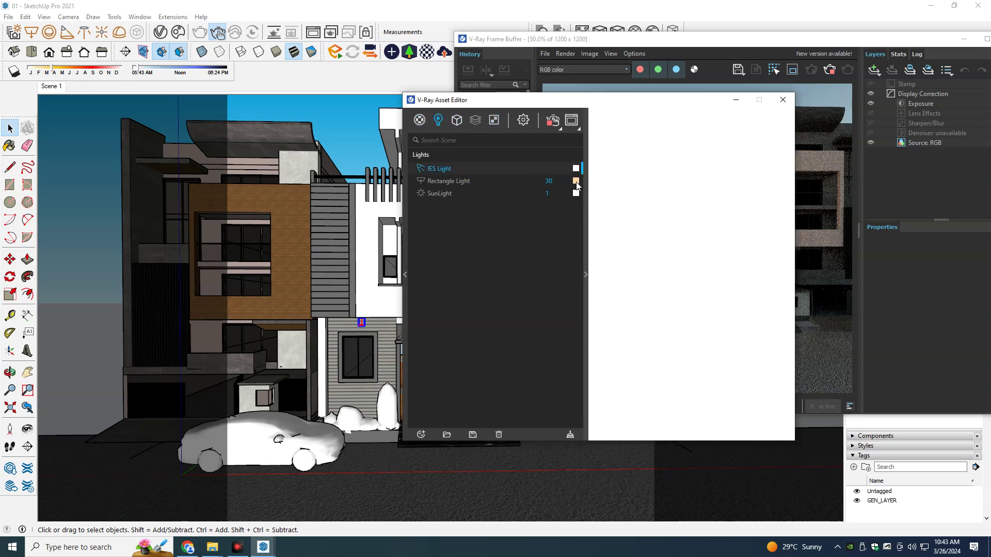
pyautogui.moveTo(577, 182); pyautogui.dragTo(576, 168)
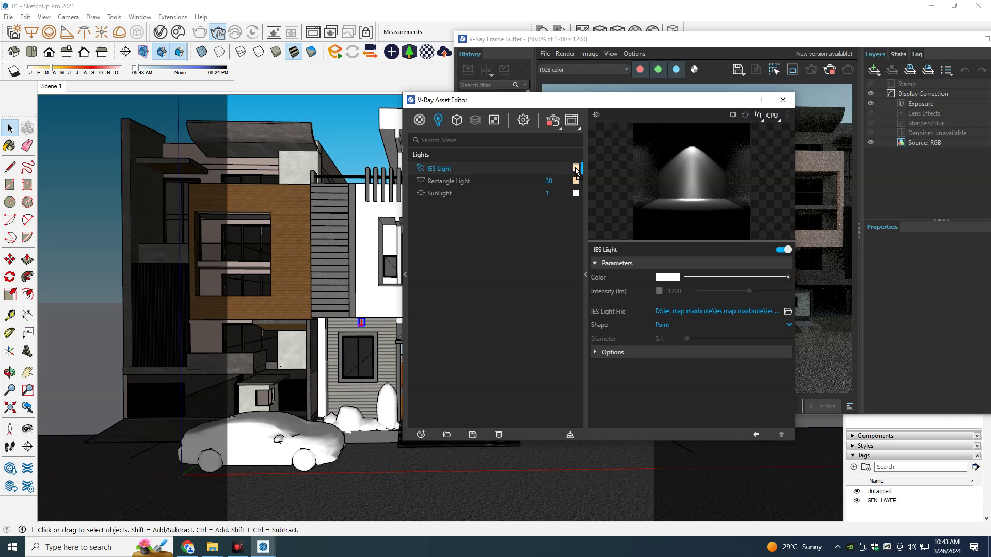
pyautogui.click(660, 291)
pyautogui.moveTo(679, 107); pyautogui.dragTo(509, 106)
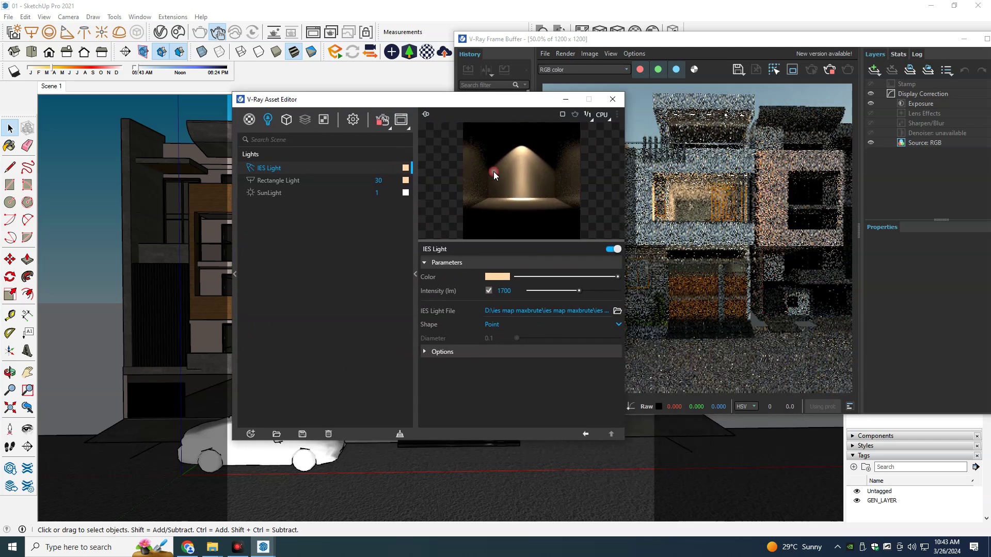
pyautogui.moveTo(580, 291); pyautogui.dragTo(627, 294)
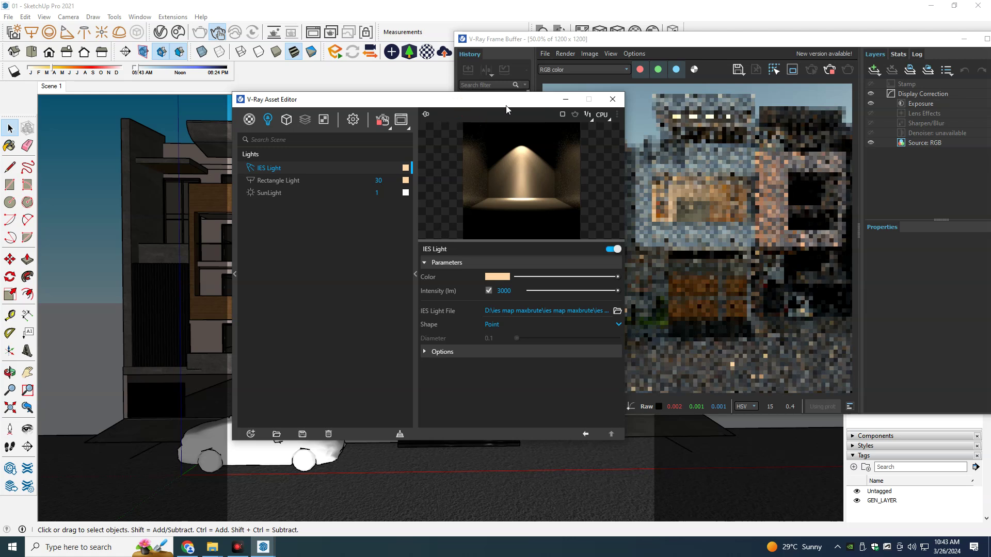
pyautogui.click(835, 72)
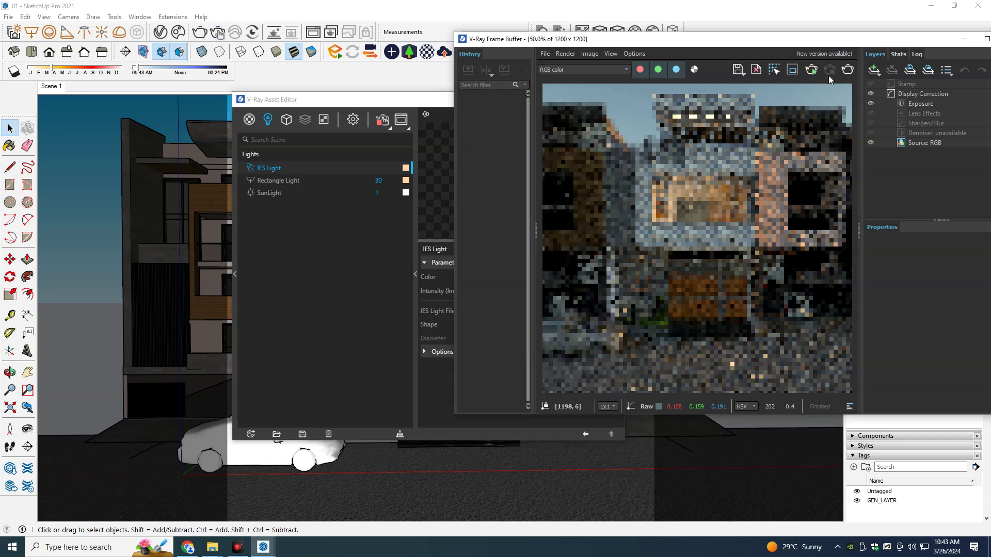
pyautogui.click(847, 70)
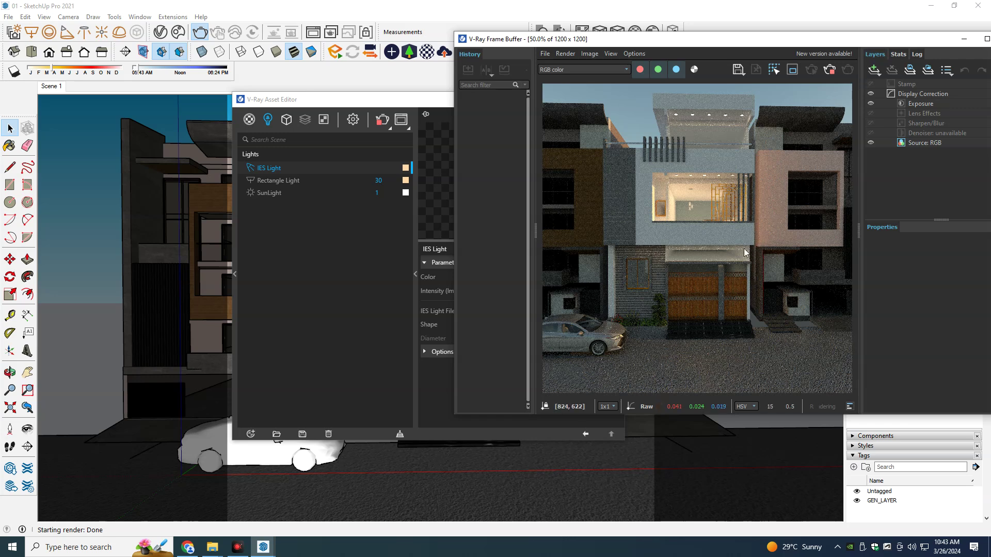
# Step: Inspect the facade render, stop it, and bring the IES Light settings forward
pyautogui.scroll(1, 719, 259)
pyautogui.scroll(1, 715, 251)
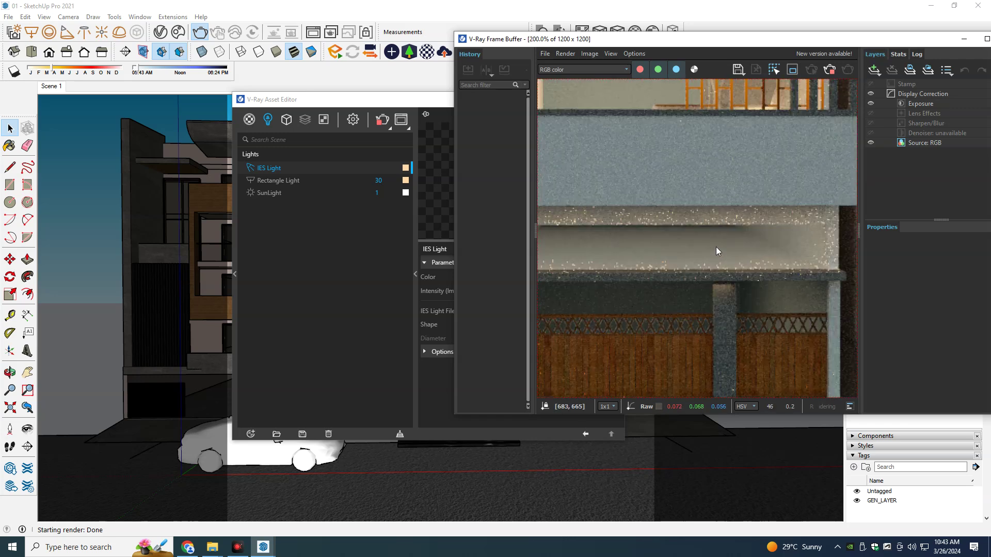
pyautogui.scroll(-1, 717, 248)
pyautogui.scroll(-1, 716, 249)
pyautogui.scroll(3, 717, 249)
pyautogui.scroll(-1, 692, 253)
pyautogui.scroll(-1, 686, 253)
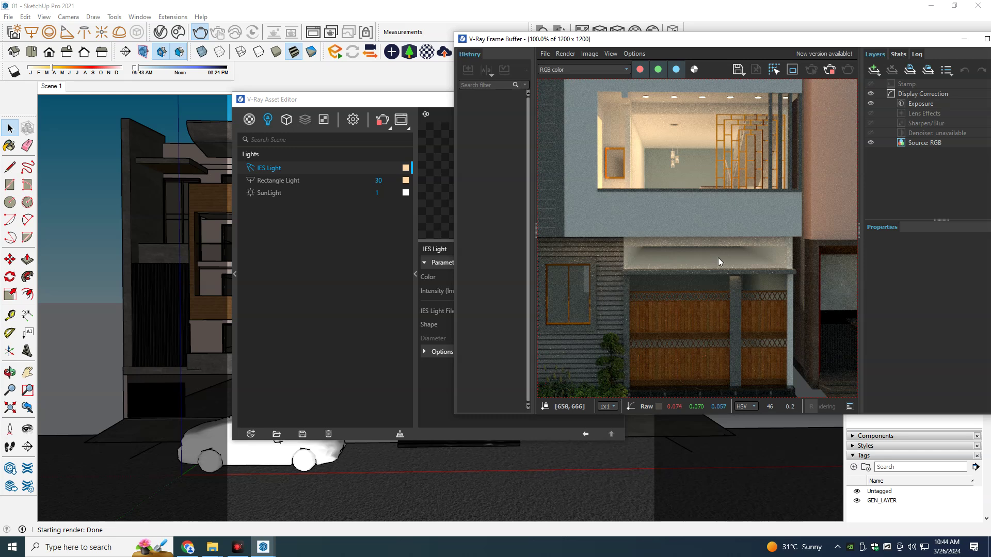
pyautogui.scroll(-1, 719, 261)
pyautogui.scroll(1, 719, 261)
pyautogui.scroll(-1, 719, 262)
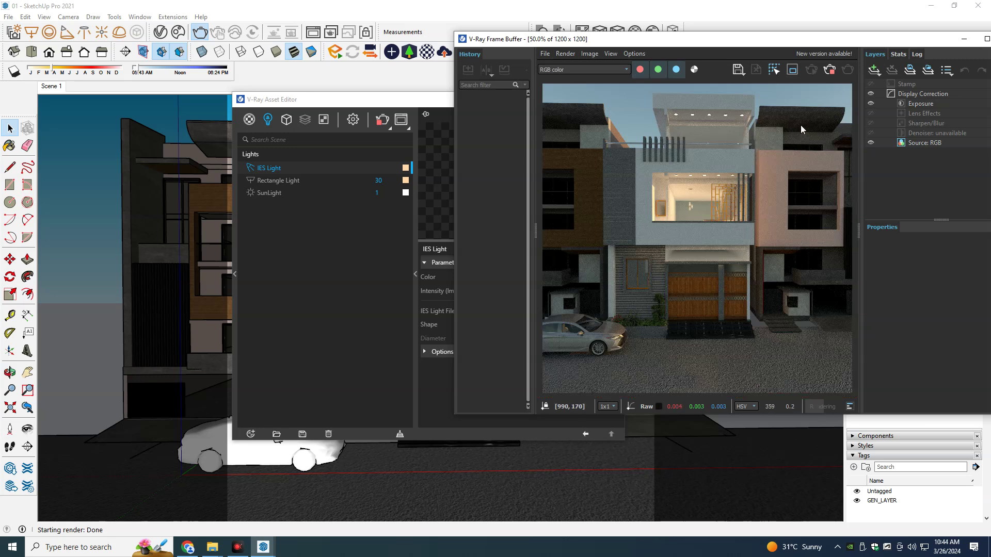
pyautogui.click(830, 70)
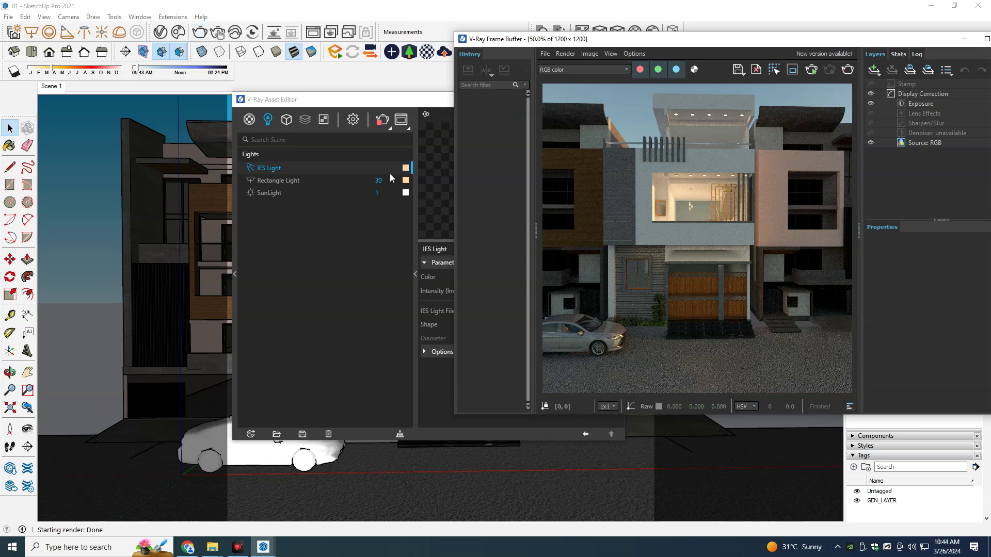
pyautogui.click(336, 168)
# Step: Set the IES Light to 10000 lm and region-render the ground-floor entrance
pyautogui.doubleClick(517, 291)
pyautogui.write('100')
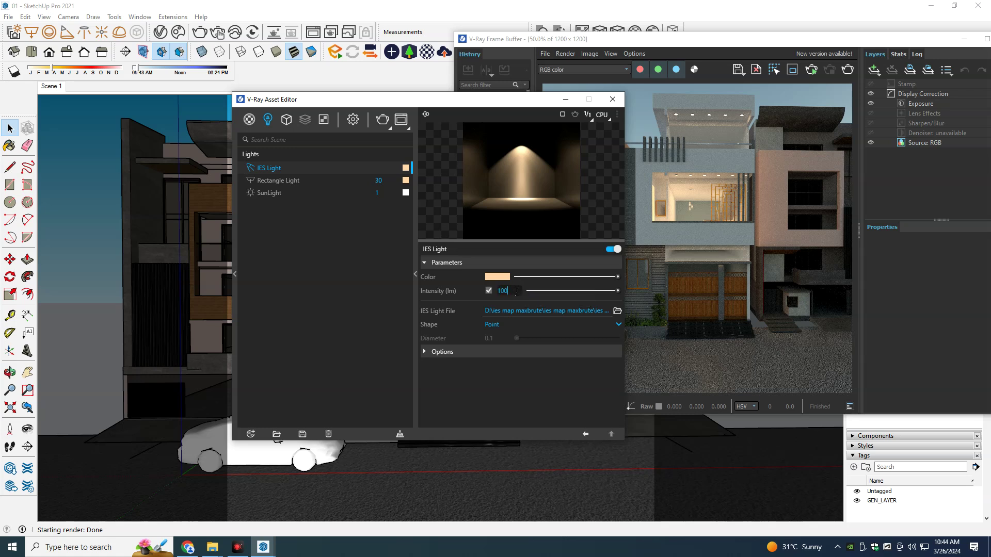
pyautogui.click(655, 258)
pyautogui.scroll(1, 655, 258)
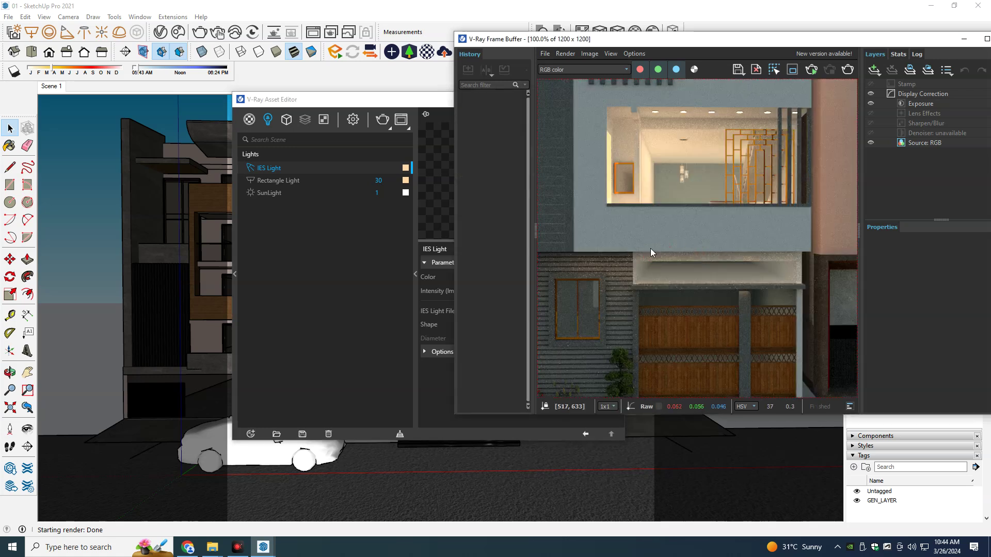
pyautogui.scroll(-1, 654, 256)
pyautogui.click(792, 69)
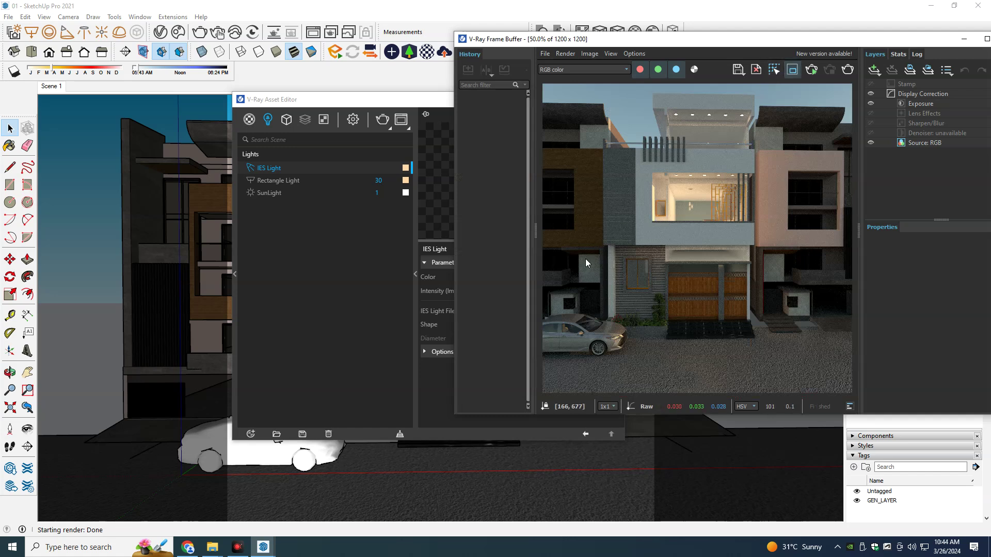
pyautogui.moveTo(590, 221); pyautogui.dragTo(701, 358)
pyautogui.click(847, 70)
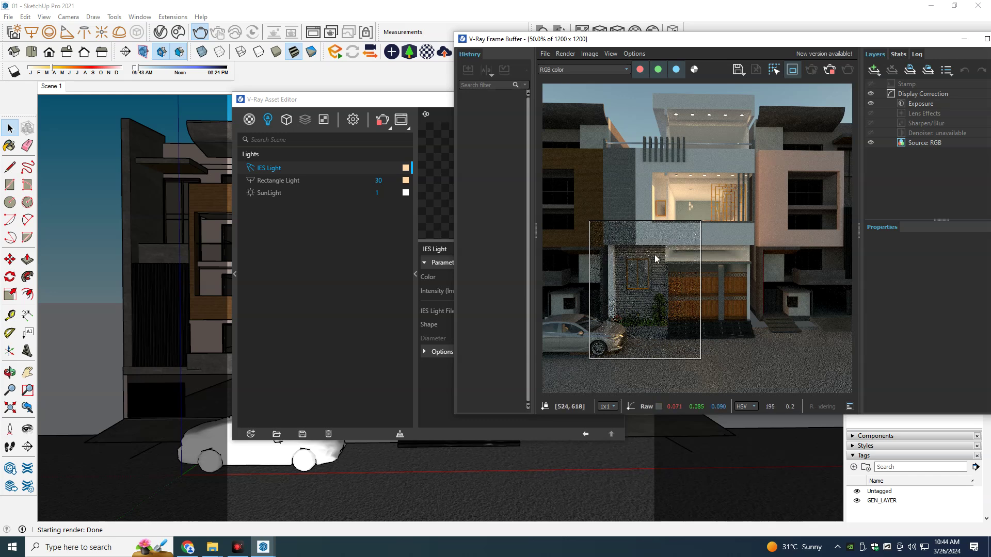
# Step: Zoom around the finished entrance region render, then bring the IES light settings back up
pyautogui.scroll(1, 644, 255)
pyautogui.scroll(1, 644, 255)
pyautogui.scroll(-2, 642, 252)
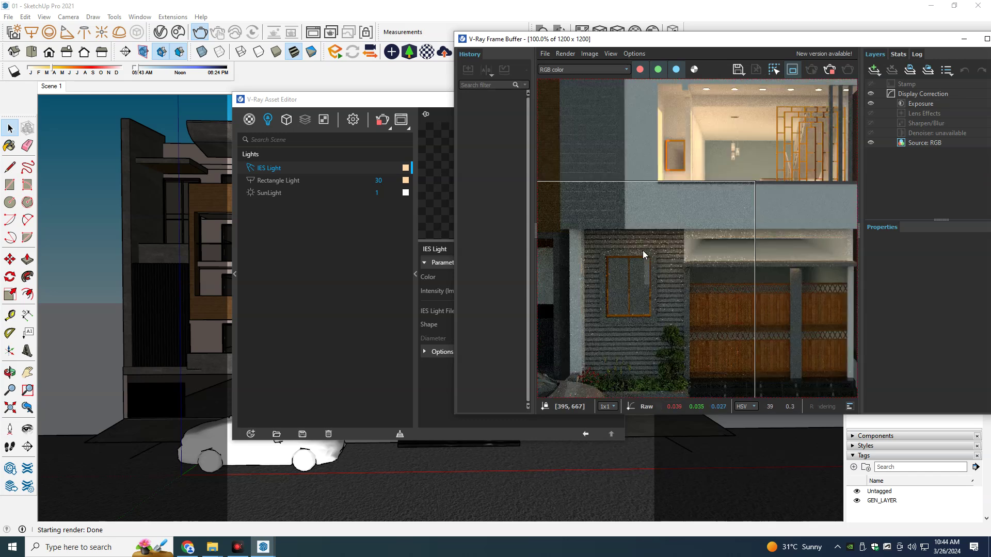
pyautogui.scroll(2, 643, 252)
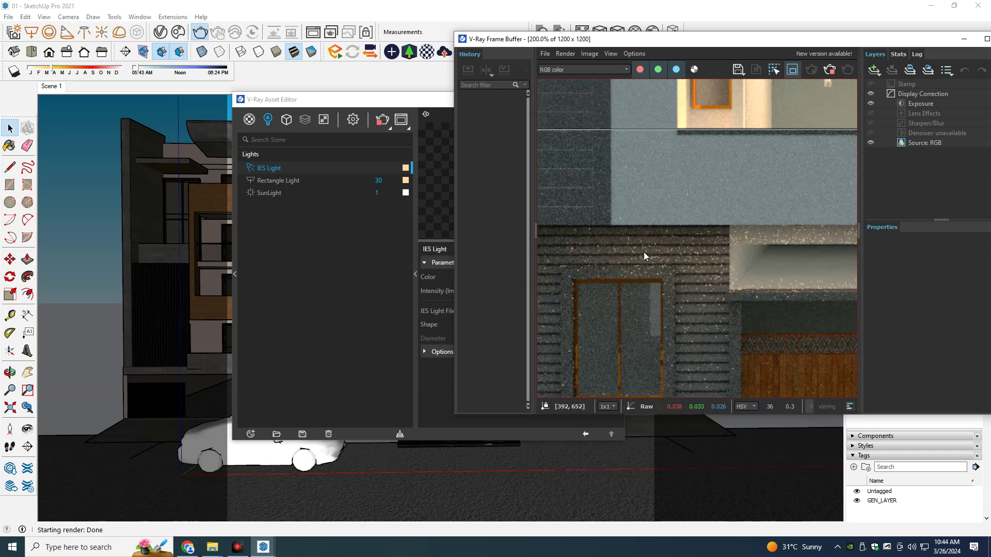
pyautogui.scroll(-1, 643, 252)
pyautogui.scroll(-1, 643, 252)
pyautogui.scroll(1, 644, 256)
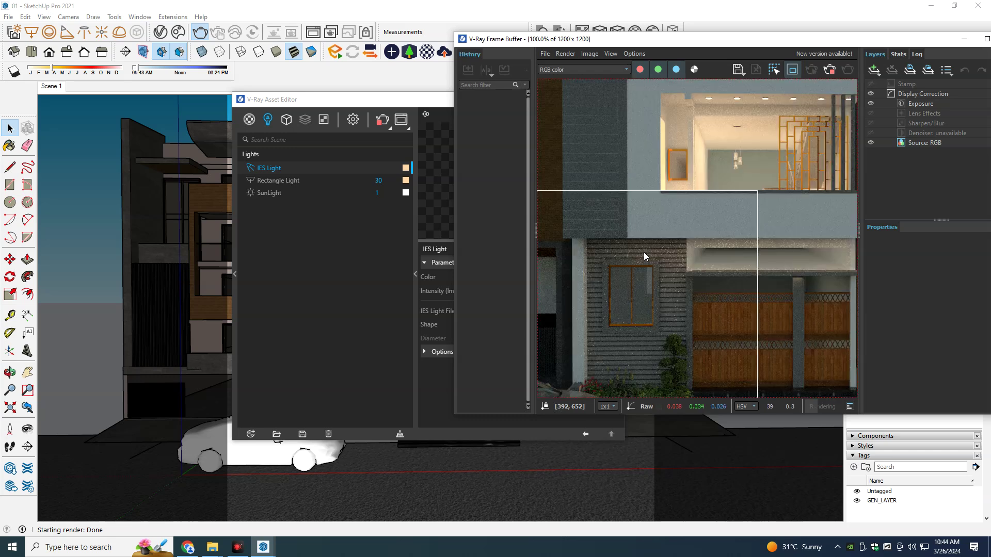
pyautogui.scroll(1, 637, 286)
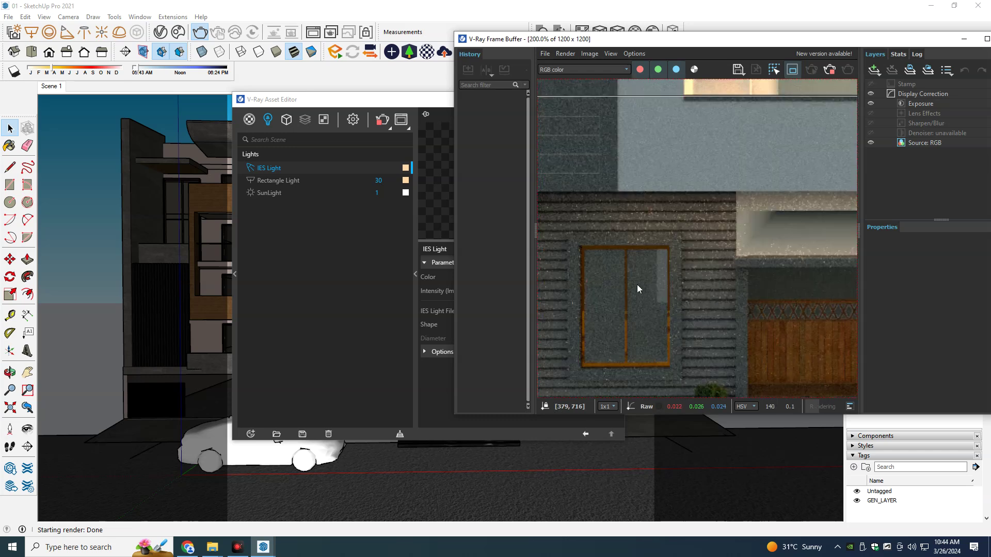
pyautogui.scroll(-1, 637, 284)
pyautogui.scroll(-1, 637, 284)
pyautogui.scroll(-1, 637, 284)
pyautogui.scroll(1, 637, 284)
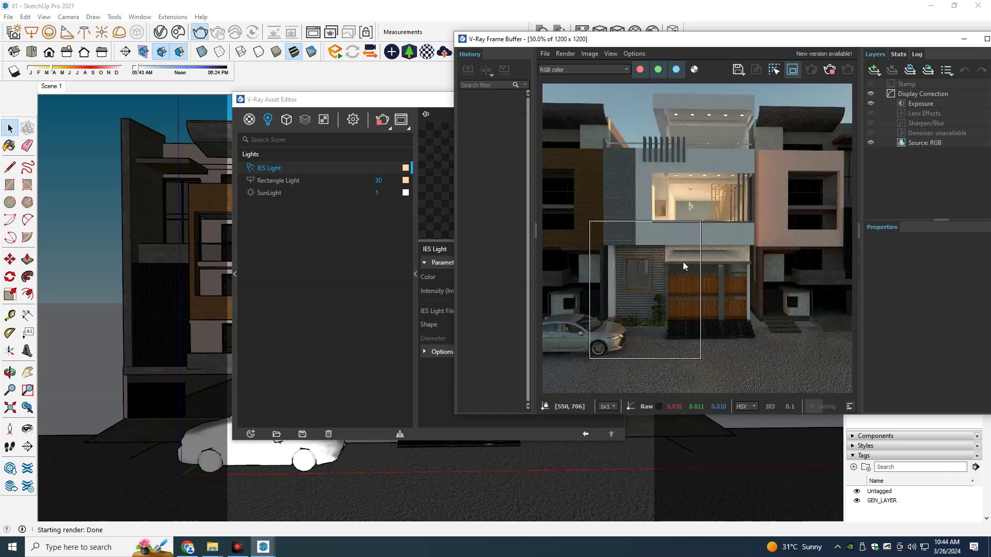
pyautogui.click(406, 121)
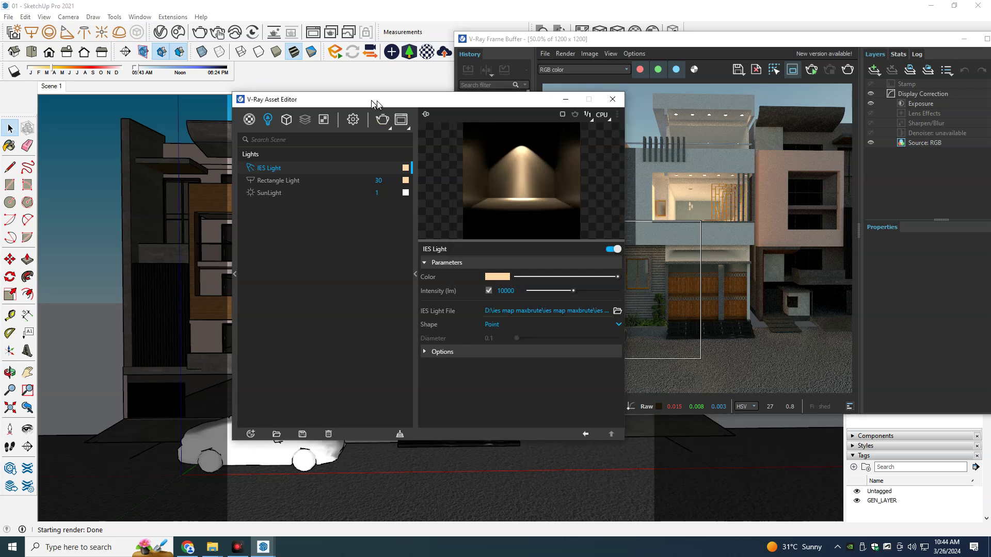
# Step: Raise the IES Light intensity to 25000 lm, with its Options section expanded
pyautogui.moveTo(363, 109); pyautogui.dragTo(178, 85)
pyautogui.doubleClick(325, 267)
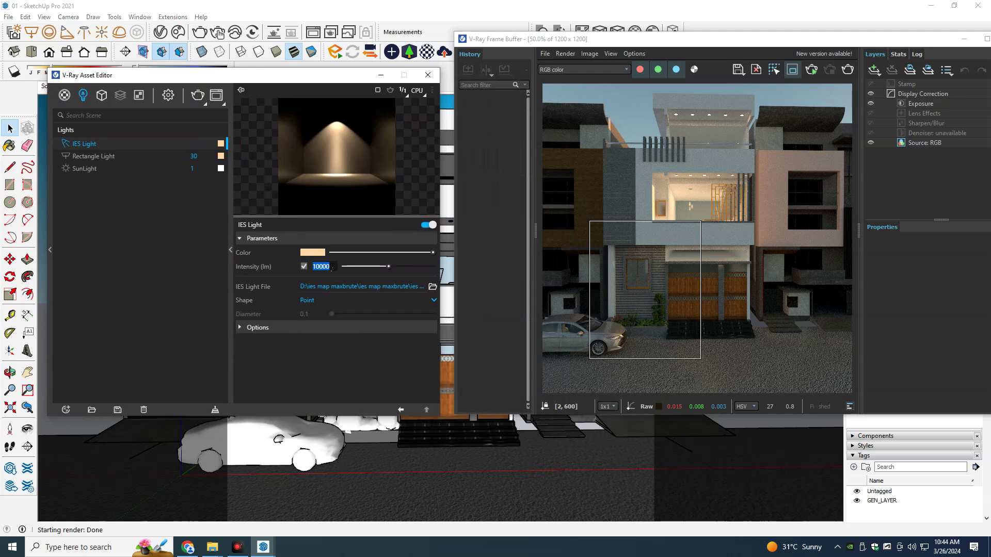
pyautogui.click(302, 328)
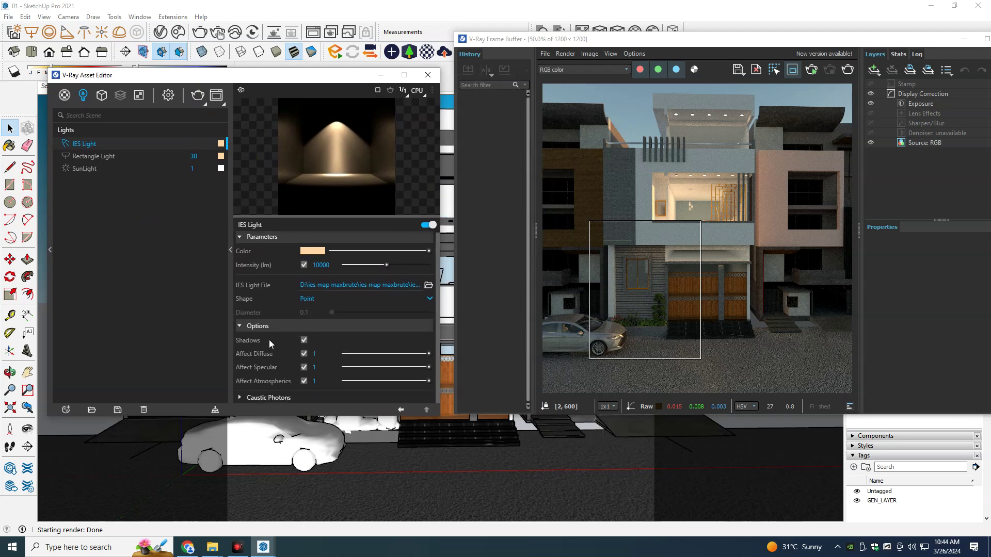
pyautogui.doubleClick(330, 266)
pyautogui.write('25000')
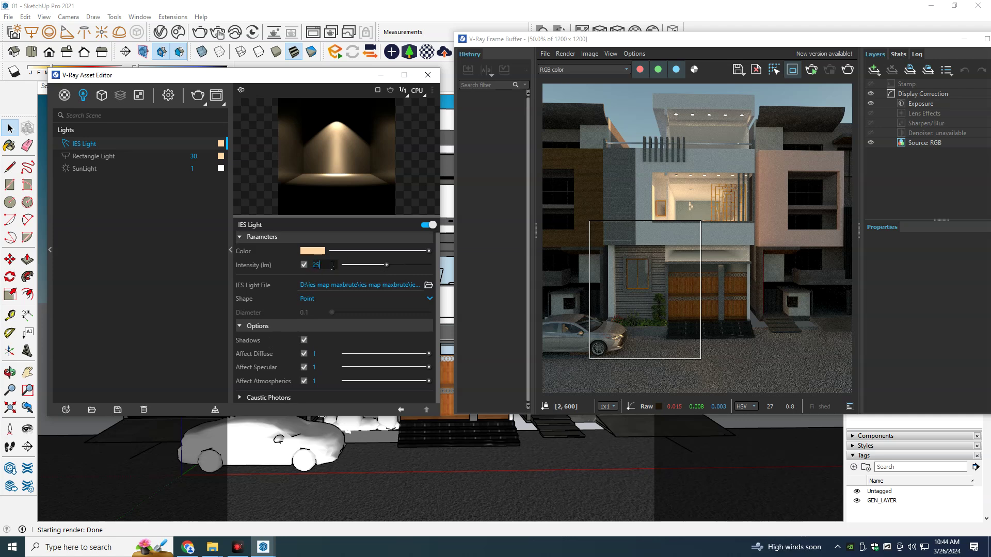
pyautogui.press('Return')
# Step: Re-render the entrance region and minimize the Asset Editor
pyautogui.click(680, 290)
pyautogui.click(851, 71)
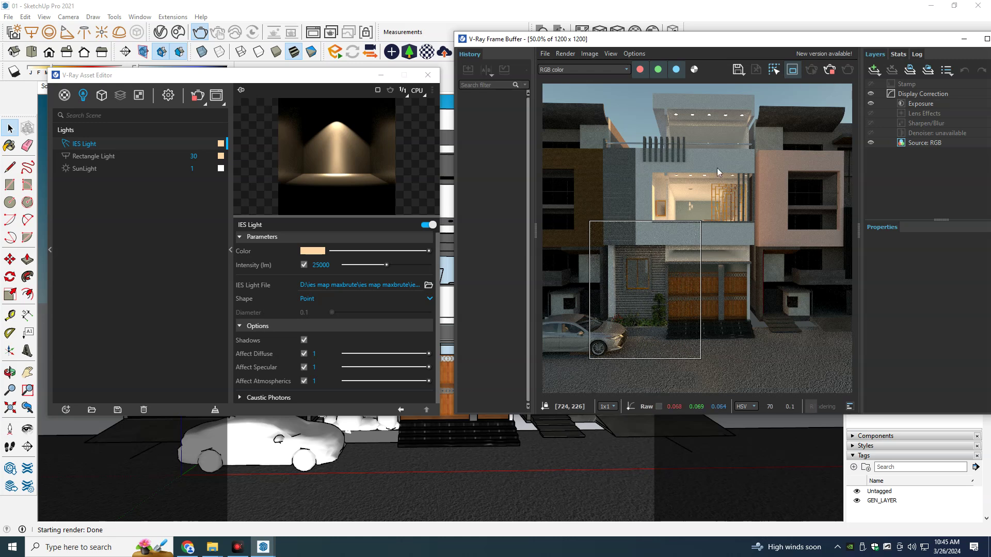
pyautogui.scroll(1, 641, 334)
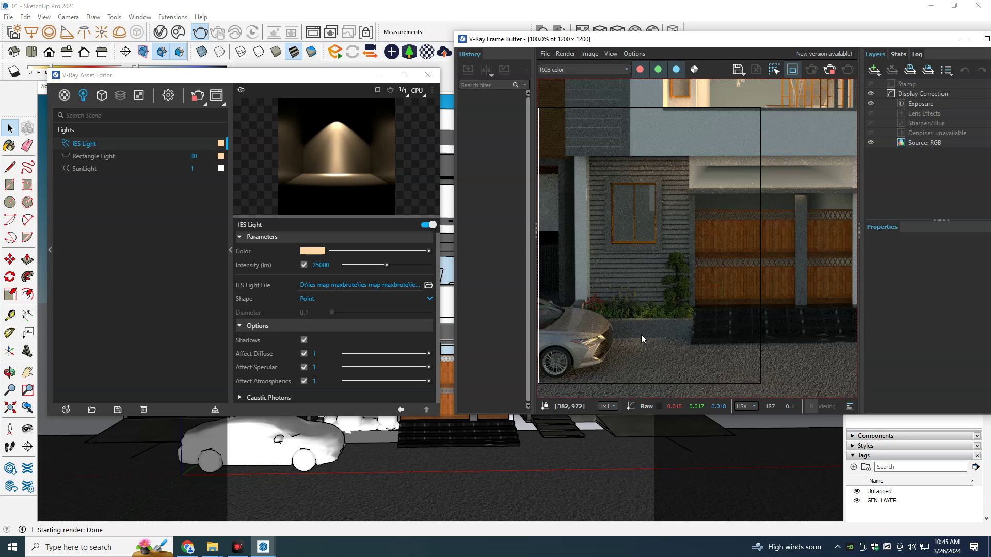
pyautogui.scroll(1, 641, 335)
pyautogui.scroll(-2, 690, 305)
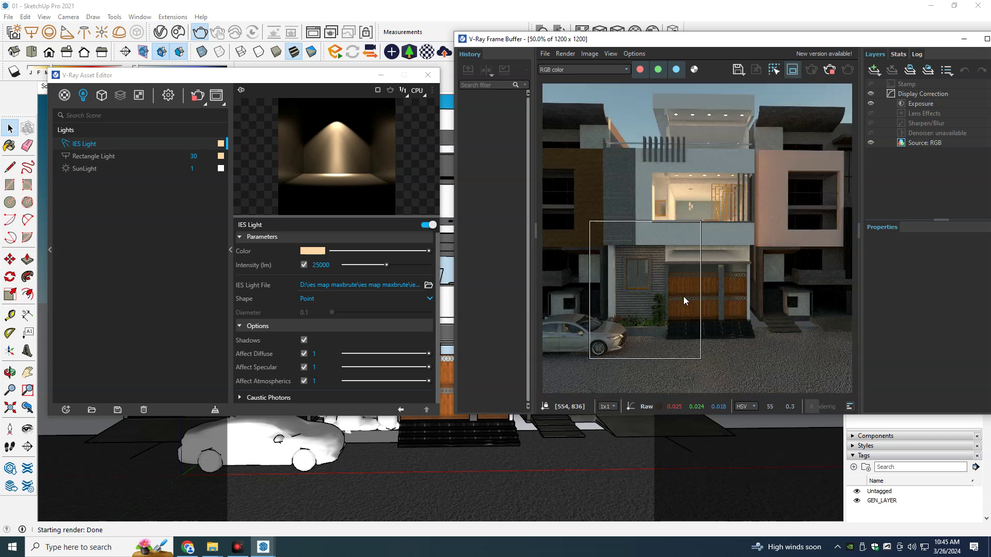
pyautogui.click(382, 74)
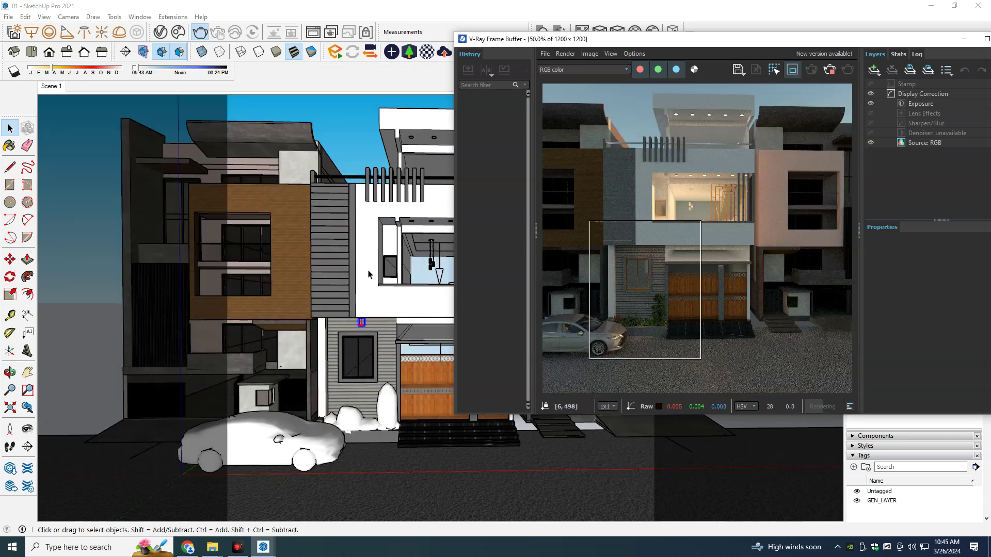
# Step: Move the canopy IES downlight along the soffit so it sits above the column top
pyautogui.scroll(3, 368, 331)
pyautogui.moveTo(368, 331)
pyautogui.mouseDown(button='middle')
pyautogui.moveTo(387, 334)
pyautogui.moveTo(237, 332)
pyautogui.moveTo(386, 337)
pyautogui.mouseUp(button='middle')
pyautogui.press('m')
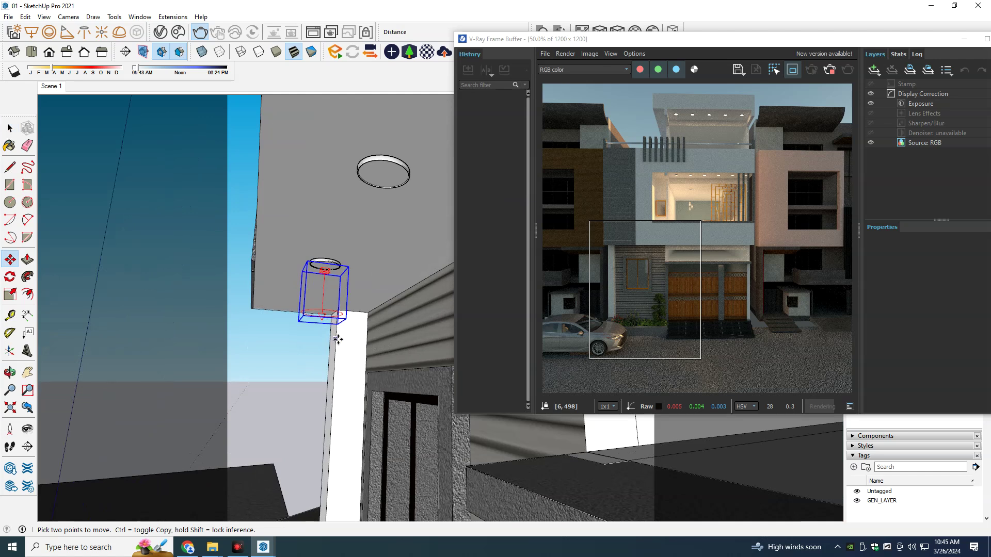
pyautogui.click(343, 338)
pyautogui.click(373, 338)
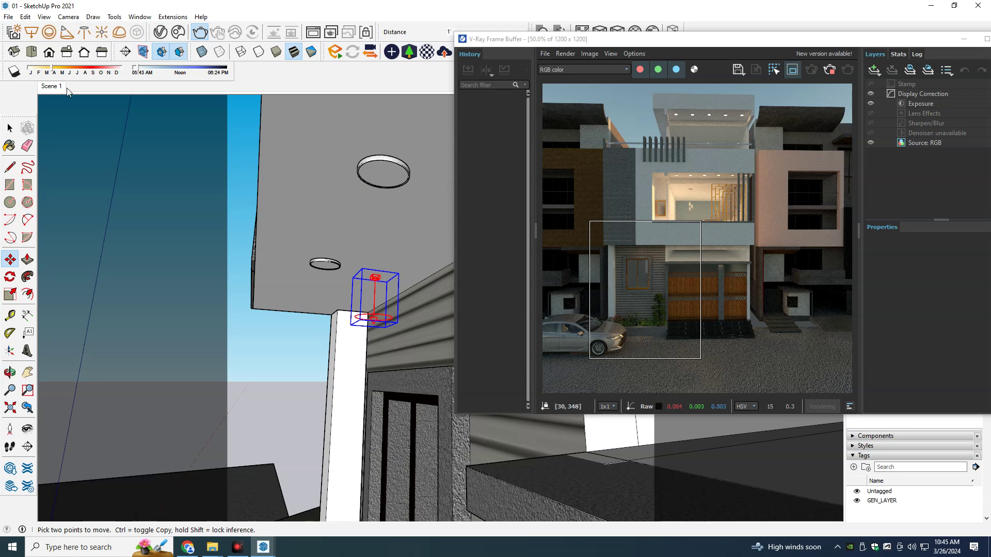
# Step: Return to the Scene 1 front view with the Select tool and start a new entrance region render
pyautogui.scroll(-3, 151, 153)
pyautogui.scroll(-3, 150, 153)
pyautogui.scroll(-2, 150, 153)
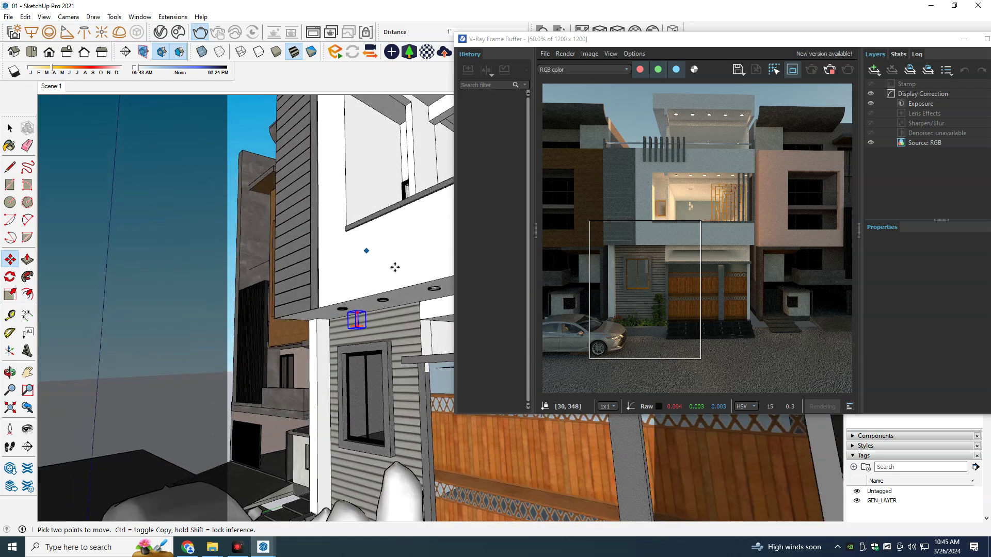
pyautogui.press('pagedown')
pyautogui.press('space')
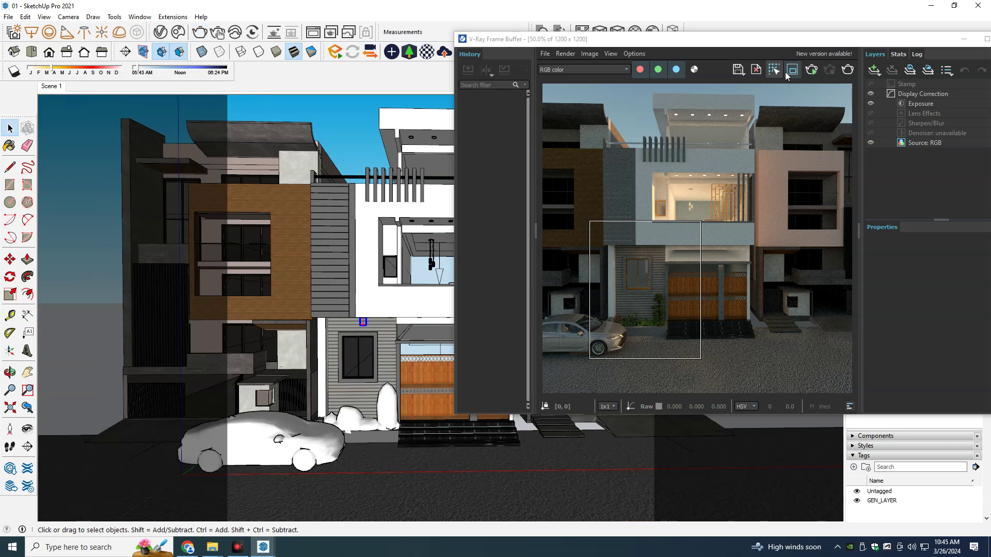
pyautogui.click(851, 70)
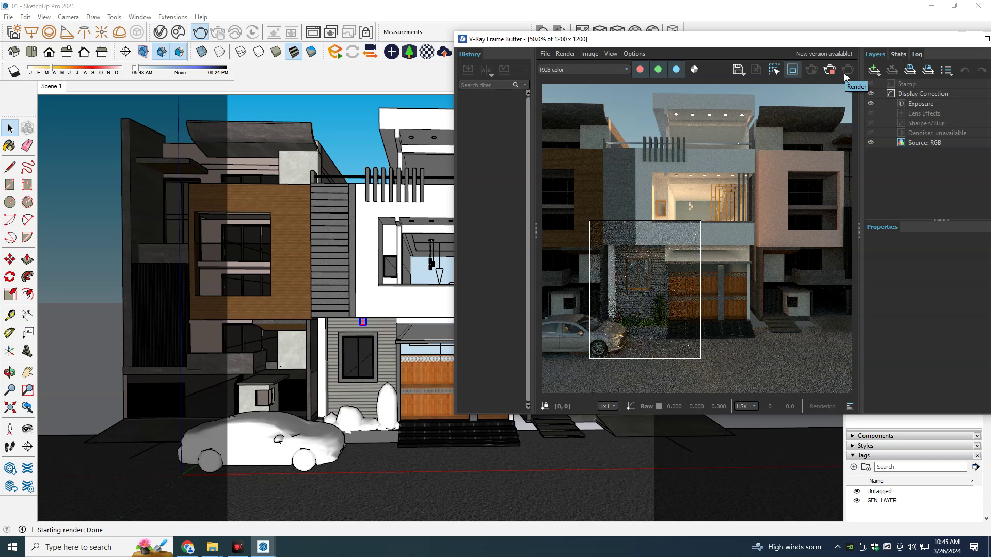
# Step: Inspect the entrance region render with the moved light, then bring up the IES light settings
pyautogui.scroll(2, 640, 256)
pyautogui.scroll(-1, 640, 256)
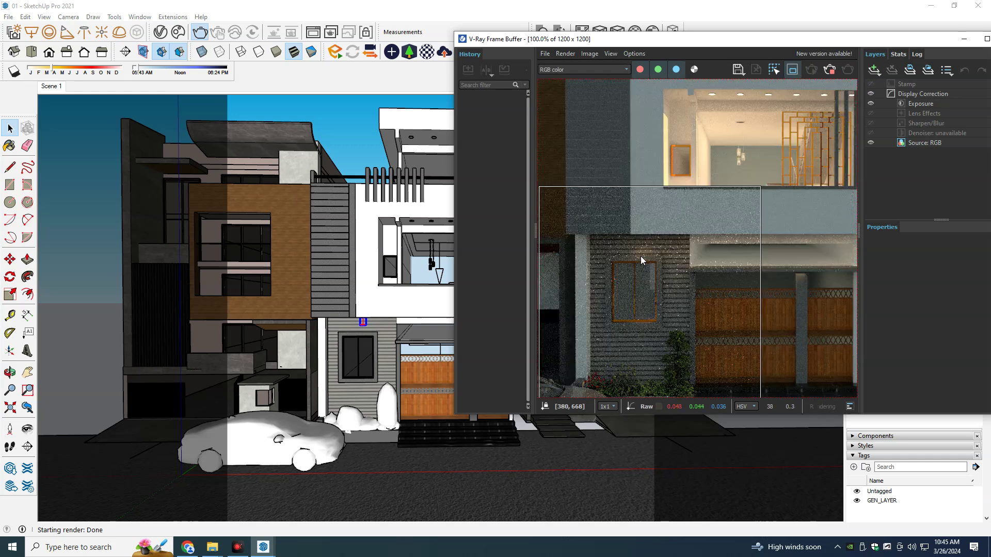
pyautogui.scroll(-1, 643, 258)
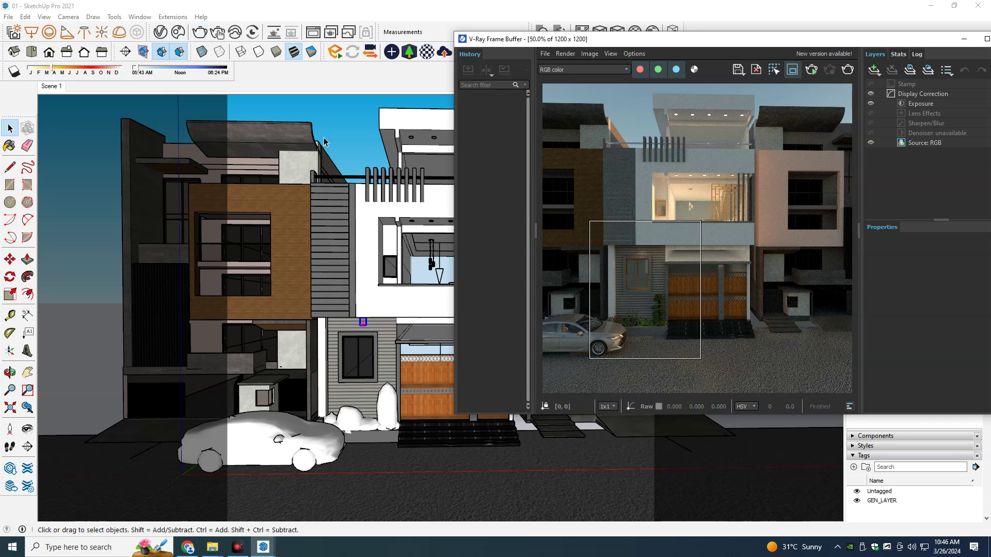
pyautogui.click(161, 32)
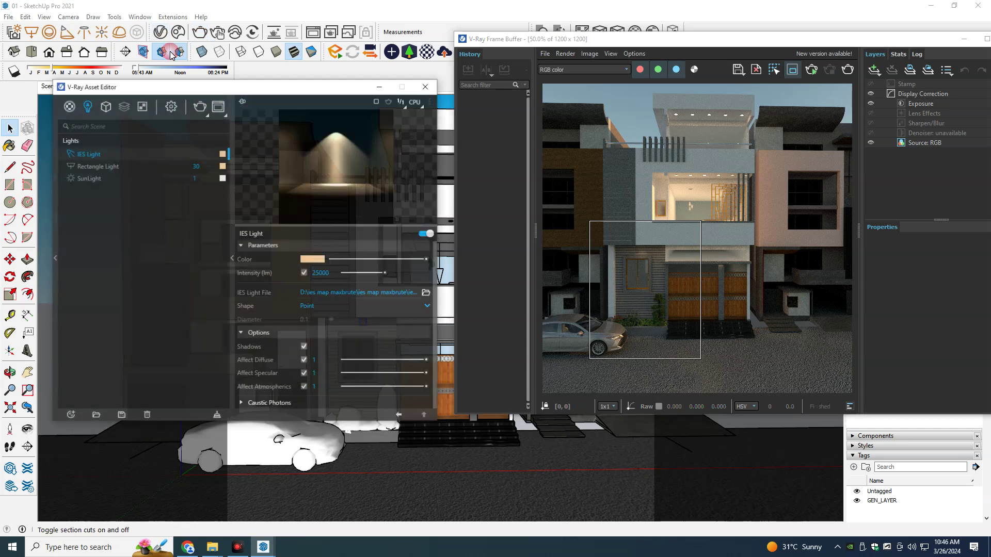
# Step: Raise the IES light intensity to 47675 lm, re-render the entrance region, and minimize the Asset Editor
pyautogui.moveTo(386, 265); pyautogui.dragTo(424, 265)
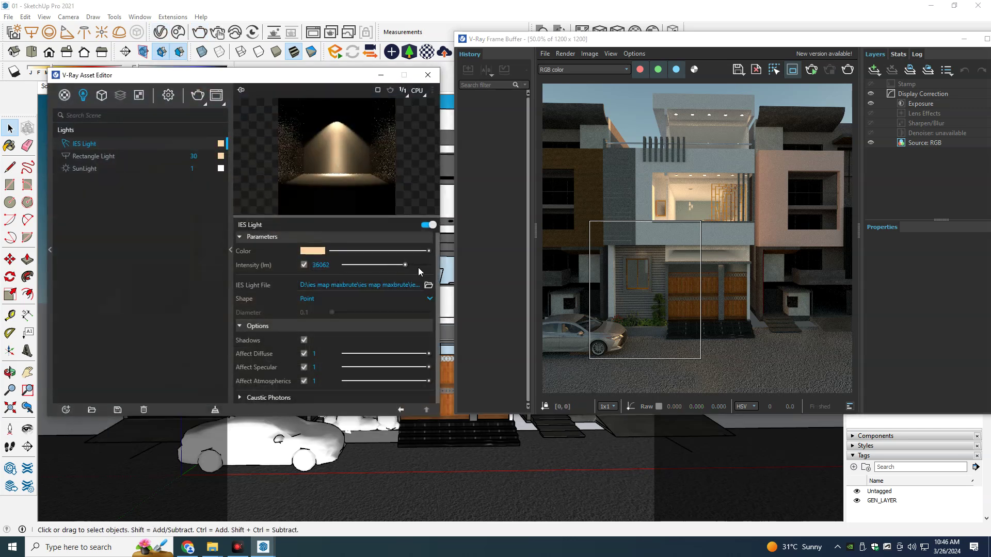
pyautogui.click(848, 72)
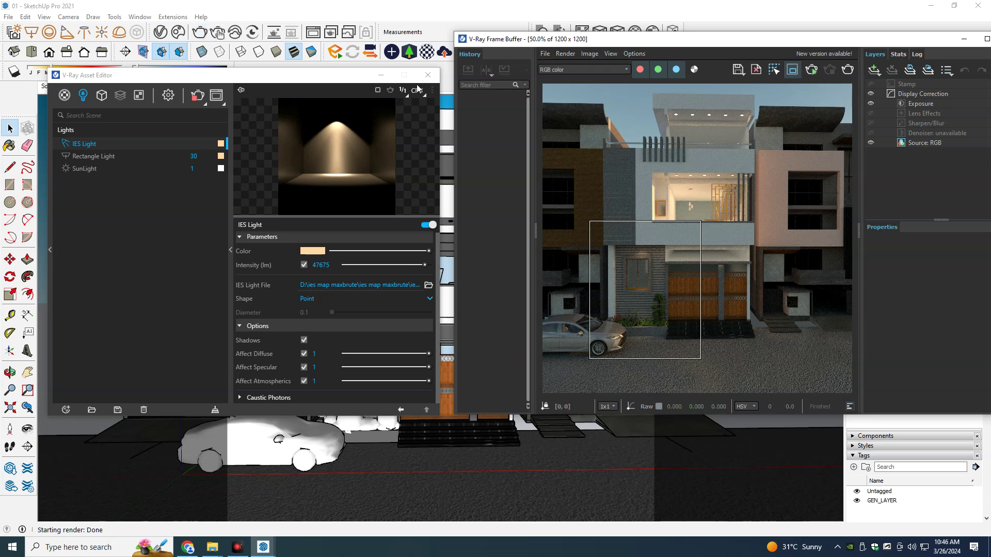
pyautogui.click(380, 78)
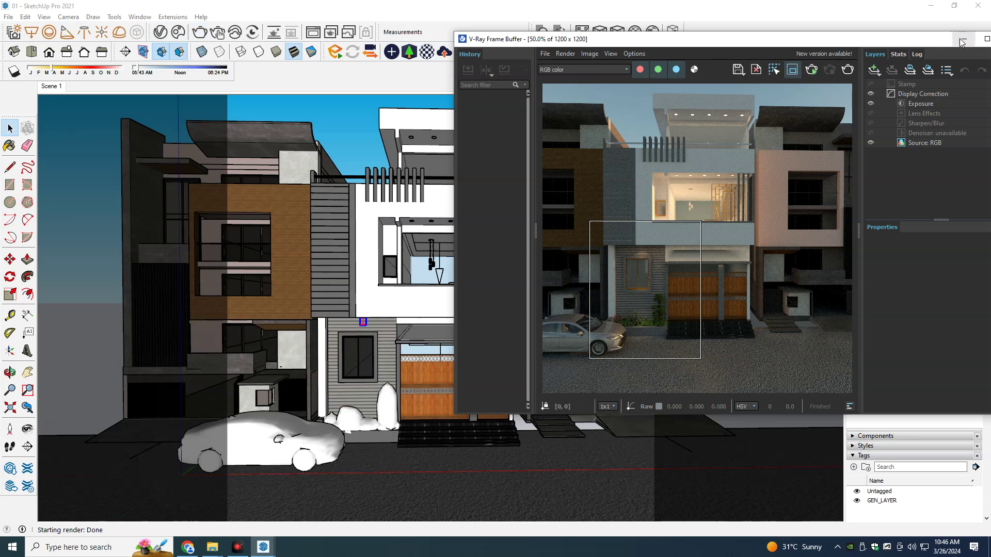
# Step: Hide the render window, orbit in to the recess above the canopy, and select its side wall face
pyautogui.click(964, 39)
pyautogui.scroll(5, 391, 341)
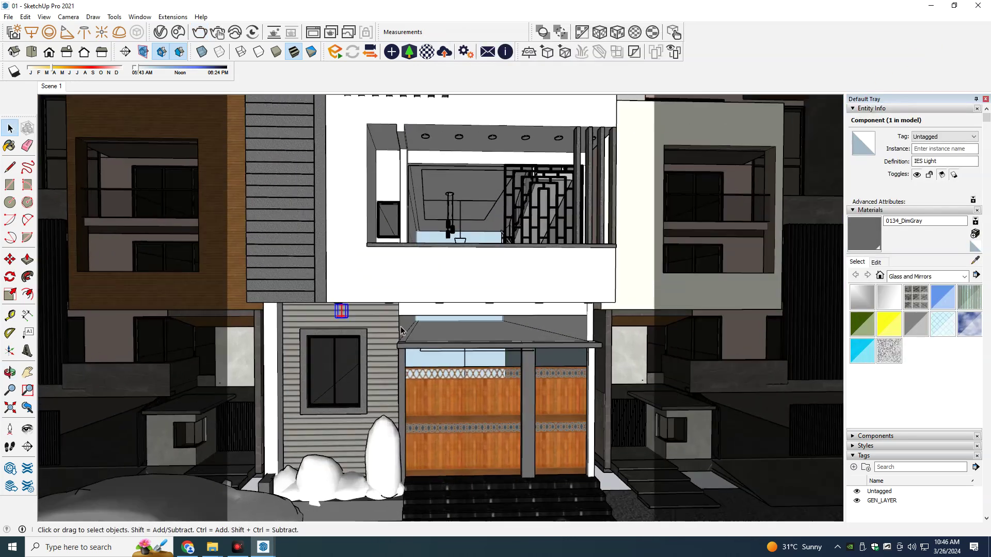
pyautogui.moveTo(392, 336)
pyautogui.mouseDown(button='middle')
pyautogui.moveTo(510, 305)
pyautogui.moveTo(464, 396)
pyautogui.moveTo(508, 341)
pyautogui.moveTo(460, 209)
pyautogui.mouseUp(button='middle')
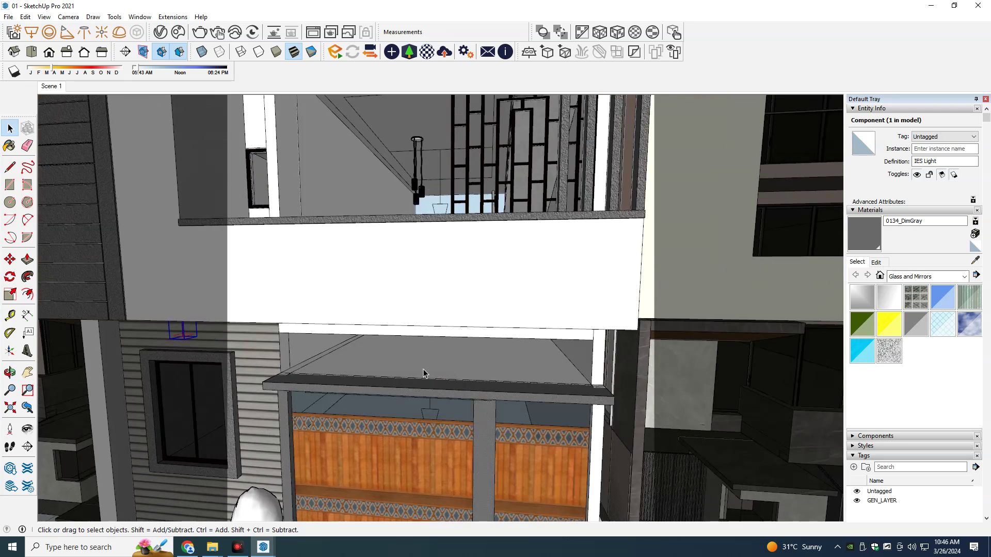
pyautogui.moveTo(449, 336)
pyautogui.mouseDown(button='middle')
pyautogui.moveTo(250, 288)
pyautogui.moveTo(332, 277)
pyautogui.moveTo(276, 284)
pyautogui.mouseUp(button='middle')
pyautogui.scroll(5, 320, 274)
pyautogui.moveTo(370, 277)
pyautogui.mouseDown(button='middle')
pyautogui.moveTo(306, 272)
pyautogui.moveTo(359, 262)
pyautogui.mouseUp(button='middle')
pyautogui.click(360, 269)
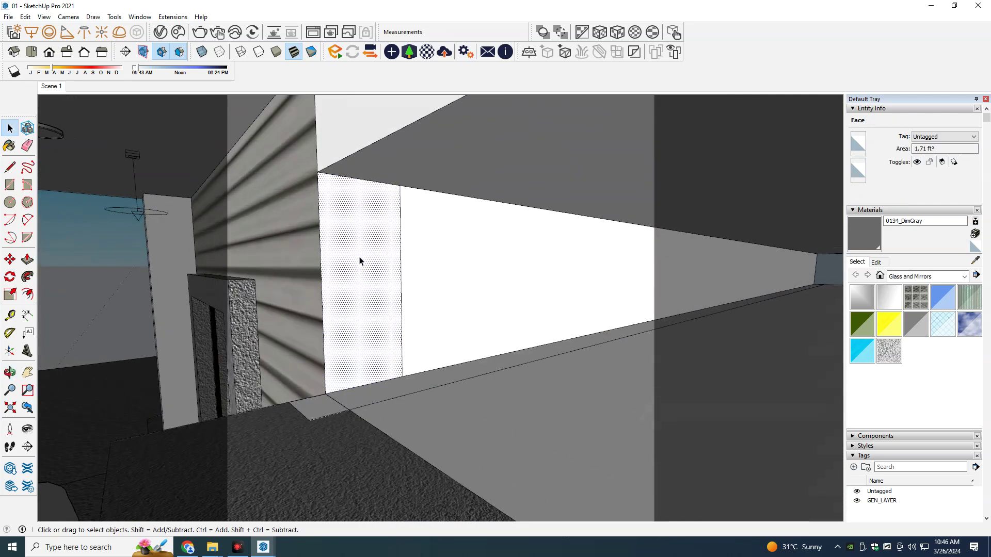
# Step: Draw a 2 7/8" x 11/16" rectangle on the side wall and make it a group
pyautogui.press('r')
pyautogui.click(334, 208)
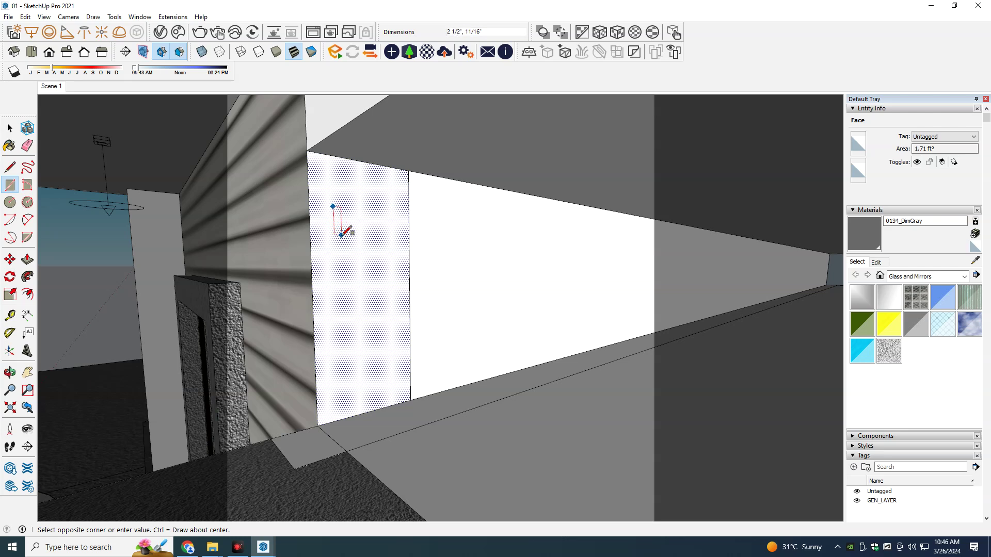
pyautogui.click(338, 234)
pyautogui.scroll(2, 338, 230)
pyautogui.press('space')
pyautogui.click(339, 221)
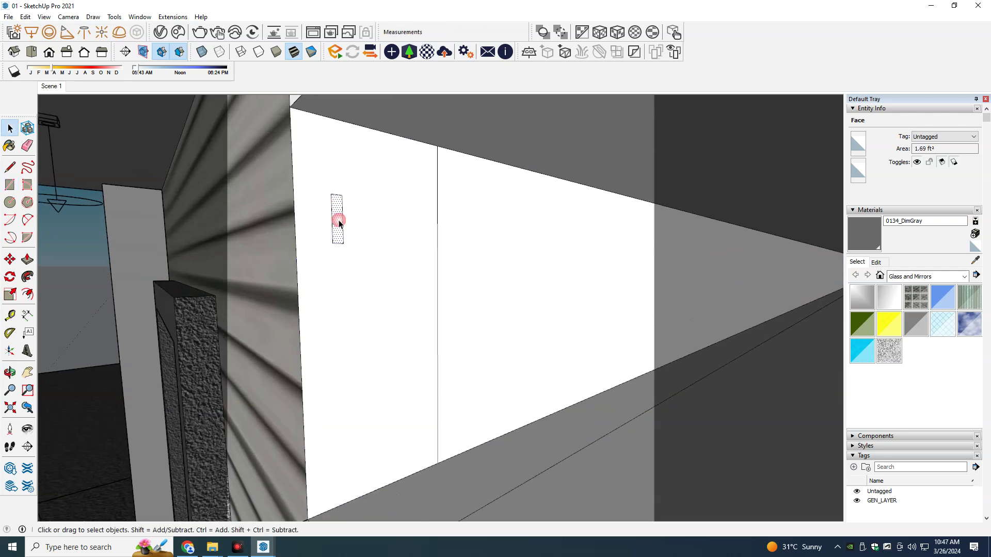
pyautogui.hotkey('ctrl', 'g')
pyautogui.doubleClick(338, 223)
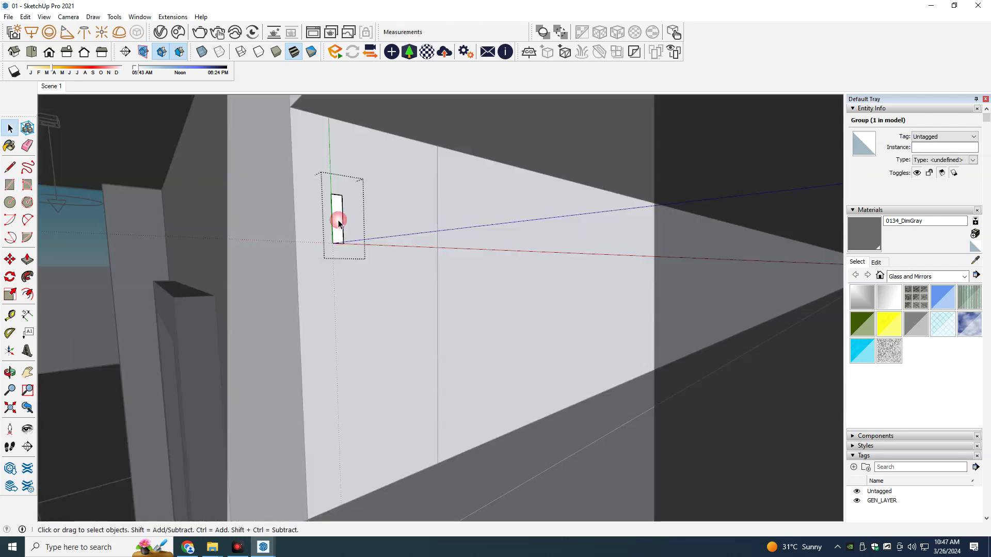
# Step: Sample Color C03 and paint the slat rectangle with it
pyautogui.scroll(-1, 338, 223)
pyautogui.scroll(-1, 338, 223)
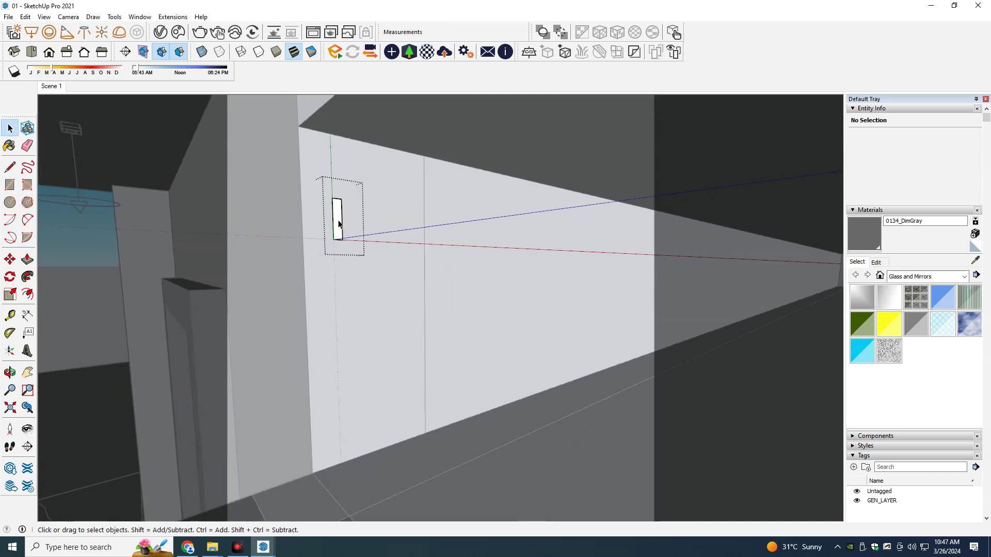
pyautogui.press('b')
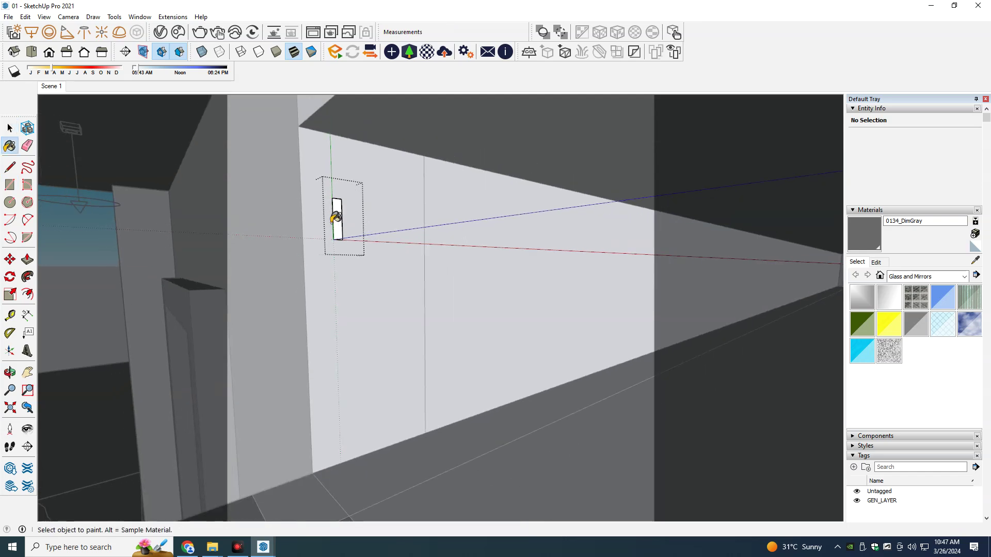
pyautogui.keyDown('shift'); pyautogui.moveTo(290, 261); pyautogui.dragTo(378, 263, button='middle'); pyautogui.keyUp('shift')
pyautogui.keyDown('alt'); pyautogui.click(331, 293); pyautogui.keyUp('alt')
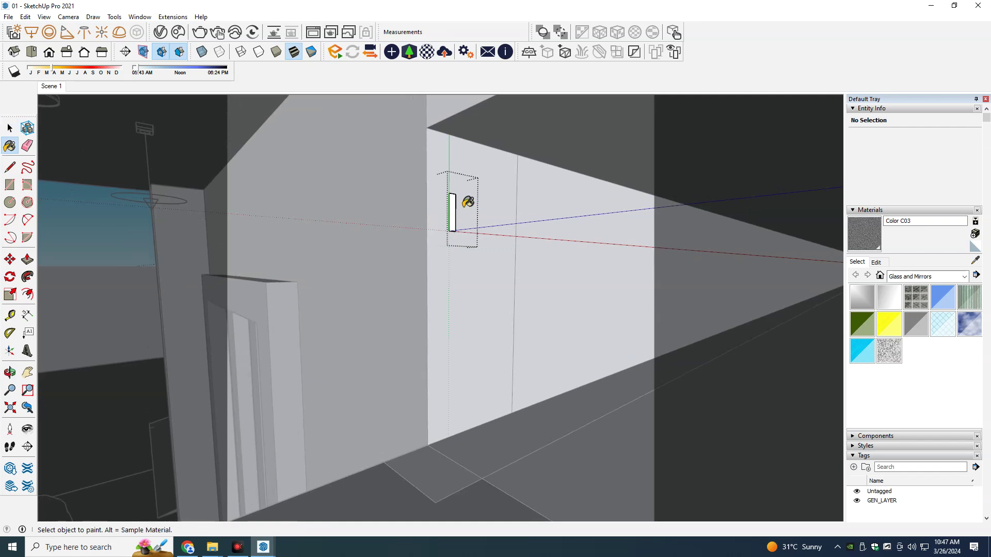
pyautogui.scroll(1, 464, 209)
pyautogui.click(450, 208)
pyautogui.scroll(1, 453, 203)
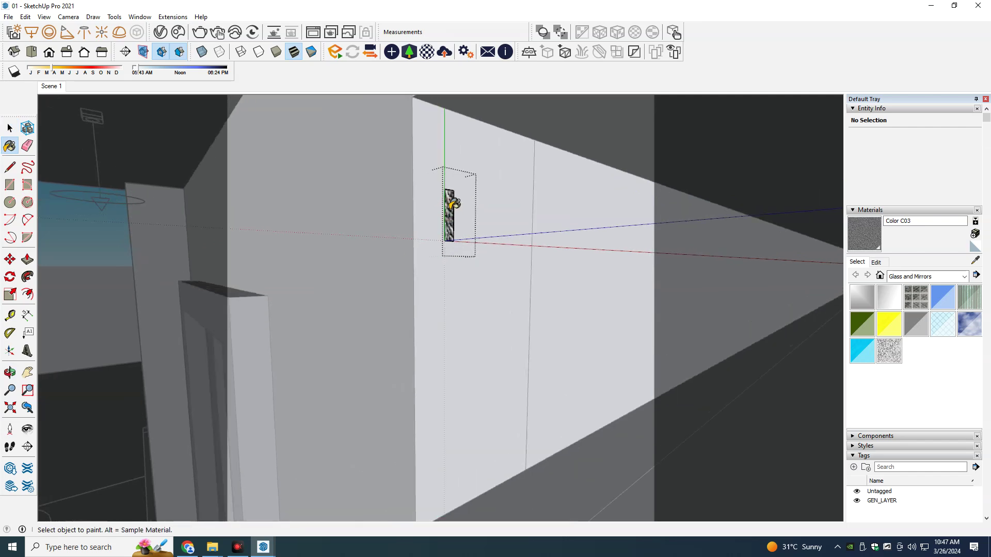
pyautogui.moveTo(453, 203)
pyautogui.mouseDown(button='middle')
pyautogui.moveTo(522, 243)
pyautogui.moveTo(582, 243)
pyautogui.moveTo(435, 252)
pyautogui.moveTo(608, 288)
pyautogui.moveTo(453, 270)
pyautogui.mouseUp(button='middle')
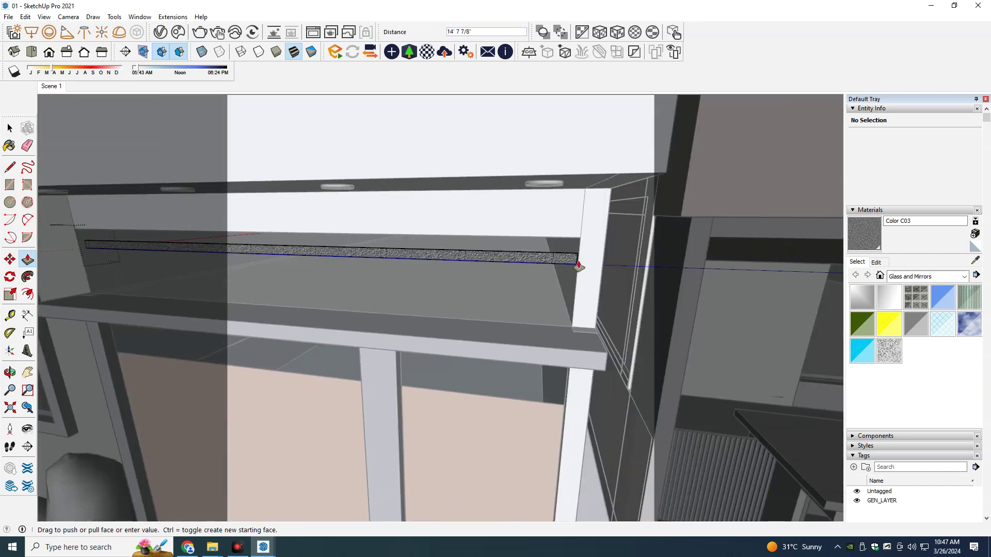
# Step: Extrude the slat about 14' 7 7/8" across above the canopy and select the slat group
pyautogui.click(578, 263)
pyautogui.scroll(2, 576, 262)
pyautogui.press('space')
pyautogui.scroll(2, 574, 261)
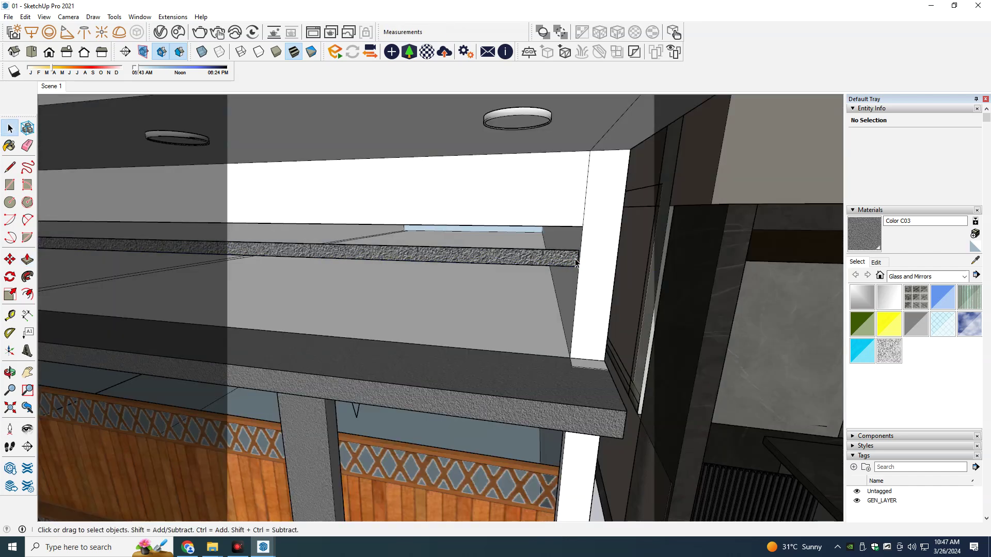
pyautogui.scroll(2, 573, 262)
pyautogui.click(572, 262)
# Step: Reposition the slat group on the wall above the canopy
pyautogui.moveTo(573, 262); pyautogui.dragTo(588, 273, button='middle')
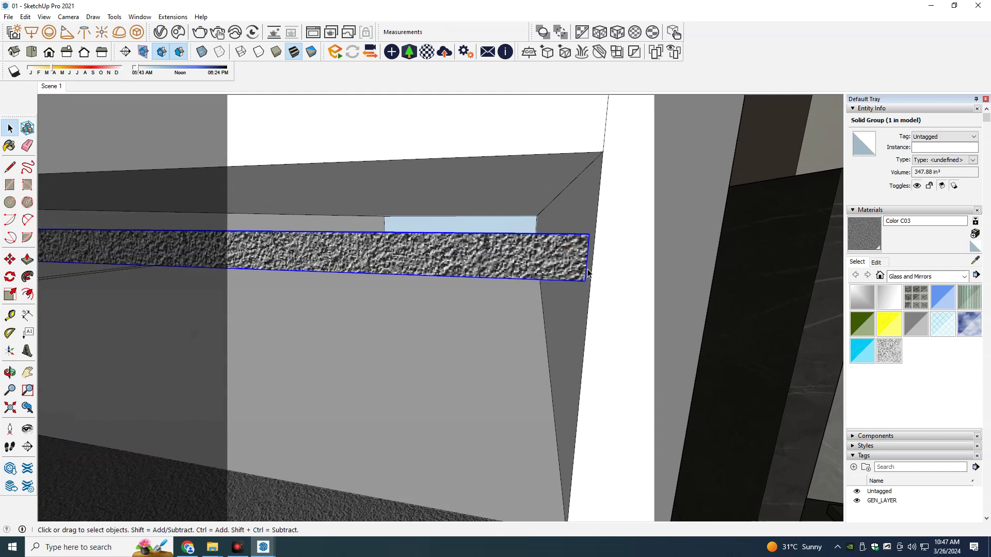
pyautogui.press('m')
pyautogui.click(588, 235)
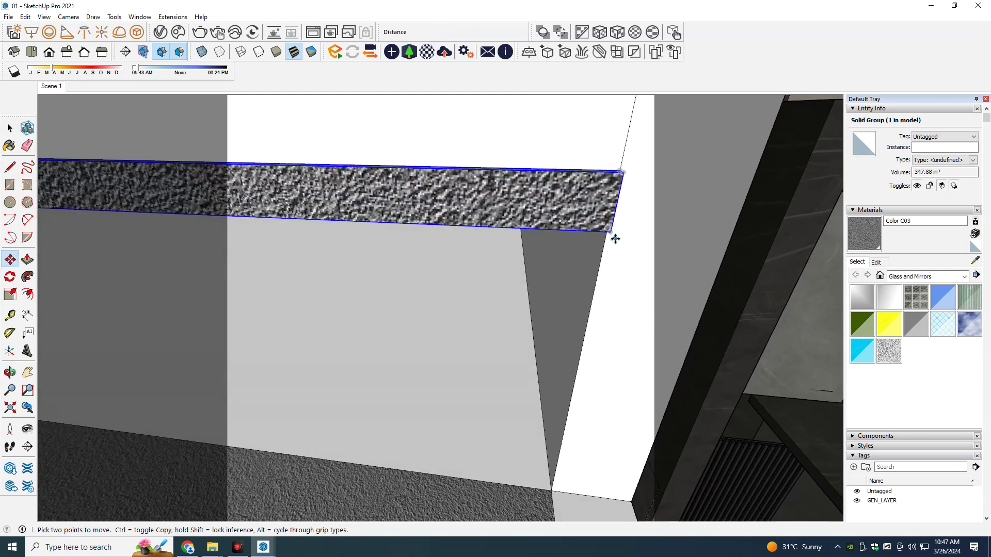
pyautogui.click(614, 233)
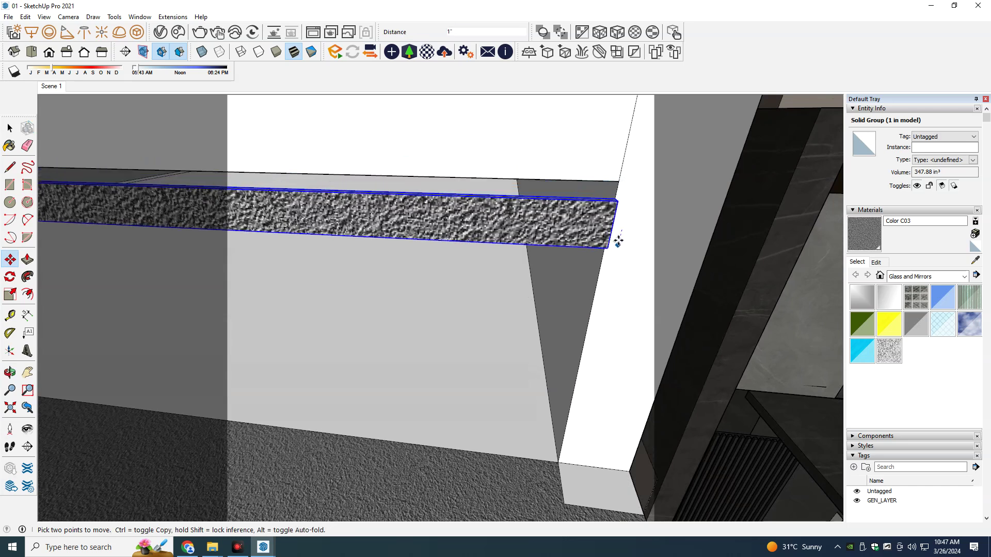
pyautogui.click(618, 242)
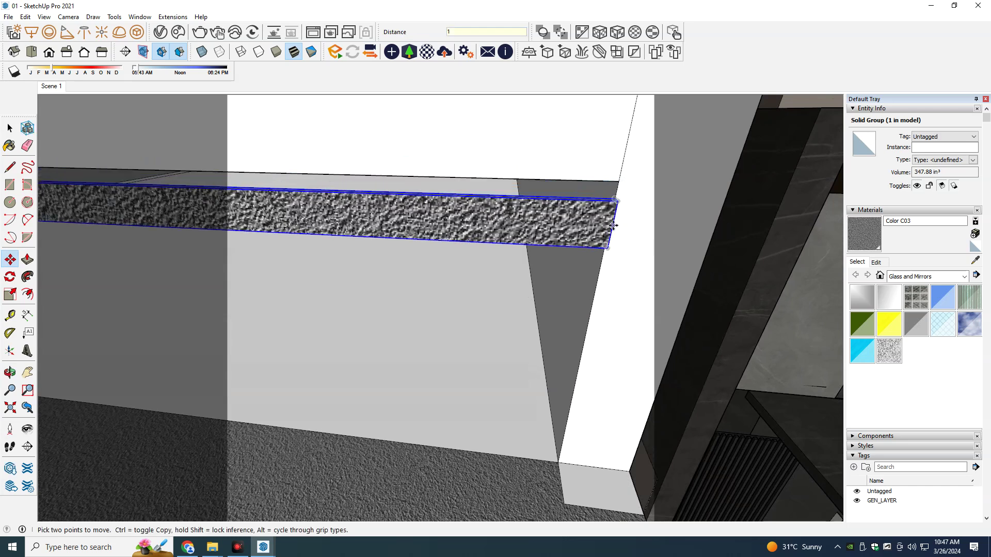
pyautogui.moveTo(618, 241); pyautogui.dragTo(524, 479, button='middle')
pyautogui.click(524, 479)
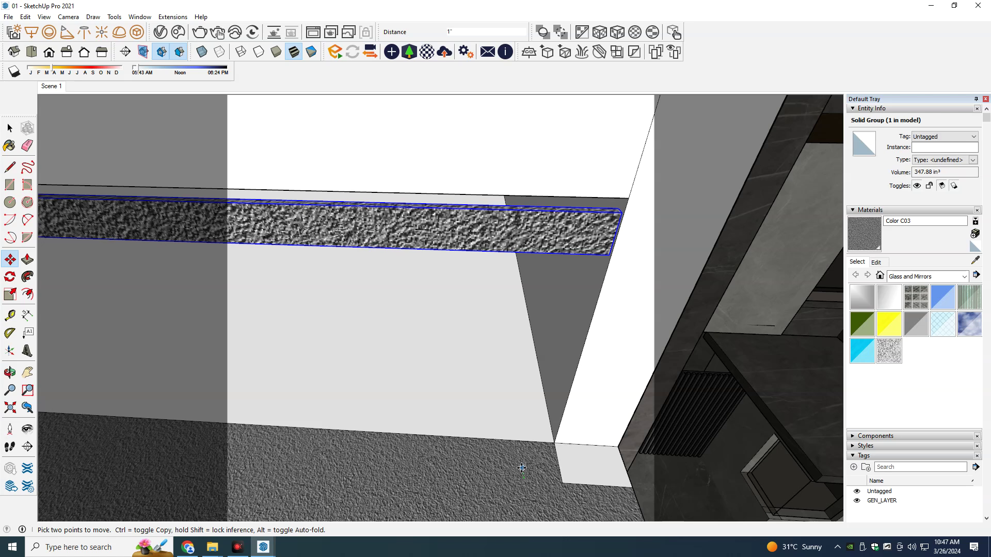
pyautogui.click(521, 467)
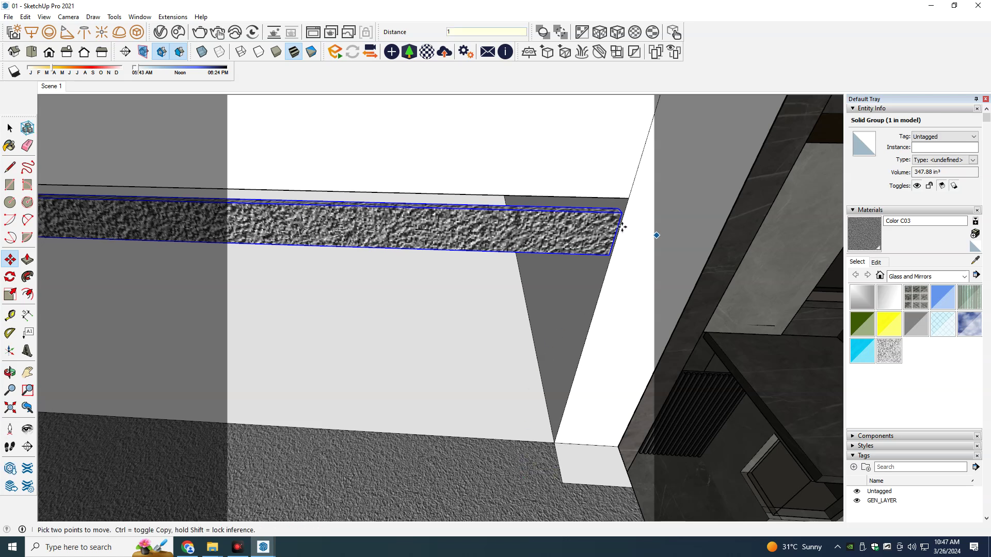
pyautogui.scroll(2, 622, 213)
pyautogui.moveTo(619, 250); pyautogui.dragTo(600, 169, button='middle')
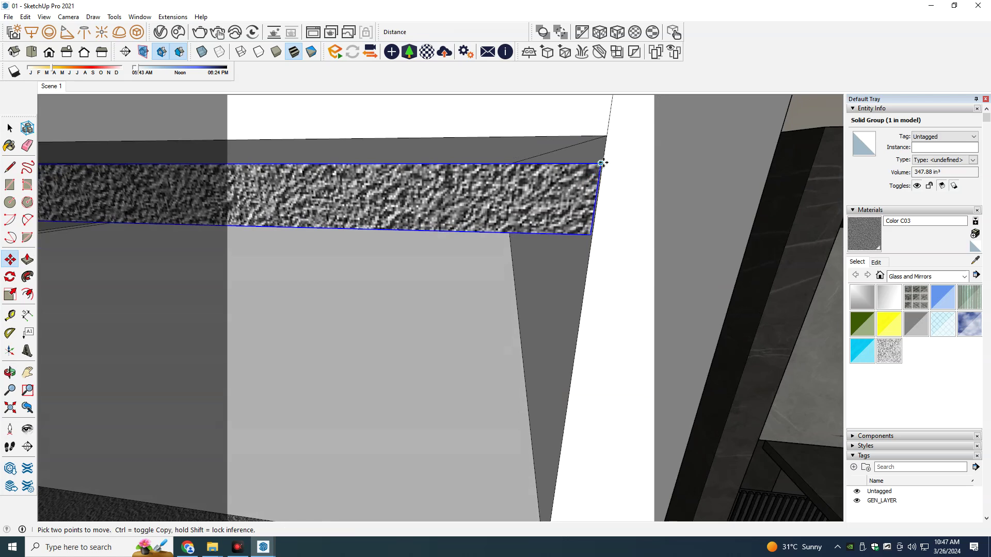
# Step: Copy the slat downward and array it /4 into evenly spaced louvers
pyautogui.click(601, 163)
pyautogui.press('ctrl')
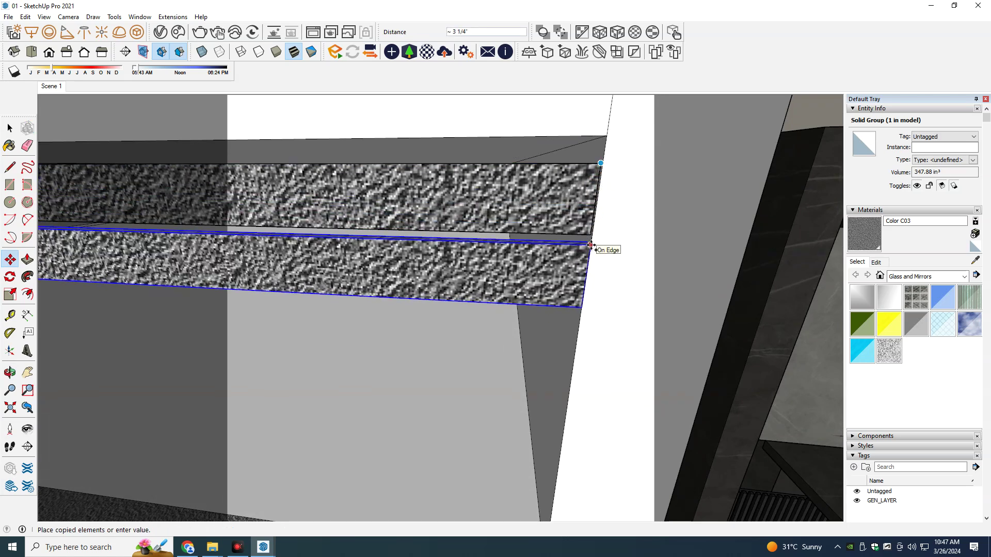
pyautogui.moveTo(591, 244); pyautogui.dragTo(586, 237, button='middle')
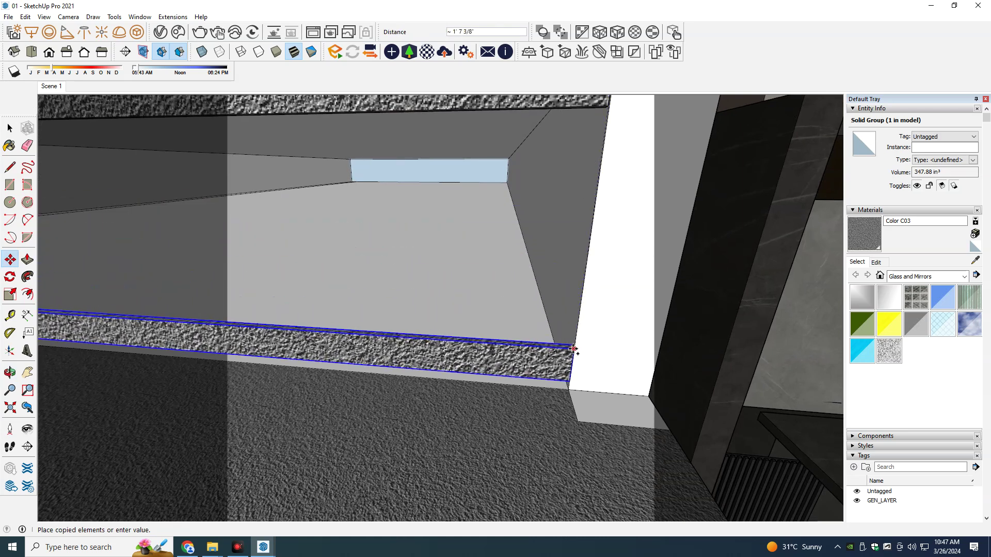
pyautogui.click(573, 351)
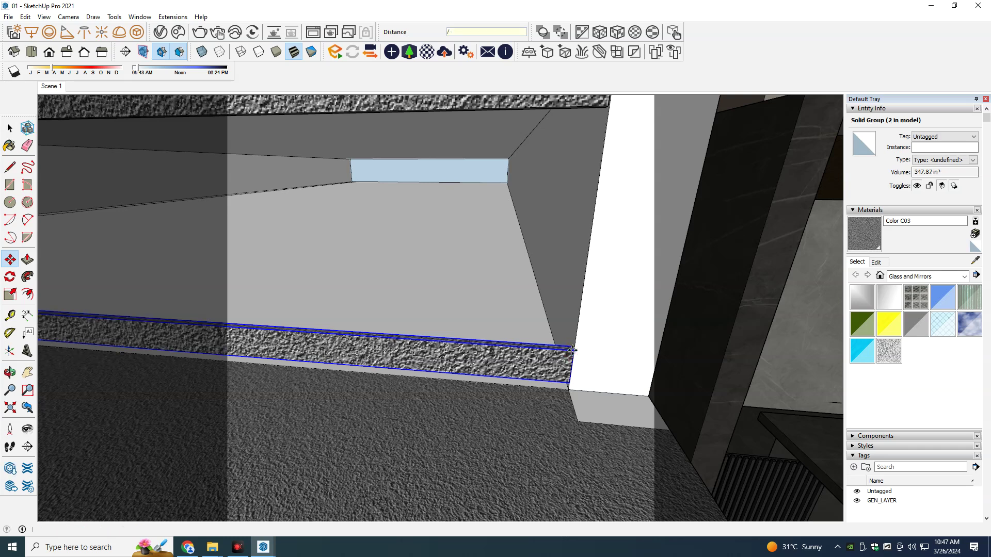
pyautogui.write('4')
pyautogui.press('Return')
pyautogui.press('space')
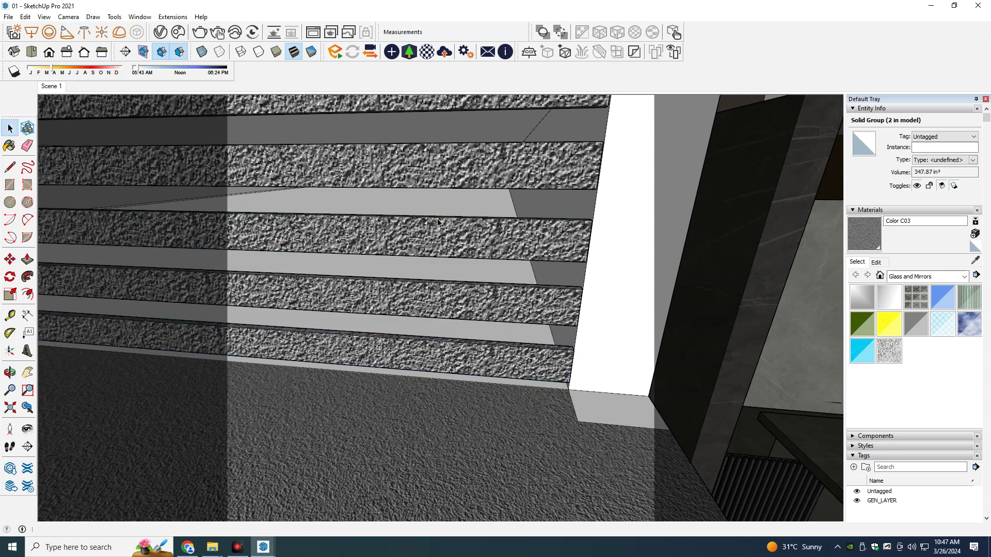
pyautogui.scroll(-3, 372, 290)
pyautogui.scroll(3, 373, 290)
pyautogui.scroll(-3, 373, 290)
pyautogui.moveTo(531, 332); pyautogui.dragTo(586, 288, button='middle')
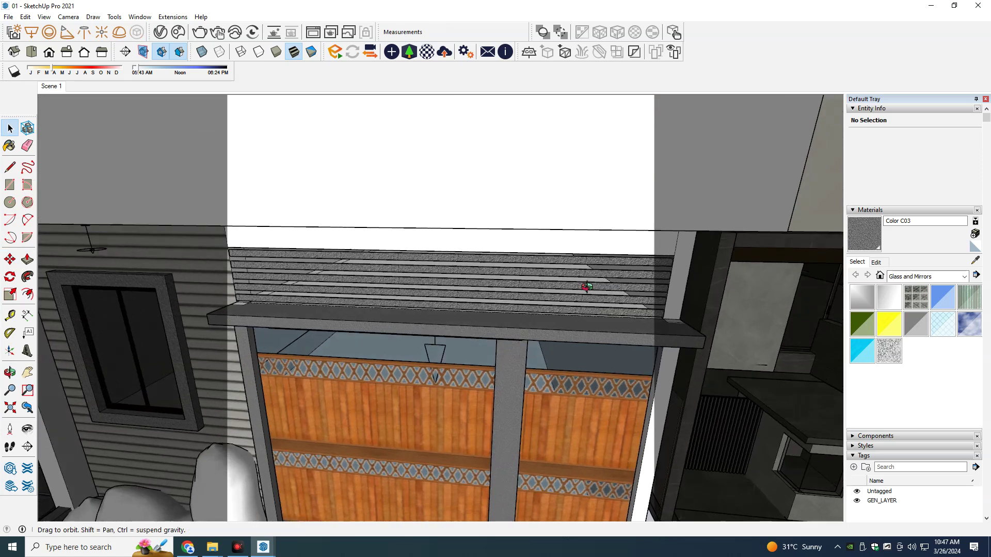
# Step: Navigate to the ground-floor entrance and select the IES downlight by the window
pyautogui.scroll(-3, 380, 331)
pyautogui.moveTo(380, 331); pyautogui.dragTo(450, 291, button='middle')
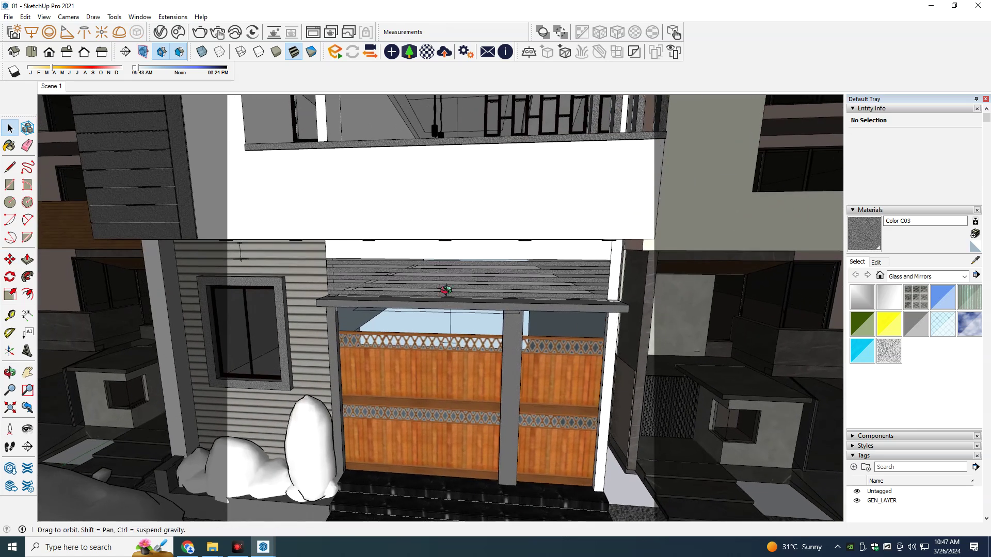
pyautogui.moveTo(412, 325)
pyautogui.mouseDown(button='middle')
pyautogui.moveTo(475, 328)
pyautogui.moveTo(365, 297)
pyautogui.moveTo(447, 310)
pyautogui.moveTo(455, 355)
pyautogui.moveTo(405, 372)
pyautogui.moveTo(464, 372)
pyautogui.moveTo(488, 407)
pyautogui.mouseUp(button='middle')
pyautogui.scroll(-2, 487, 347)
pyautogui.scroll(-2, 495, 253)
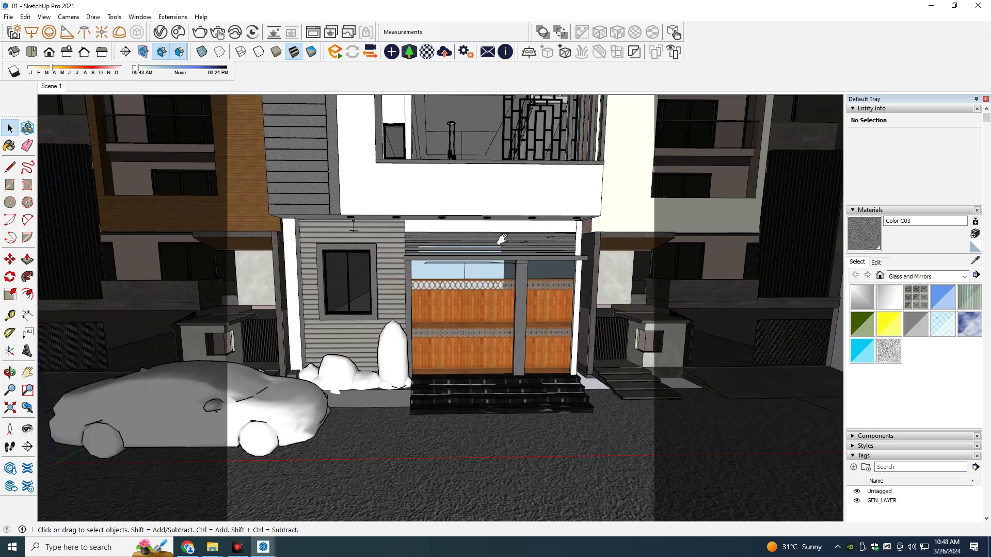
pyautogui.scroll(-2, 503, 280)
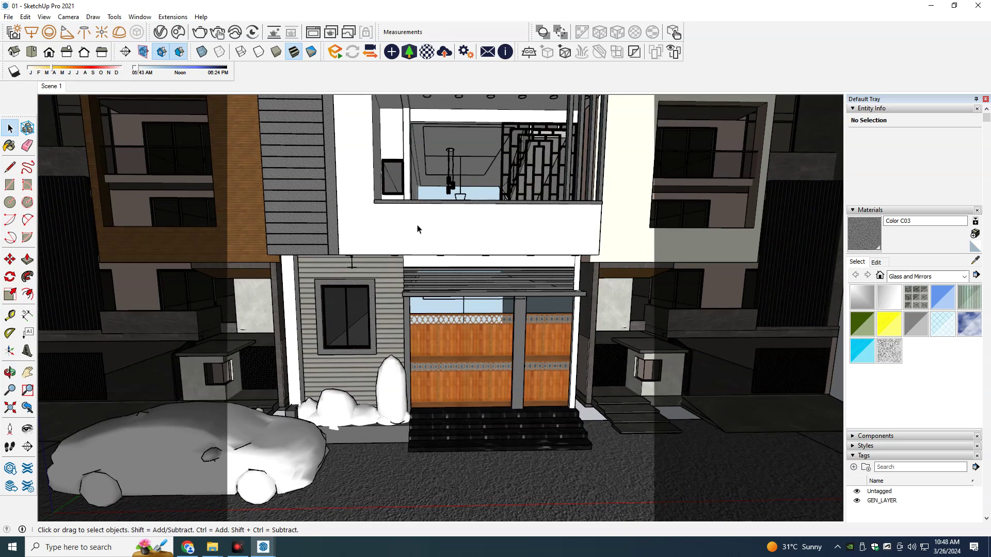
pyautogui.moveTo(403, 251)
pyautogui.mouseDown(button='middle')
pyautogui.moveTo(405, 220)
pyautogui.moveTo(409, 282)
pyautogui.moveTo(387, 283)
pyautogui.moveTo(388, 292)
pyautogui.mouseUp(button='middle')
pyautogui.moveTo(398, 254)
pyautogui.mouseDown(button='middle')
pyautogui.moveTo(344, 271)
pyautogui.moveTo(418, 233)
pyautogui.moveTo(459, 193)
pyautogui.mouseUp(button='middle')
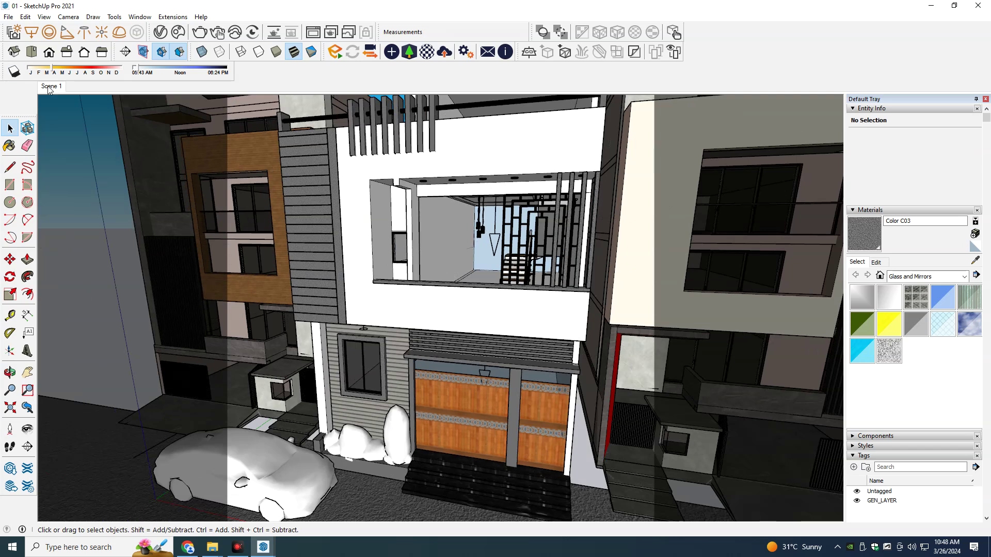
pyautogui.scroll(3, 449, 392)
pyautogui.moveTo(450, 392); pyautogui.dragTo(444, 309, button='middle')
pyautogui.scroll(3, 310, 258)
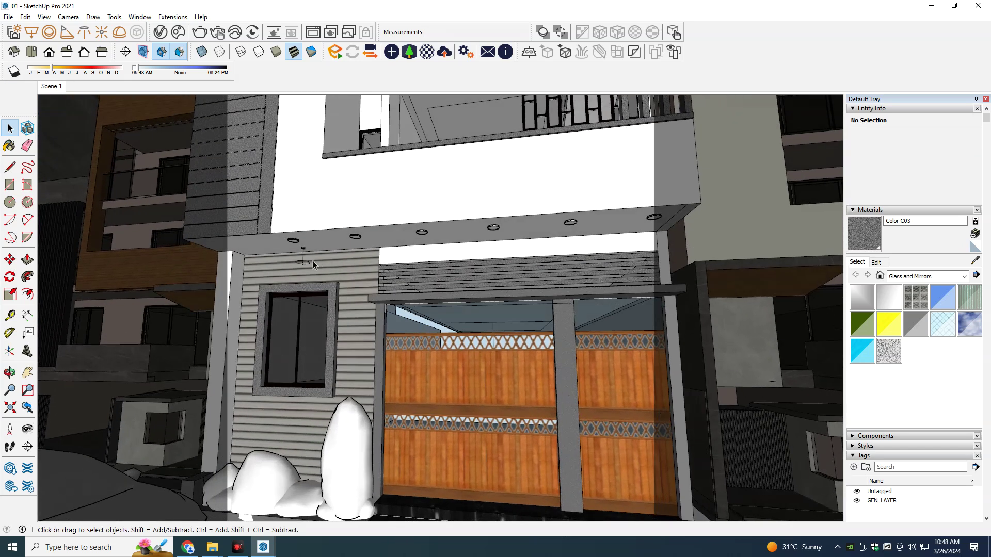
pyautogui.scroll(3, 304, 253)
pyautogui.click(300, 248)
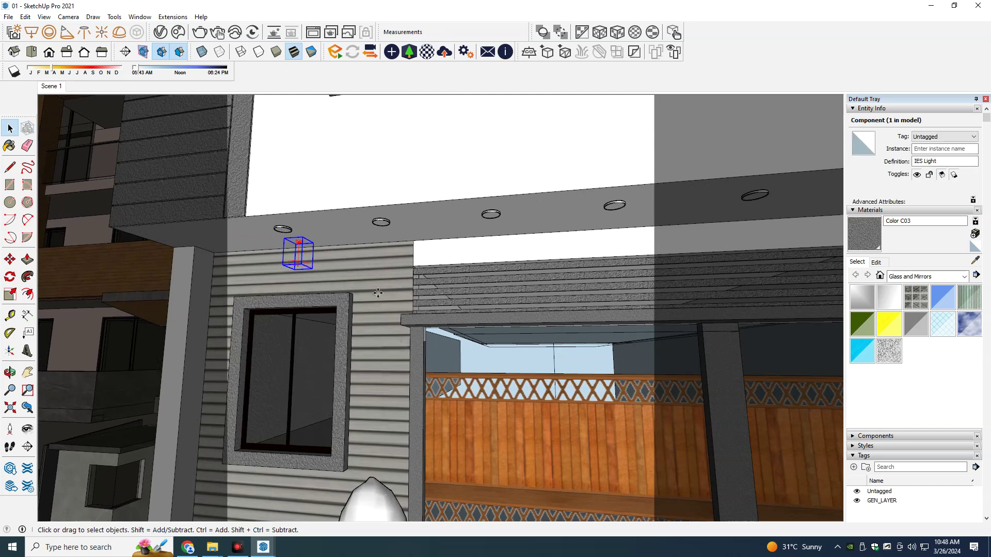
# Step: Paste the IES light onto the canopy beam, copy it to the far end, and array five lights
pyautogui.scroll(3, 413, 297)
pyautogui.moveTo(424, 294); pyautogui.dragTo(463, 257, button='middle')
pyautogui.hotkey('ctrl', 'v')
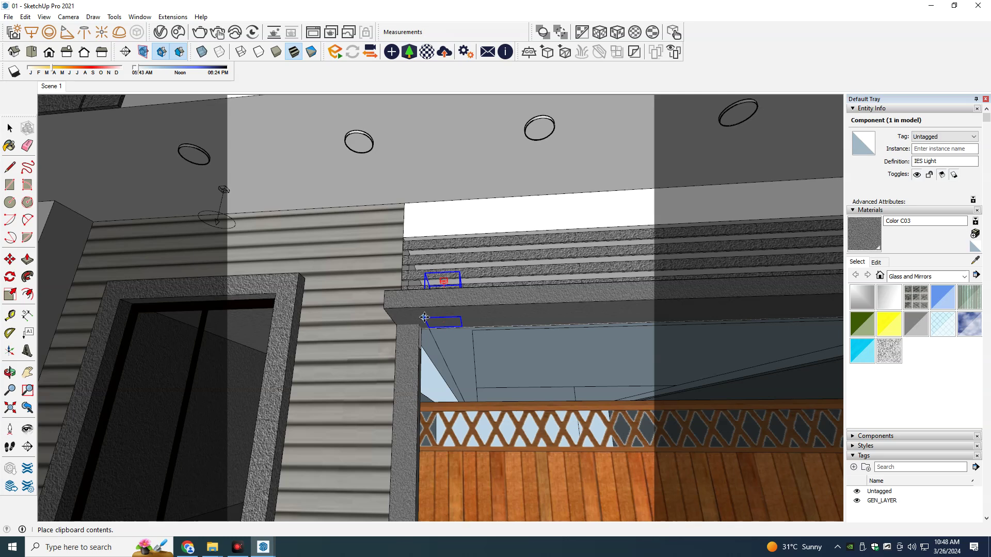
pyautogui.click(447, 278)
pyautogui.click(463, 270)
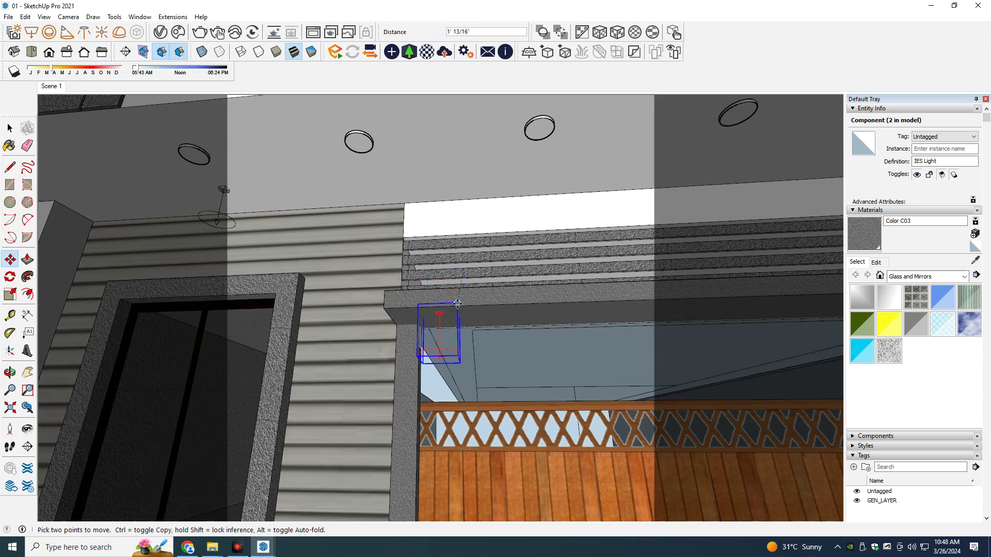
pyautogui.press('ctrl')
pyautogui.scroll(-2, 517, 309)
pyautogui.moveTo(543, 309); pyautogui.dragTo(573, 331, button='middle')
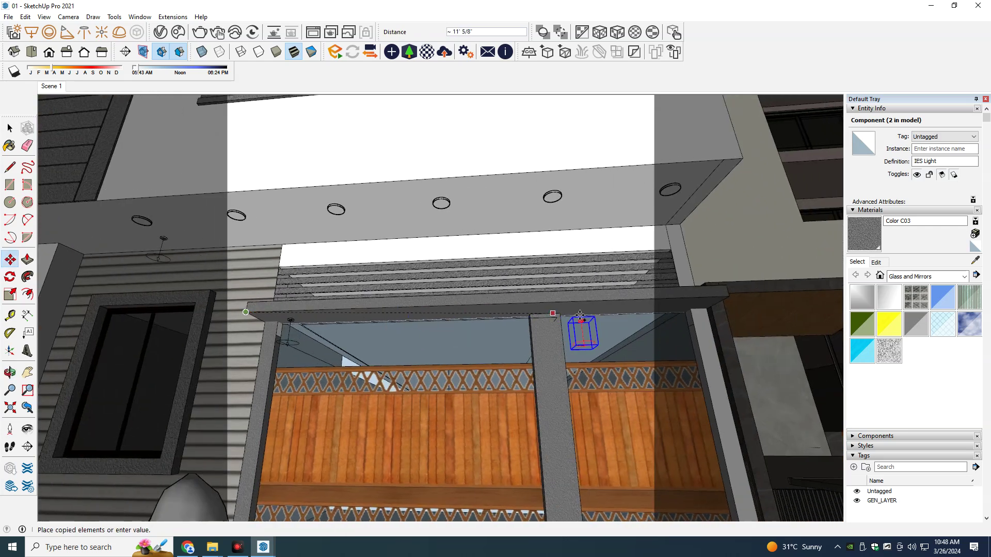
pyautogui.moveTo(615, 300); pyautogui.dragTo(601, 297, button='middle')
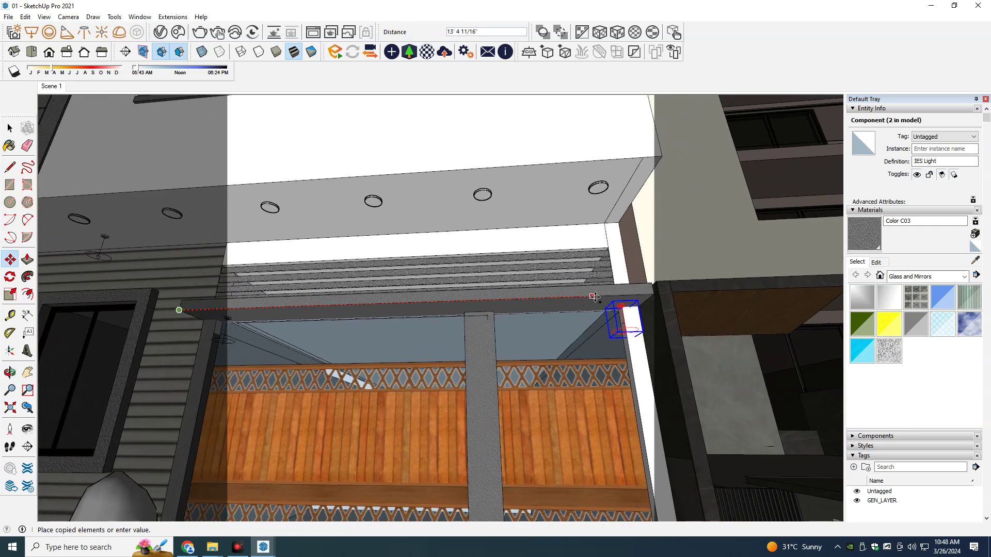
pyautogui.click(601, 296)
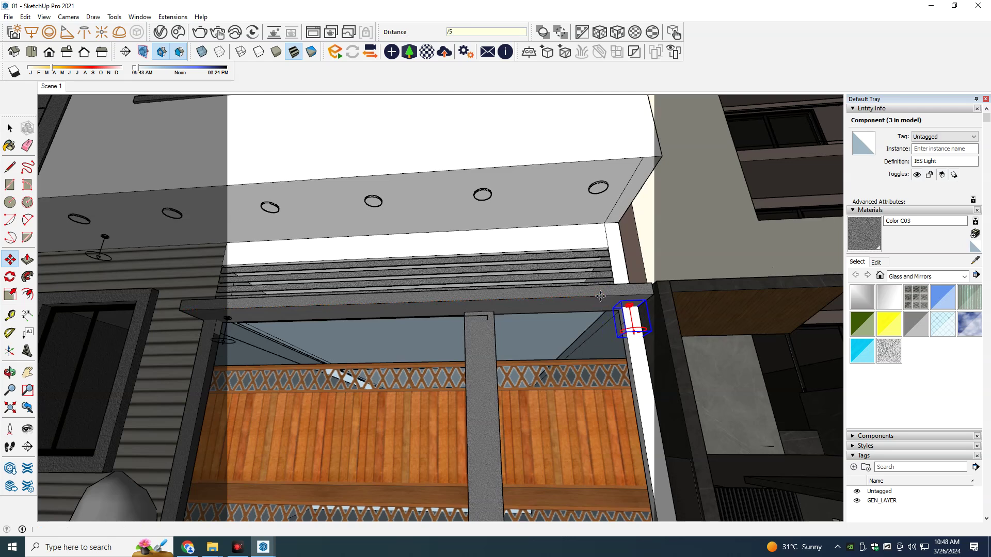
pyautogui.press('Return')
pyautogui.press('space')
pyautogui.click(55, 90)
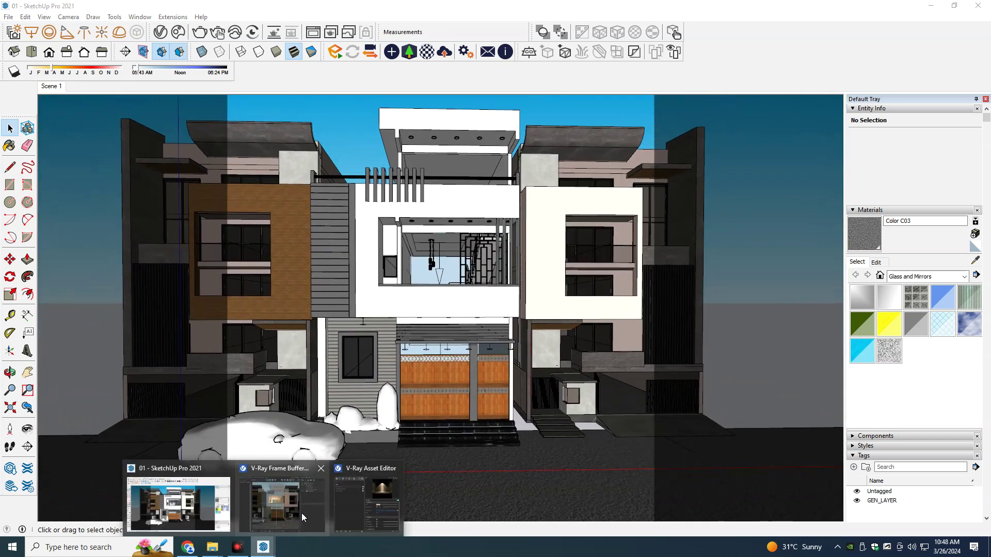
# Step: Draw an enlarged render region around the entrance in the V-Ray Frame Buffer and render it
pyautogui.moveTo(237, 547)
pyautogui.click(281, 493)
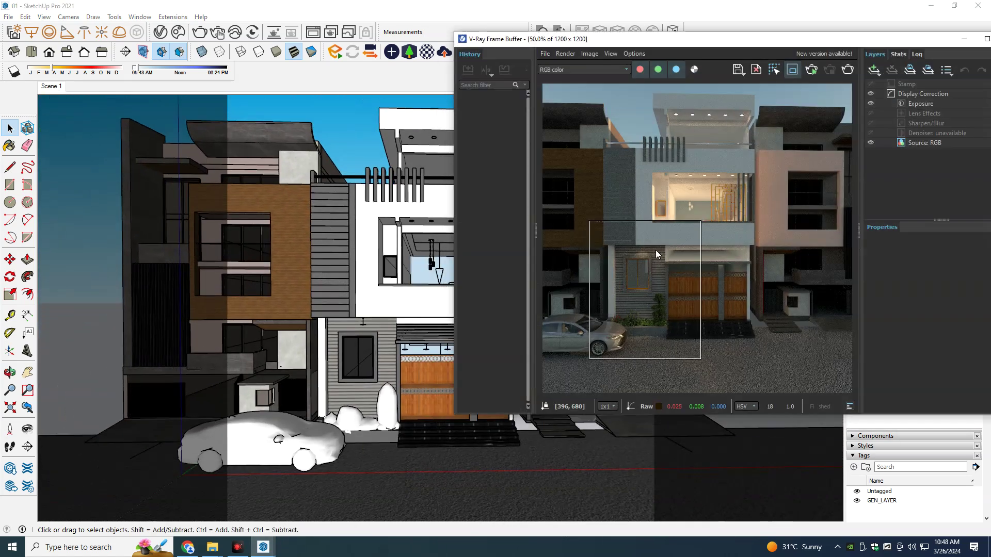
pyautogui.click(792, 73)
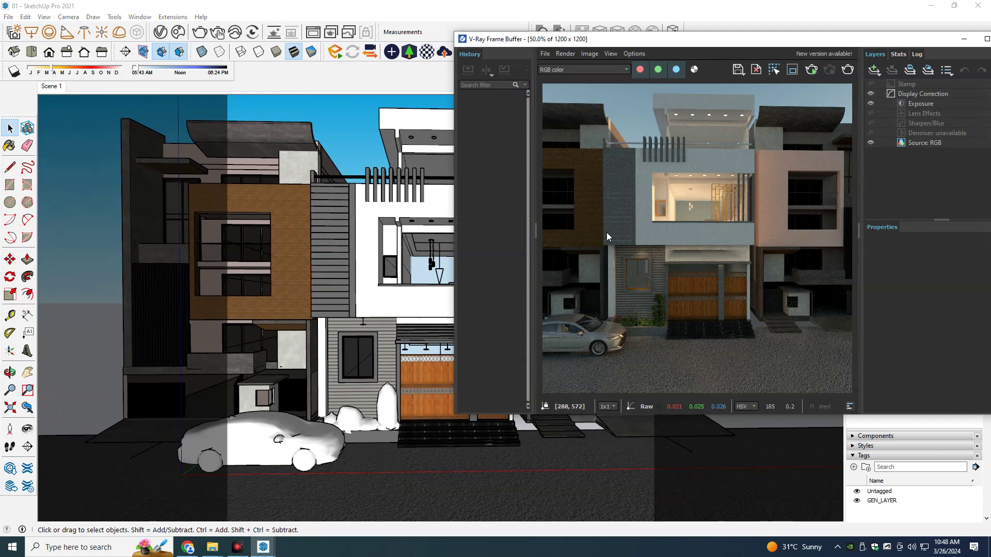
pyautogui.click(791, 75)
pyautogui.moveTo(573, 217); pyautogui.dragTo(800, 362)
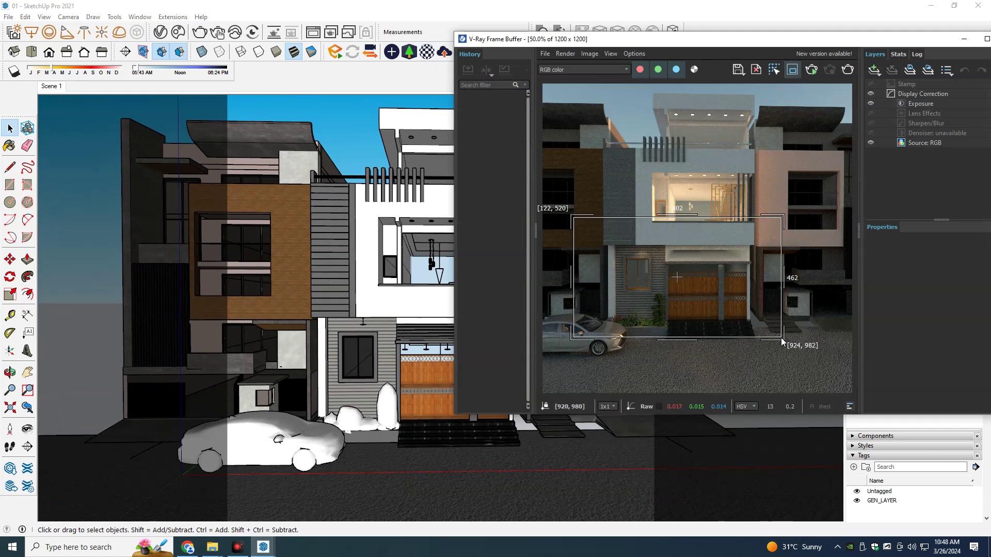
pyautogui.click(850, 72)
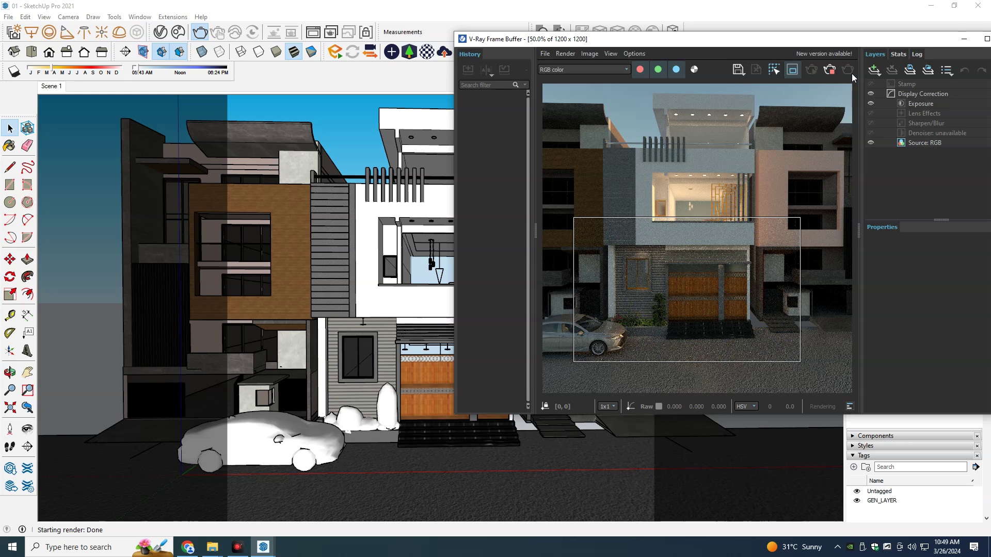
# Step: Check the downlight row, stop the render, disable Region render, and minimize the buffer
pyautogui.scroll(4, 723, 268)
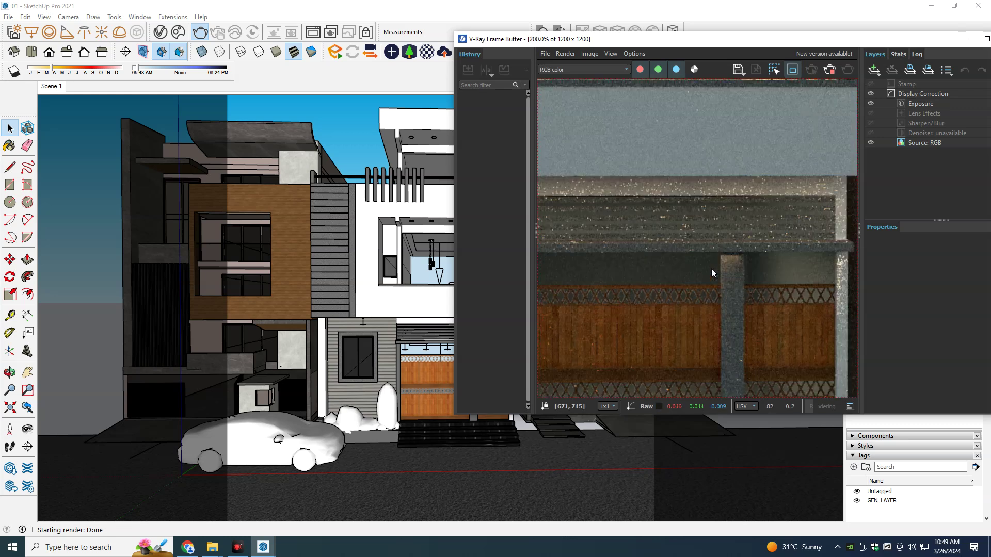
pyautogui.scroll(-2, 711, 268)
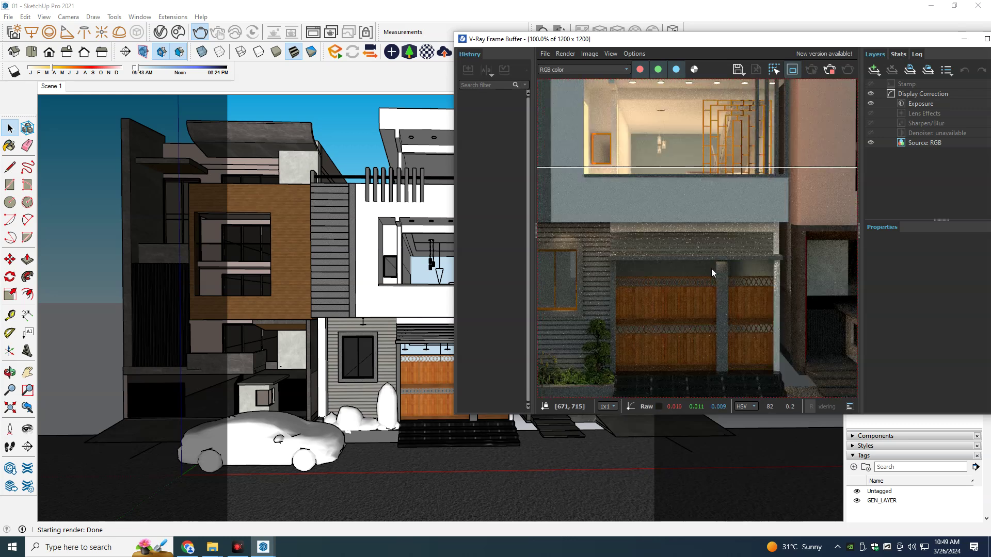
pyautogui.scroll(-1, 711, 269)
pyautogui.scroll(1, 711, 269)
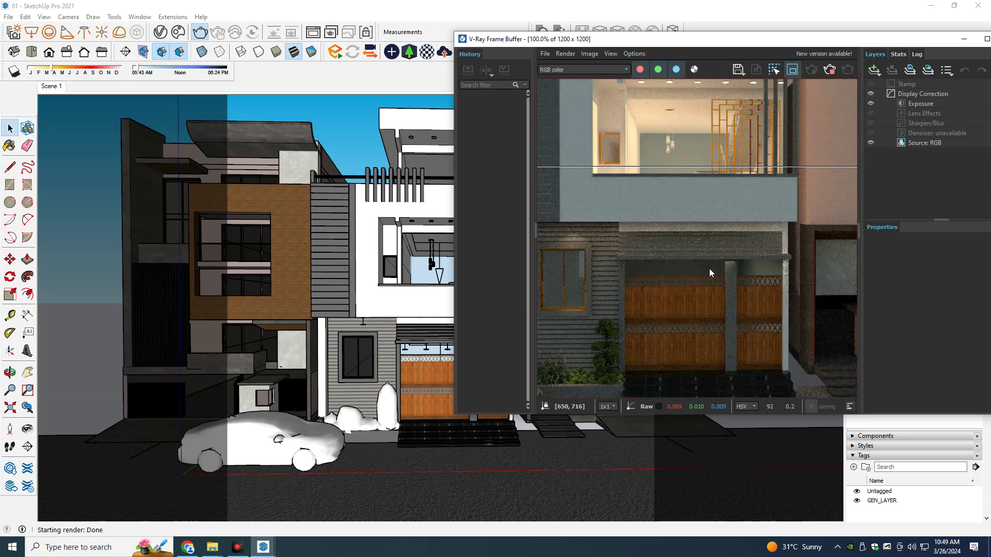
pyautogui.scroll(-1, 707, 294)
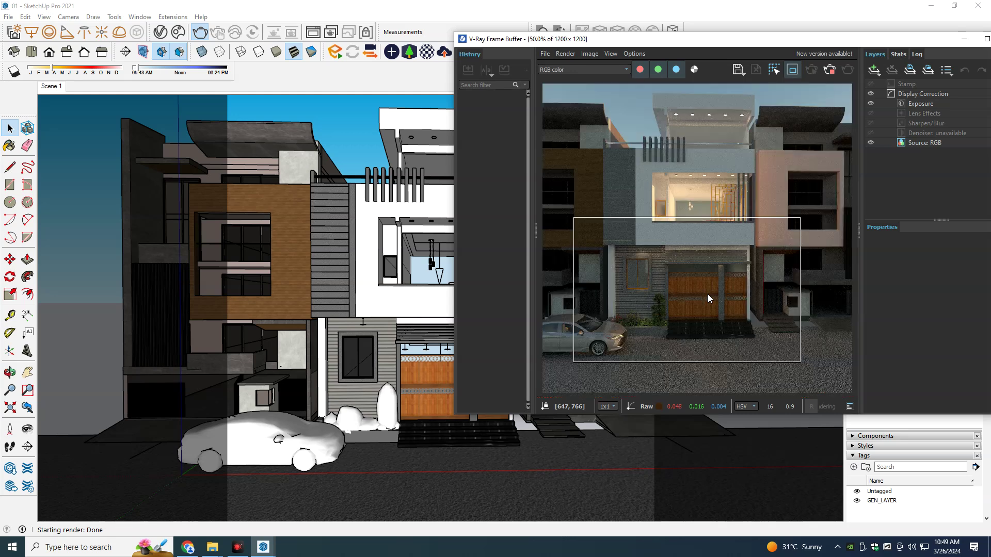
pyautogui.scroll(1, 707, 294)
pyautogui.scroll(-1, 708, 294)
pyautogui.click(829, 71)
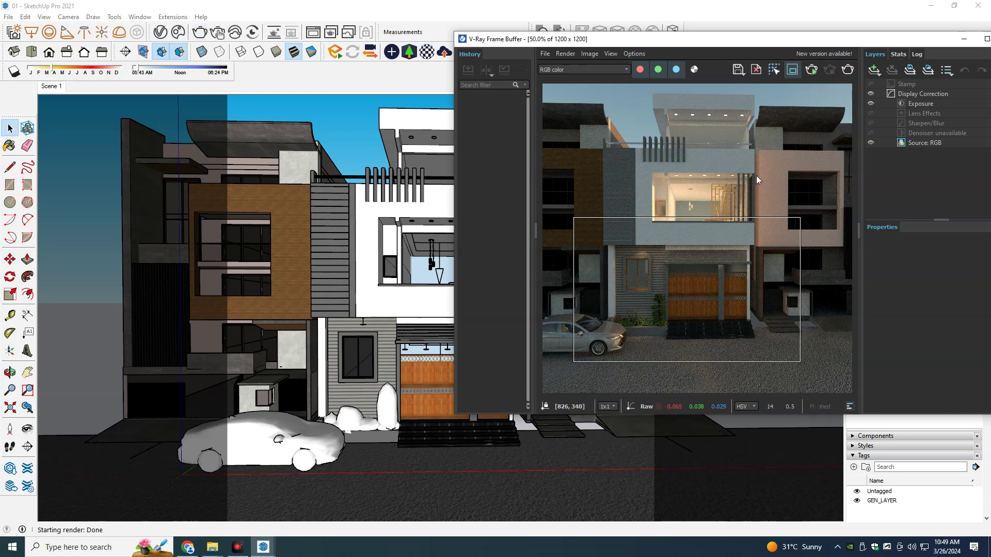
pyautogui.click(792, 69)
pyautogui.click(964, 39)
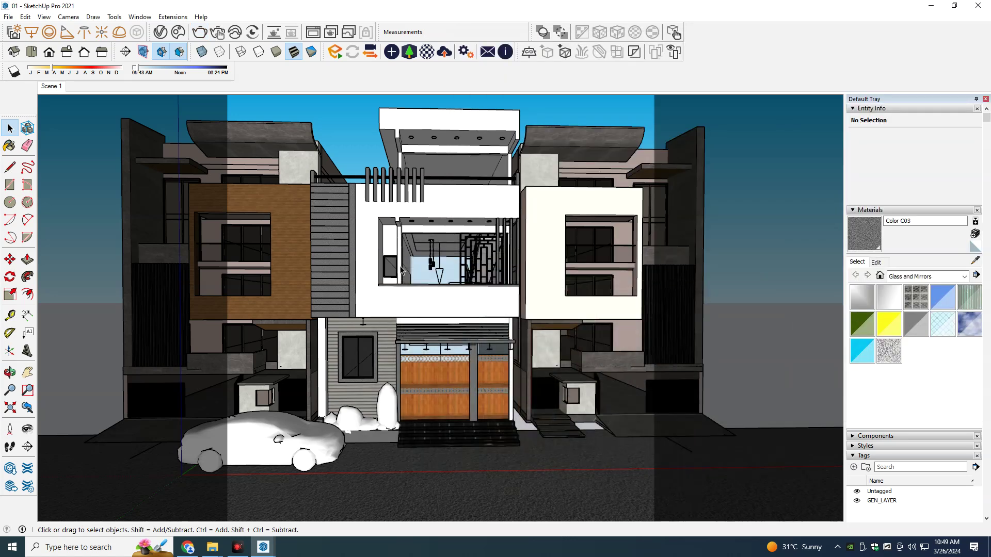
# Step: Draw a 2" circle on the white wall beside the balcony
pyautogui.scroll(2, 354, 248)
pyautogui.scroll(2, 354, 250)
pyautogui.scroll(2, 330, 365)
pyautogui.scroll(1, 361, 283)
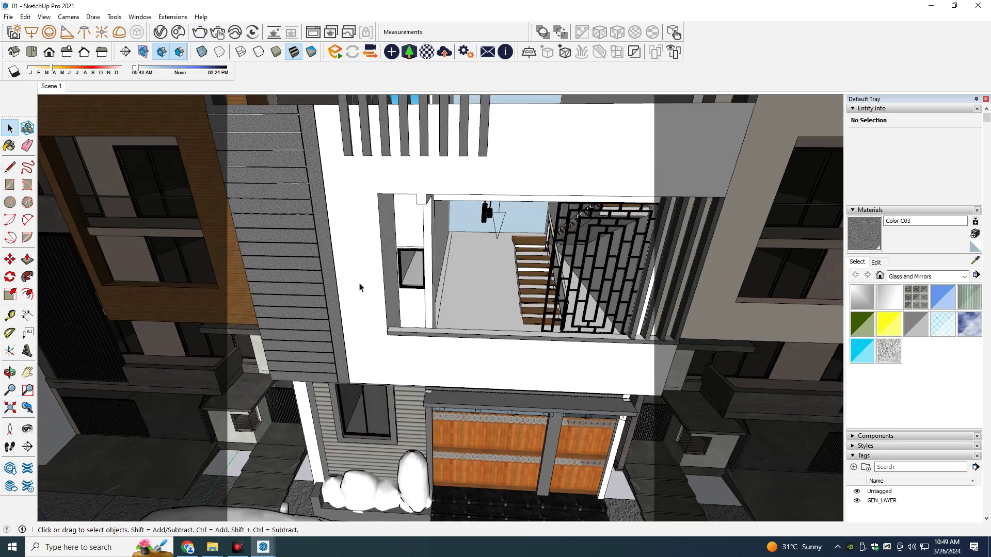
pyautogui.scroll(1, 361, 283)
pyautogui.scroll(2, 361, 266)
pyautogui.scroll(2, 357, 259)
pyautogui.press('c')
pyautogui.click(351, 229)
pyautogui.scroll(2, 356, 229)
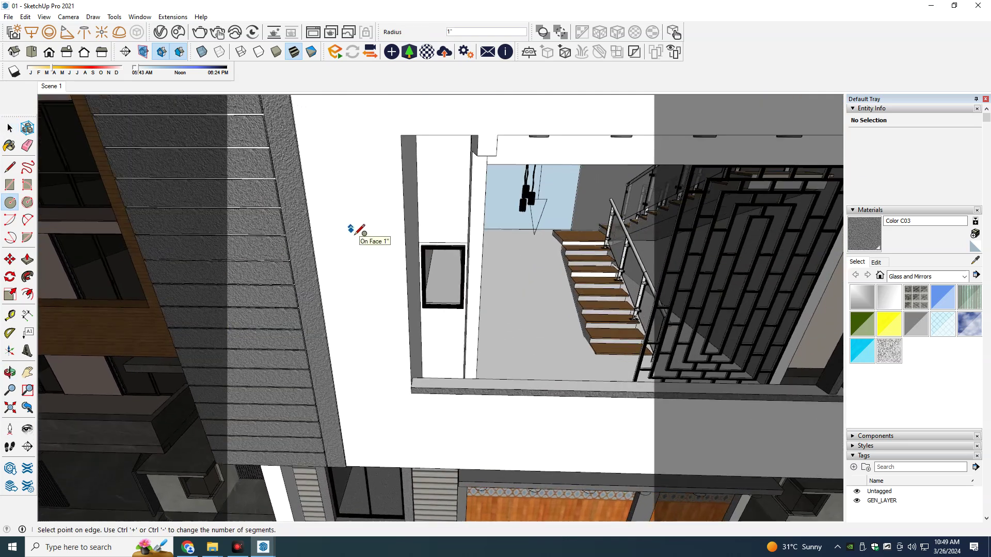
pyautogui.scroll(2, 356, 230)
pyautogui.press('Return')
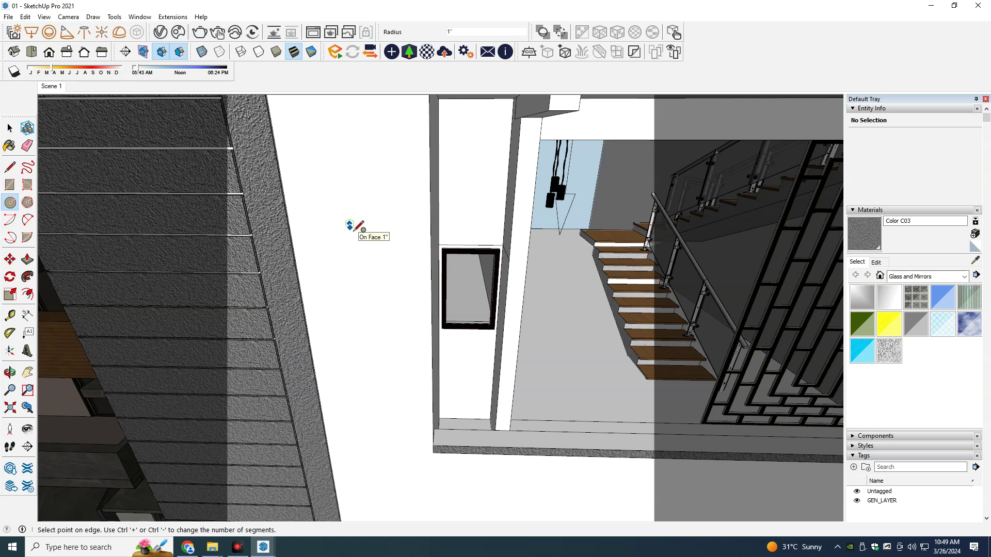
pyautogui.write('2')
pyautogui.click(349, 223)
pyautogui.scroll(1, 349, 223)
# Step: Extrude the grouped circle 1' into a cylinder jutting from the wall
pyautogui.press('space')
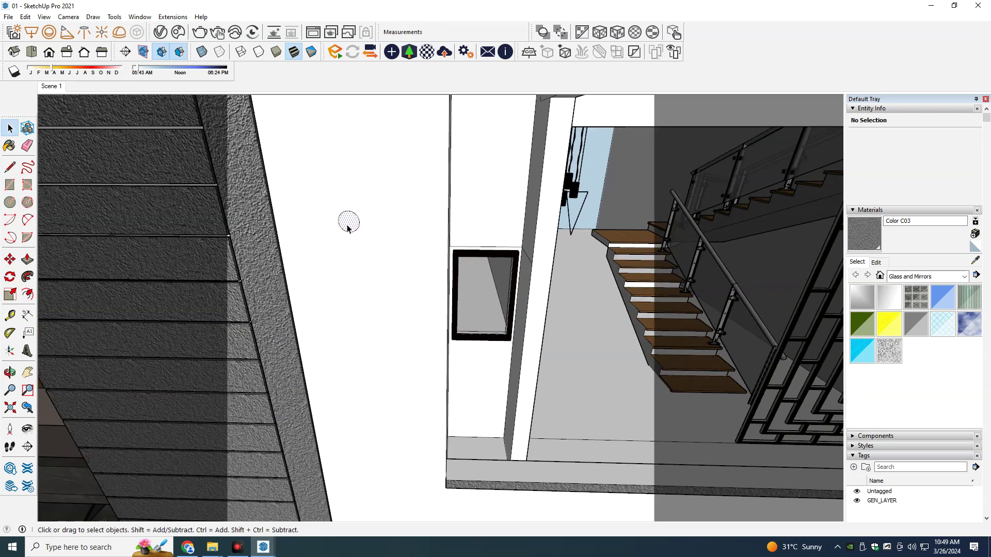
pyautogui.click(348, 228)
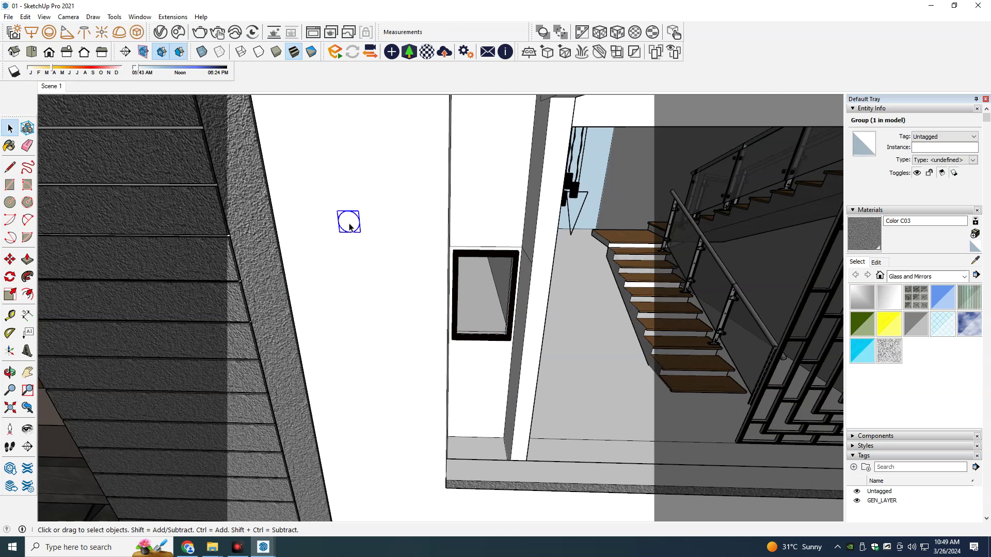
pyautogui.doubleClick(349, 226)
pyautogui.press('p')
pyautogui.moveTo(346, 229); pyautogui.dragTo(330, 267)
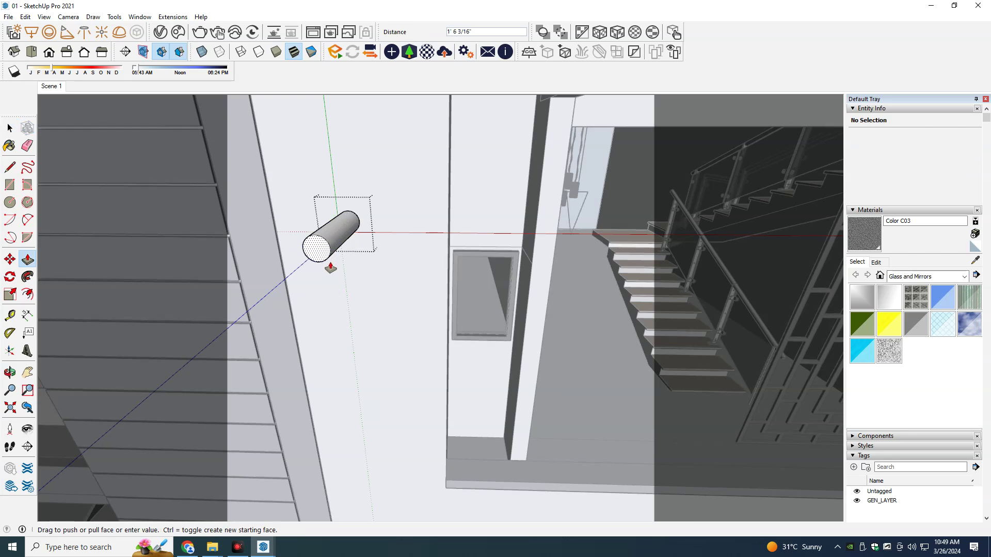
pyautogui.press('Return')
pyautogui.press('space')
# Step: Scale the cylinder group along the red axis to 0.33
pyautogui.click(328, 262)
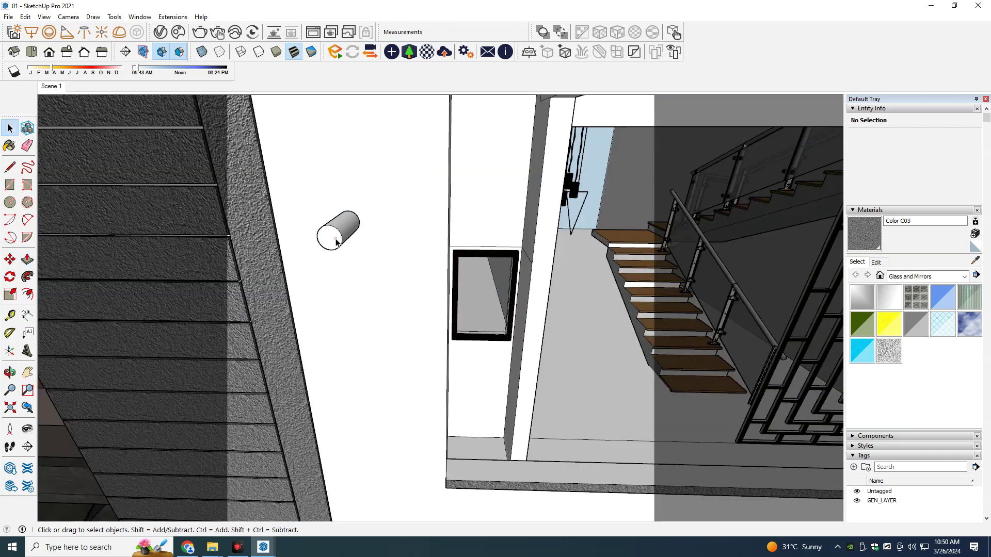
pyautogui.click(331, 238)
pyautogui.press('s')
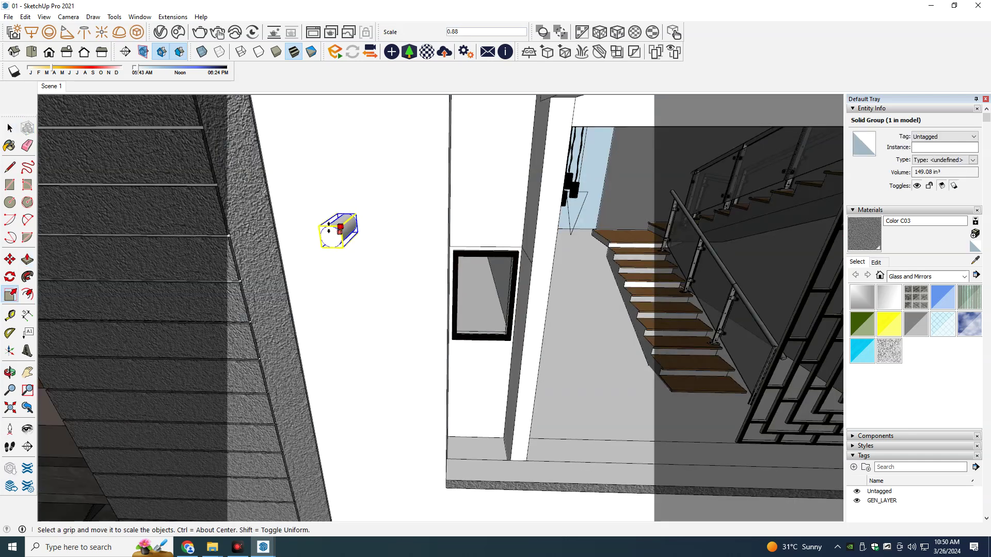
pyautogui.press('Escape')
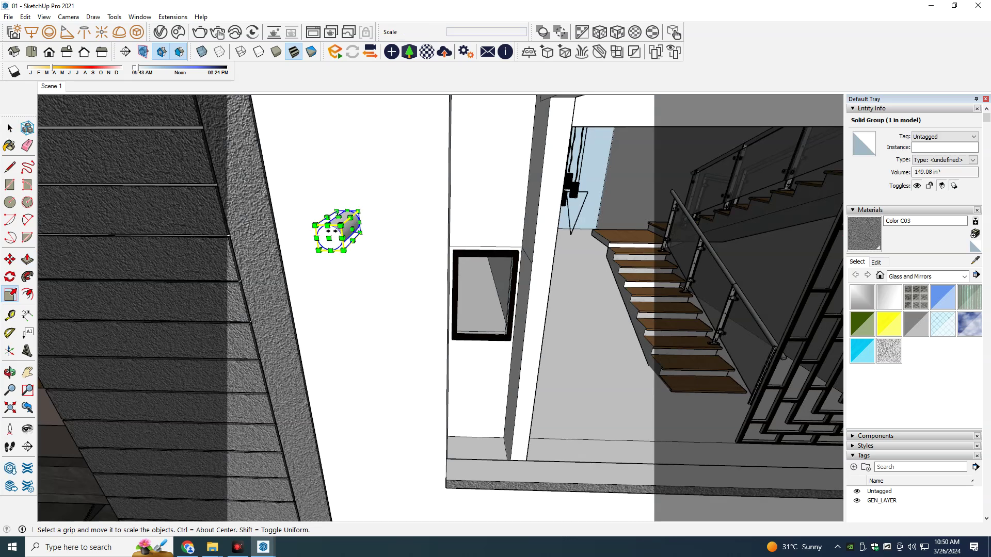
pyautogui.scroll(1, 345, 240)
pyautogui.moveTo(352, 227); pyautogui.dragTo(337, 228)
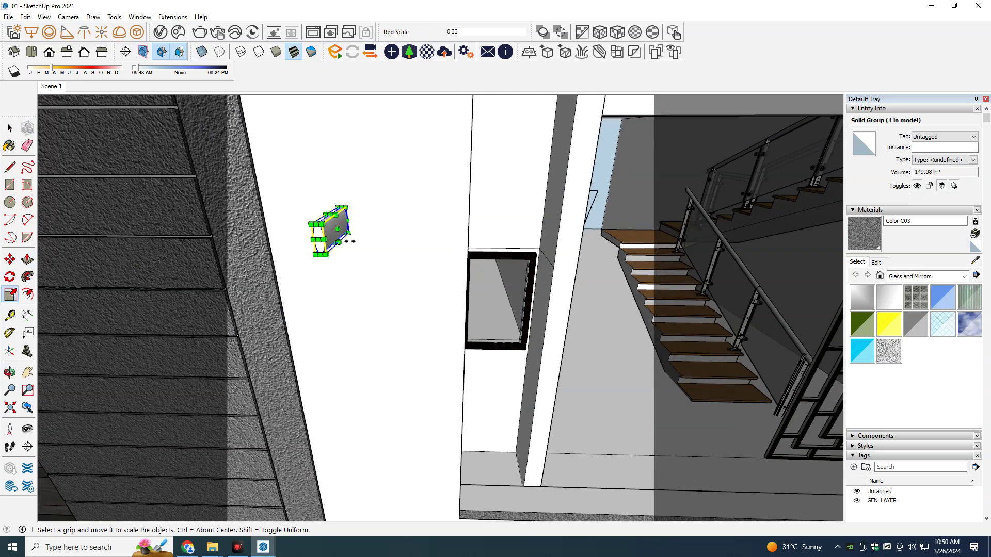
pyautogui.moveTo(336, 227); pyautogui.dragTo(283, 252, button='middle')
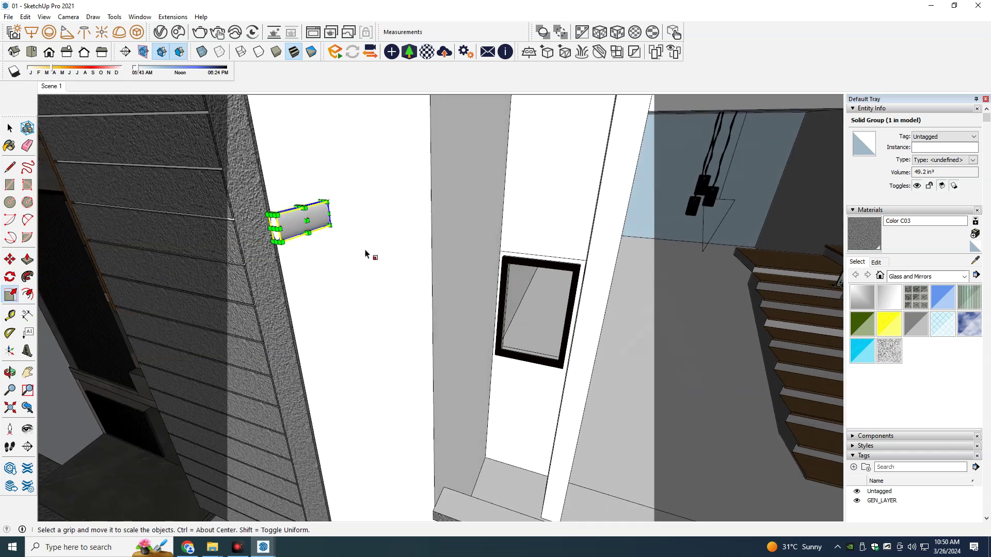
# Step: Rotate the fixture block 90° and nudge it into place
pyautogui.press('a')
pyautogui.press('q')
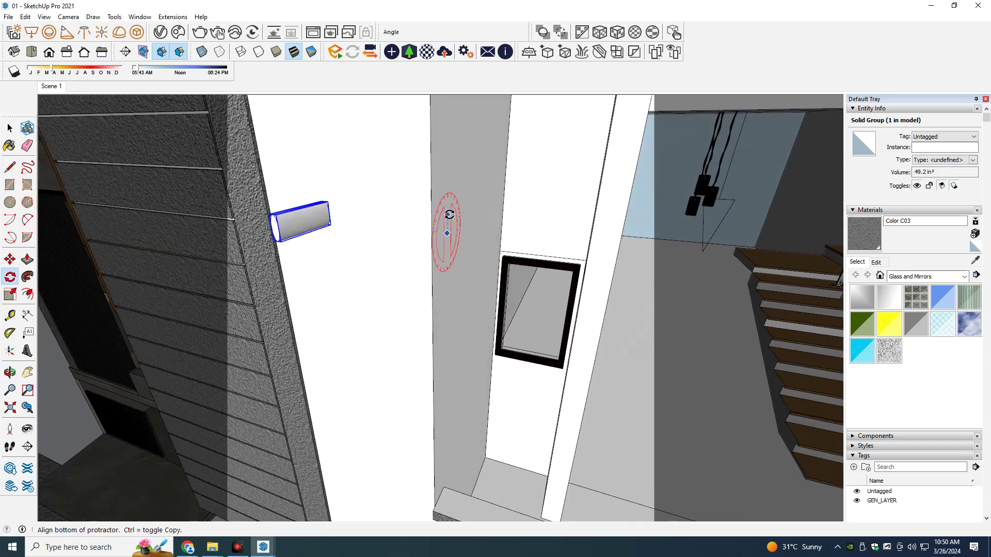
pyautogui.click(448, 214)
pyautogui.write('0')
pyautogui.press('Return')
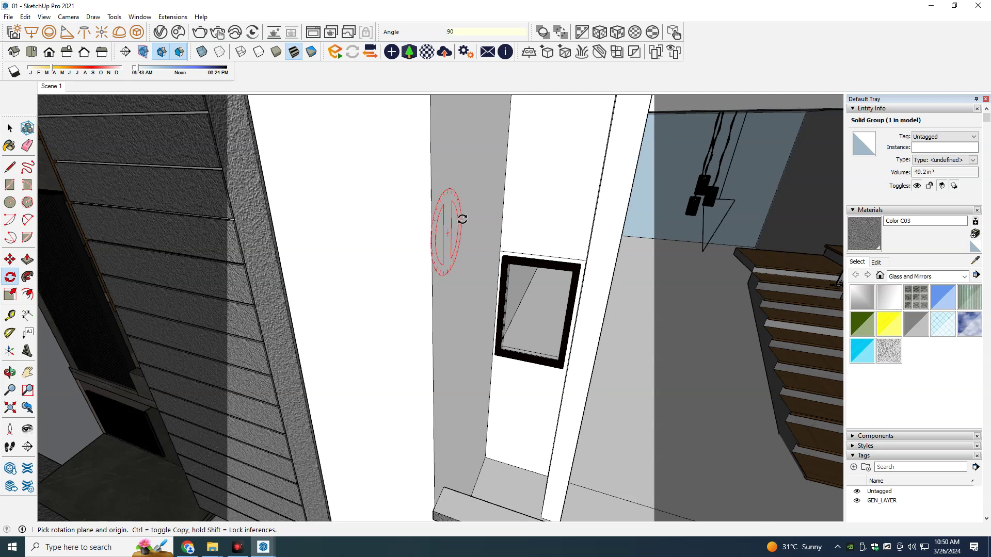
pyautogui.press('m')
pyautogui.click(473, 202)
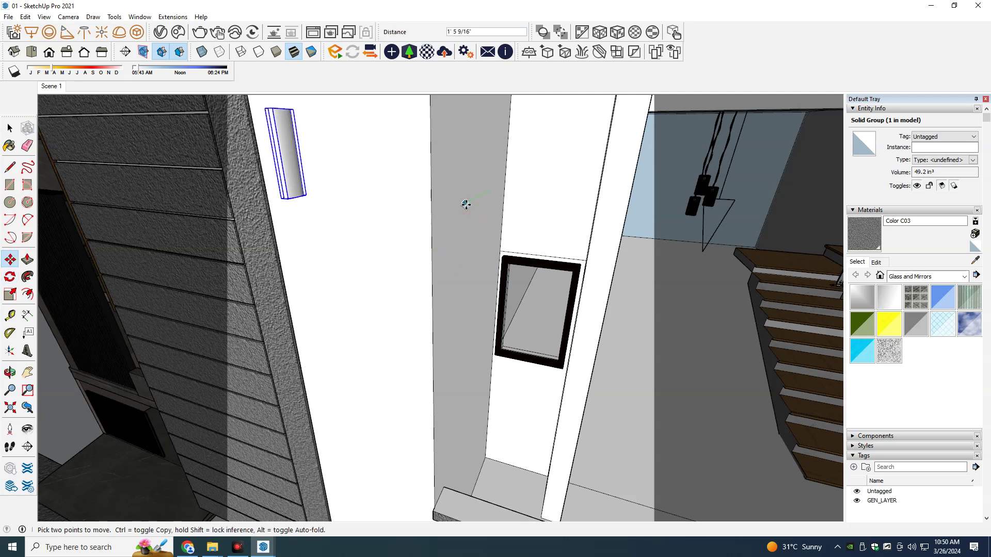
pyautogui.click(471, 202)
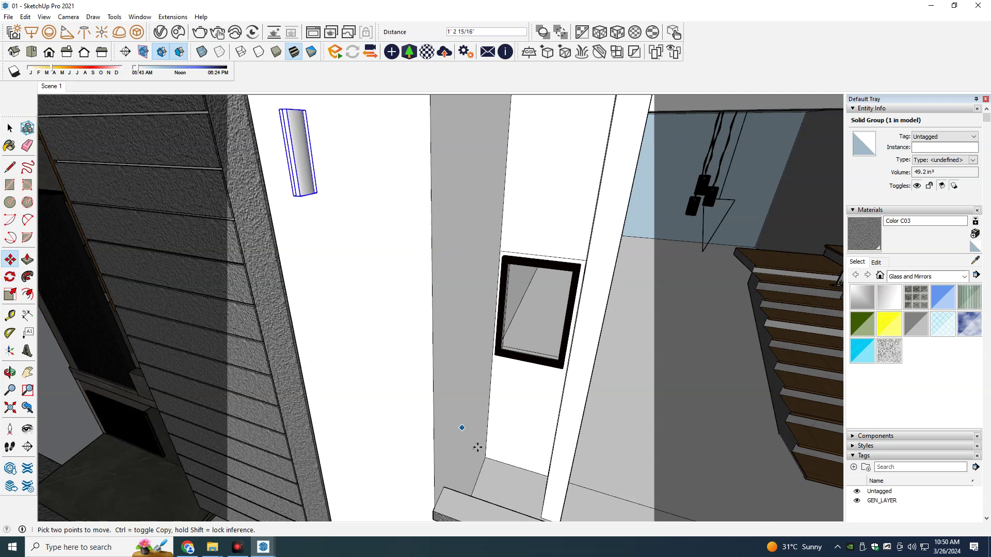
# Step: Rotate the block another 90° about its floor corner so it stands upright, and move it toward the wall
pyautogui.press('q')
pyautogui.click(491, 468)
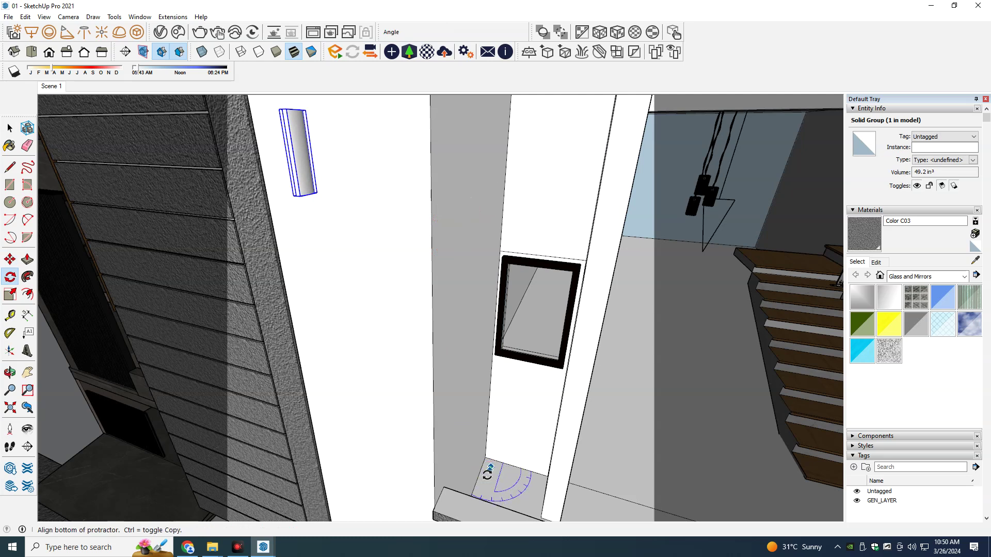
pyautogui.write('90')
pyautogui.press('Return')
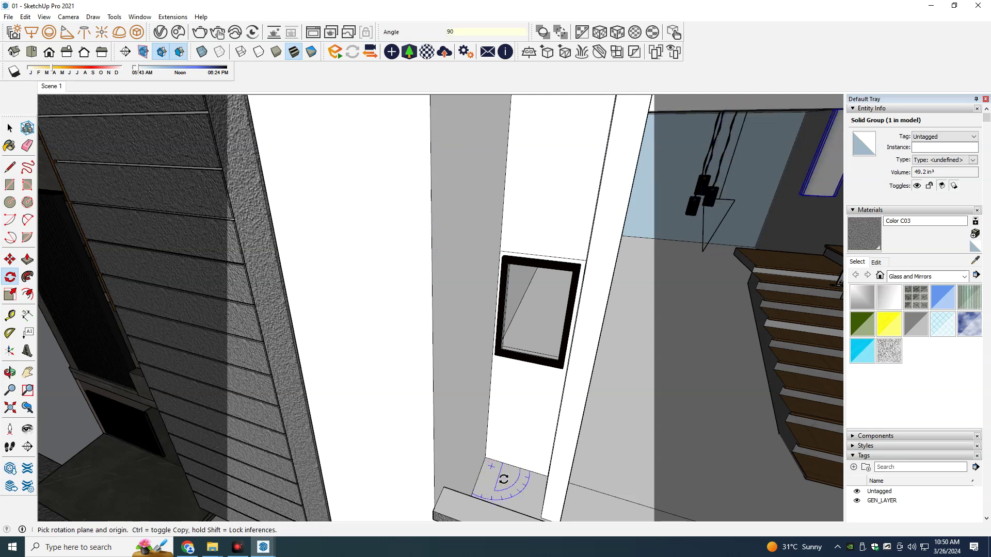
pyautogui.press('m')
pyautogui.click(507, 487)
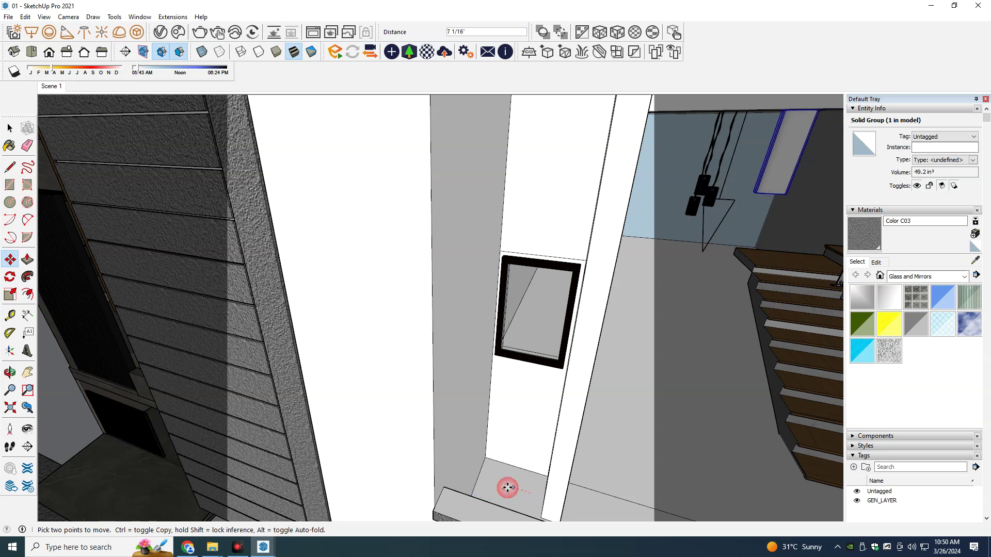
pyautogui.click(498, 485)
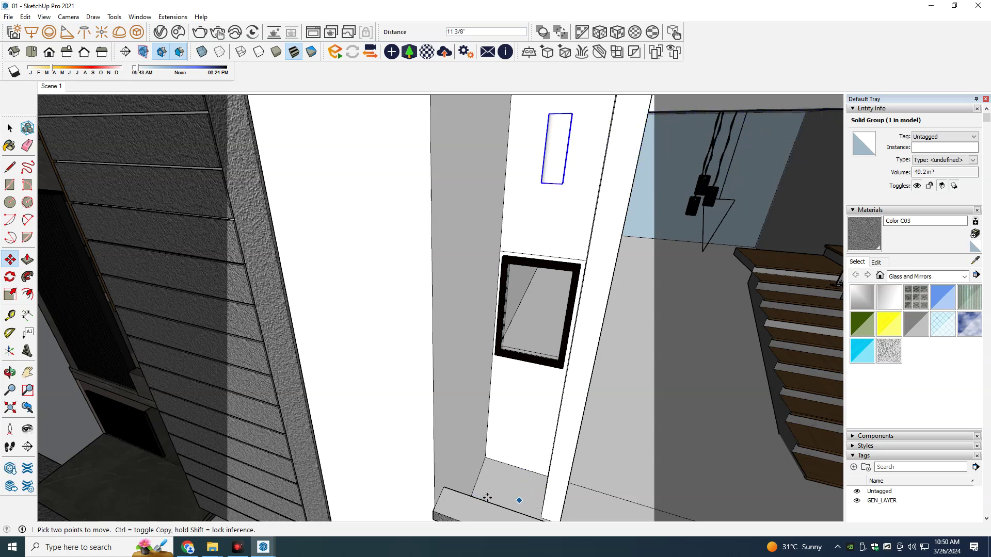
pyautogui.click(469, 458)
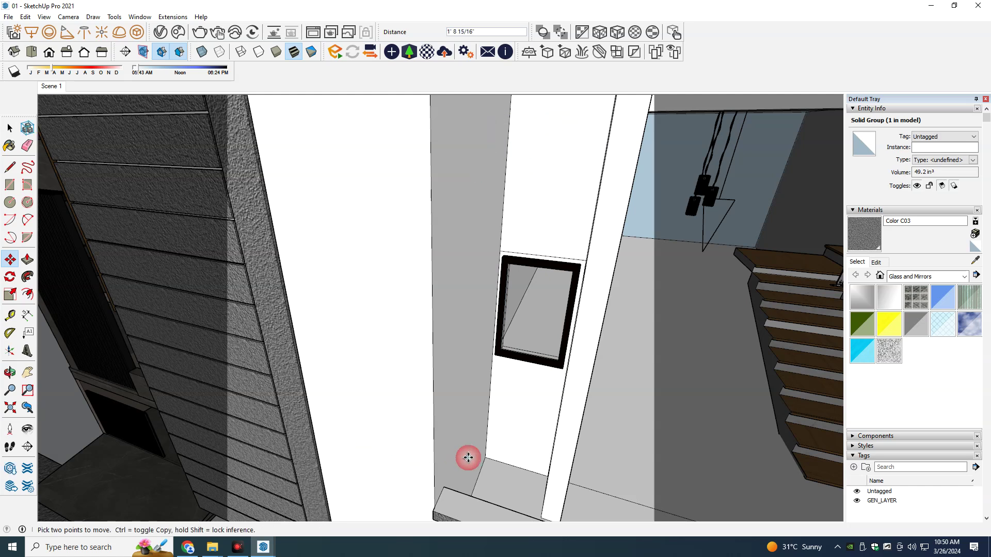
# Step: Move the upright block onto the white facade wall with a 2-inch offset
pyautogui.click(498, 461)
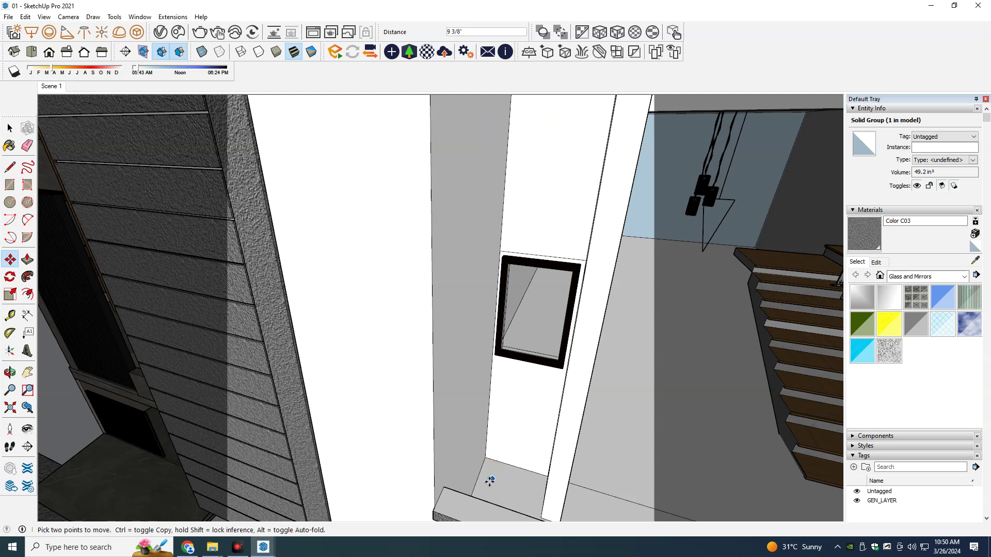
pyautogui.click(486, 488)
pyautogui.click(487, 489)
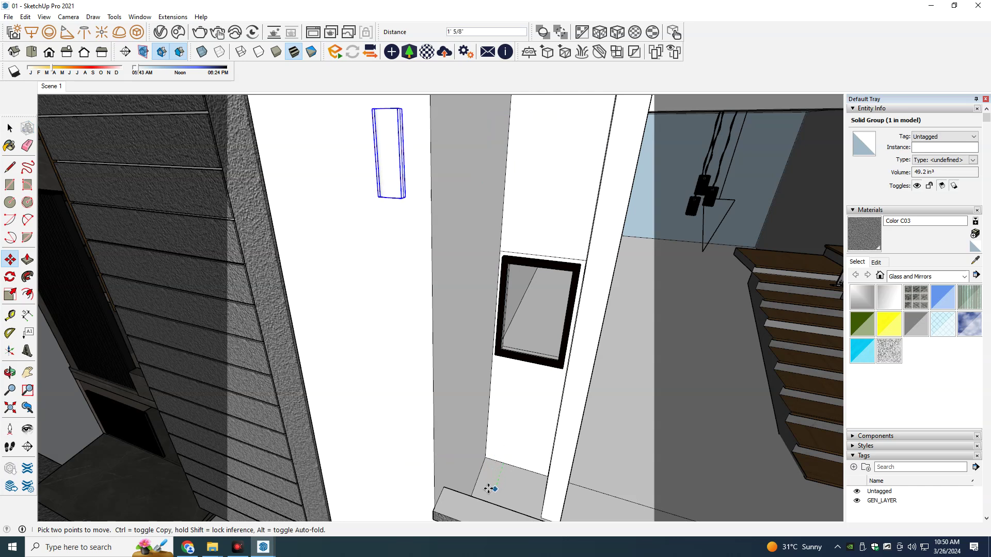
pyautogui.click(489, 487)
pyautogui.click(394, 431)
pyautogui.moveTo(387, 356)
pyautogui.mouseDown(button='middle')
pyautogui.moveTo(370, 350)
pyautogui.moveTo(372, 339)
pyautogui.moveTo(478, 339)
pyautogui.moveTo(294, 272)
pyautogui.moveTo(476, 303)
pyautogui.mouseUp(button='middle')
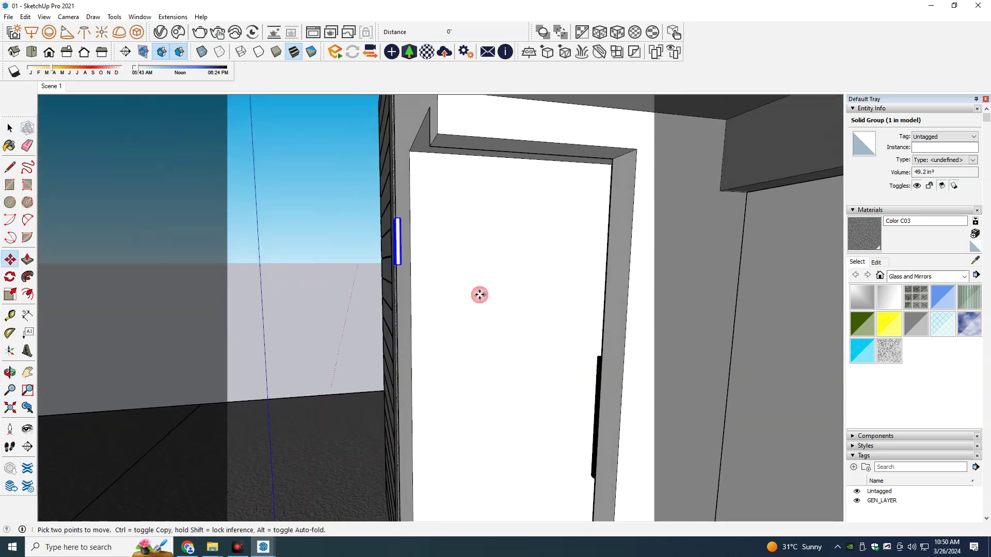
pyautogui.write('2')
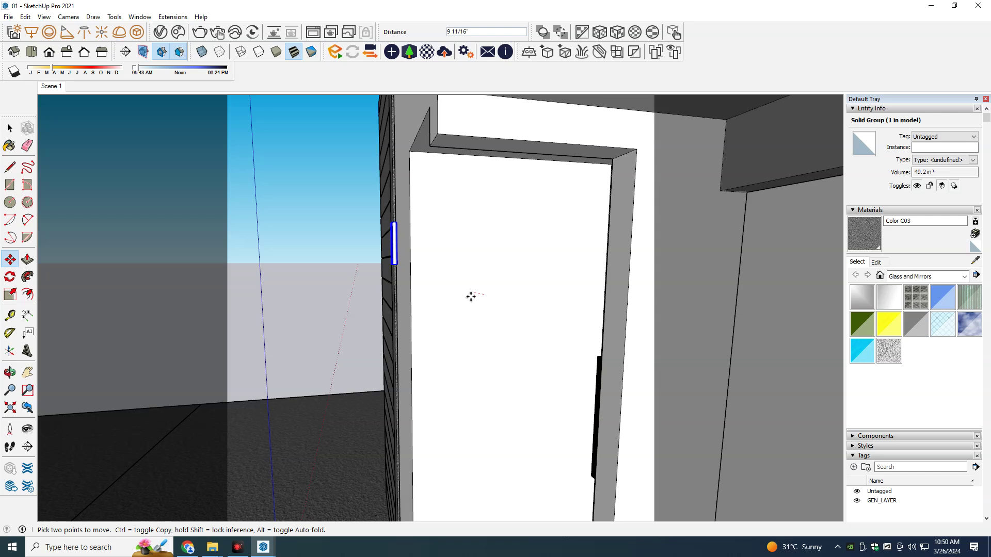
pyautogui.press('Return')
# Step: Scale the fixture block up from a corner grip to make it taller
pyautogui.moveTo(456, 296)
pyautogui.mouseDown(button='middle')
pyautogui.moveTo(498, 334)
pyautogui.moveTo(611, 314)
pyautogui.moveTo(503, 351)
pyautogui.moveTo(649, 322)
pyautogui.mouseUp(button='middle')
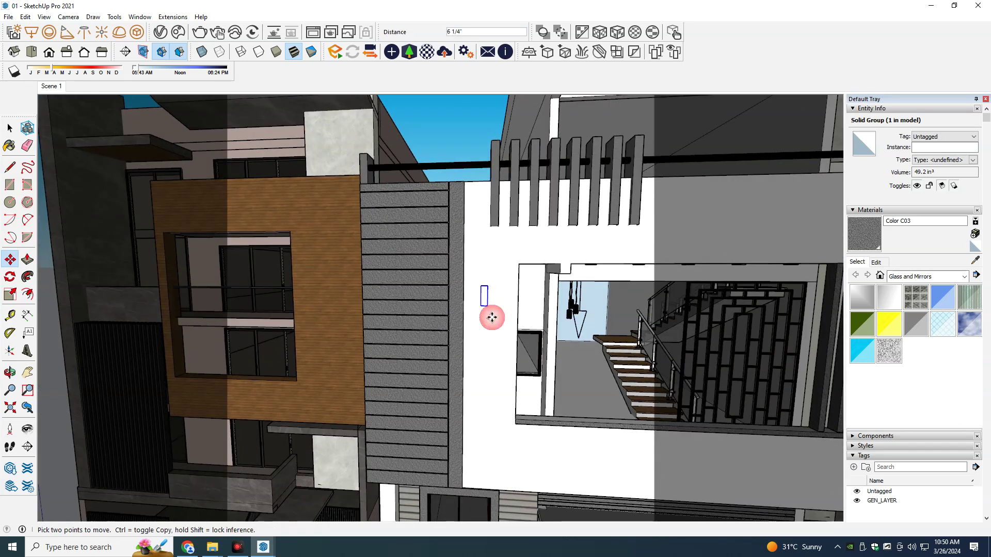
pyautogui.scroll(1, 490, 317)
pyautogui.moveTo(492, 312); pyautogui.dragTo(495, 279, button='middle')
pyautogui.press('s')
pyautogui.moveTo(487, 275)
pyautogui.mouseDown()
pyautogui.moveTo(507, 243)
pyautogui.moveTo(522, 295)
pyautogui.mouseUp()
pyautogui.moveTo(522, 295)
pyautogui.mouseDown(button='middle')
pyautogui.moveTo(420, 304)
pyautogui.moveTo(379, 329)
pyautogui.moveTo(443, 325)
pyautogui.moveTo(454, 260)
pyautogui.mouseUp(button='middle')
# Step: Paint the fixture block with the black Color A01 material
pyautogui.press('b')
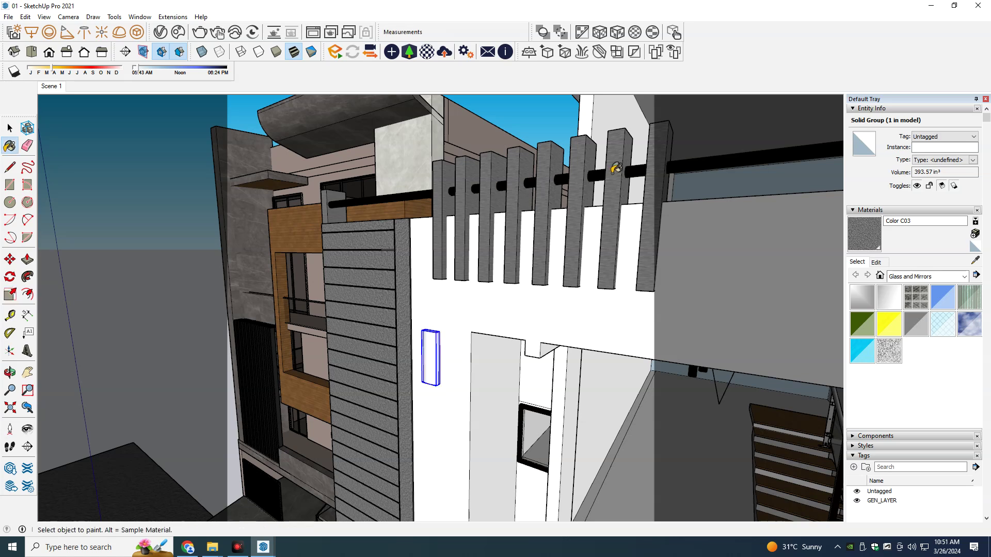
pyautogui.keyDown('alt'); pyautogui.click(601, 173); pyautogui.keyUp('alt')
pyautogui.click(430, 351)
pyautogui.moveTo(431, 357)
pyautogui.mouseDown(button='middle')
pyautogui.moveTo(436, 372)
pyautogui.moveTo(449, 227)
pyautogui.moveTo(409, 187)
pyautogui.moveTo(247, 203)
pyautogui.moveTo(579, 240)
pyautogui.moveTo(497, 299)
pyautogui.moveTo(526, 224)
pyautogui.moveTo(522, 231)
pyautogui.mouseUp(button='middle')
# Step: Move the black panel 2 inches into its final spot on the facade
pyautogui.press('m')
pyautogui.click(513, 239)
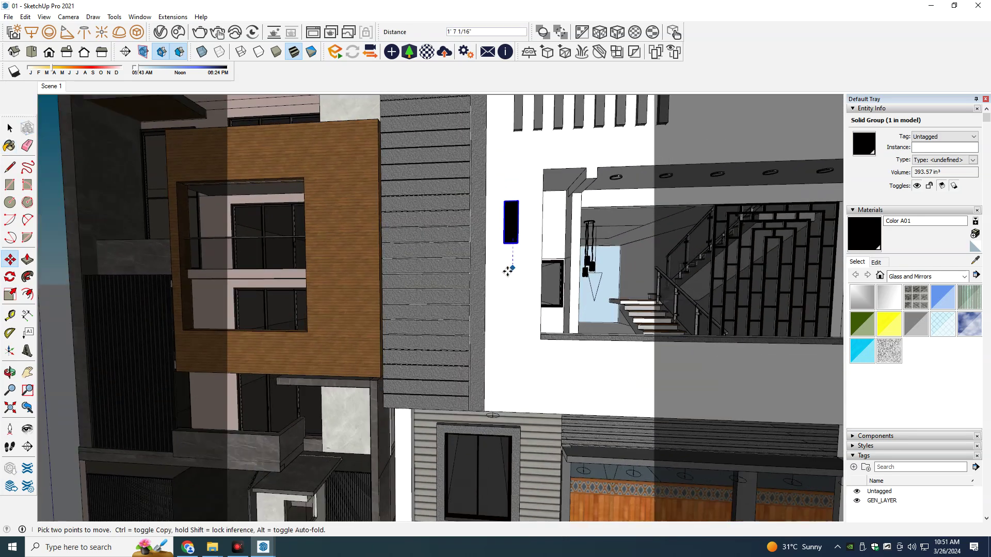
pyautogui.write('2')
pyautogui.press('Return')
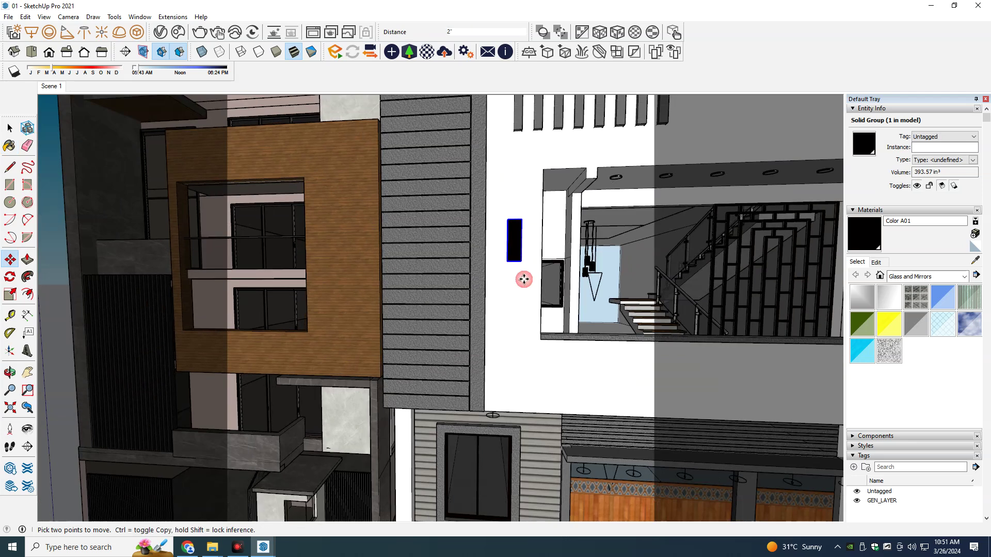
pyautogui.press('space')
pyautogui.scroll(2, 524, 280)
pyautogui.scroll(3, 515, 215)
pyautogui.moveTo(516, 215)
pyautogui.mouseDown(button='middle')
pyautogui.moveTo(462, 336)
pyautogui.moveTo(472, 289)
pyautogui.moveTo(309, 268)
pyautogui.mouseUp(button='middle')
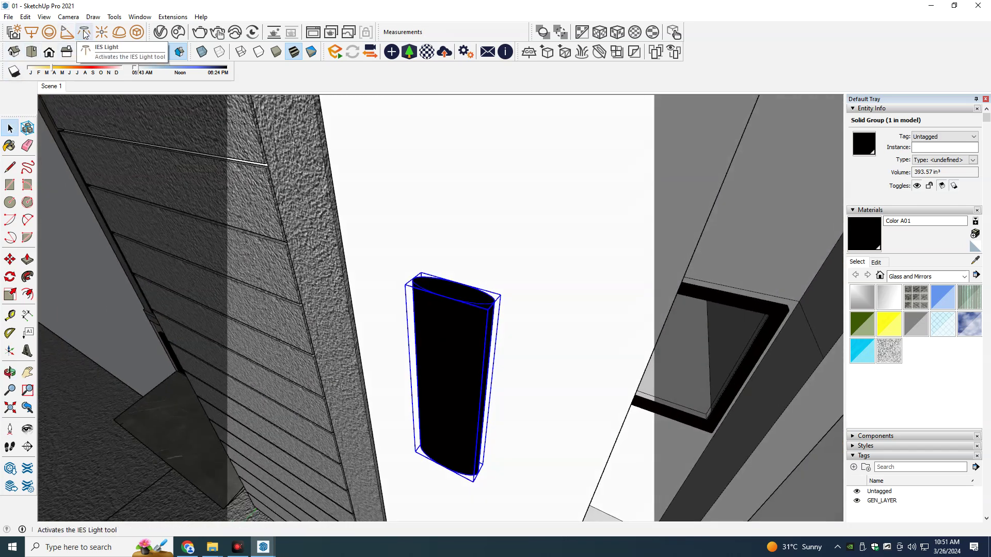
pyautogui.click(66, 32)
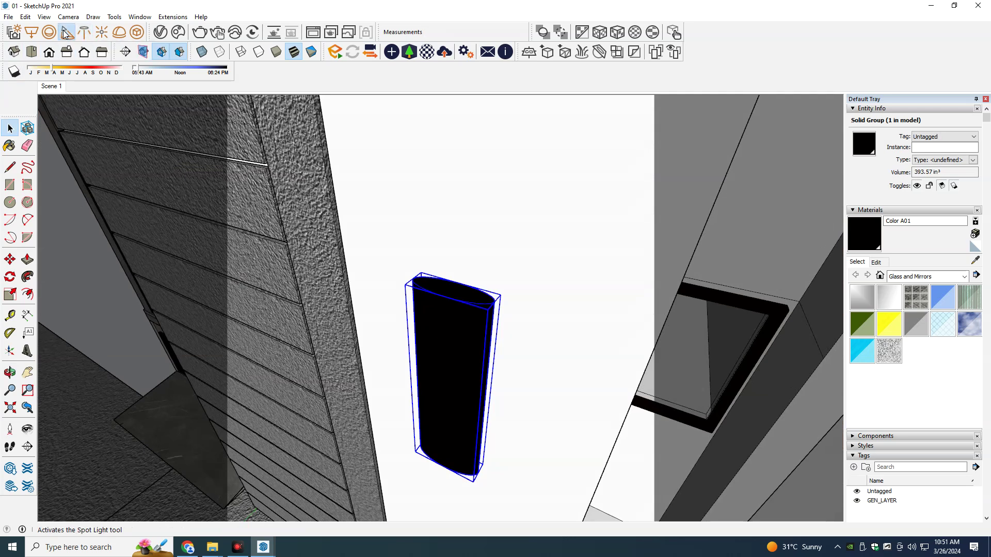
# Step: Place a V-Ray spot light on top of the black panel and raise it slightly
pyautogui.scroll(2, 402, 258)
pyautogui.click(476, 305)
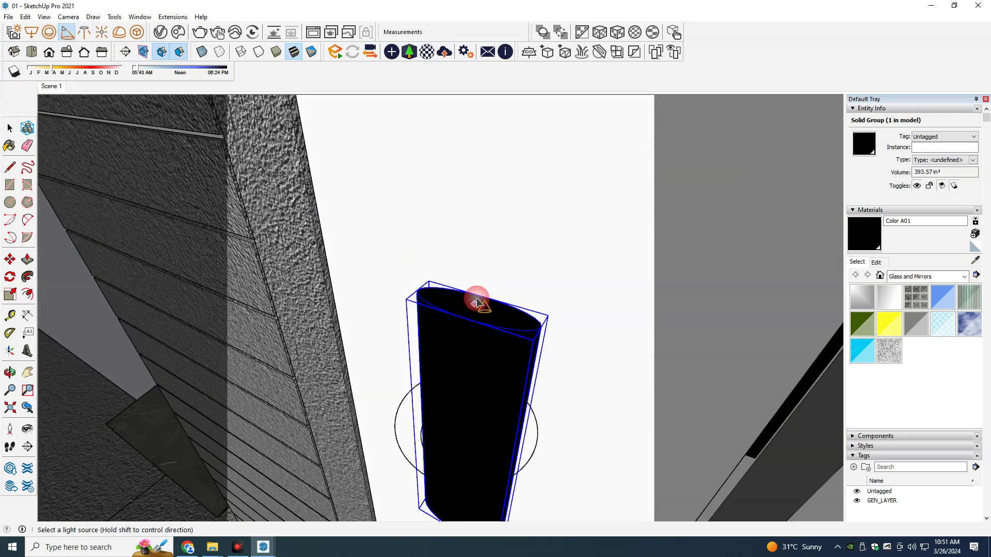
pyautogui.scroll(-3, 496, 377)
pyautogui.press('space')
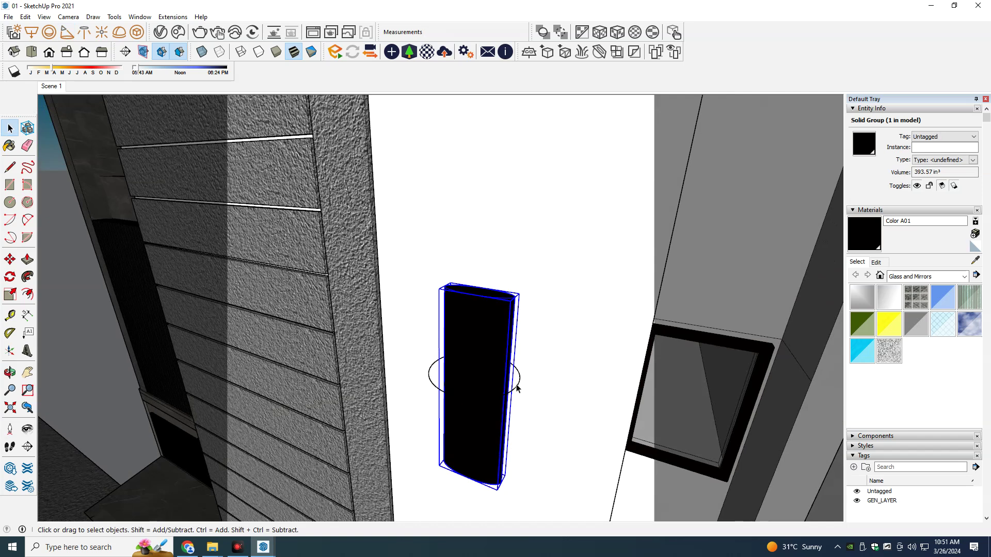
pyautogui.press('m')
pyautogui.click(544, 383)
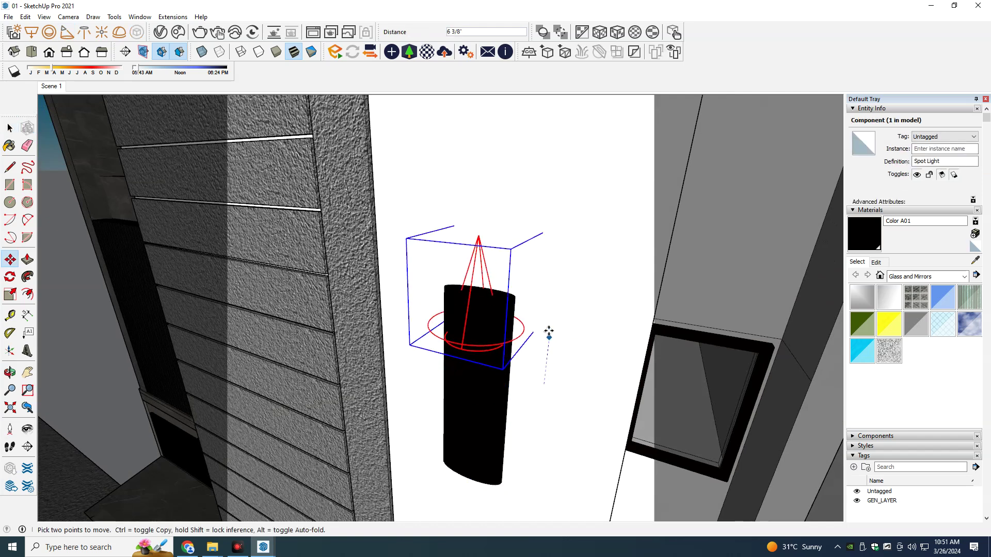
pyautogui.click(549, 328)
pyautogui.press('space')
# Step: Flip the spot light along Component's Blue to shine upward, lift it 4 inches, and return to Scene 1
pyautogui.rightClick(479, 224)
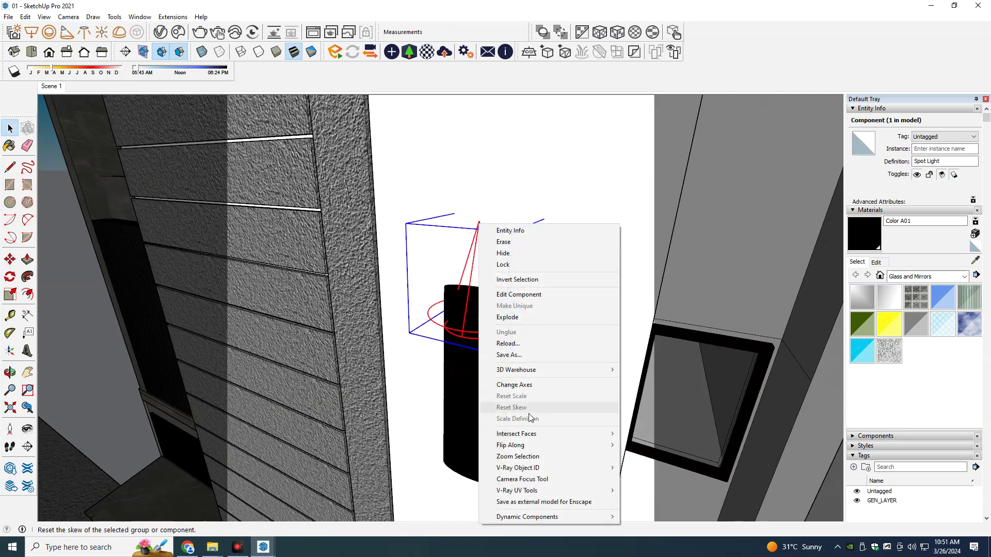
pyautogui.click(671, 468)
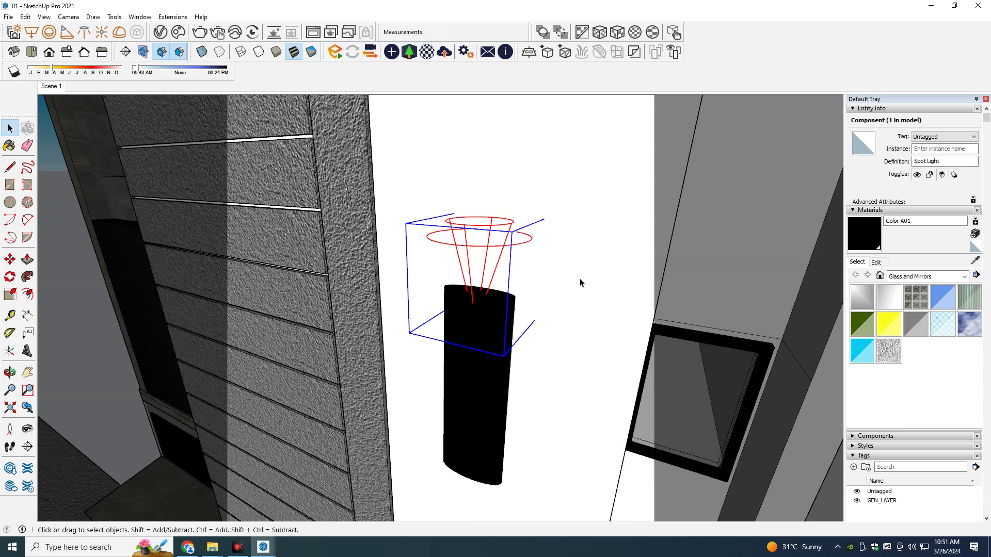
pyautogui.press('m')
pyautogui.click(577, 295)
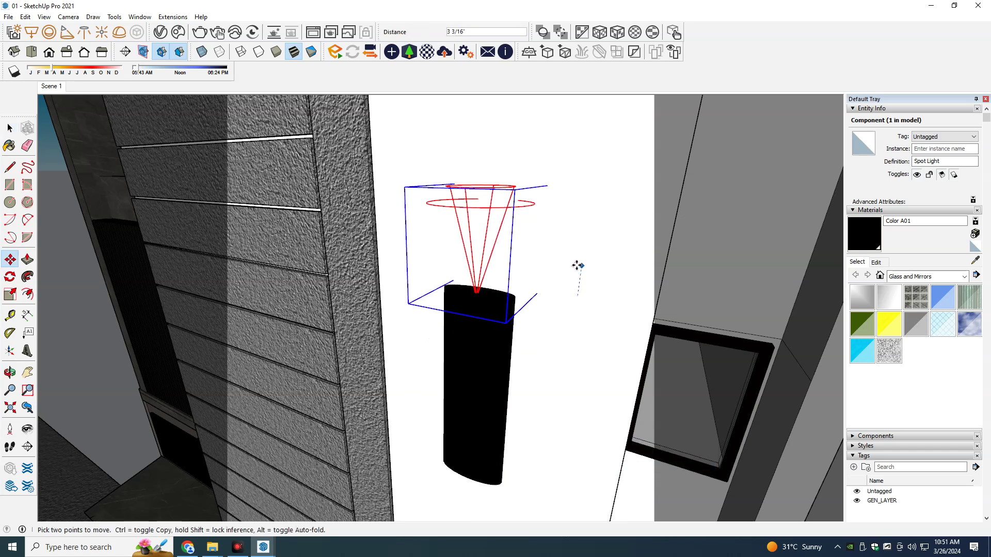
pyautogui.write('4')
pyautogui.click(579, 259)
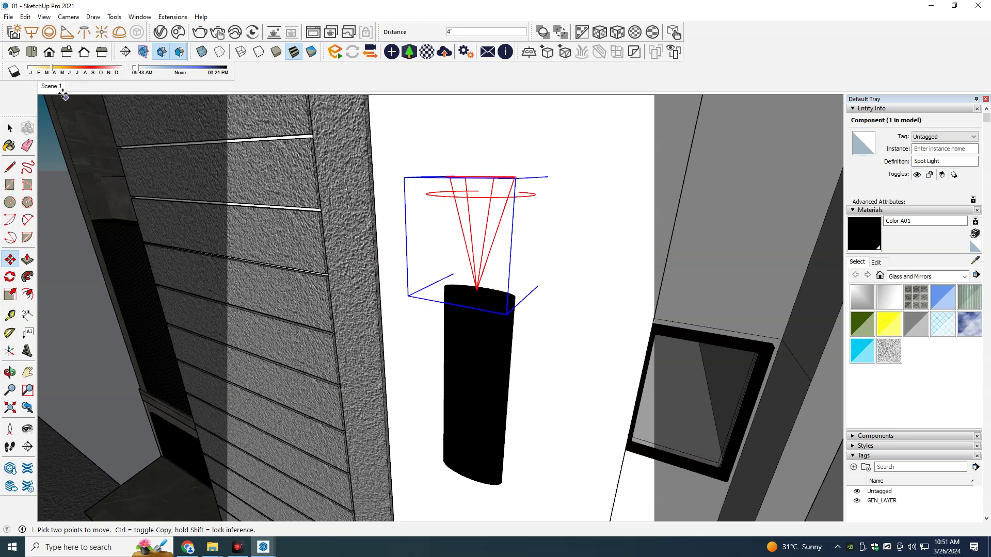
pyautogui.press('space')
pyautogui.click(63, 91)
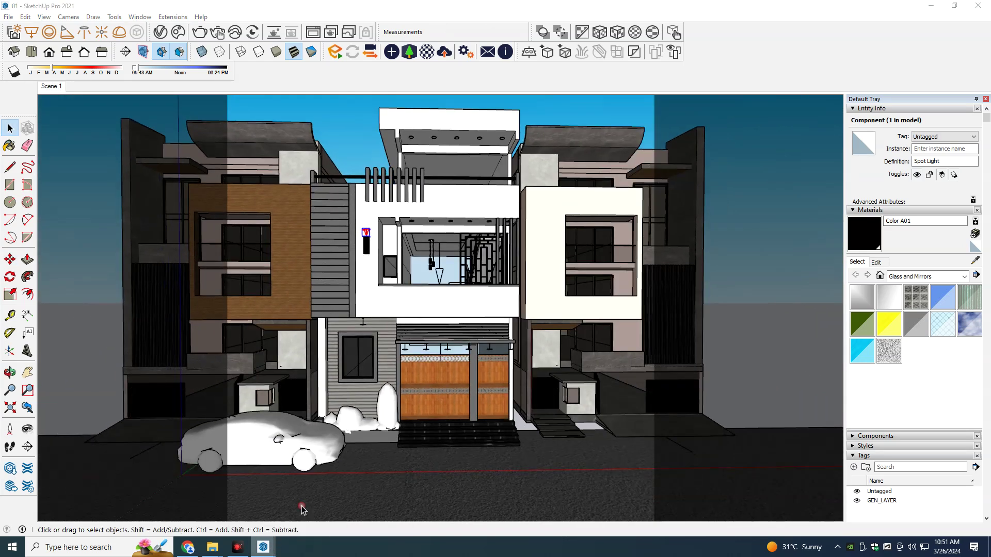
# Step: Render a region box over the facade centre in the Frame Buffer, stop it, and open the Asset Editor
pyautogui.moveTo(238, 547)
pyautogui.click(281, 499)
pyautogui.click(793, 70)
pyautogui.moveTo(593, 116); pyautogui.dragTo(704, 305)
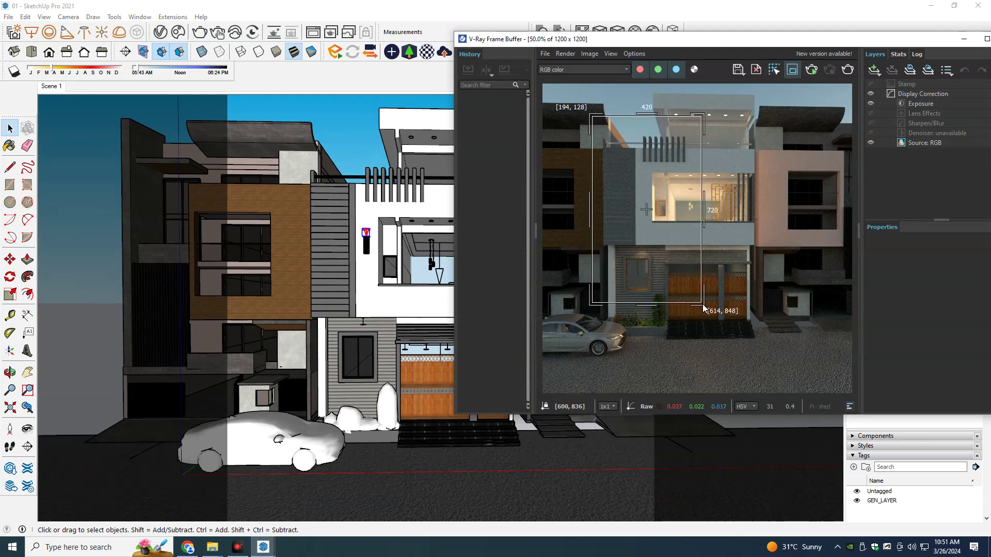
pyautogui.click(847, 73)
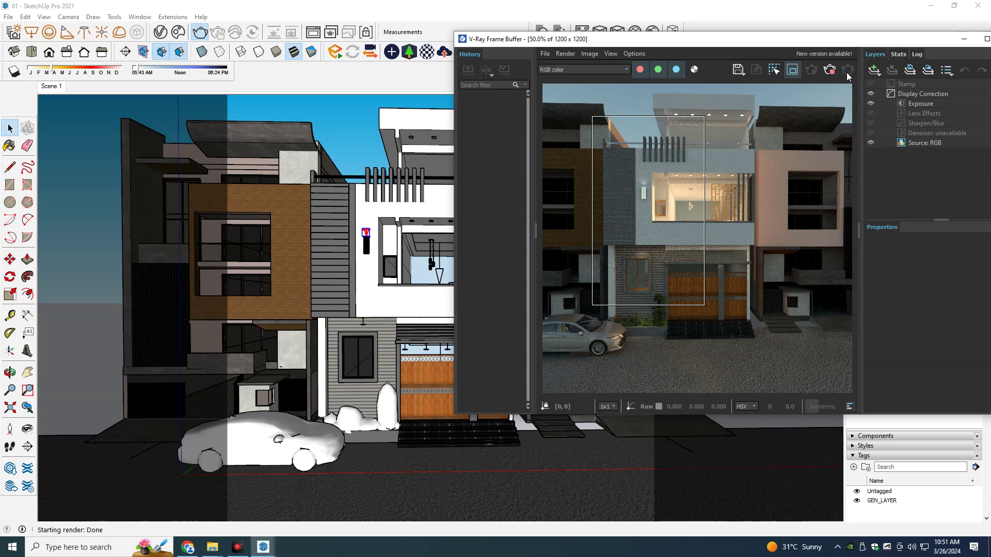
pyautogui.click(837, 75)
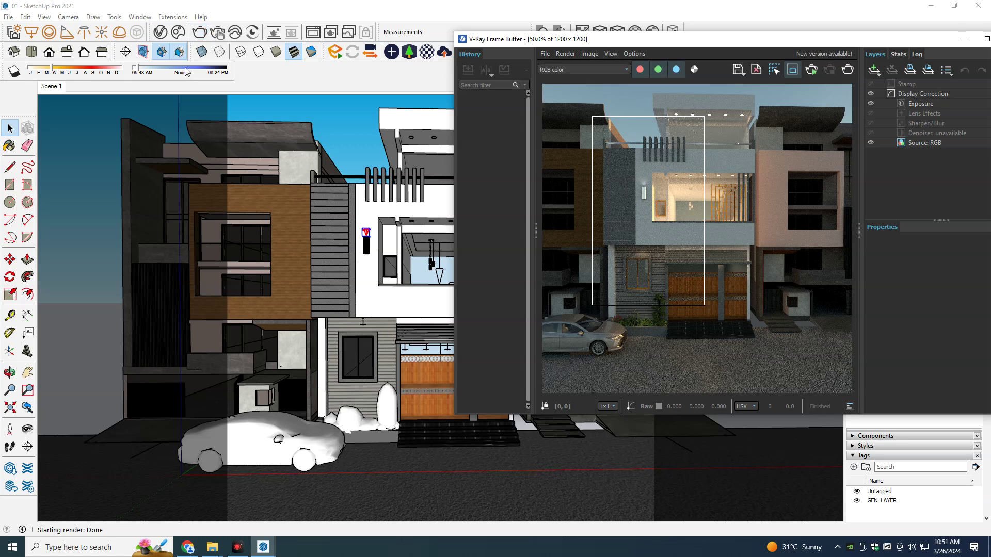
pyautogui.click(160, 33)
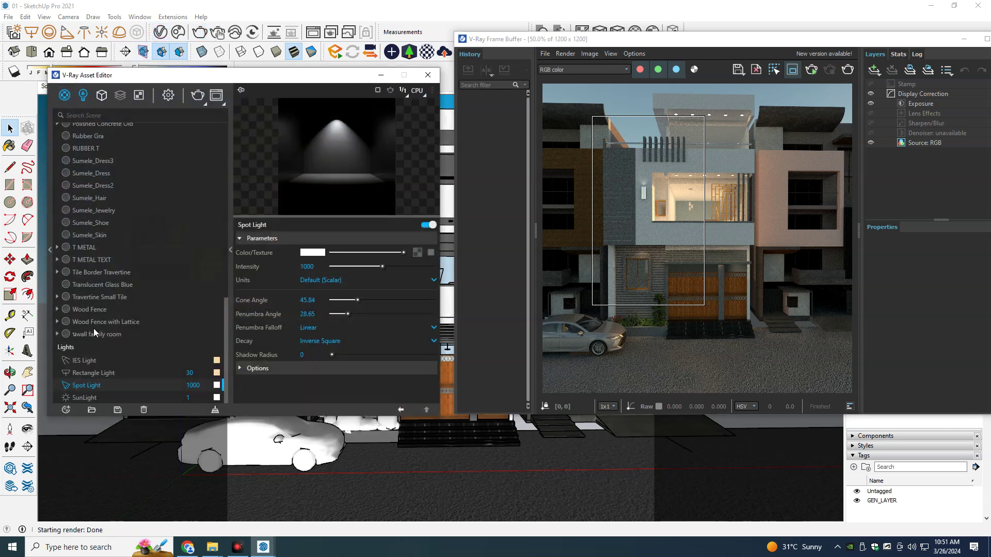
# Step: Give the spot light a warm peach colour and intensity 10000, re-render, then hide the frame buffer
pyautogui.click(84, 96)
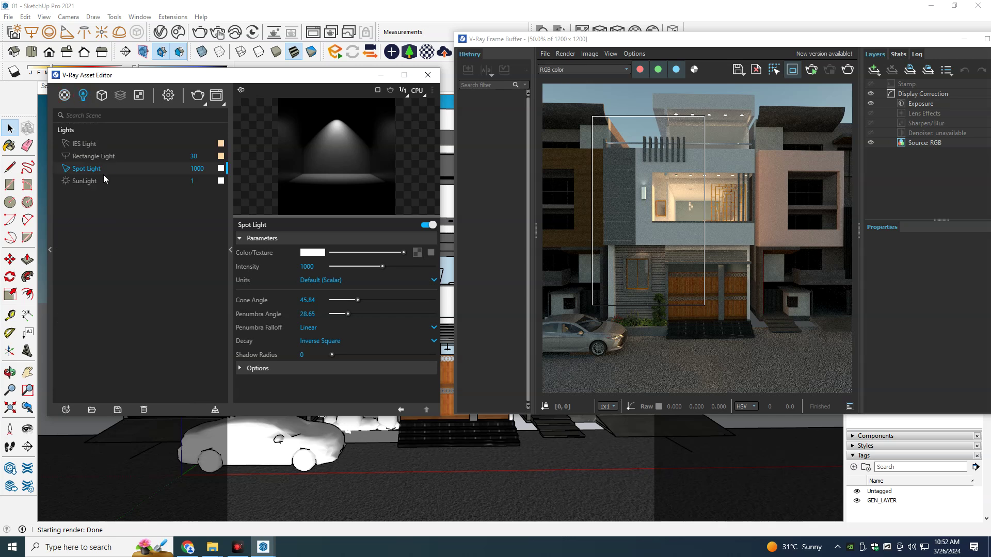
pyautogui.moveTo(222, 175); pyautogui.dragTo(220, 169)
pyautogui.doubleClick(211, 168)
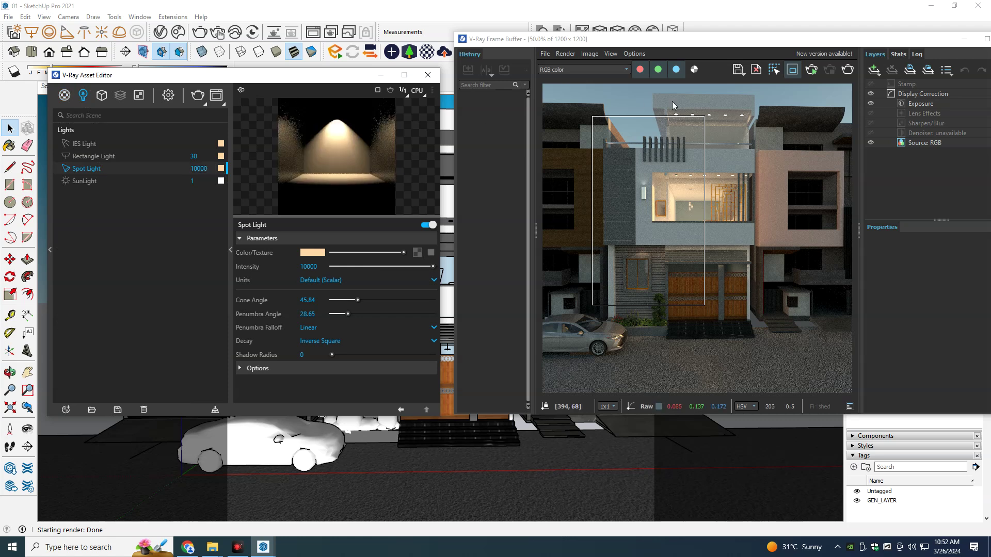
pyautogui.click(851, 74)
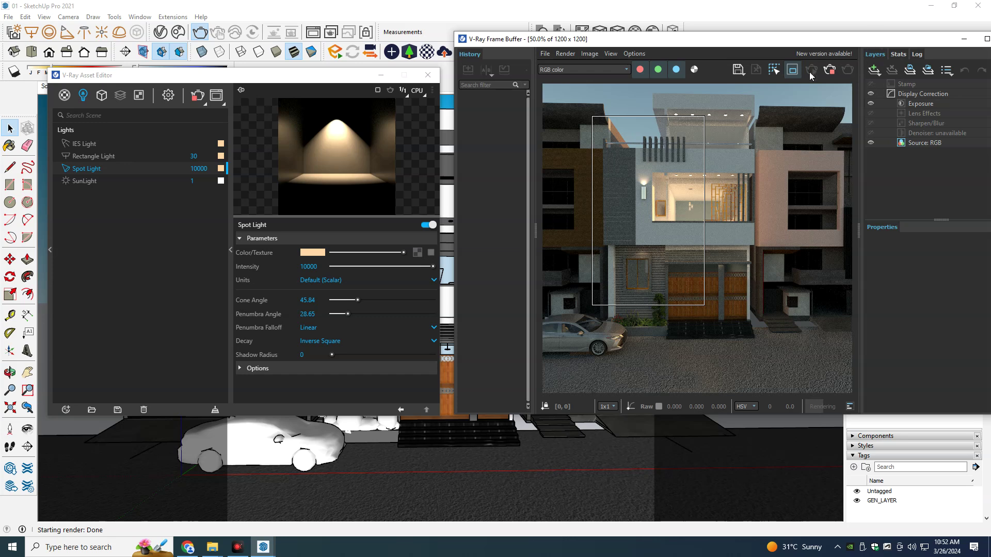
pyautogui.click(829, 74)
pyautogui.click(955, 41)
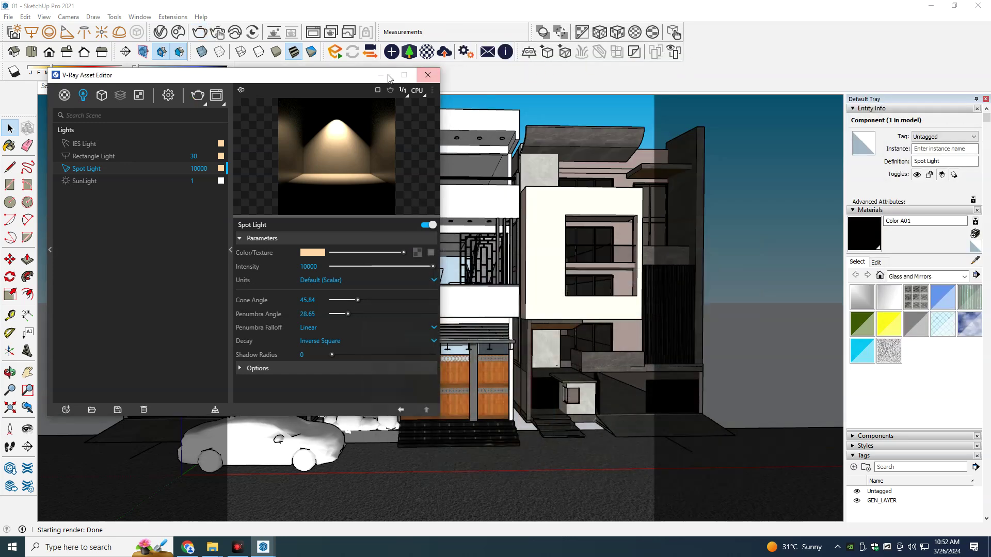
# Step: Copy the spot light down to just below the black wall fixture
pyautogui.click(380, 79)
pyautogui.scroll(2, 371, 254)
pyautogui.scroll(2, 371, 255)
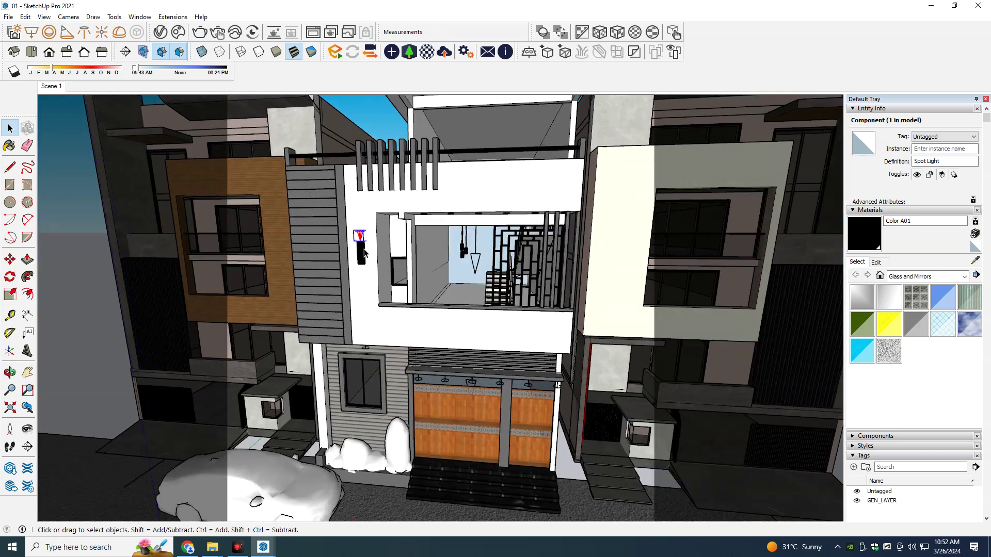
pyautogui.scroll(2, 370, 255)
pyautogui.scroll(3, 371, 254)
pyautogui.scroll(2, 371, 255)
pyautogui.moveTo(371, 255); pyautogui.dragTo(375, 234, button='middle')
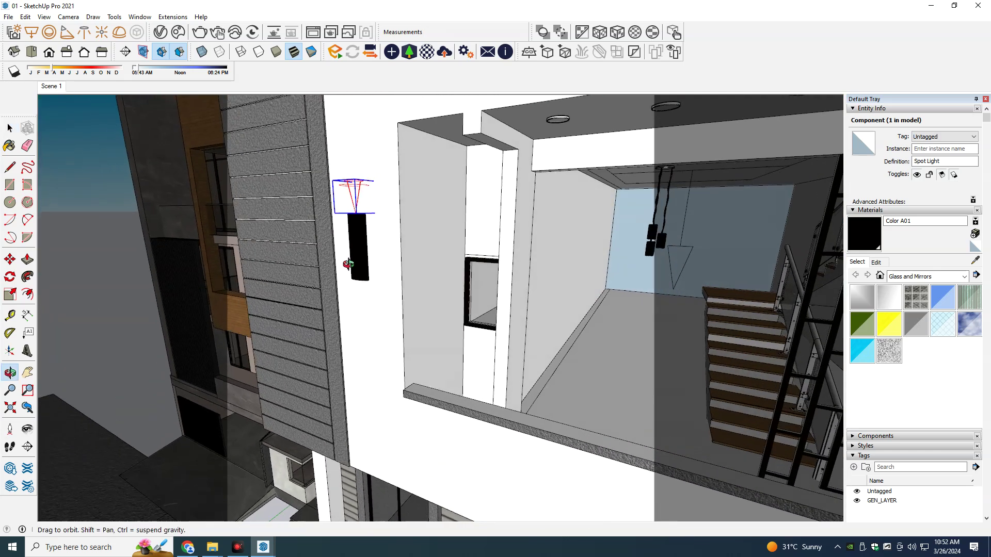
pyautogui.press('m')
pyautogui.keyDown('ctrl'); pyautogui.click(384, 223); pyautogui.keyUp('ctrl')
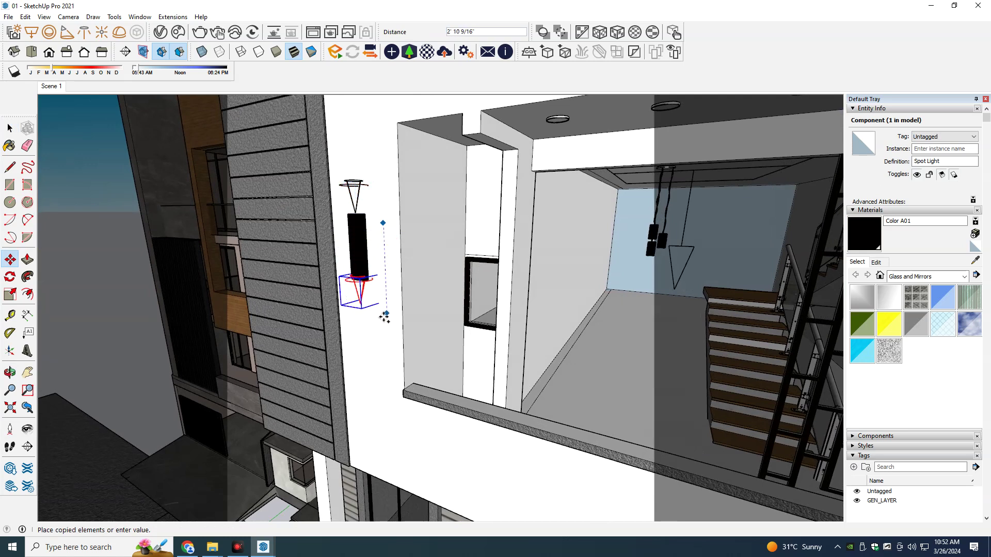
pyautogui.click(384, 315)
# Step: Flip the copied spot light to shine downward and check it from below
pyautogui.scroll(2, 383, 317)
pyautogui.scroll(2, 381, 323)
pyautogui.press('space')
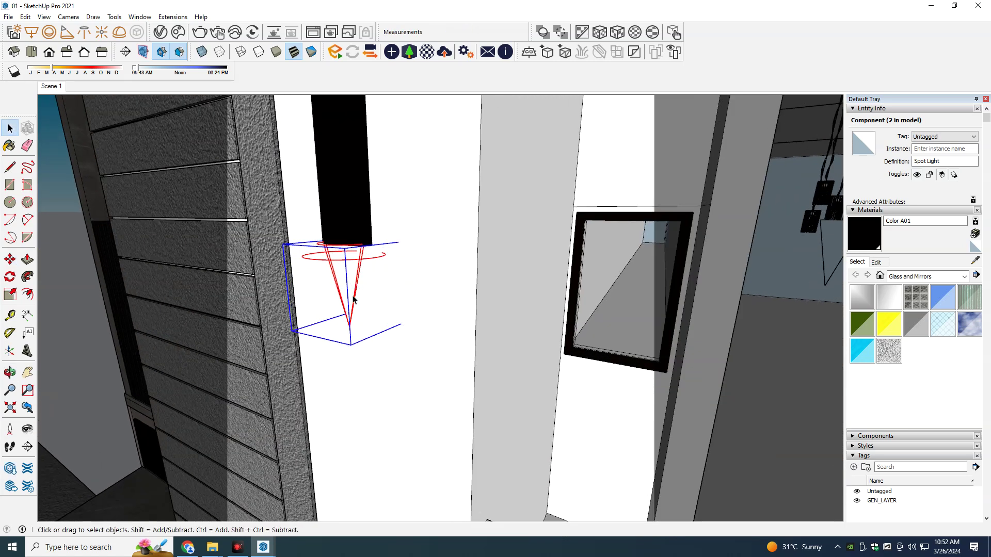
pyautogui.rightClick(353, 299)
pyautogui.moveTo(385, 458)
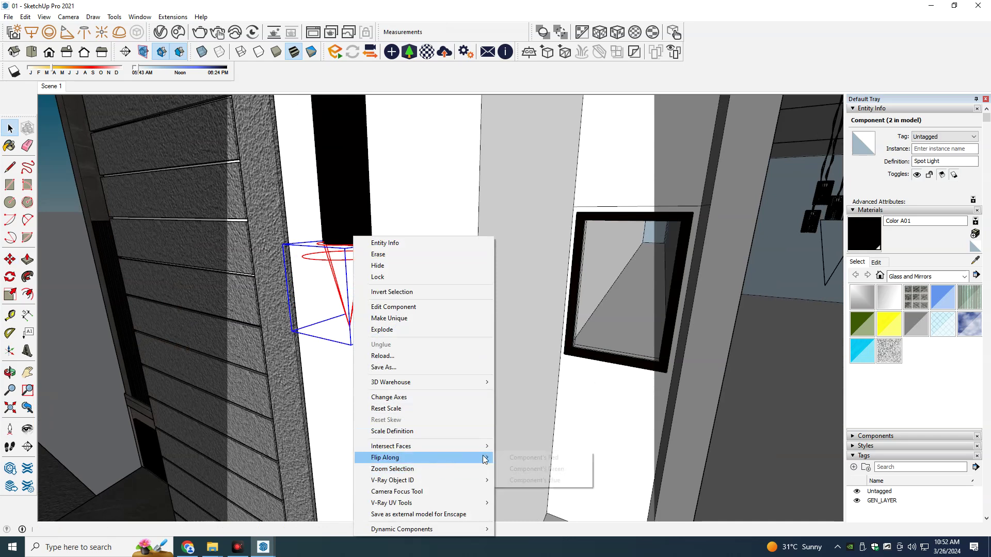
pyautogui.click(516, 480)
pyautogui.moveTo(478, 460)
pyautogui.mouseDown(button='middle')
pyautogui.moveTo(376, 312)
pyautogui.moveTo(432, 249)
pyautogui.moveTo(434, 258)
pyautogui.mouseUp(button='middle')
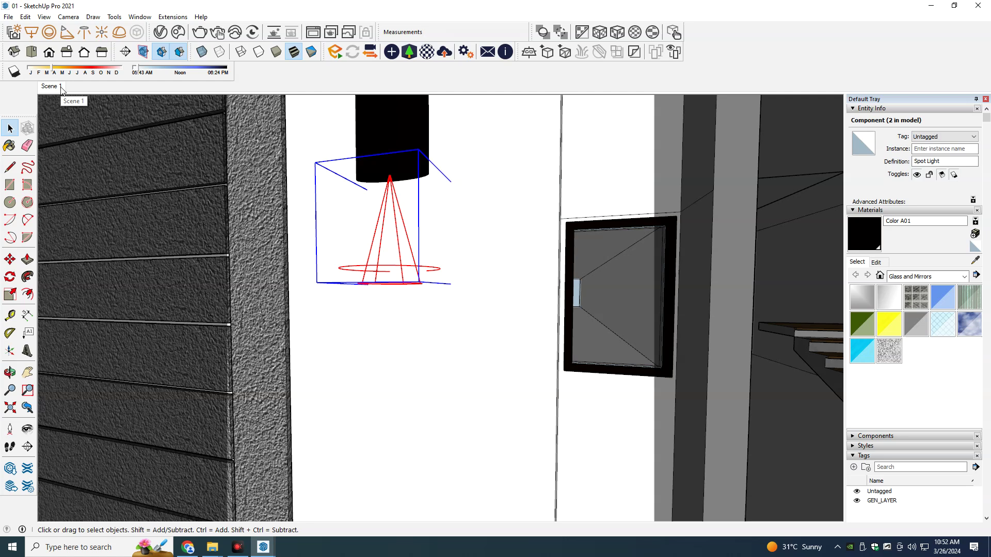
pyautogui.doubleClick(390, 182)
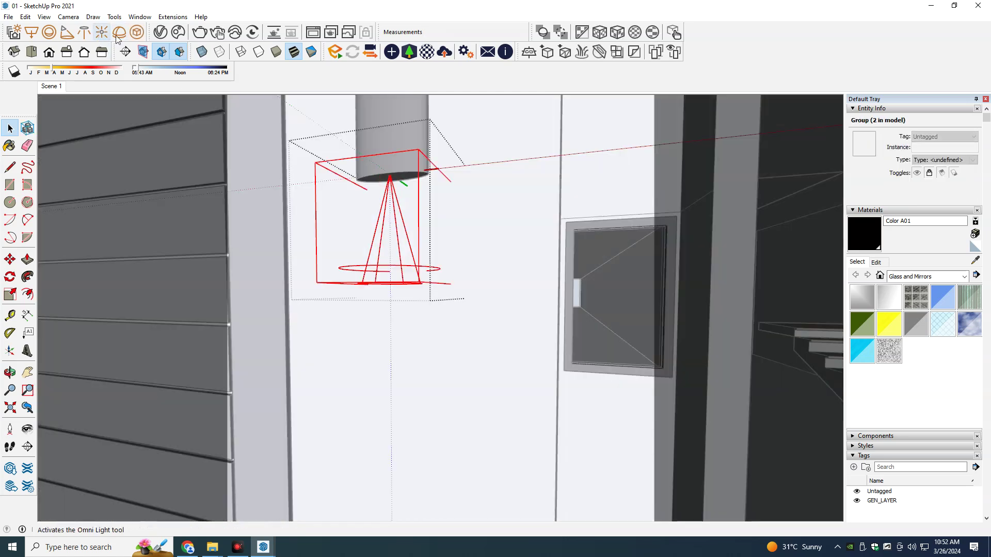
pyautogui.click(160, 32)
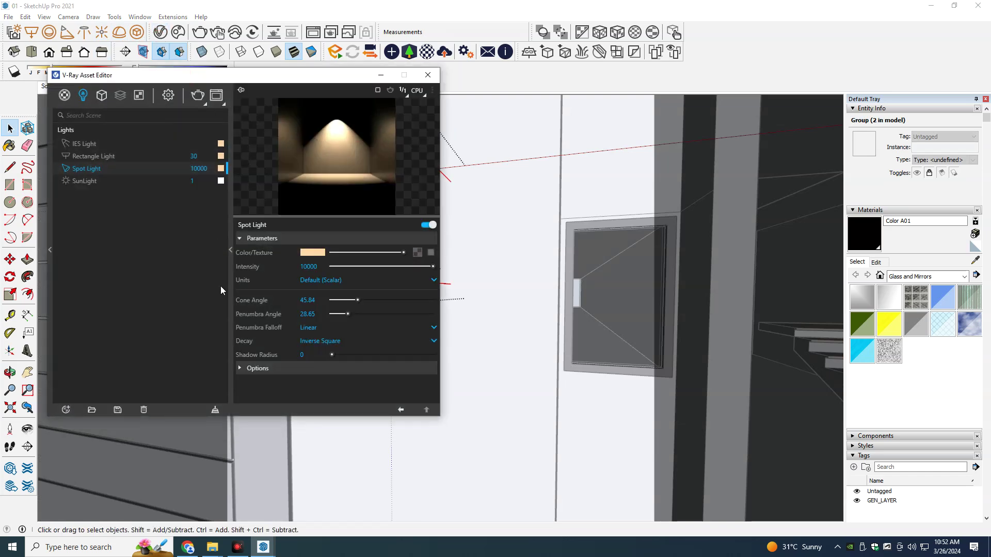
# Step: Review the spot light Options, keeping Default (Scalar) units and Inverse Square decay, then close the editor
pyautogui.click(307, 370)
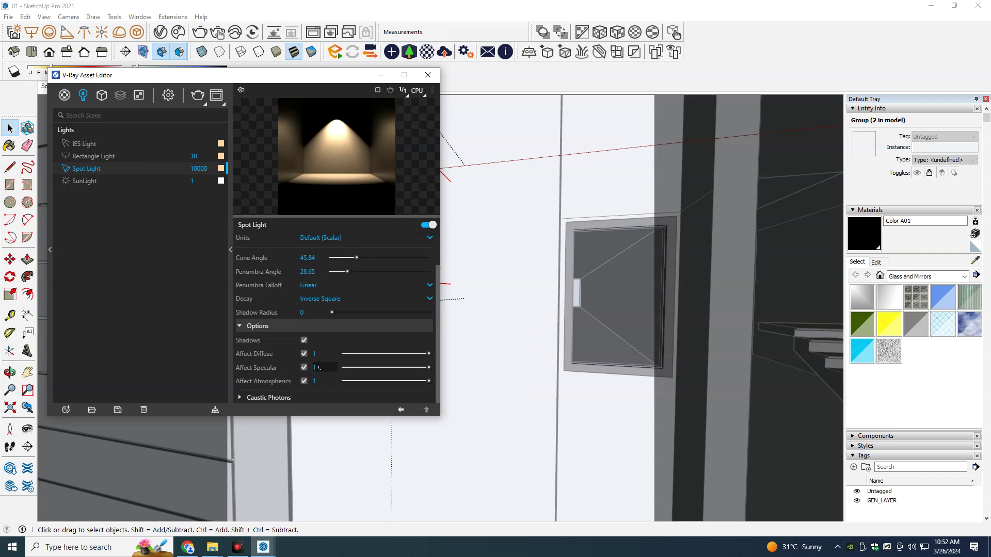
pyautogui.scroll(2, 363, 279)
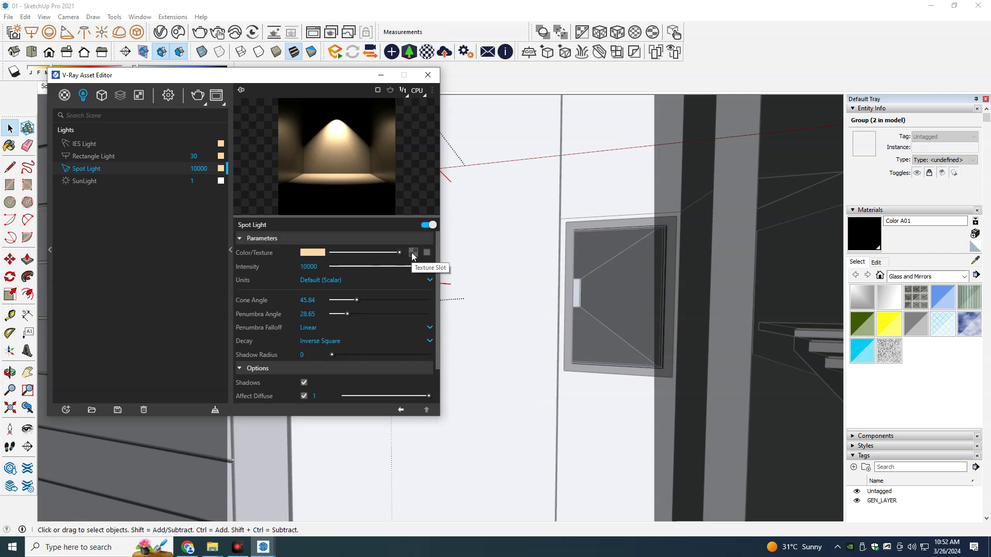
pyautogui.click(398, 280)
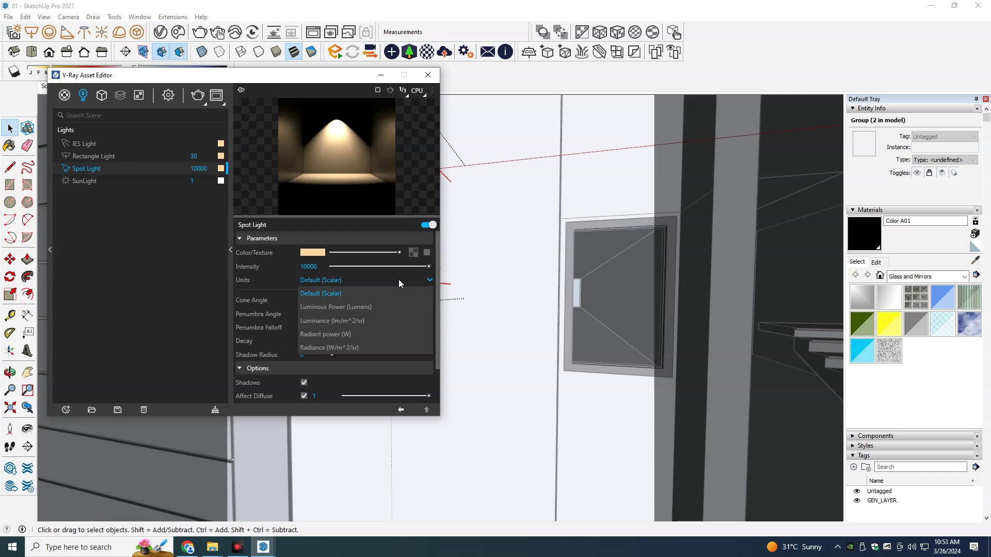
pyautogui.click(399, 280)
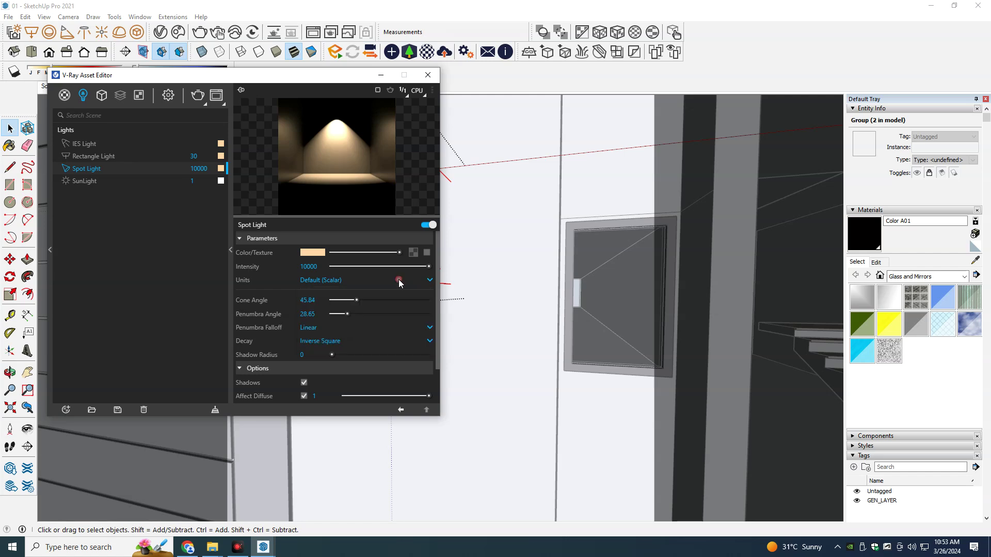
pyautogui.click(373, 342)
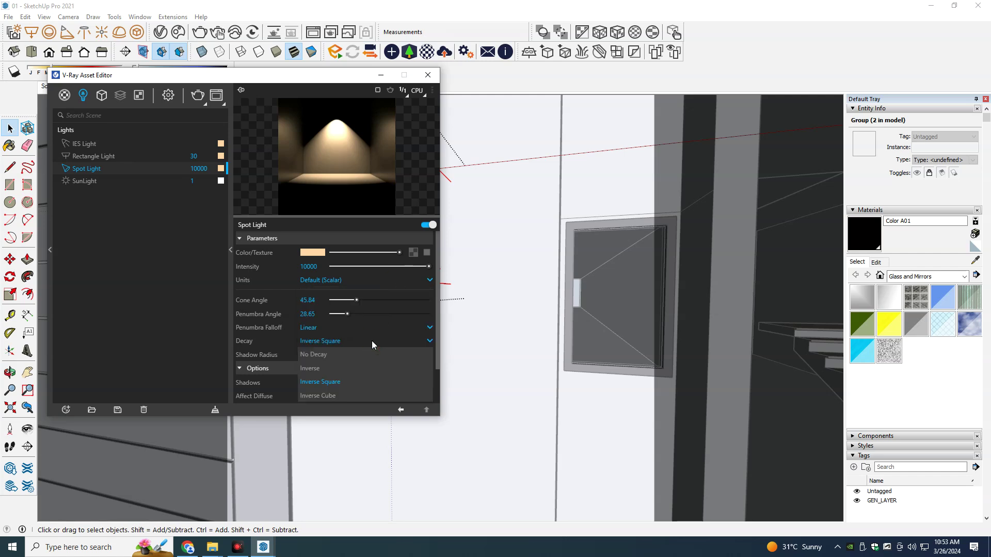
pyautogui.click(372, 342)
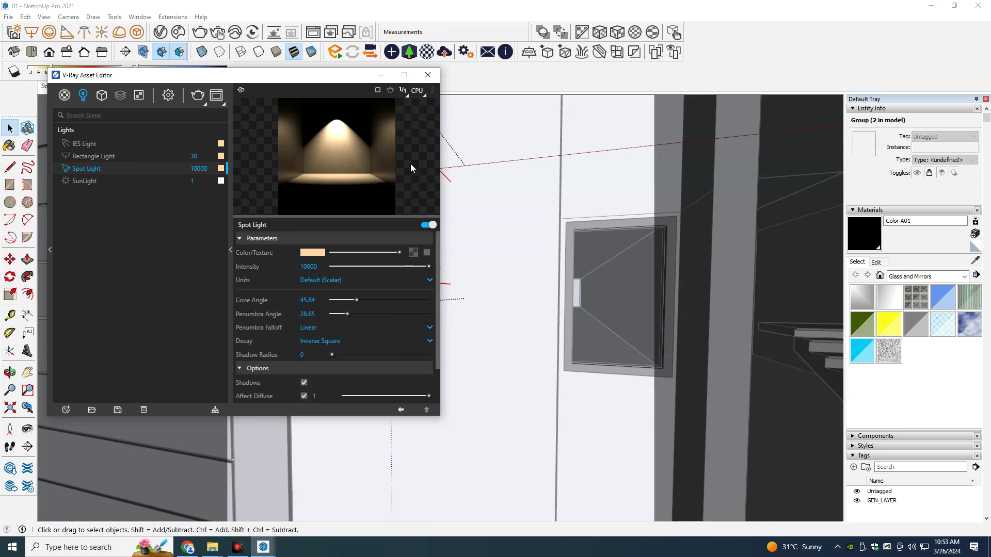
pyautogui.click(428, 75)
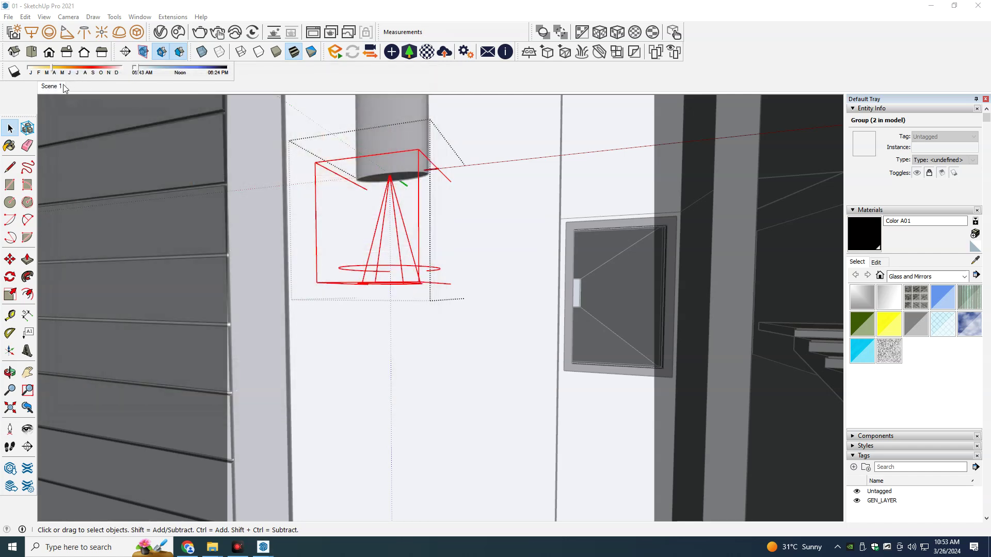
# Step: Return to Scene 1, select the wall fixture and its spot light, and bring the frame buffer forward
pyautogui.click(61, 86)
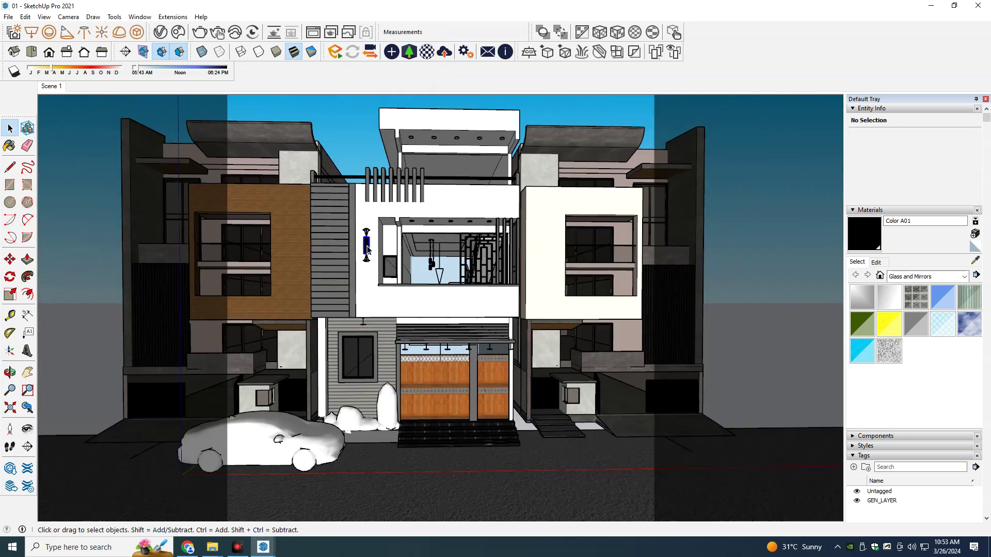
pyautogui.click(368, 249)
pyautogui.click(367, 235)
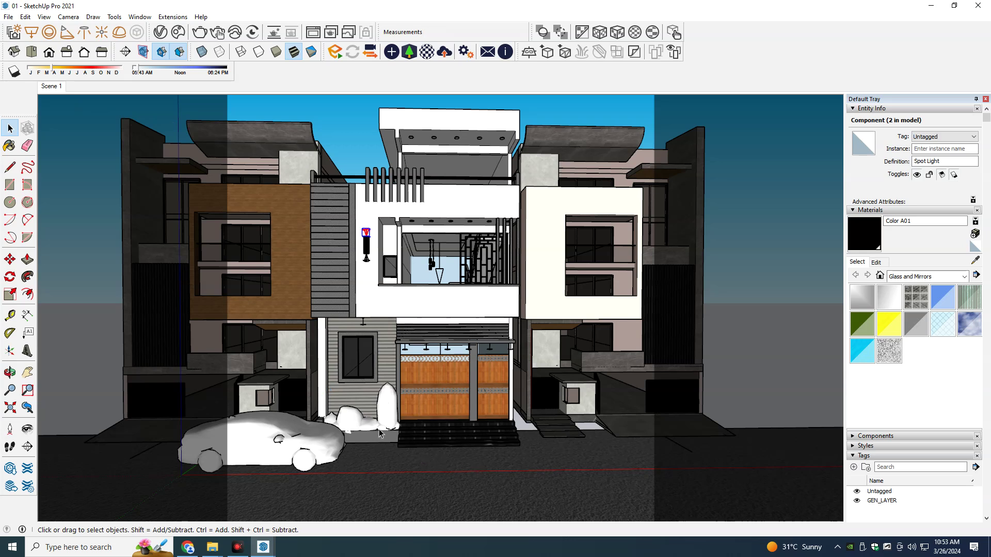
pyautogui.moveTo(263, 547)
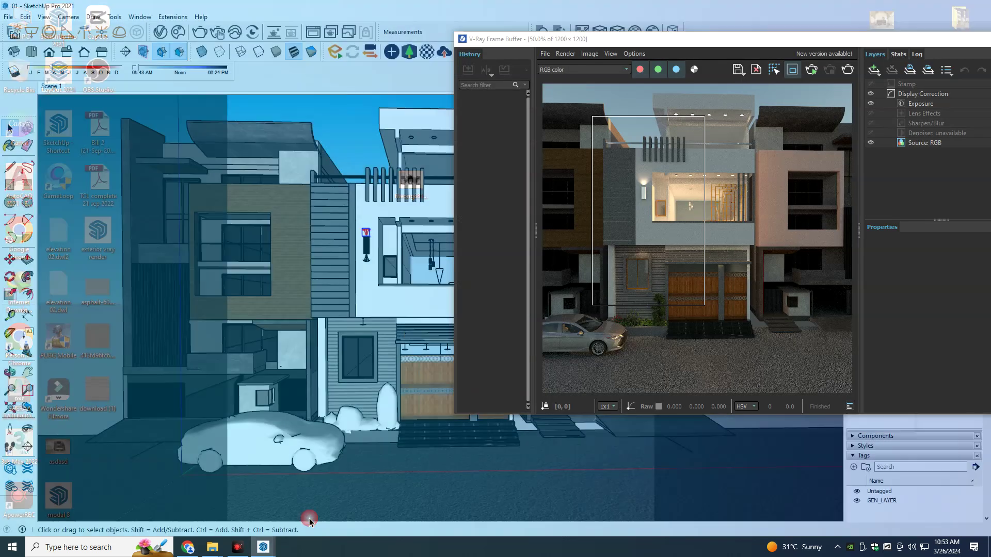
pyautogui.click(308, 519)
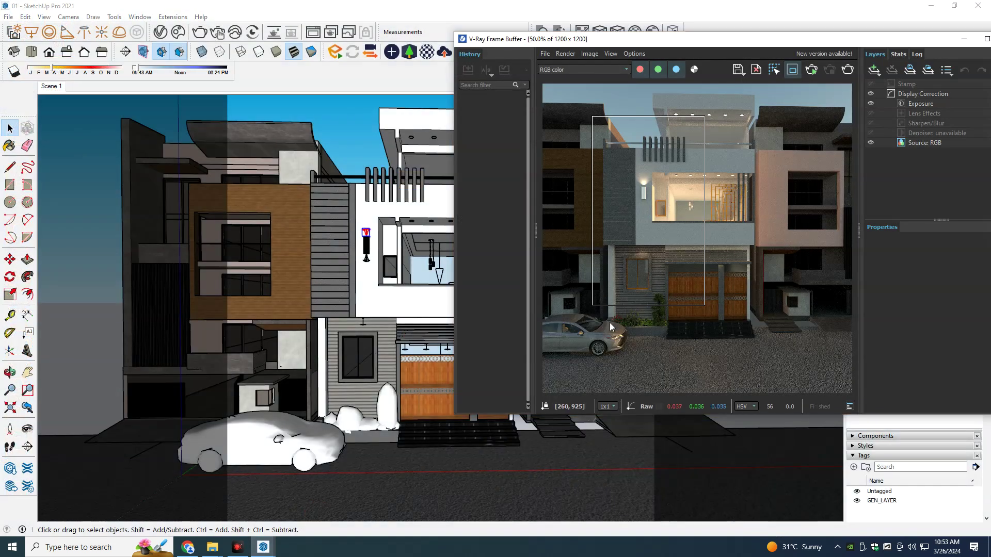
# Step: Render the facade, start moving the fixture but cancel with Esc, then restart the render
pyautogui.click(844, 72)
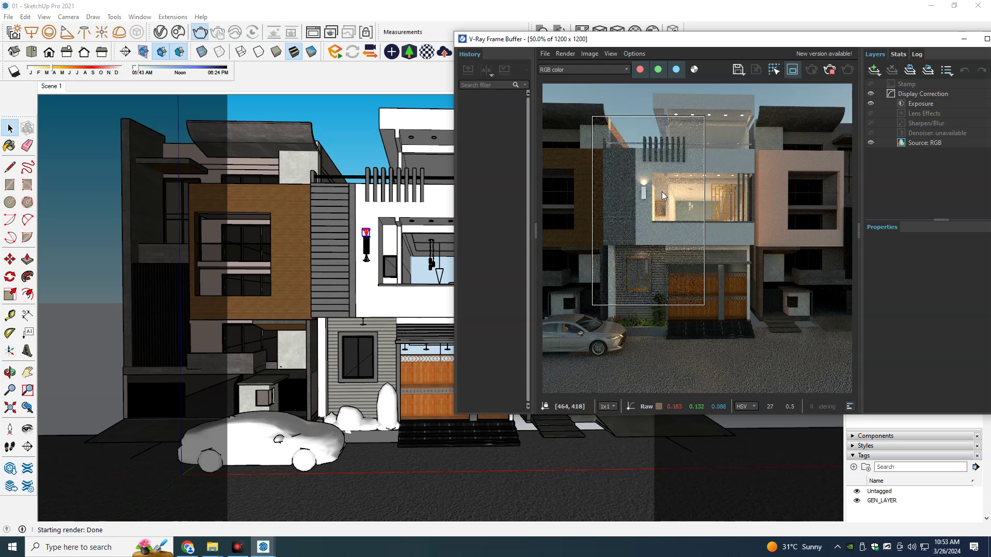
pyautogui.scroll(3, 648, 201)
pyautogui.scroll(-3, 647, 201)
pyautogui.press('m')
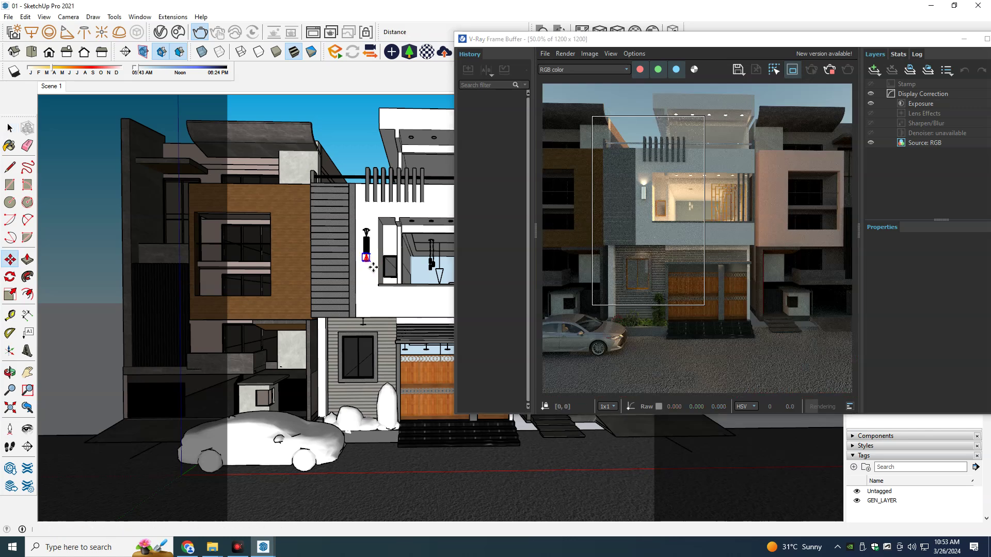
pyautogui.click(373, 267)
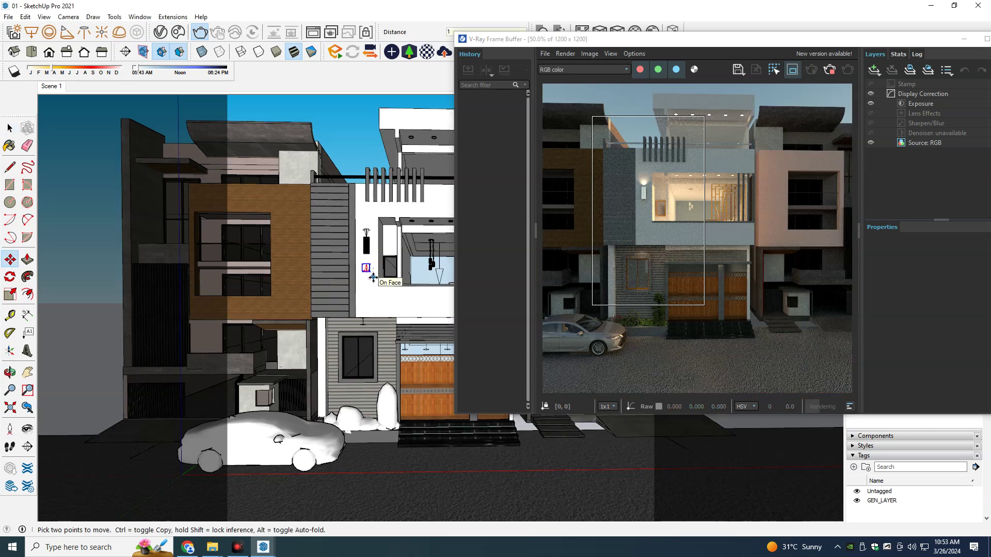
pyautogui.press('Escape')
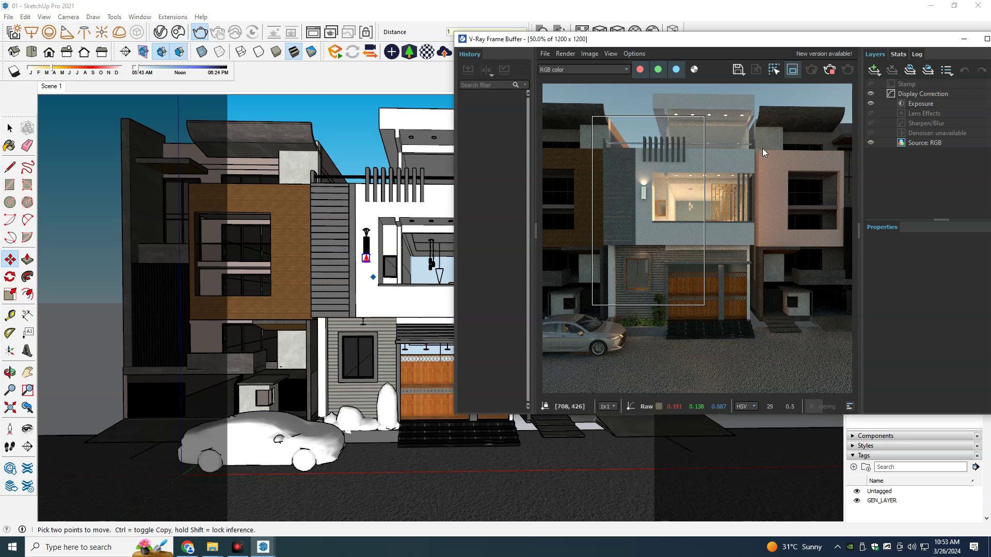
pyautogui.click(832, 71)
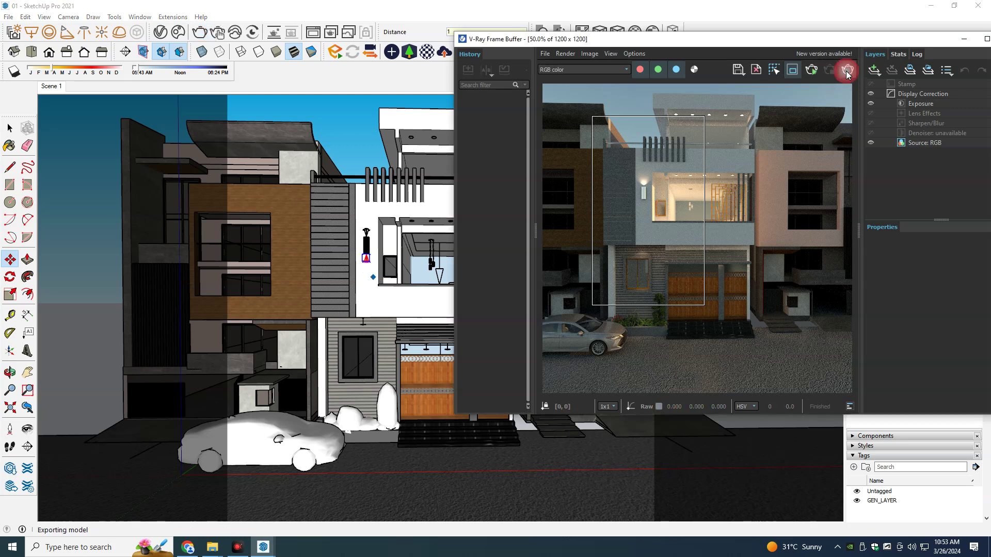
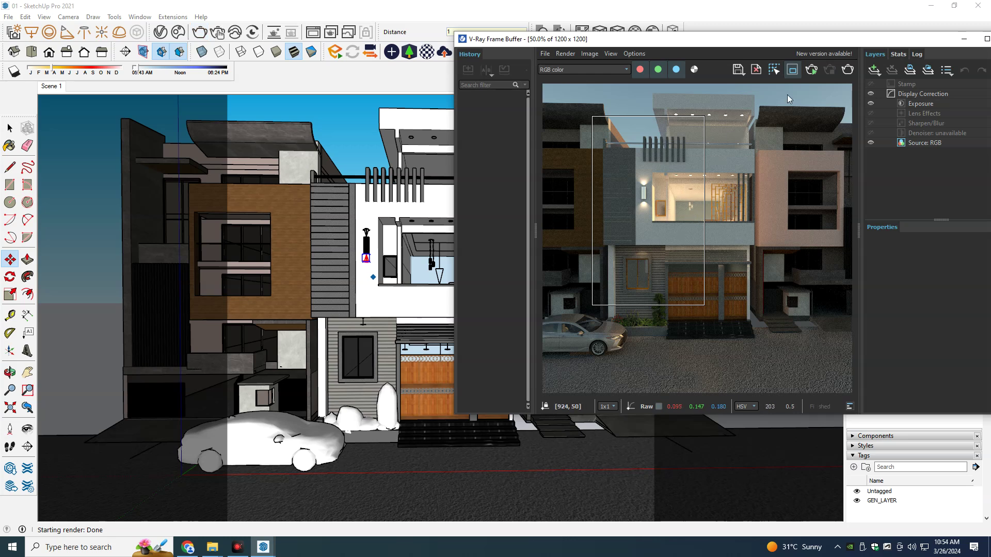
# Step: Turn off Region Render, minimize the V-Ray Frame Buffer and orbit down onto the balcony
pyautogui.click(794, 71)
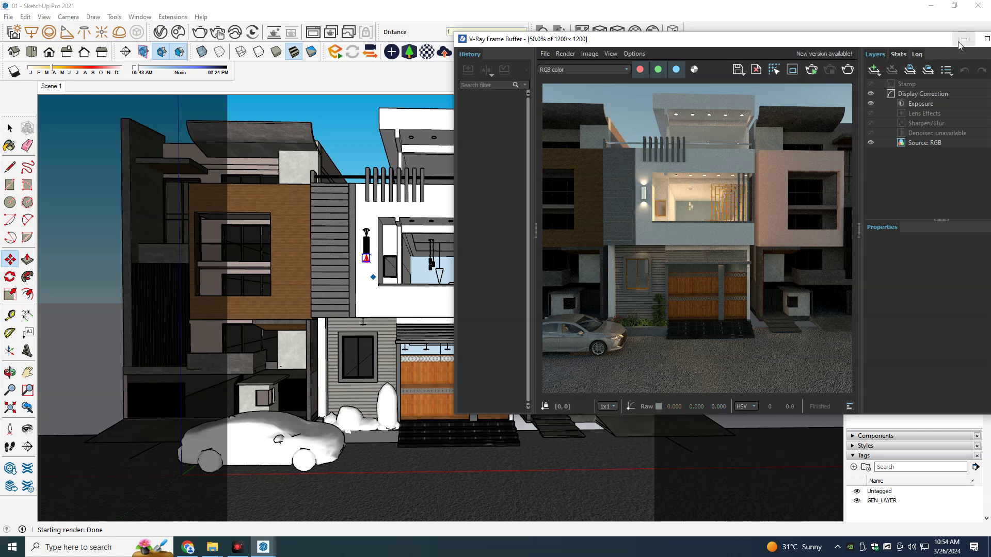
pyautogui.click(964, 39)
pyautogui.moveTo(392, 129)
pyautogui.mouseDown(button='middle')
pyautogui.moveTo(423, 185)
pyautogui.moveTo(465, 325)
pyautogui.moveTo(467, 273)
pyautogui.moveTo(257, 140)
pyautogui.mouseUp(button='middle')
pyautogui.press('space')
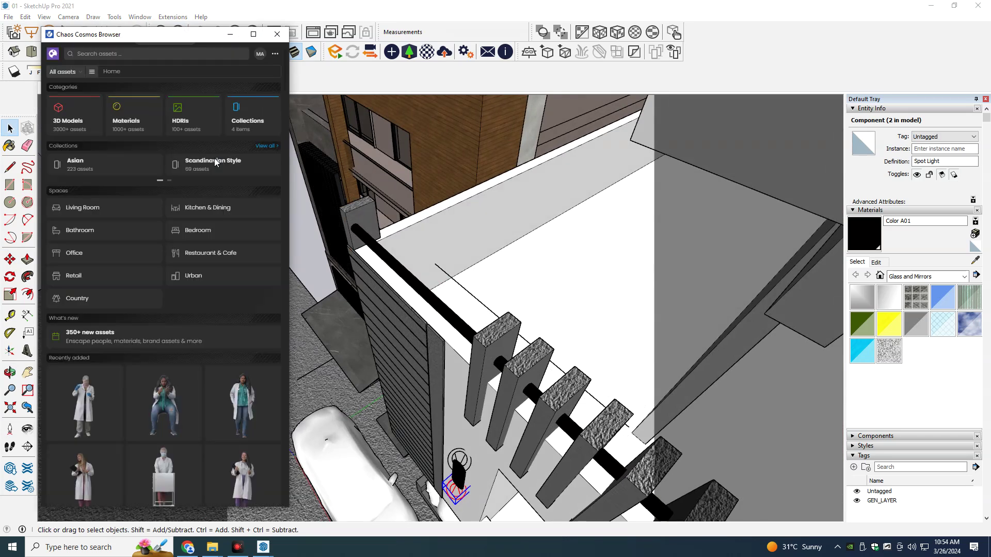
# Step: Search Cosmos for 'plant' and place Potted Plant 50-23 on the balcony ledge
pyautogui.click(108, 53)
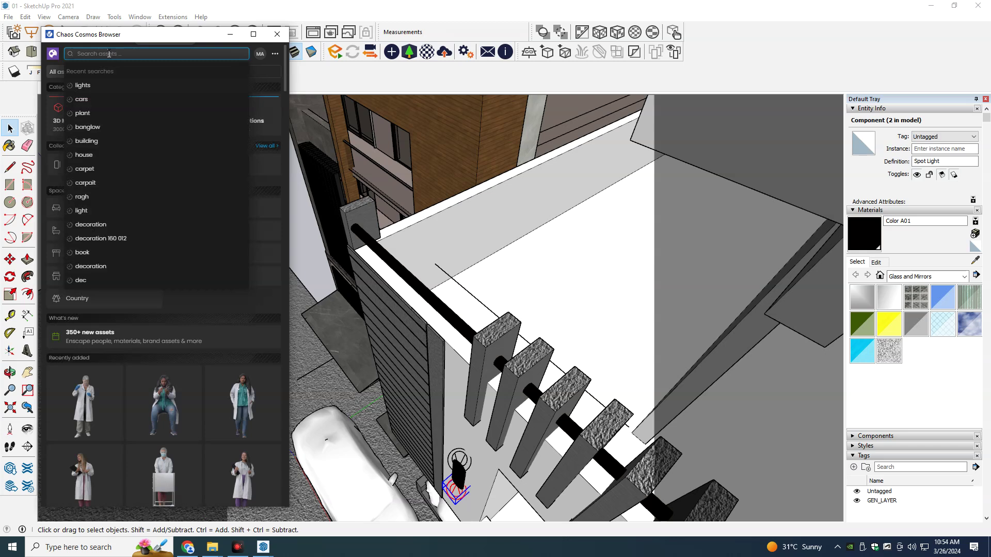
pyautogui.write('plant')
pyautogui.press('Return')
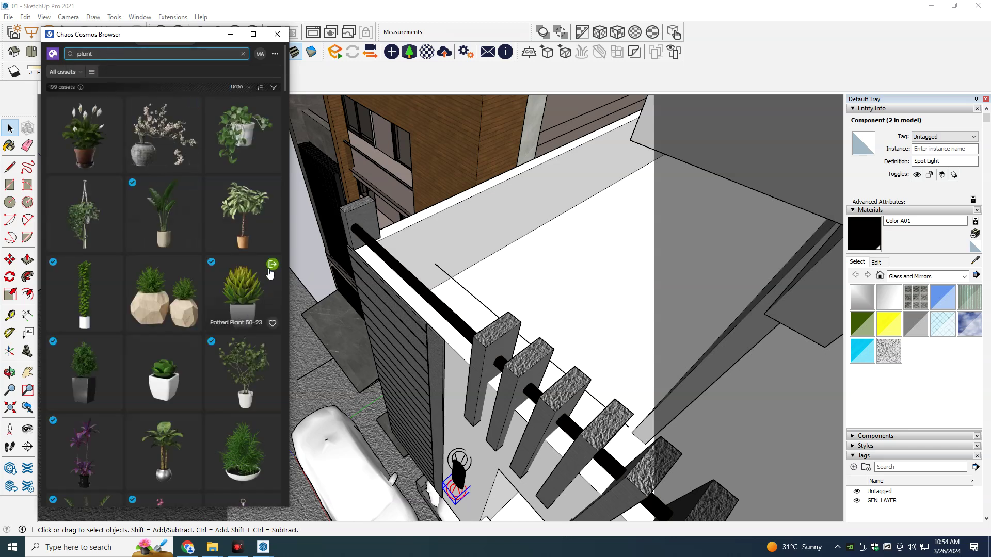
pyautogui.click(272, 264)
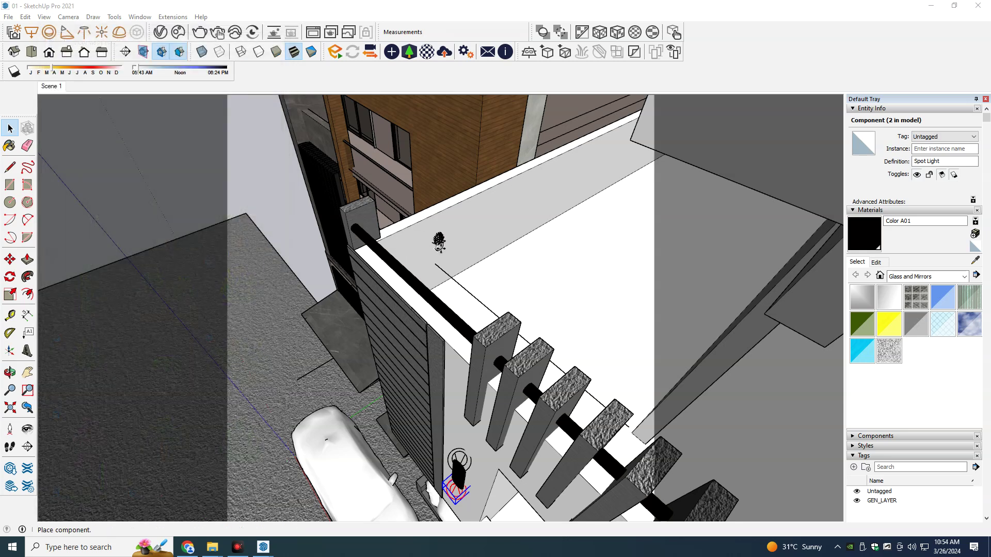
pyautogui.scroll(3, 438, 261)
pyautogui.click(479, 306)
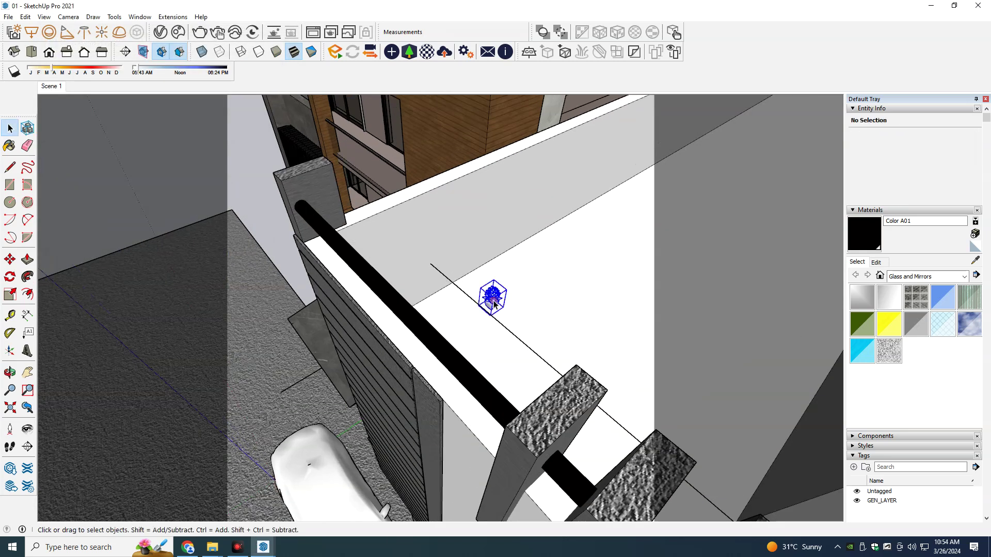
# Step: Scale the potted plant up by a factor of 1.39
pyautogui.press('s')
pyautogui.click(495, 294)
pyautogui.moveTo(536, 256); pyautogui.dragTo(668, 195)
pyautogui.scroll(3, 467, 302)
pyautogui.moveTo(555, 234); pyautogui.dragTo(657, 171)
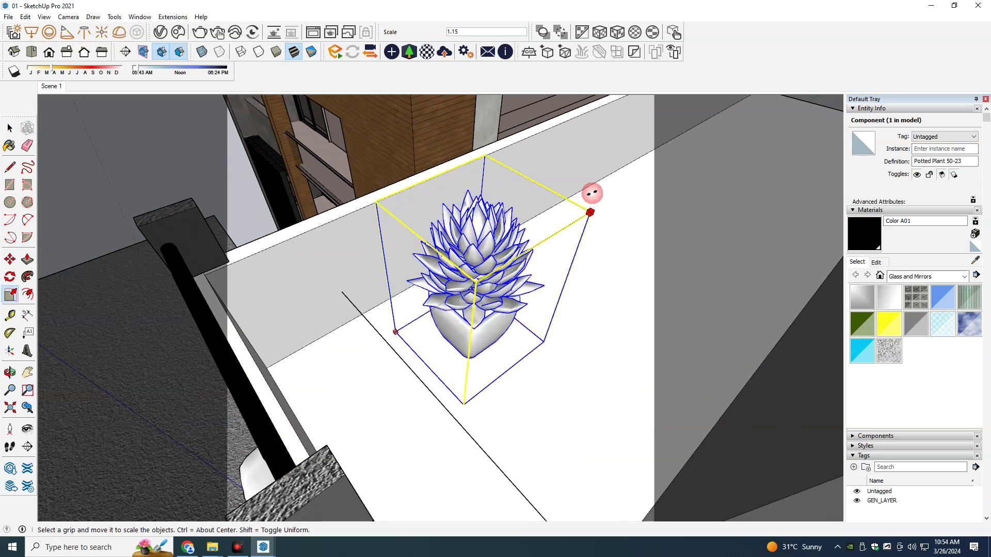
pyautogui.moveTo(494, 364); pyautogui.dragTo(449, 433, button='middle')
# Step: Move the potted plant further left along the ledge to its final spot
pyautogui.press('m')
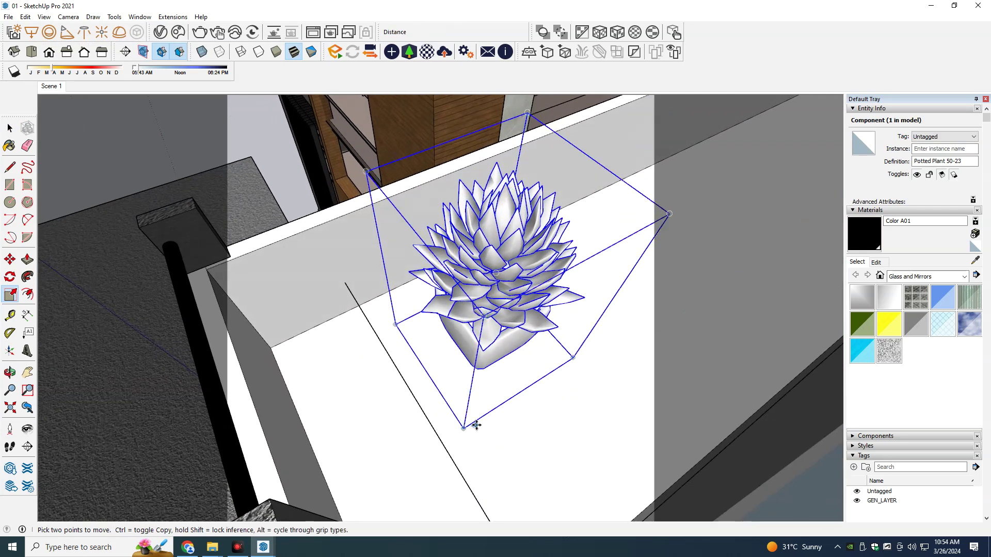
pyautogui.click(474, 425)
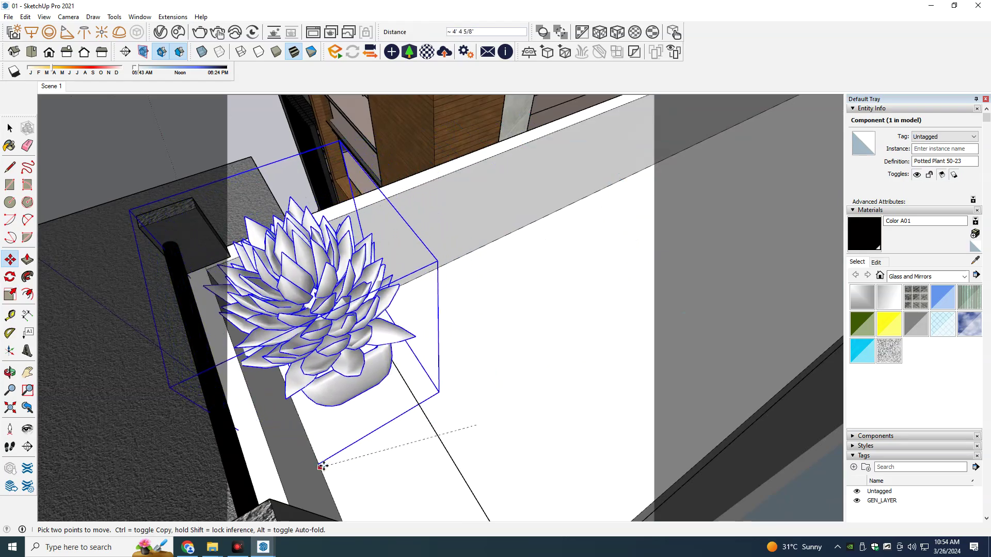
pyautogui.click(325, 458)
pyautogui.moveTo(325, 458)
pyautogui.mouseDown(button='middle')
pyautogui.moveTo(593, 261)
pyautogui.moveTo(483, 476)
pyautogui.moveTo(471, 471)
pyautogui.mouseUp(button='middle')
pyautogui.click(470, 469)
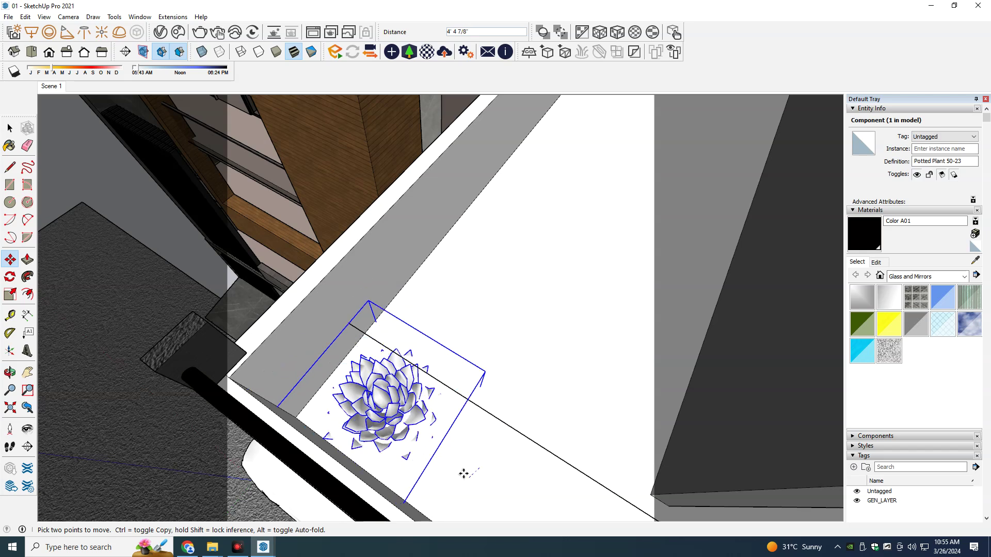
pyautogui.click(404, 490)
pyautogui.moveTo(403, 490); pyautogui.dragTo(382, 449, button='middle')
pyautogui.click(178, 41)
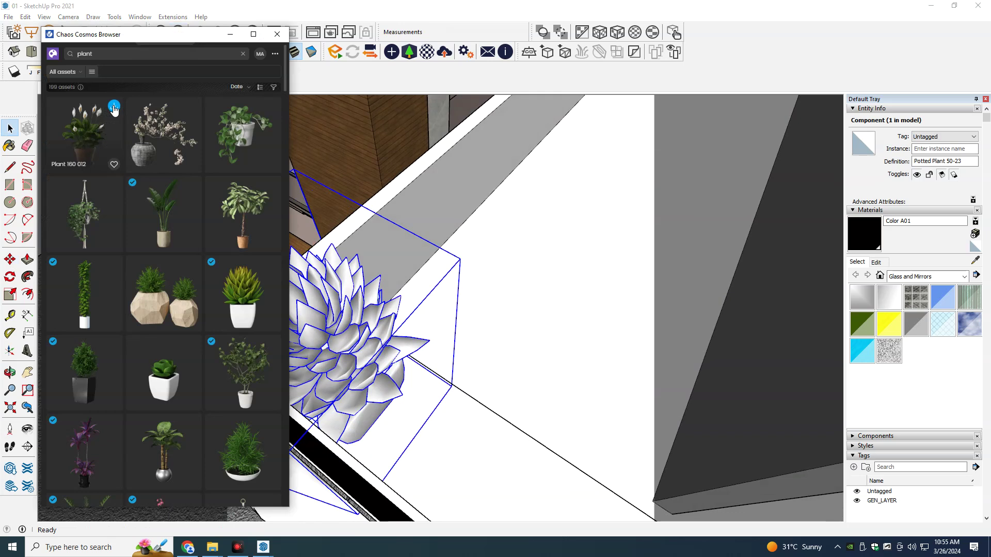
pyautogui.moveTo(243, 207)
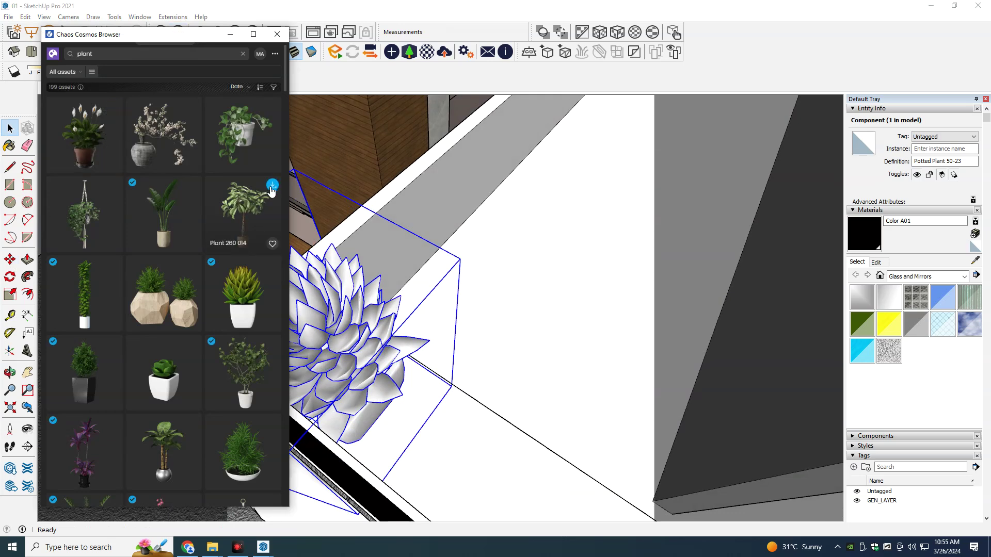
# Step: Download Plant 260 014 and import Indoor Plant 006 from the Cosmos results
pyautogui.click(272, 185)
pyautogui.scroll(-2, 258, 217)
pyautogui.scroll(-2, 207, 232)
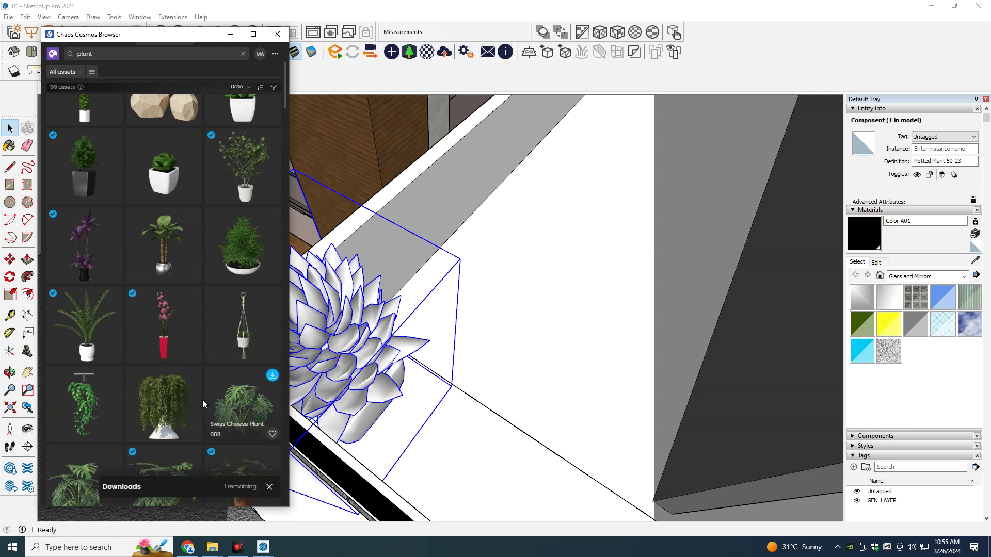
pyautogui.scroll(-1, 203, 403)
pyautogui.scroll(-1, 203, 387)
pyautogui.scroll(-1, 205, 367)
pyautogui.scroll(-1, 201, 361)
pyautogui.scroll(-2, 145, 369)
pyautogui.scroll(-1, 151, 336)
pyautogui.scroll(-1, 206, 336)
pyautogui.click(272, 331)
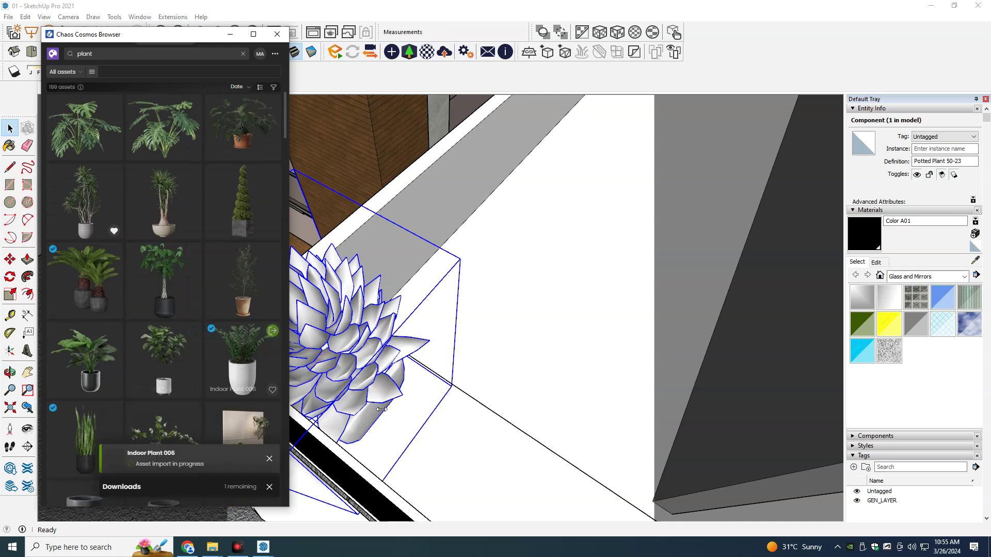
# Step: Scale the Indoor Plant 006 fern up with a corner grip
pyautogui.moveTo(426, 472)
pyautogui.mouseDown(button='middle')
pyautogui.moveTo(402, 356)
pyautogui.moveTo(443, 335)
pyautogui.mouseUp(button='middle')
pyautogui.click(443, 330)
pyautogui.press('s')
pyautogui.moveTo(636, 257); pyautogui.dragTo(774, 172)
pyautogui.moveTo(693, 223)
pyautogui.mouseDown(button='middle')
pyautogui.moveTo(604, 233)
pyautogui.moveTo(655, 160)
pyautogui.mouseUp(button='middle')
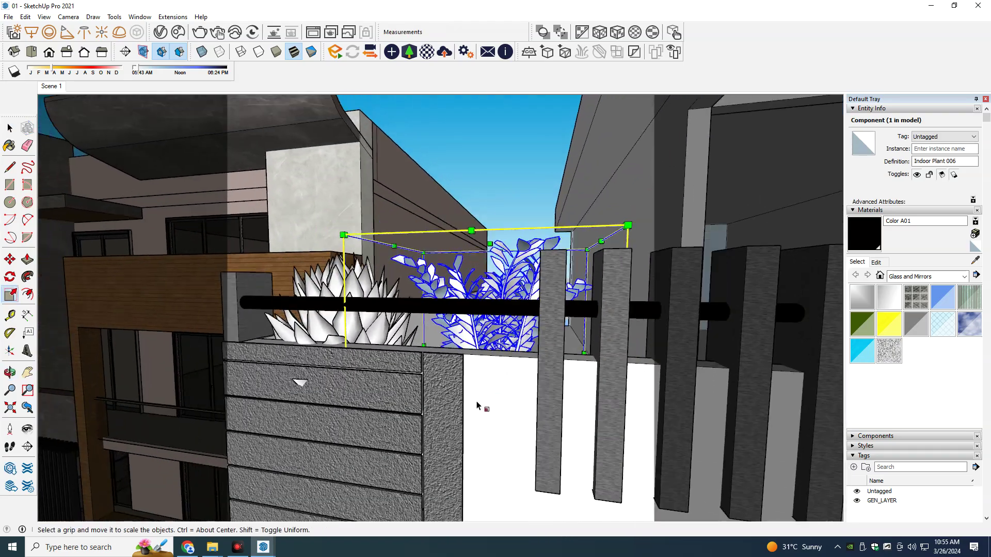
pyautogui.moveTo(476, 405)
pyautogui.mouseDown(button='middle')
pyautogui.moveTo(461, 358)
pyautogui.moveTo(465, 283)
pyautogui.moveTo(516, 332)
pyautogui.mouseUp(button='middle')
# Step: Move the fern onto the ledge beside the potted plant
pyautogui.press('m')
pyautogui.click(554, 411)
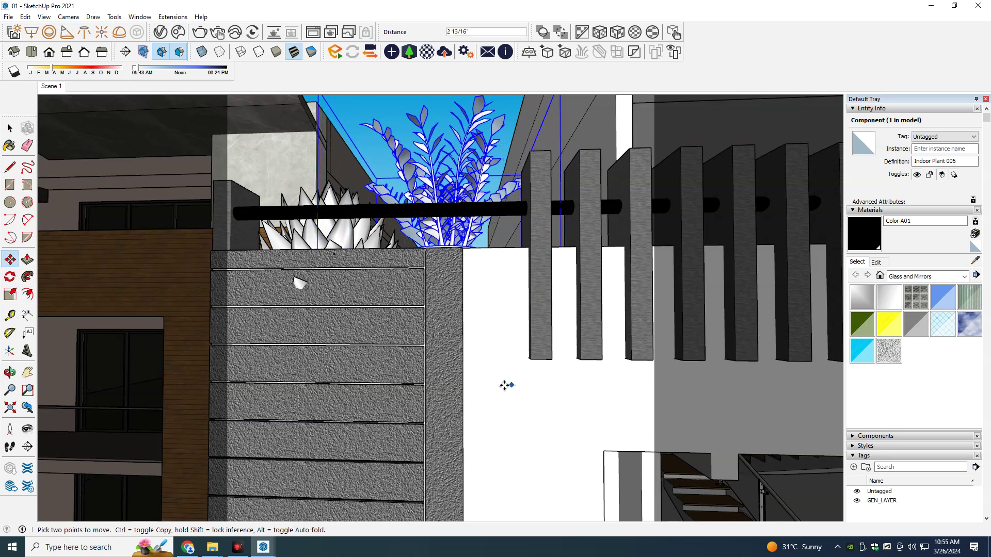
pyautogui.click(491, 385)
pyautogui.press('space')
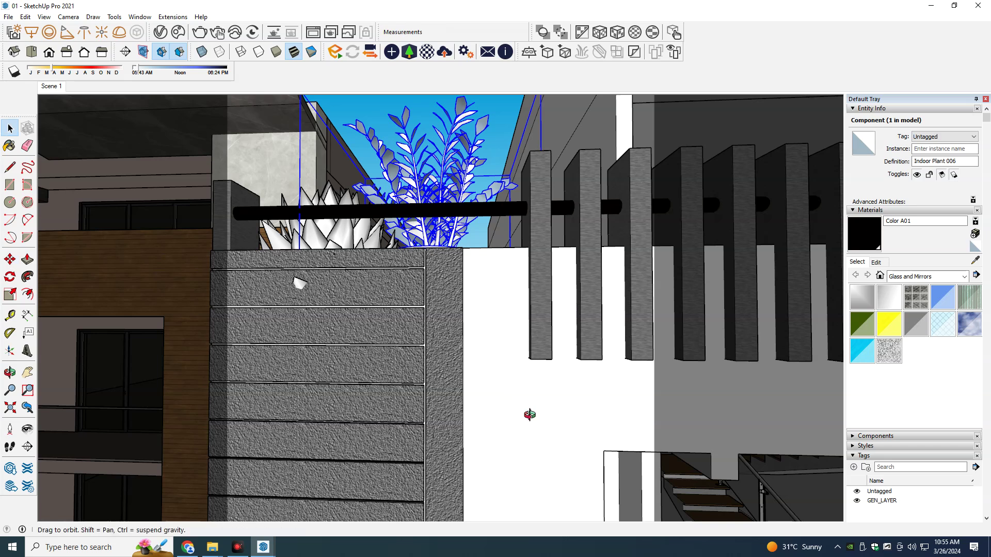
# Step: Zoom out and pan across the facade to review both plants on the balcony
pyautogui.scroll(-2, 539, 400)
pyautogui.scroll(-2, 554, 387)
pyautogui.scroll(-2, 554, 387)
pyautogui.scroll(-1, 474, 391)
pyautogui.scroll(-2, 503, 406)
pyautogui.moveTo(553, 401)
pyautogui.keyDown('shift'); pyautogui.mouseDown(button='middle')
pyautogui.moveTo(454, 372)
pyautogui.moveTo(584, 354)
pyautogui.mouseUp(button='middle'); pyautogui.keyUp('shift')
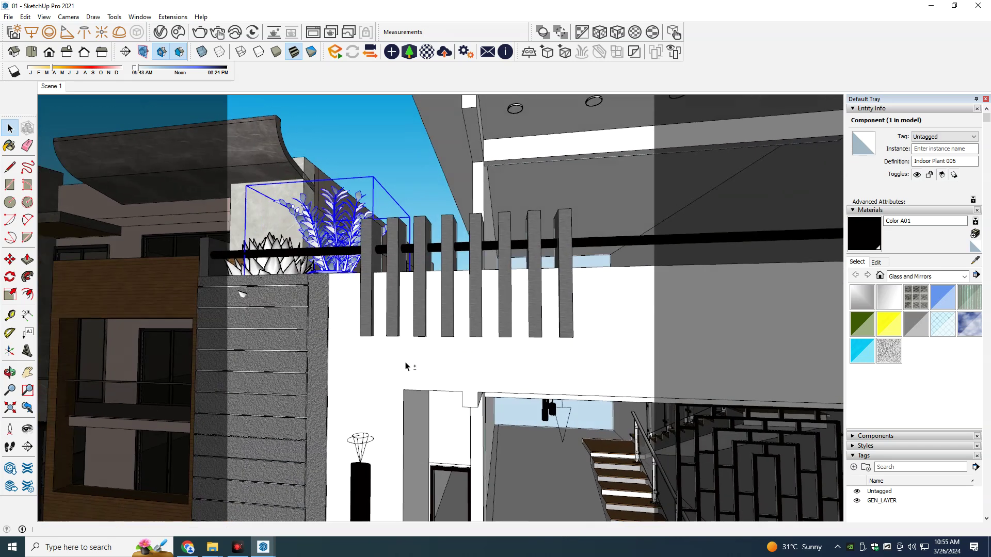
pyautogui.scroll(-1, 584, 354)
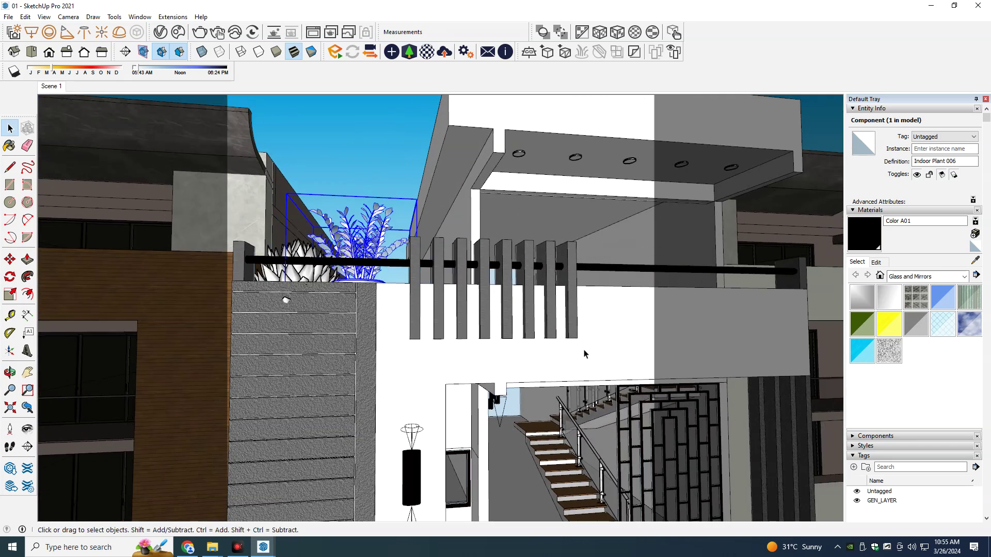
pyautogui.moveTo(584, 355); pyautogui.dragTo(272, 287, button='middle')
pyautogui.hotkey('alt', 'Tab')
# Step: Search YouTube for 'hassan sakhi mola' in the video tab
pyautogui.hotkey('ctrl', 'shift', 'Tab')
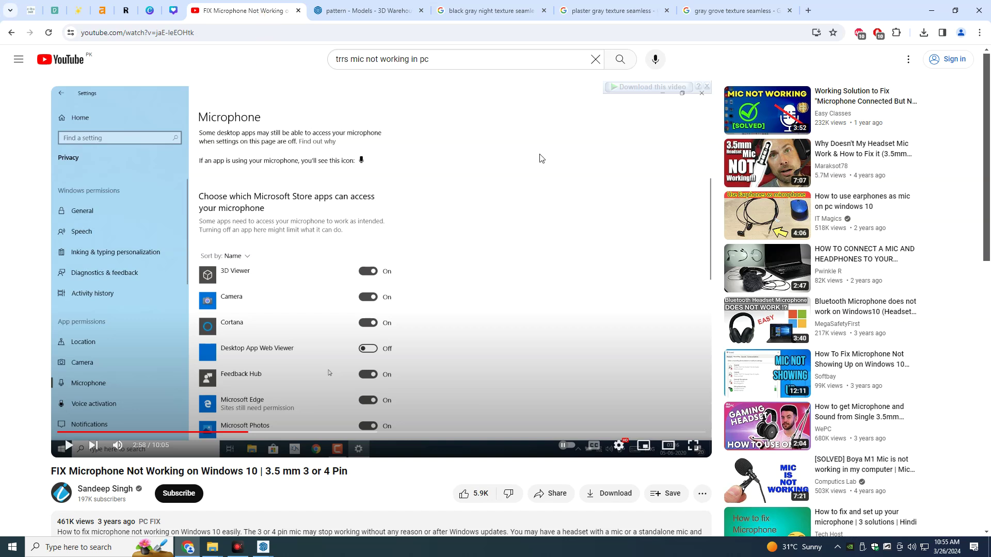
pyautogui.click(438, 59)
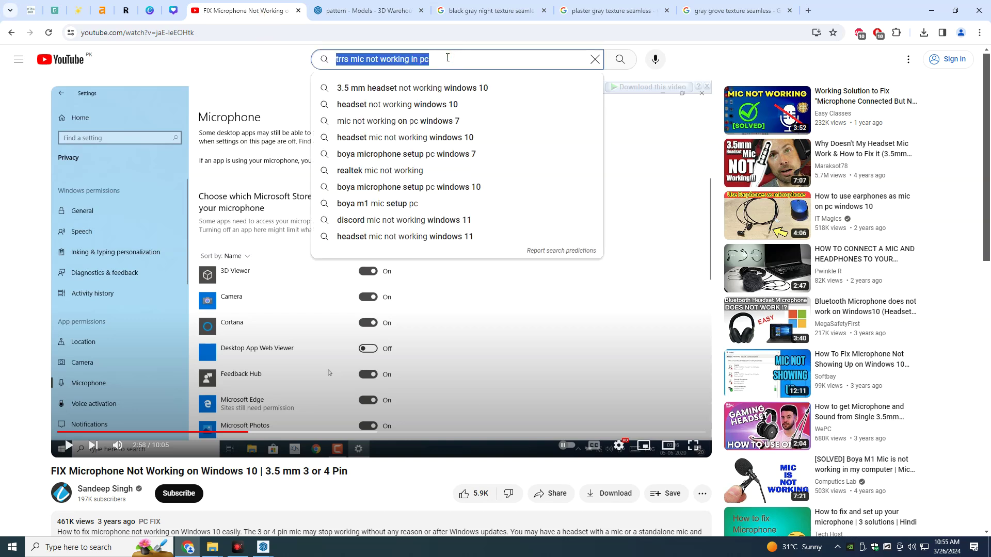
pyautogui.write('hass')
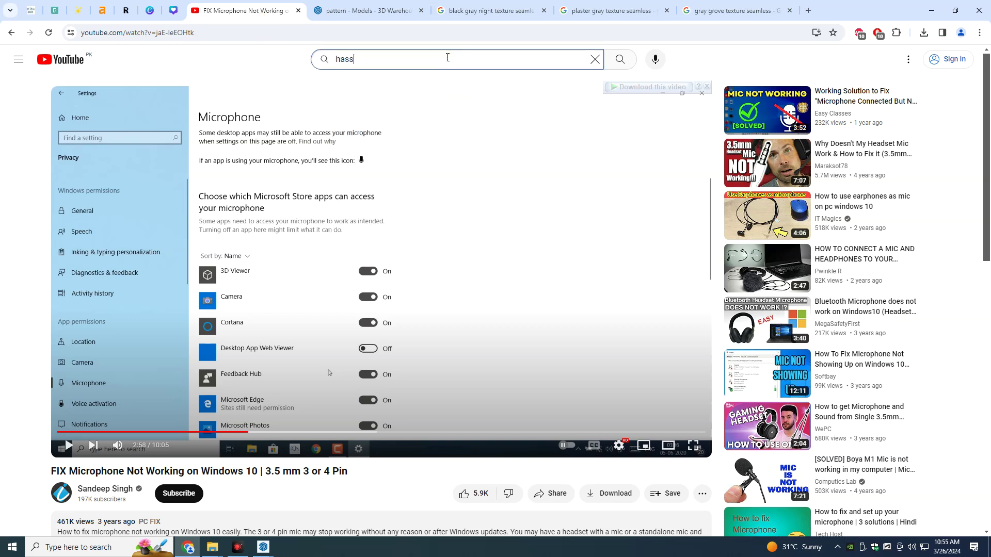
pyautogui.write('an sakhi mola')
pyautogui.press('Return')
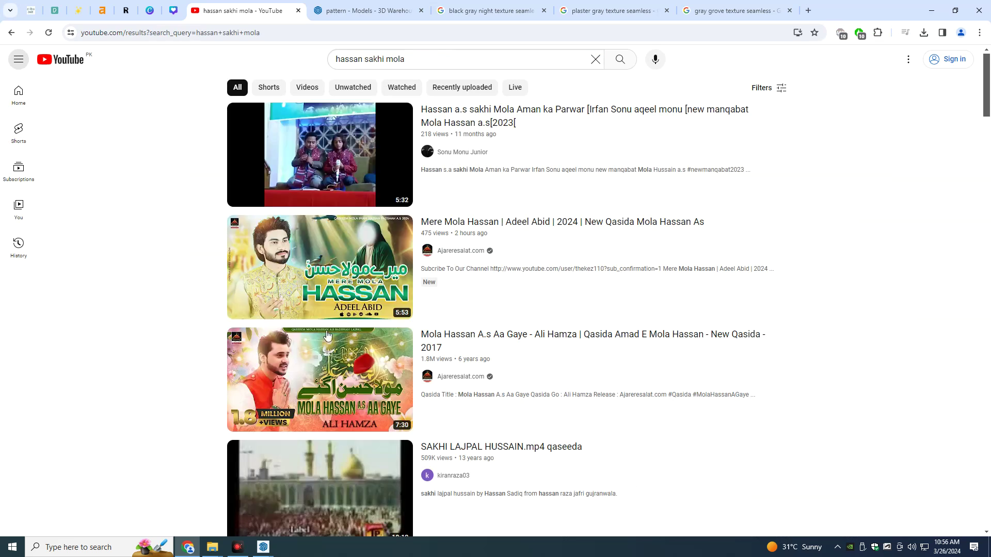
# Step: Play the Hussain Bant Rahai Hain Nijaat Lai Jao video, declining Premium and skipping ahead
pyautogui.scroll(-2, 406, 327)
pyautogui.scroll(-2, 388, 346)
pyautogui.scroll(-2, 389, 343)
pyautogui.scroll(-3, 392, 346)
pyautogui.scroll(-1, 400, 356)
pyautogui.scroll(-2, 387, 397)
pyautogui.scroll(-3, 346, 325)
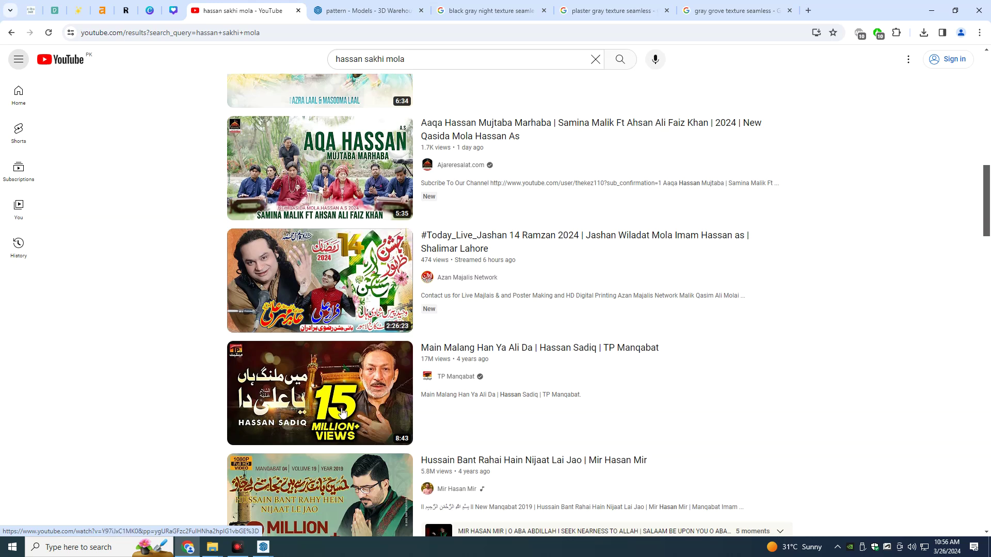
pyautogui.scroll(-1, 341, 411)
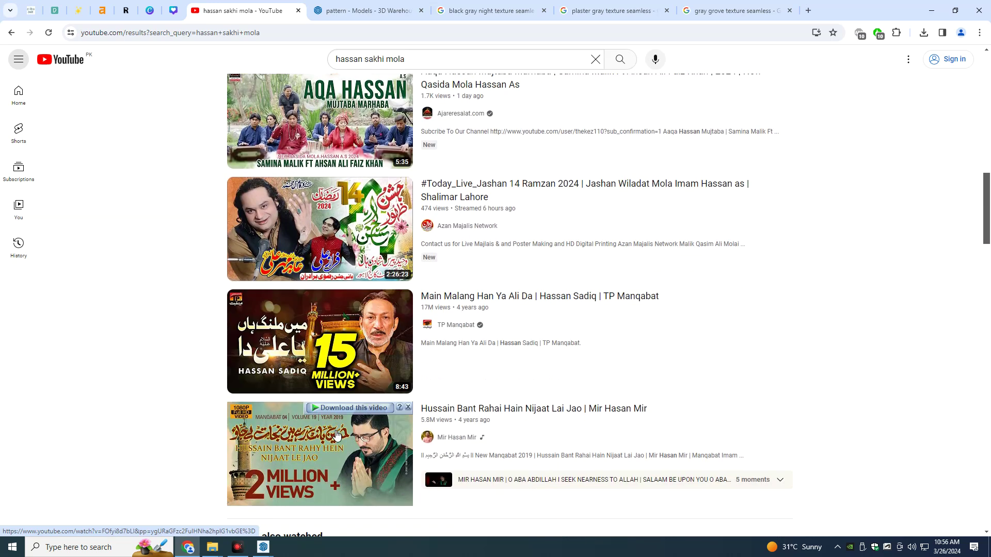
pyautogui.click(341, 410)
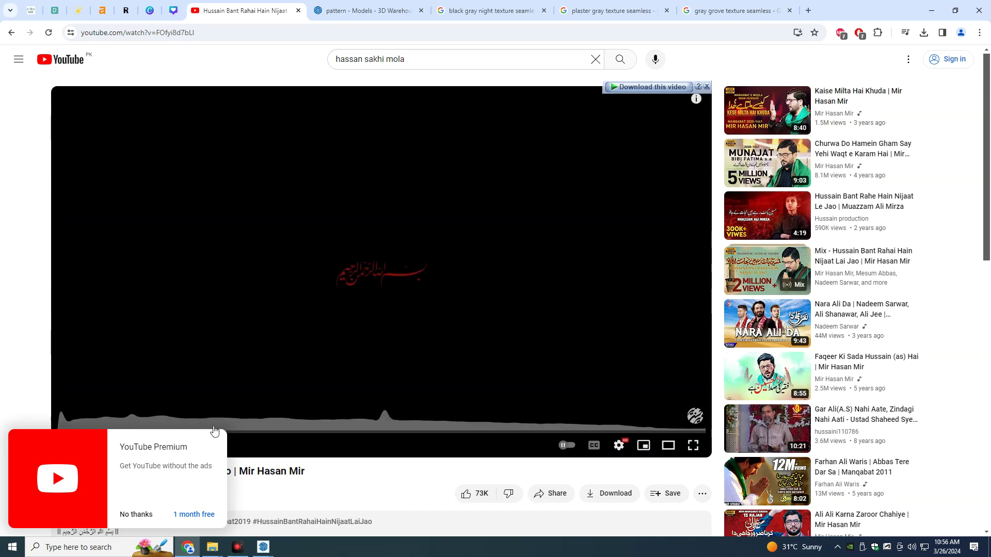
pyautogui.click(136, 514)
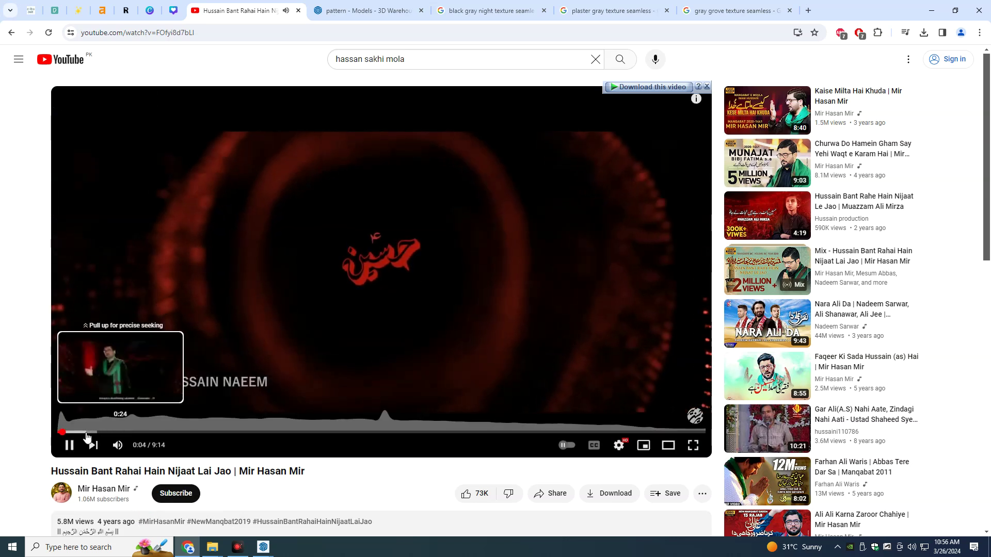
pyautogui.click(113, 432)
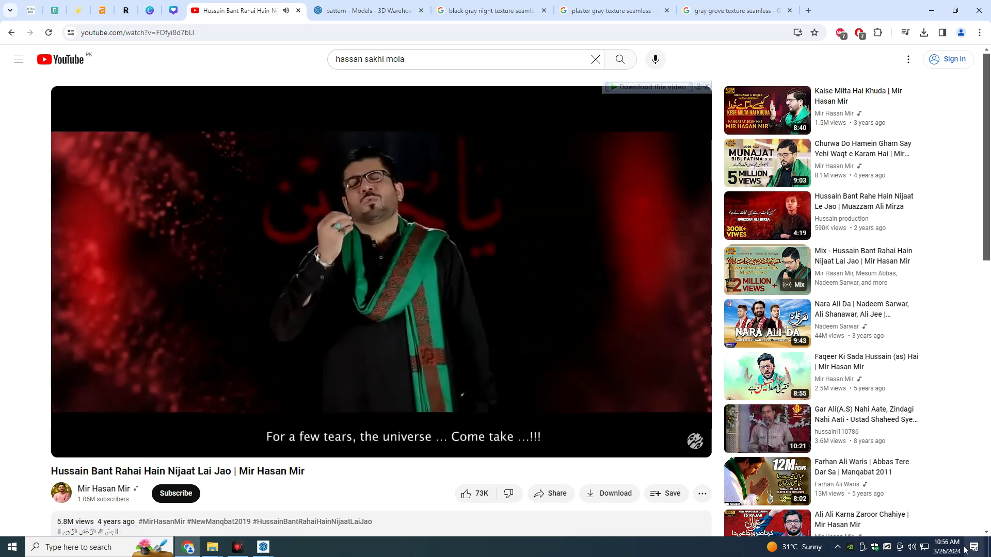
# Step: Check the system volume, then return to the SketchUp house model
pyautogui.click(912, 547)
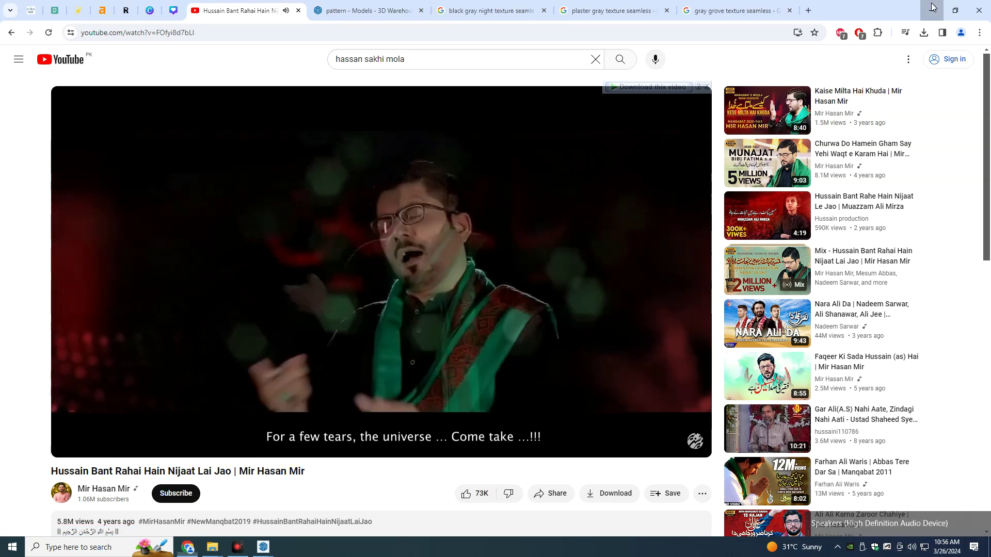
pyautogui.click(263, 547)
pyautogui.moveTo(521, 223)
pyautogui.mouseDown(button='middle')
pyautogui.moveTo(470, 245)
pyautogui.moveTo(538, 277)
pyautogui.moveTo(547, 246)
pyautogui.moveTo(487, 300)
pyautogui.moveTo(464, 237)
pyautogui.mouseUp(button='middle')
pyautogui.scroll(-3, 471, 244)
pyautogui.scroll(5, 490, 289)
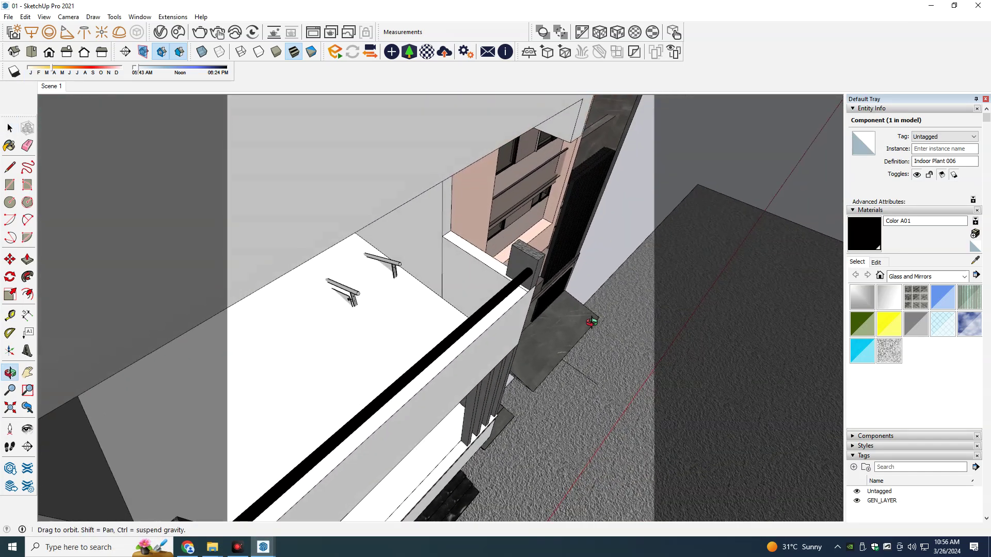
# Step: Start downloading Indoor Plant 007 from the Cosmos plant results, then switch to Chrome
pyautogui.click(178, 33)
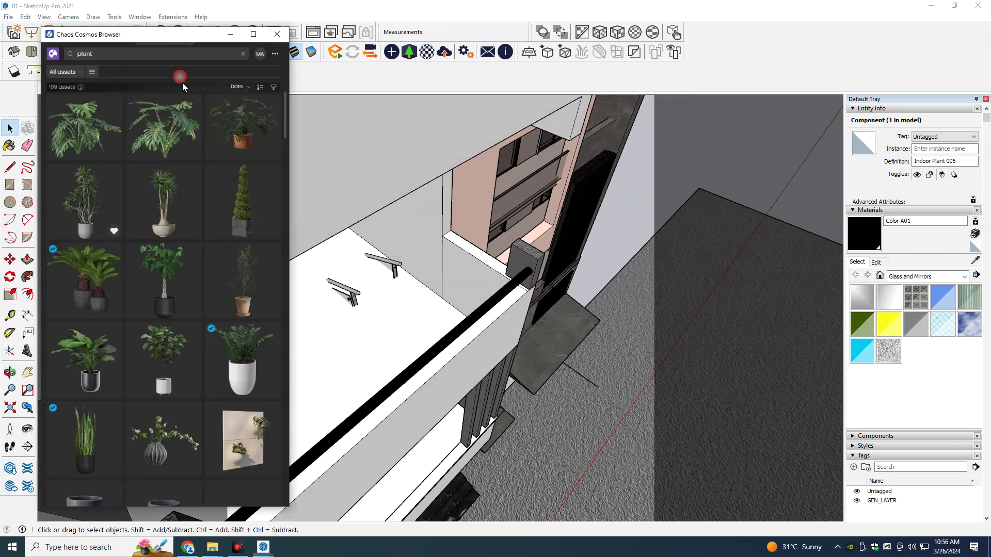
pyautogui.scroll(-2, 197, 279)
pyautogui.scroll(-2, 195, 284)
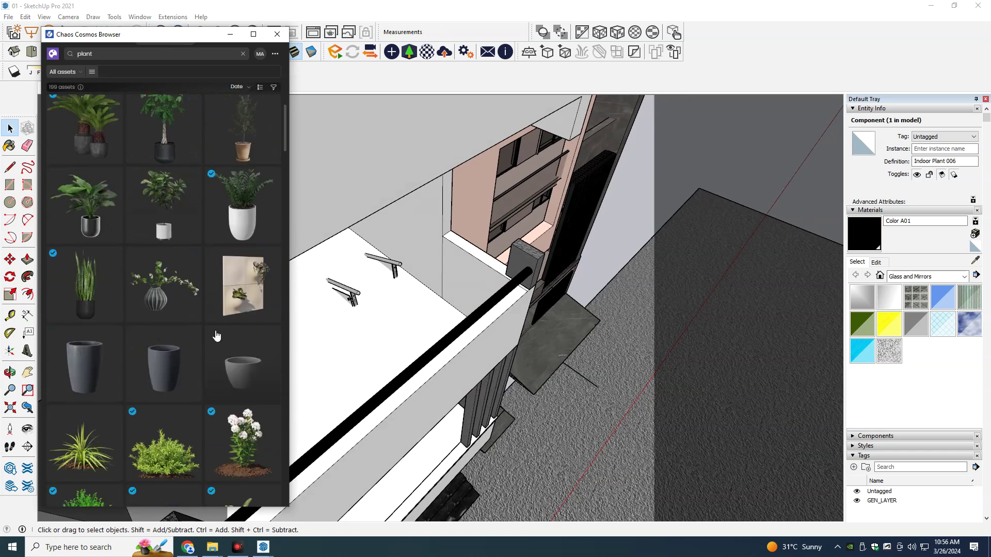
pyautogui.scroll(2, 186, 196)
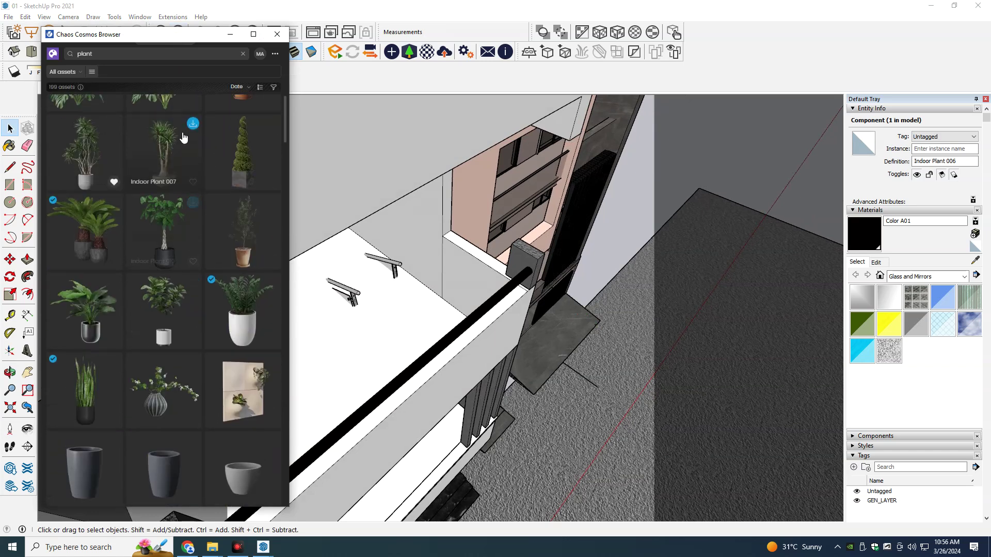
pyautogui.scroll(2, 191, 181)
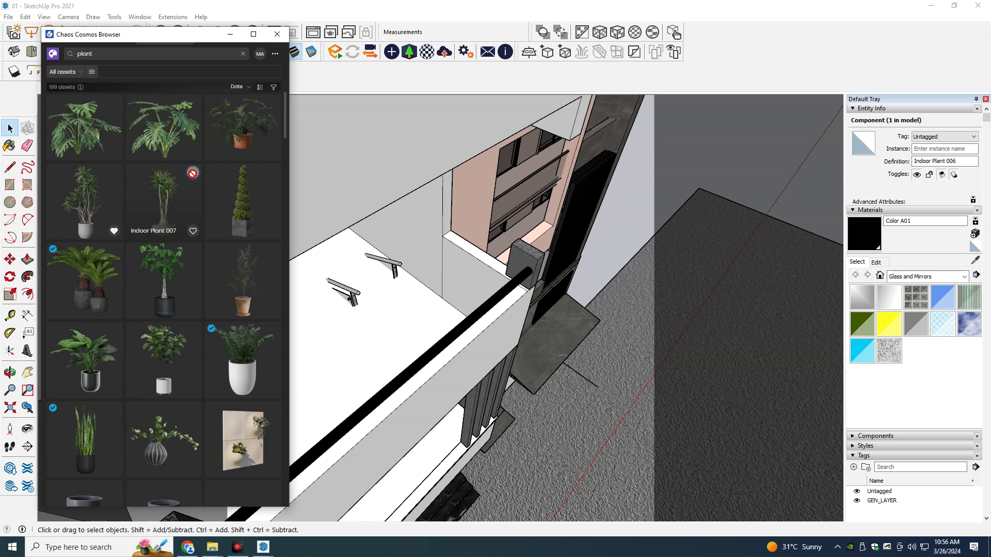
pyautogui.click(192, 173)
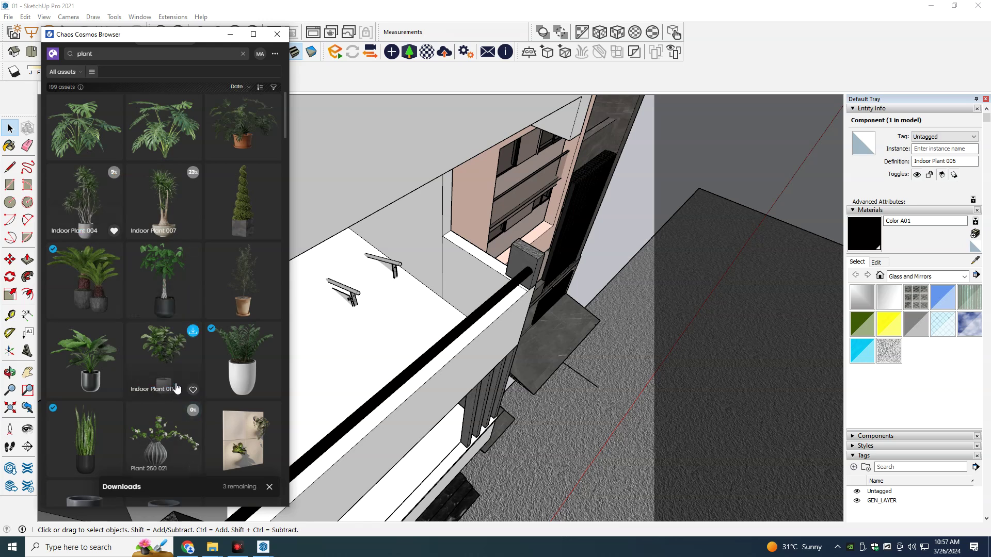
pyautogui.click(188, 549)
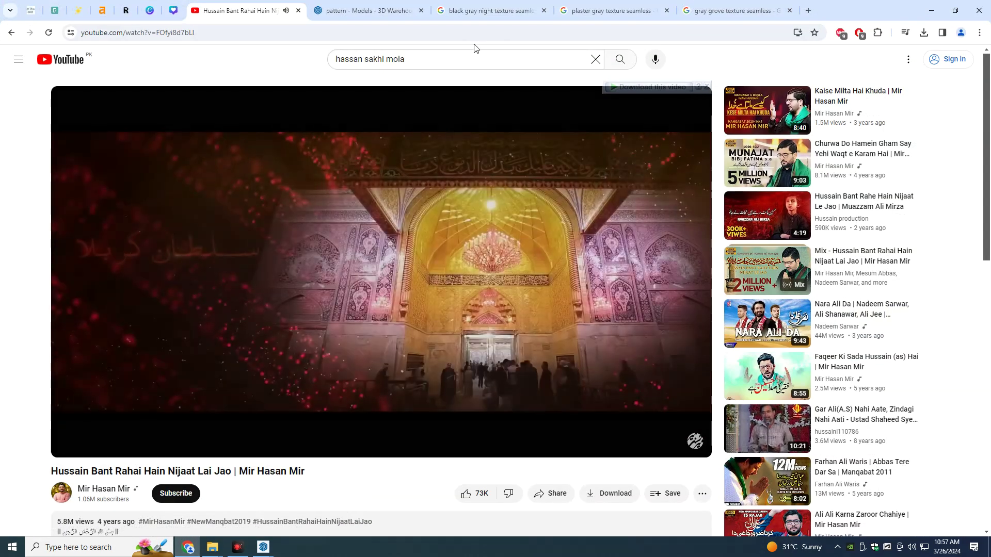
# Step: Look through the gray texture tabs, then run a 'masha allah' search in 3D Warehouse
pyautogui.click(497, 8)
pyautogui.click(606, 11)
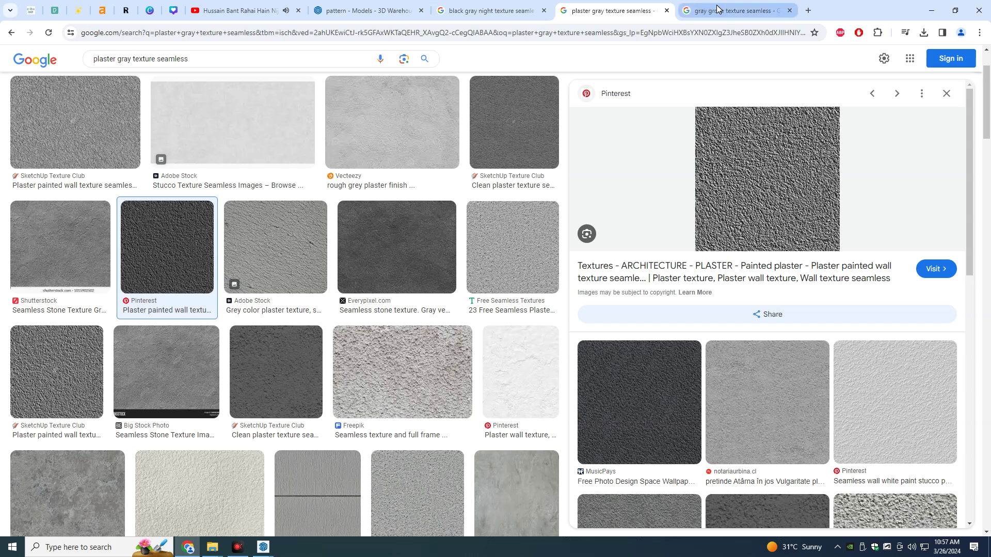
pyautogui.click(712, 10)
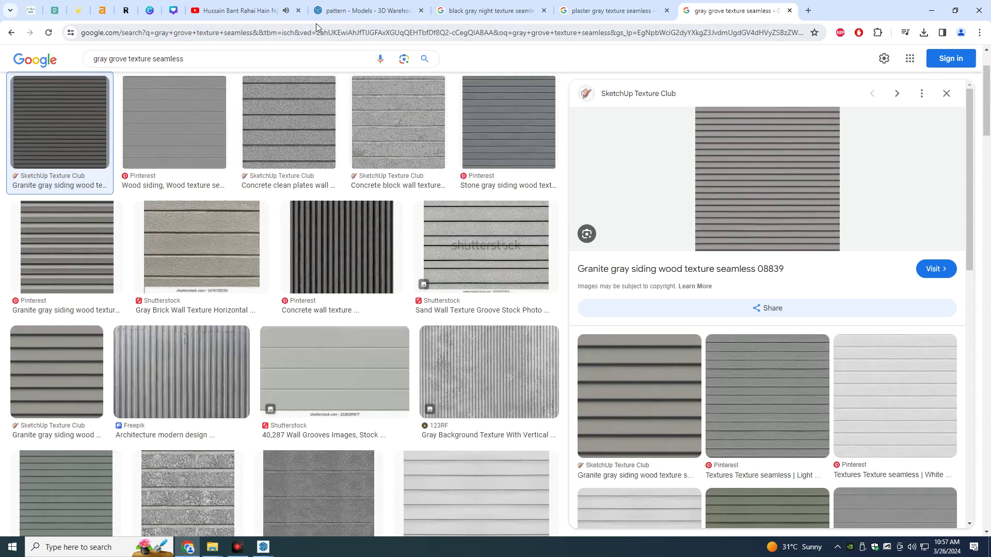
pyautogui.click(364, 10)
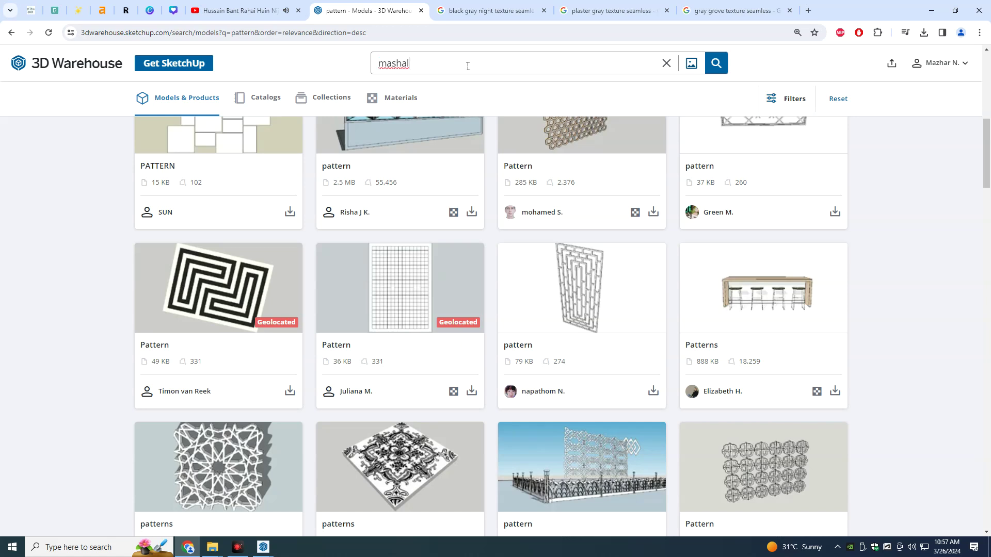
pyautogui.write('masha allah')
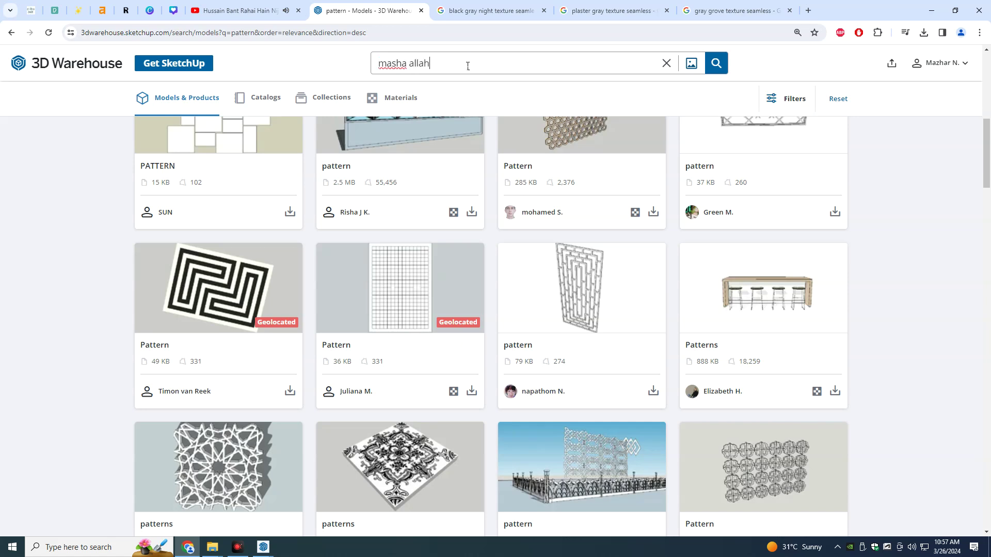
pyautogui.press('Return')
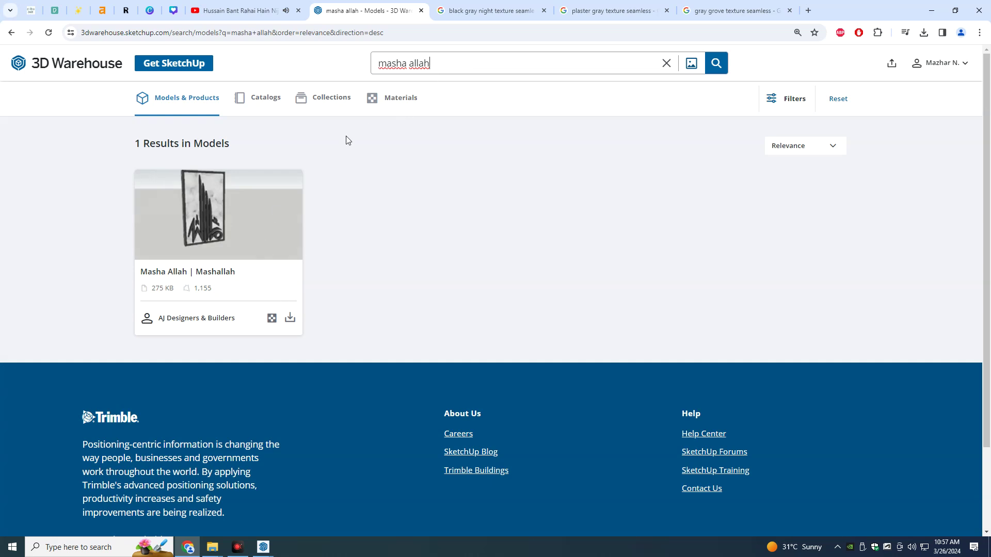
pyautogui.click(477, 20)
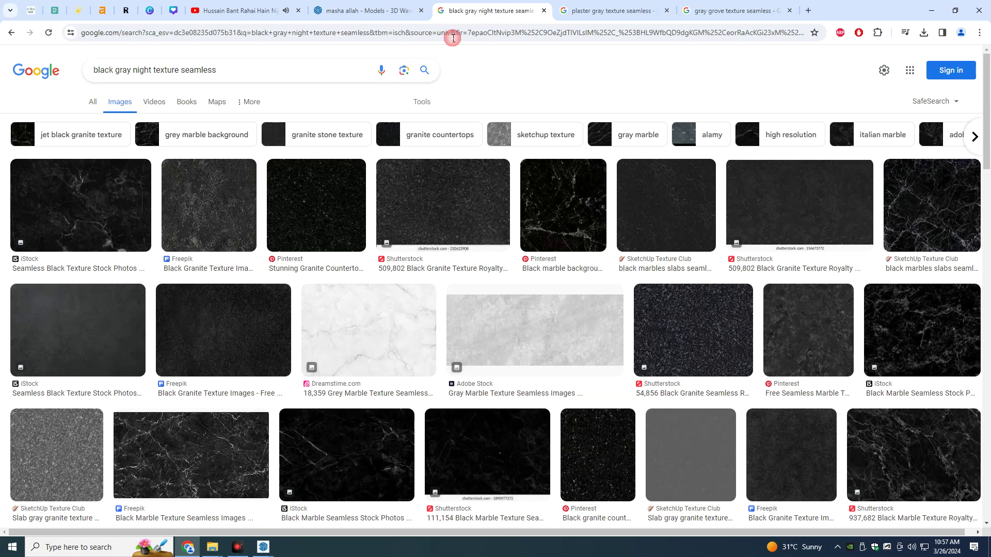
# Step: Search Google Images for 'masha allah calligraphy'
pyautogui.tripleClick(305, 67)
pyautogui.write('ma')
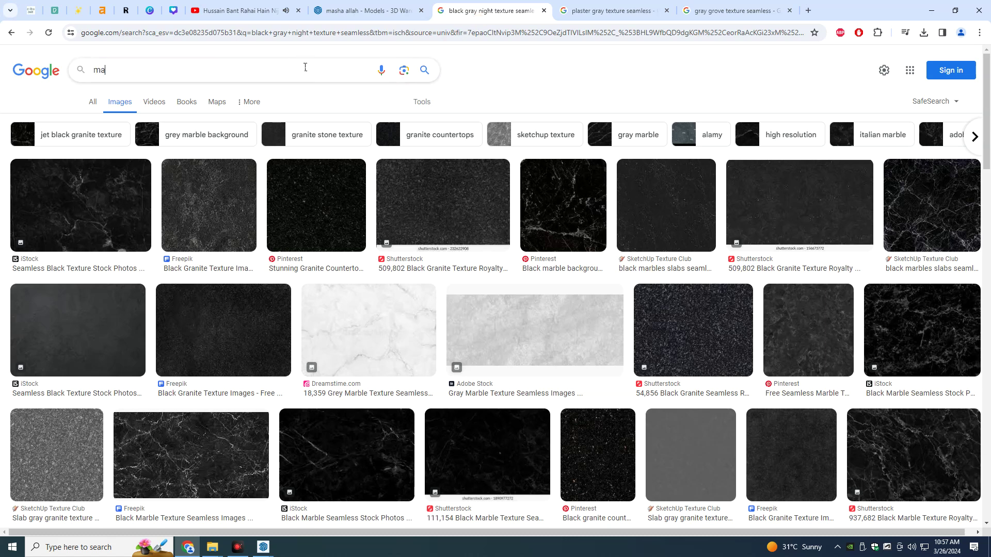
pyautogui.write('sha al')
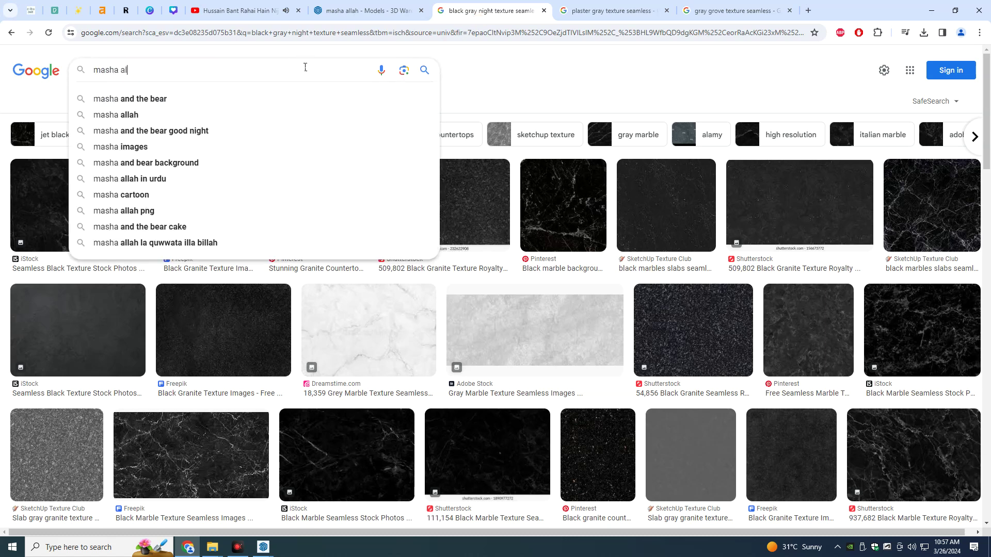
pyautogui.write('lah ')
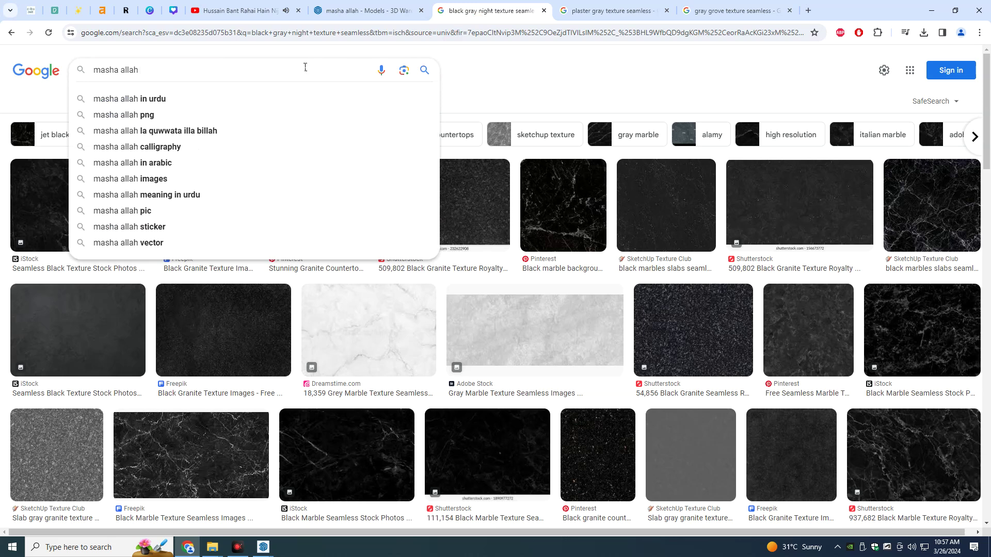
pyautogui.write('c')
pyautogui.press('Down')
pyautogui.press('Return')
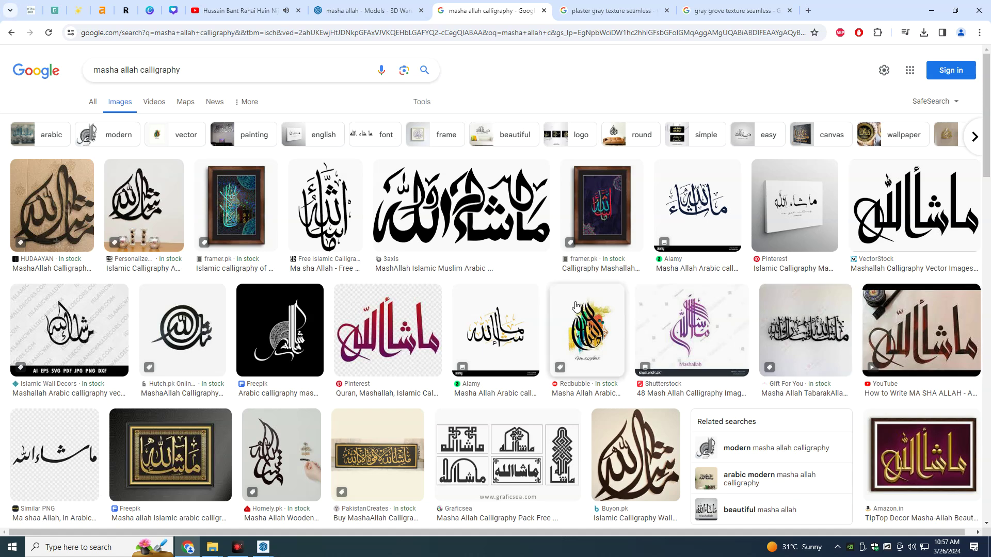
# Step: Preview the ornate framed Masha Allah calligraphy and drag it onto the SketchUp window
pyautogui.scroll(-1, 549, 289)
pyautogui.scroll(-2, 549, 289)
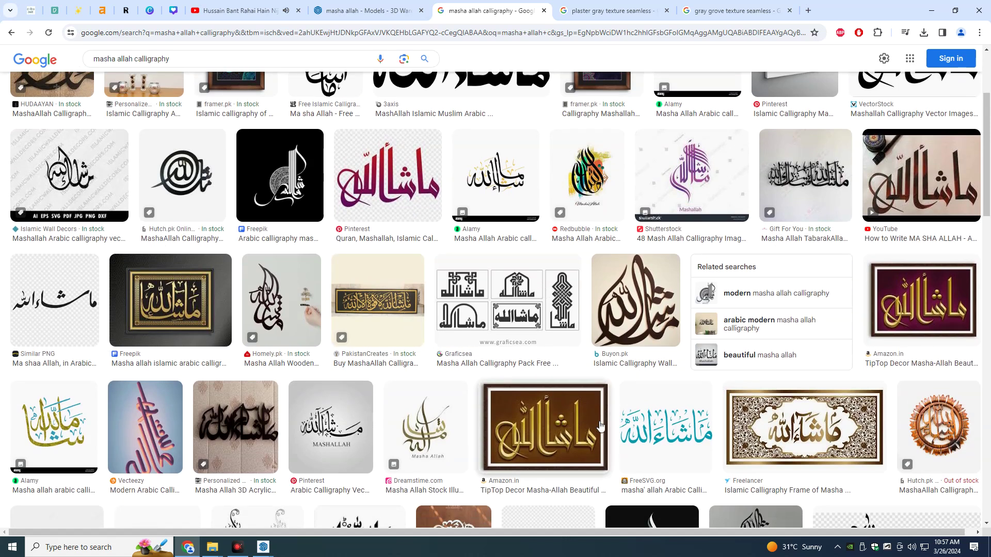
pyautogui.click(795, 434)
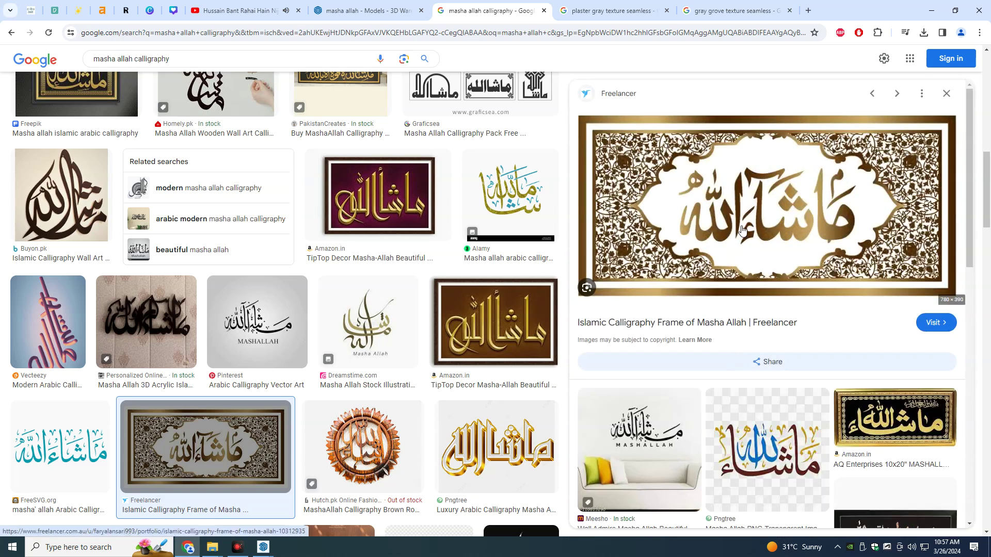
pyautogui.moveTo(742, 230)
pyautogui.mouseDown()
pyautogui.moveTo(292, 141)
pyautogui.moveTo(275, 461)
pyautogui.mouseUp()
pyautogui.moveTo(269, 553); pyautogui.dragTo(275, 551)
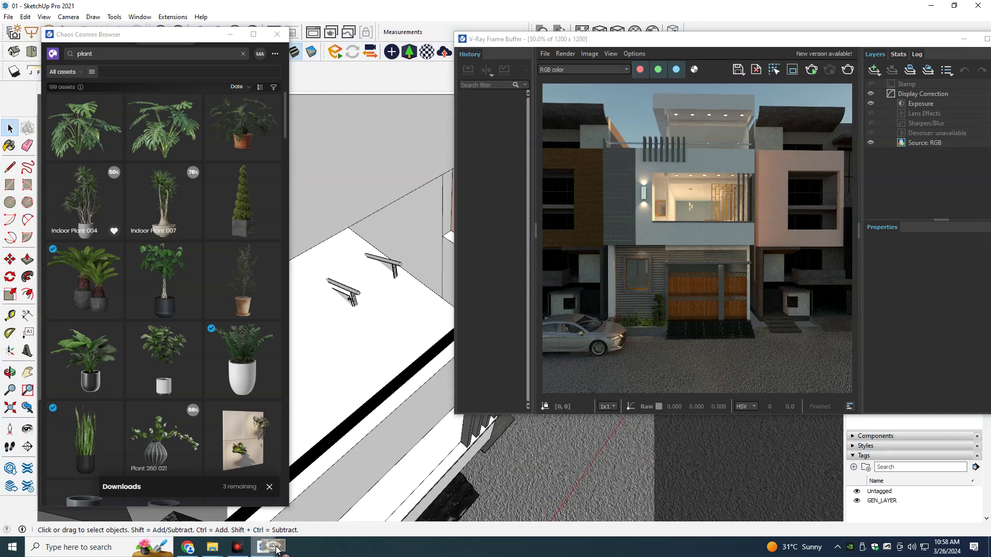
# Step: Try dropping the image into the model, then minimize the Cosmos Browser and V-Ray Frame Buffer
pyautogui.moveTo(362, 238); pyautogui.dragTo(353, 159)
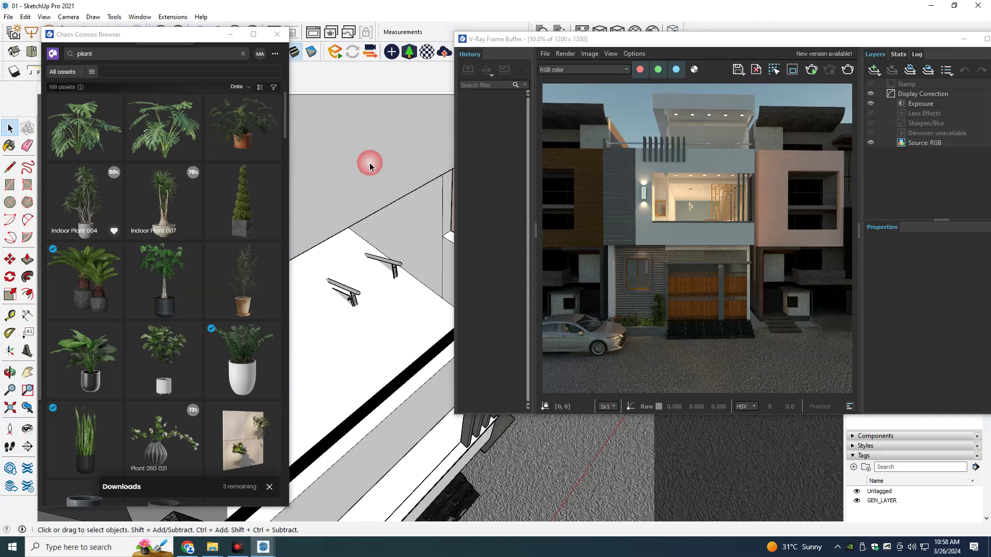
pyautogui.moveTo(190, 112); pyautogui.dragTo(194, 223)
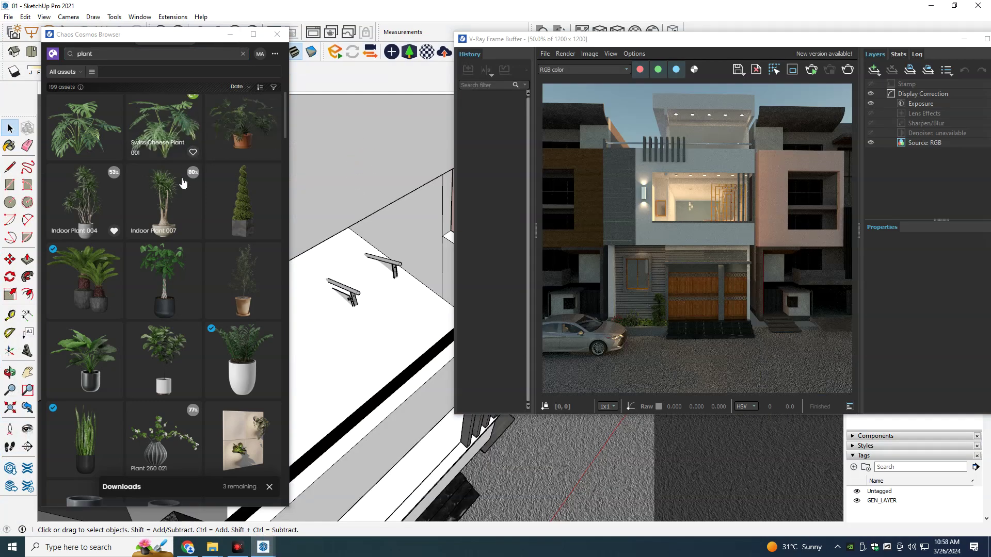
pyautogui.click(230, 39)
pyautogui.click(957, 41)
# Step: Orbit and zoom to a close frontal view of the upper balcony
pyautogui.moveTo(566, 316)
pyautogui.mouseDown(button='middle')
pyautogui.moveTo(471, 322)
pyautogui.moveTo(497, 318)
pyautogui.mouseUp(button='middle')
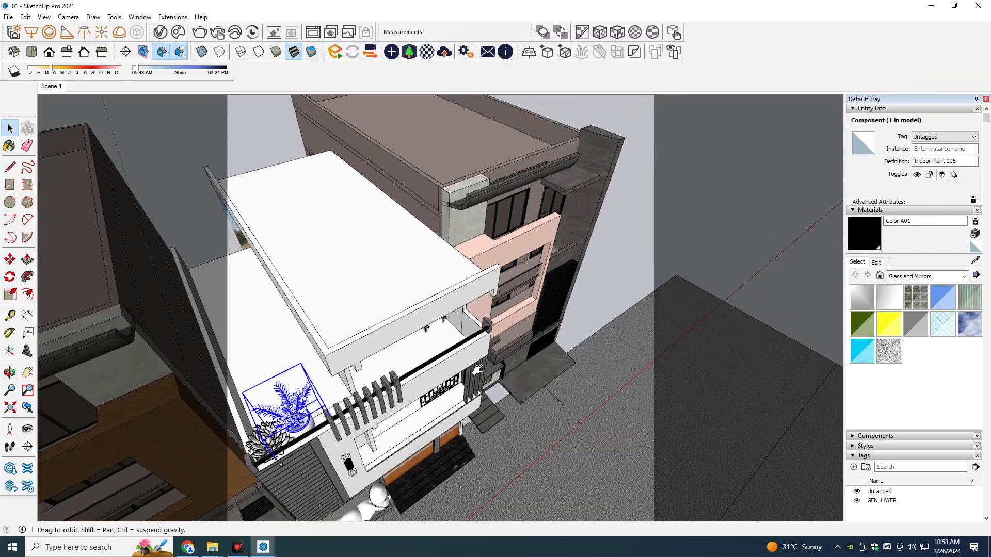
pyautogui.click(610, 300)
pyautogui.moveTo(610, 301)
pyautogui.mouseDown(button='middle')
pyautogui.moveTo(388, 287)
pyautogui.moveTo(389, 214)
pyautogui.mouseUp(button='middle')
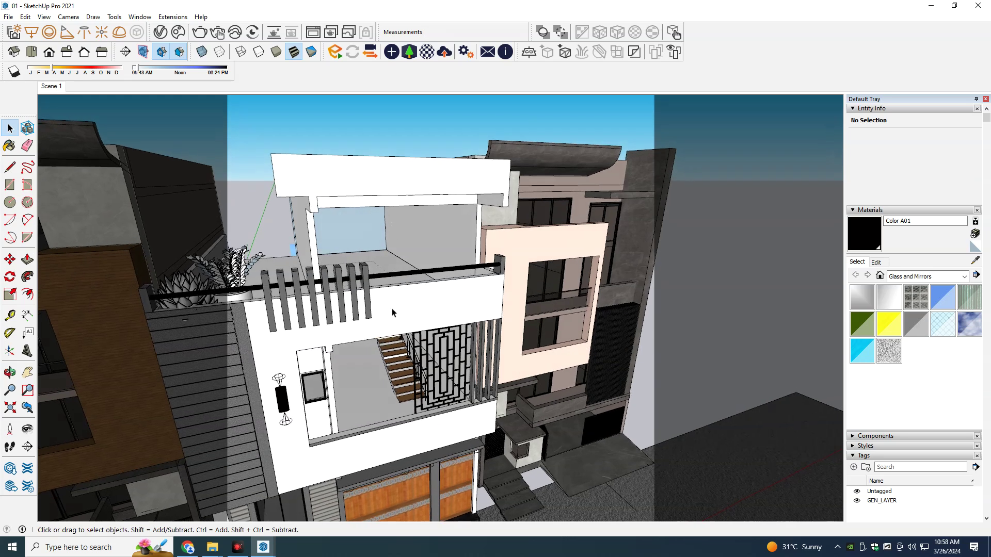
pyautogui.press('o')
pyautogui.moveTo(389, 213); pyautogui.dragTo(343, 262)
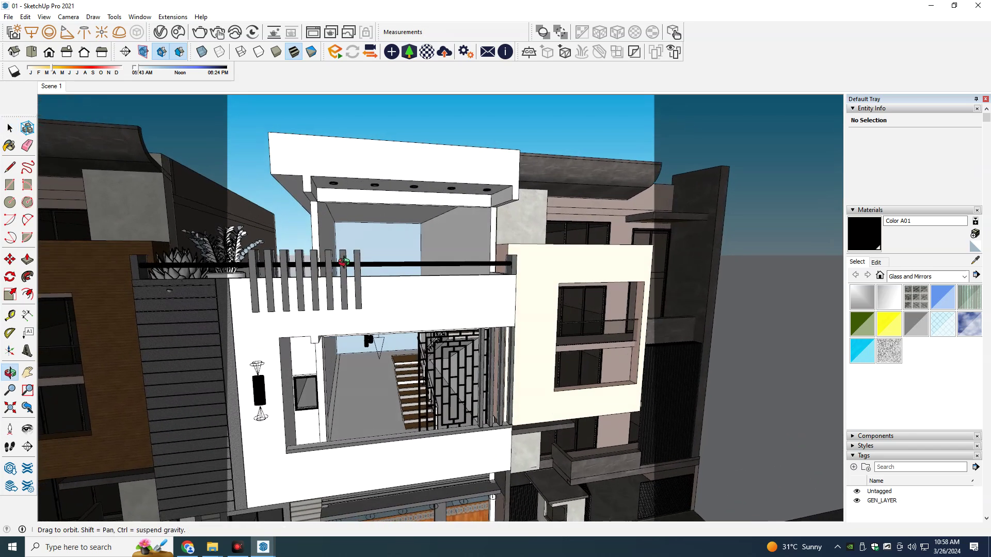
pyautogui.press('space')
pyautogui.scroll(2, 362, 187)
pyautogui.scroll(1, 374, 176)
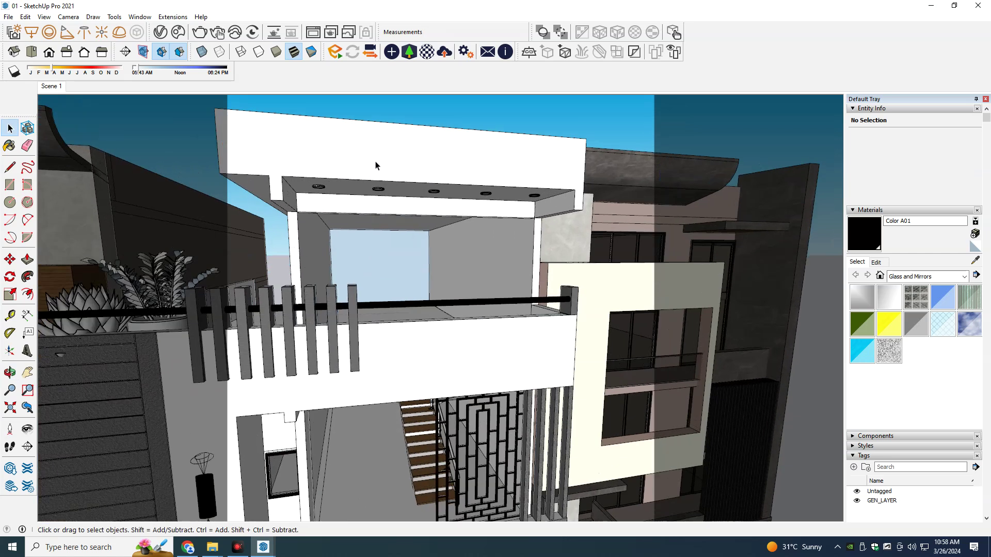
pyautogui.scroll(1, 361, 163)
# Step: Draw a rectangle on the top slab's front face and make it a group
pyautogui.press('r')
pyautogui.click(325, 124)
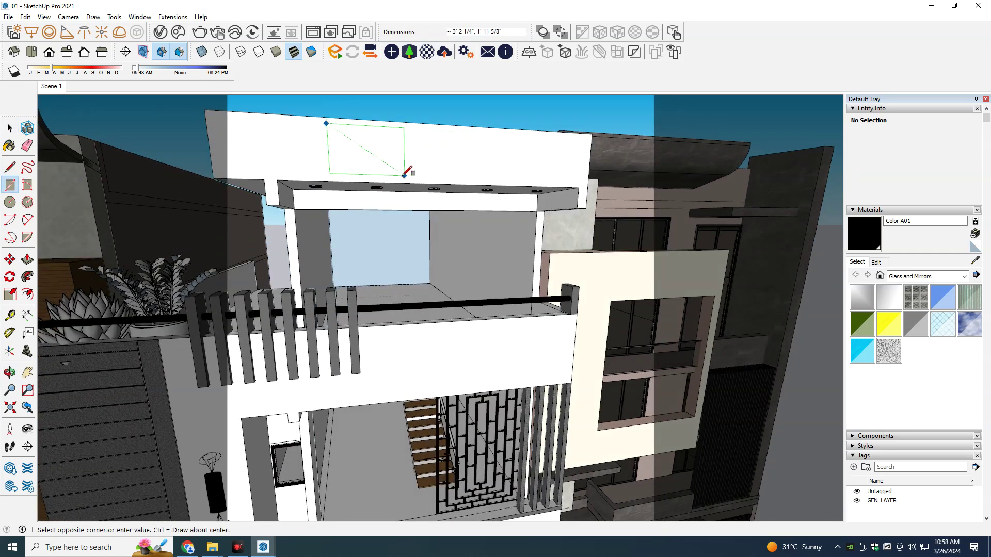
pyautogui.click(440, 178)
pyautogui.press('space')
pyautogui.click(416, 164)
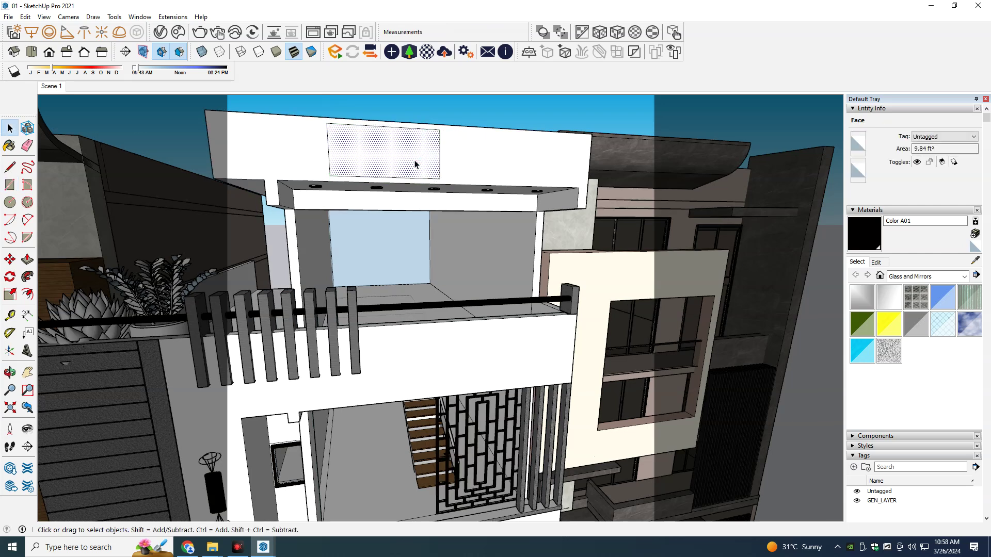
pyautogui.hotkey('ctrl', 'g')
# Step: Paint the group with Mirror 02 and begin choosing a texture image for it
pyautogui.scroll(2, 408, 160)
pyautogui.scroll(2, 407, 160)
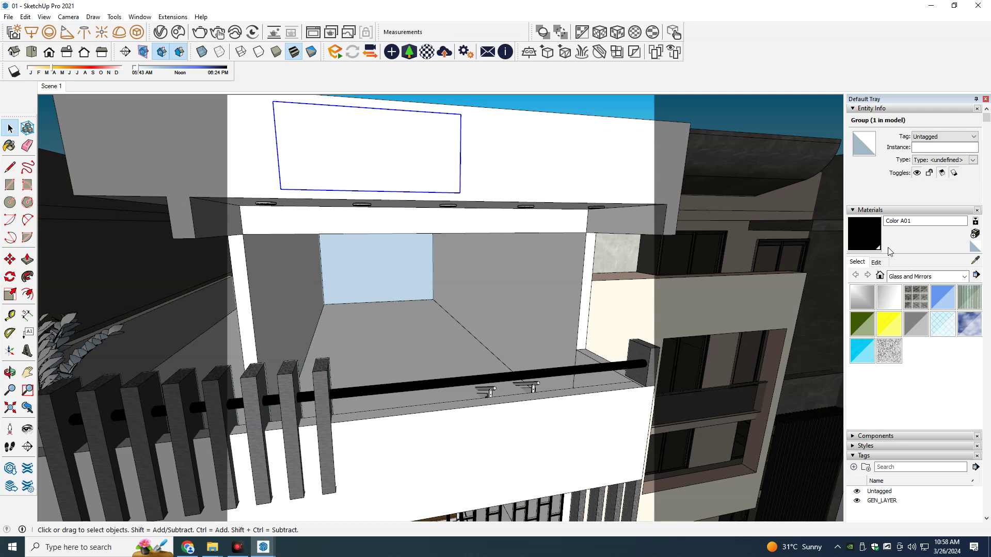
pyautogui.click(889, 297)
pyautogui.click(415, 150)
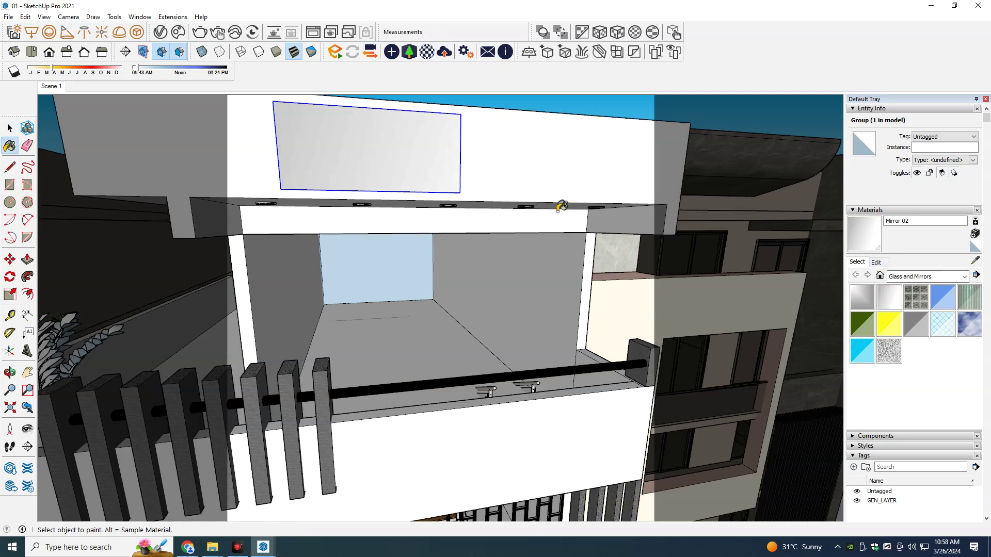
pyautogui.click(877, 262)
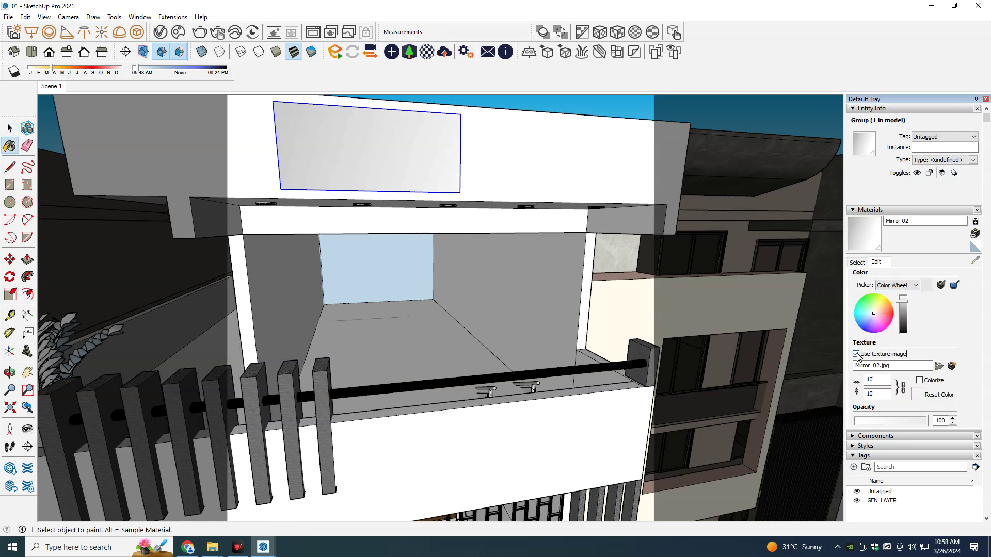
pyautogui.click(856, 354)
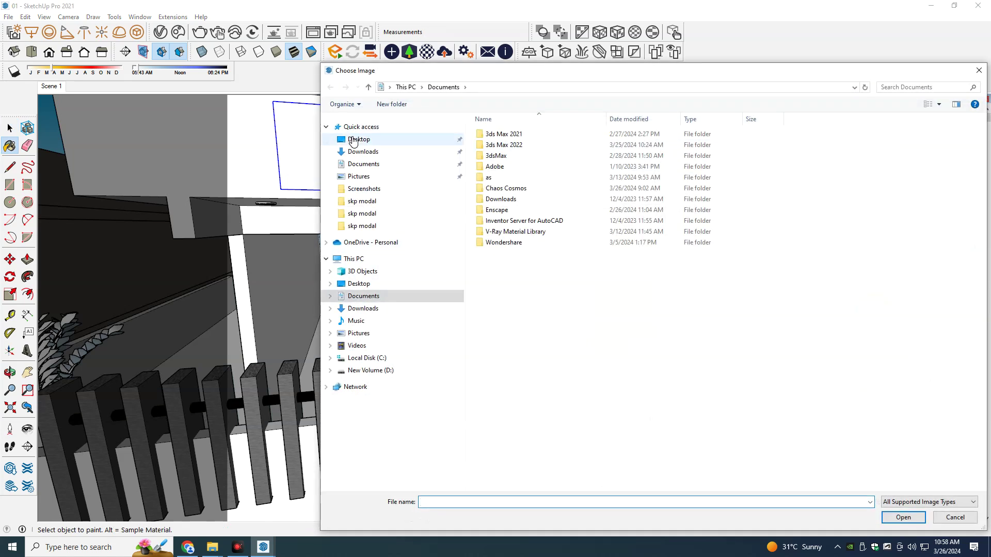
pyautogui.click(353, 141)
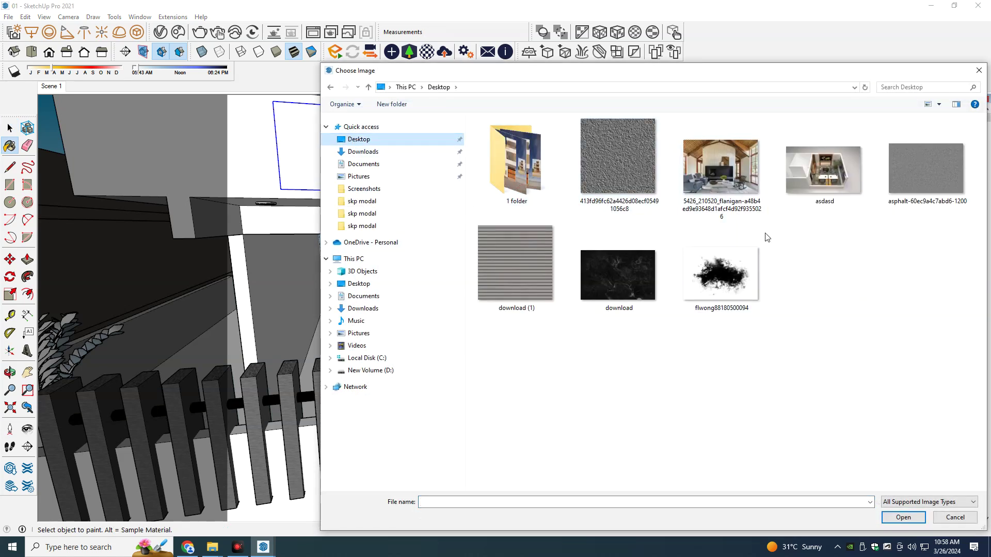
# Step: Permanently delete b2-01 from the desktop and close the image chooser without loading a texture
pyautogui.press('super+d')
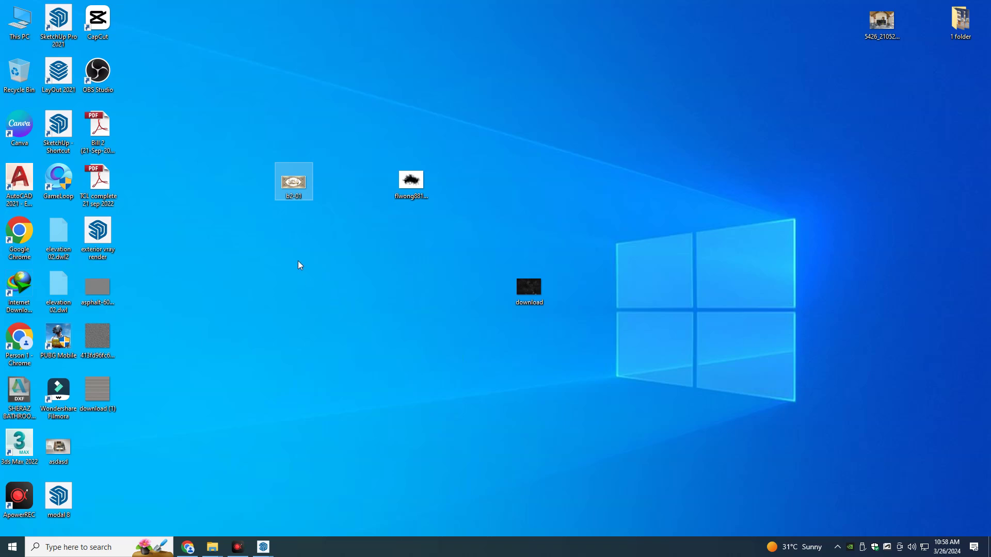
pyautogui.moveTo(293, 184)
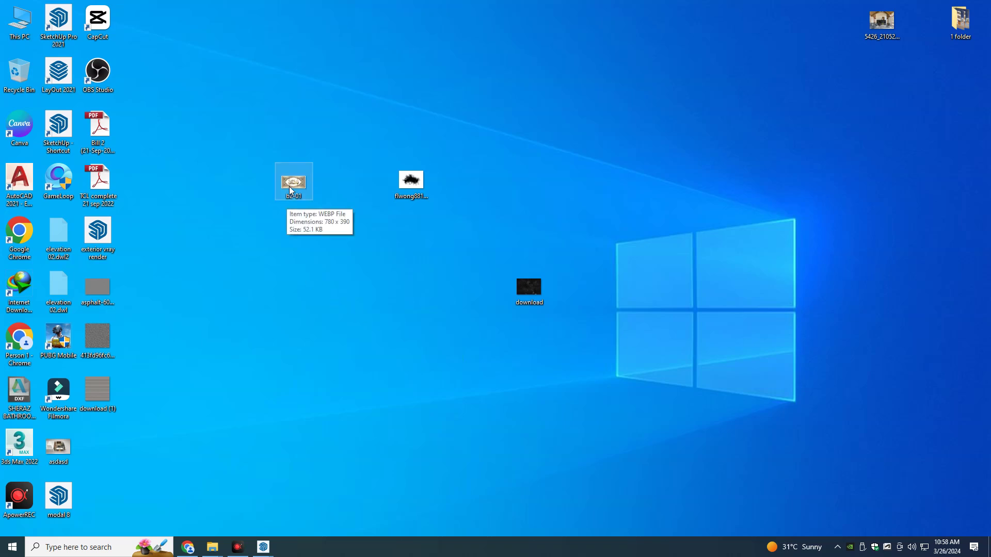
pyautogui.hotkey('shift', 'Delete')
pyautogui.press('super+d')
pyautogui.press('Return')
pyautogui.click(979, 71)
pyautogui.click(528, 141)
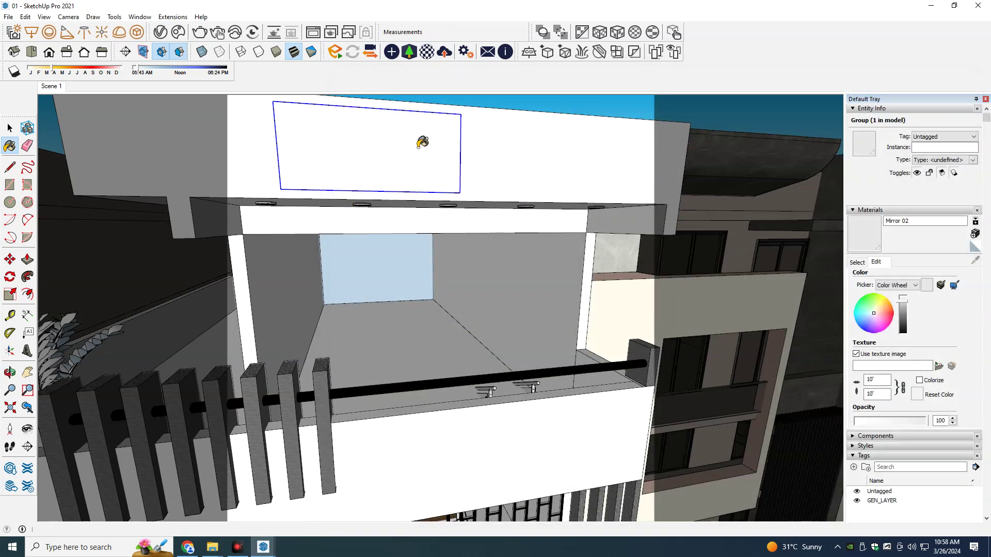
pyautogui.press('space')
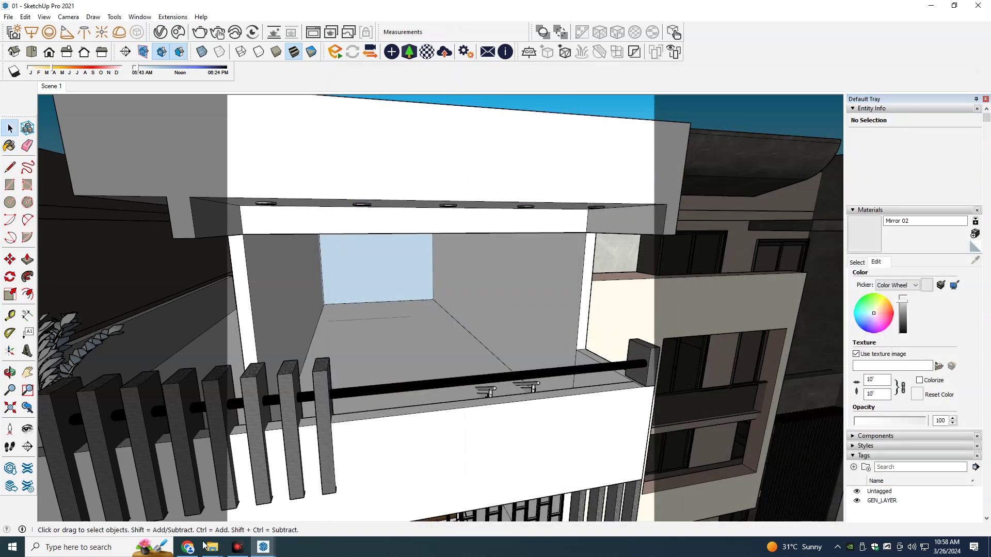
pyautogui.click(187, 548)
# Step: Save the Amazon.in blue-and-gold calligraphy frame to the Desktop as 71XDptWPlvL and drag it into SketchUp
pyautogui.scroll(-5, 289, 217)
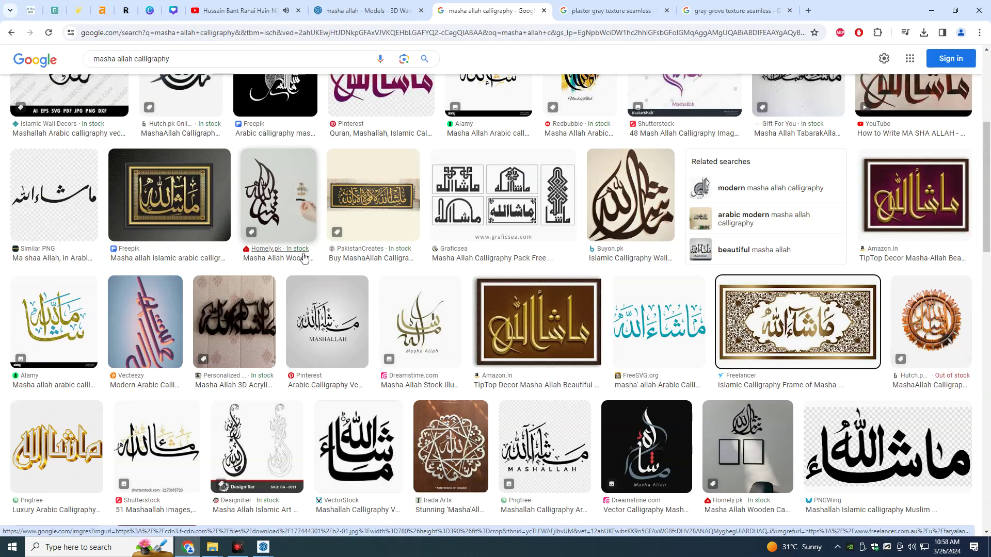
pyautogui.scroll(-3, 303, 258)
pyautogui.scroll(-3, 360, 349)
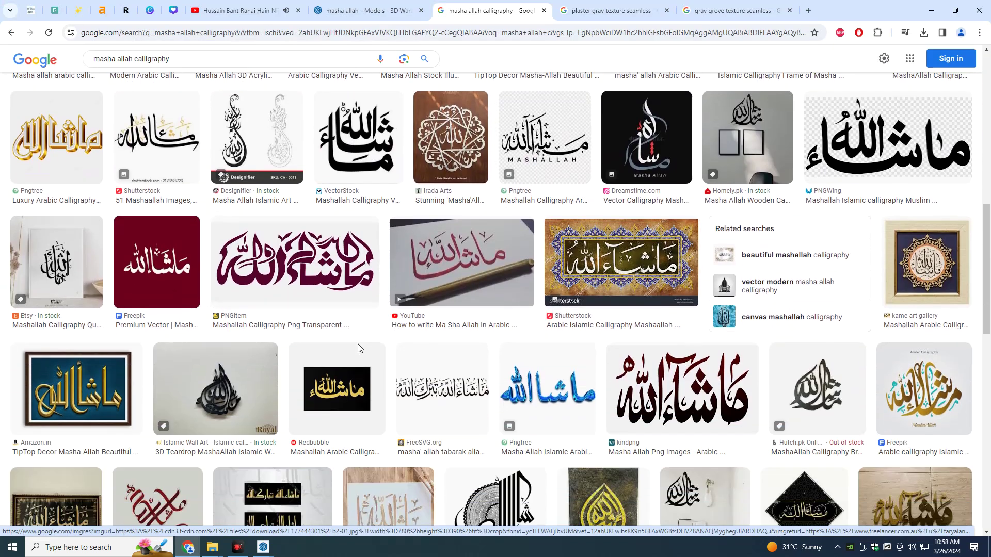
pyautogui.scroll(-2, 360, 348)
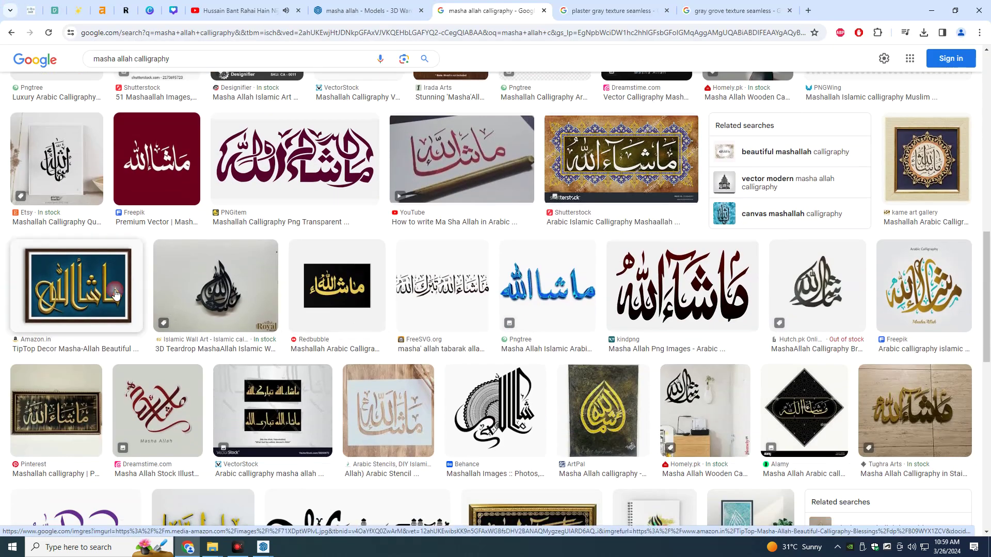
pyautogui.click(115, 294)
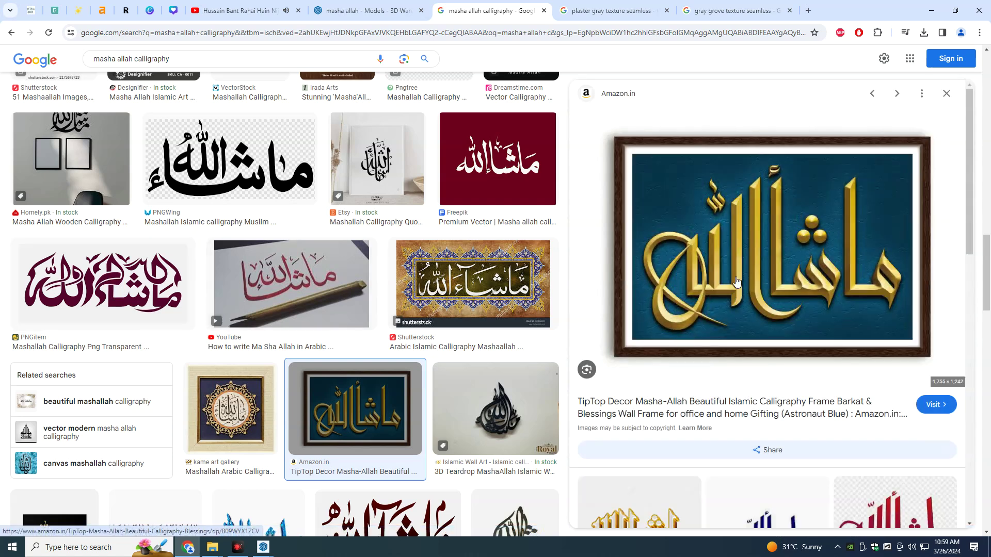
pyautogui.rightClick(737, 281)
pyautogui.click(772, 422)
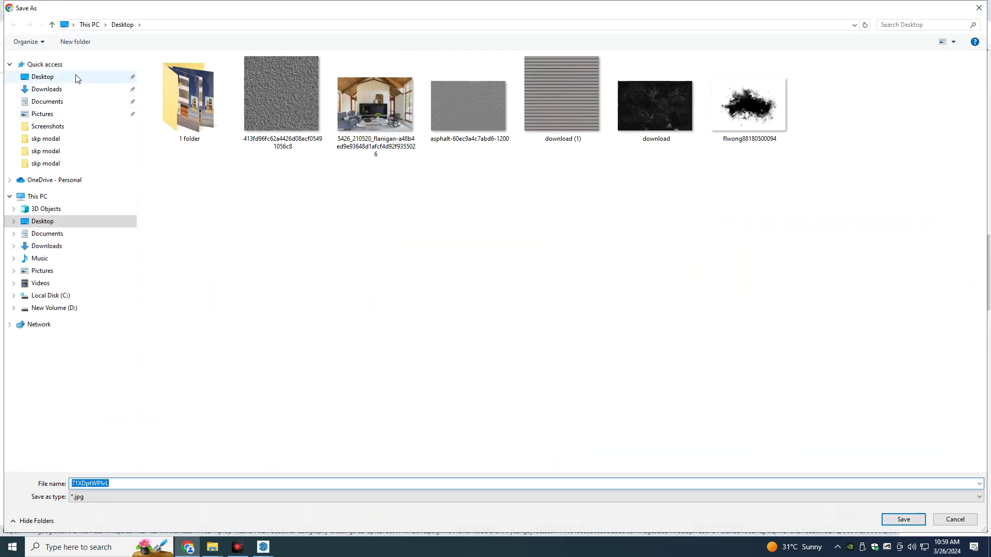
pyautogui.click(72, 77)
pyautogui.click(904, 519)
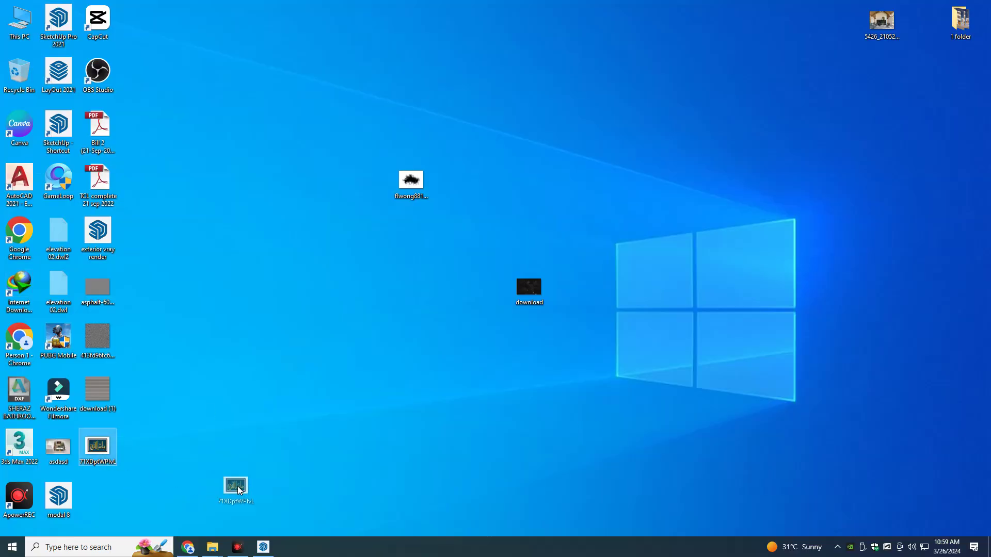
pyautogui.moveTo(262, 548); pyautogui.dragTo(380, 370)
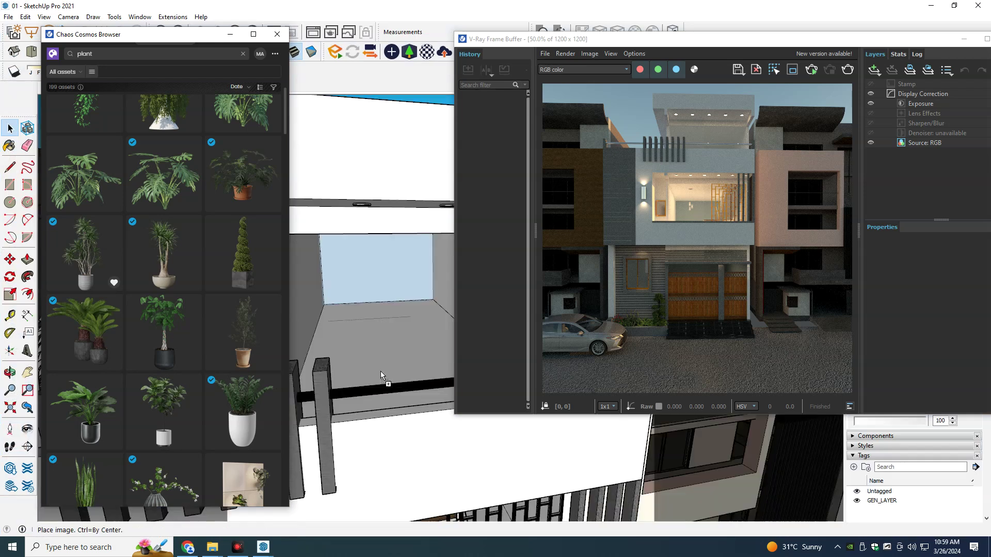
# Step: Place the Masha Allah calligraphy image on the wall above the top balcony
pyautogui.click(346, 163)
pyautogui.press('s')
pyautogui.click(964, 39)
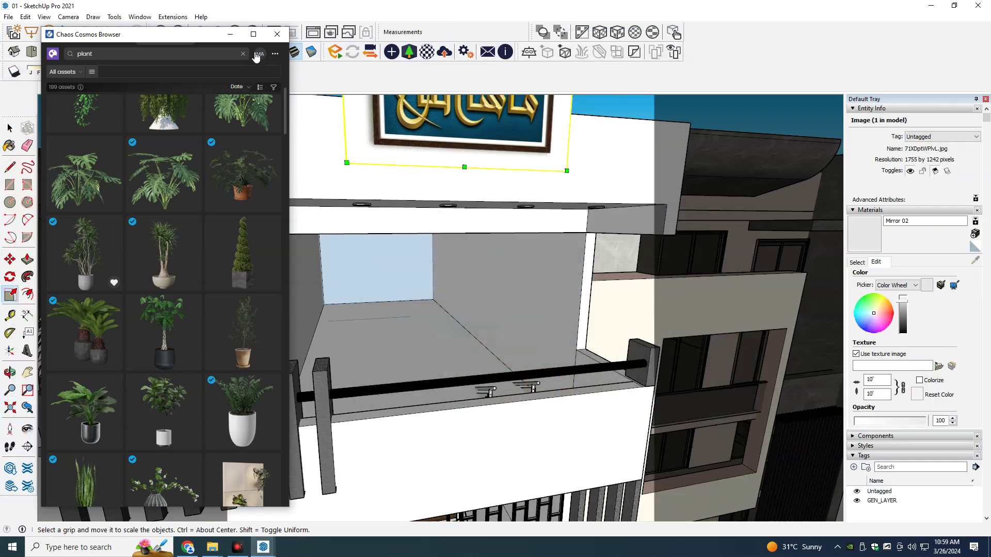
pyautogui.click(233, 36)
pyautogui.press('space')
pyautogui.moveTo(374, 170)
pyautogui.mouseDown(button='middle')
pyautogui.moveTo(458, 199)
pyautogui.moveTo(577, 204)
pyautogui.mouseUp(button='middle')
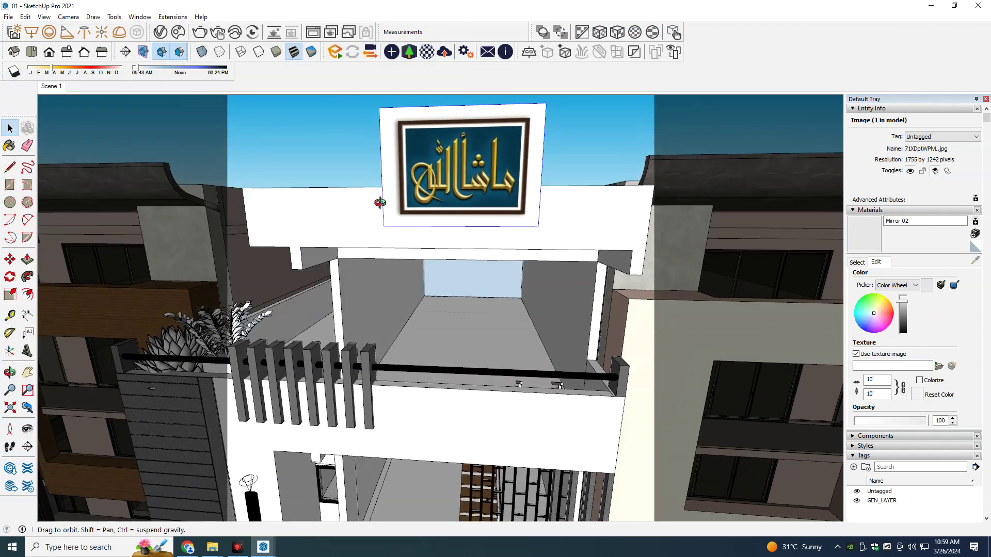
# Step: Move the calligraphy image lower and scale it down from its corner
pyautogui.press('m')
pyautogui.click(569, 208)
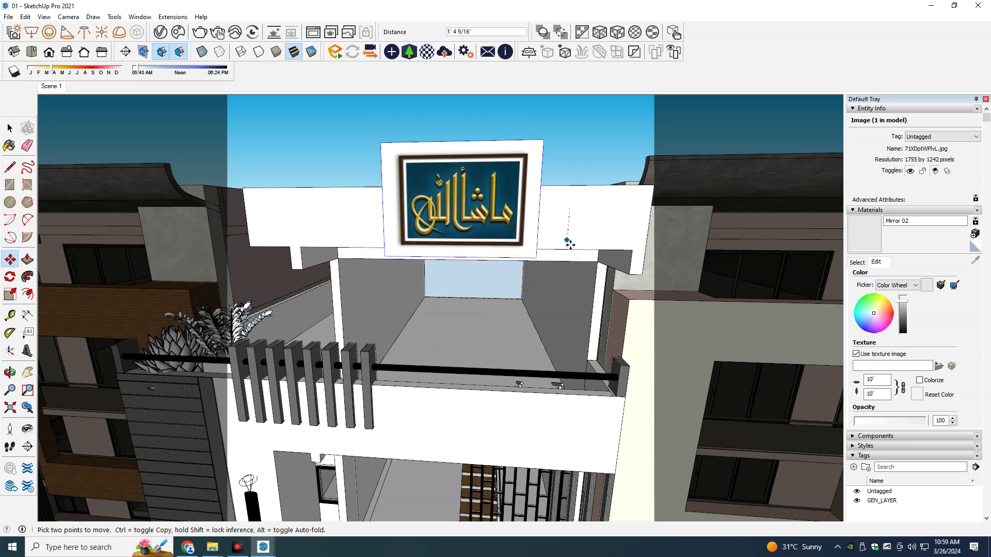
pyautogui.click(567, 269)
pyautogui.press('s')
pyautogui.moveTo(539, 173); pyautogui.dragTo(495, 205)
pyautogui.click(496, 205)
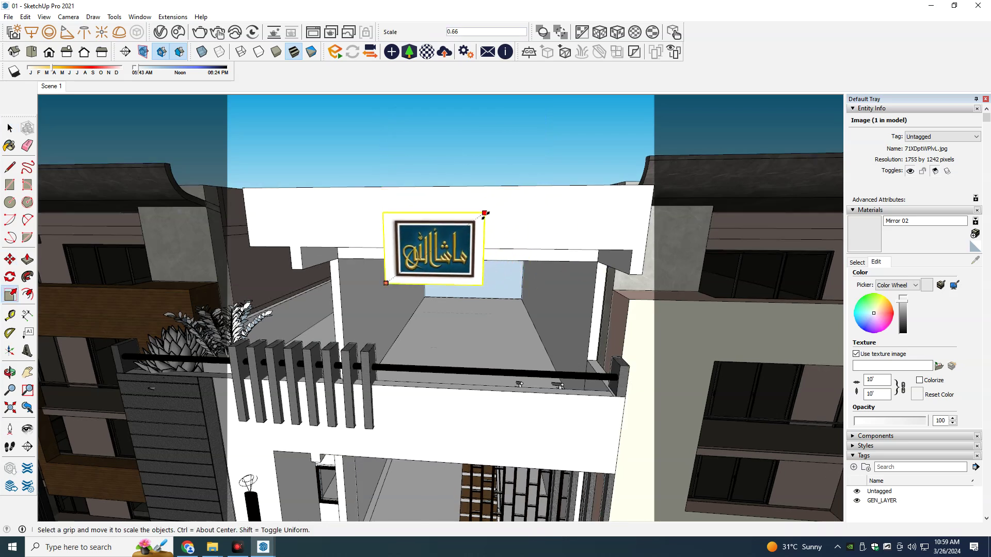
pyautogui.moveTo(496, 205); pyautogui.dragTo(514, 212, button='middle')
# Step: Raise the image onto the parapet wall and shrink it further
pyautogui.press('m')
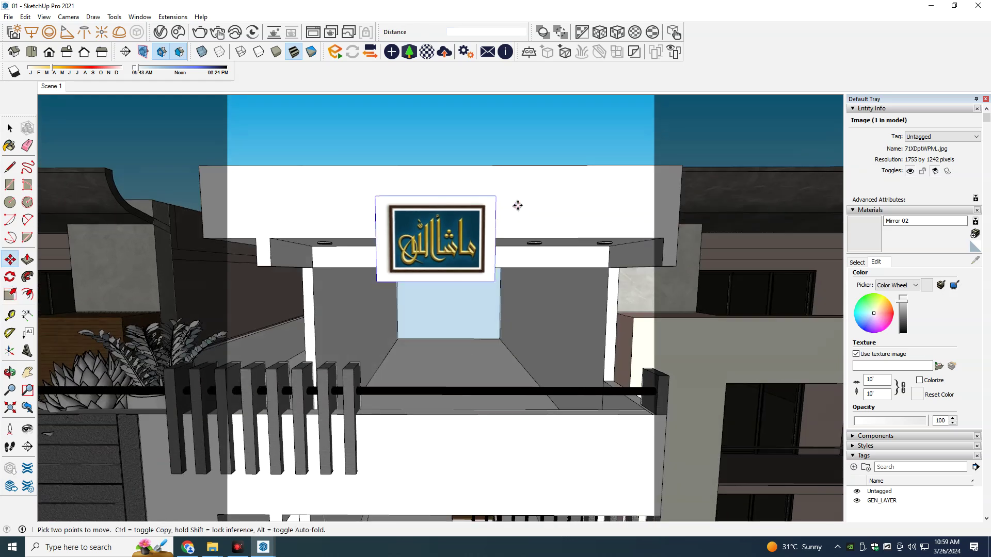
pyautogui.click(516, 211)
pyautogui.click(505, 198)
pyautogui.press('s')
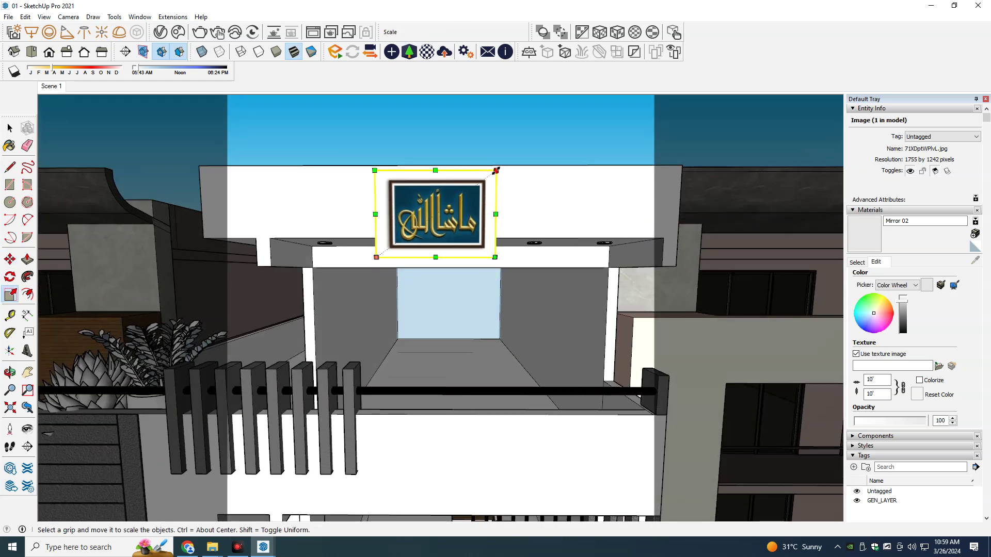
pyautogui.moveTo(496, 171); pyautogui.dragTo(479, 193)
pyautogui.click(479, 202)
# Step: Fine-tune the image's size and position, then return to the Scene 1 view
pyautogui.press('m')
pyautogui.click(508, 217)
pyautogui.press('s')
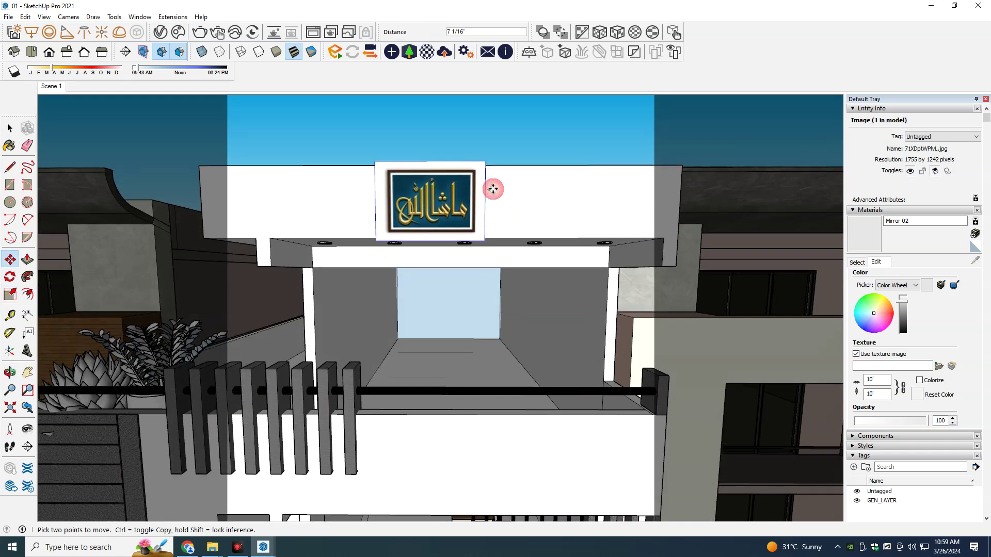
pyautogui.moveTo(485, 162); pyautogui.dragTo(474, 205)
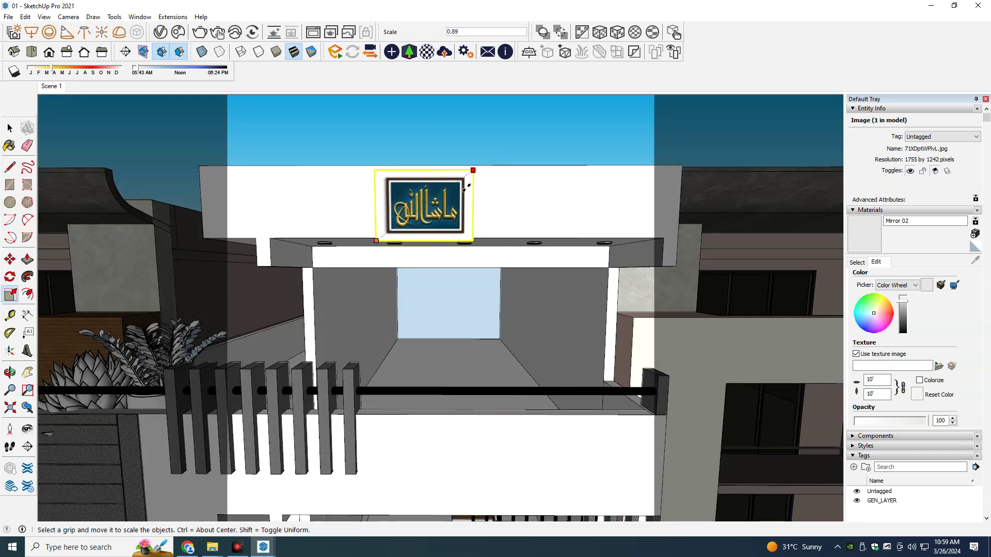
pyautogui.press('m')
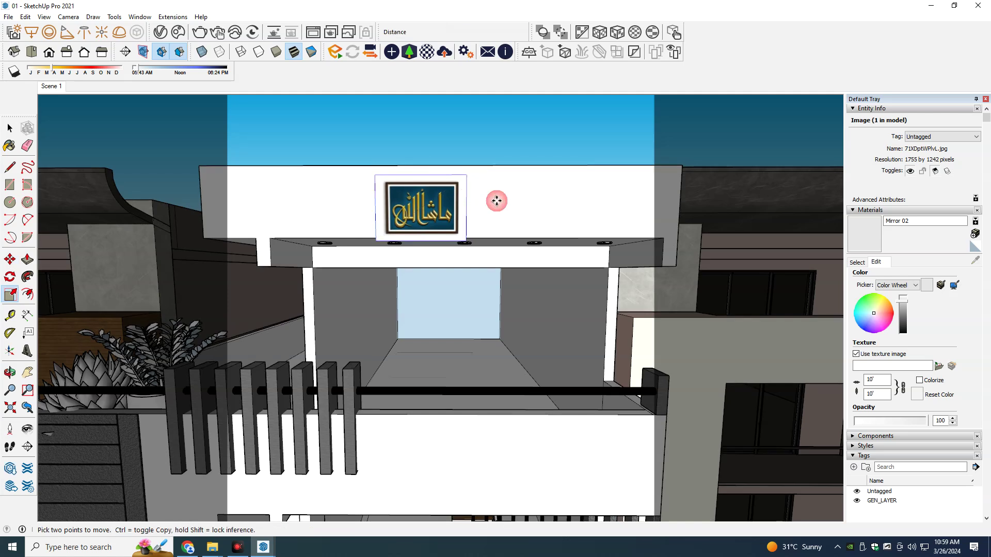
pyautogui.click(484, 202)
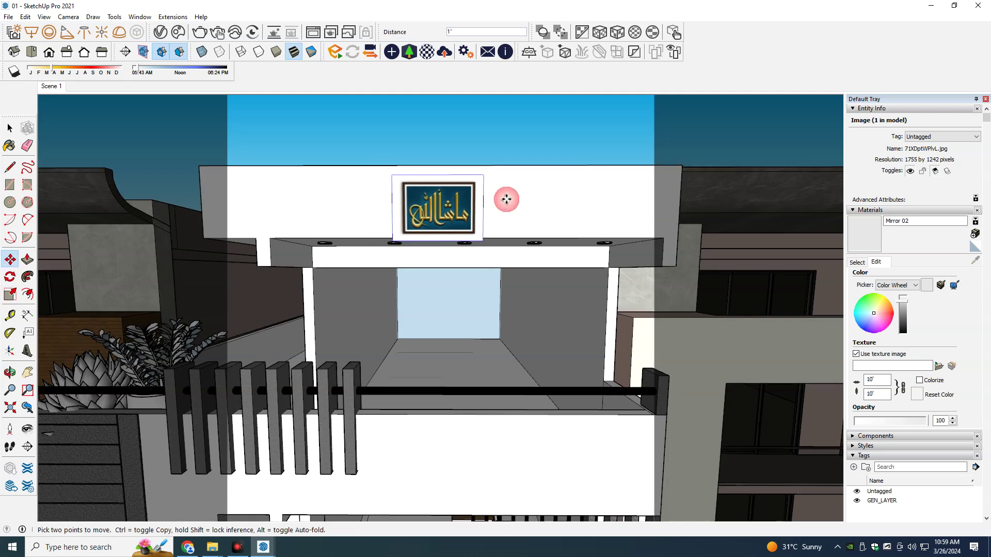
pyautogui.moveTo(506, 196); pyautogui.dragTo(492, 212, button='middle')
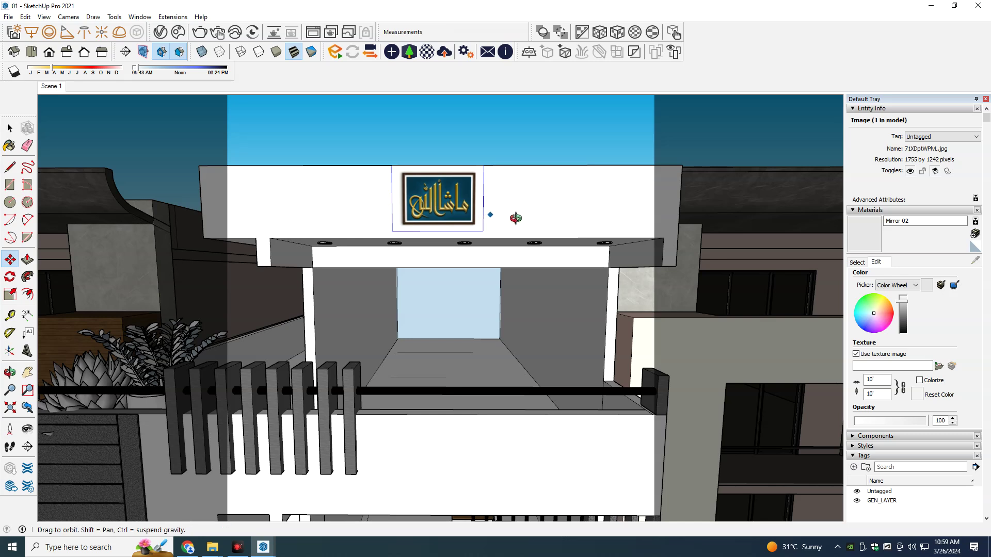
pyautogui.press('space')
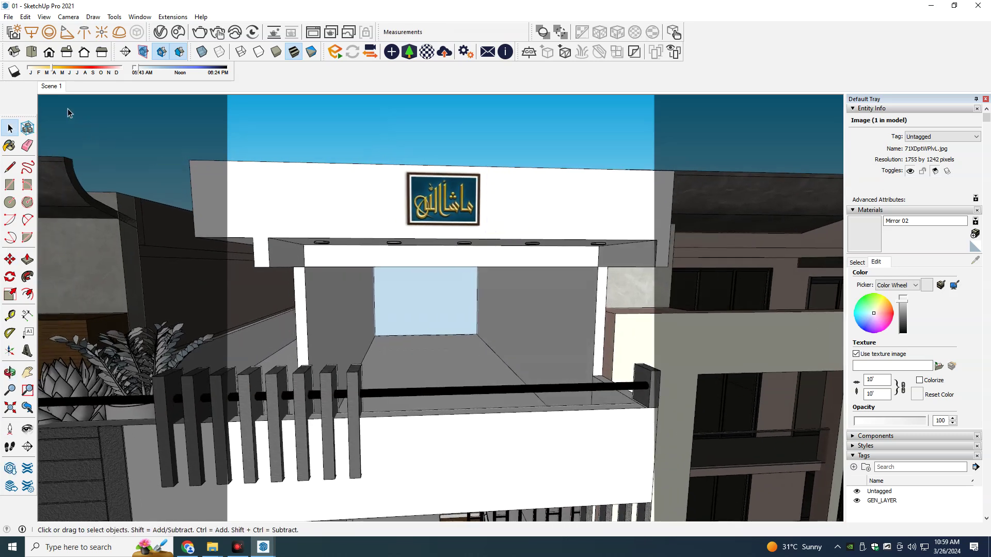
pyautogui.click(69, 111)
pyautogui.click(56, 87)
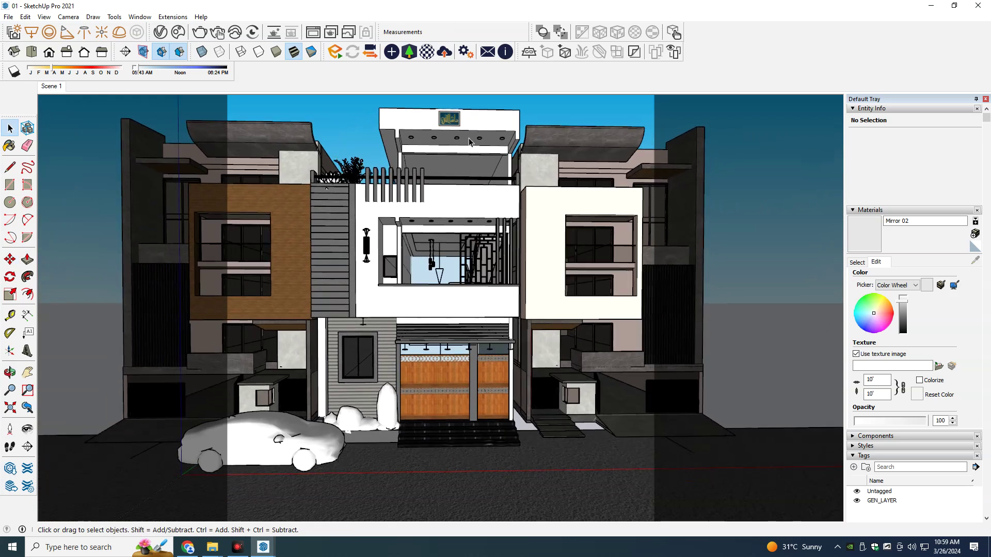
# Step: Orbit and zoom down onto the upper parapet's top edge and its black rail
pyautogui.click(453, 124)
pyautogui.press('m')
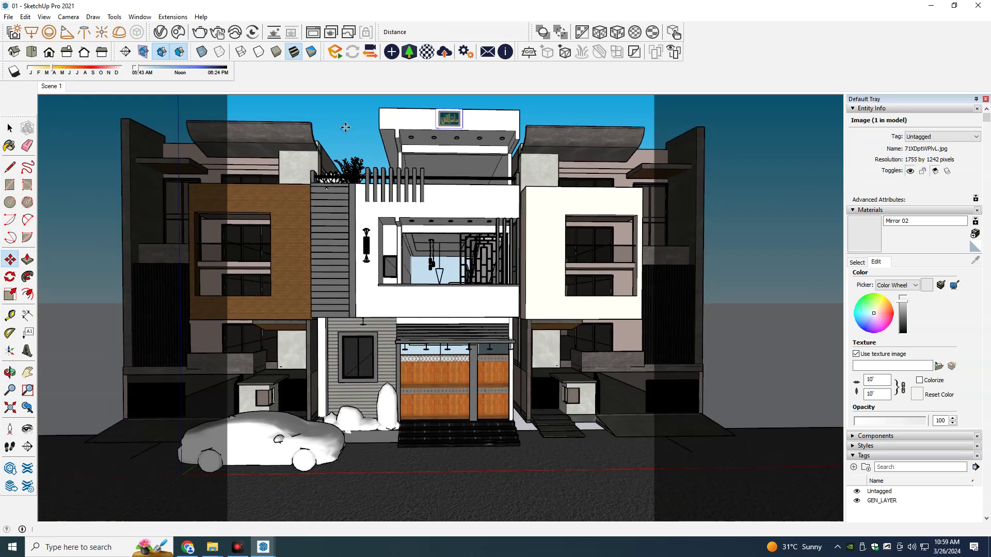
pyautogui.press('space')
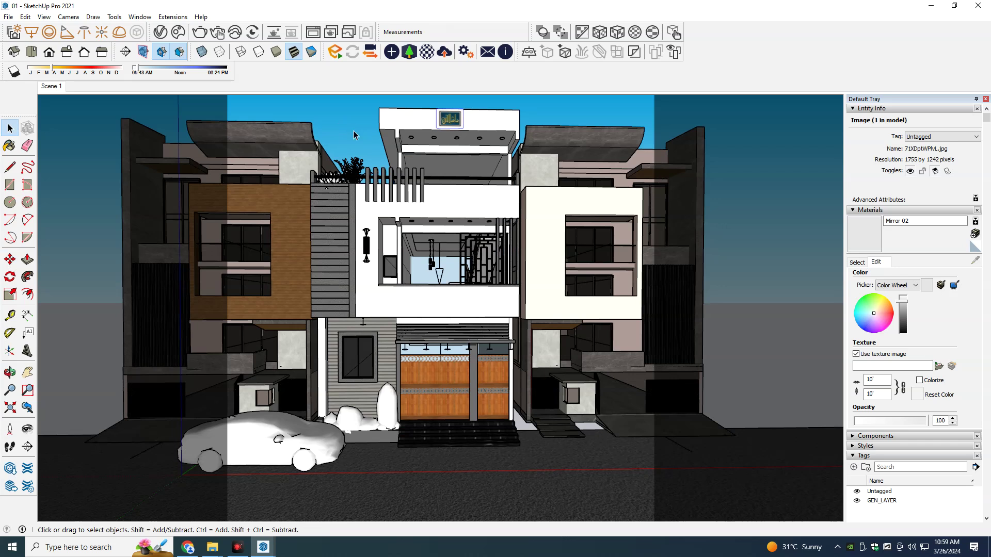
pyautogui.moveTo(475, 215); pyautogui.dragTo(505, 224, button='middle')
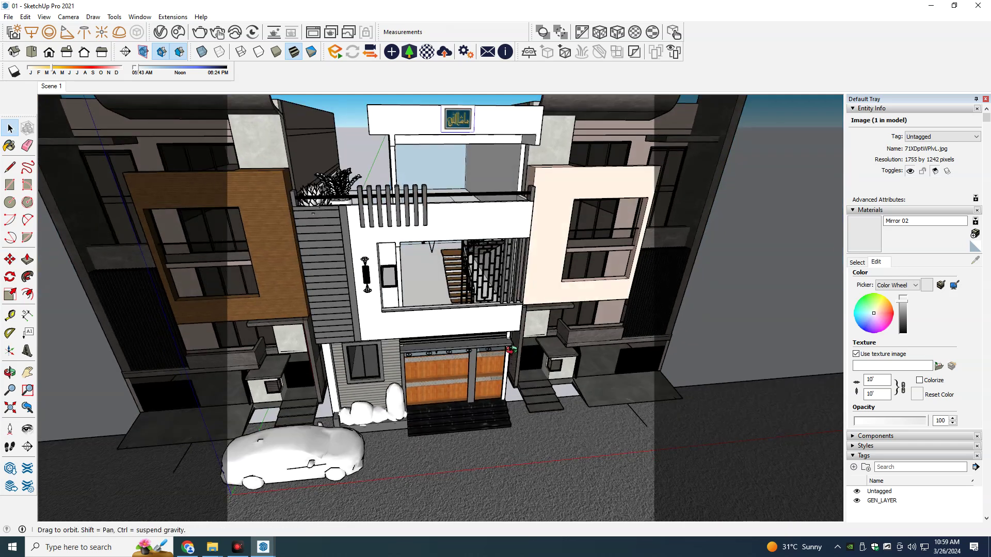
pyautogui.scroll(5, 505, 224)
pyautogui.scroll(3, 506, 224)
pyautogui.scroll(4, 498, 260)
pyautogui.moveTo(497, 261)
pyautogui.mouseDown(button='middle')
pyautogui.moveTo(614, 289)
pyautogui.moveTo(712, 272)
pyautogui.mouseUp(button='middle')
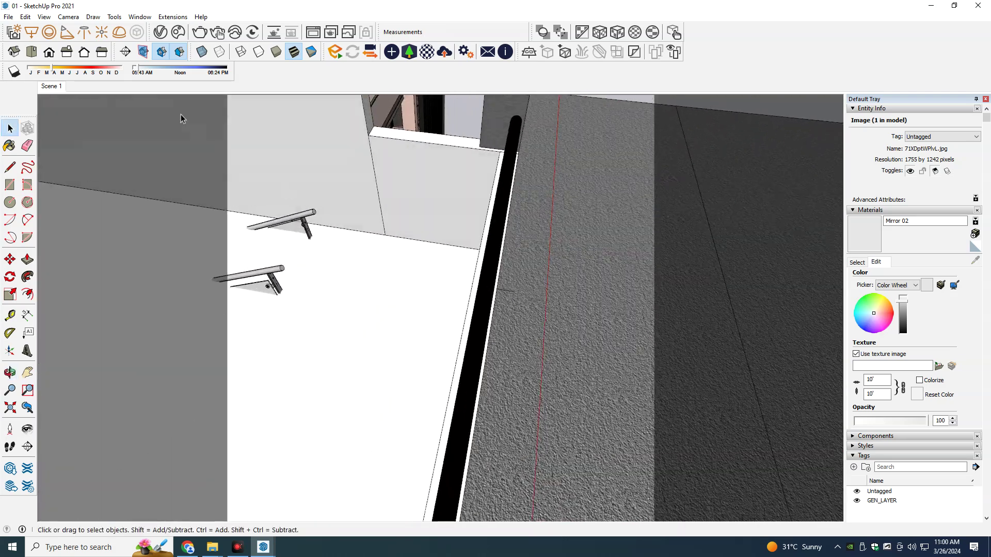
pyautogui.click(178, 32)
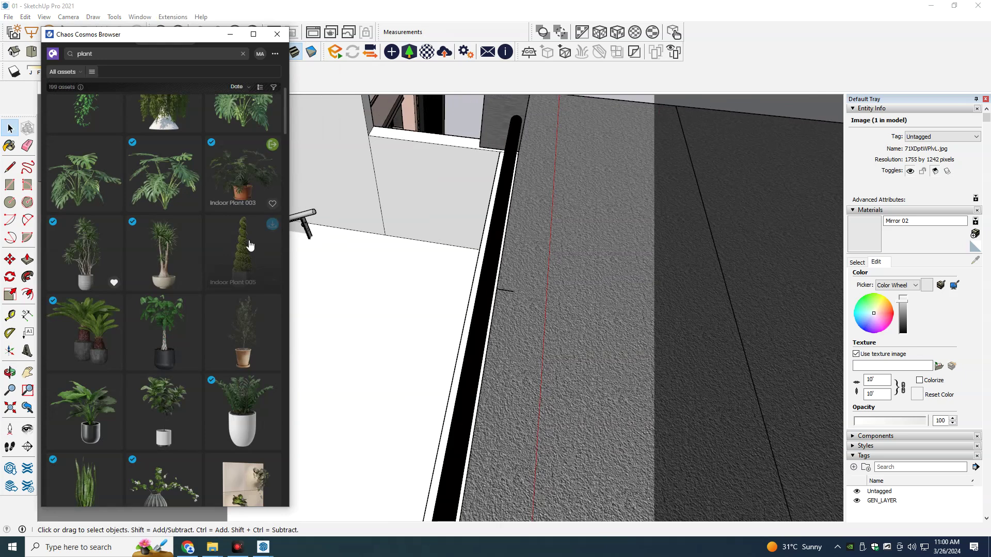
# Step: Download Indoor Plant 011 and Indoor Plant 001 from the Cosmos 'plant' results
pyautogui.scroll(3, 248, 222)
pyautogui.scroll(2, 248, 223)
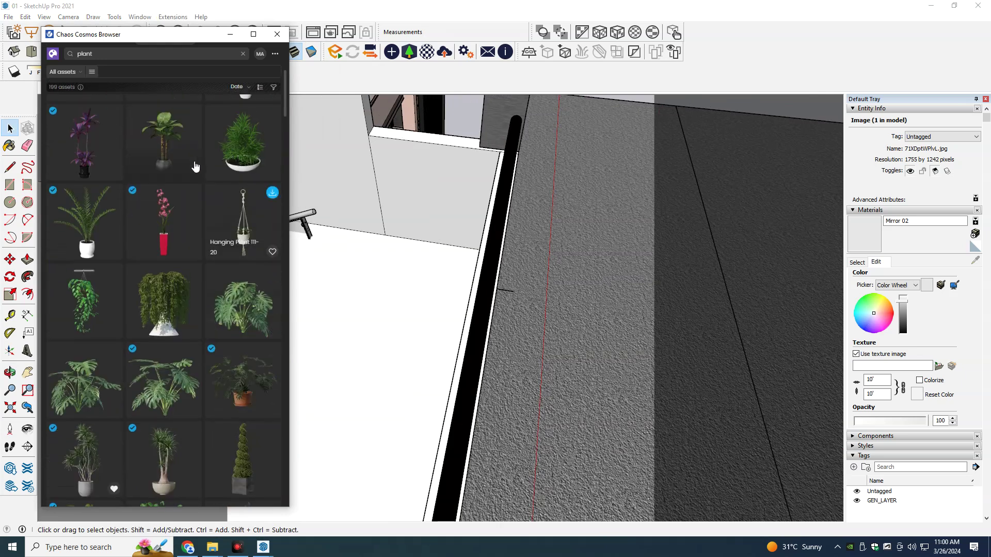
pyautogui.scroll(-3, 192, 278)
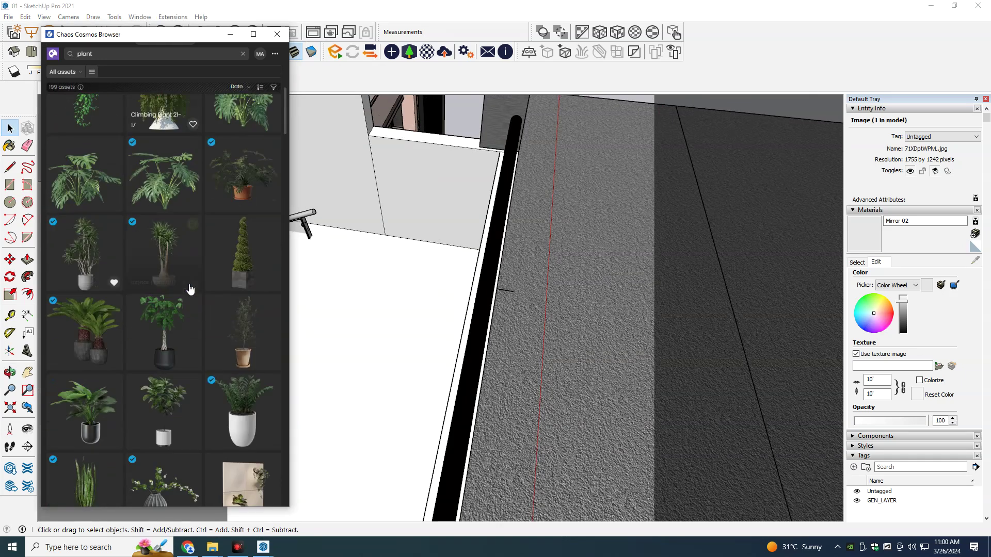
pyautogui.scroll(-1, 196, 294)
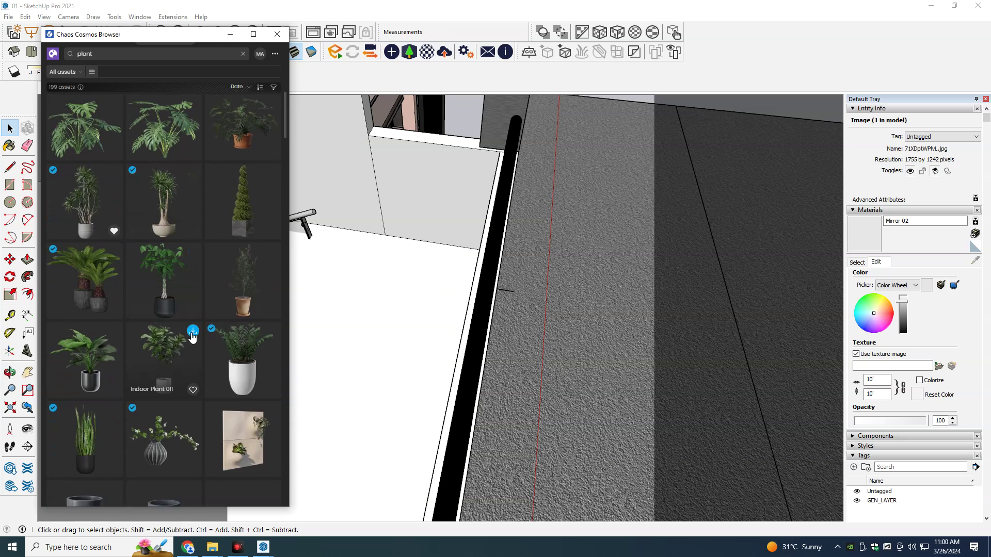
pyautogui.click(193, 333)
pyautogui.moveTo(162, 279)
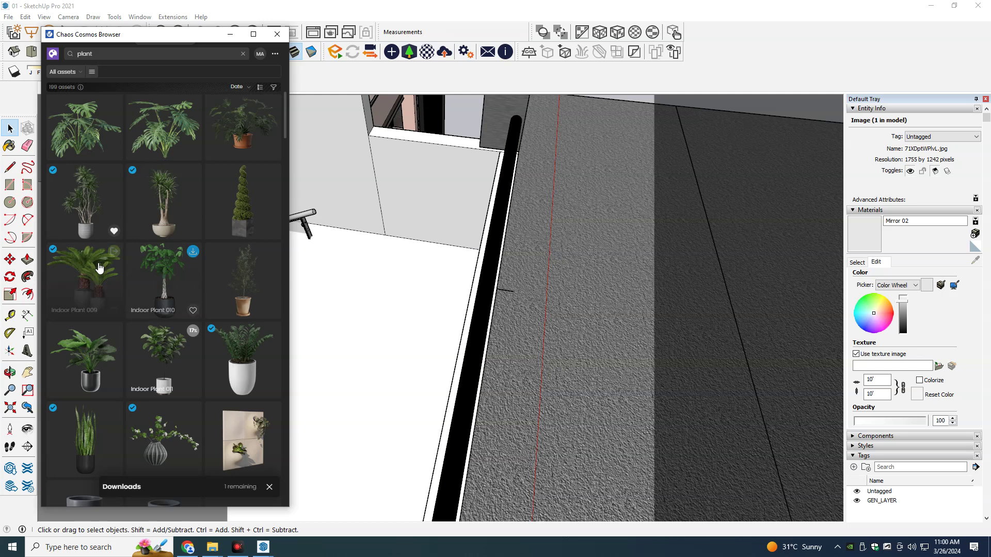
pyautogui.click(114, 331)
# Step: Import Potted Plant 08 from Cosmos into the model
pyautogui.scroll(-1, 154, 344)
pyautogui.scroll(-3, 155, 345)
pyautogui.scroll(-3, 166, 346)
pyautogui.scroll(-2, 175, 350)
pyautogui.scroll(-1, 182, 352)
pyautogui.scroll(3, 182, 352)
pyautogui.scroll(3, 175, 340)
pyautogui.scroll(2, 181, 350)
pyautogui.scroll(1, 218, 277)
pyautogui.scroll(7, 218, 277)
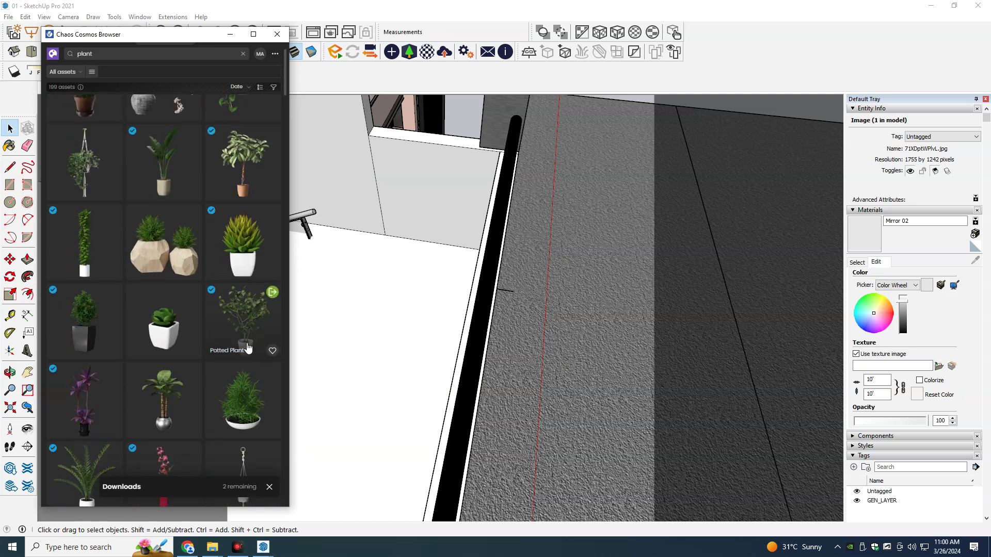
pyautogui.click(272, 293)
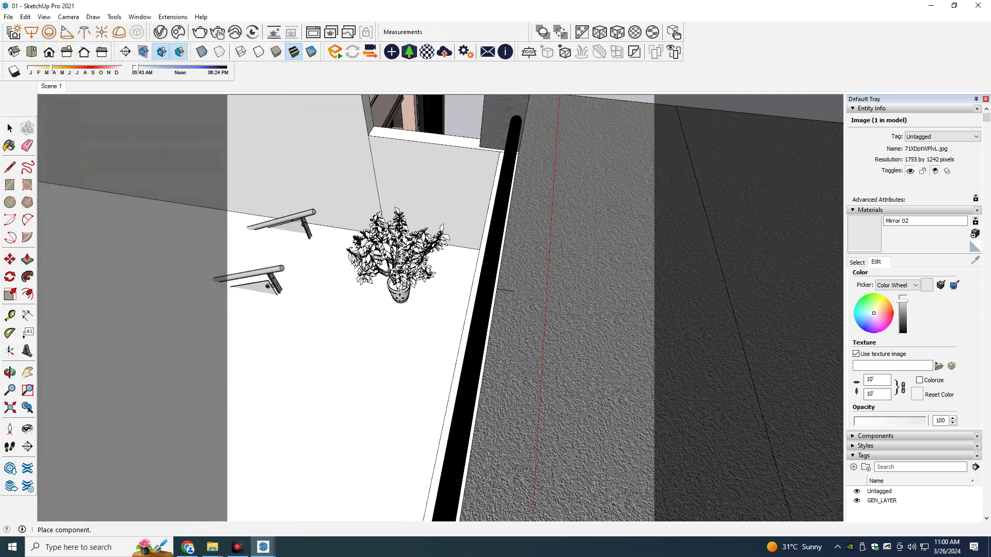
# Step: Place Potted Plant 08 on the balcony floor and scale it up 1.90 times
pyautogui.click(400, 301)
pyautogui.press('s')
pyautogui.click(335, 249)
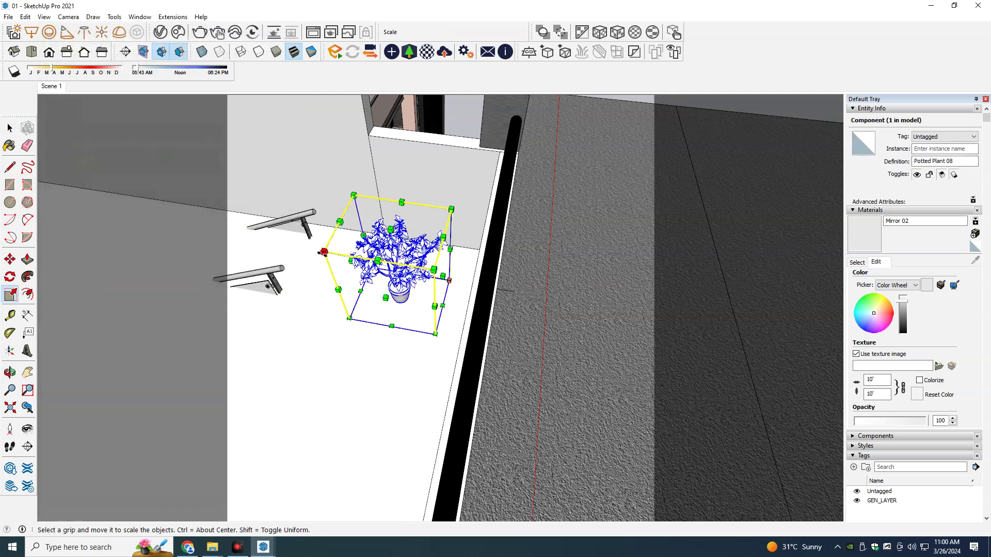
pyautogui.moveTo(324, 253); pyautogui.dragTo(240, 212)
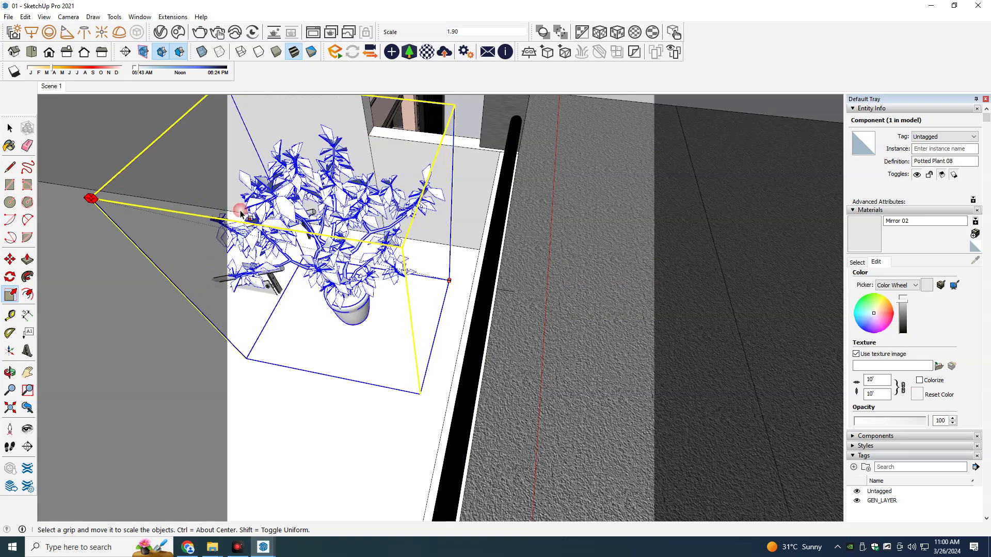
pyautogui.moveTo(239, 221)
pyautogui.mouseDown(button='middle')
pyautogui.moveTo(467, 289)
pyautogui.moveTo(447, 383)
pyautogui.mouseUp(button='middle')
# Step: Move the potted plant into its spot behind the balcony parapet
pyautogui.press('m')
pyautogui.click(316, 375)
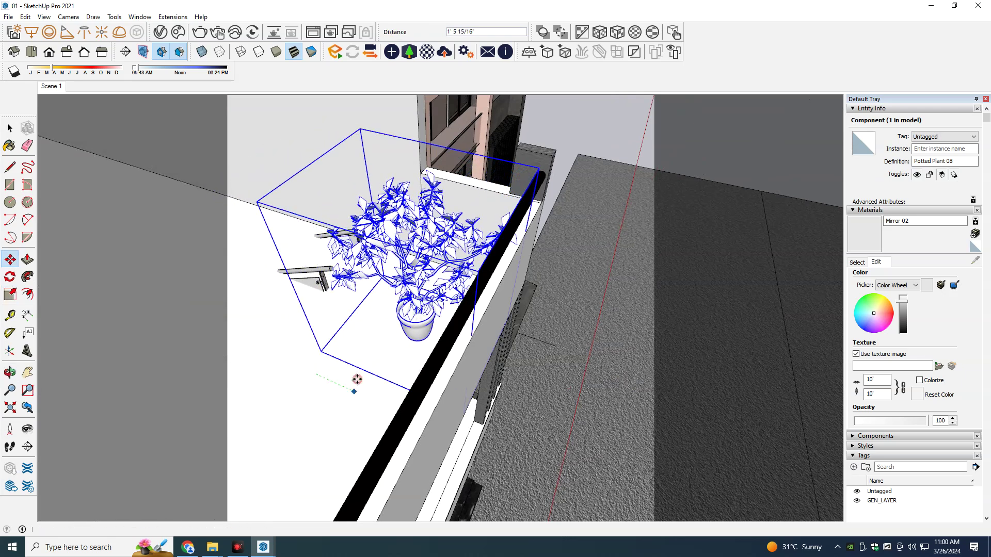
pyautogui.moveTo(357, 380); pyautogui.dragTo(510, 322, button='middle')
pyautogui.click(510, 322)
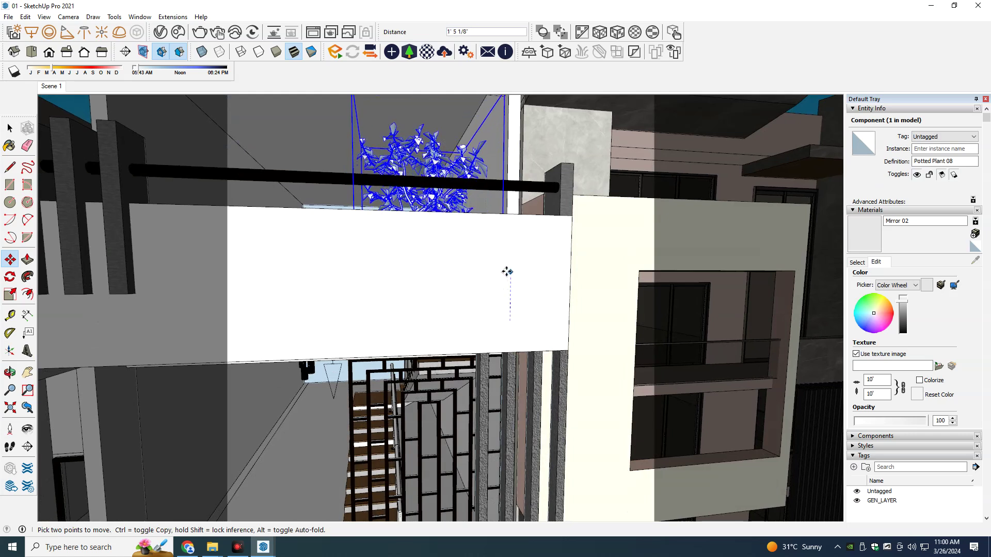
pyautogui.click(420, 281)
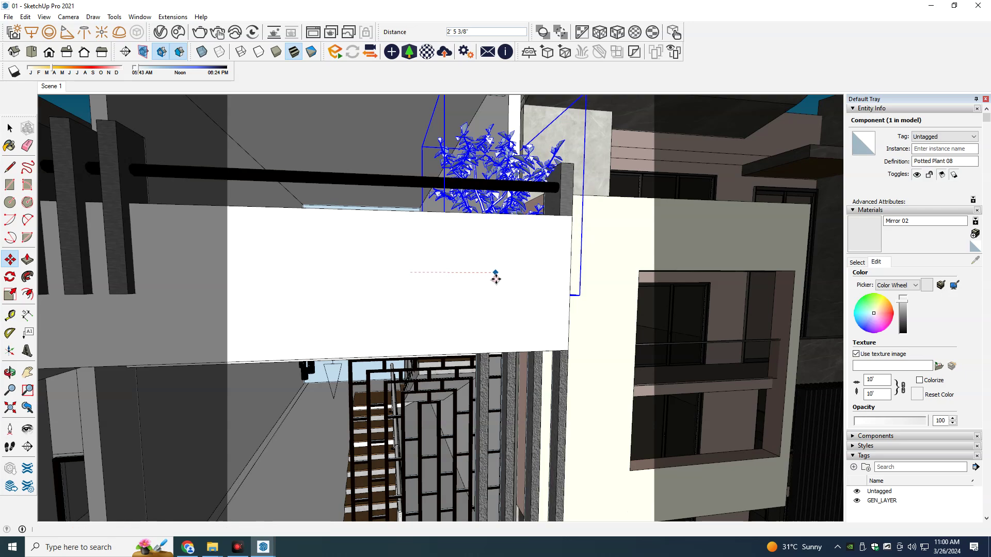
pyautogui.moveTo(456, 278); pyautogui.dragTo(521, 340, button='middle')
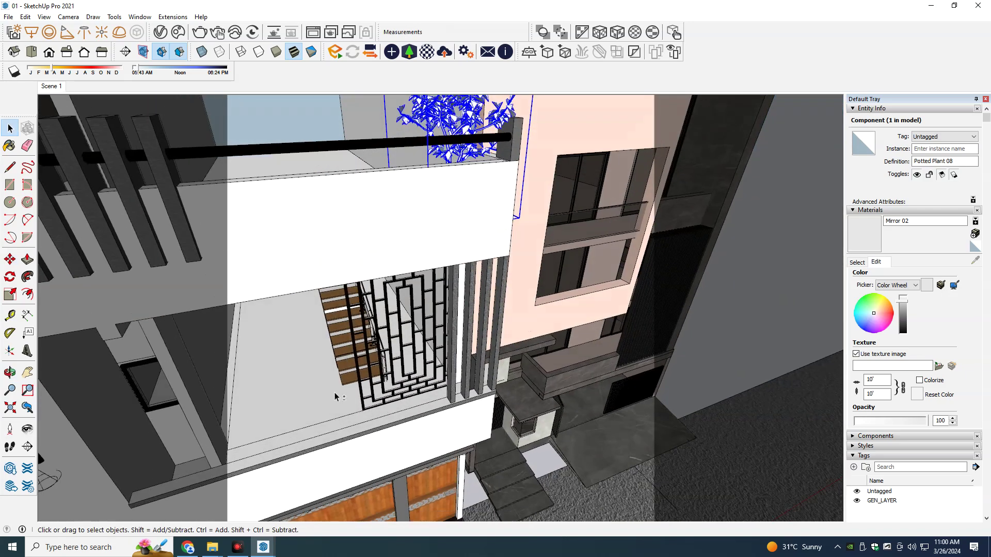
pyautogui.scroll(3, 398, 343)
pyautogui.scroll(2, 399, 337)
pyautogui.scroll(3, 405, 338)
# Step: Place Indoor Plant 001 from Cosmos beside the metal grille and enlarge it
pyautogui.moveTo(405, 338)
pyautogui.mouseDown(button='middle')
pyautogui.moveTo(509, 394)
pyautogui.moveTo(361, 206)
pyautogui.mouseUp(button='middle')
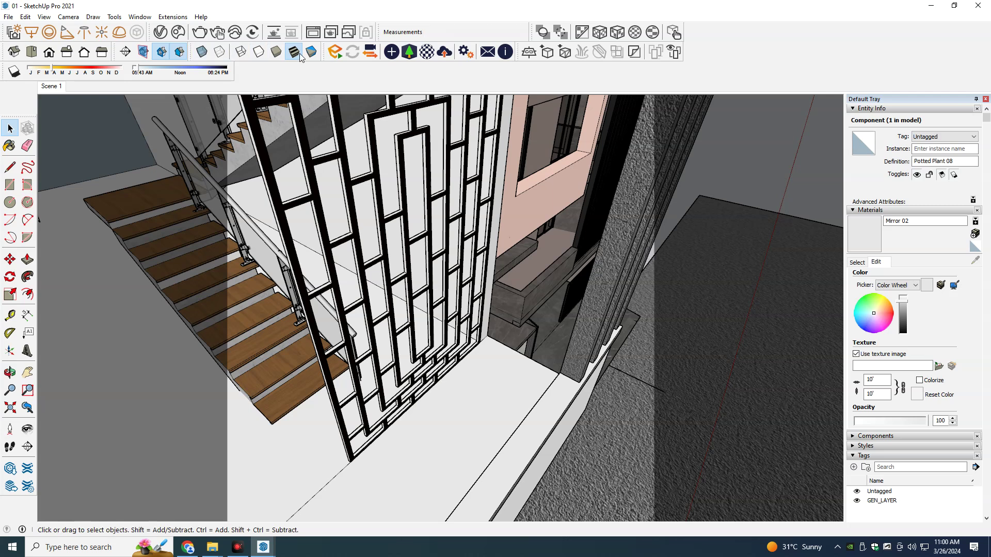
pyautogui.click(177, 33)
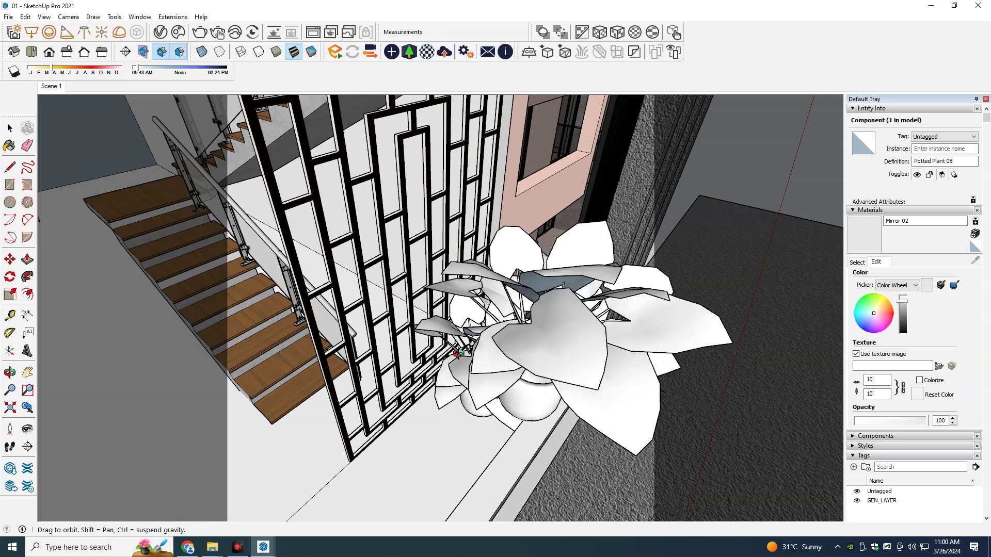
pyautogui.moveTo(475, 373); pyautogui.dragTo(465, 326, button='middle')
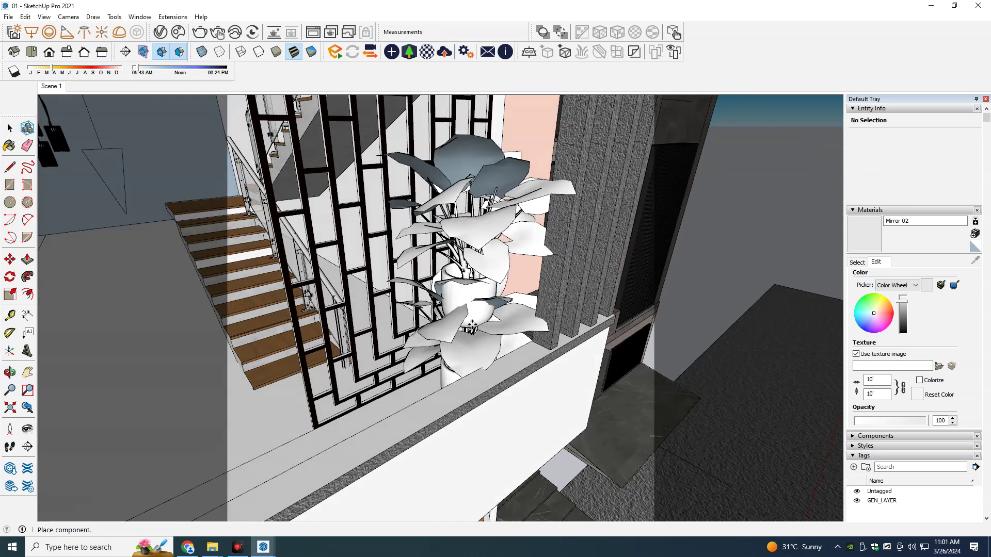
pyautogui.click(465, 326)
pyautogui.press('s')
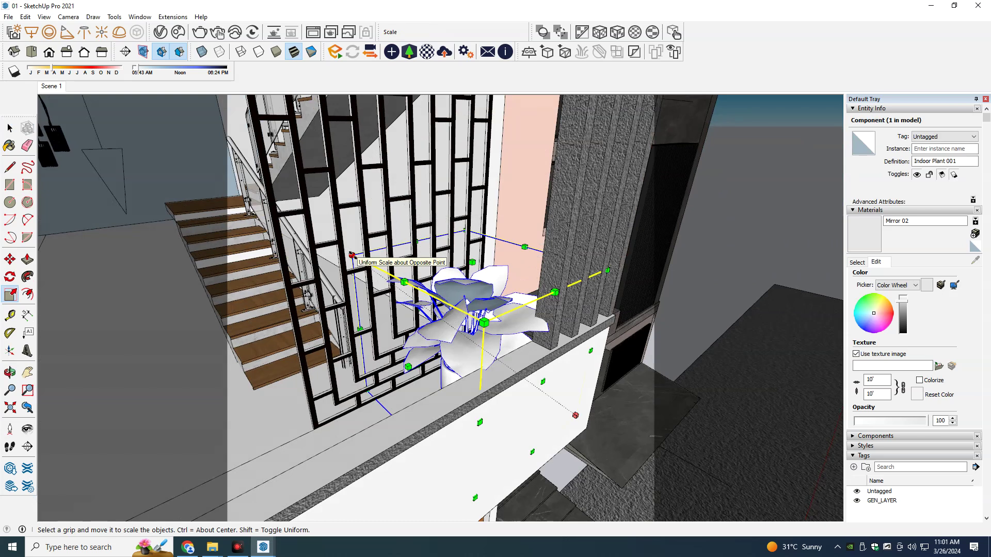
pyautogui.moveTo(352, 255); pyautogui.dragTo(321, 210)
pyautogui.moveTo(320, 210)
pyautogui.mouseDown(button='middle')
pyautogui.moveTo(272, 319)
pyautogui.moveTo(323, 380)
pyautogui.mouseUp(button='middle')
# Step: Shift Indoor Plant 001 sideways into place on the balcony floor
pyautogui.press('m')
pyautogui.click(345, 398)
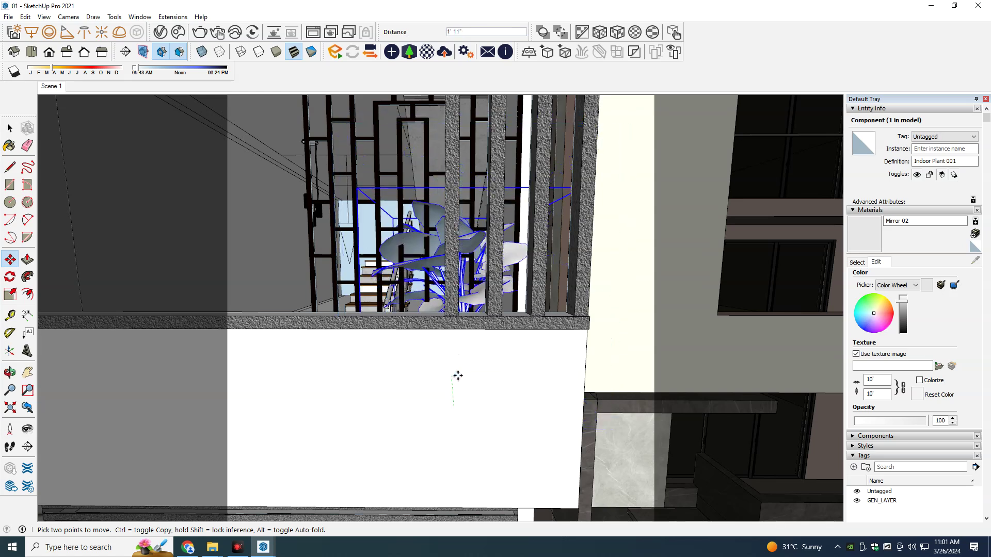
pyautogui.moveTo(549, 396); pyautogui.dragTo(344, 416, button='middle')
pyautogui.press('space')
pyautogui.click(430, 414)
# Step: Copy the balcony floor's front edge 3" inward to form a narrow strip
pyautogui.scroll(2, 430, 414)
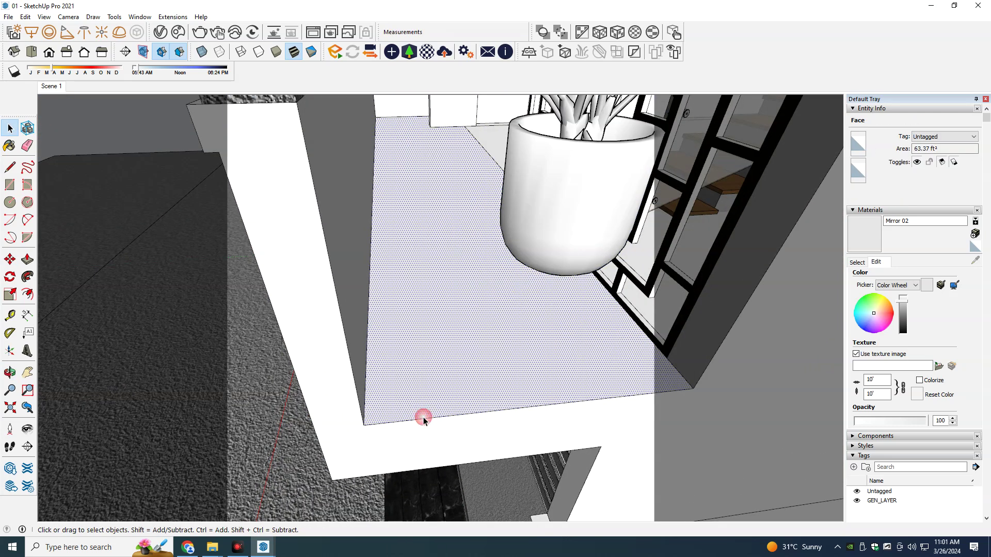
pyautogui.click(424, 419)
pyautogui.press('m')
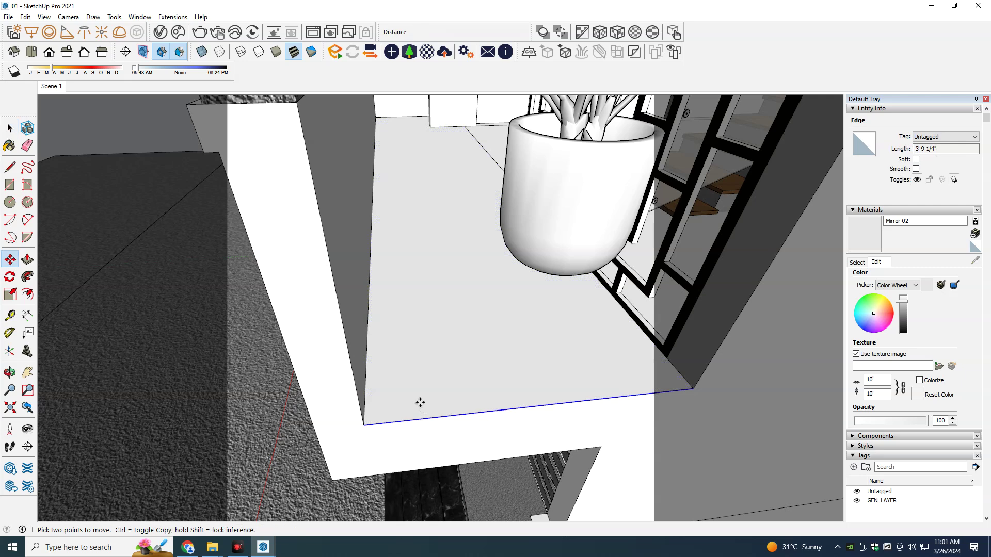
pyautogui.press('ctrl')
pyautogui.click(420, 399)
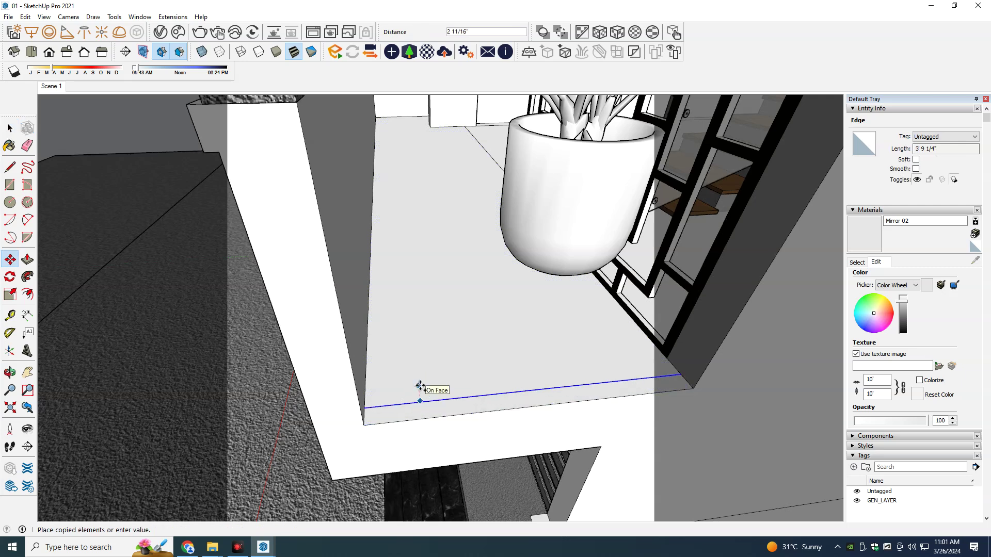
pyautogui.write('3')
pyautogui.press('Return')
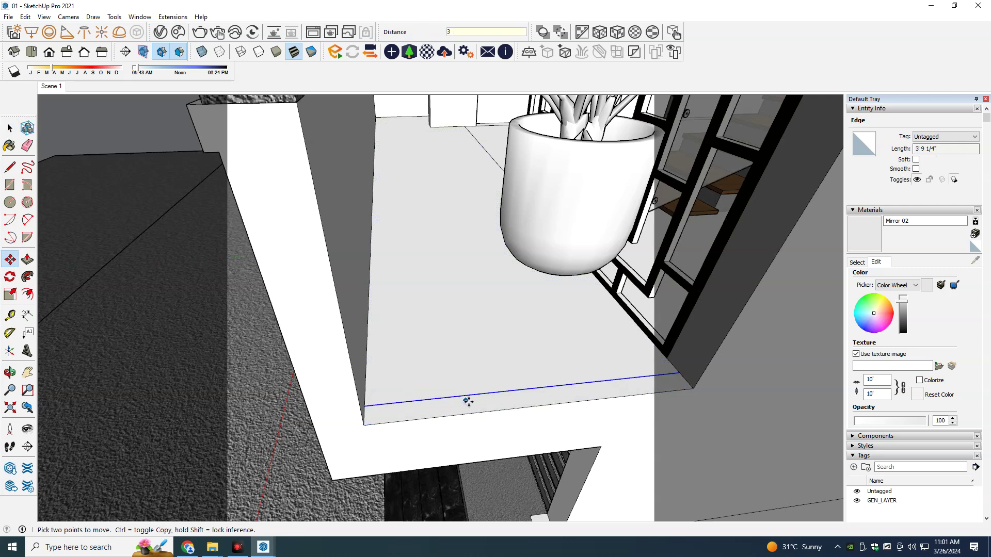
# Step: Push/Pull the strip up into a raised lip, then show the front elevation scene
pyautogui.press('p')
pyautogui.click(483, 404)
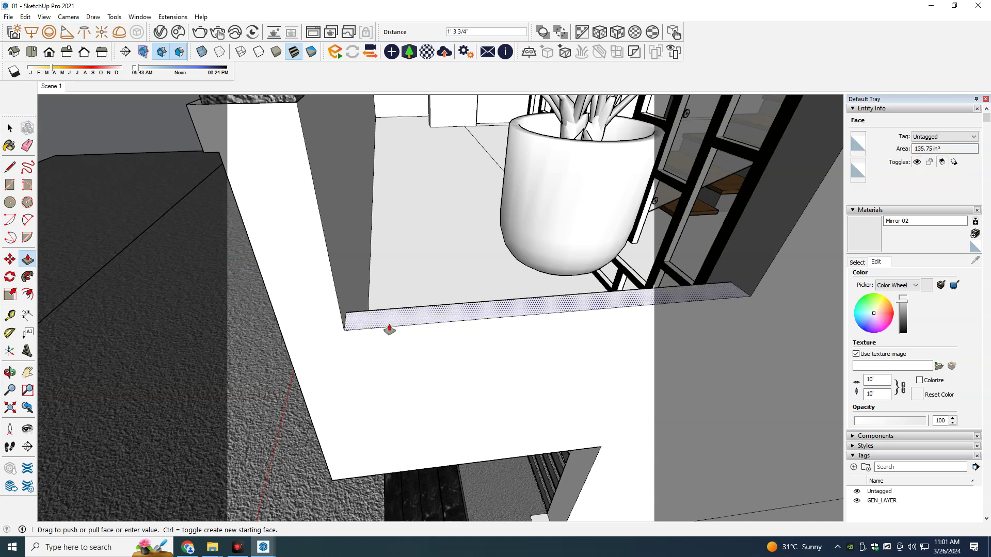
pyautogui.click(292, 162)
pyautogui.press('space')
pyautogui.scroll(-5, 162, 133)
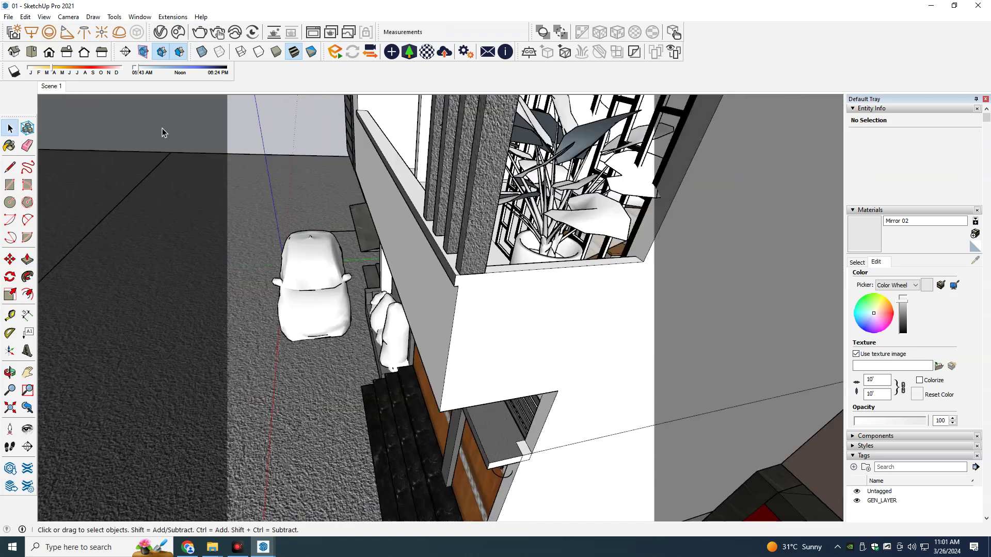
pyautogui.press('pagedown')
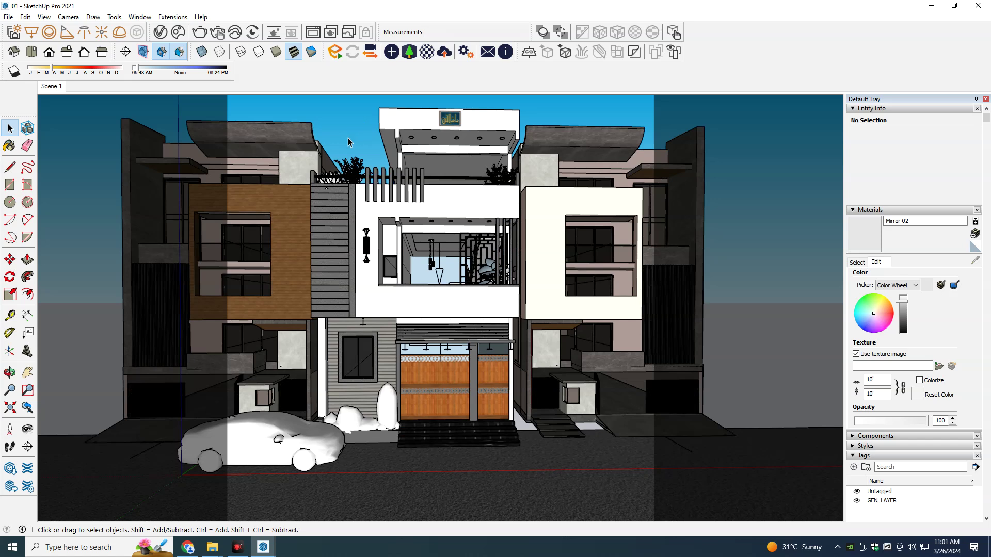
# Step: Search Google Images in Chrome for 'gate front texture'
pyautogui.click(188, 550)
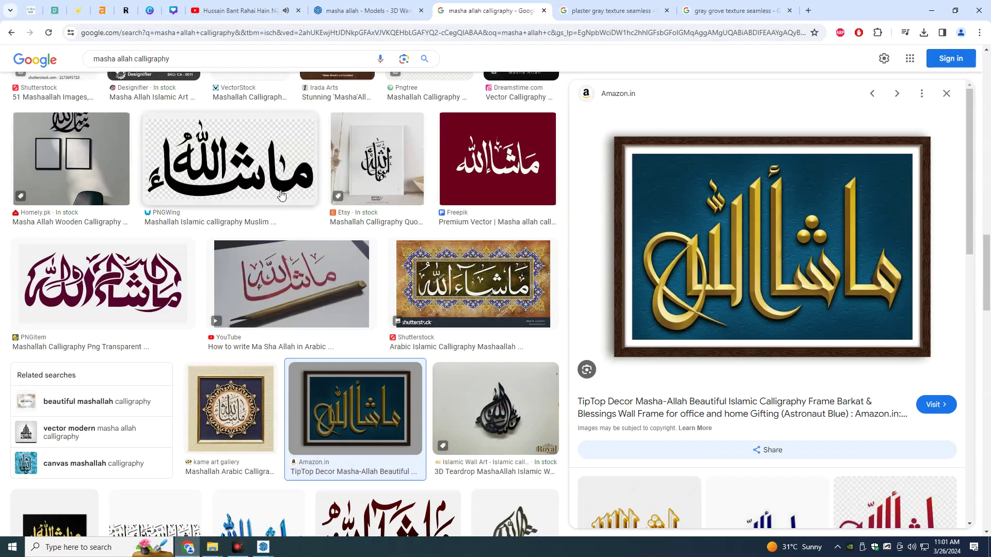
pyautogui.click(191, 60)
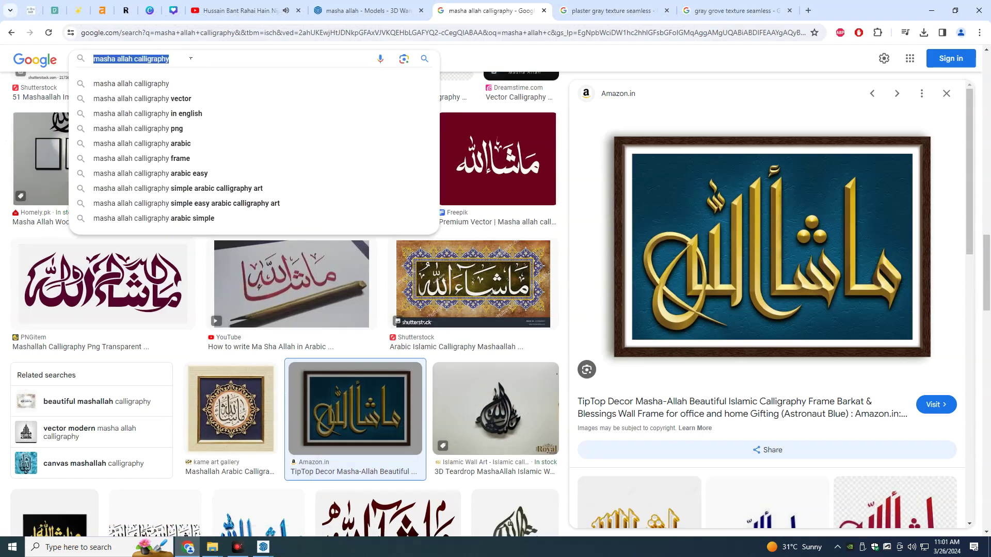
pyautogui.write('gate f')
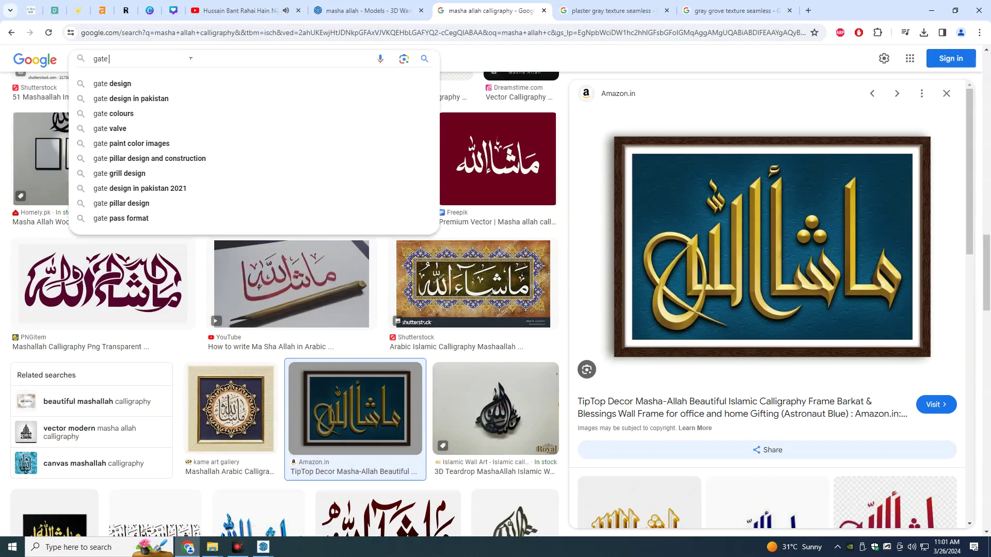
pyautogui.write('ront')
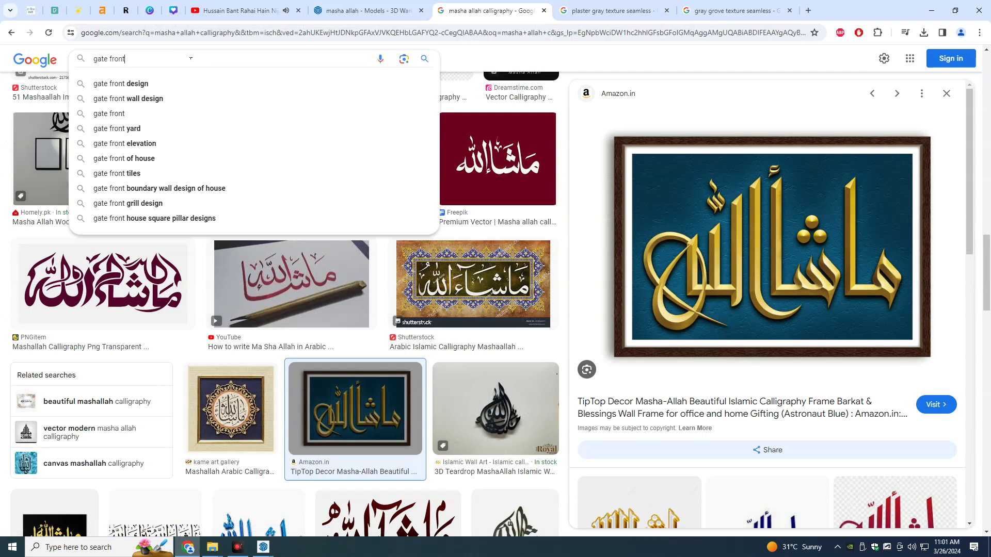
pyautogui.press('Return')
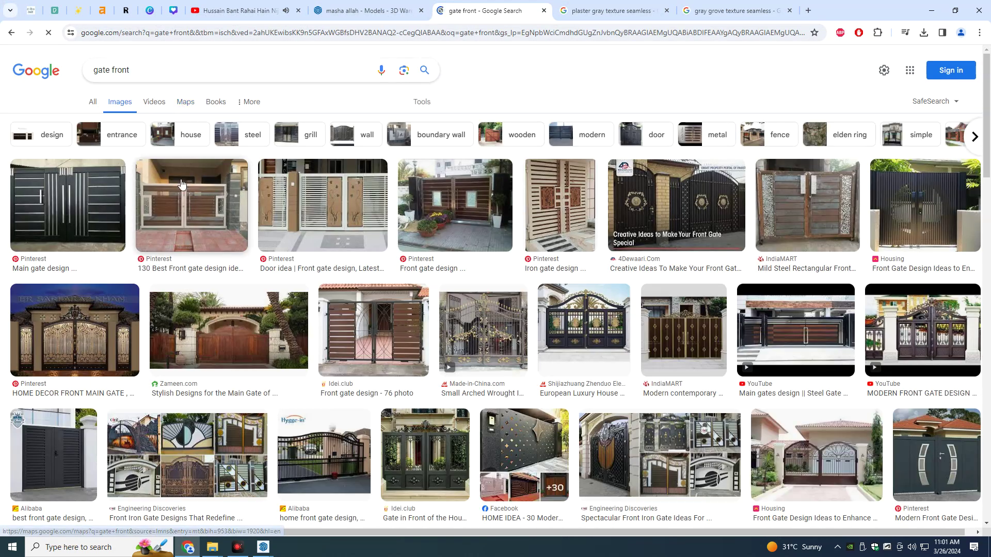
pyautogui.click(158, 69)
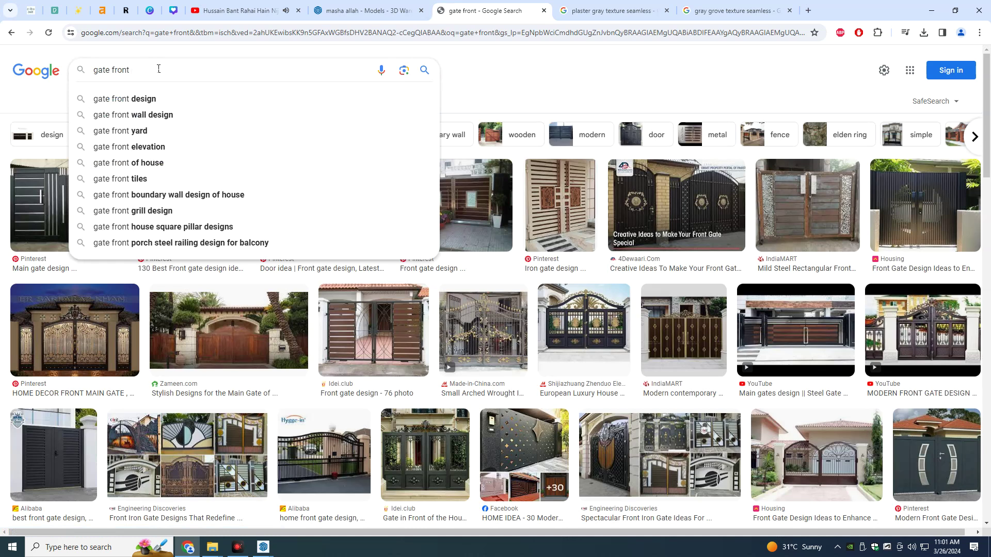
pyautogui.write('texture')
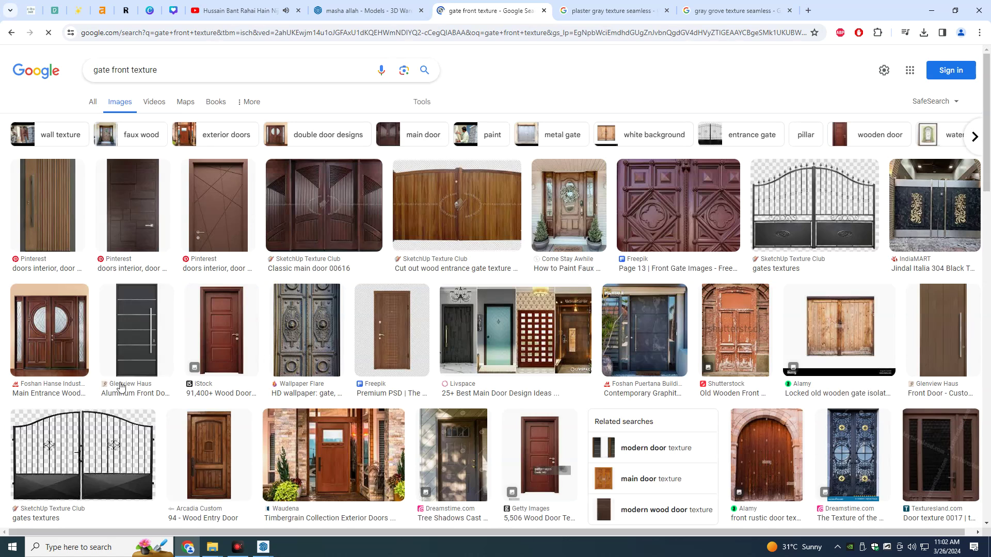
pyautogui.moveTo(263, 547)
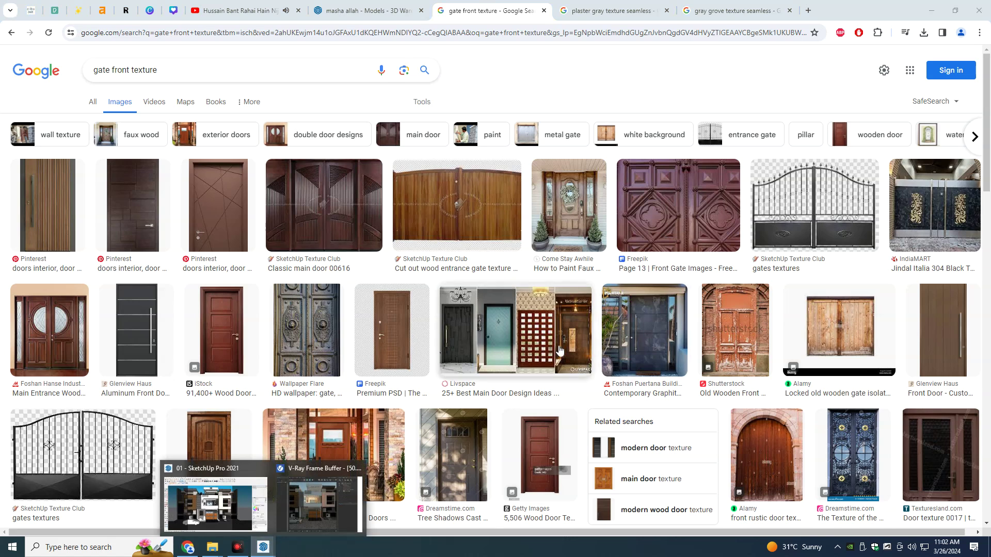
# Step: Save the IndiaMART wood-and-steel gate image onto the desktop
pyautogui.scroll(-3, 558, 344)
pyautogui.scroll(-3, 558, 345)
pyautogui.scroll(-3, 557, 344)
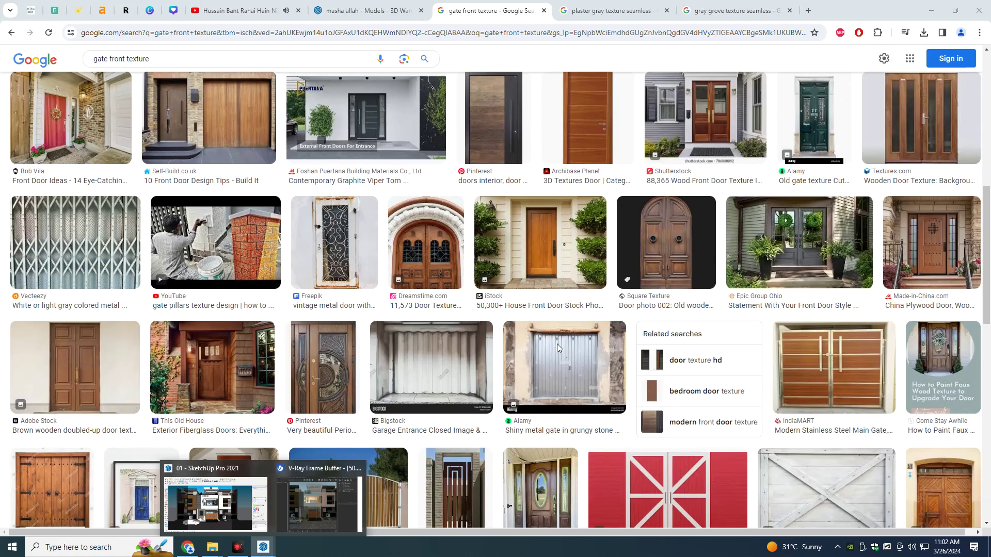
pyautogui.scroll(-3, 556, 343)
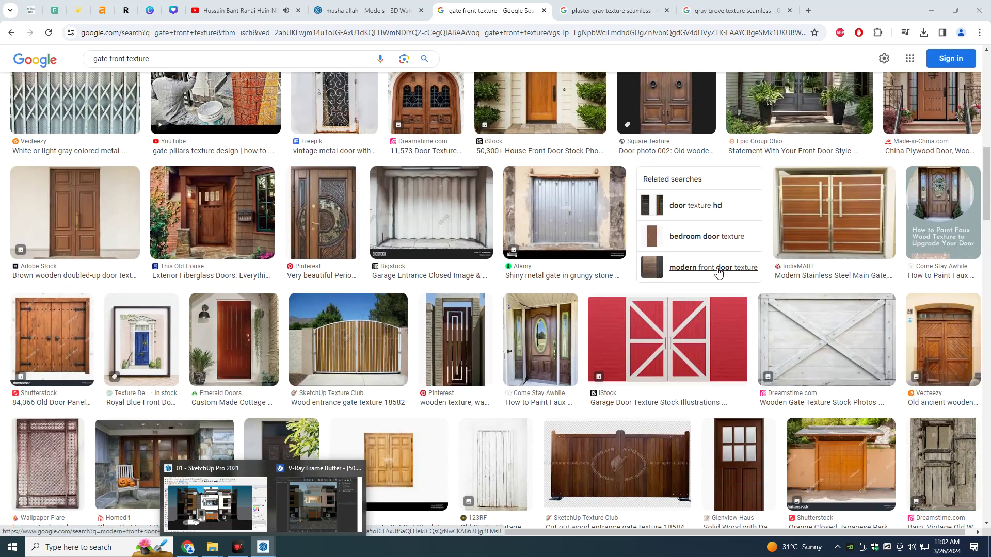
pyautogui.click(841, 228)
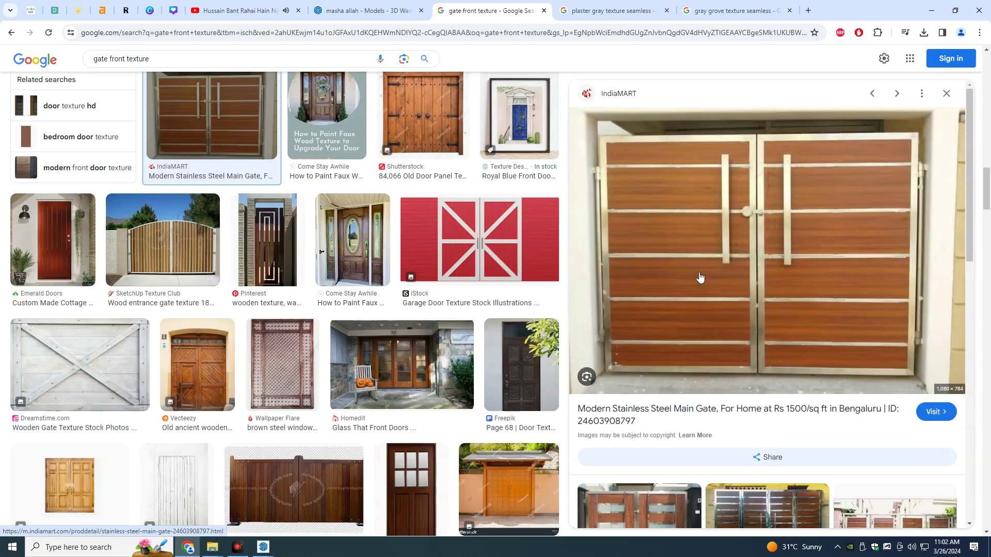
pyautogui.moveTo(699, 278)
pyautogui.mouseDown()
pyautogui.moveTo(987, 555)
pyautogui.moveTo(292, 207)
pyautogui.mouseUp()
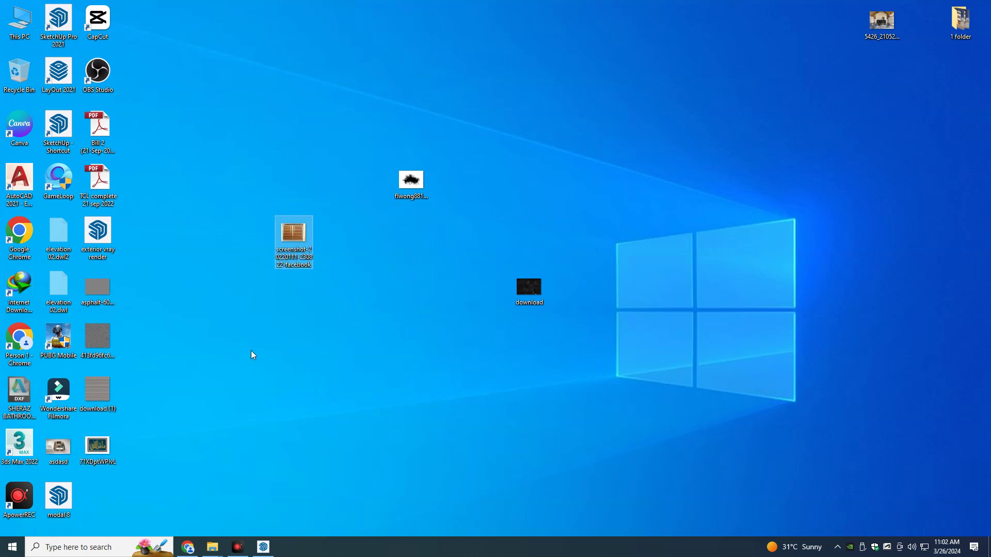
# Step: Launch Adobe Photoshop 2023 via 'adob' search, quitting the Creative Cloud error prompt
pyautogui.click(120, 547)
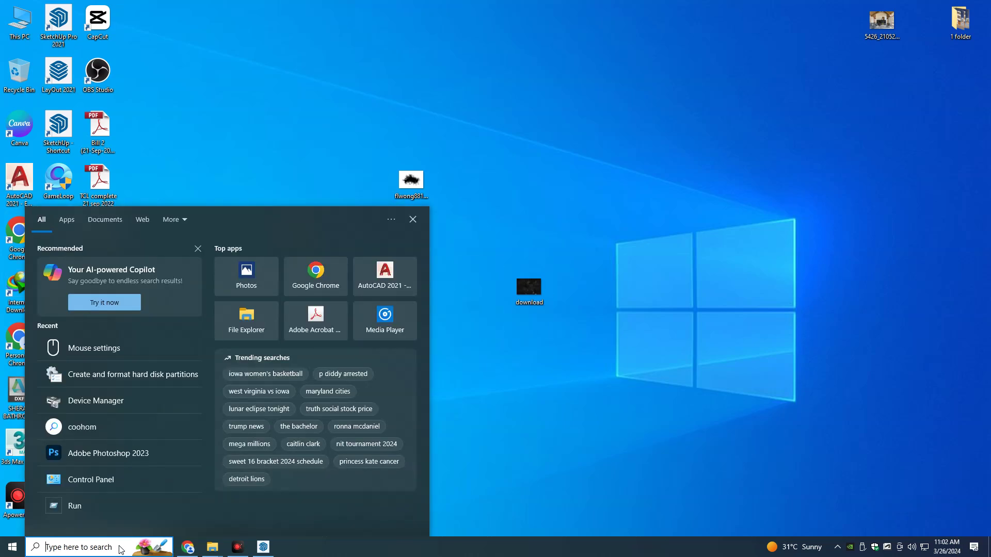
pyautogui.write('adob')
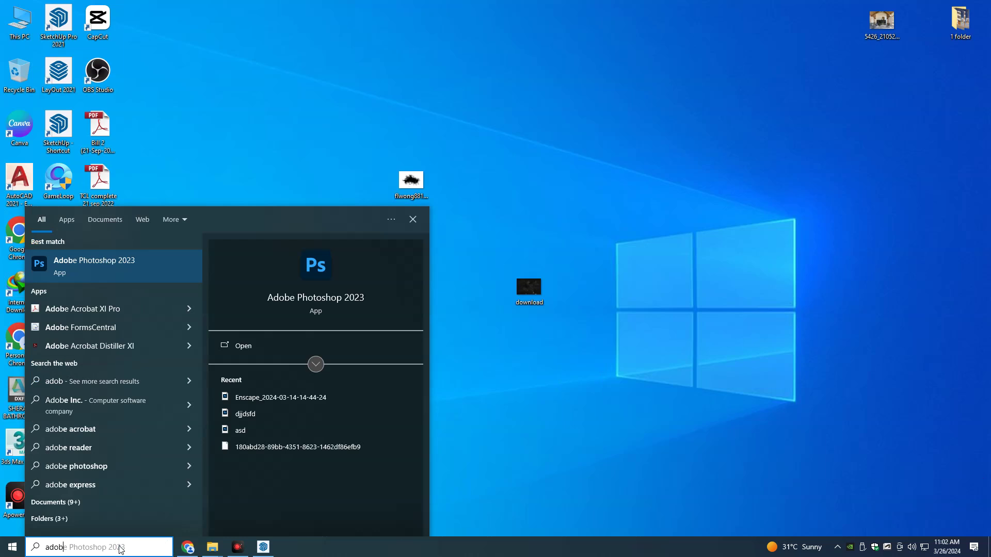
pyautogui.press('Return')
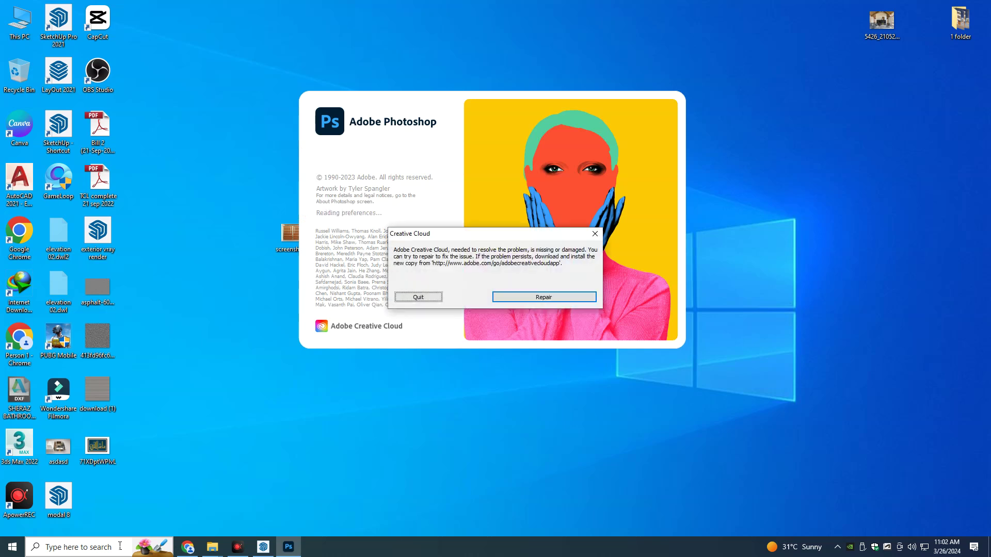
pyautogui.click(426, 302)
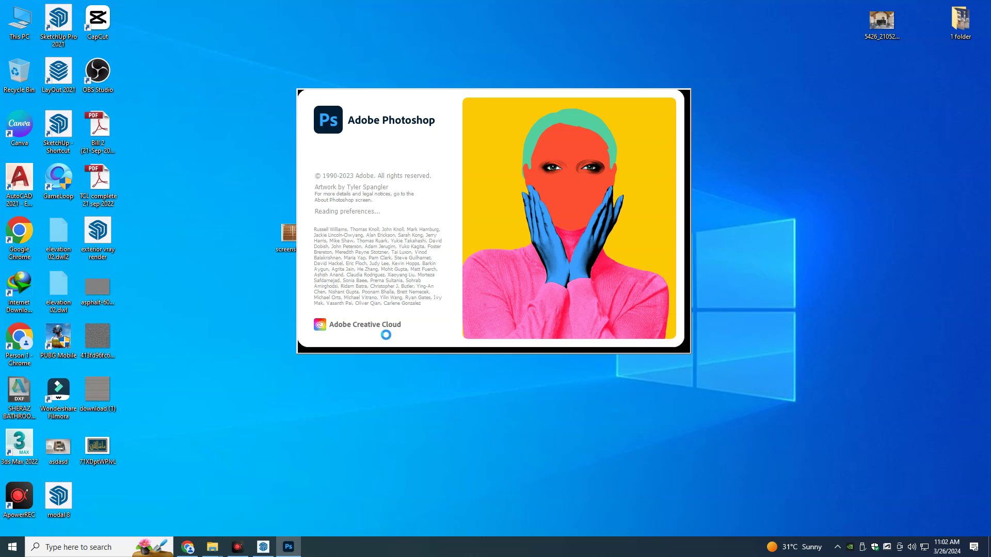
pyautogui.click(260, 550)
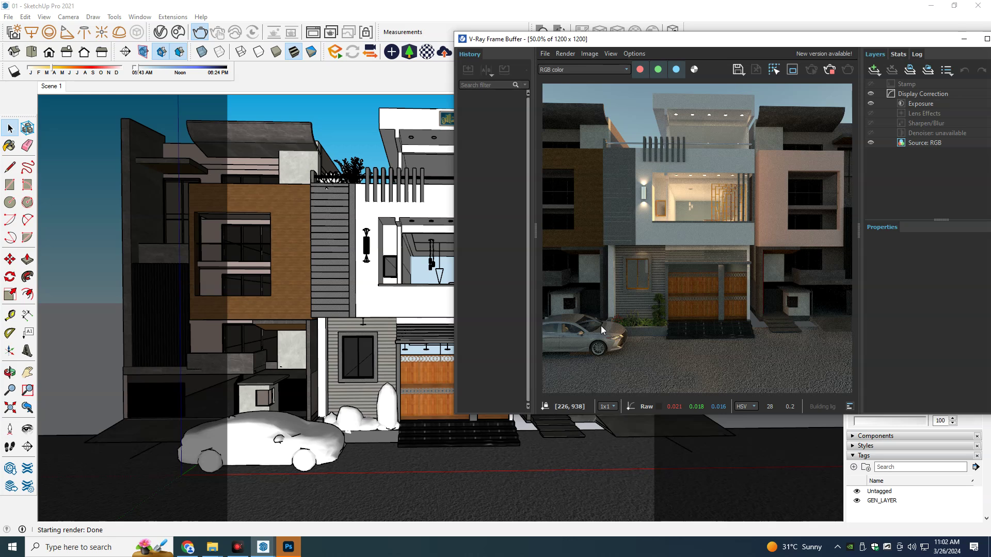
pyautogui.moveTo(858, 39); pyautogui.dragTo(716, 60)
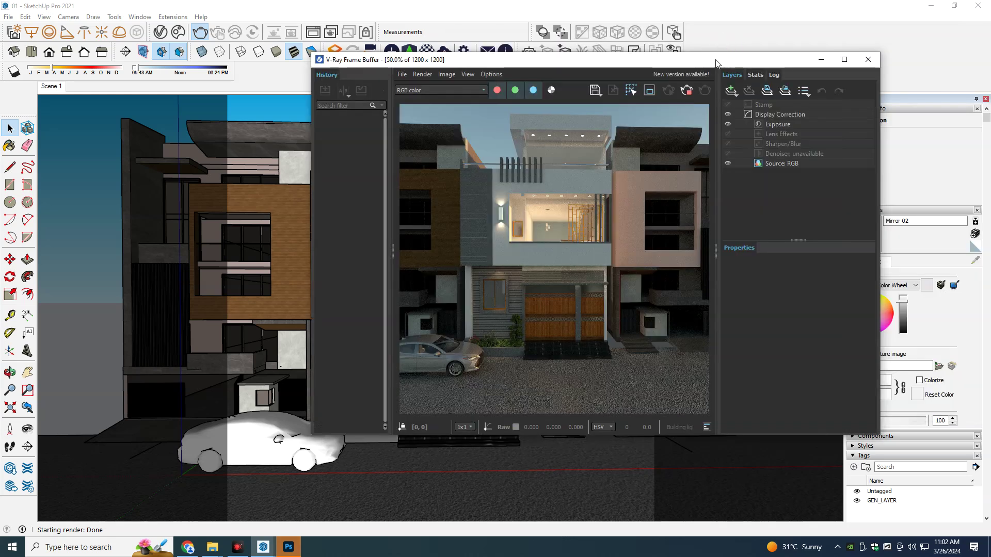
pyautogui.click(289, 551)
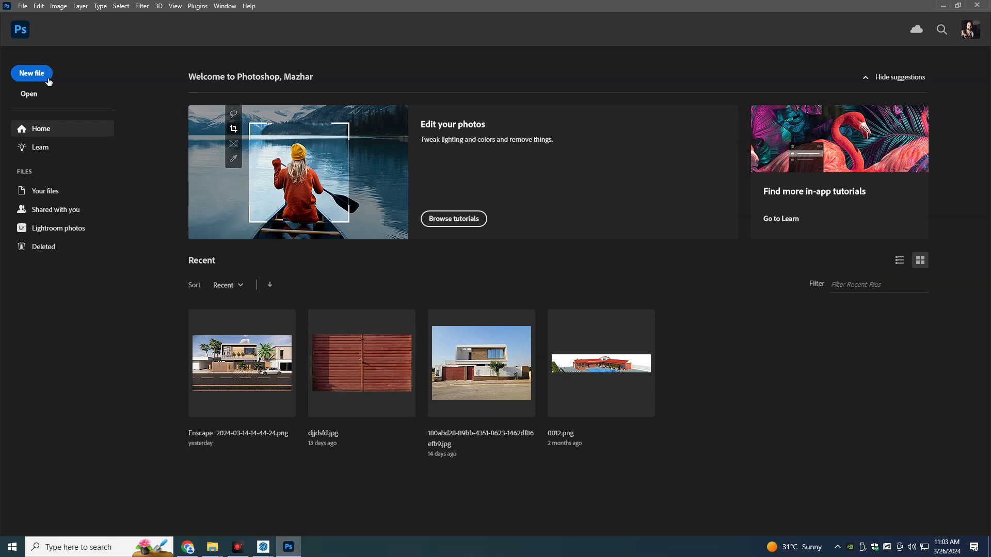
# Step: Open the gate image and perspective-crop it to the four corners of the wooden doors
pyautogui.click(29, 94)
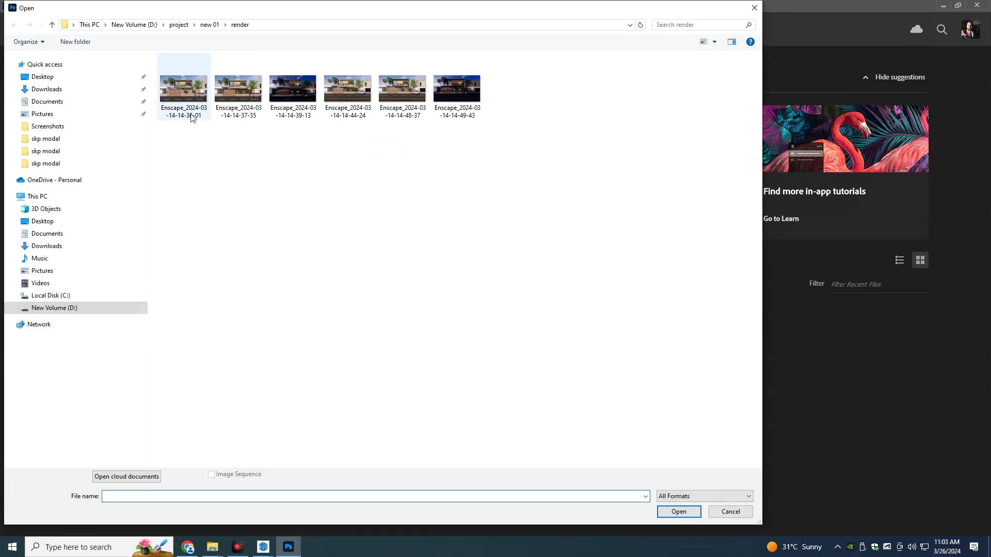
pyautogui.click(73, 77)
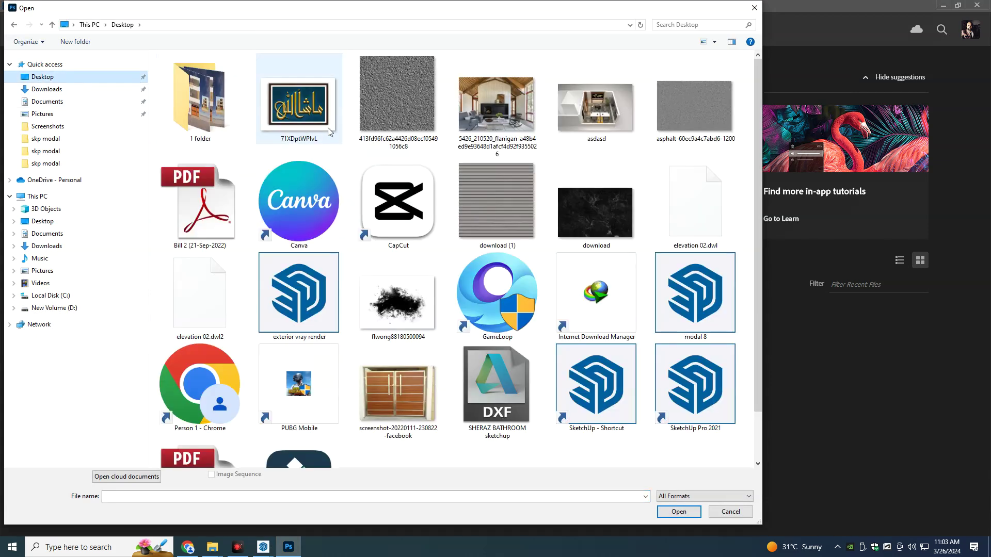
pyautogui.press('Escape')
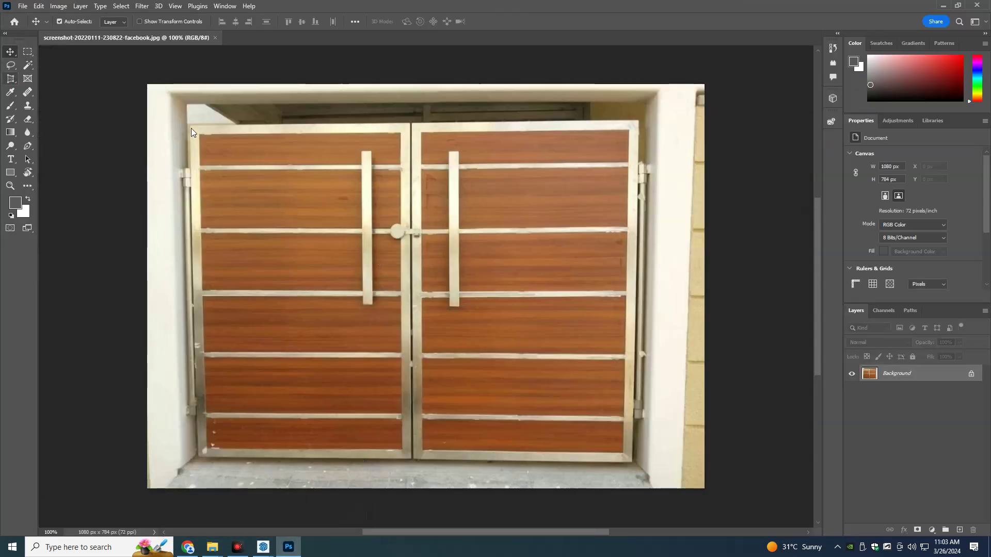
pyautogui.rightClick(11, 79)
pyautogui.click(42, 88)
pyautogui.click(188, 124)
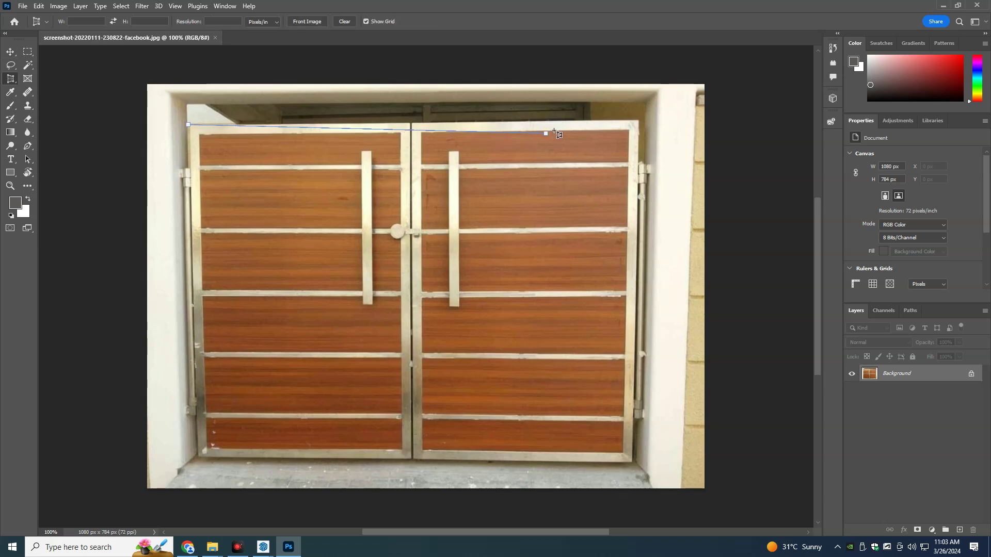
pyautogui.click(638, 120)
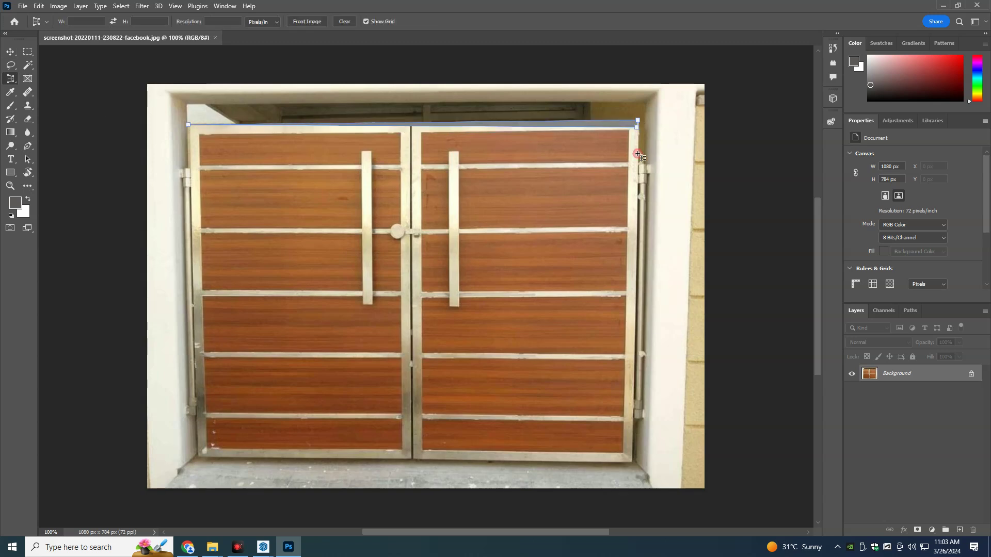
pyautogui.click(631, 463)
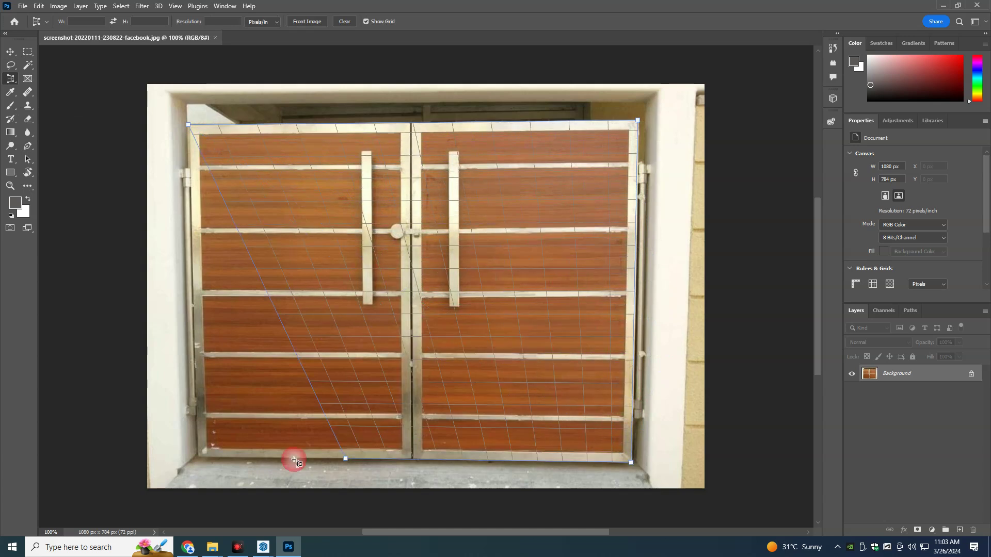
pyautogui.click(199, 458)
pyautogui.press('Return')
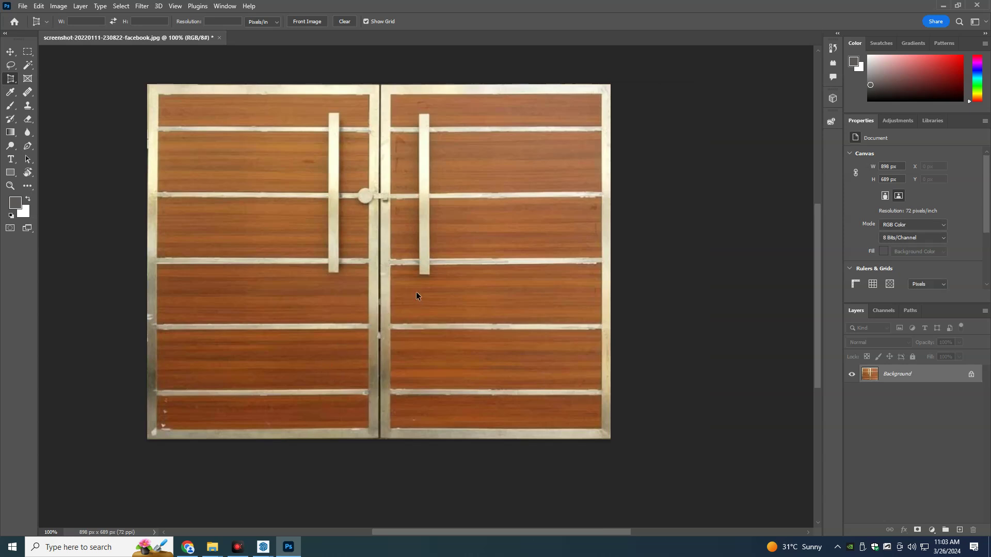
# Step: Export the cropped gate via Save for Web as PNG-24 to the desktop
pyautogui.hotkey('ctrl', 'alt', 'shift', 's')
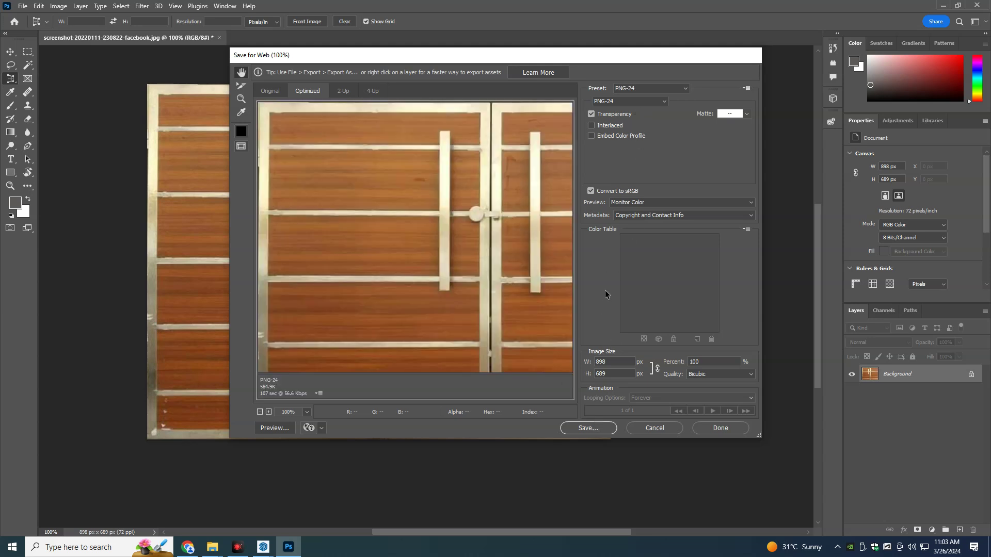
pyautogui.click(605, 429)
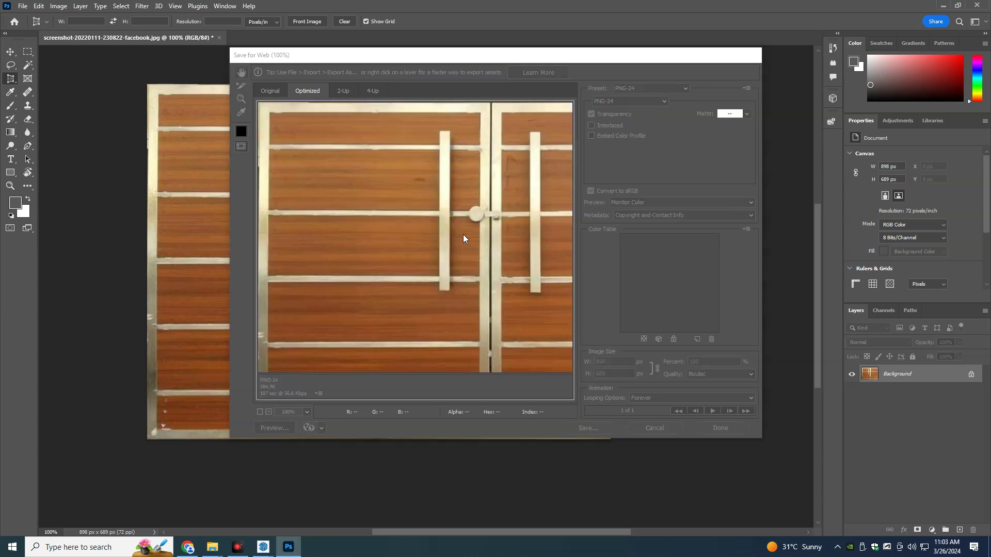
pyautogui.click(271, 142)
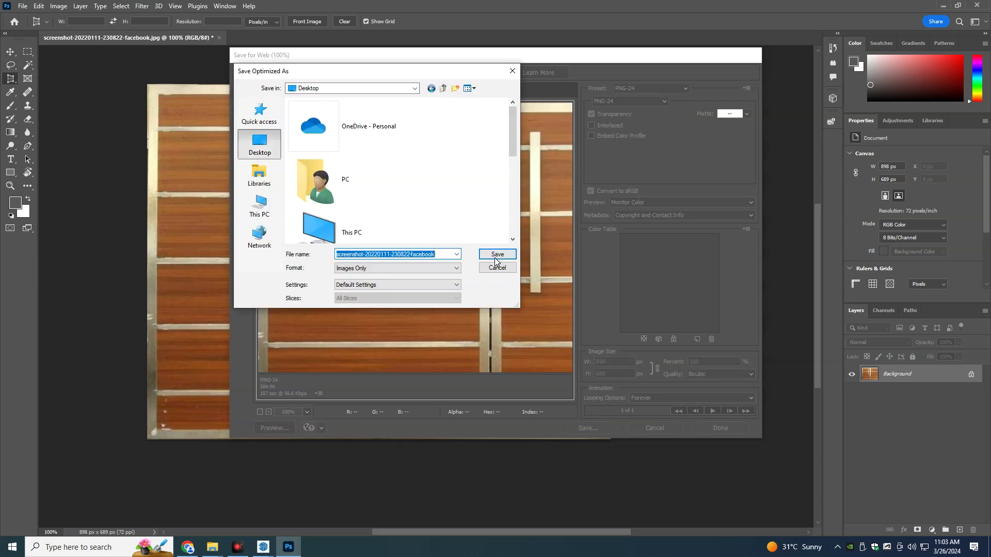
pyautogui.click(443, 253)
pyautogui.click(488, 256)
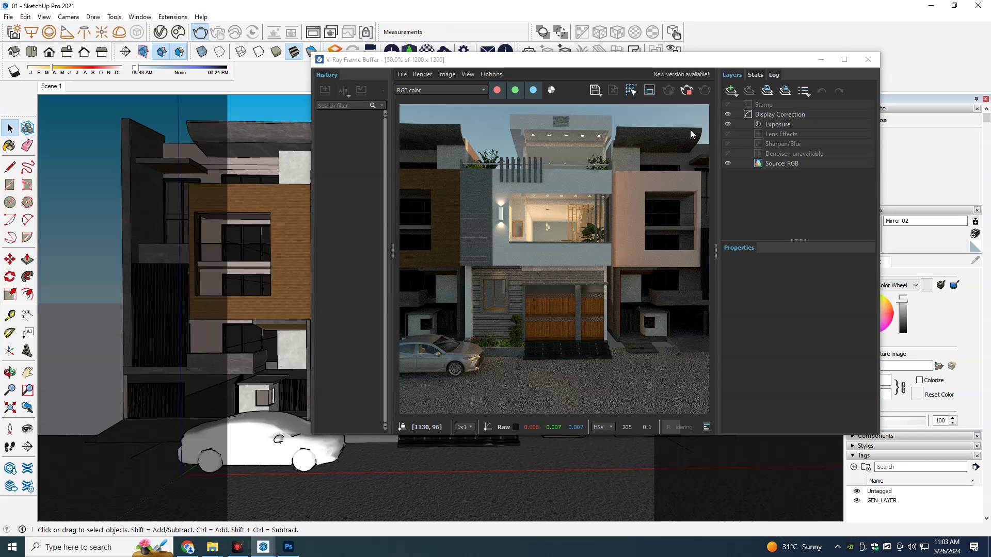
# Step: Zoom the V-Ray render into the calligraphy sign, then close the Frame Buffer
pyautogui.scroll(3, 561, 123)
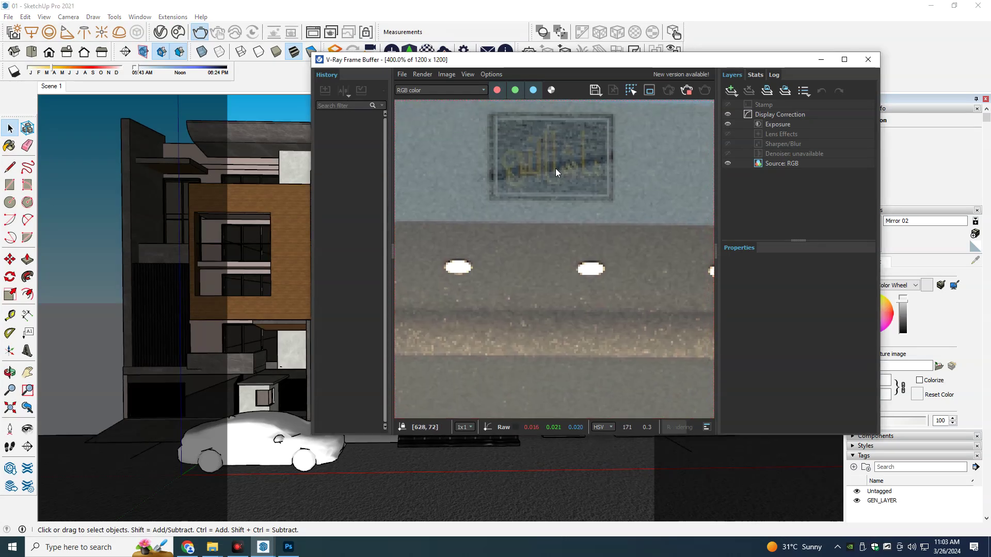
pyautogui.scroll(-1, 554, 175)
pyautogui.scroll(1, 554, 178)
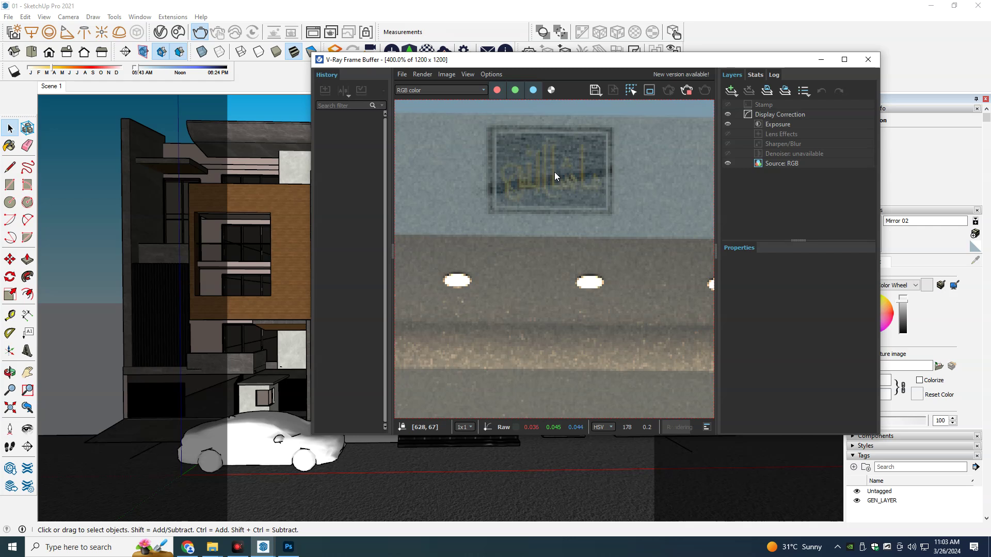
pyautogui.click(868, 59)
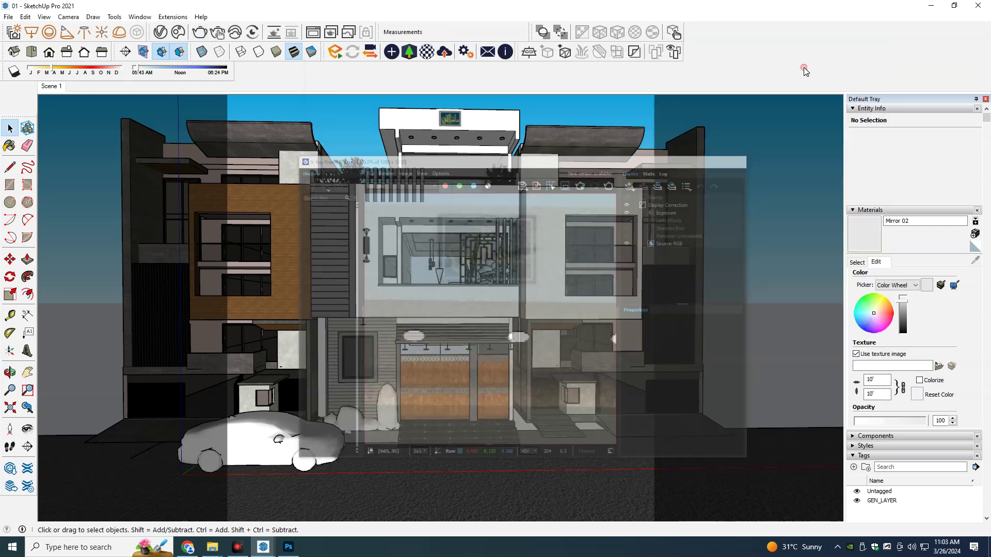
# Step: Trace a rectangle over the framed calligraphy signboard on the facade
pyautogui.scroll(2, 456, 138)
pyautogui.scroll(2, 449, 155)
pyautogui.scroll(3, 441, 175)
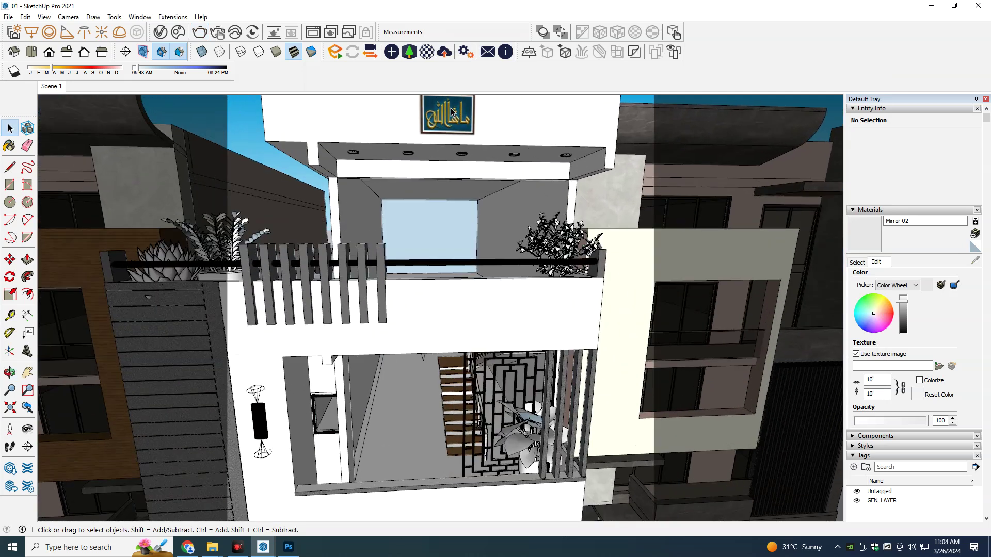
pyautogui.scroll(2, 435, 196)
pyautogui.scroll(2, 434, 196)
pyautogui.scroll(1, 434, 199)
pyautogui.click(435, 203)
pyautogui.scroll(2, 435, 202)
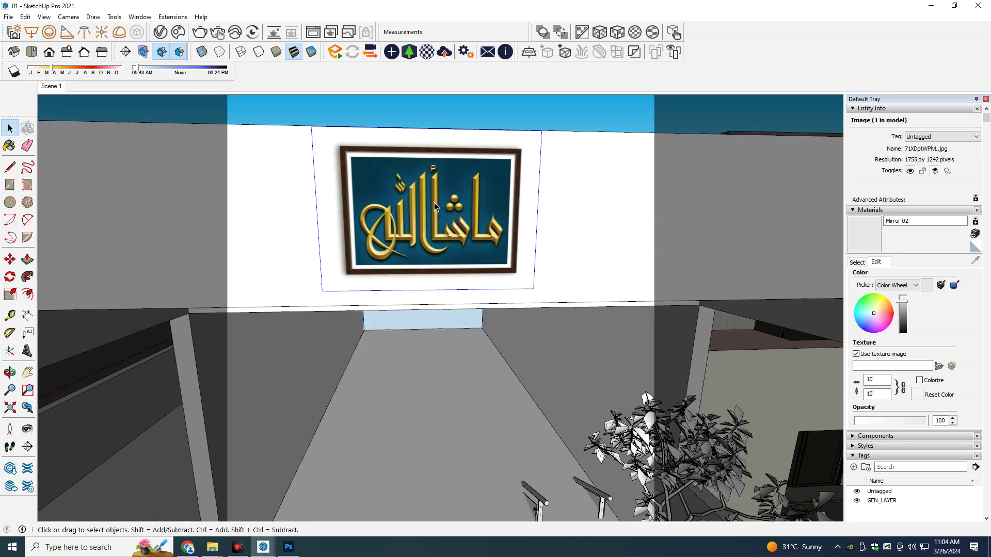
pyautogui.scroll(2, 439, 227)
pyautogui.moveTo(440, 247); pyautogui.dragTo(435, 206, button='middle')
pyautogui.press('r')
pyautogui.click(320, 152)
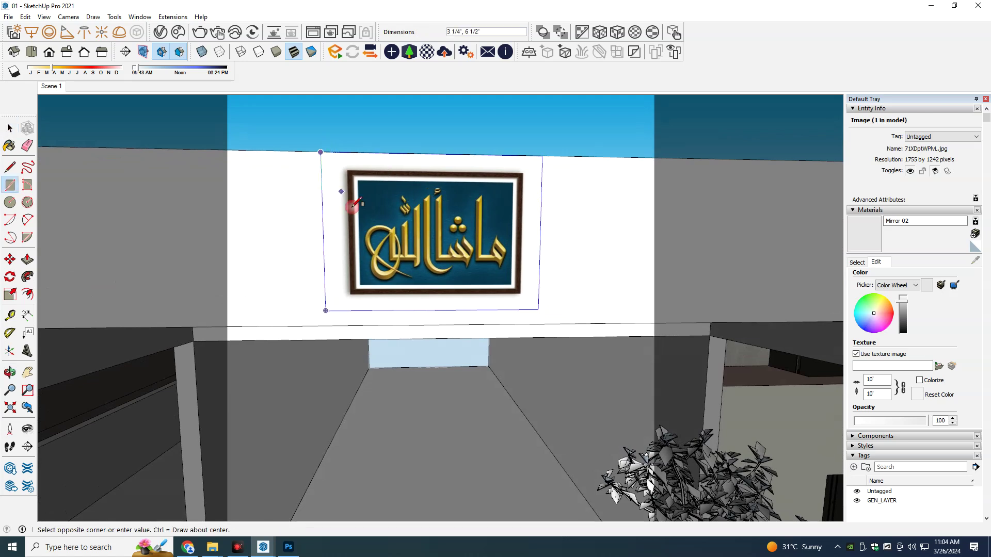
pyautogui.click(529, 303)
pyautogui.press('space')
pyautogui.moveTo(519, 306); pyautogui.dragTo(459, 316, button='middle')
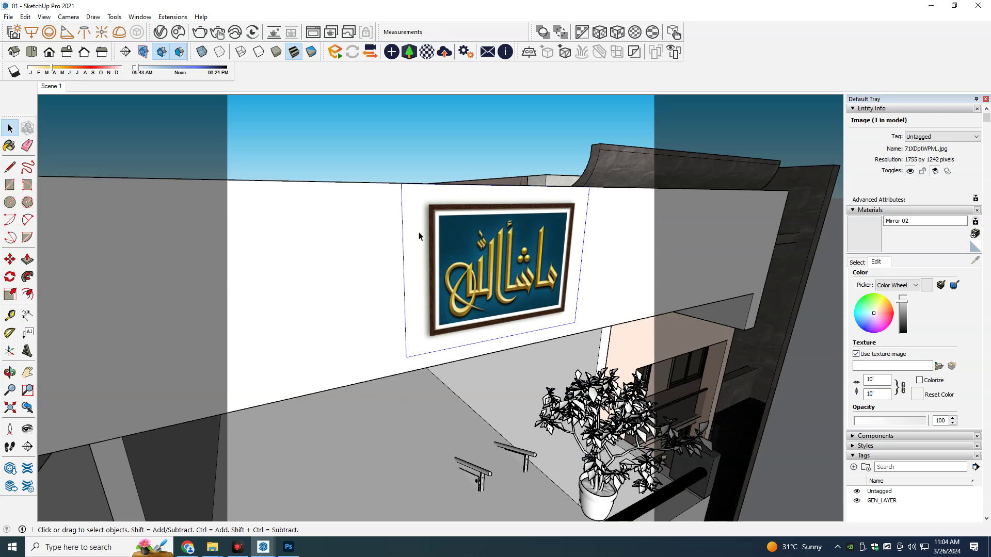
# Step: Delete the calligraphy image and turn the leftover rectangle face into a group
pyautogui.press('Delete')
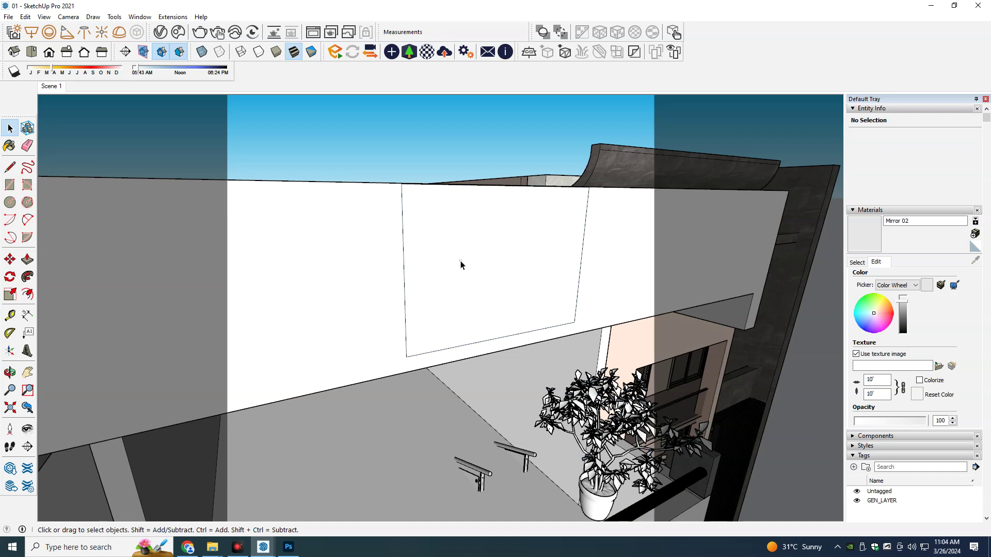
pyautogui.click(461, 265)
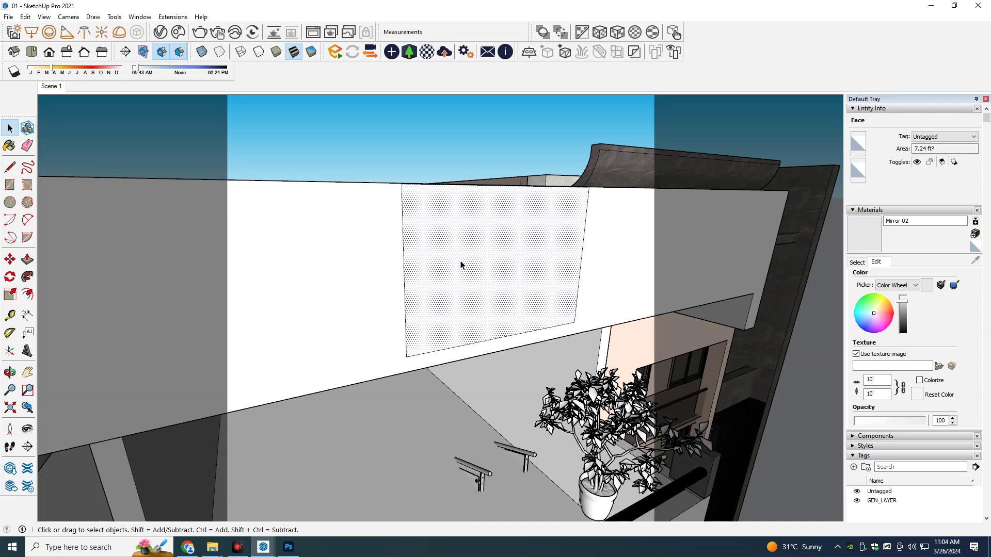
pyautogui.click(460, 262)
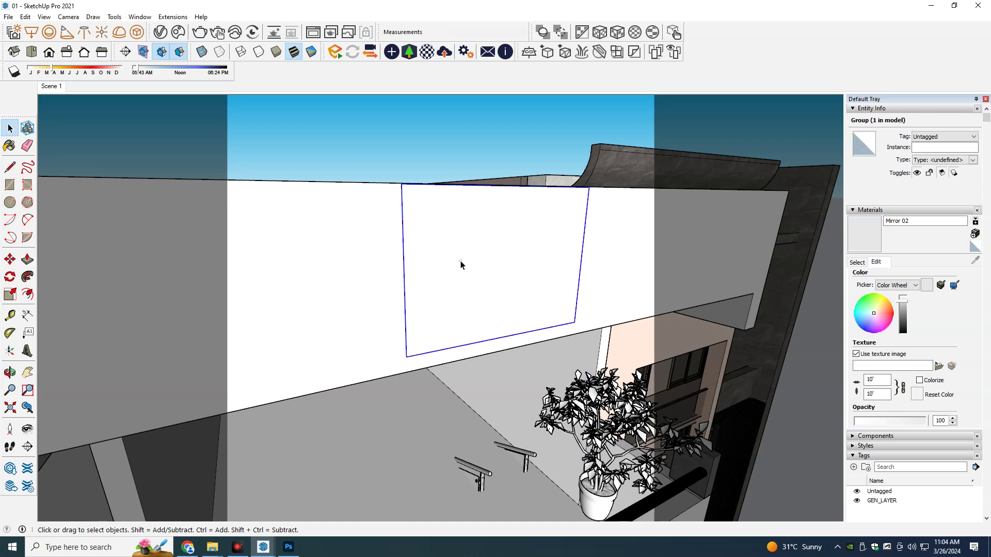
# Step: Give the blank panel group slight thickness with Push/Pull
pyautogui.doubleClick(460, 265)
pyautogui.press('p')
pyautogui.click(465, 268)
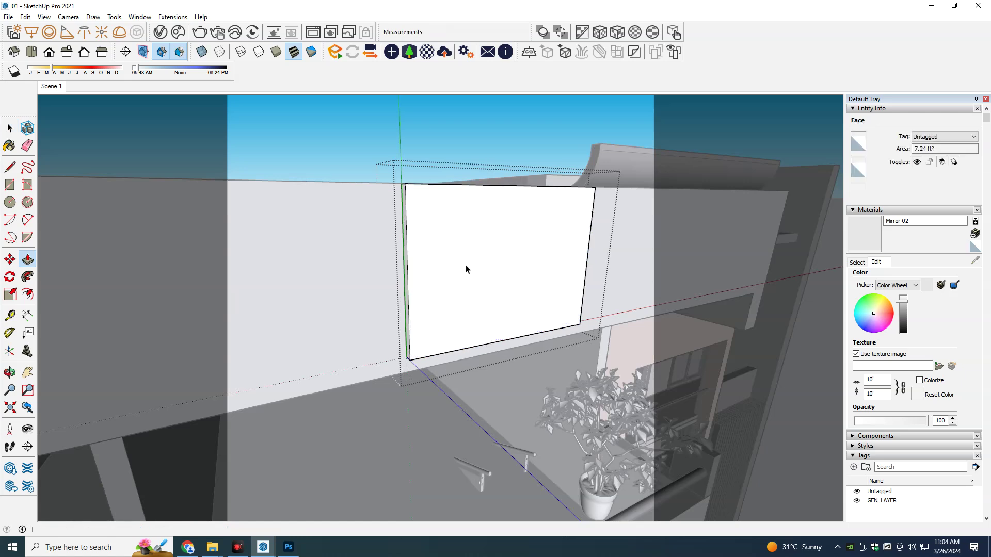
pyautogui.press('space')
pyautogui.press('Escape')
pyautogui.hotkey('ctrl', 'v')
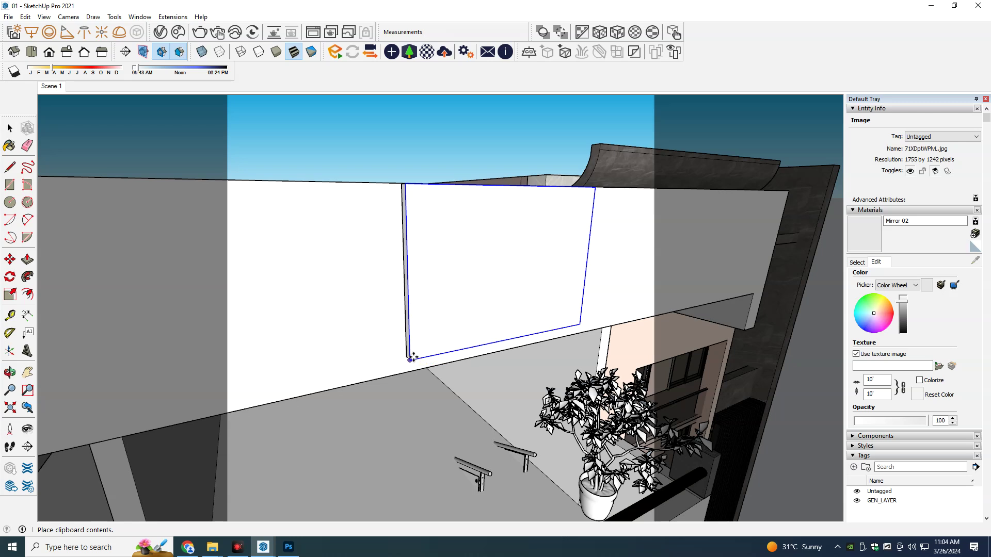
pyautogui.press('Escape')
# Step: Paste the calligraphy image onto the panel face, exit the group, and return to Scene 1
pyautogui.moveTo(425, 301); pyautogui.dragTo(416, 296, button='middle')
pyautogui.click(447, 293)
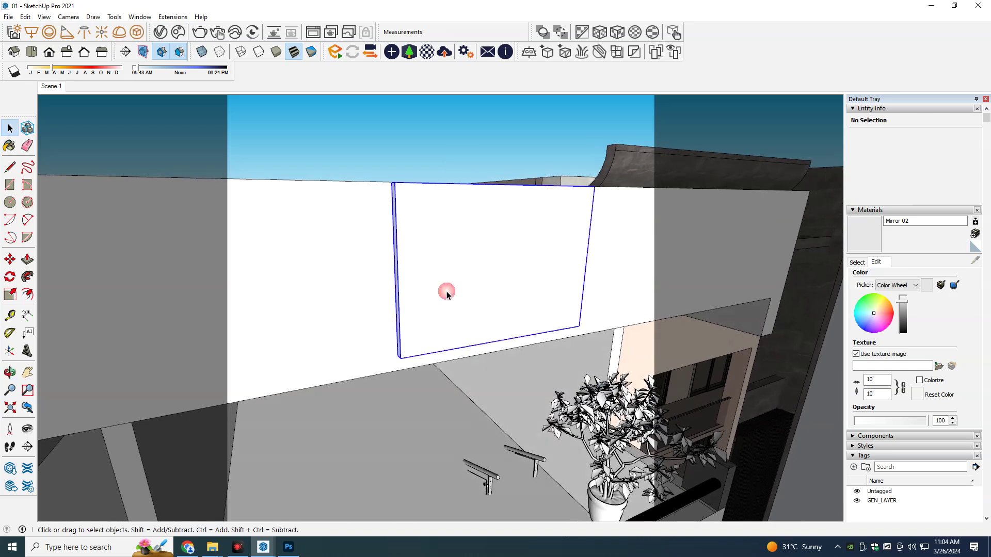
pyautogui.click(452, 286)
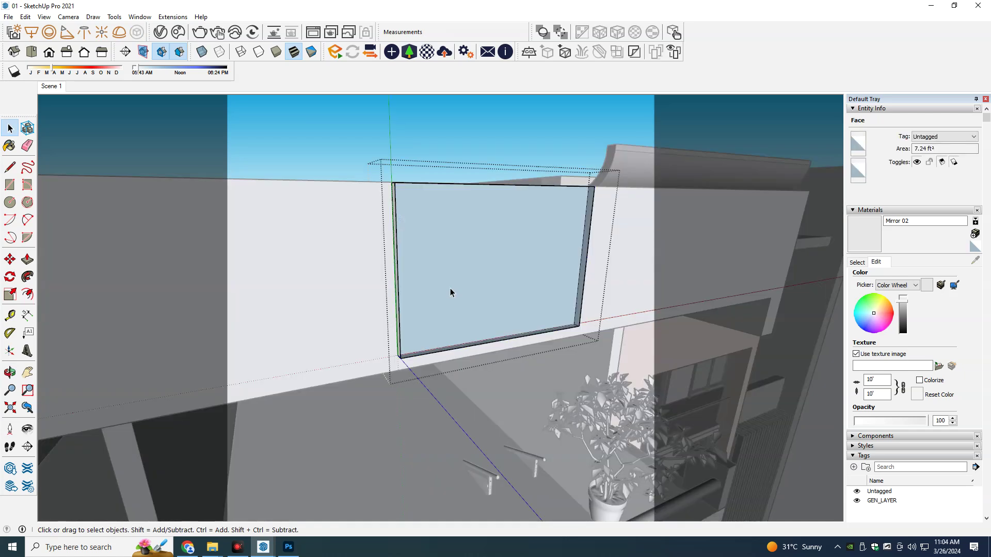
pyautogui.press('Escape')
pyautogui.hotkey('ctrl', 'v')
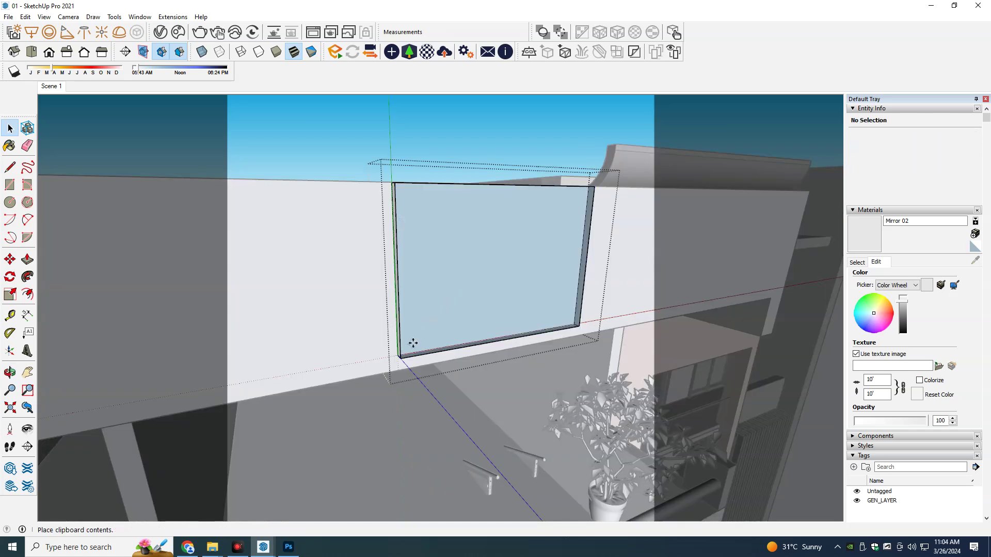
pyautogui.click(401, 356)
pyautogui.click(376, 128)
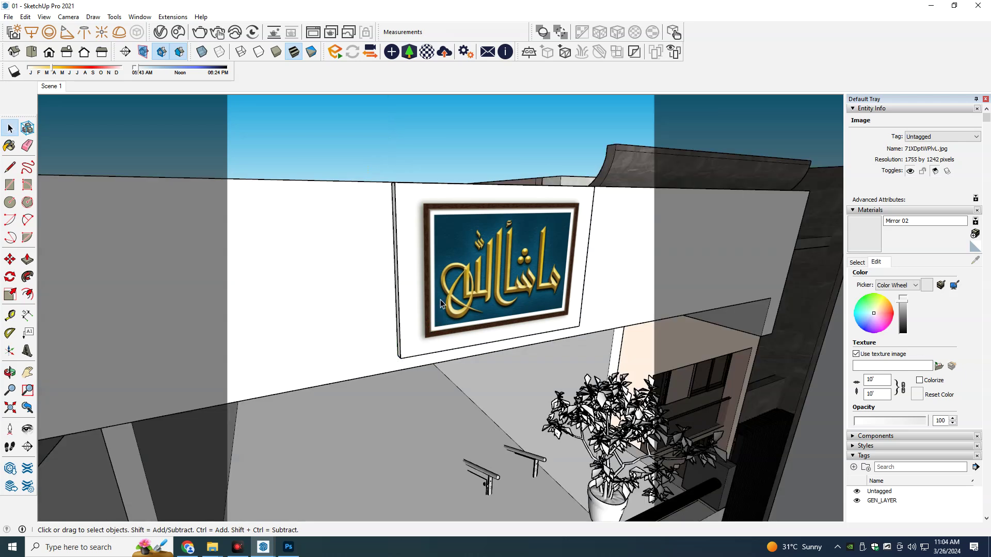
pyautogui.click(51, 87)
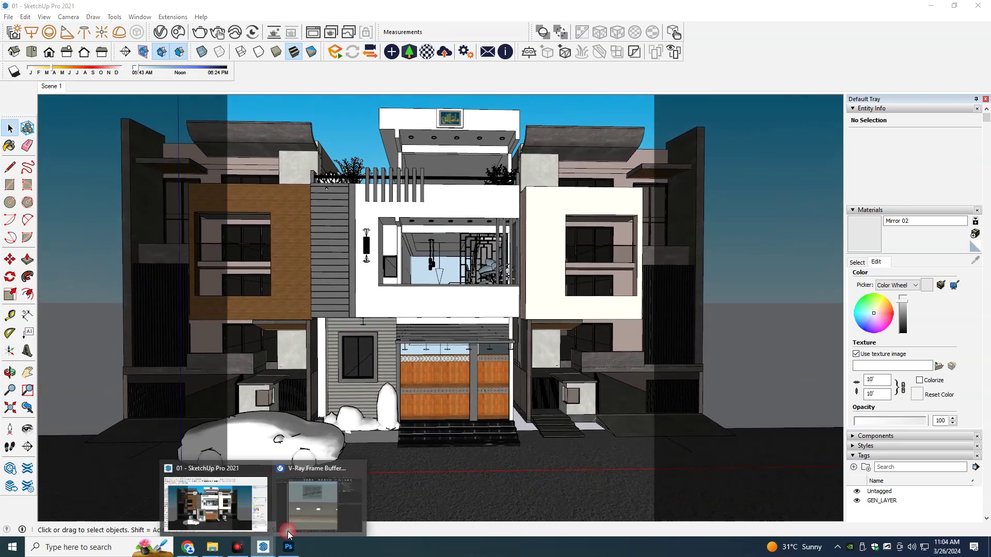
# Step: Region-render just the sign area in the V-Ray Frame Buffer
pyautogui.moveTo(263, 547)
pyautogui.click(309, 490)
pyautogui.click(649, 90)
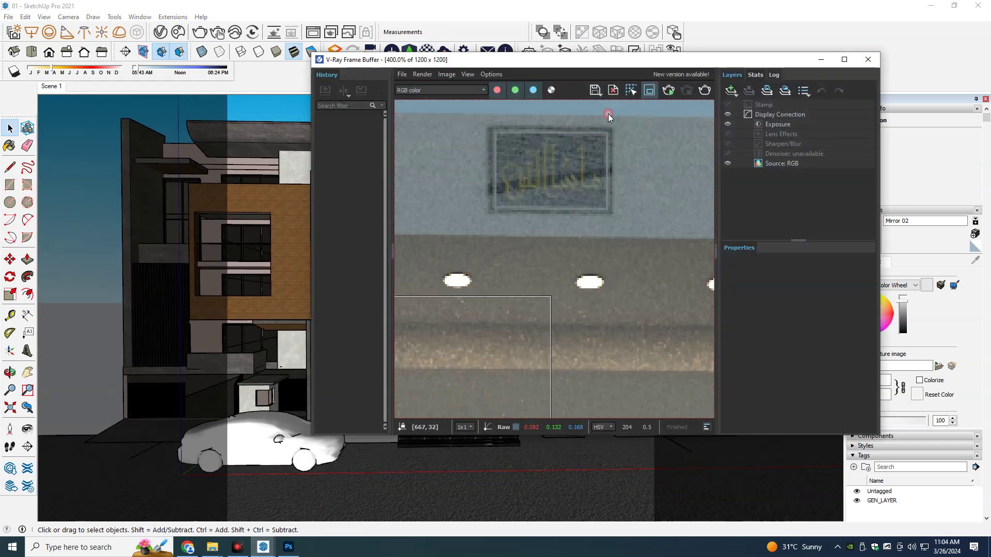
pyautogui.moveTo(469, 115); pyautogui.dragTo(648, 235)
pyautogui.click(705, 89)
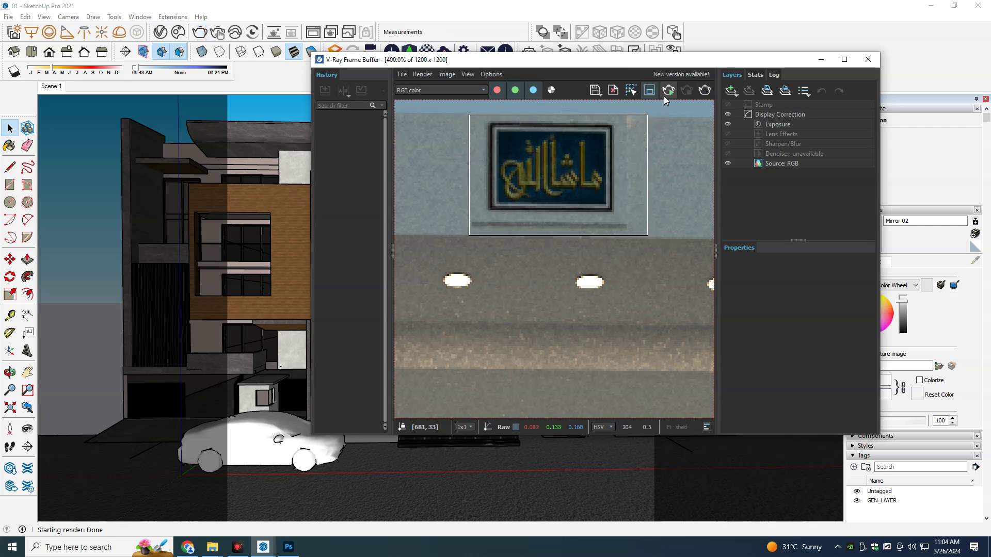
# Step: Turn region rendering off, zoom out, and close the render window
pyautogui.click(652, 91)
pyautogui.scroll(-2, 597, 188)
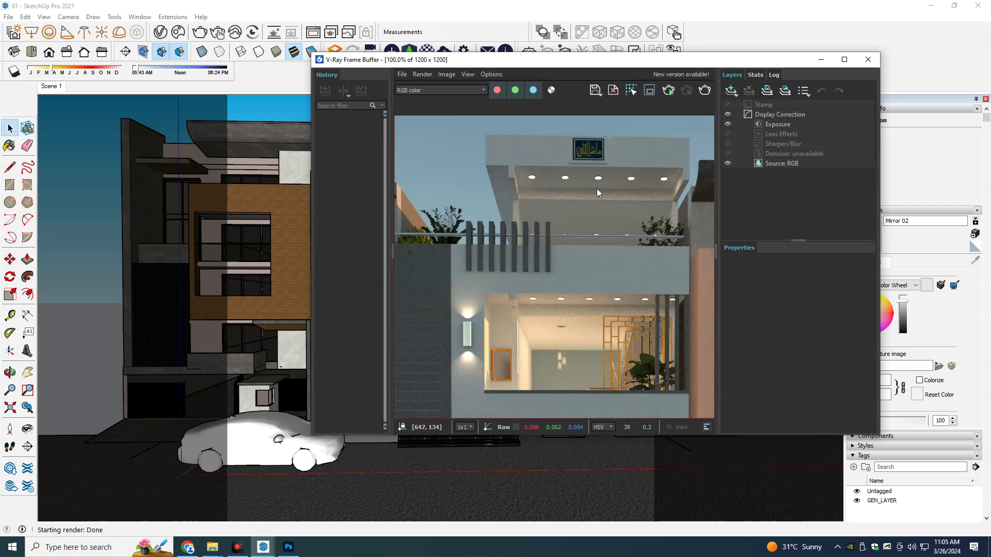
pyautogui.scroll(-2, 597, 188)
pyautogui.scroll(1, 596, 187)
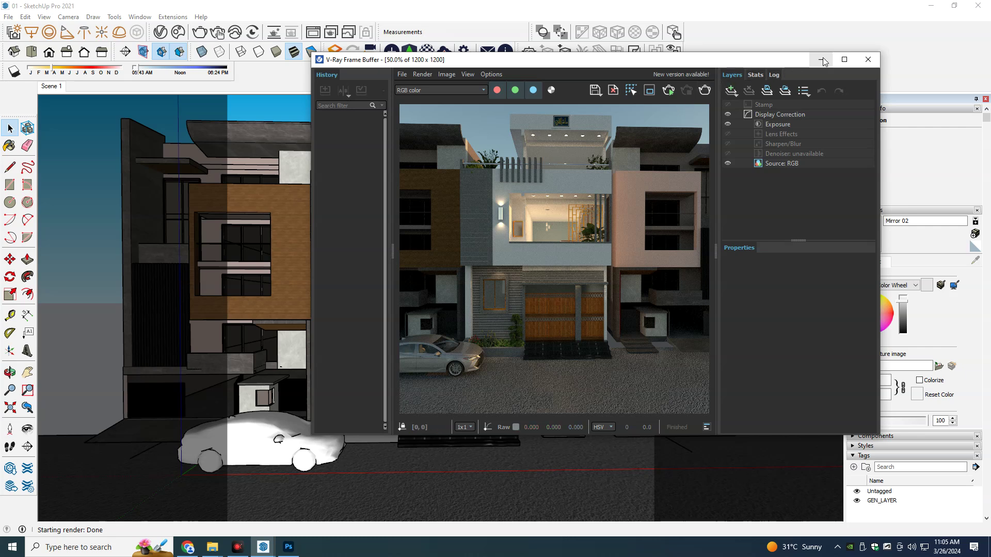
pyautogui.click(869, 60)
pyautogui.click(458, 124)
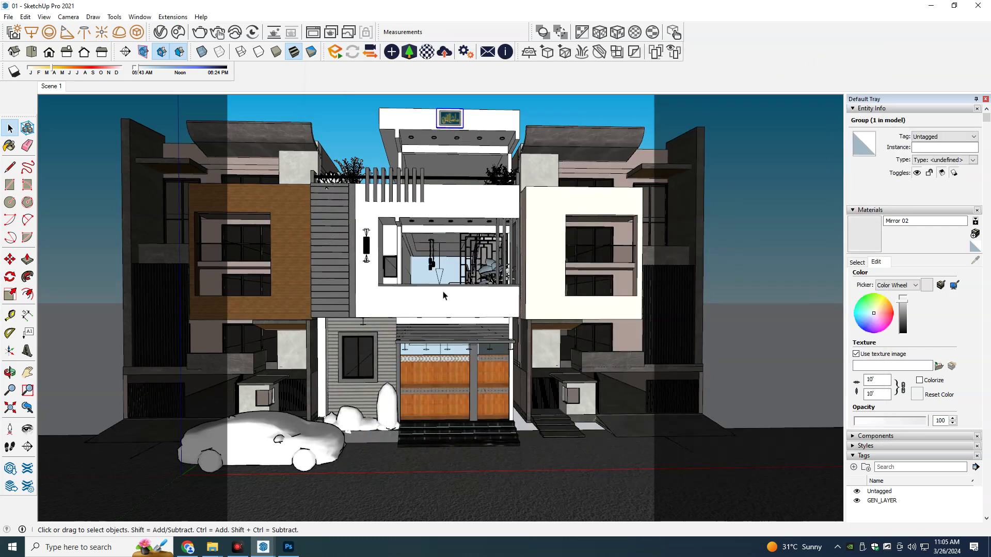
# Step: Delete the wooden entrance door group
pyautogui.moveTo(455, 263)
pyautogui.mouseDown(button='middle')
pyautogui.moveTo(481, 161)
pyautogui.moveTo(491, 176)
pyautogui.mouseUp(button='middle')
pyautogui.scroll(5, 481, 161)
pyautogui.press('m')
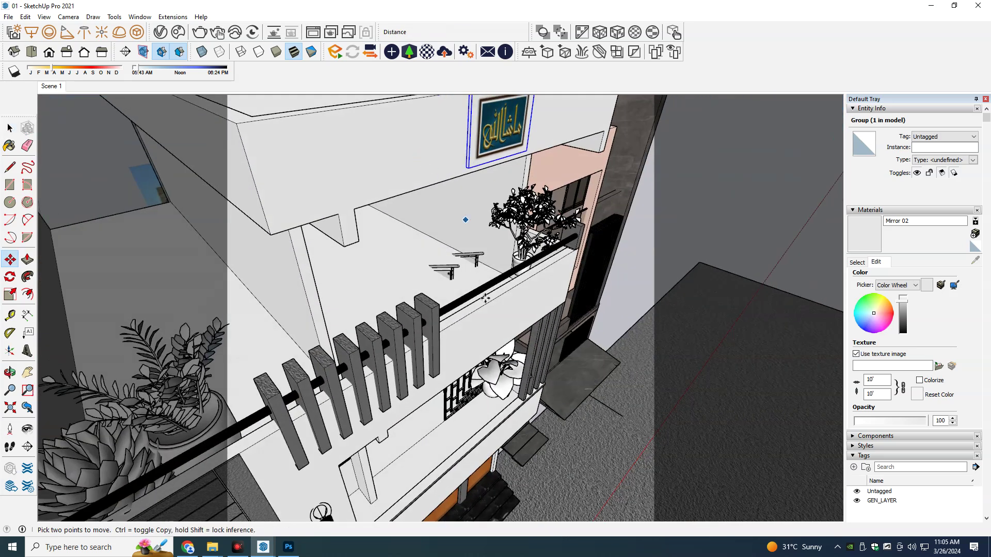
pyautogui.press('space')
pyautogui.scroll(-3, 486, 298)
pyautogui.moveTo(485, 298)
pyautogui.mouseDown(button='middle')
pyautogui.moveTo(467, 343)
pyautogui.moveTo(412, 393)
pyautogui.moveTo(393, 368)
pyautogui.moveTo(384, 320)
pyautogui.mouseUp(button='middle')
pyautogui.scroll(3, 468, 343)
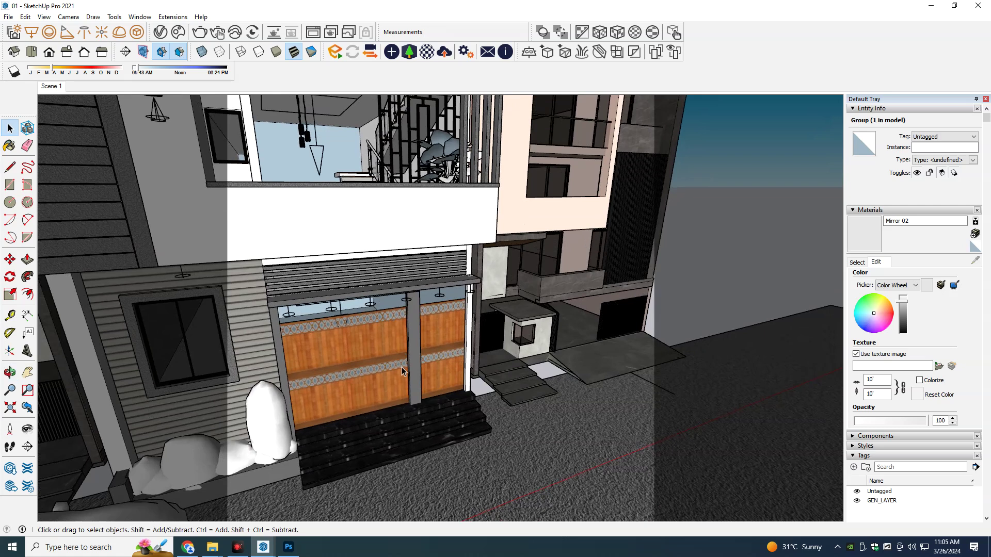
pyautogui.scroll(2, 416, 319)
pyautogui.moveTo(435, 316); pyautogui.dragTo(376, 332, button='middle')
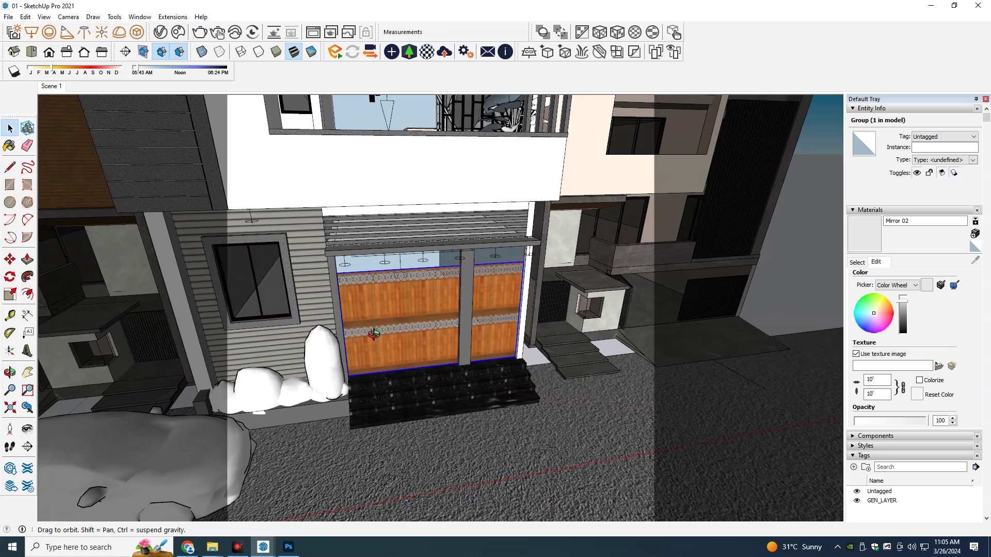
pyautogui.press('Delete')
# Step: Drag the door screenshot from the desktop into SketchUp and fix its first corner
pyautogui.click(988, 548)
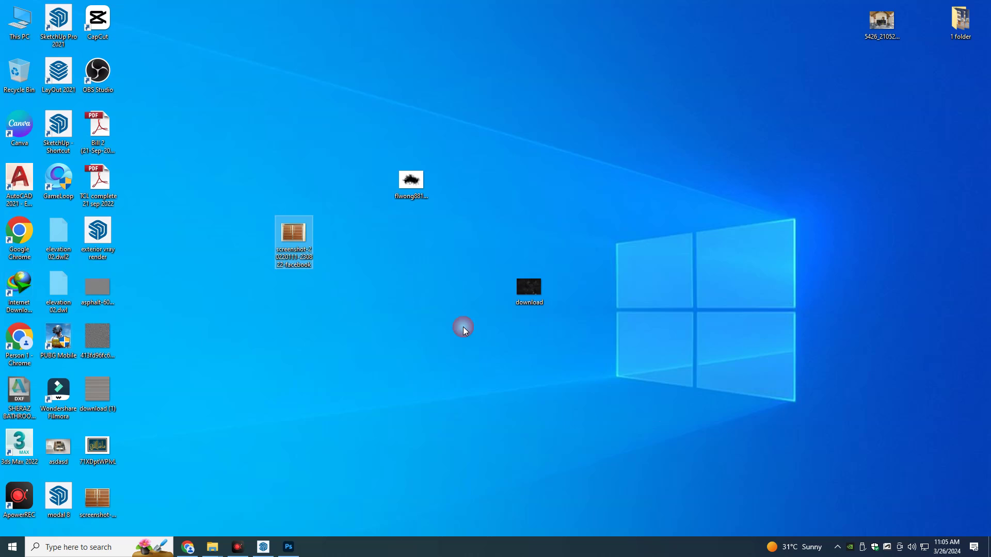
pyautogui.moveTo(114, 491)
pyautogui.mouseDown()
pyautogui.moveTo(332, 474)
pyautogui.moveTo(292, 438)
pyautogui.mouseUp()
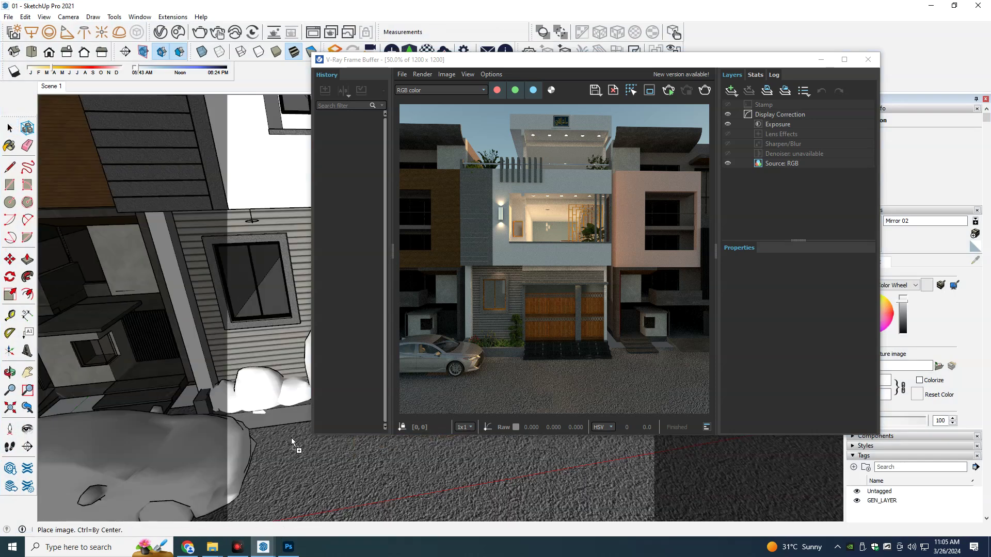
pyautogui.click(268, 380)
# Step: Place the door image and move it down to the entrance corner
pyautogui.click(295, 187)
pyautogui.press('s')
pyautogui.click(820, 59)
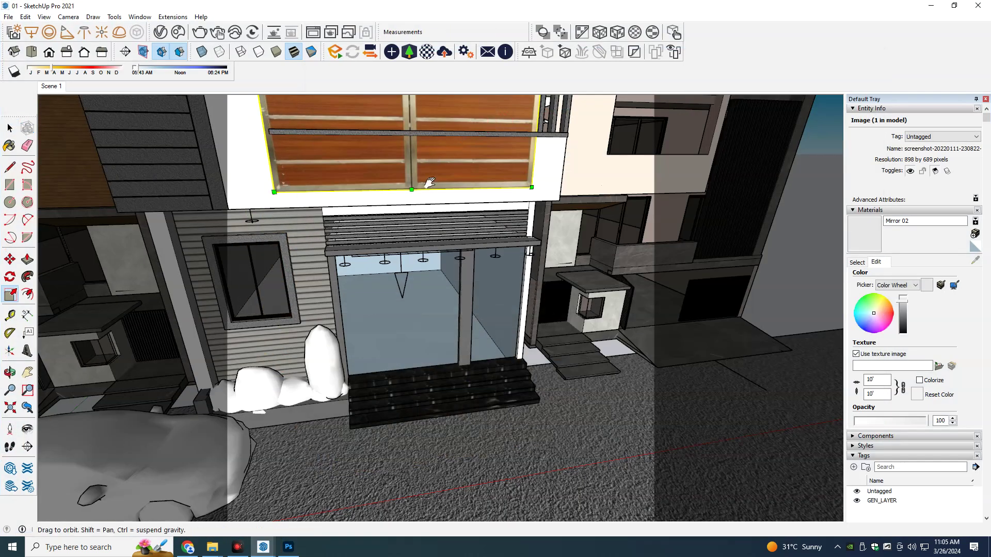
pyautogui.moveTo(504, 124); pyautogui.dragTo(363, 242, button='middle')
pyautogui.press('m')
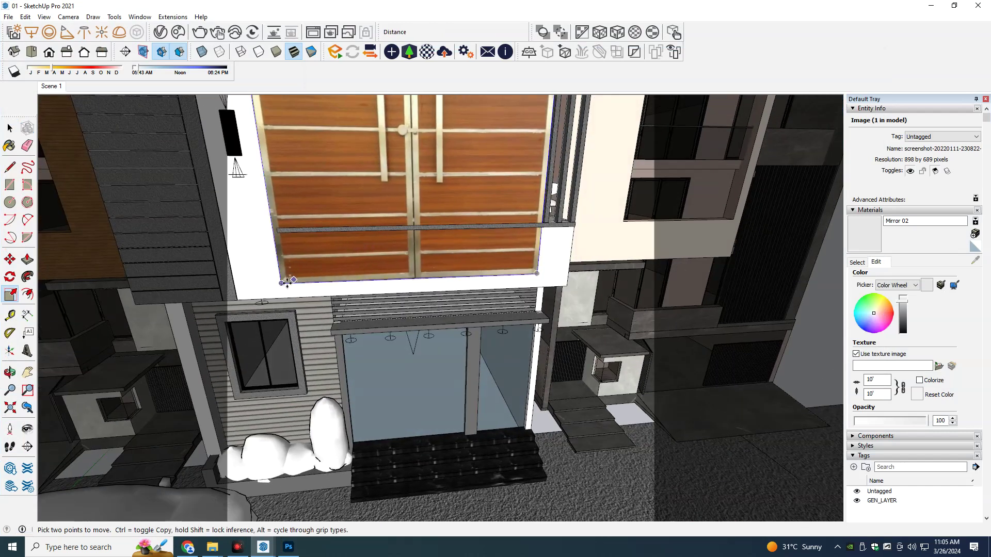
pyautogui.click(281, 284)
pyautogui.scroll(5, 361, 439)
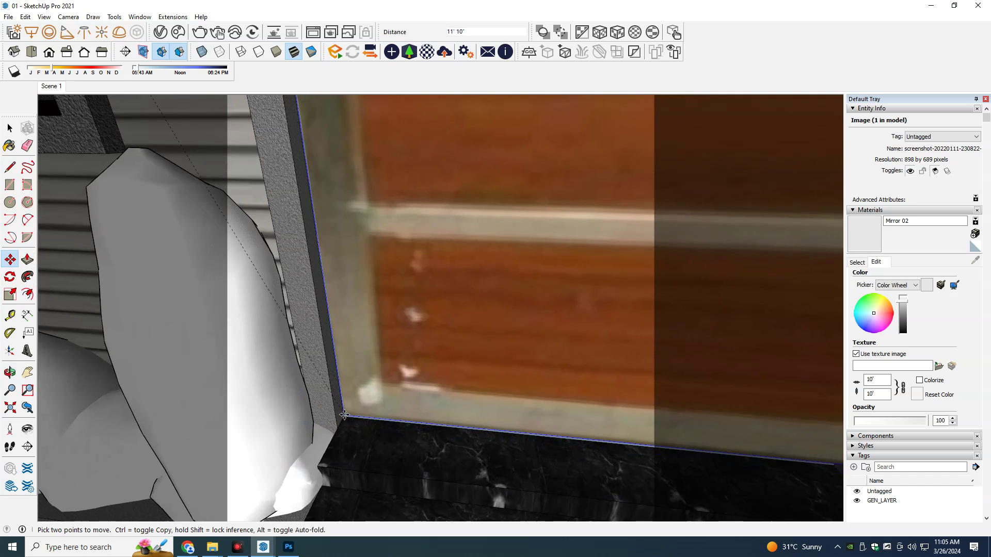
pyautogui.click(344, 415)
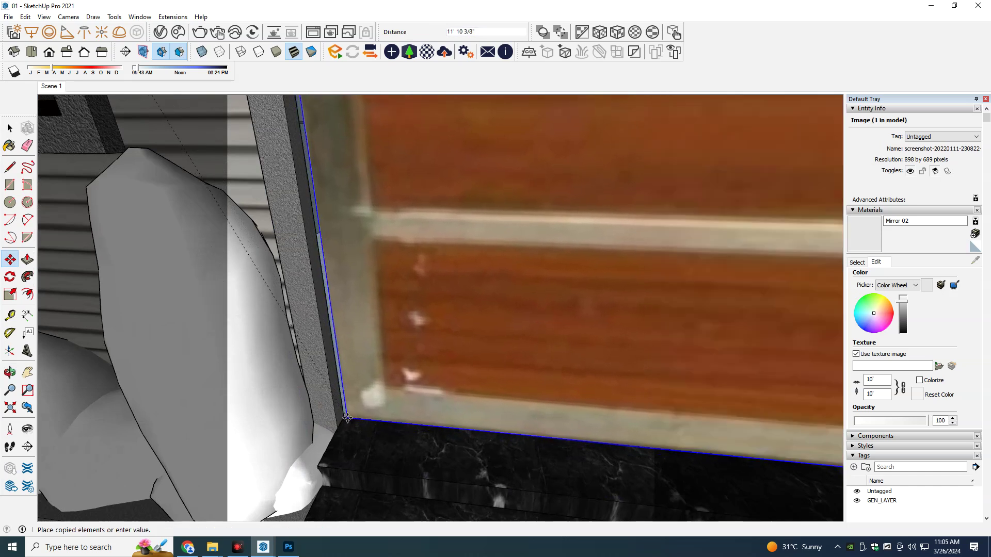
pyautogui.scroll(-4, 344, 414)
pyautogui.press('space')
# Step: Delete the leftover upper door image
pyautogui.scroll(-4, 440, 371)
pyautogui.scroll(-3, 503, 338)
pyautogui.moveTo(503, 339); pyautogui.dragTo(516, 179, button='middle')
pyautogui.click(526, 172)
pyautogui.press('Delete')
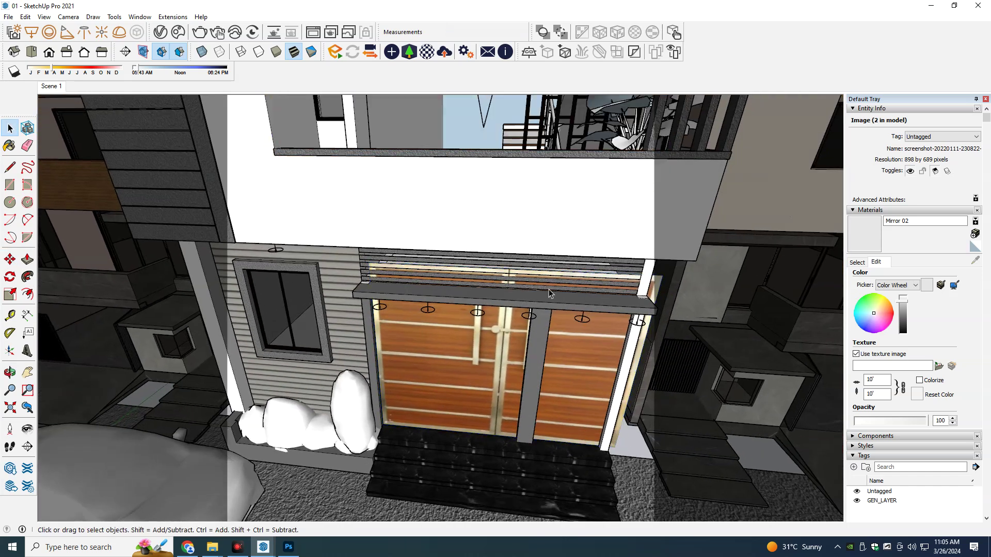
# Step: Scale the door image to 0.60 and stretch it taller to fill the opening
pyautogui.press('s')
pyautogui.moveTo(638, 268); pyautogui.dragTo(534, 336)
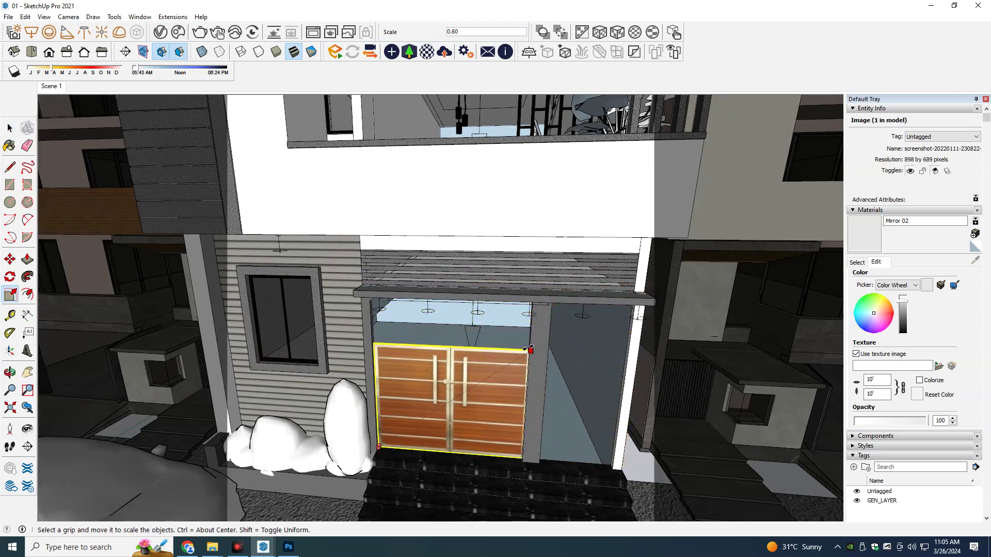
pyautogui.moveTo(534, 335); pyautogui.dragTo(530, 357)
pyautogui.scroll(4, 530, 356)
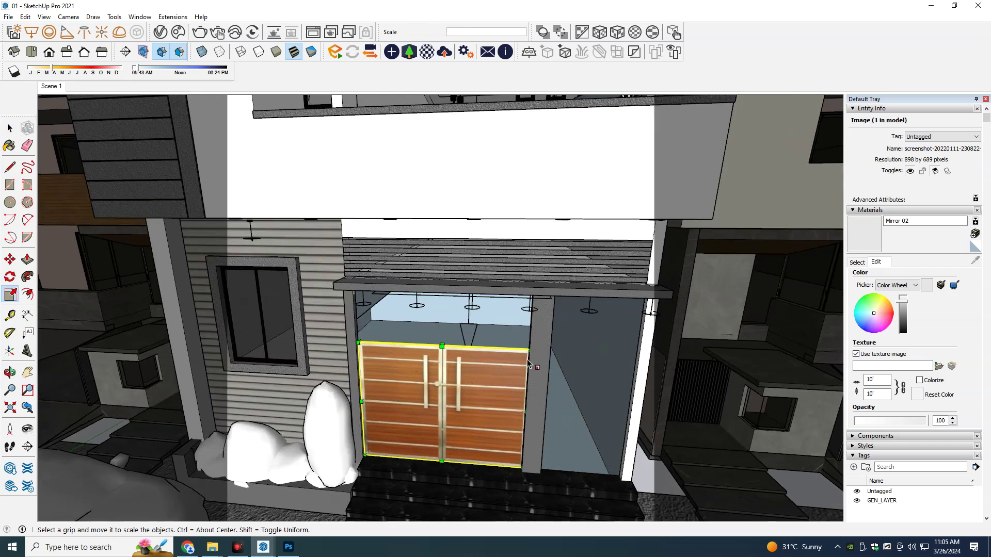
pyautogui.moveTo(519, 361)
pyautogui.mouseDown(button='middle')
pyautogui.moveTo(454, 360)
pyautogui.moveTo(472, 327)
pyautogui.mouseUp(button='middle')
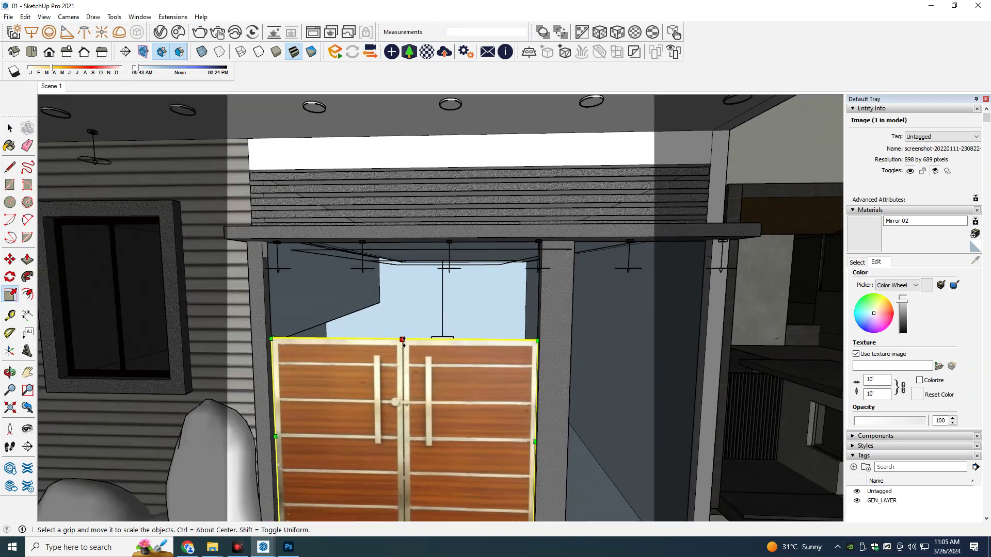
pyautogui.moveTo(403, 341); pyautogui.dragTo(402, 282)
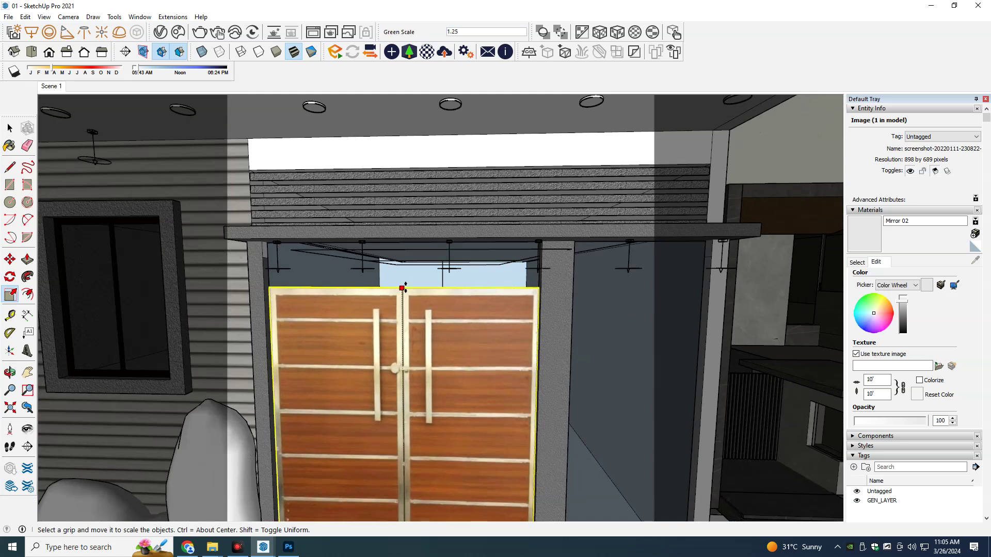
pyautogui.moveTo(435, 366)
pyautogui.keyDown('shift'); pyautogui.mouseDown(button='middle')
pyautogui.moveTo(442, 305)
pyautogui.moveTo(474, 337)
pyautogui.moveTo(463, 366)
pyautogui.mouseUp(button='middle'); pyautogui.keyUp('shift')
pyautogui.press('space')
# Step: Copy the door image to the right opening and resize the copy to fit
pyautogui.press('m')
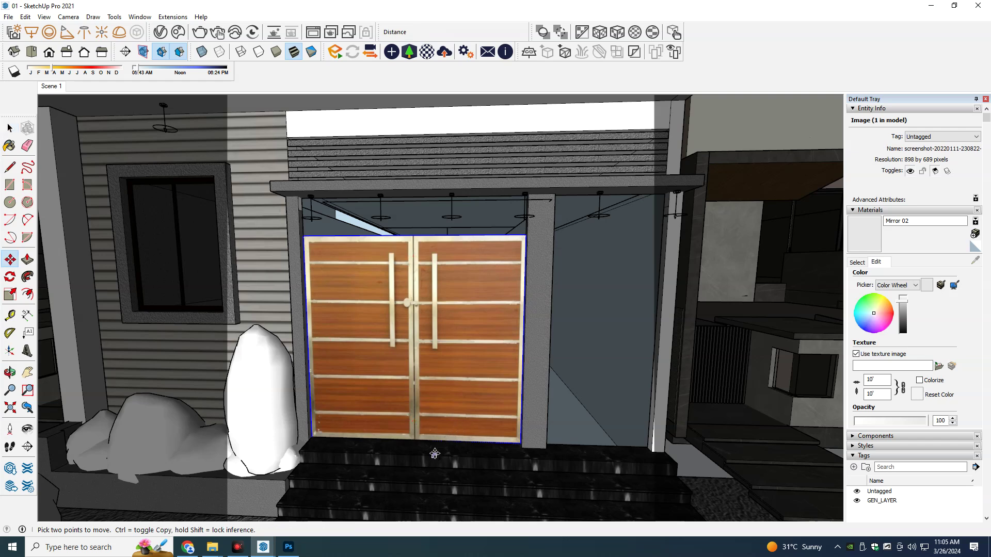
pyautogui.press('ctrl')
pyautogui.click(434, 456)
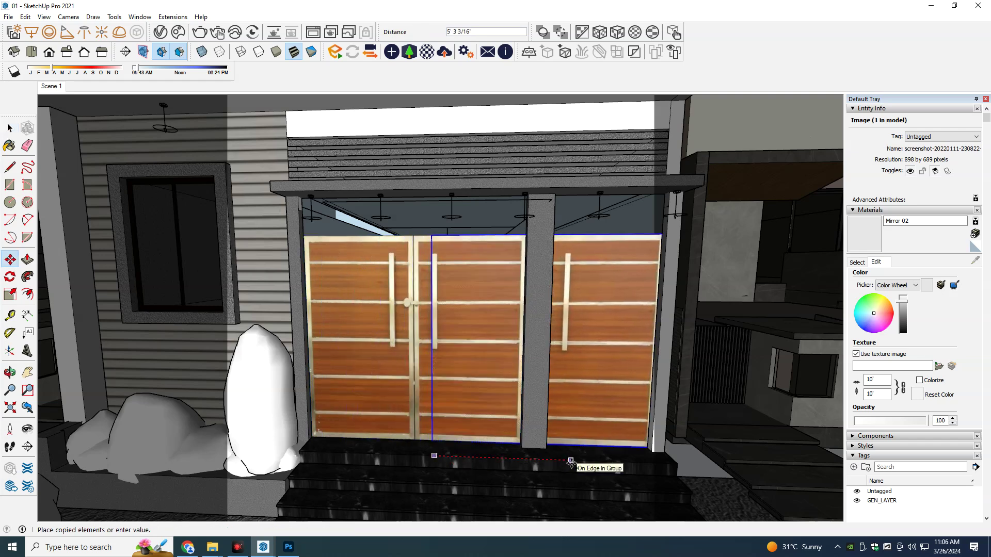
pyautogui.click(570, 461)
pyautogui.press('s')
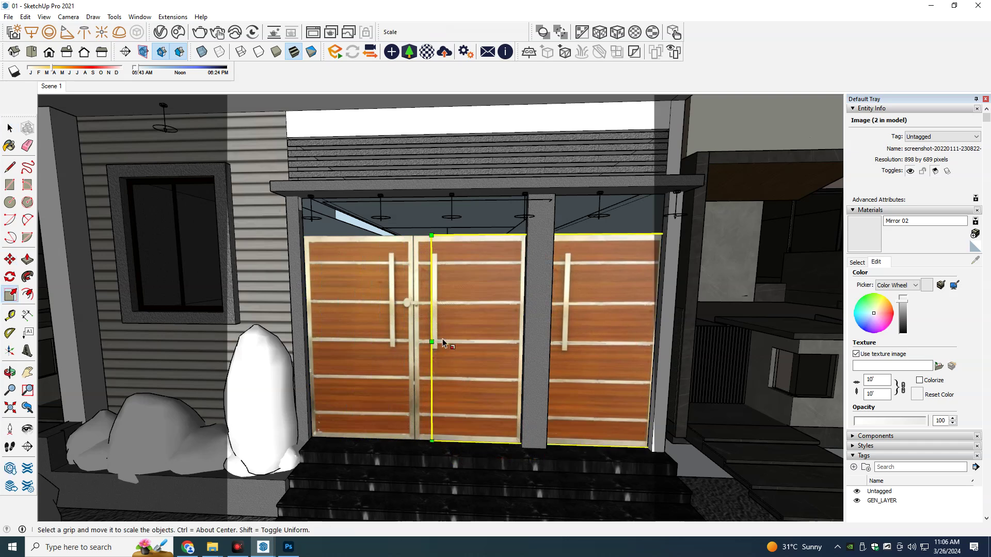
pyautogui.click(432, 342)
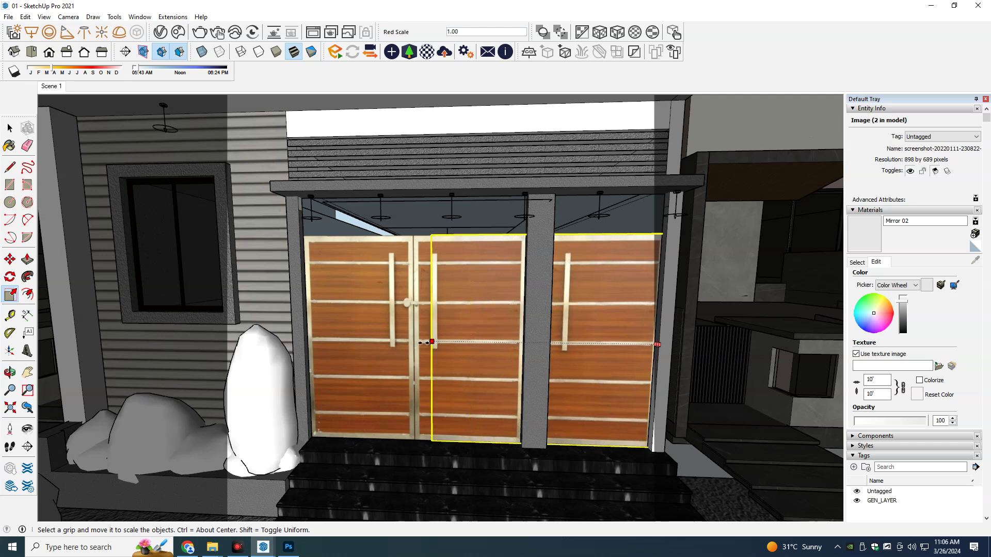
pyautogui.click(425, 342)
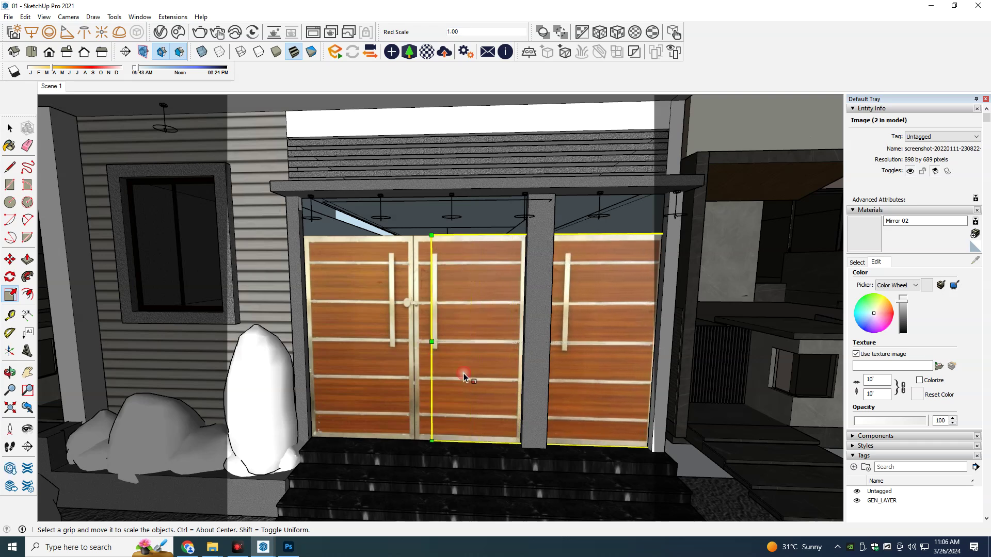
# Step: Nudge the door image 5 units and return to the Scene 1 front view
pyautogui.moveTo(465, 377); pyautogui.dragTo(488, 424, button='middle')
pyautogui.scroll(3, 488, 425)
pyautogui.scroll(2, 487, 424)
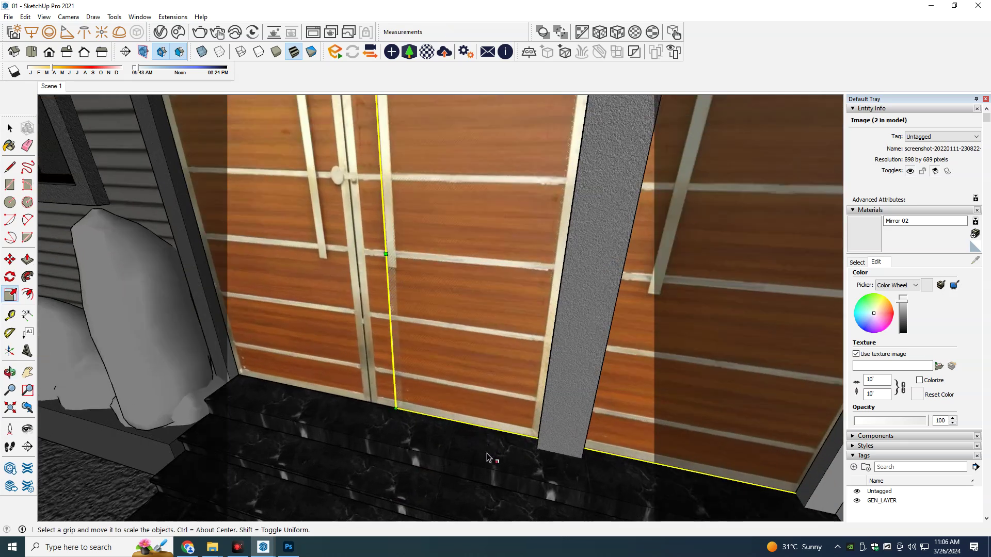
pyautogui.press('m')
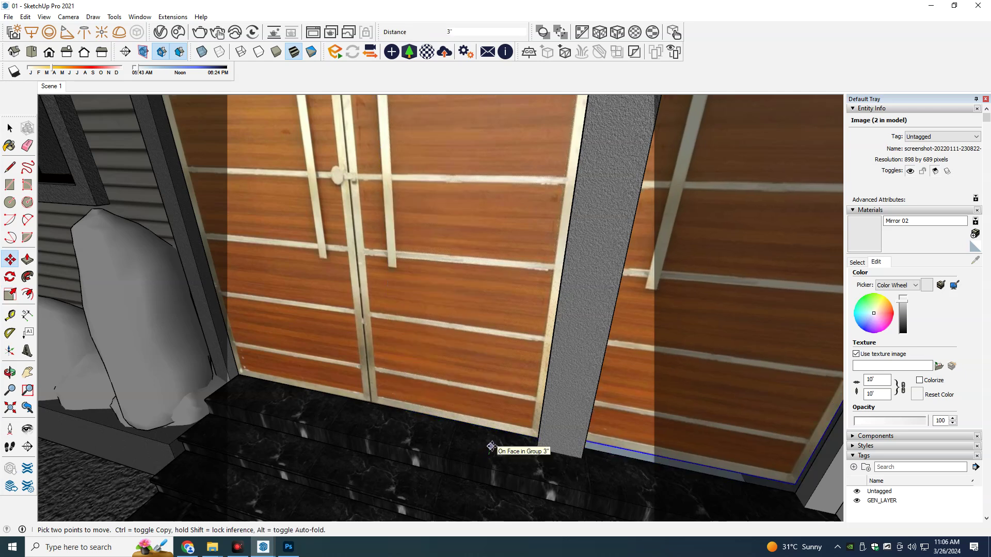
pyautogui.write('5')
pyautogui.press('Return')
pyautogui.press('space')
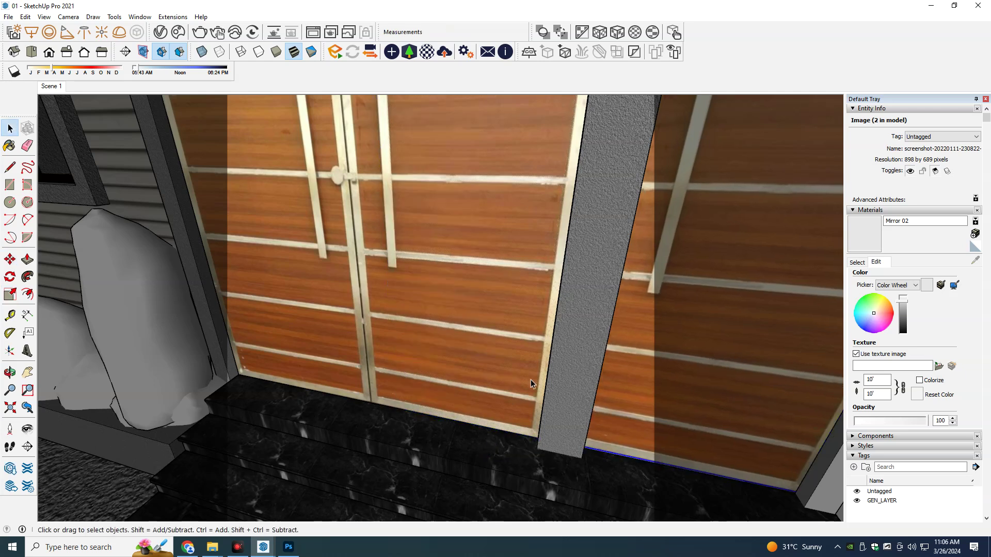
pyautogui.scroll(-5, 554, 366)
pyautogui.scroll(-3, 554, 367)
pyautogui.click(525, 454)
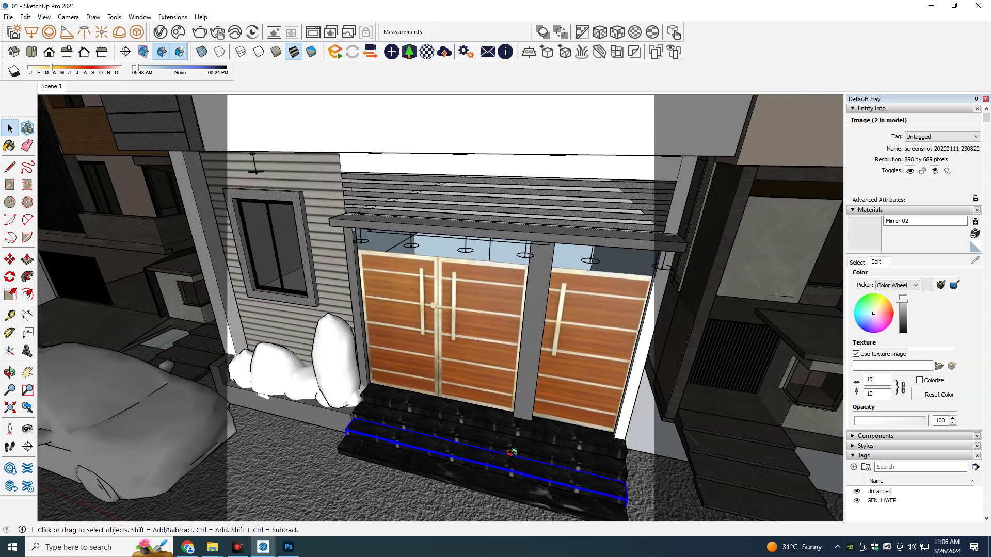
pyautogui.moveTo(525, 454); pyautogui.dragTo(289, 231, button='middle')
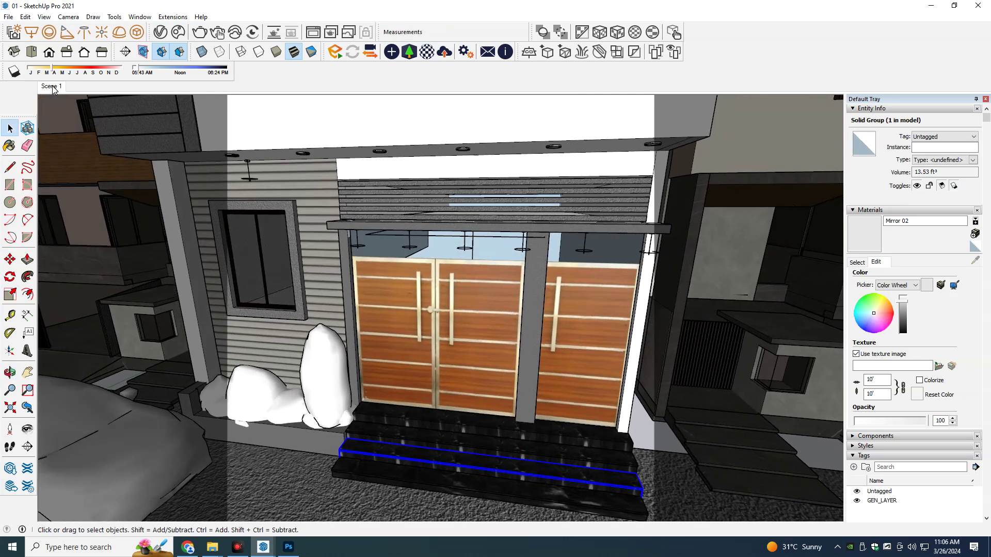
pyautogui.click(54, 87)
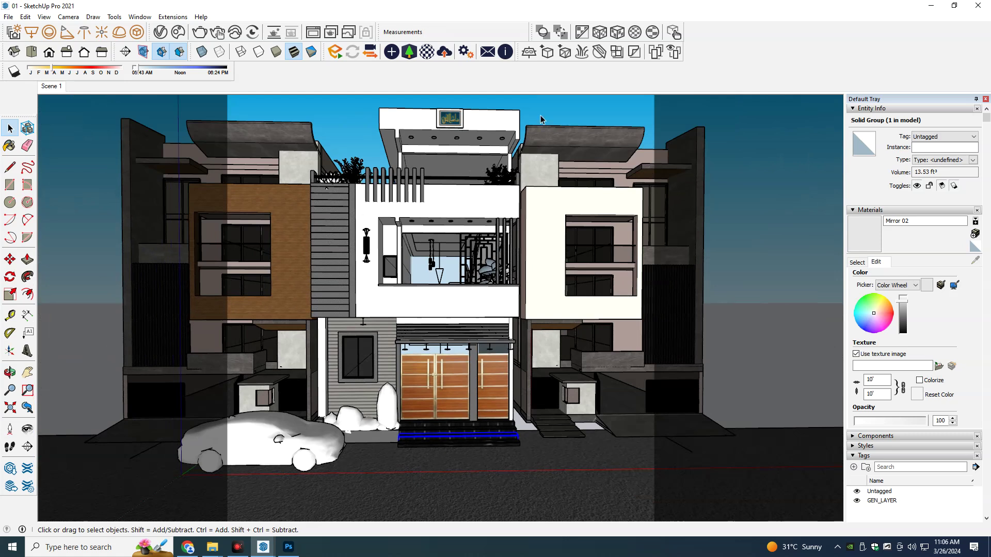
# Step: Render the facade in the V-Ray Frame Buffer with Exposure correction turned on
pyautogui.hotkey('ctrl', 'shift', 'a')
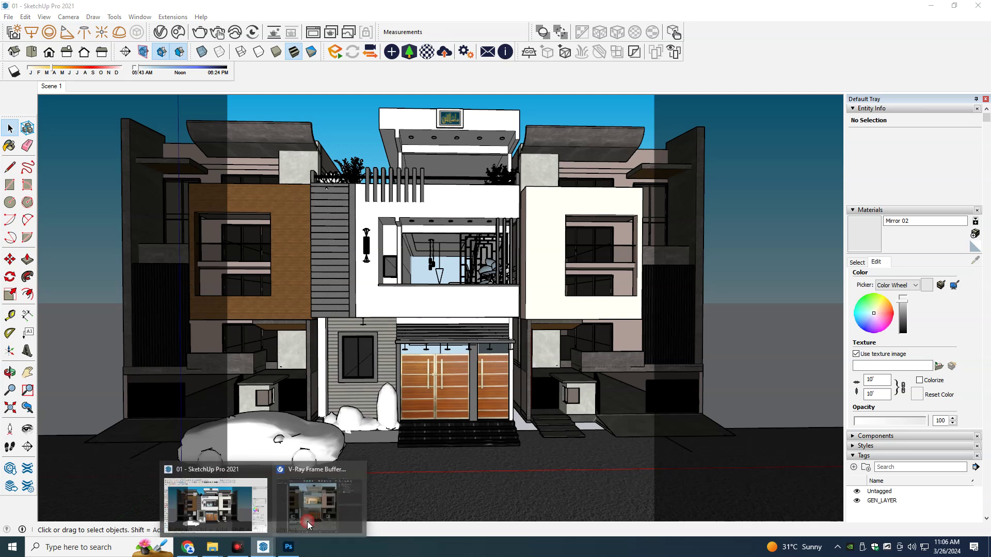
pyautogui.moveTo(262, 547)
pyautogui.click(326, 497)
pyautogui.click(705, 91)
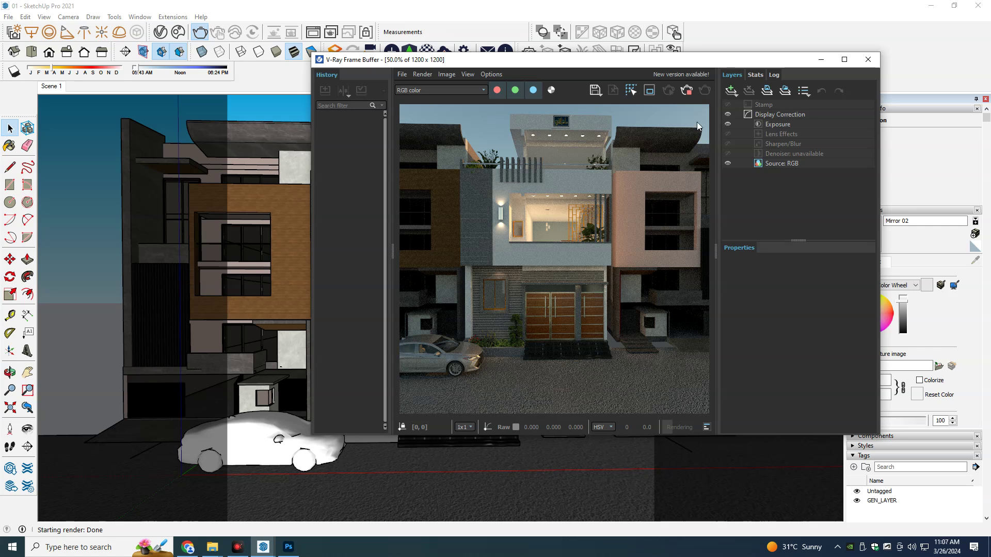
pyautogui.click(728, 123)
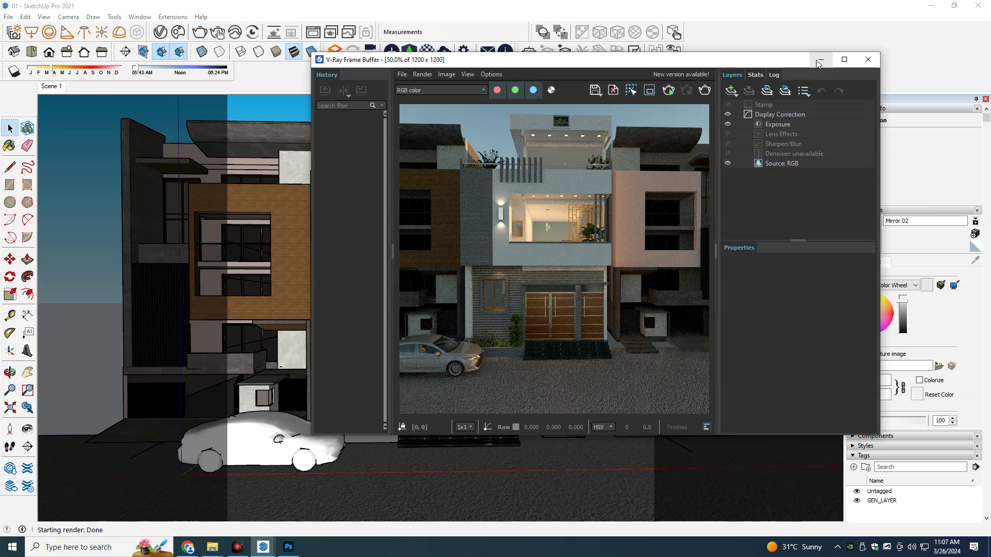
pyautogui.click(821, 59)
pyautogui.scroll(2, 362, 258)
# Step: Paste a copy of the wall spot light and rotate it -90°
pyautogui.scroll(3, 361, 258)
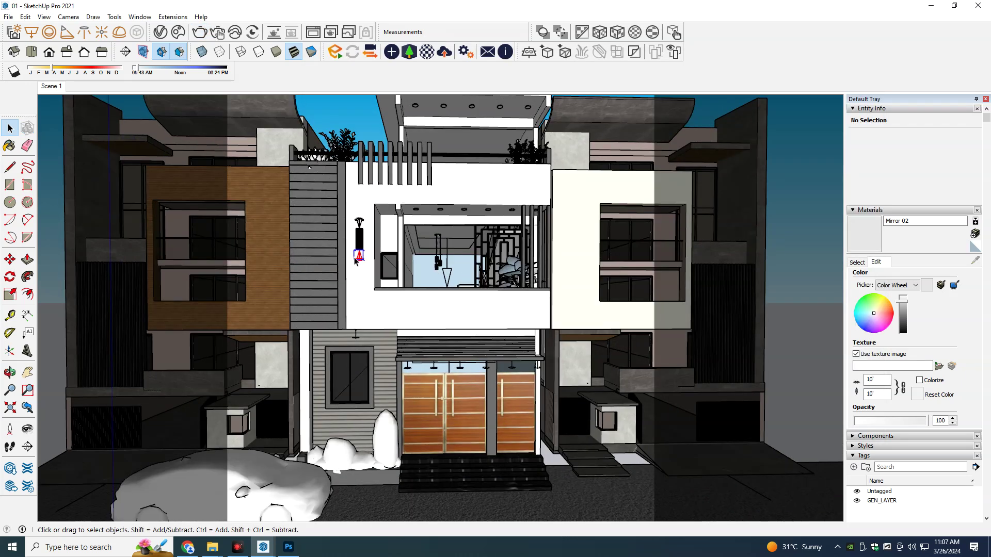
pyautogui.click(361, 259)
pyautogui.hotkey('ctrl', 'c')
pyautogui.scroll(2, 362, 258)
pyautogui.hotkey('ctrl', 'v')
pyautogui.scroll(1, 390, 332)
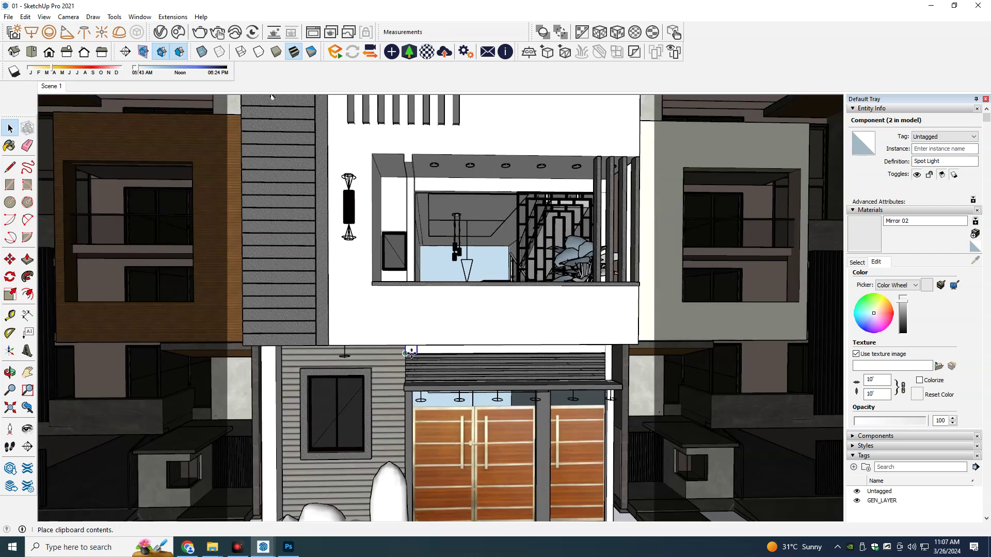
pyautogui.scroll(3, 407, 339)
pyautogui.scroll(2, 392, 310)
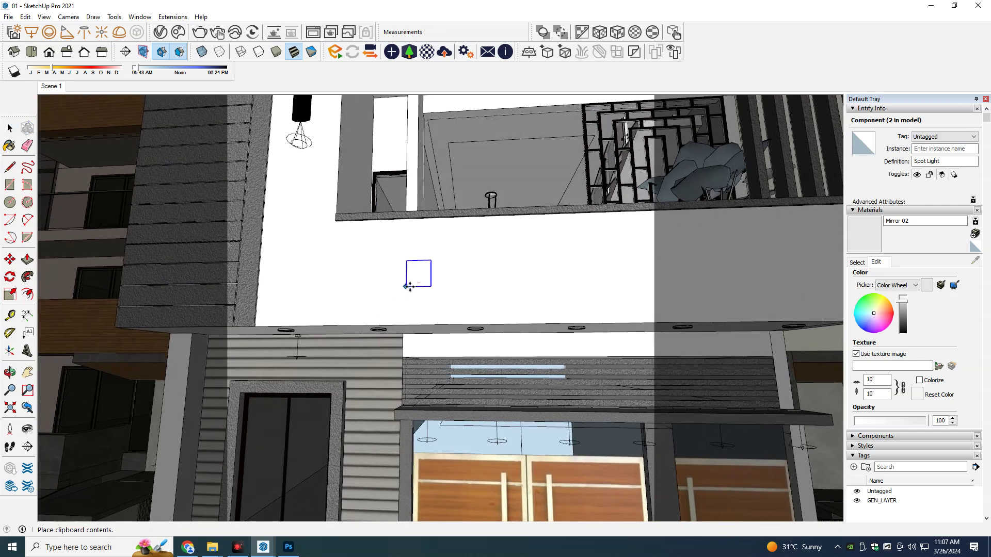
pyautogui.click(410, 287)
pyautogui.press('m')
pyautogui.press('q')
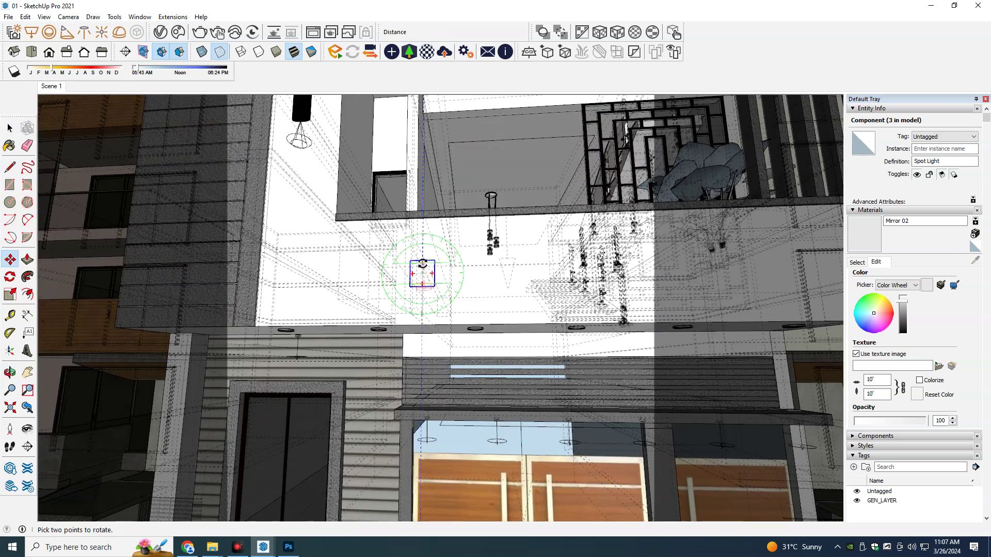
pyautogui.press('k')
pyautogui.press('m')
pyautogui.press('q')
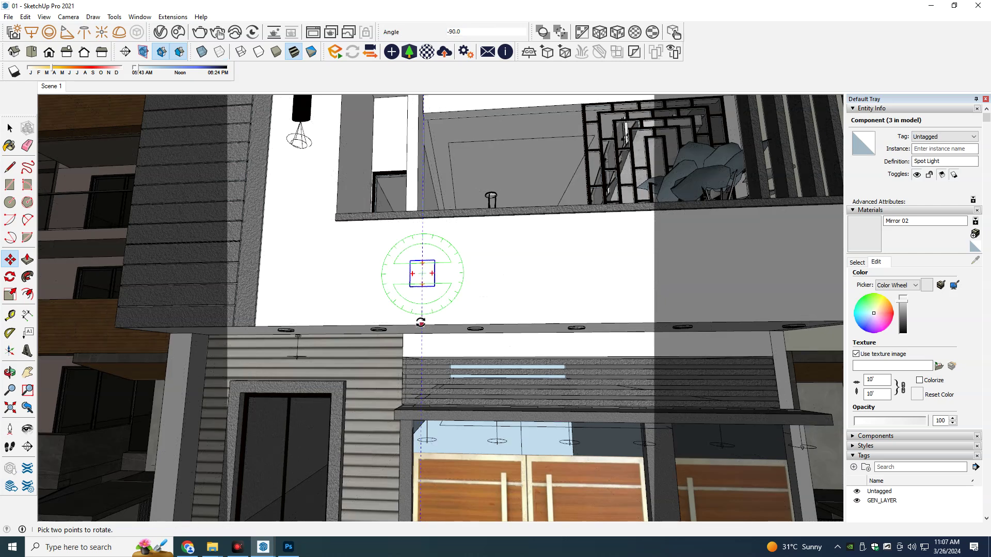
pyautogui.press('m')
# Step: Move the new spot light under the canopy beam above the garage doors
pyautogui.moveTo(420, 313); pyautogui.dragTo(412, 327, button='middle')
pyautogui.click(438, 308)
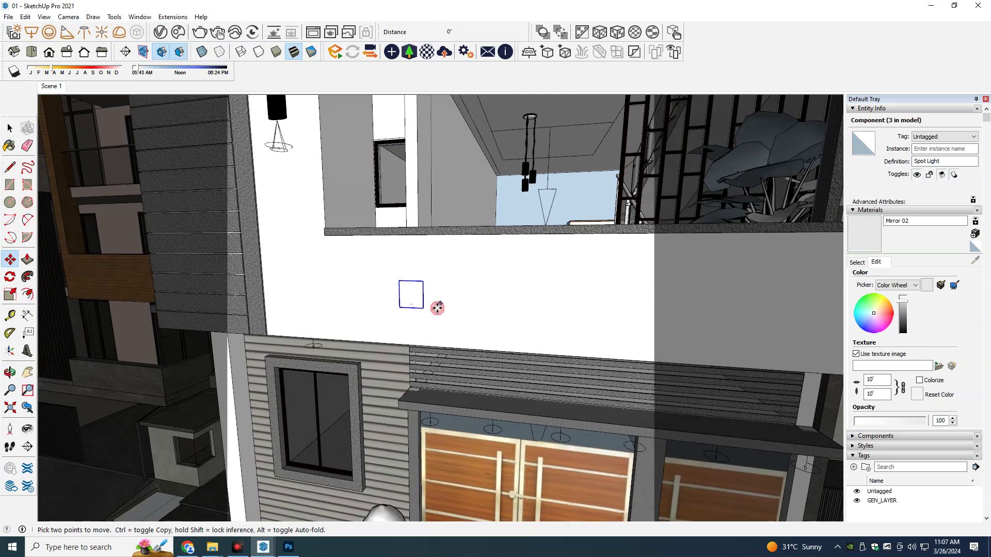
pyautogui.moveTo(394, 311)
pyautogui.mouseDown(button='middle')
pyautogui.moveTo(424, 296)
pyautogui.moveTo(431, 482)
pyautogui.moveTo(432, 364)
pyautogui.mouseUp(button='middle')
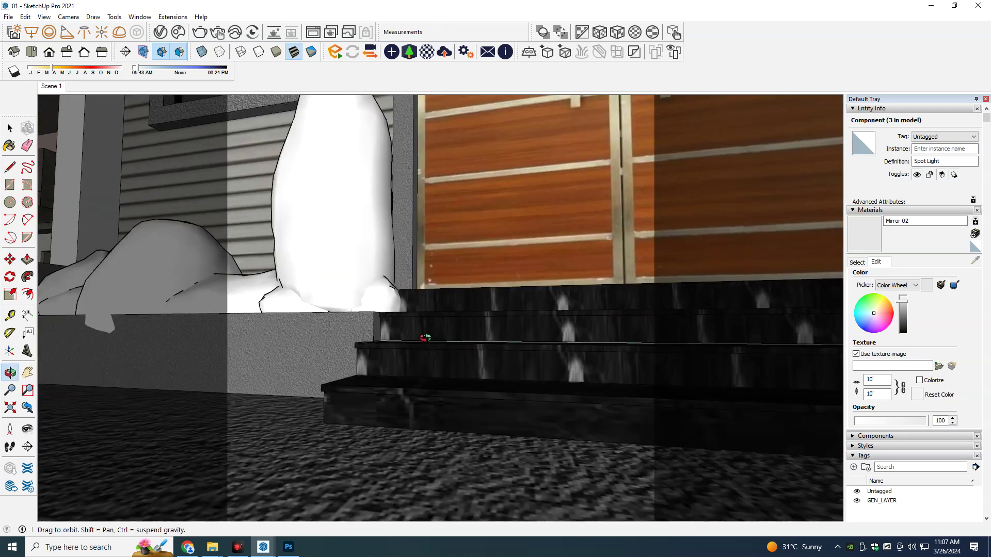
pyautogui.moveTo(458, 220); pyautogui.dragTo(421, 336, button='middle')
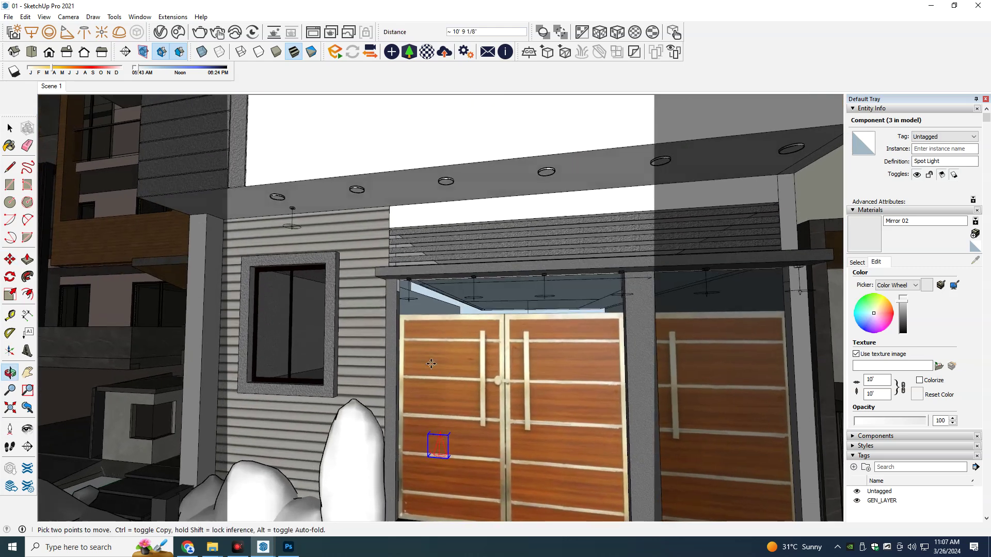
pyautogui.scroll(2, 421, 285)
pyautogui.scroll(2, 421, 285)
pyautogui.scroll(2, 426, 269)
pyautogui.click(428, 260)
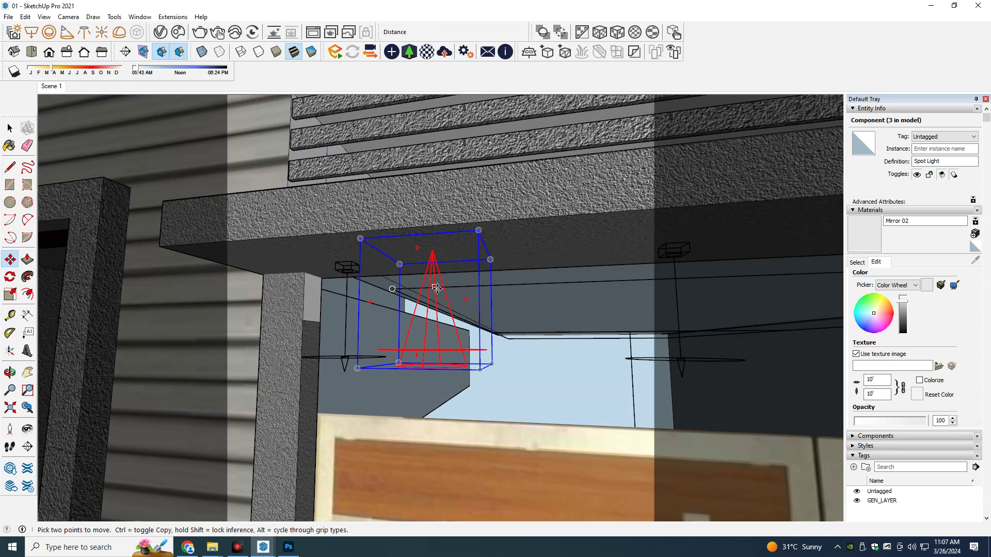
pyautogui.scroll(-3, 455, 309)
pyautogui.scroll(-3, 462, 317)
pyautogui.moveTo(462, 318); pyautogui.dragTo(467, 316, button='middle')
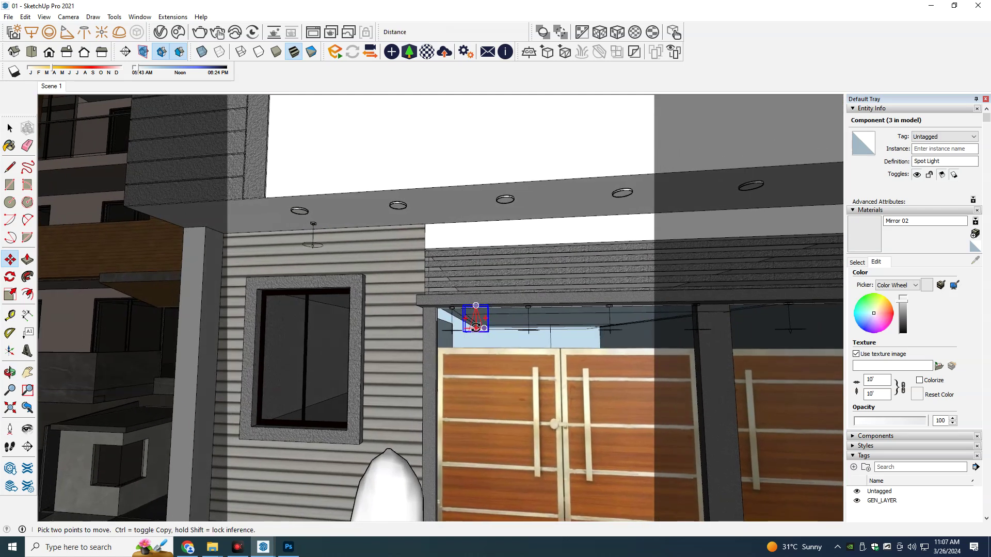
# Step: Copy the spot light to the beam's far end and divide into evenly spaced copies with /5
pyautogui.press('ctrl')
pyautogui.click(440, 303)
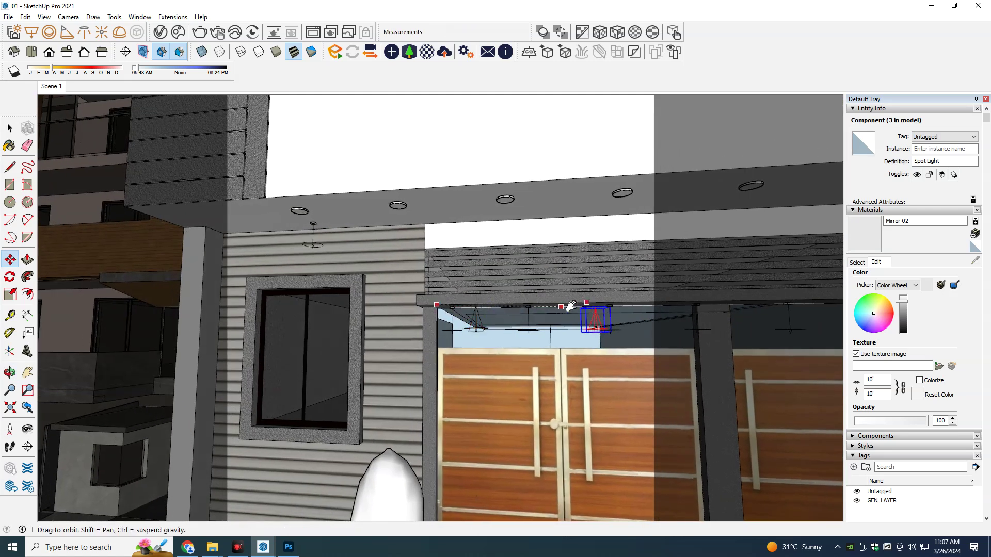
pyautogui.moveTo(586, 316); pyautogui.dragTo(583, 317, button='middle')
pyautogui.click(584, 317)
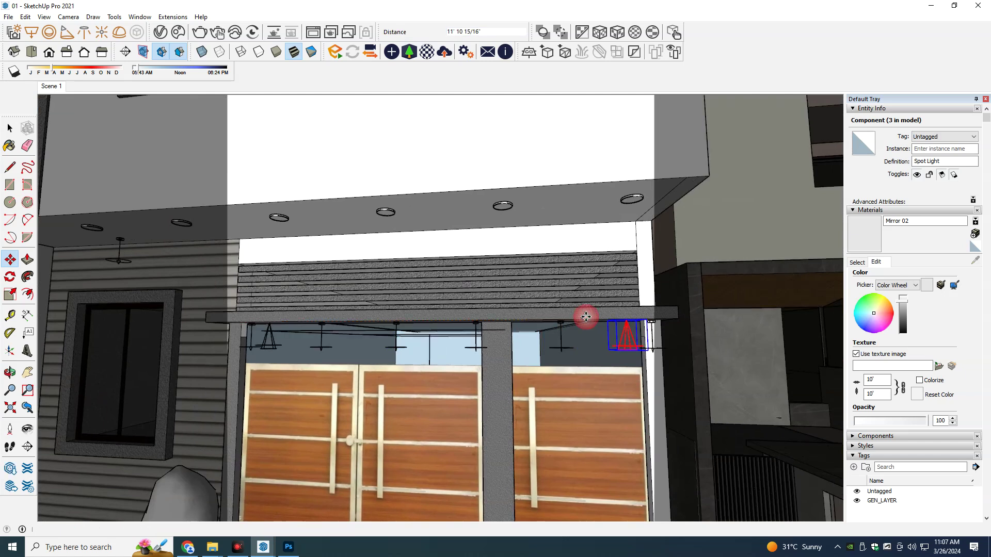
pyautogui.write('/5')
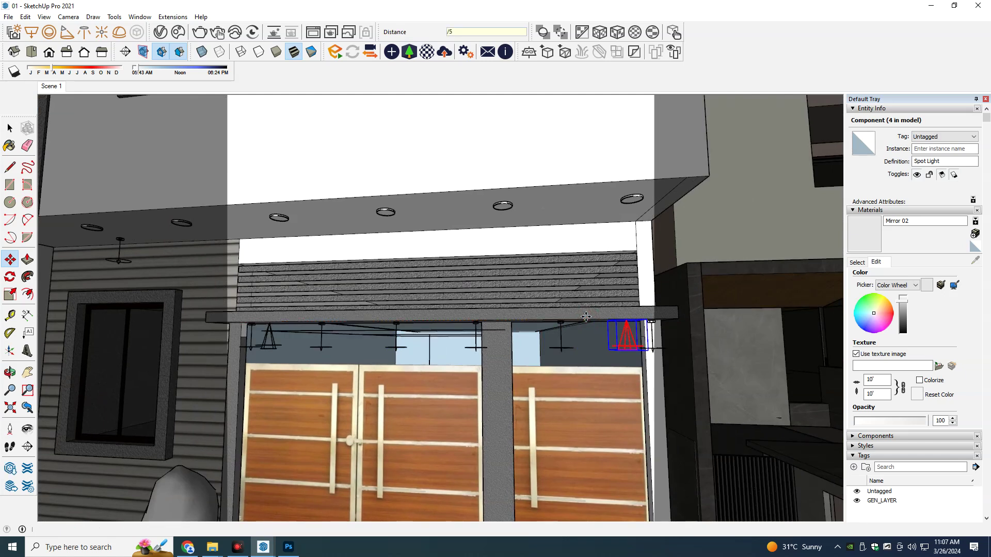
pyautogui.press('Return')
pyautogui.moveTo(62, 98); pyautogui.dragTo(69, 105, button='middle')
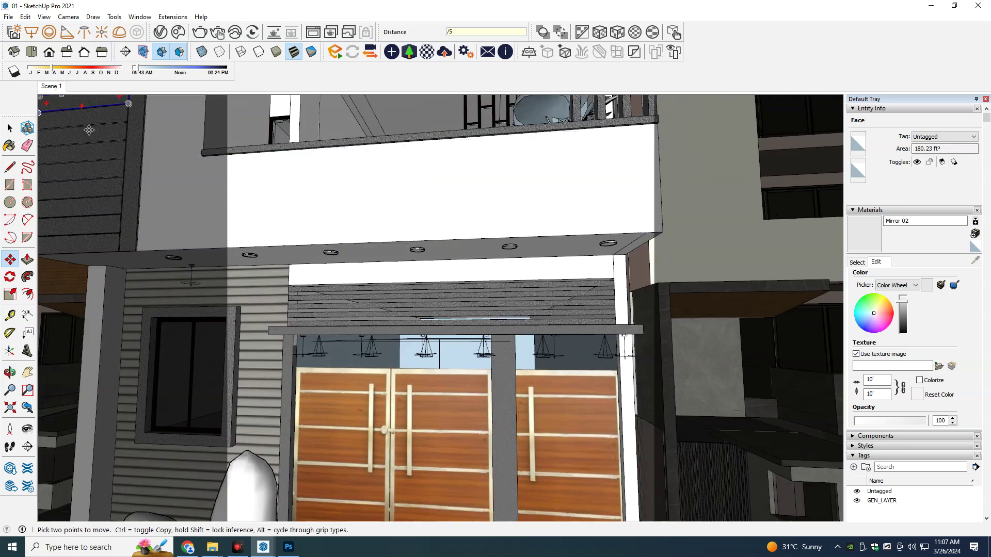
pyautogui.scroll(-3, 505, 418)
pyautogui.scroll(-3, 505, 418)
pyautogui.scroll(-2, 504, 418)
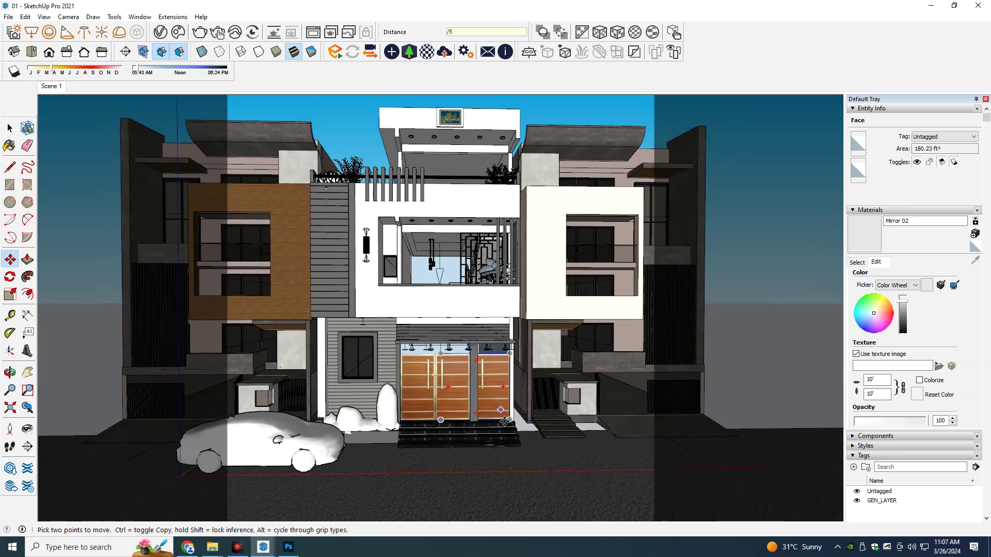
pyautogui.press('space')
pyautogui.click(433, 474)
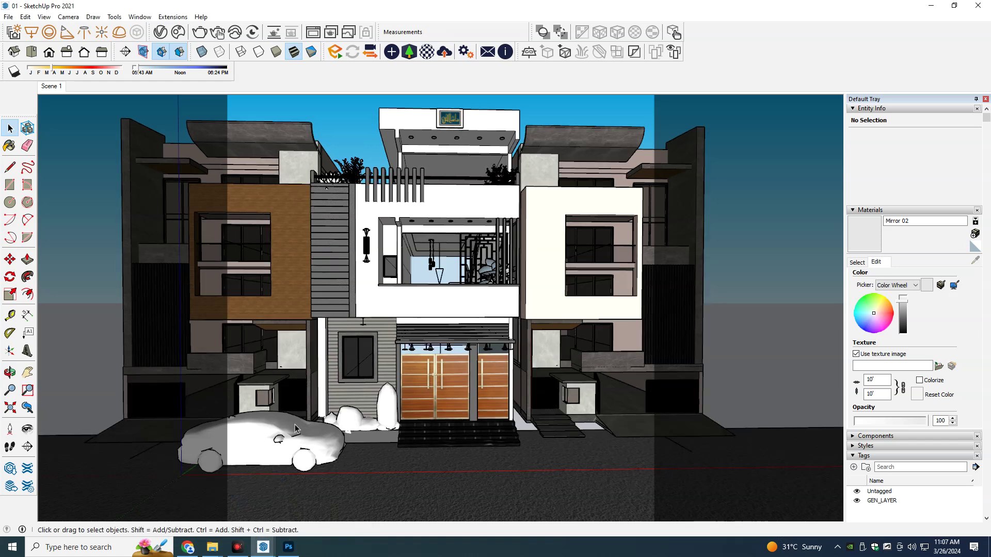
# Step: Render the facade with the new spot lights in the V-Ray Frame Buffer, then minimize it
pyautogui.moveTo(288, 547)
pyautogui.click(331, 495)
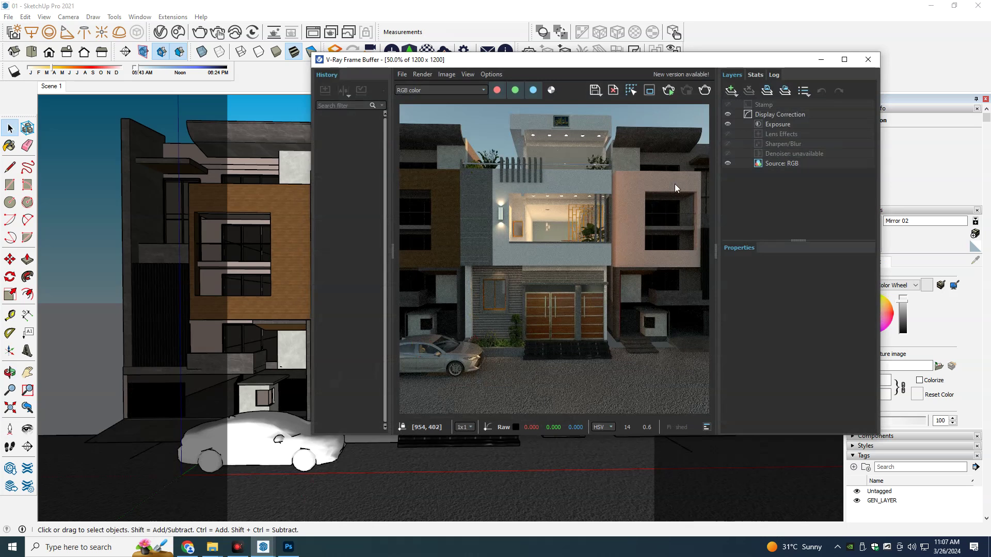
pyautogui.click(705, 95)
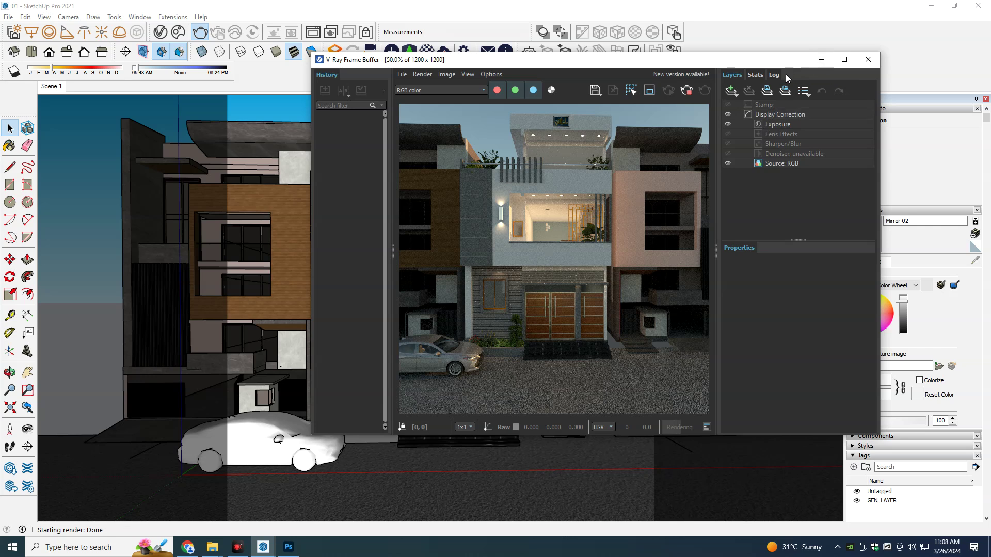
pyautogui.click(821, 59)
pyautogui.moveTo(447, 306)
pyautogui.mouseDown(button='middle')
pyautogui.moveTo(480, 278)
pyautogui.moveTo(427, 327)
pyautogui.moveTo(361, 342)
pyautogui.moveTo(368, 350)
pyautogui.mouseUp(button='middle')
pyautogui.scroll(3, 382, 349)
pyautogui.scroll(3, 462, 303)
# Step: Copy the upper balcony's black handrail and paste a copy onto the balcony
pyautogui.scroll(-3, 349, 196)
pyautogui.moveTo(351, 195); pyautogui.dragTo(397, 258, button='middle')
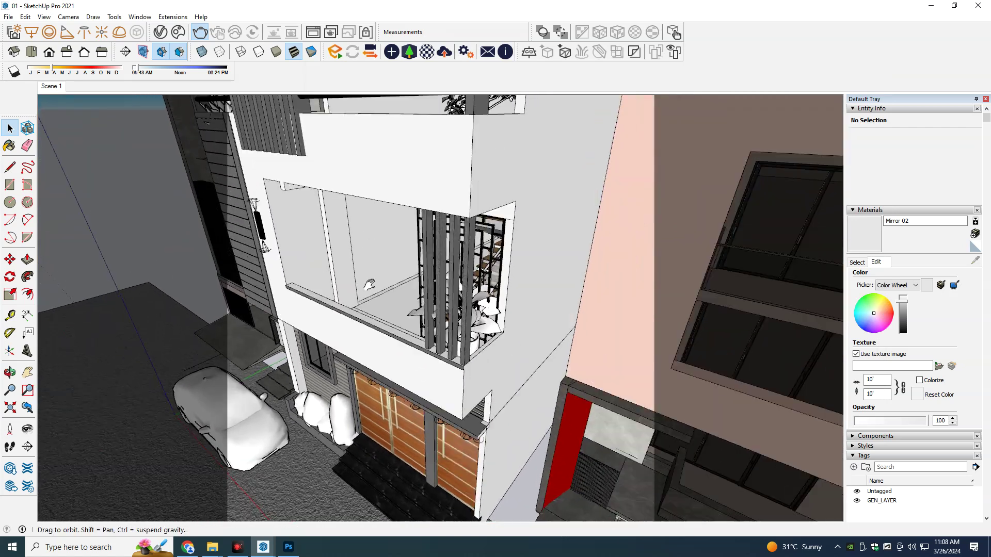
pyautogui.scroll(3, 397, 258)
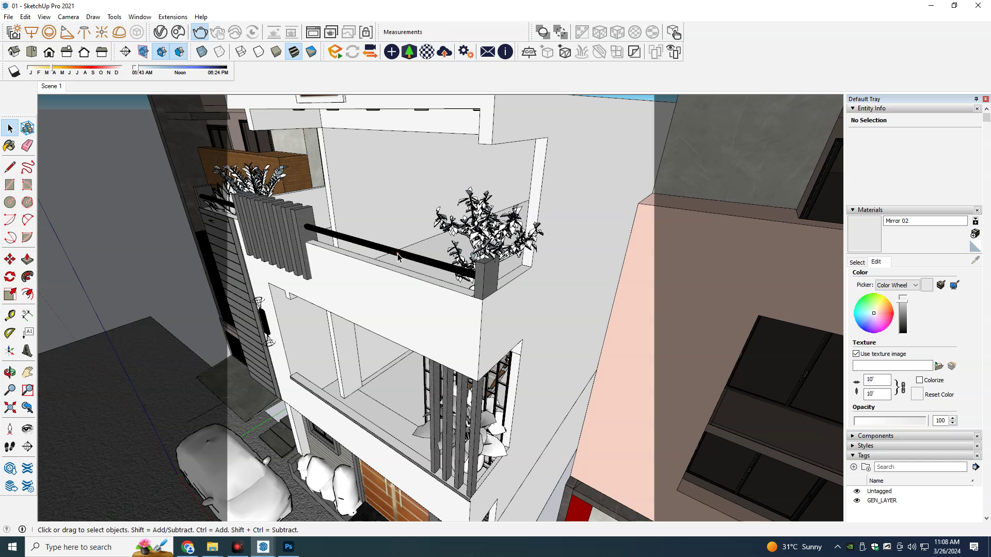
pyautogui.click(398, 254)
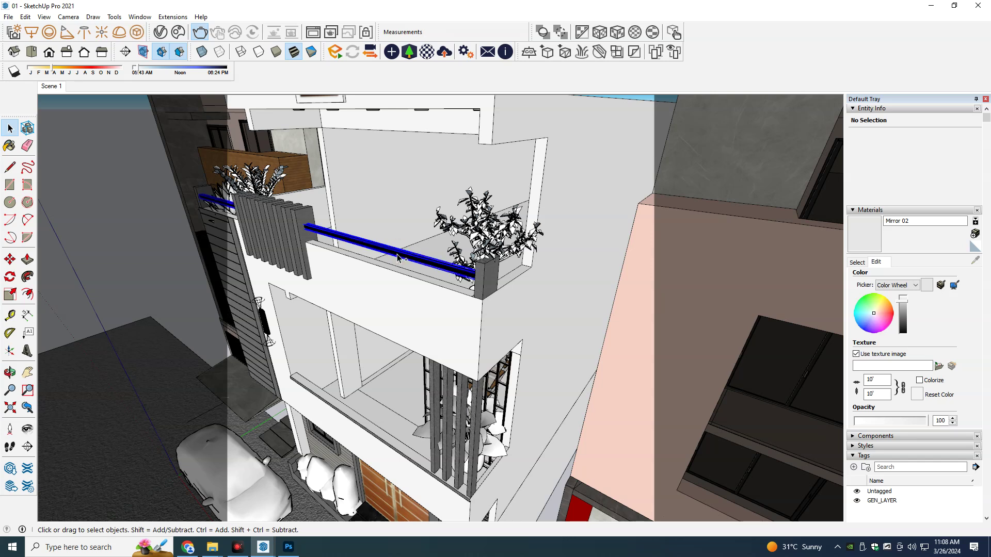
pyautogui.hotkey('ctrl', 'c')
pyautogui.hotkey('ctrl', 'v')
pyautogui.scroll(3, 298, 364)
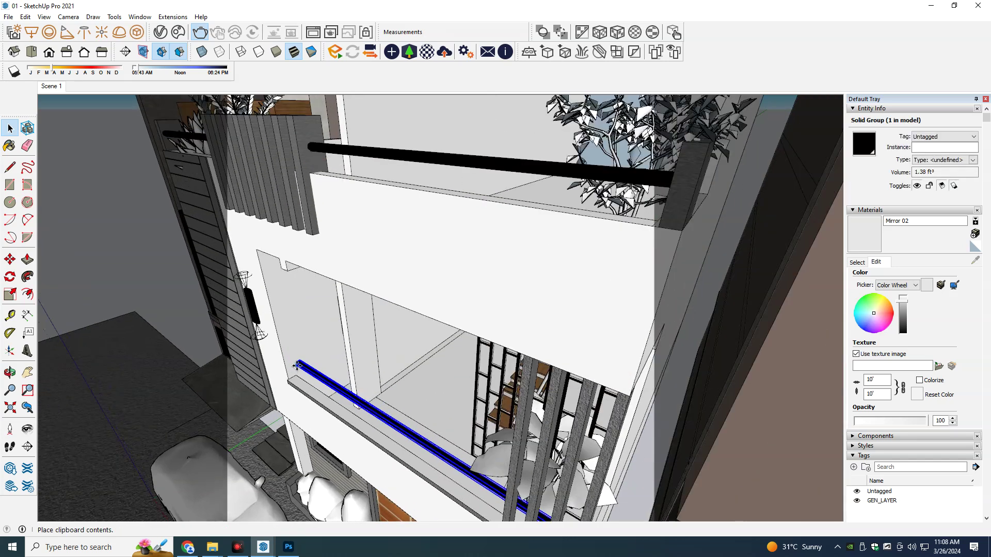
pyautogui.scroll(3, 294, 370)
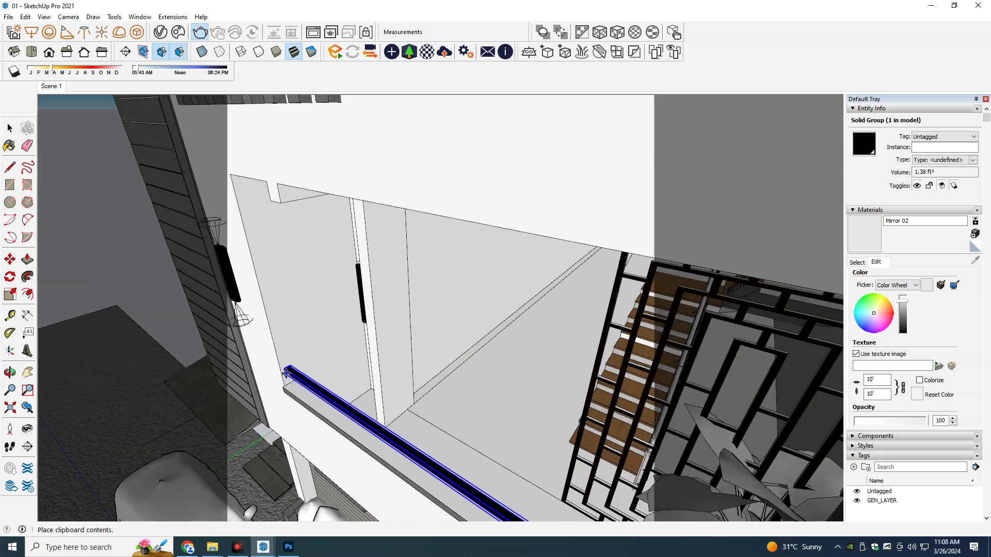
pyautogui.click(287, 375)
pyautogui.moveTo(309, 376)
pyautogui.mouseDown(button='middle')
pyautogui.moveTo(360, 334)
pyautogui.moveTo(445, 294)
pyautogui.moveTo(597, 336)
pyautogui.mouseUp(button='middle')
pyautogui.scroll(-3, 360, 334)
pyautogui.scroll(-3, 360, 334)
# Step: Edit the pasted handrail group and move its geometry left along the balcony front
pyautogui.press('space')
pyautogui.doubleClick(624, 325)
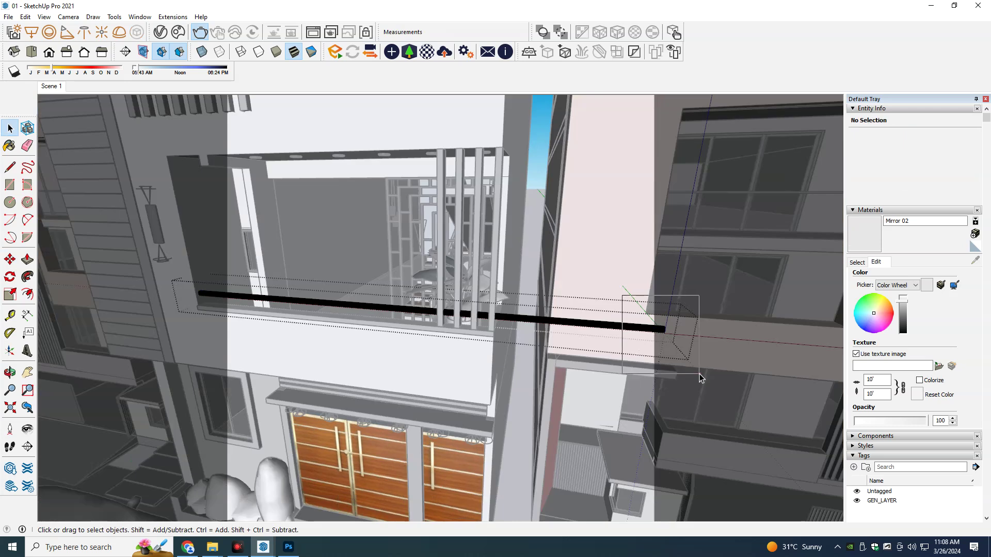
pyautogui.moveTo(622, 297); pyautogui.dragTo(683, 373)
pyautogui.press('m')
pyautogui.click(488, 355)
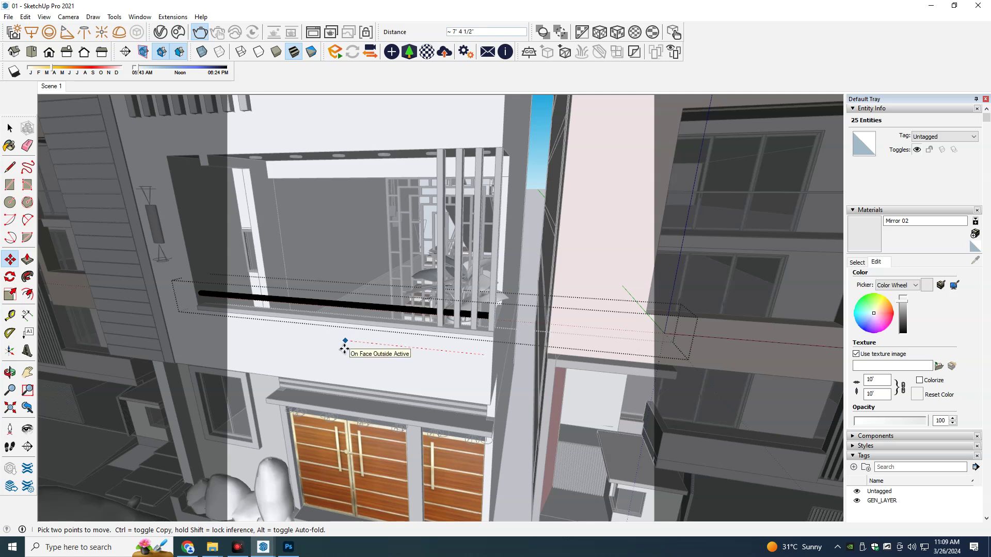
pyautogui.click(382, 348)
pyautogui.press('space')
pyautogui.moveTo(399, 347)
pyautogui.mouseDown(button='middle')
pyautogui.moveTo(440, 309)
pyautogui.moveTo(232, 273)
pyautogui.mouseUp(button='middle')
pyautogui.scroll(-3, 400, 310)
pyautogui.scroll(4, 232, 274)
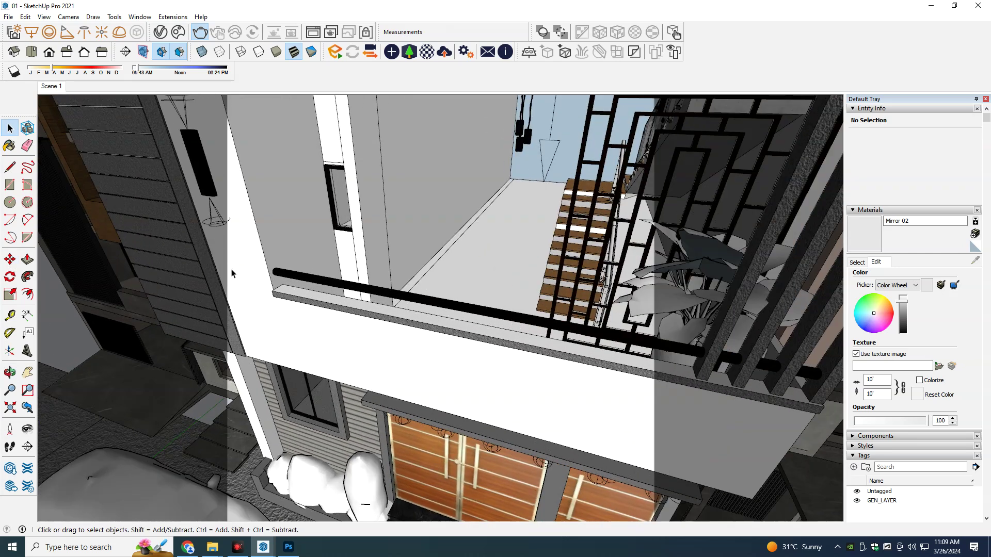
pyautogui.click(173, 17)
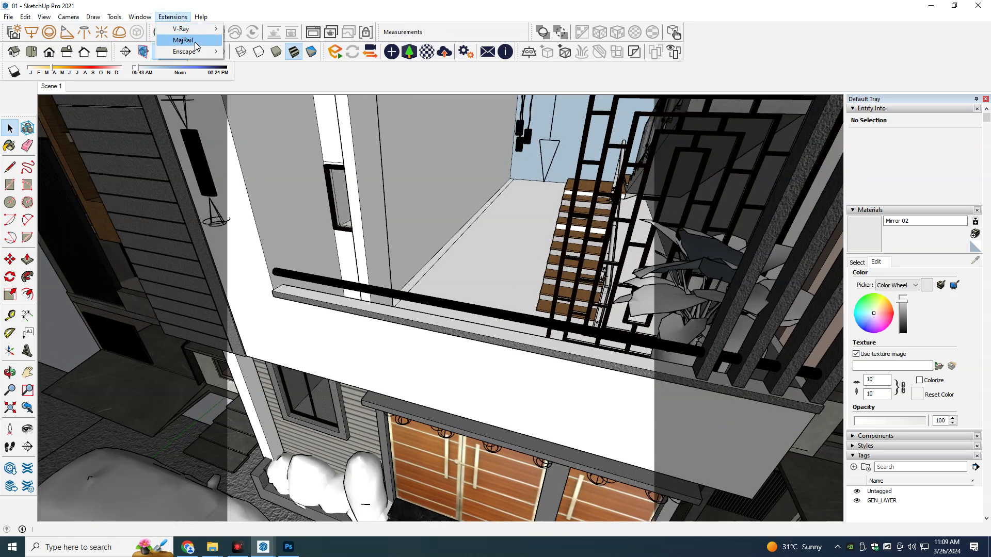
# Step: Draw a trial type B MajRail railing on the ledge, then delete it
pyautogui.click(186, 39)
pyautogui.click(439, 307)
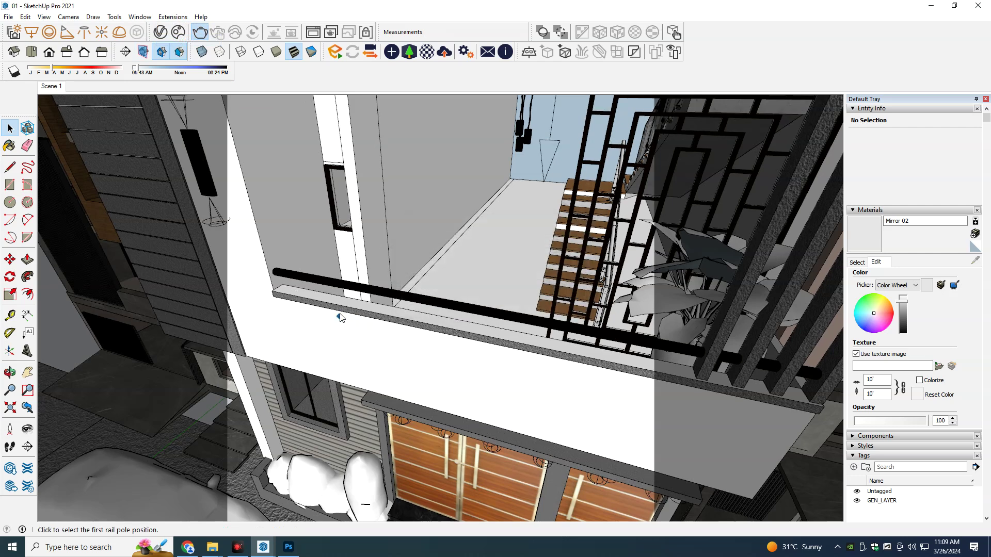
pyautogui.click(339, 312)
pyautogui.click(403, 324)
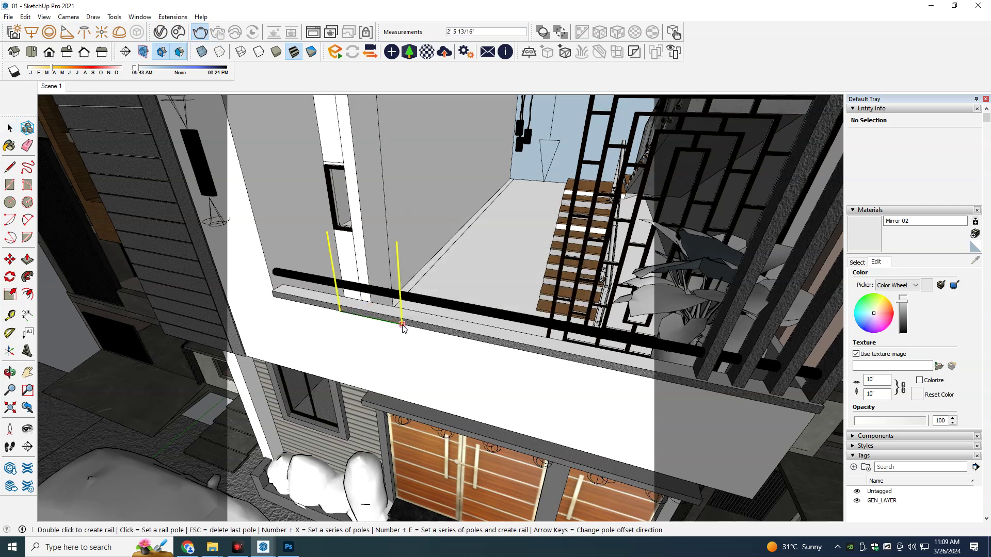
pyautogui.doubleClick(402, 324)
pyautogui.click(402, 325)
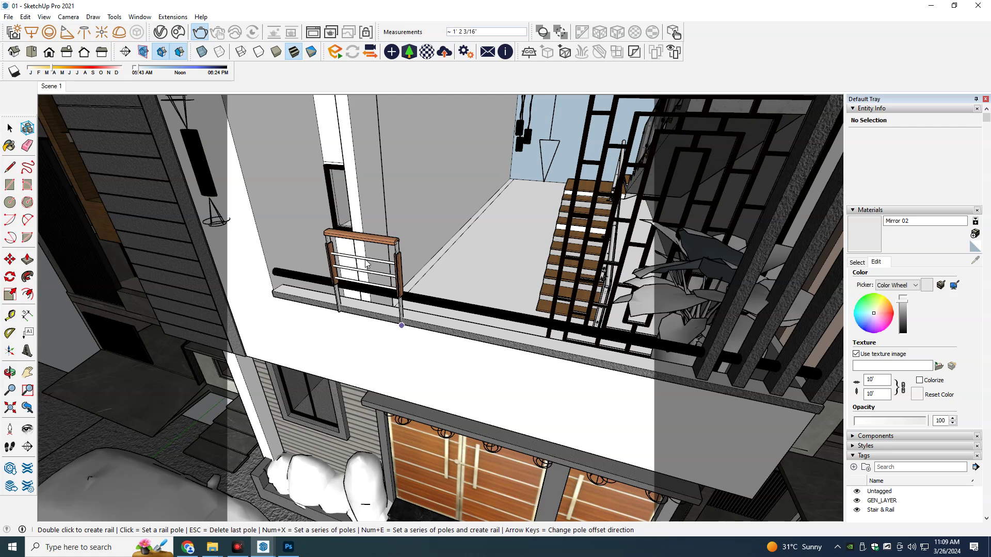
pyautogui.press('space')
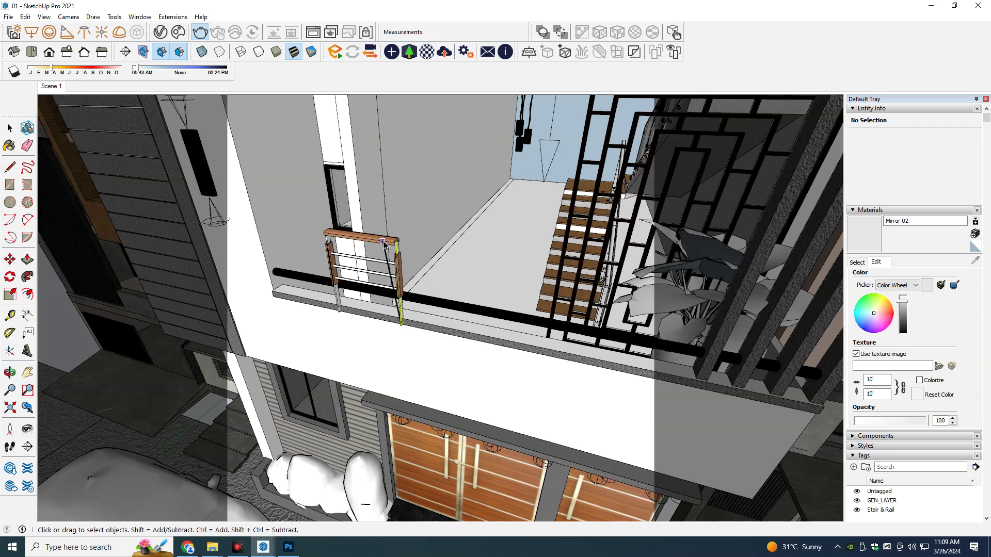
pyautogui.click(366, 249)
pyautogui.press('Delete')
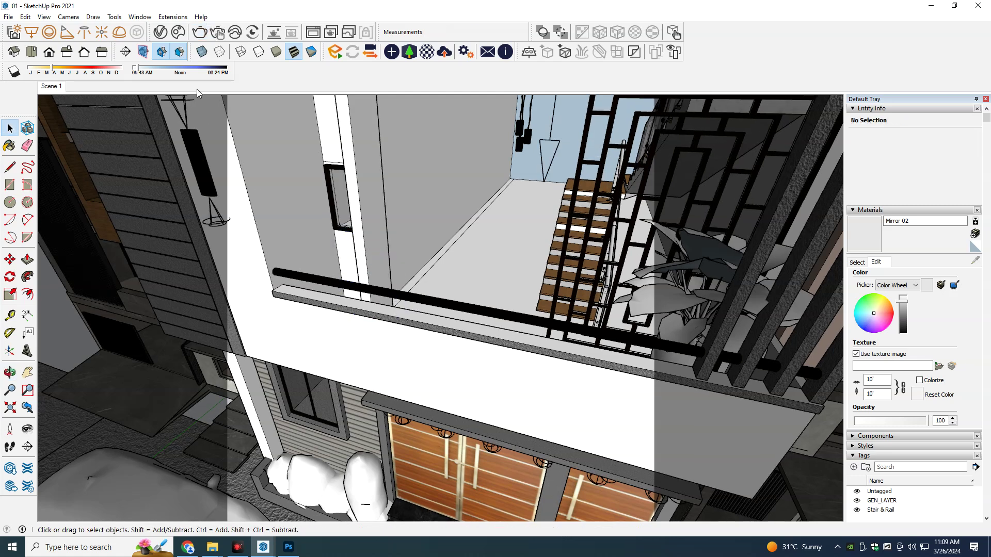
# Step: Create a rail type C glass railing between two poles on the balcony ledge
pyautogui.click(173, 17)
pyautogui.click(197, 45)
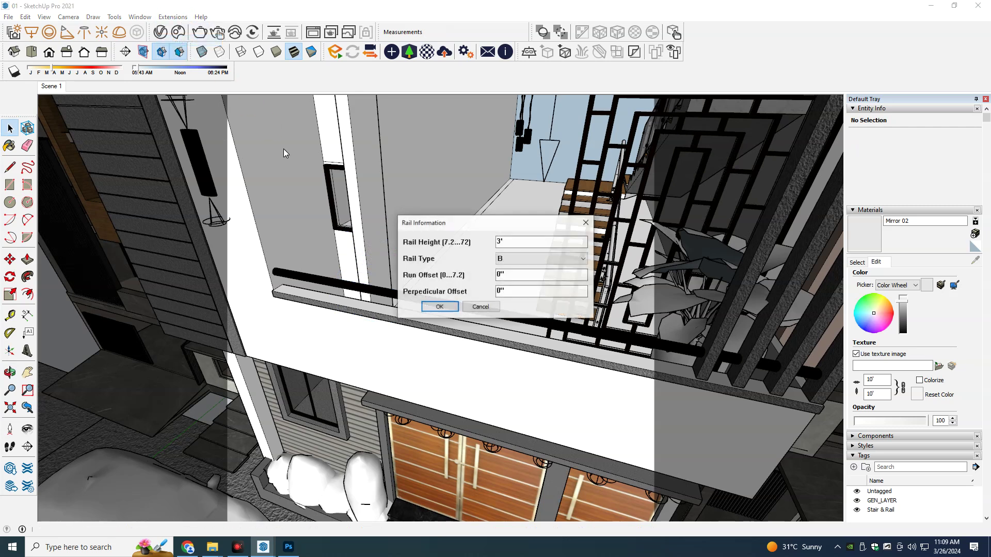
pyautogui.click(516, 257)
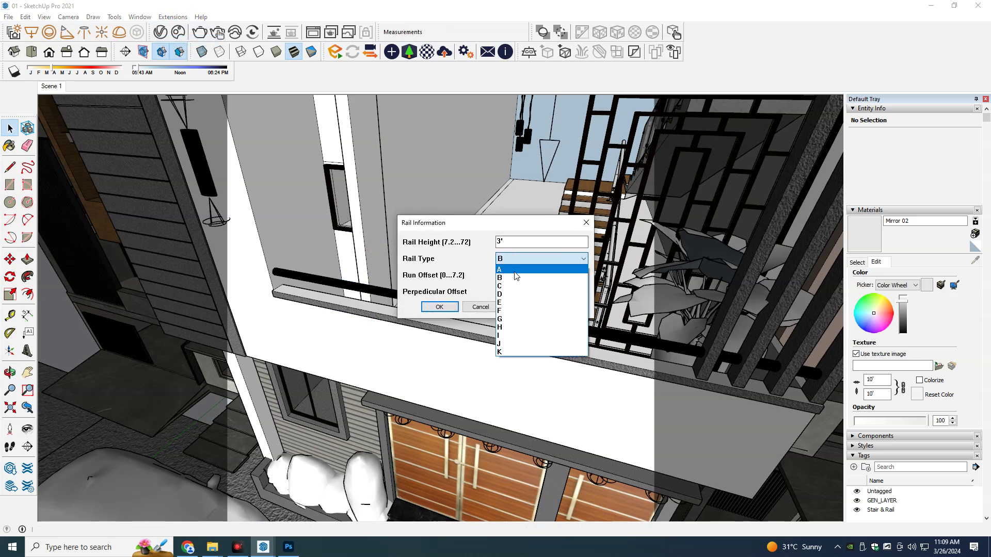
pyautogui.click(513, 287)
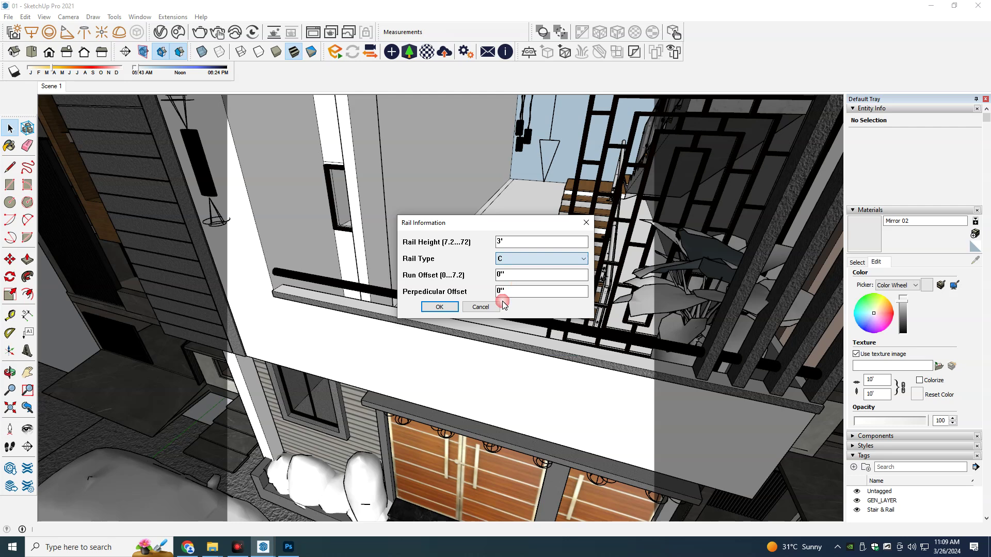
pyautogui.click(440, 306)
pyautogui.click(345, 312)
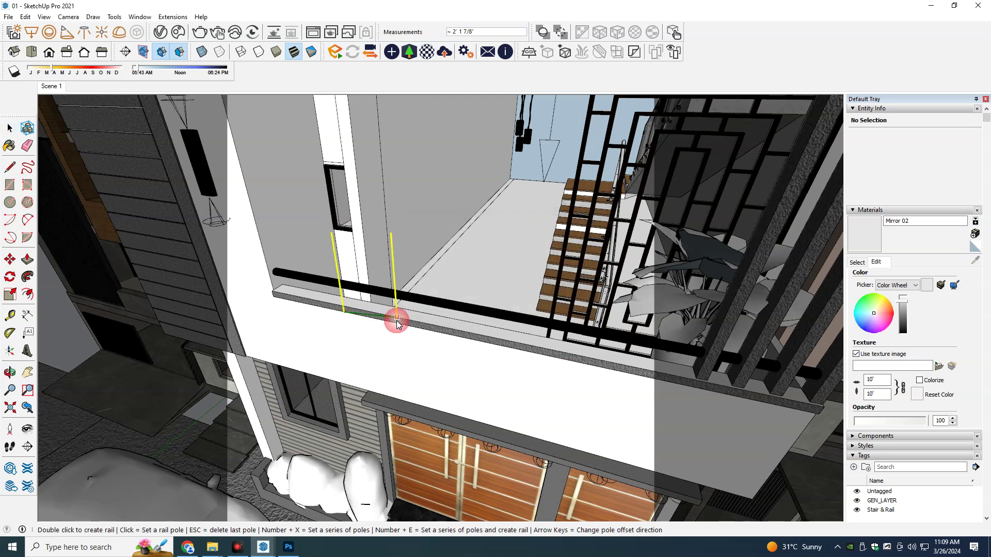
pyautogui.doubleClick(391, 336)
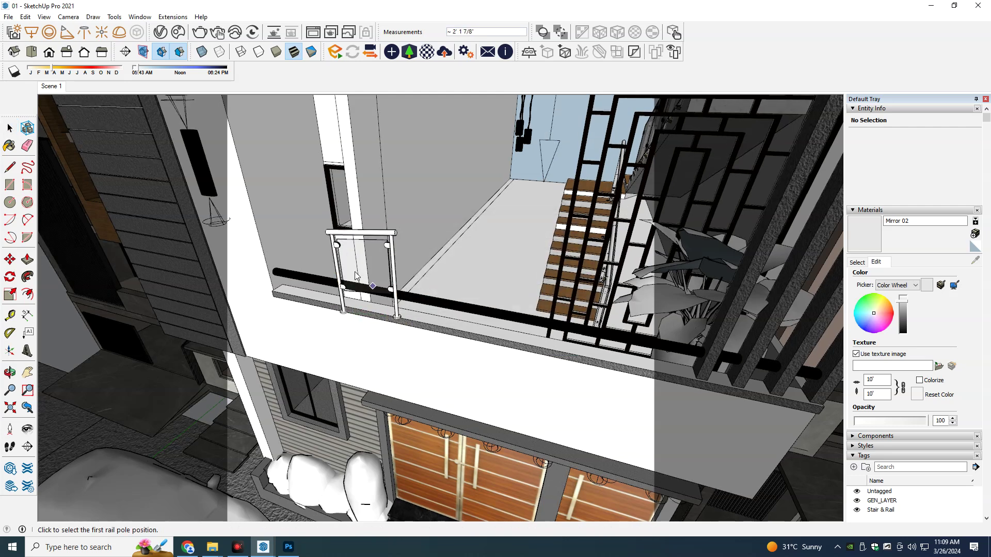
# Step: Sample the Translucent Glass Gray material and return to the Scene 1 view
pyautogui.scroll(2, 355, 262)
pyautogui.scroll(1, 355, 262)
pyautogui.press('b')
pyautogui.keyDown('alt'); pyautogui.click(378, 246); pyautogui.keyUp('alt')
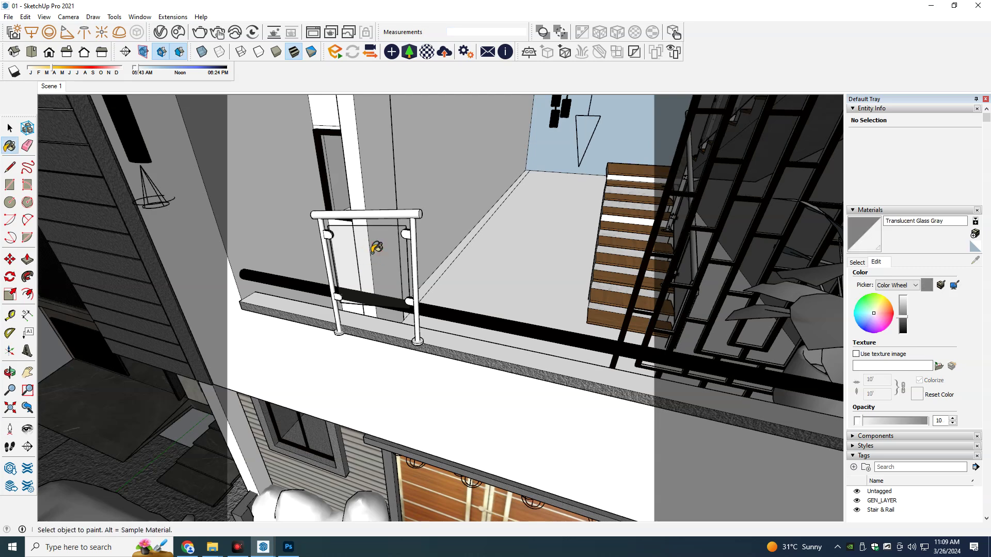
pyautogui.click(52, 87)
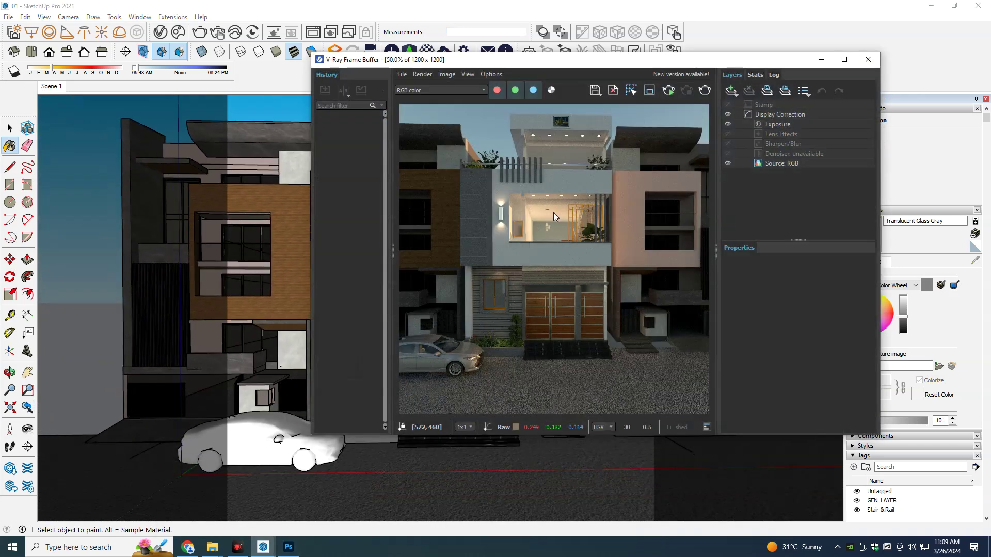
# Step: Region-render the balcony in the V-Ray Frame Buffer, then stop, clear the region and minimize
pyautogui.moveTo(497, 198); pyautogui.dragTo(580, 278)
pyautogui.click(705, 91)
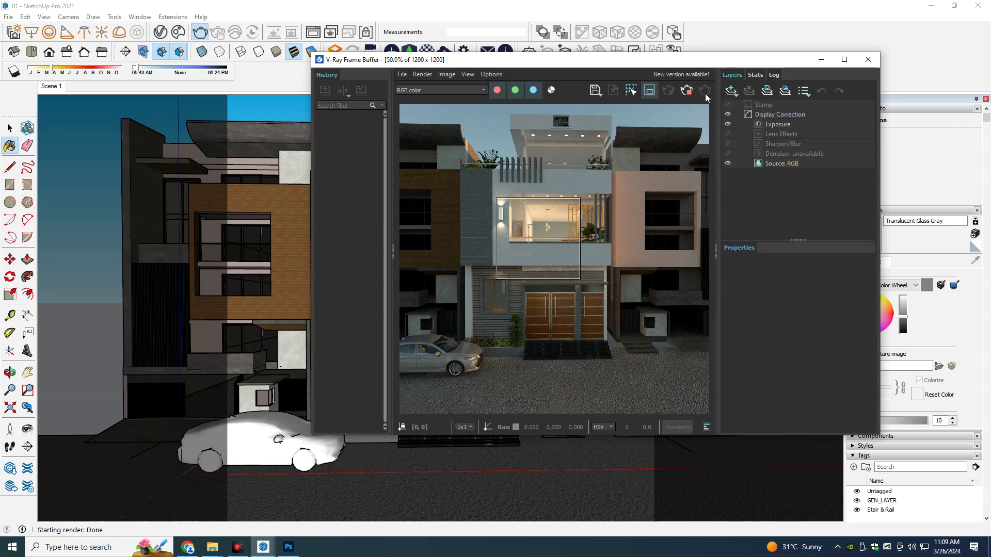
pyautogui.click(705, 93)
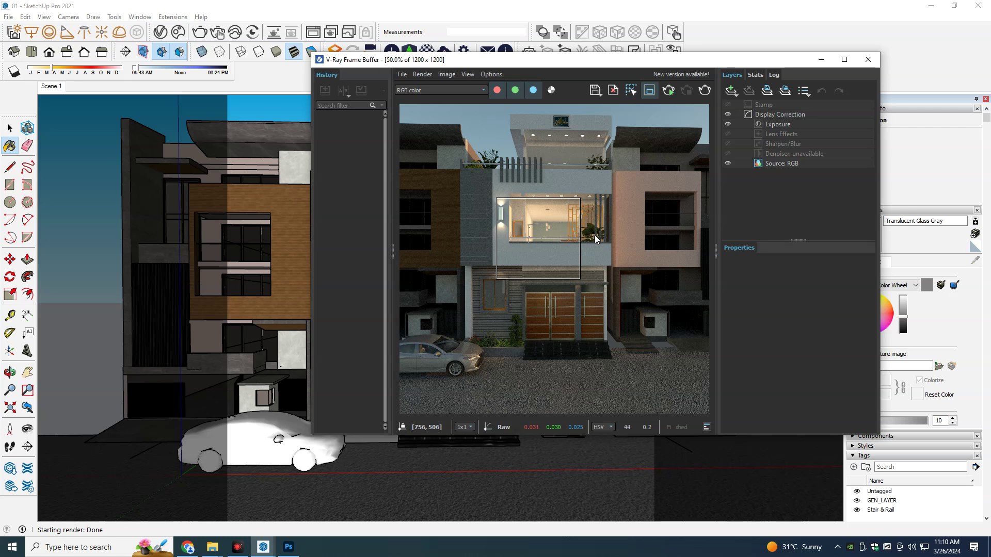
pyautogui.click(651, 92)
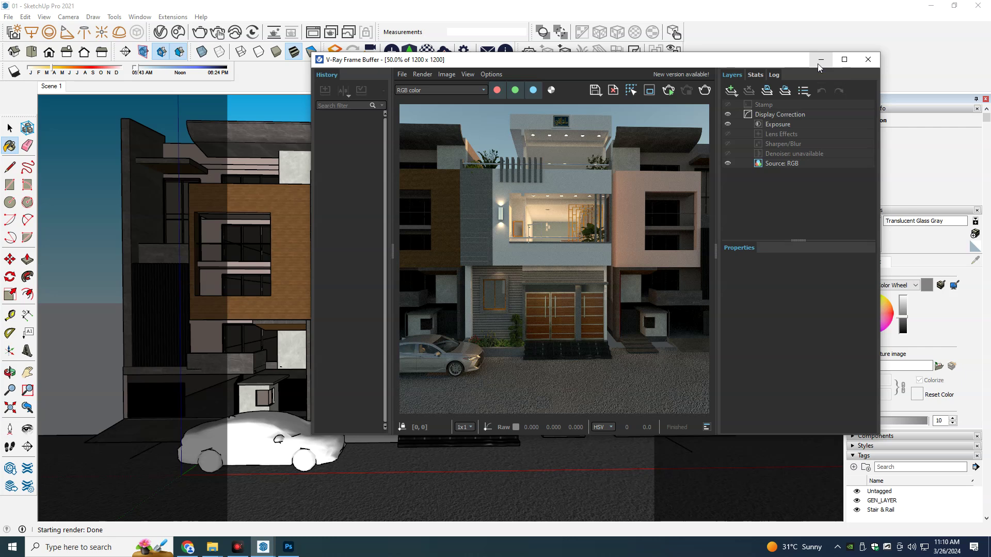
pyautogui.click(818, 64)
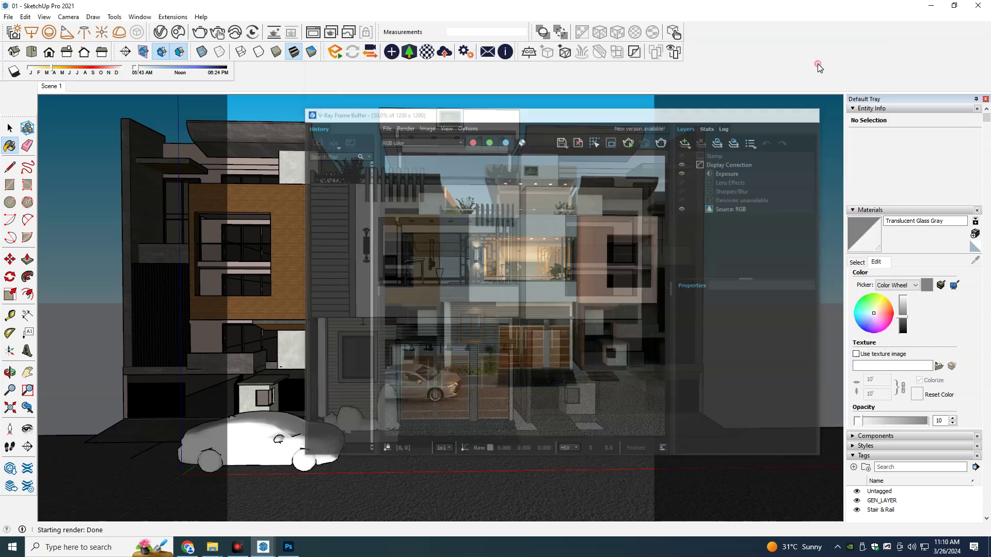
# Step: Delete the glass railing section from the balcony
pyautogui.scroll(2, 408, 263)
pyautogui.scroll(2, 408, 263)
pyautogui.scroll(2, 408, 263)
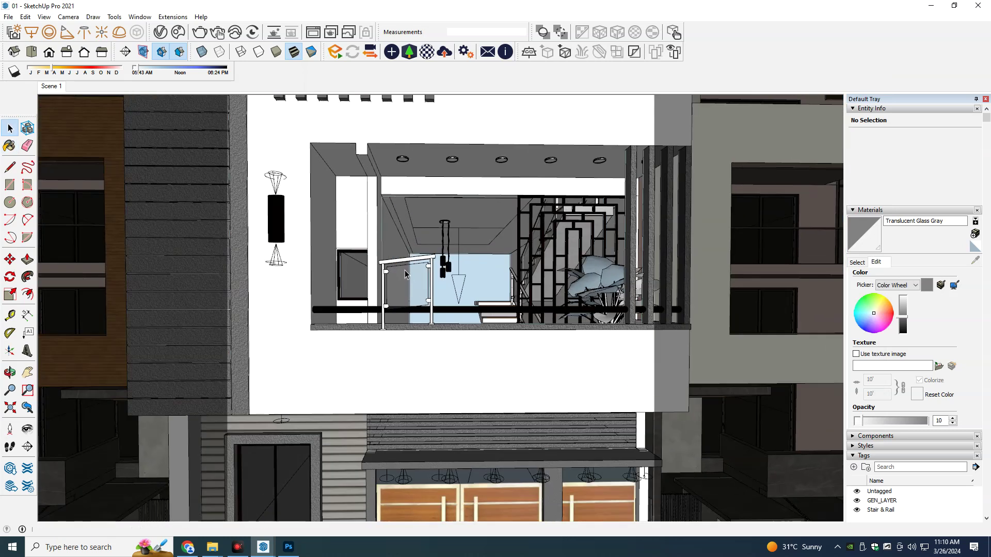
pyautogui.press('space')
pyautogui.click(411, 281)
pyautogui.press('Delete')
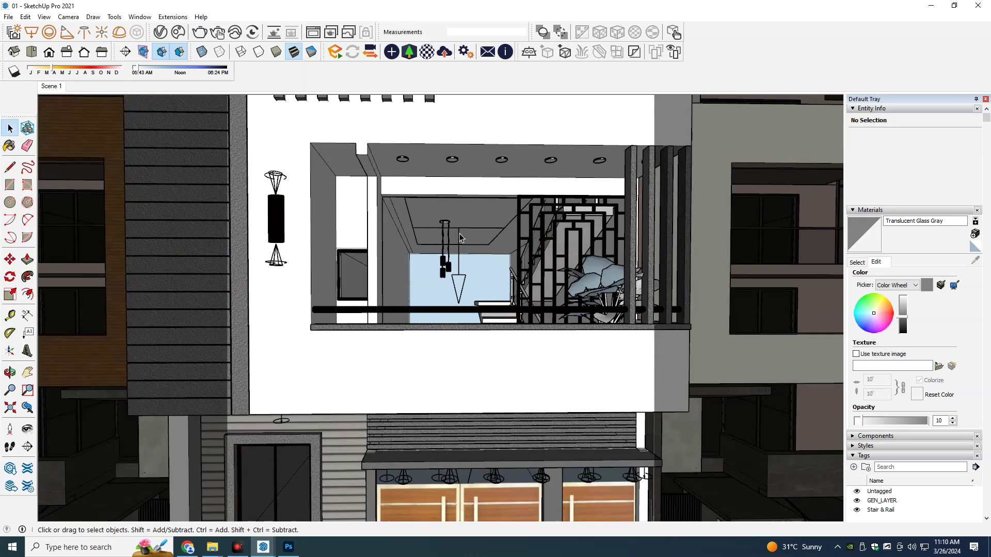
# Step: Scale down the rectangle light inside the balcony interior
pyautogui.click(456, 247)
pyautogui.moveTo(456, 246); pyautogui.dragTo(460, 215, button='middle')
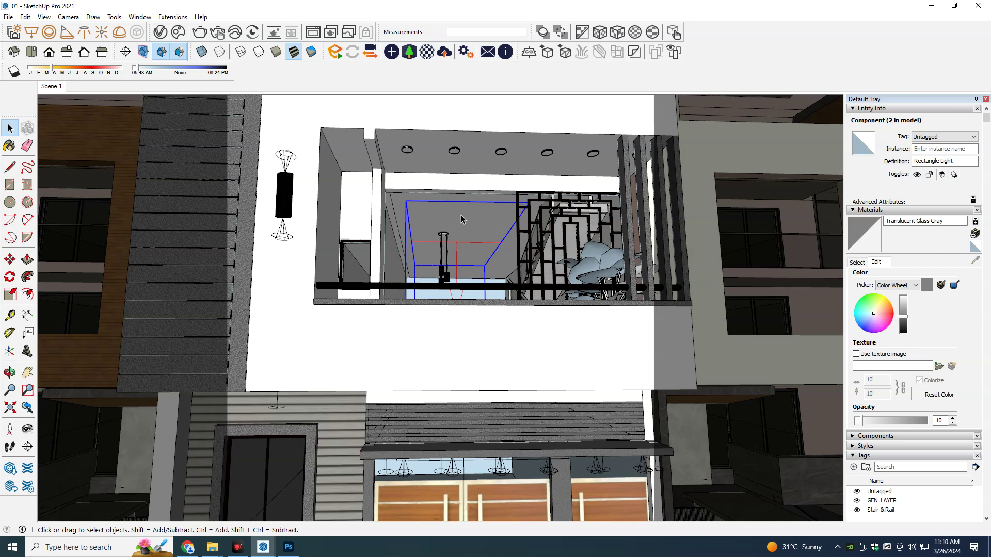
pyautogui.press('s')
pyautogui.moveTo(529, 203)
pyautogui.mouseDown()
pyautogui.moveTo(414, 322)
pyautogui.moveTo(471, 264)
pyautogui.mouseUp()
pyautogui.press('m')
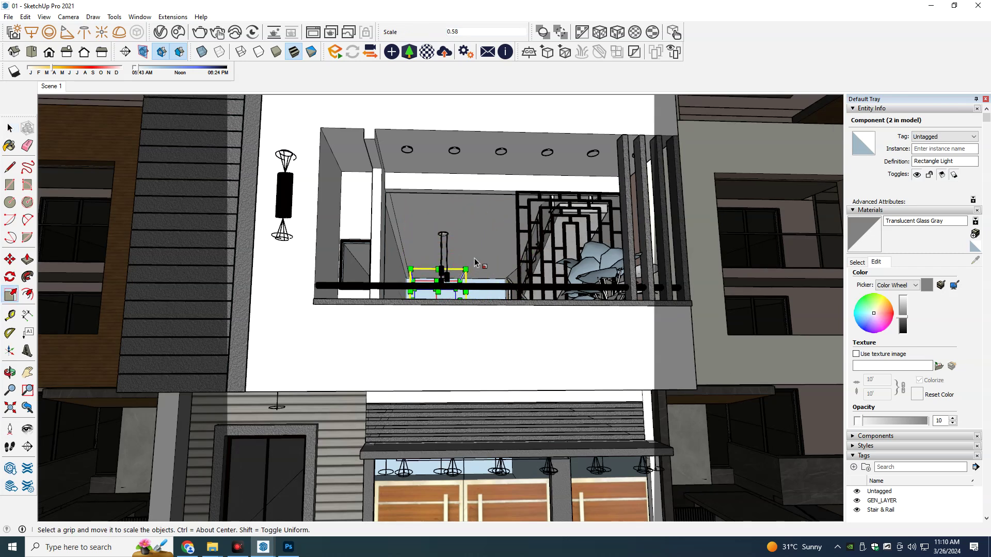
pyautogui.click(477, 245)
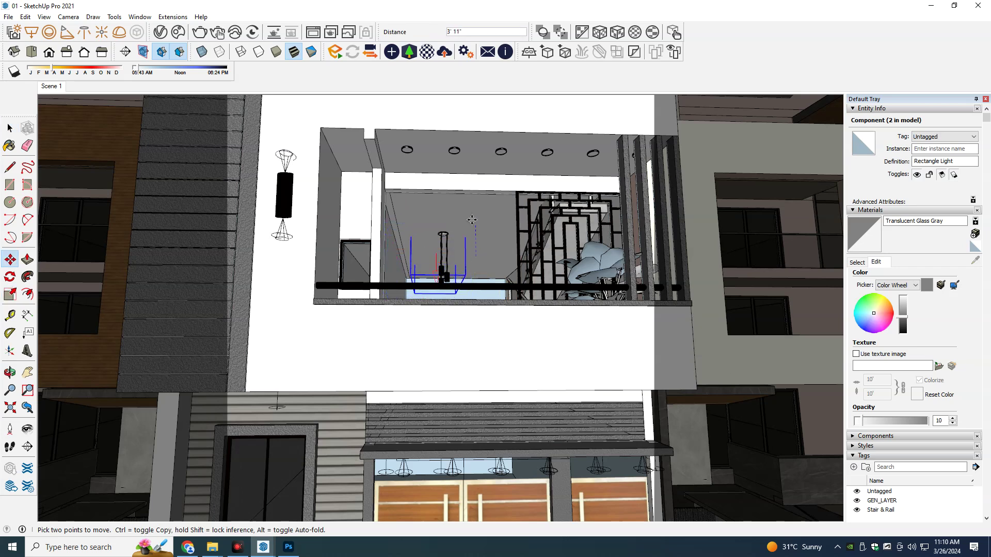
pyautogui.press('Escape')
# Step: Lift the rectangle light up beside the pendant lamp and zoom out to the facade
pyautogui.scroll(3, 476, 223)
pyautogui.scroll(2, 454, 225)
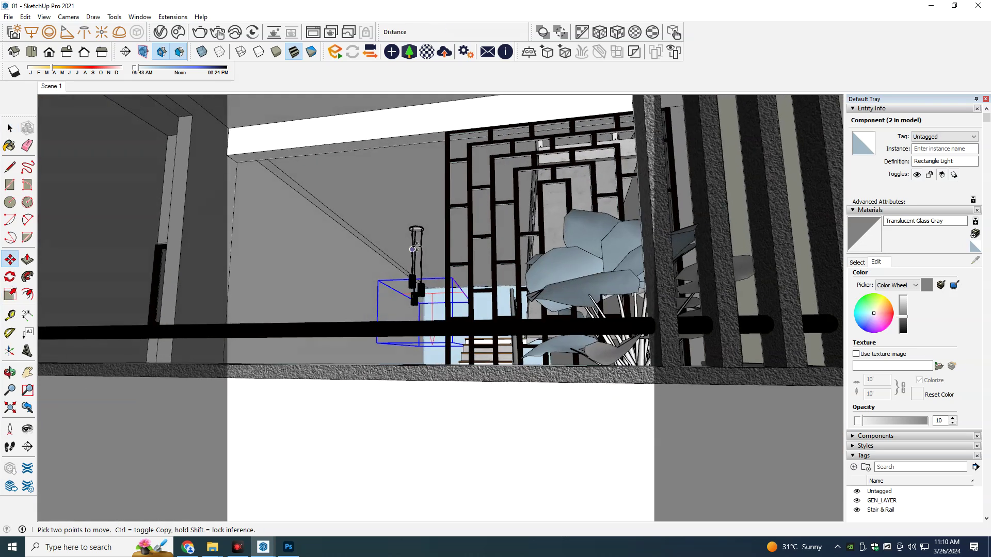
pyautogui.click(377, 254)
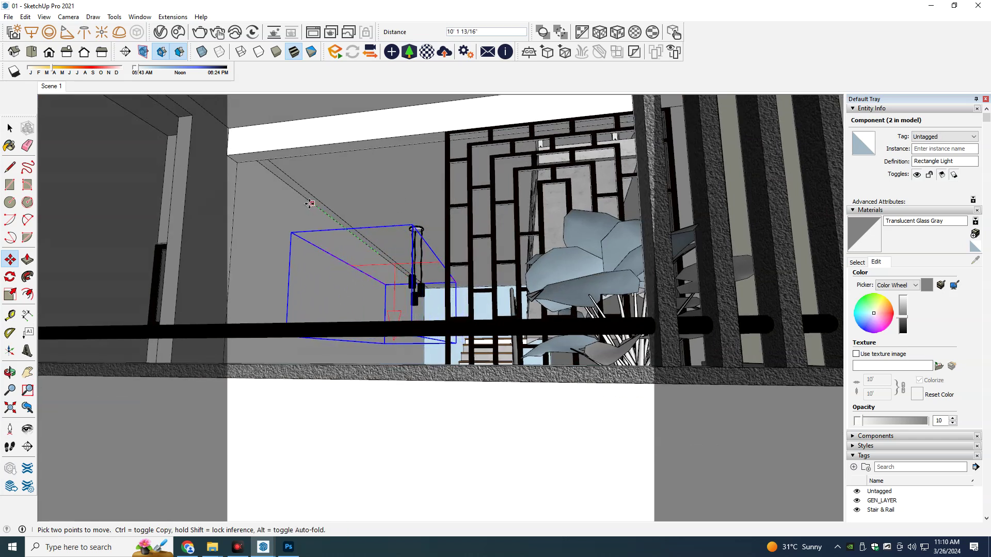
pyautogui.press('Escape')
pyautogui.scroll(-3, 307, 282)
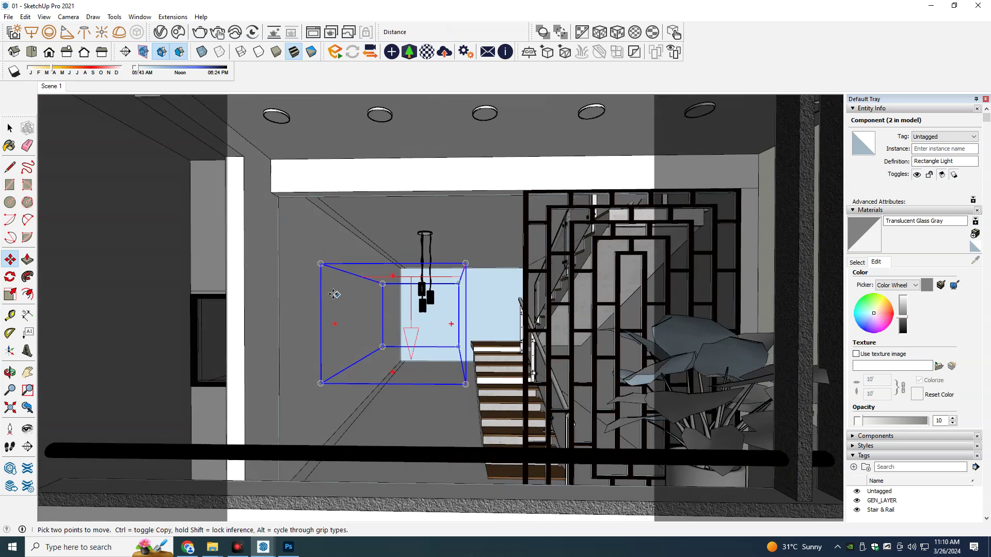
pyautogui.click(306, 283)
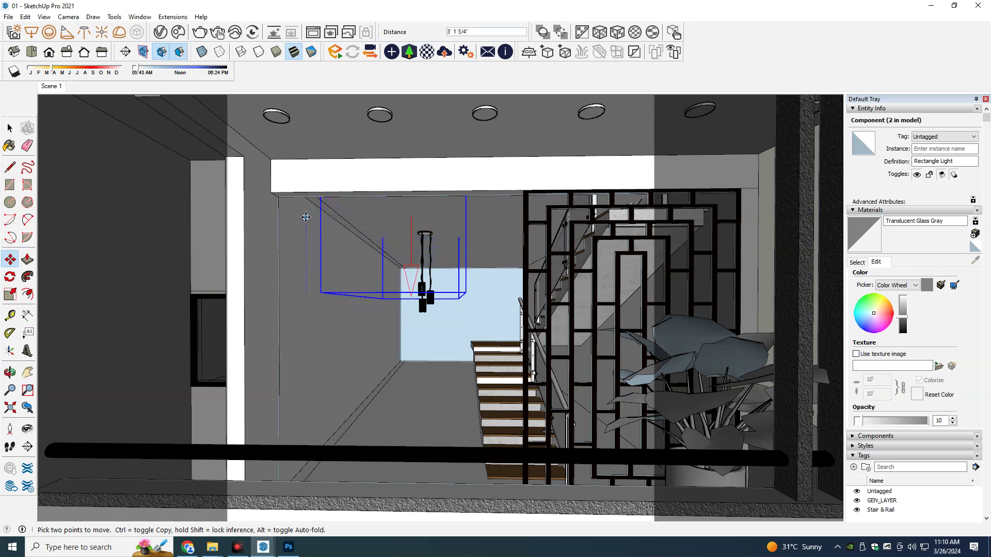
pyautogui.click(306, 222)
pyautogui.moveTo(341, 263); pyautogui.dragTo(350, 268, button='middle')
pyautogui.press('space')
pyautogui.scroll(-1, 437, 258)
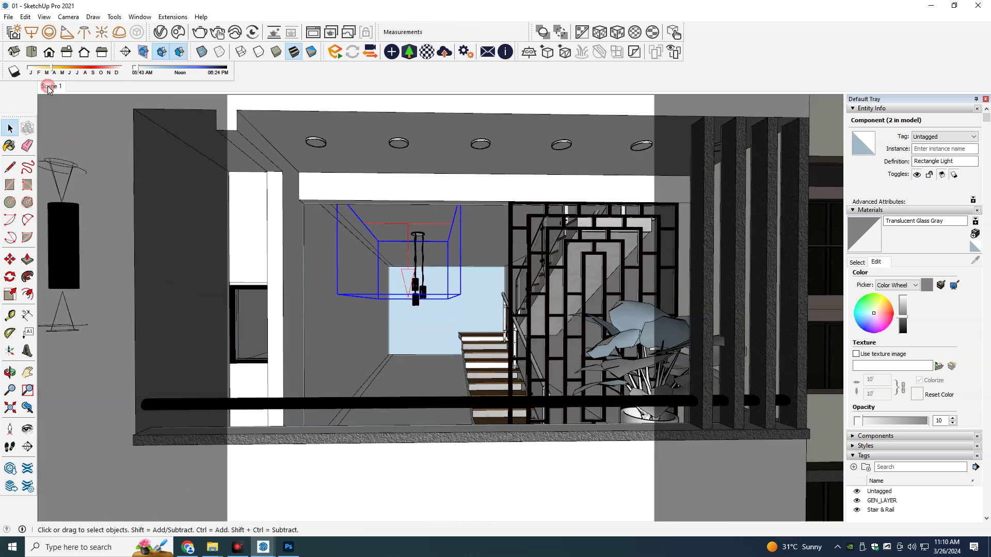
pyautogui.scroll(-2, 437, 258)
pyautogui.scroll(-2, 439, 247)
pyautogui.scroll(-1, 439, 248)
pyautogui.scroll(-1, 439, 247)
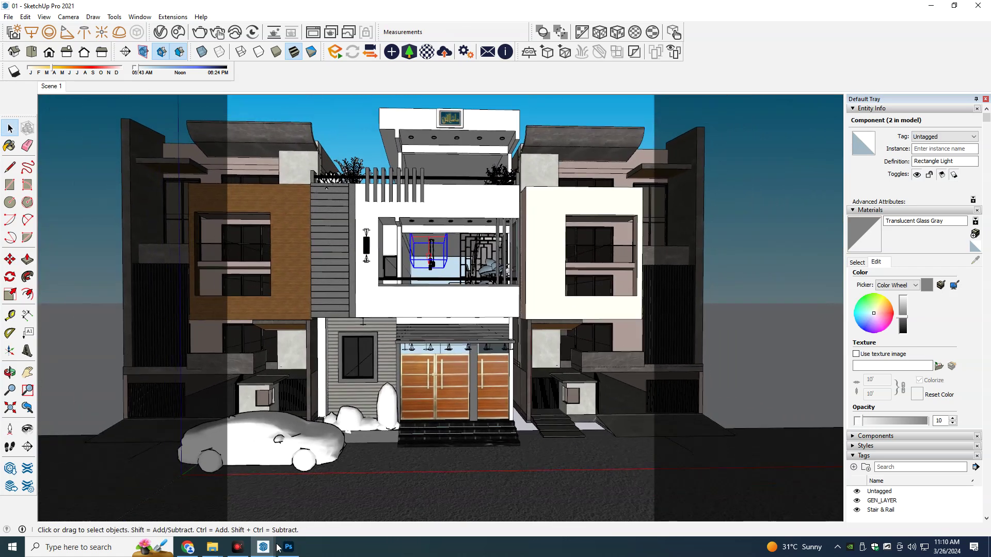
pyautogui.click(288, 529)
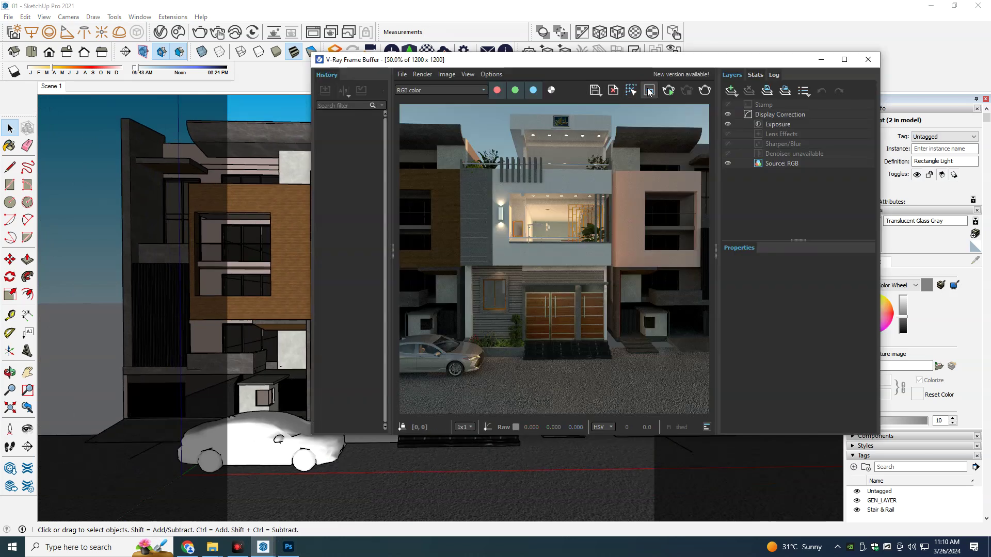
# Step: Render a larger region covering the balcony and lower floor, then close the frame buffer
pyautogui.moveTo(445, 139); pyautogui.dragTo(651, 315)
pyautogui.click(704, 90)
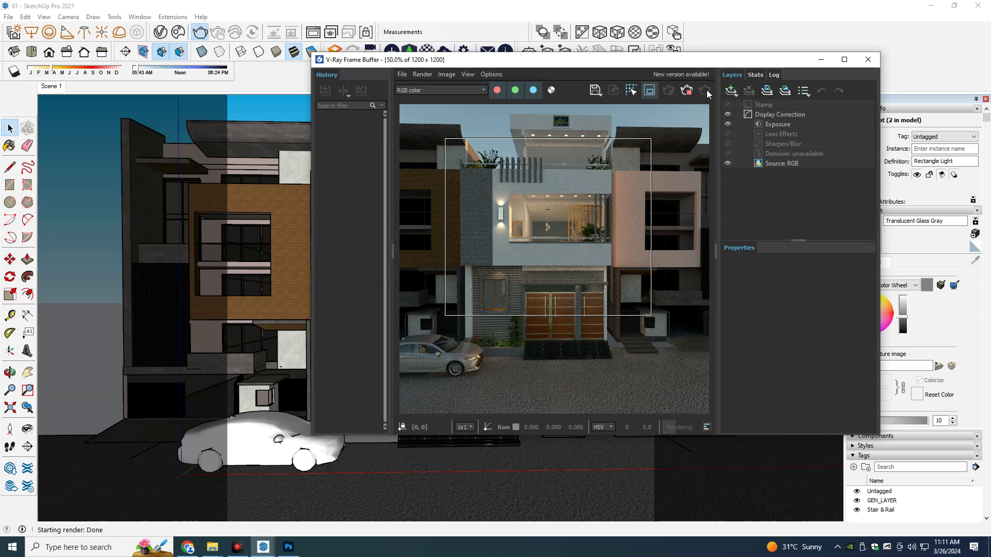
pyautogui.click(821, 59)
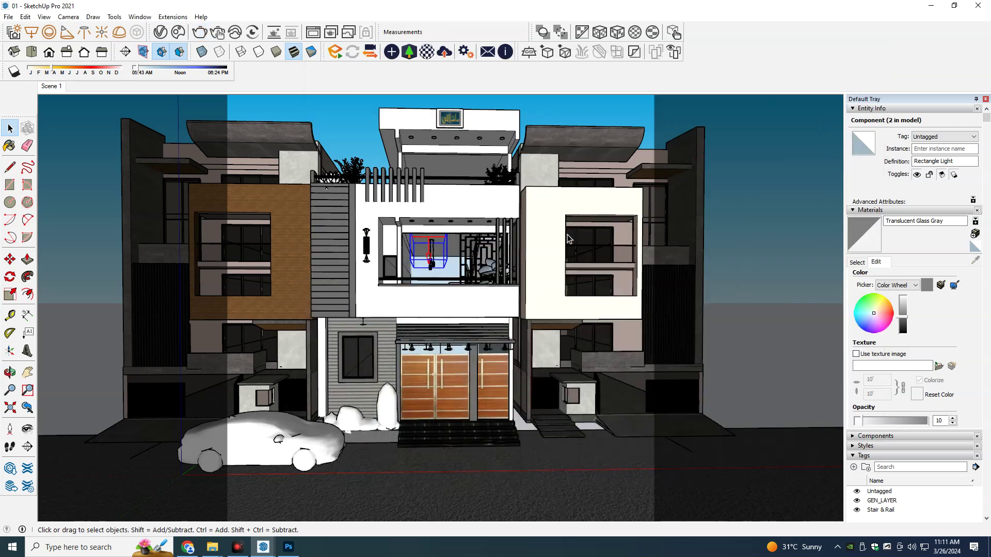
# Step: Scale the stairs component along the green axis
pyautogui.scroll(1, 448, 294)
pyautogui.scroll(2, 448, 295)
pyautogui.scroll(2, 448, 295)
pyautogui.scroll(1, 448, 294)
pyautogui.click(448, 295)
pyautogui.press('s')
pyautogui.moveTo(437, 253); pyautogui.dragTo(405, 252)
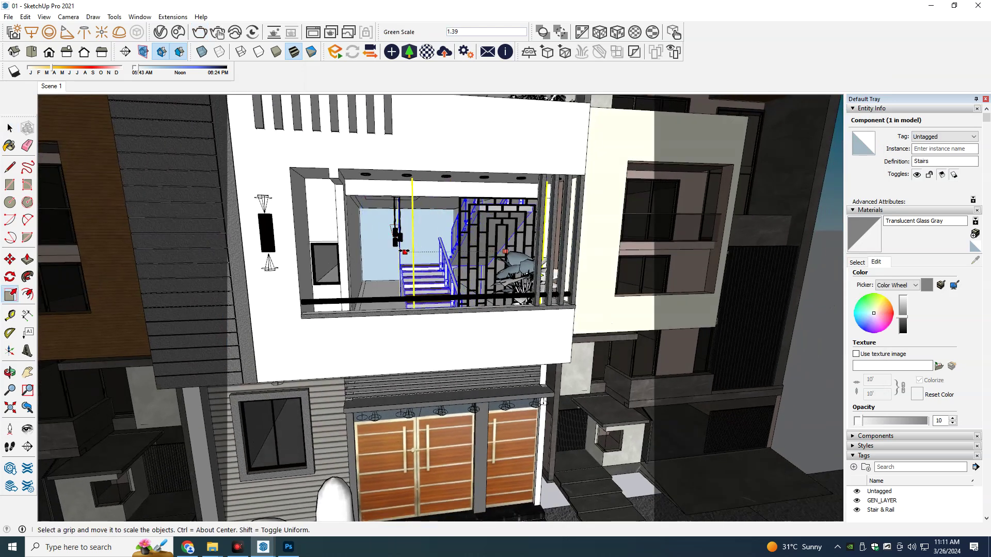
pyautogui.moveTo(405, 252)
pyautogui.mouseDown(button='middle')
pyautogui.moveTo(386, 256)
pyautogui.moveTo(371, 232)
pyautogui.moveTo(428, 268)
pyautogui.moveTo(426, 240)
pyautogui.mouseUp(button='middle')
pyautogui.press('space')
pyautogui.scroll(-5, 428, 268)
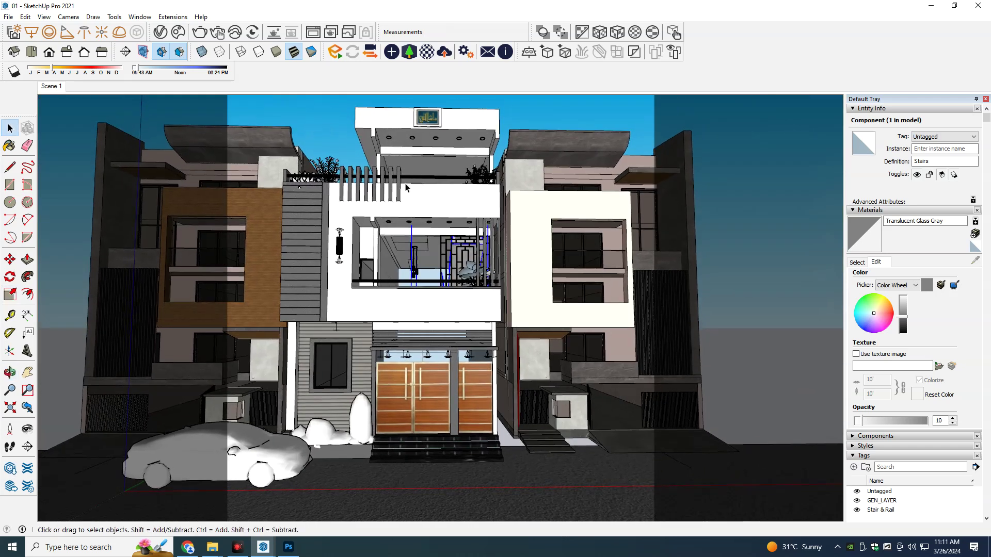
# Step: Return to Scene 1, deselect, and sample the black Color A01 material
pyautogui.click(40, 90)
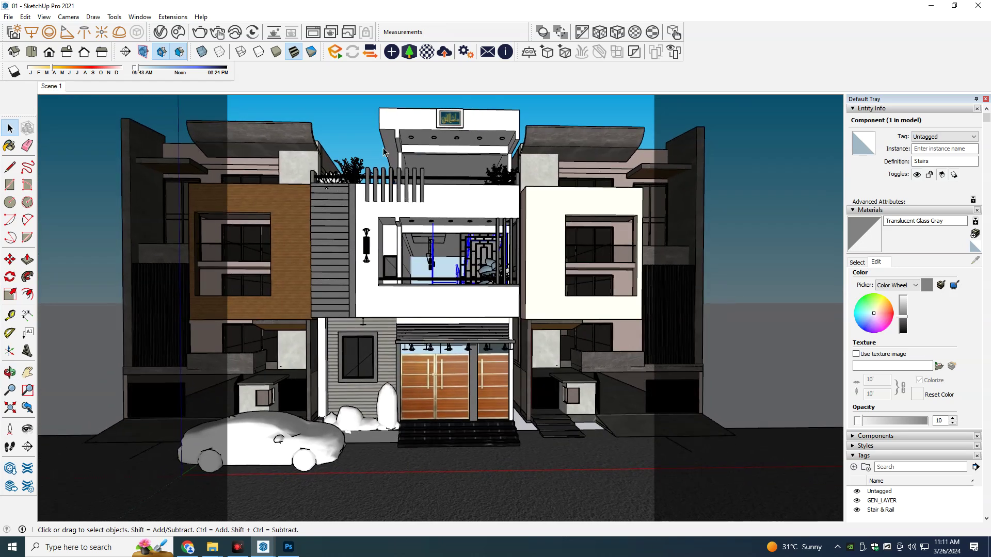
pyautogui.click(361, 136)
pyautogui.click(361, 135)
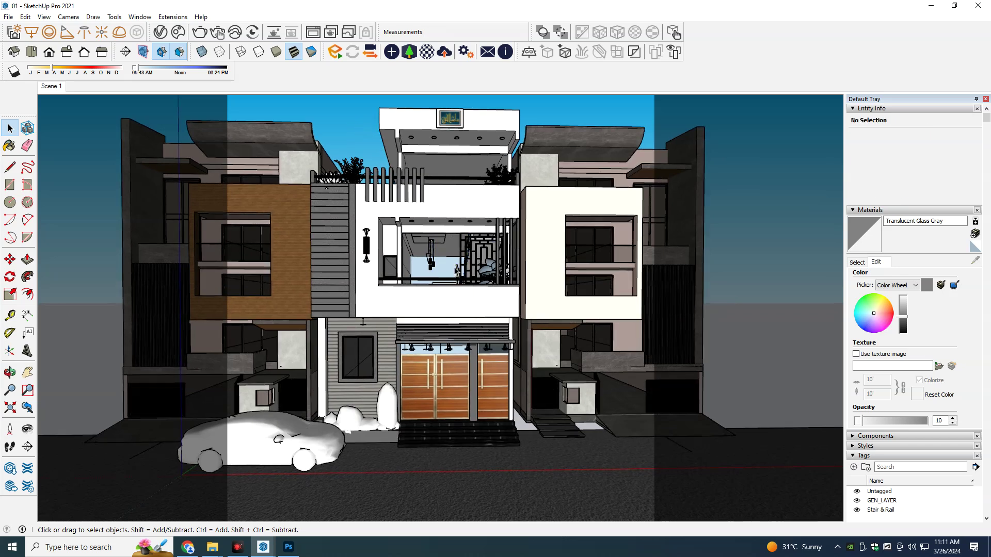
pyautogui.press('b')
pyautogui.press('alt')
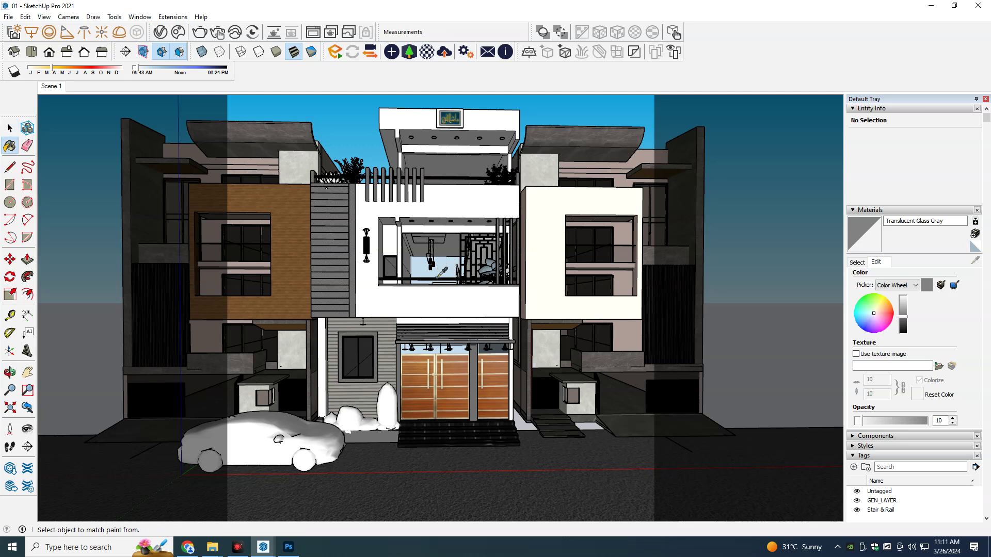
pyautogui.keyDown('alt'); pyautogui.click(438, 278); pyautogui.keyUp('alt')
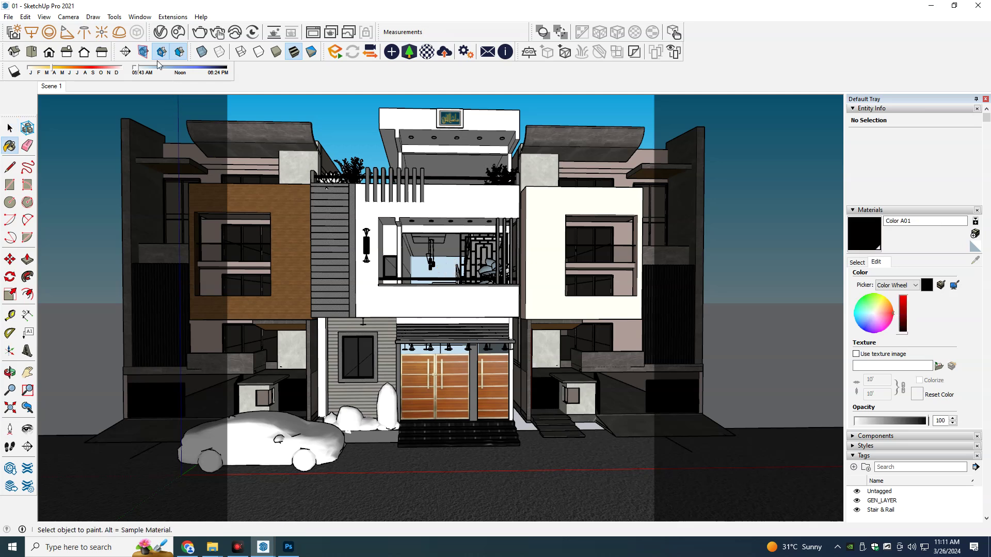
# Step: Give the black Color A01 V-Ray material Fresnel reflections with a reflection IOR of 3
pyautogui.click(160, 33)
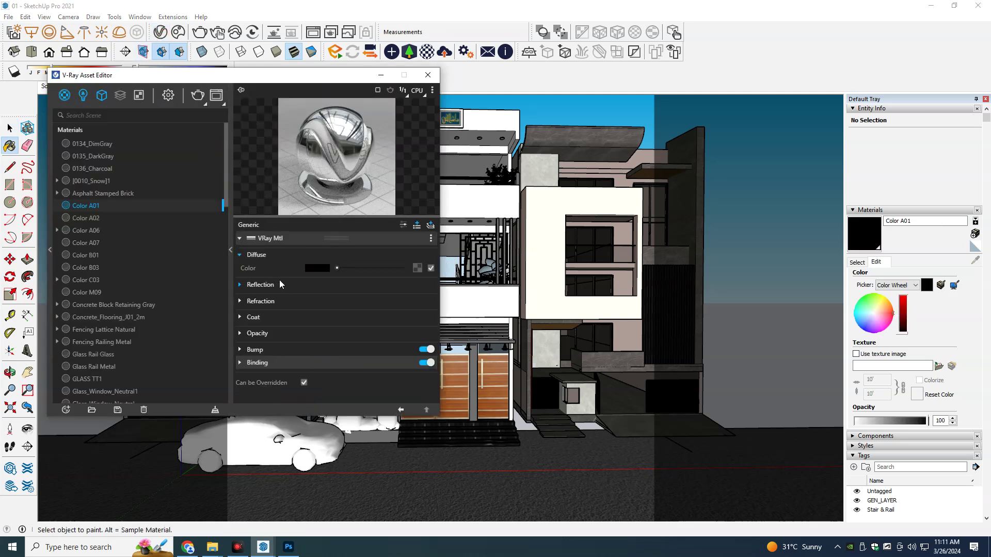
pyautogui.click(261, 301)
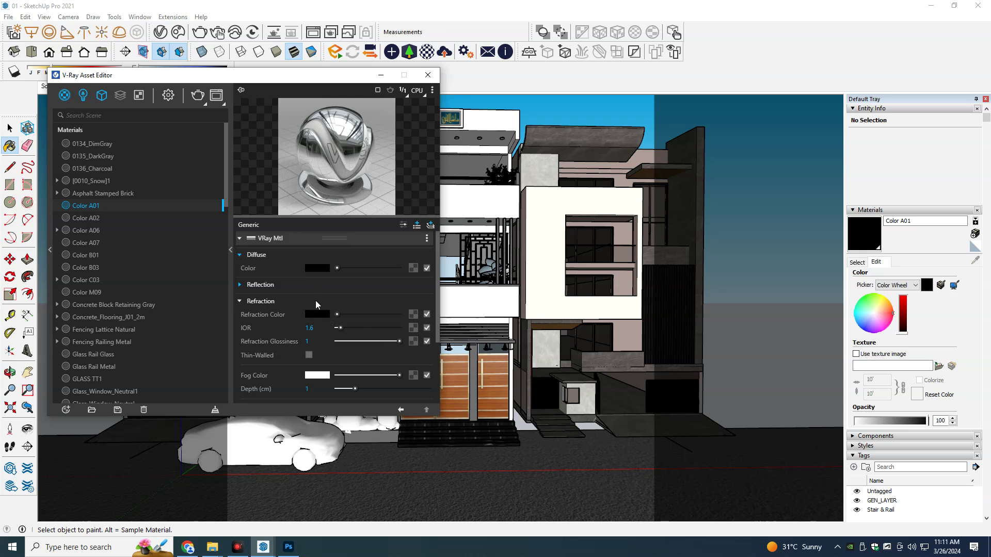
pyautogui.click(277, 285)
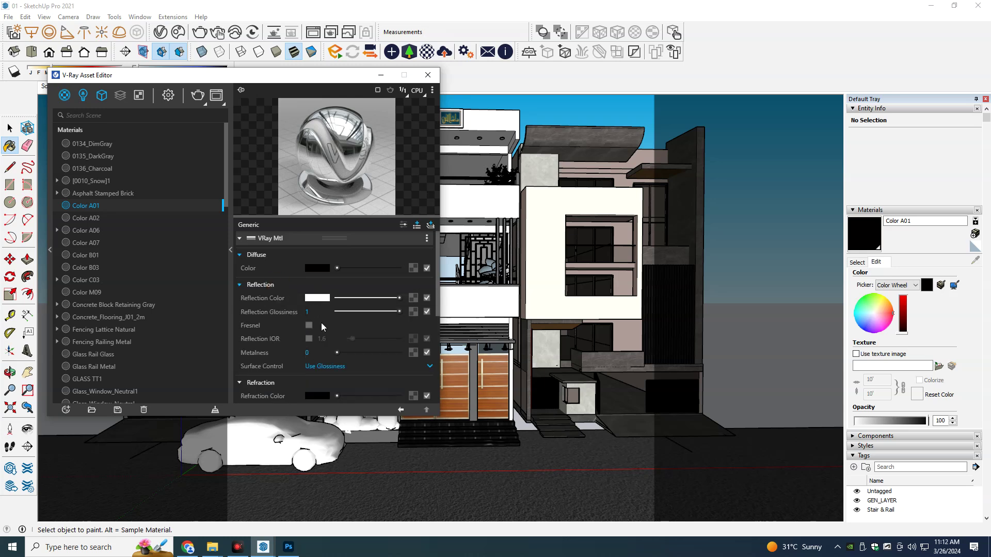
pyautogui.click(309, 325)
pyautogui.click(310, 338)
pyautogui.doubleClick(332, 339)
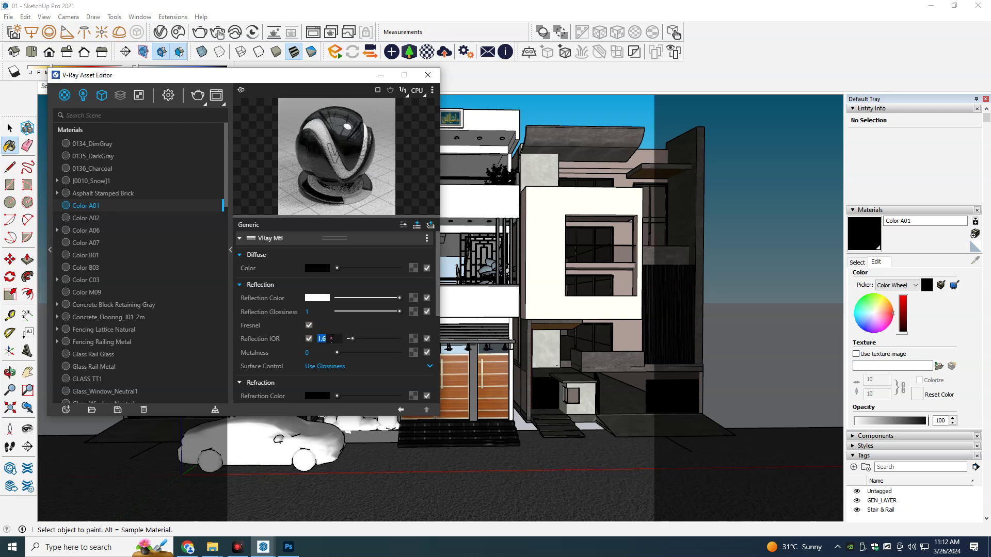
pyautogui.write('6')
pyautogui.press('Return')
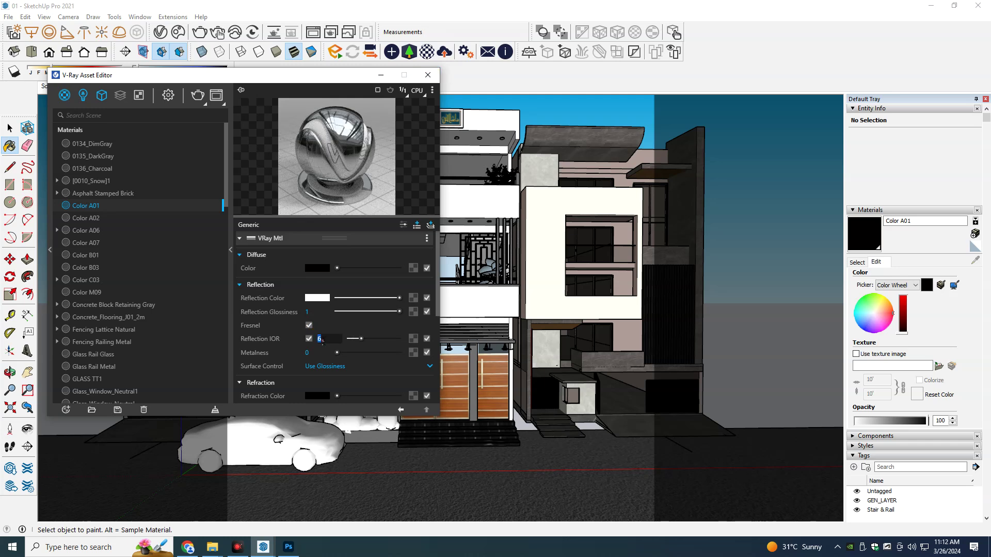
pyautogui.write('3')
pyautogui.press('Return')
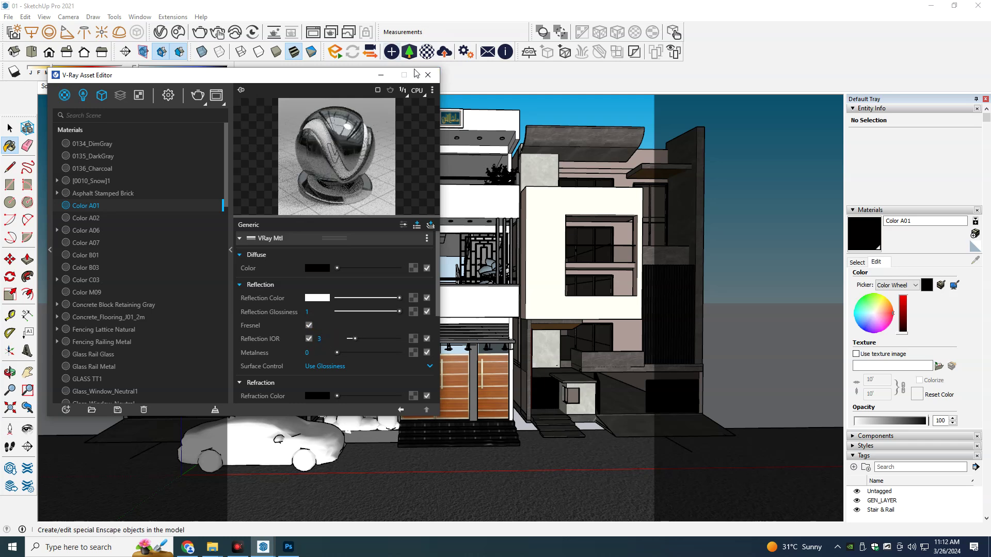
pyautogui.click(428, 75)
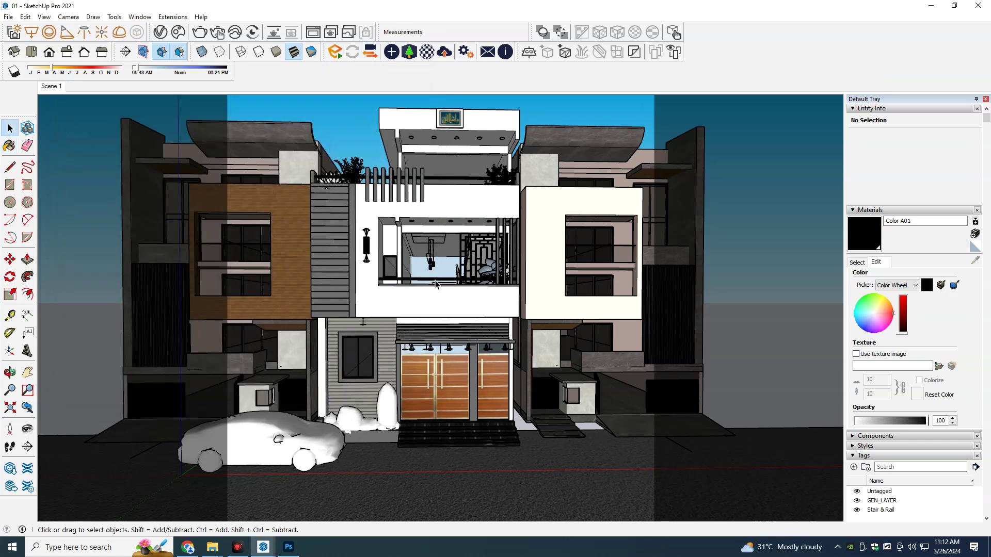
# Step: Orbit to a low angle under the balcony and select the front ledge's lower face
pyautogui.scroll(2, 411, 283)
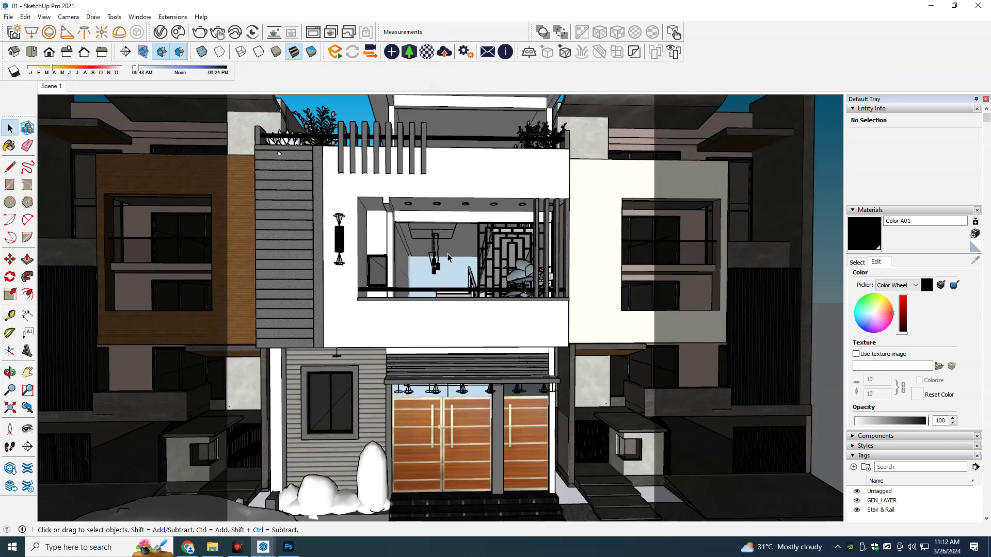
pyautogui.scroll(2, 418, 274)
pyautogui.scroll(1, 433, 256)
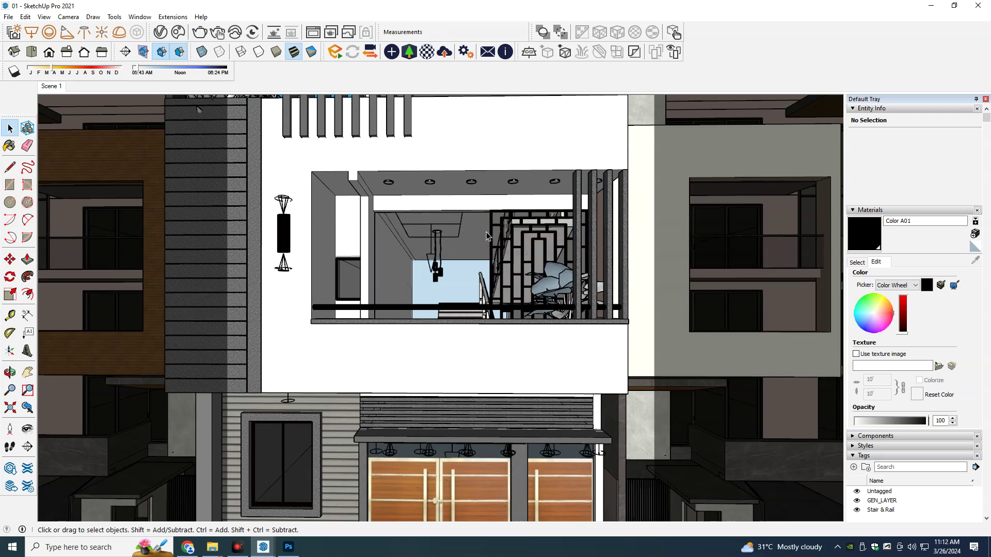
pyautogui.scroll(-2, 601, 282)
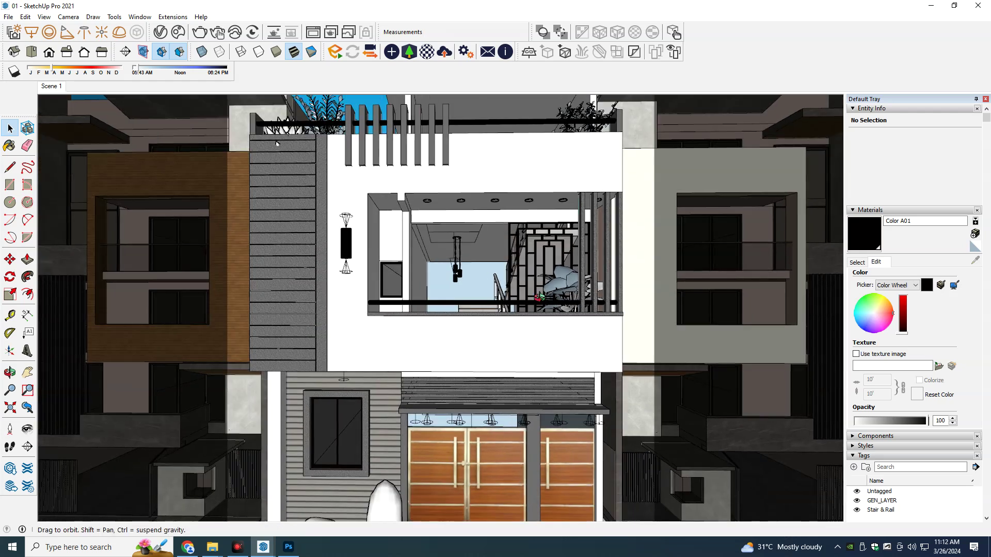
pyautogui.moveTo(556, 307); pyautogui.dragTo(486, 300, button='middle')
pyautogui.scroll(2, 602, 332)
pyautogui.moveTo(602, 332)
pyautogui.mouseDown(button='middle')
pyautogui.moveTo(558, 238)
pyautogui.moveTo(572, 222)
pyautogui.mouseUp(button='middle')
pyautogui.scroll(2, 585, 277)
pyautogui.doubleClick(574, 231)
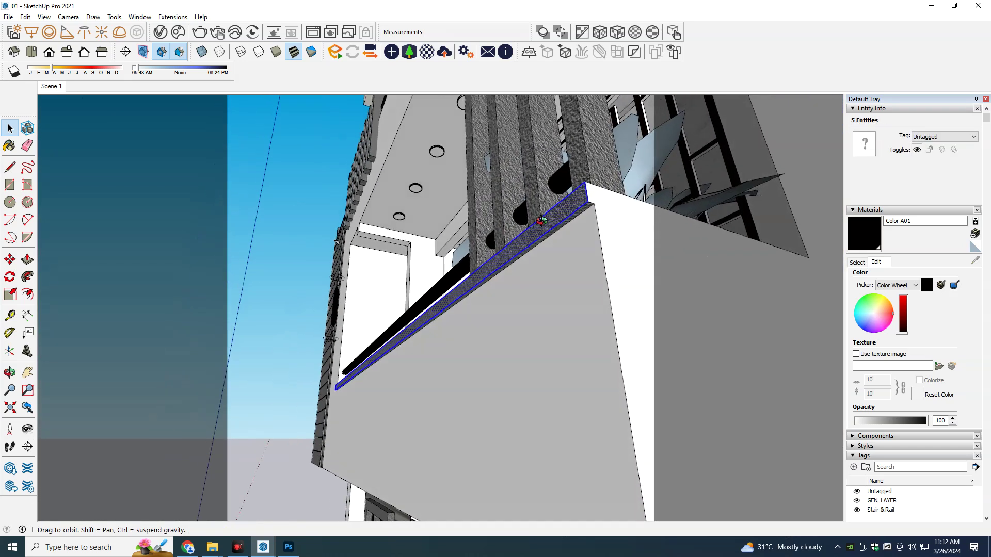
pyautogui.click(575, 218)
# Step: Push/pull the ledge face down 11 1/8", then return to the Scene 1 view and V-Ray window
pyautogui.press('p')
pyautogui.moveTo(576, 219); pyautogui.dragTo(573, 297)
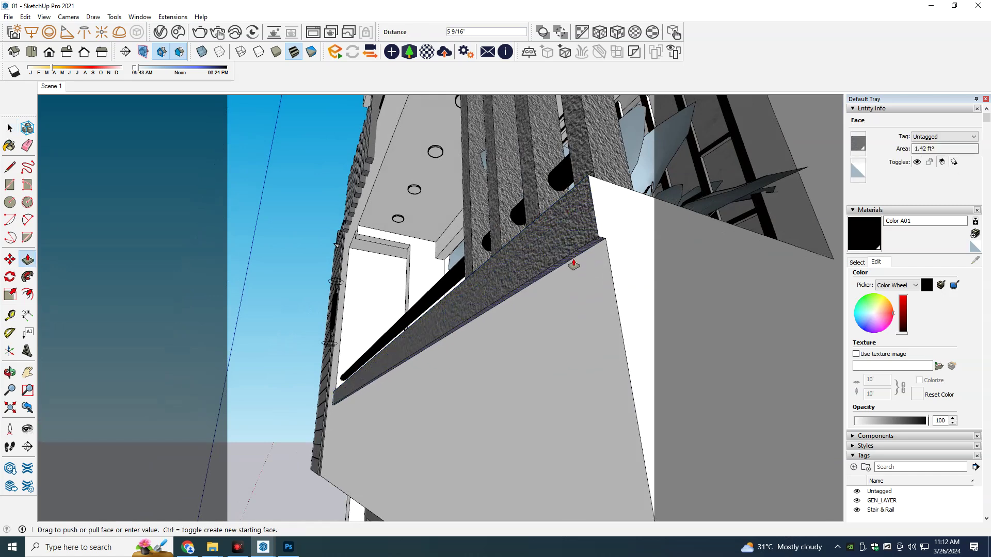
pyautogui.moveTo(574, 297); pyautogui.dragTo(574, 306)
pyautogui.press('space')
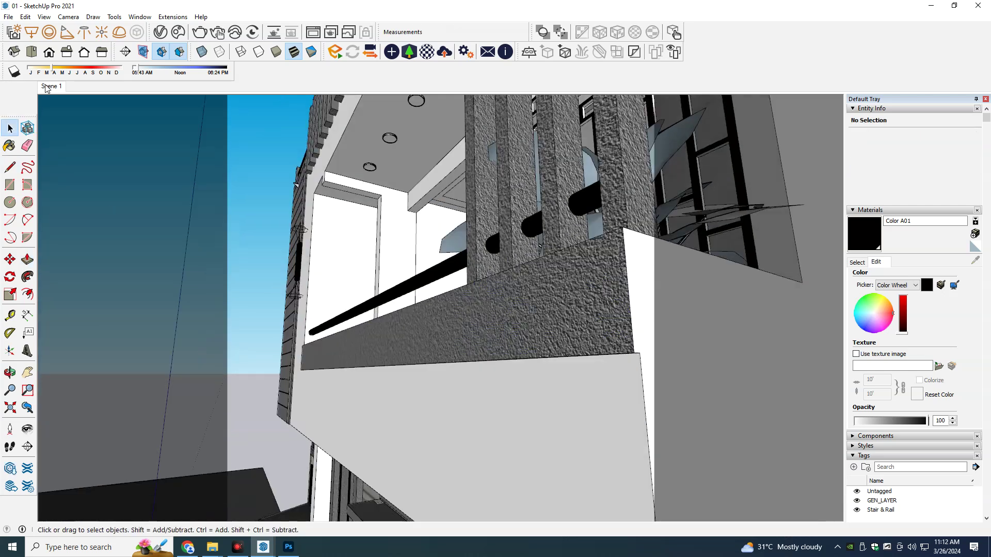
pyautogui.click(47, 87)
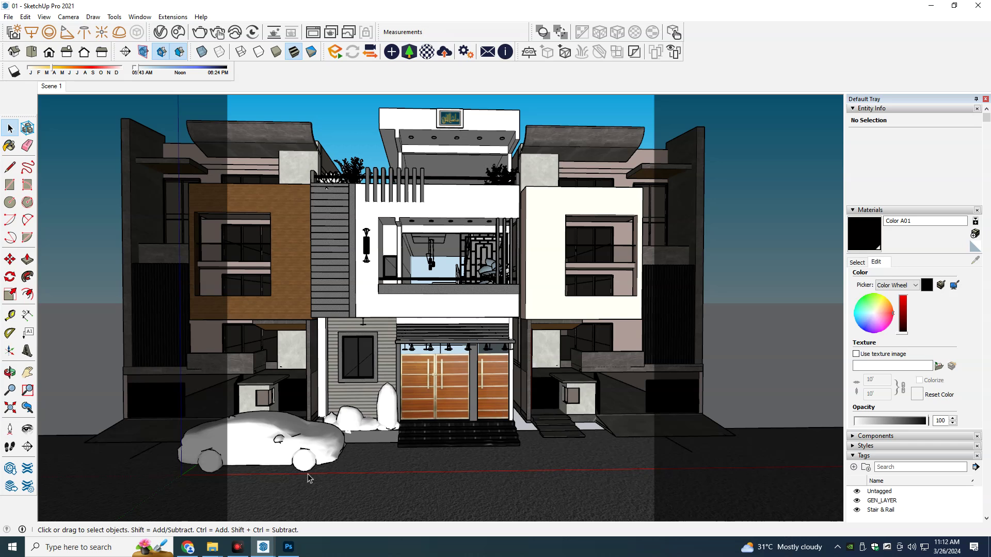
pyautogui.click(314, 503)
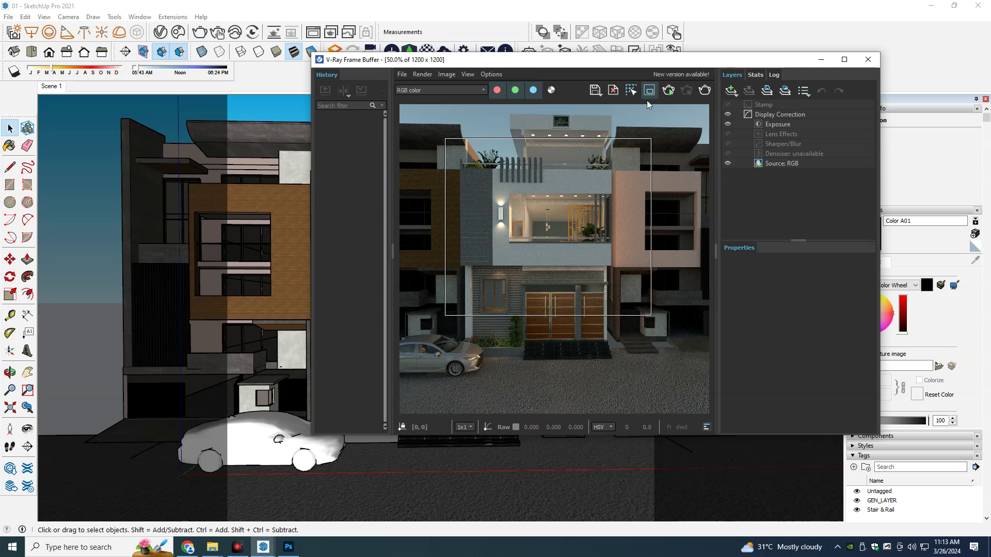
# Step: Turn off Region Render and start an interactive V-Ray render of the full facade
pyautogui.click(650, 91)
pyautogui.click(705, 91)
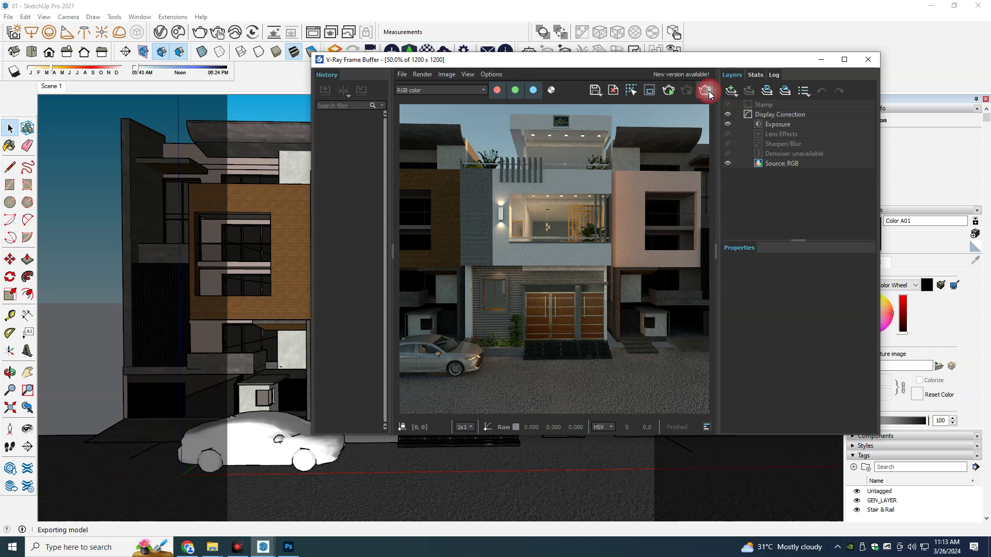
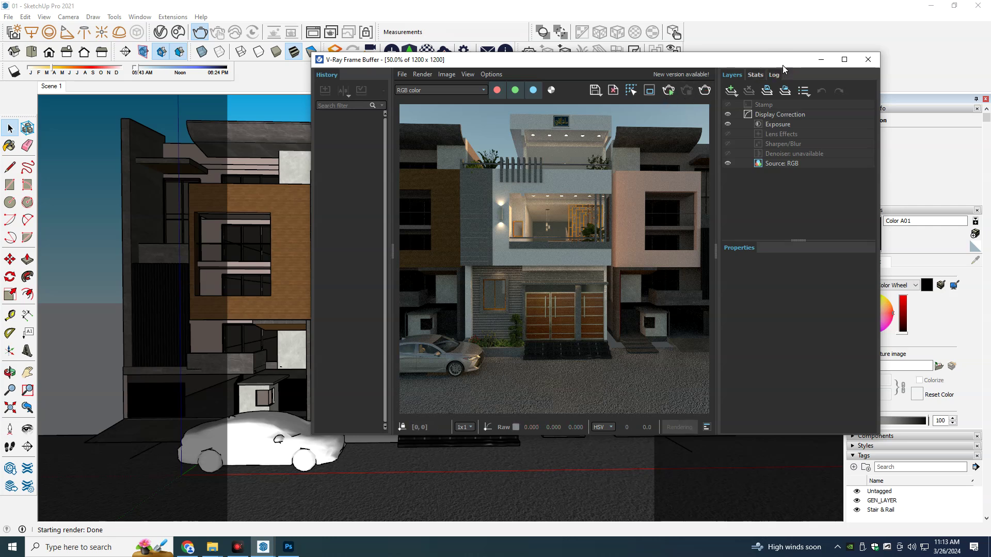
# Step: Paint the top parapet face behind the logo with the sampled grey Color C03 material
pyautogui.click(868, 59)
pyautogui.press('b')
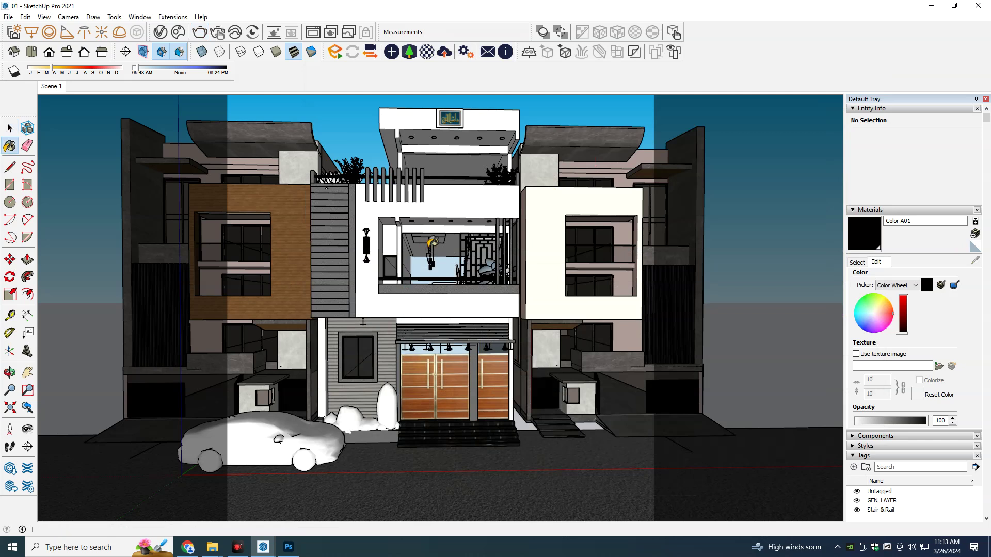
pyautogui.keyDown('alt'); pyautogui.click(413, 275); pyautogui.keyUp('alt')
pyautogui.click(496, 123)
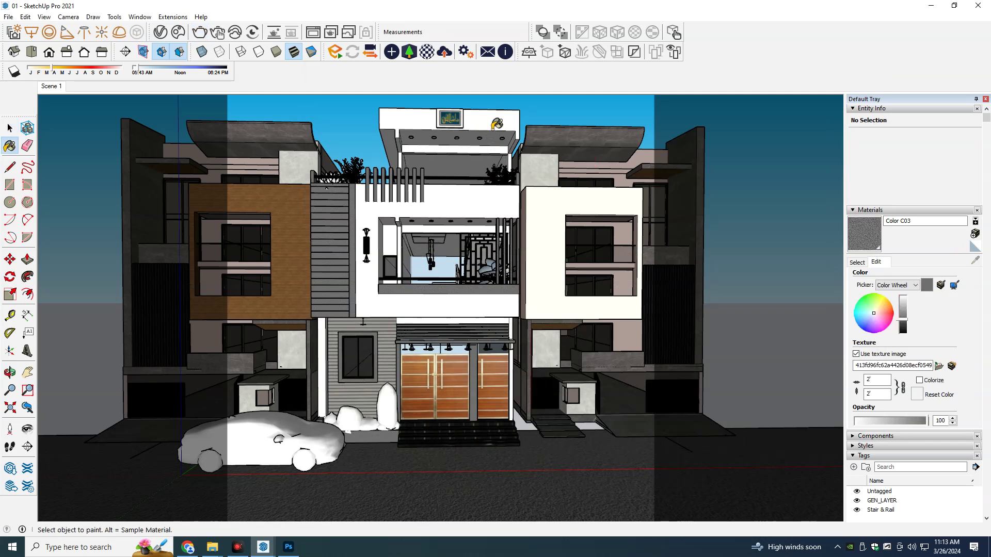
# Step: Orbit to check the painted parapet, then return to Scene 1 and bring the render window forward
pyautogui.scroll(2, 465, 143)
pyautogui.moveTo(465, 144)
pyautogui.mouseDown(button='middle')
pyautogui.moveTo(457, 111)
pyautogui.moveTo(459, 121)
pyautogui.mouseUp(button='middle')
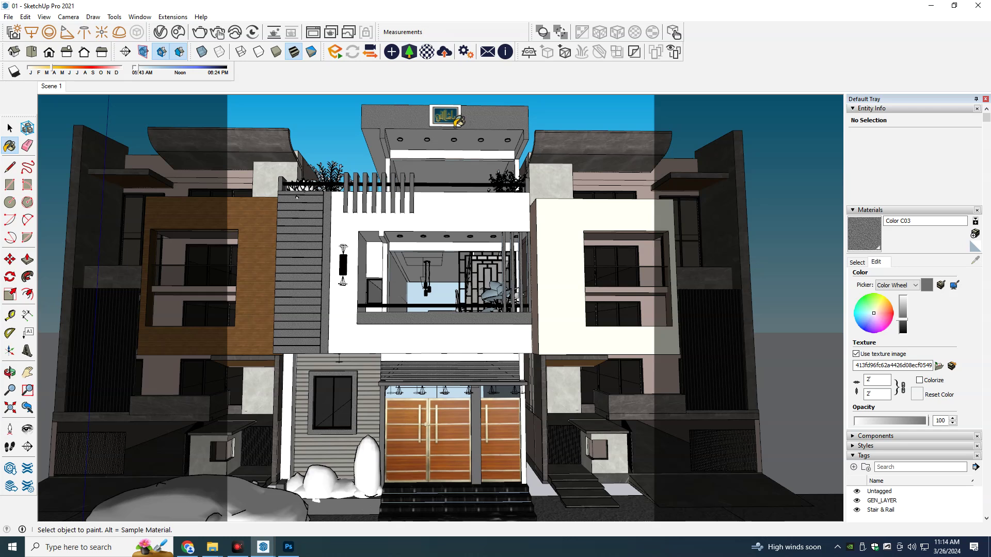
pyautogui.click(59, 86)
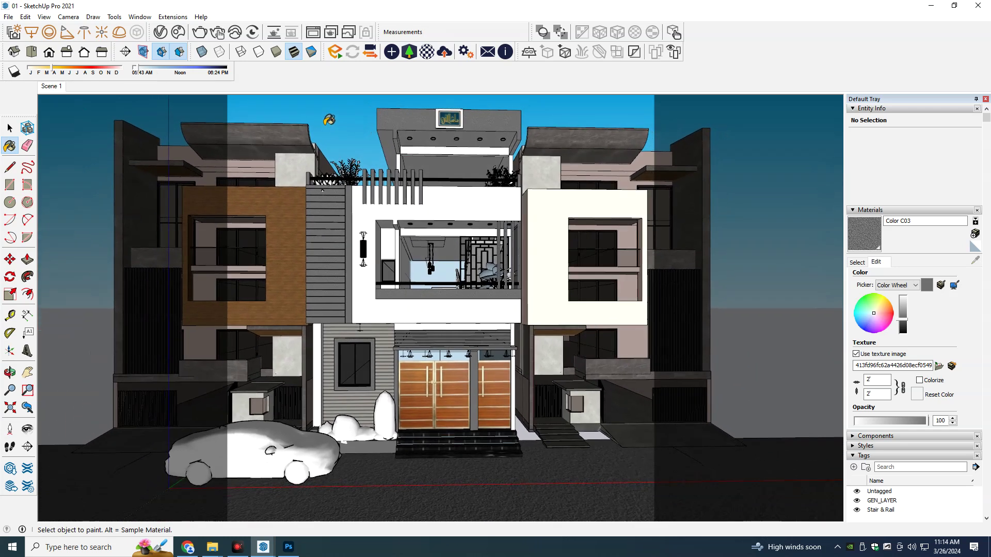
pyautogui.press('space')
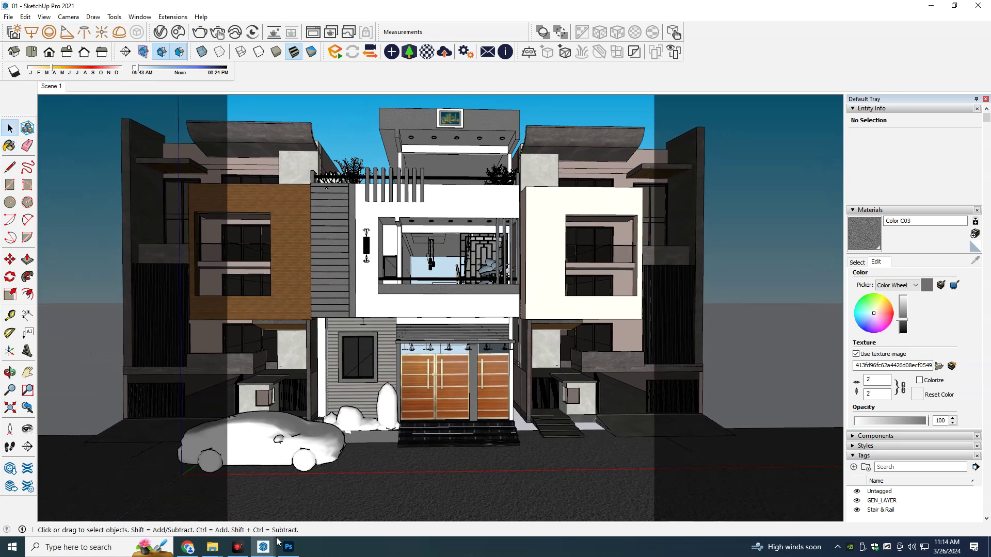
pyautogui.moveTo(262, 547)
pyautogui.click(314, 498)
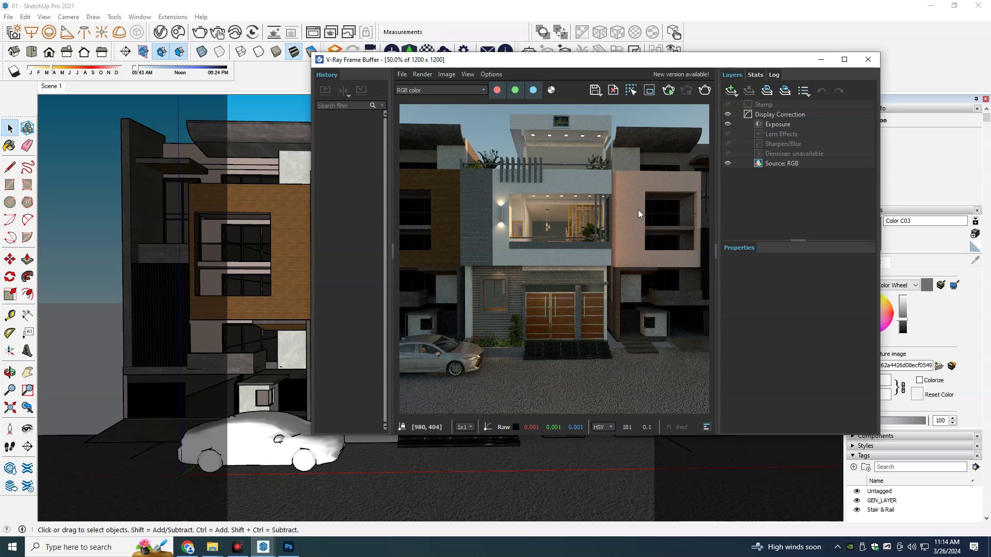
# Step: Open the V-Ray render settings, glancing at the Render Output and Environment rollouts
pyautogui.click(160, 32)
pyautogui.click(169, 98)
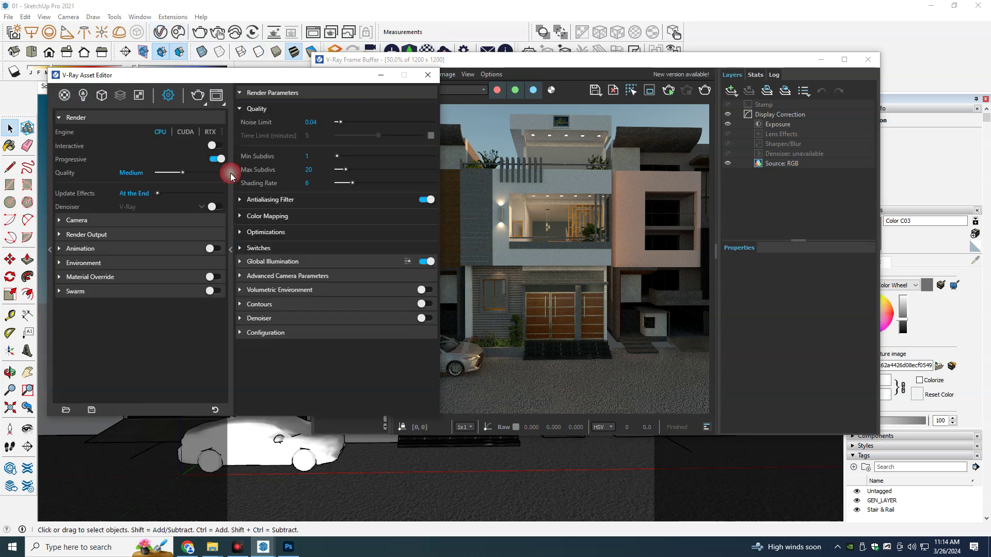
pyautogui.click(163, 231)
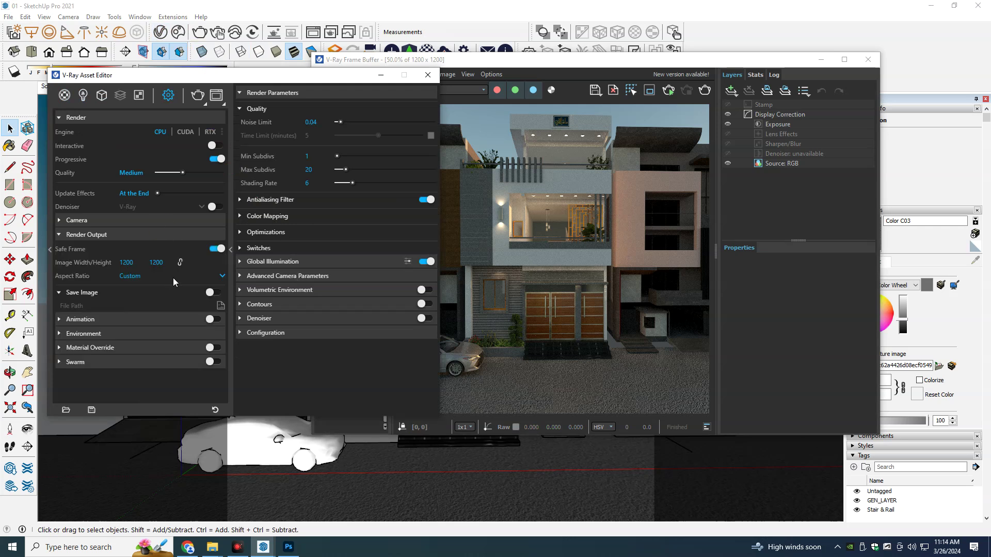
pyautogui.click(124, 333)
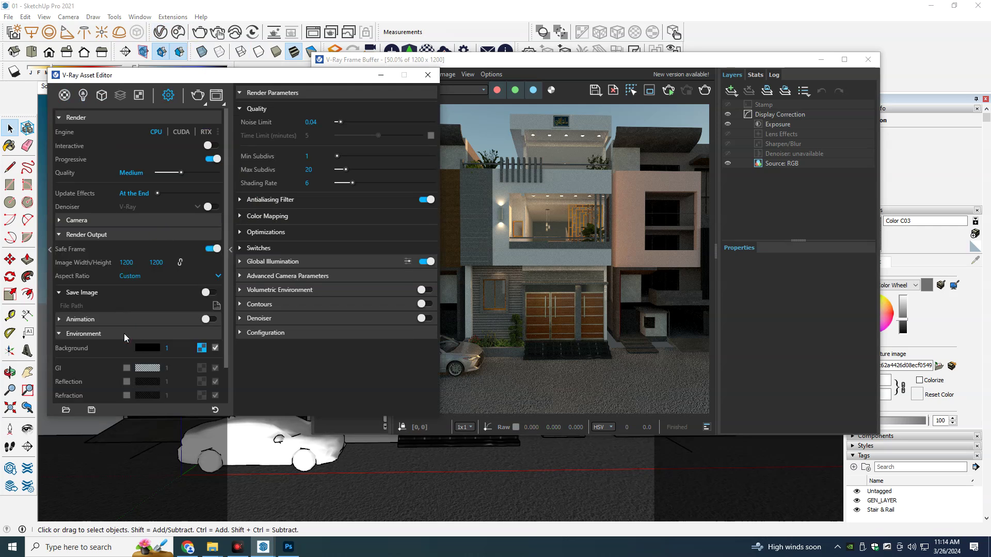
pyautogui.click(127, 336)
# Step: Set Noise Limit to 0.02, Max Subdivs to 10 and Min Subdivs to 5
pyautogui.click(320, 122)
pyautogui.press('BackSpace')
pyautogui.write('2')
pyautogui.press('Return')
pyautogui.doubleClick(309, 169)
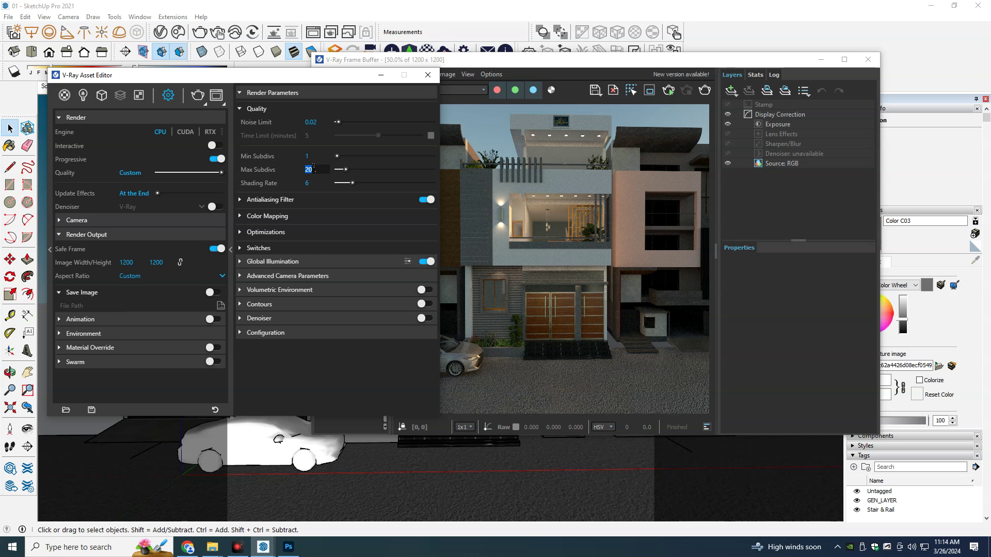
pyautogui.write('10')
pyautogui.press('Return')
pyautogui.click(316, 157)
pyautogui.write('5')
pyautogui.press('Return')
# Step: Review Color Mapping, Optimization and Switches, then show Global Illumination's primary engine choices
pyautogui.click(297, 217)
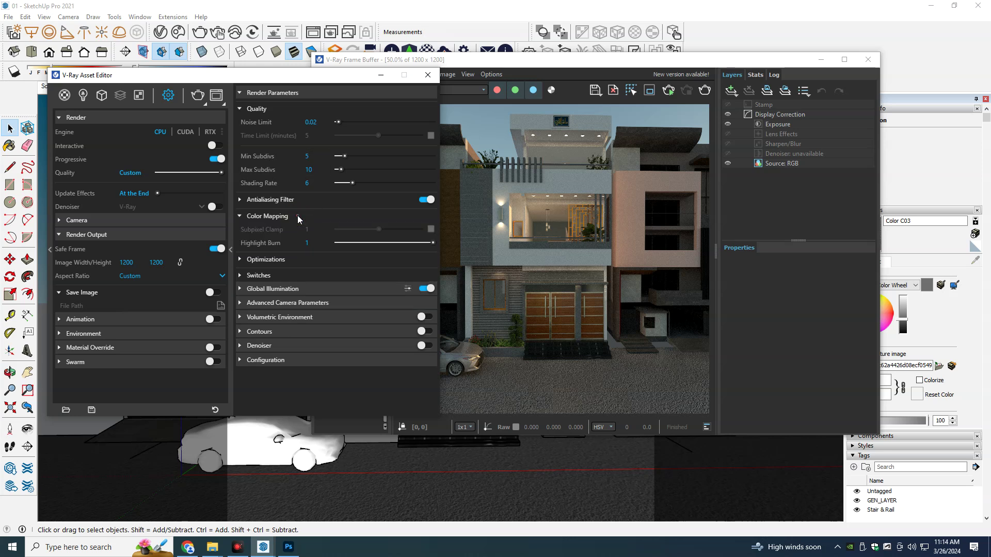
pyautogui.click(297, 217)
pyautogui.click(292, 234)
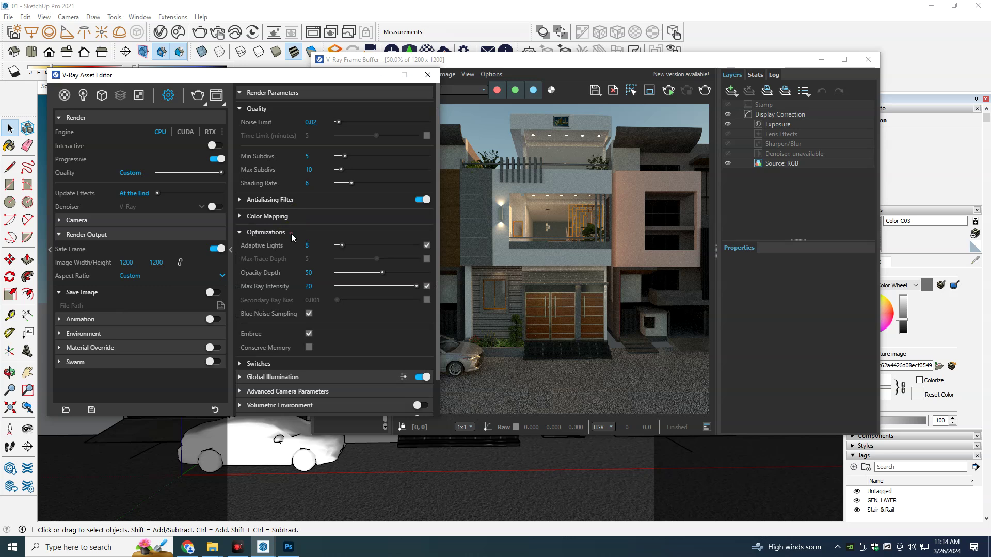
pyautogui.click(291, 234)
pyautogui.click(286, 248)
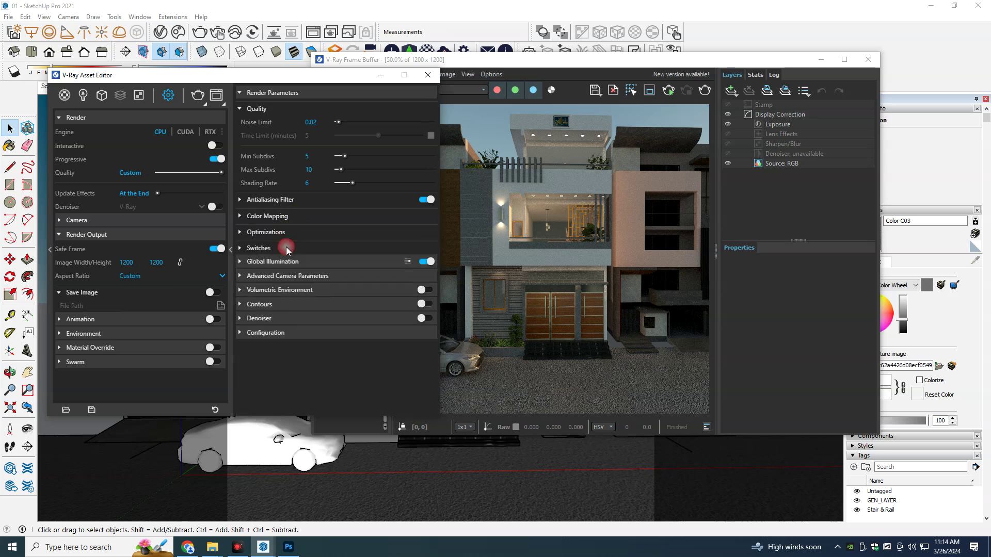
pyautogui.click(288, 261)
pyautogui.click(319, 275)
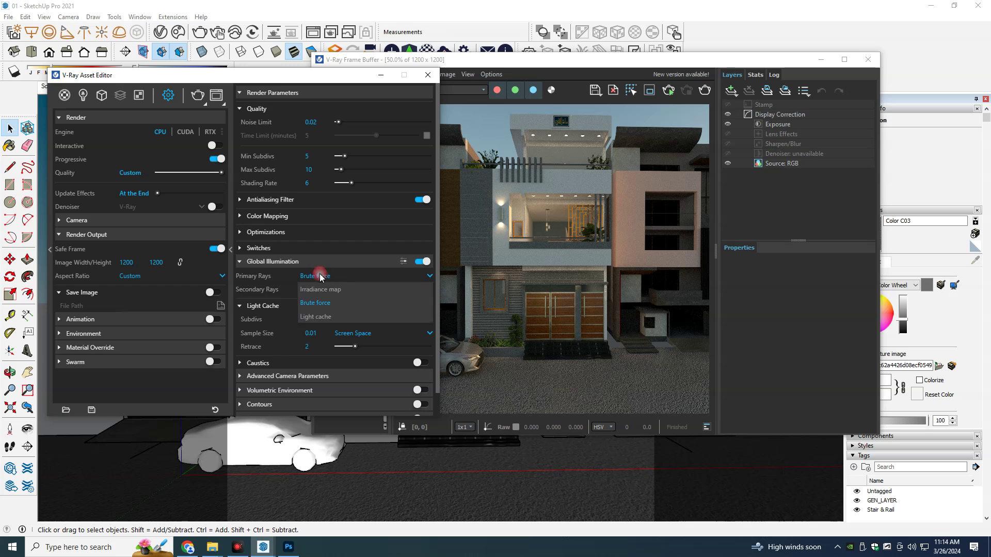
pyautogui.click(323, 289)
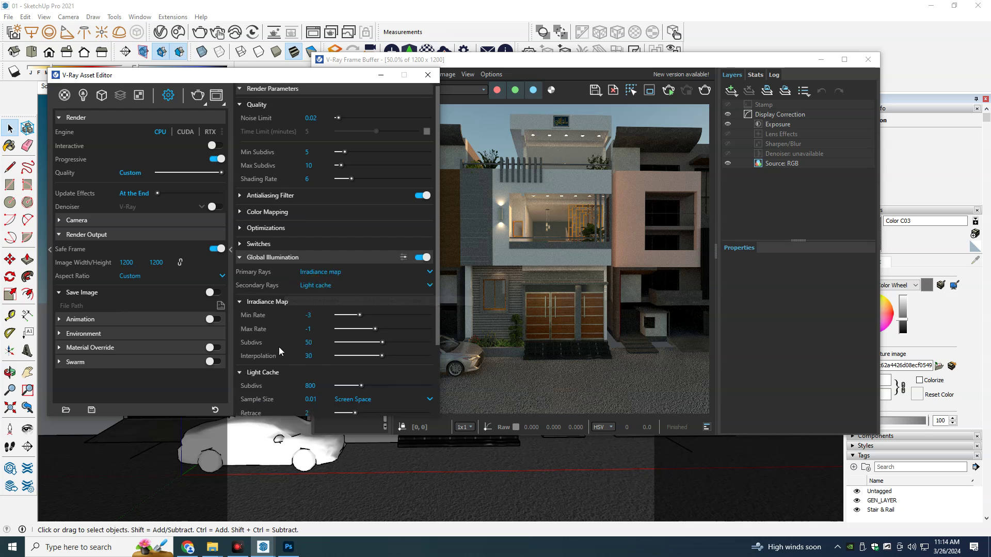
pyautogui.scroll(-3, 279, 347)
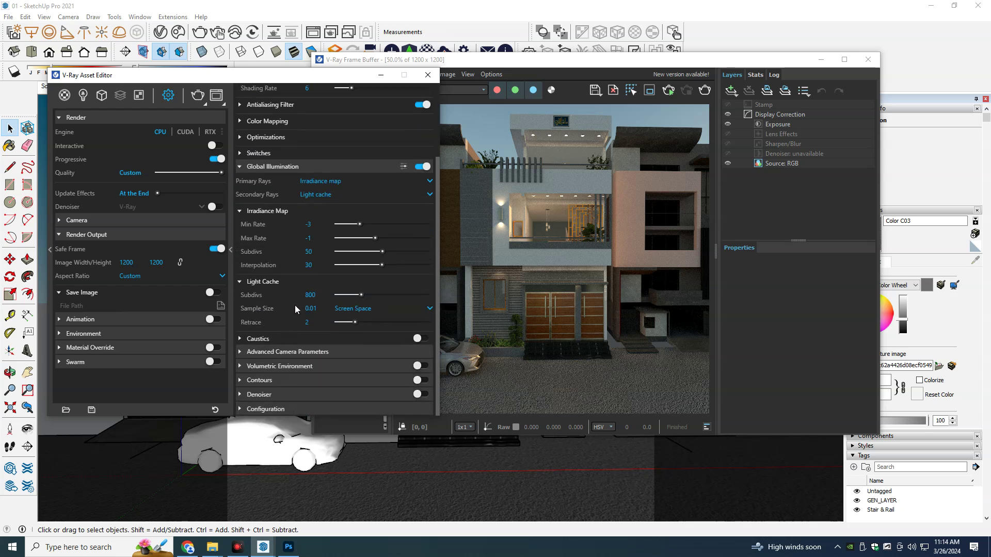
pyautogui.doubleClick(317, 296)
pyautogui.write('500')
pyautogui.press('Return')
pyautogui.click(275, 349)
pyautogui.scroll(-2, 275, 349)
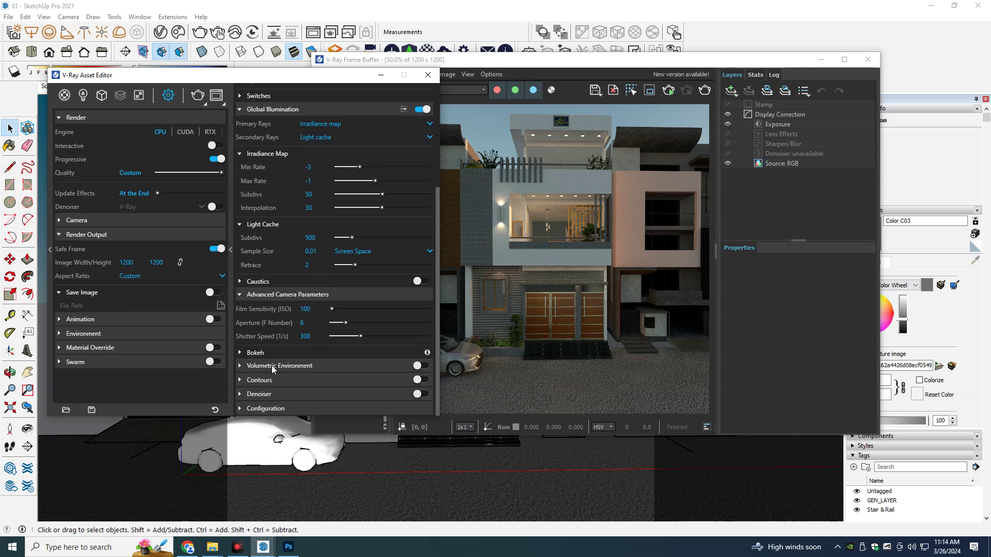
pyautogui.click(290, 367)
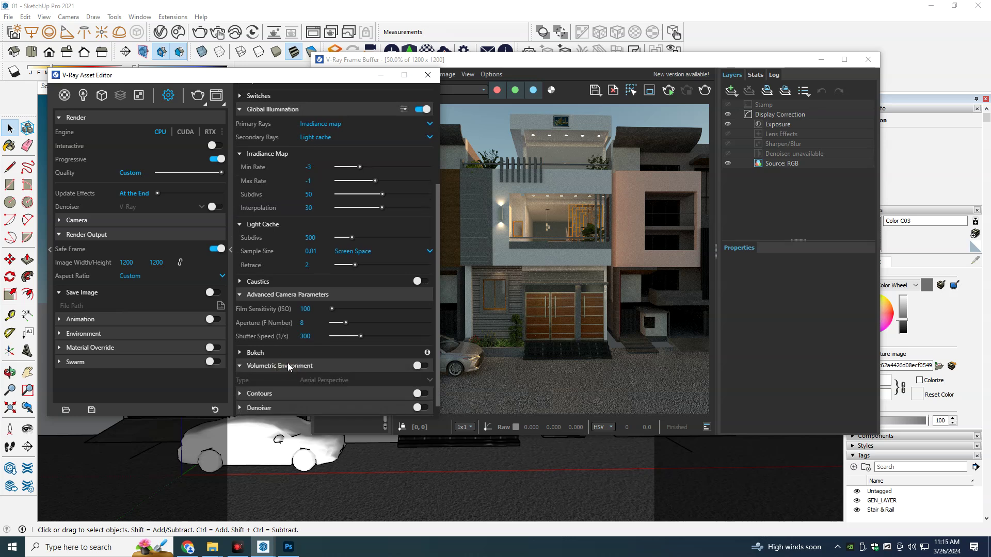
pyautogui.scroll(-1, 291, 367)
pyautogui.click(281, 382)
pyautogui.scroll(-5, 281, 372)
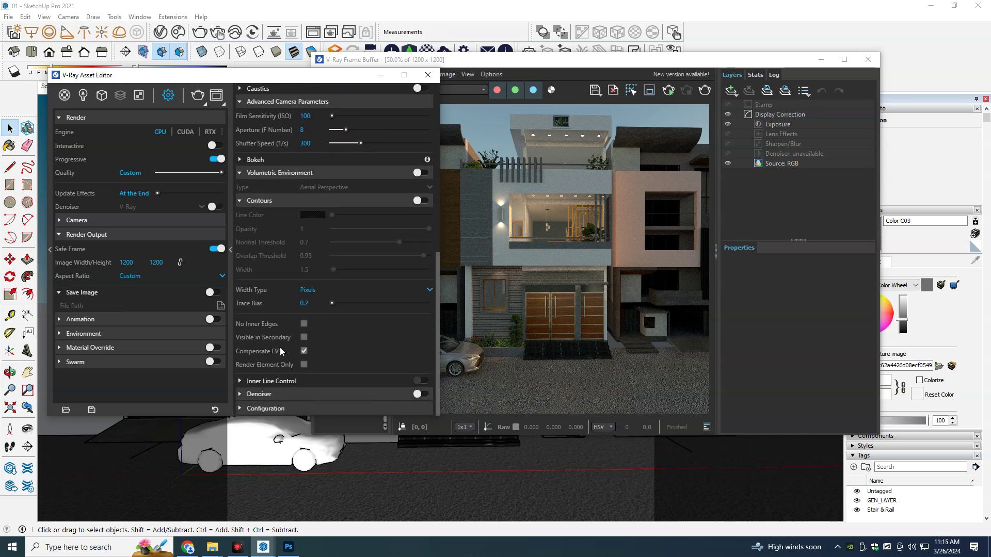
pyautogui.click(287, 394)
pyautogui.scroll(-3, 281, 348)
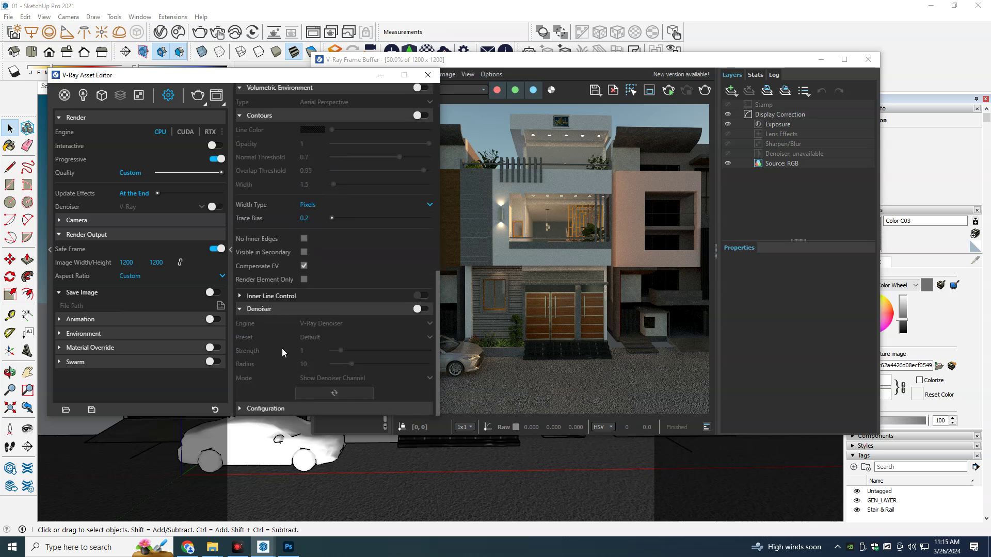
pyautogui.scroll(-3, 274, 361)
pyautogui.click(272, 334)
pyautogui.scroll(5, 274, 268)
pyautogui.scroll(5, 284, 221)
pyautogui.scroll(2, 289, 207)
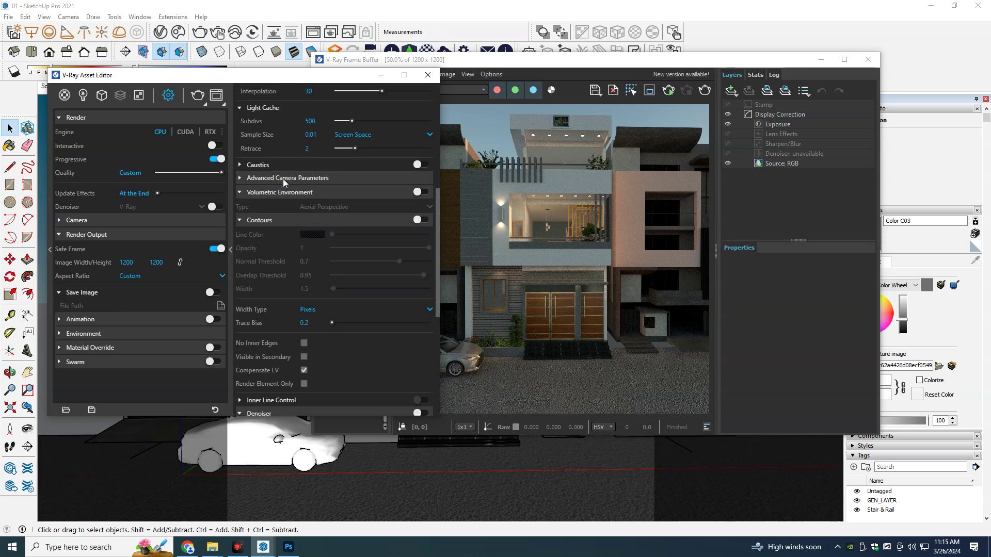
pyautogui.scroll(4, 284, 177)
pyautogui.scroll(4, 285, 182)
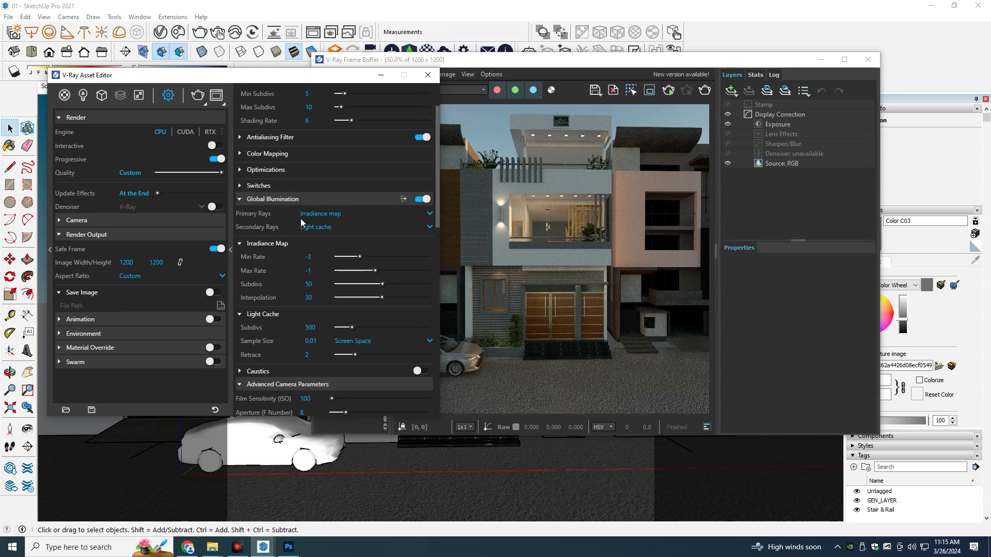
pyautogui.click(299, 139)
pyautogui.click(295, 172)
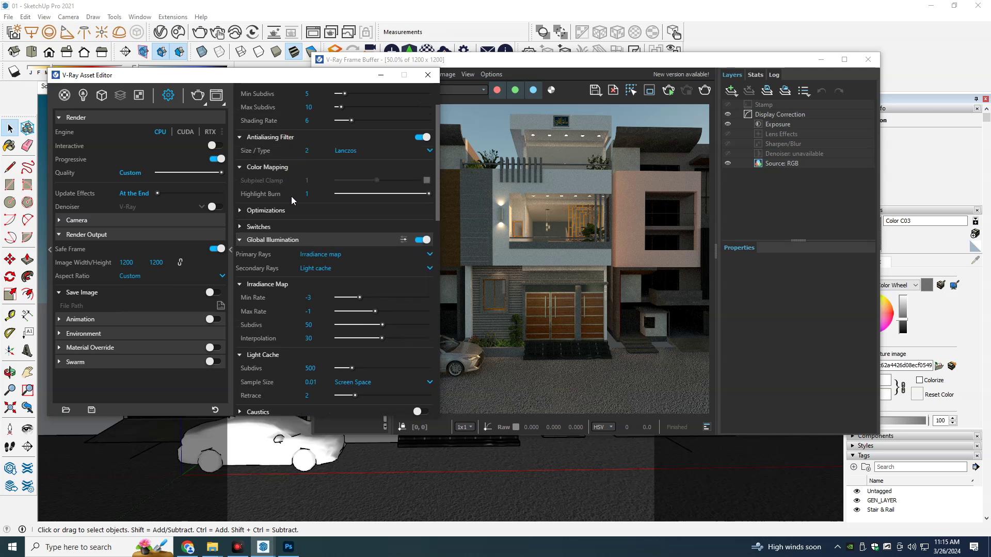
pyautogui.click(291, 211)
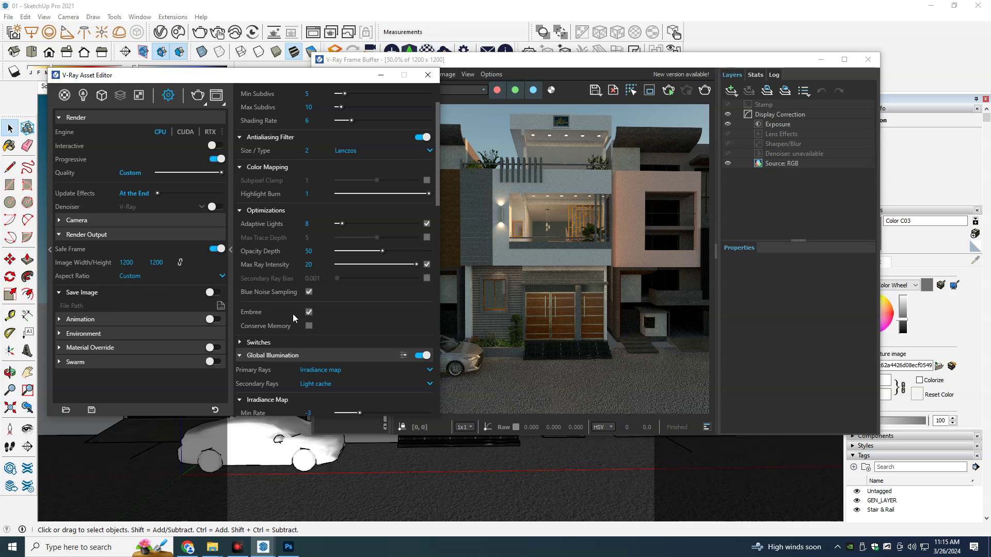
pyautogui.scroll(-2, 286, 307)
pyautogui.click(289, 289)
pyautogui.scroll(-2, 289, 289)
pyautogui.scroll(-1, 351, 264)
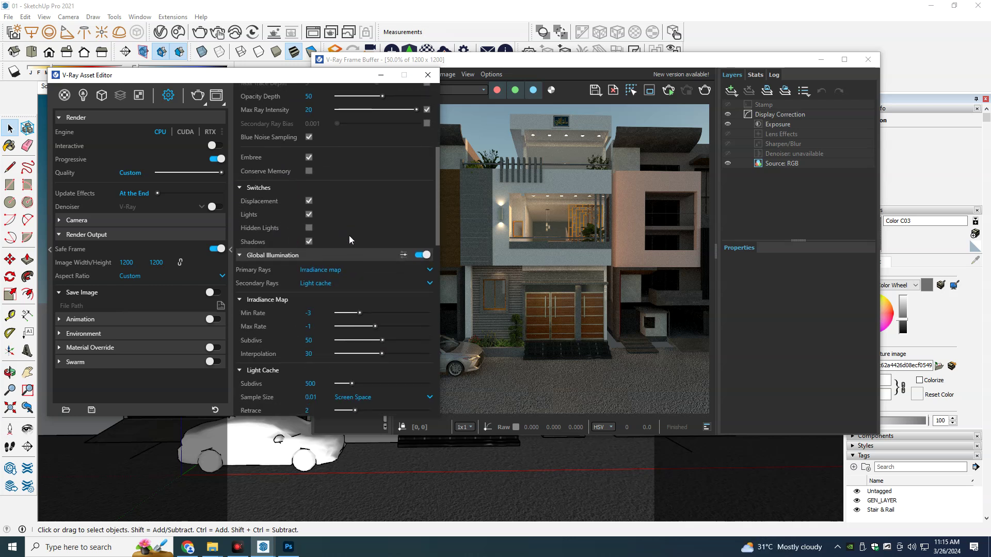
pyautogui.scroll(-2, 361, 230)
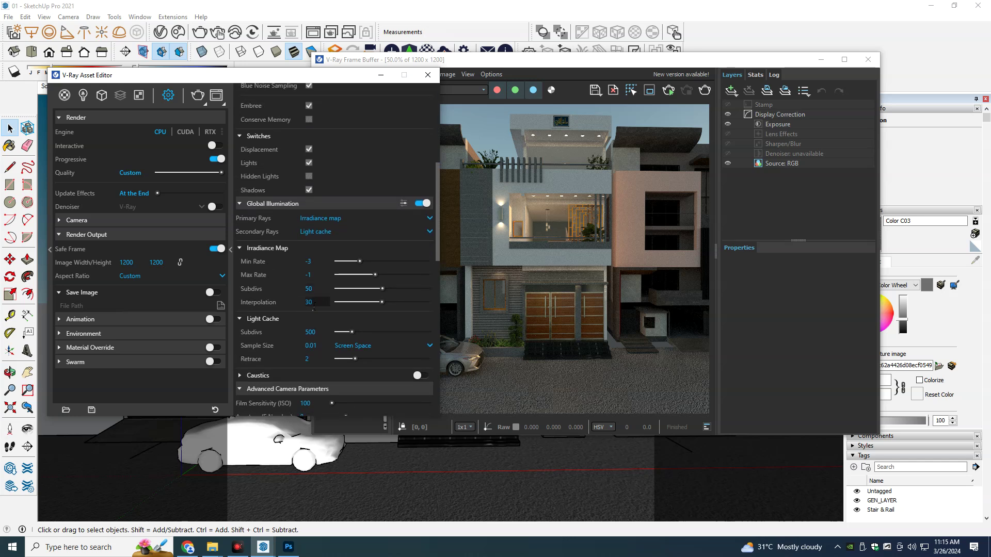
pyautogui.click(299, 232)
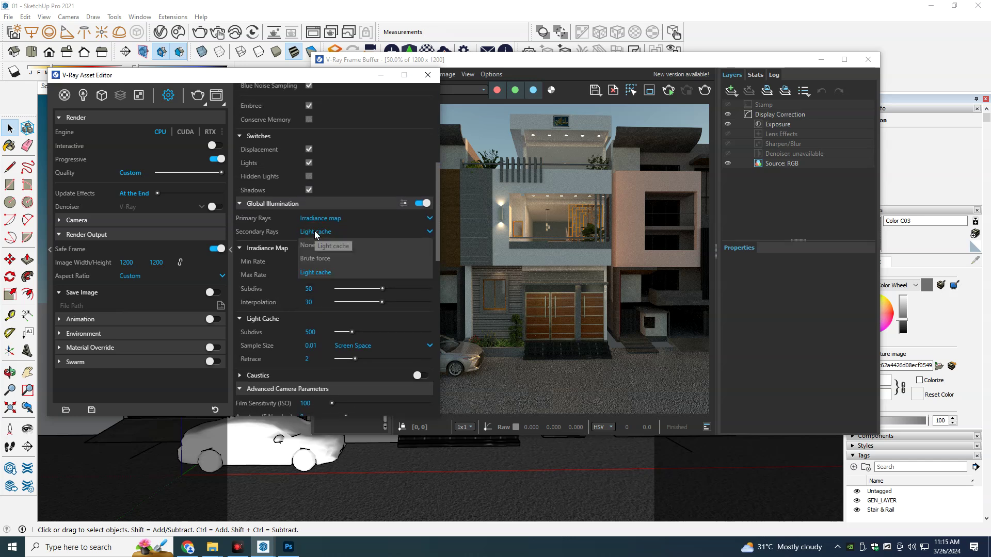
pyautogui.click(308, 231)
pyautogui.scroll(-2, 261, 299)
pyautogui.scroll(-2, 237, 268)
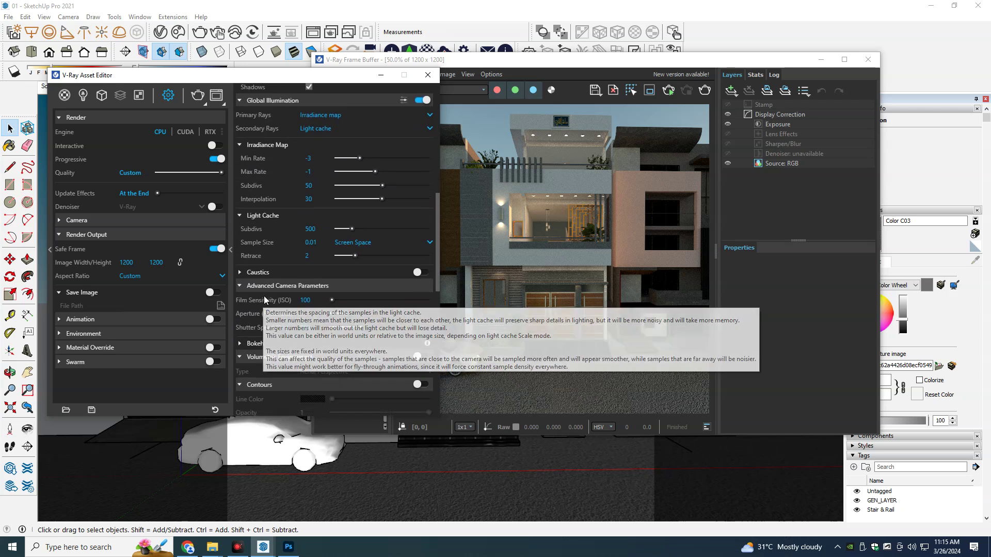
pyautogui.scroll(-1, 272, 310)
pyautogui.scroll(-2, 273, 312)
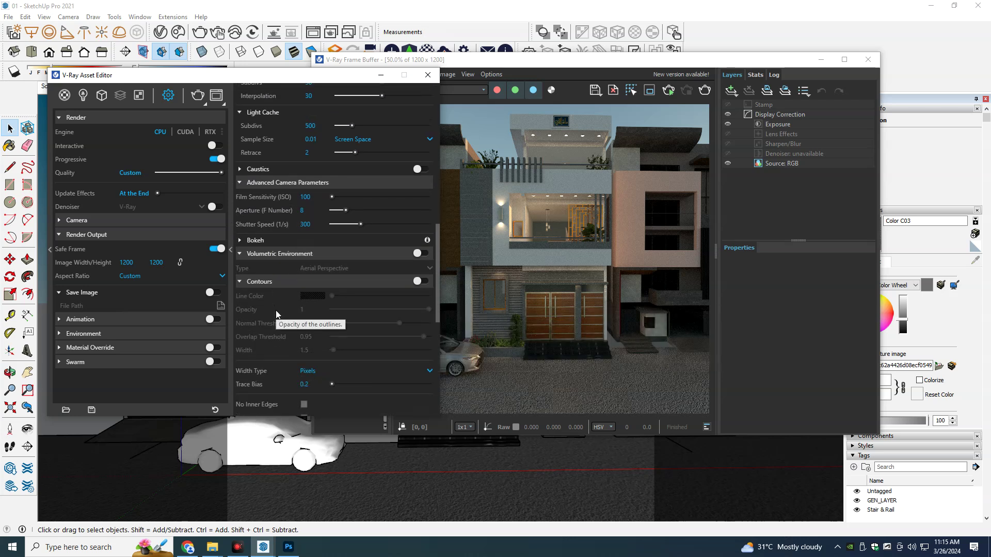
pyautogui.scroll(-4, 275, 310)
pyautogui.scroll(-2, 276, 311)
pyautogui.scroll(-2, 281, 318)
pyautogui.scroll(-2, 289, 343)
pyautogui.scroll(-2, 269, 354)
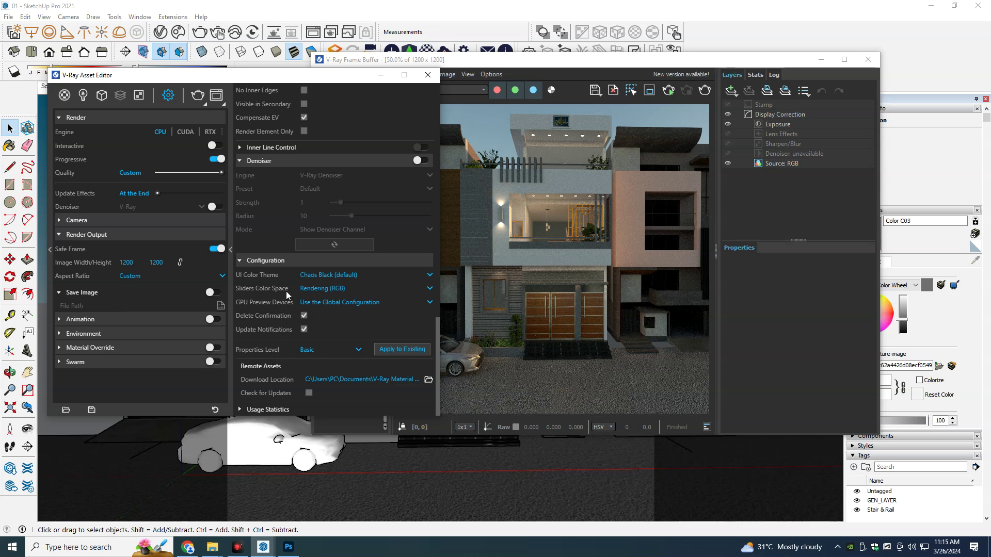
pyautogui.scroll(3, 263, 203)
pyautogui.scroll(4, 268, 201)
pyautogui.scroll(3, 273, 198)
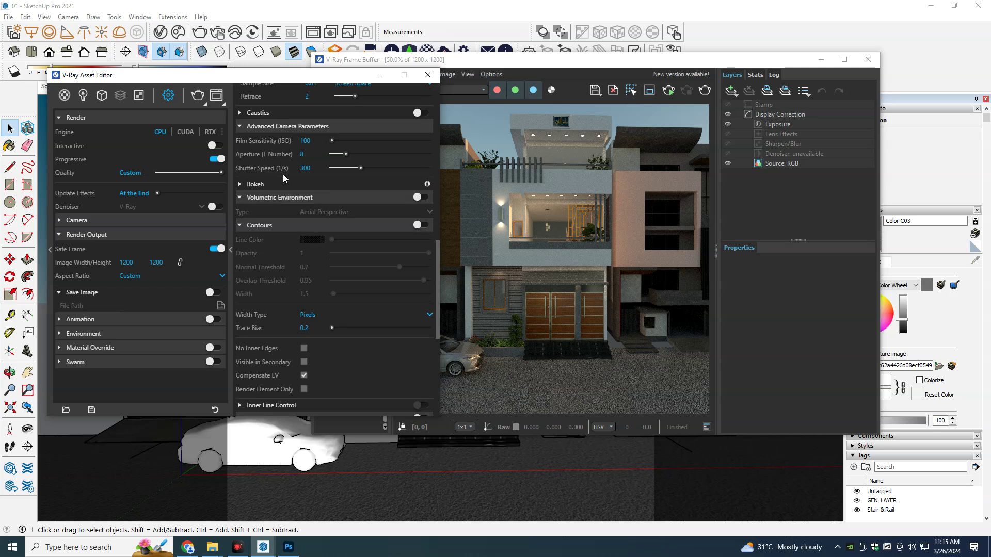
pyautogui.scroll(4, 284, 173)
pyautogui.scroll(2, 285, 172)
pyautogui.scroll(2, 284, 172)
pyautogui.scroll(3, 284, 173)
pyautogui.scroll(4, 283, 172)
pyautogui.scroll(1, 283, 171)
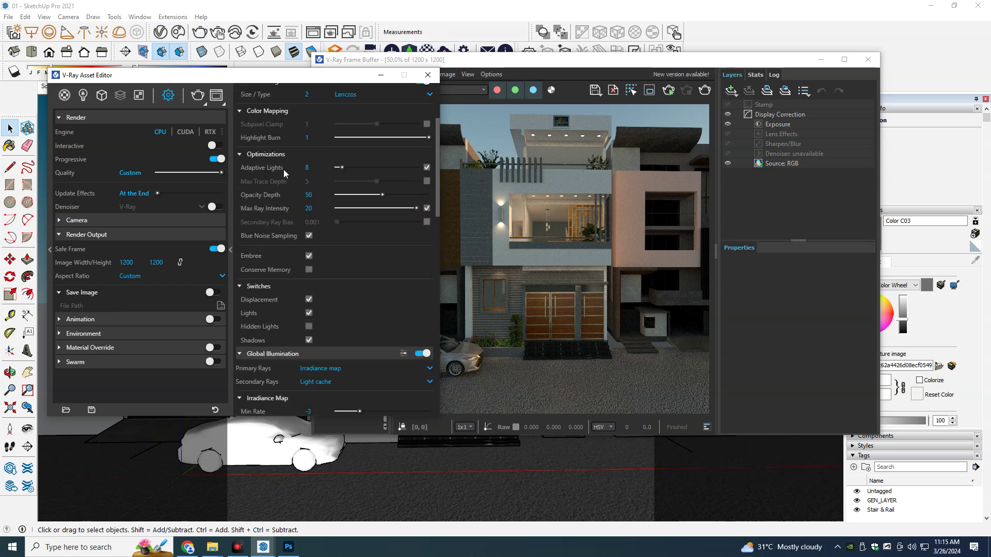
pyautogui.scroll(1, 275, 227)
pyautogui.scroll(1, 275, 233)
pyautogui.scroll(1, 279, 197)
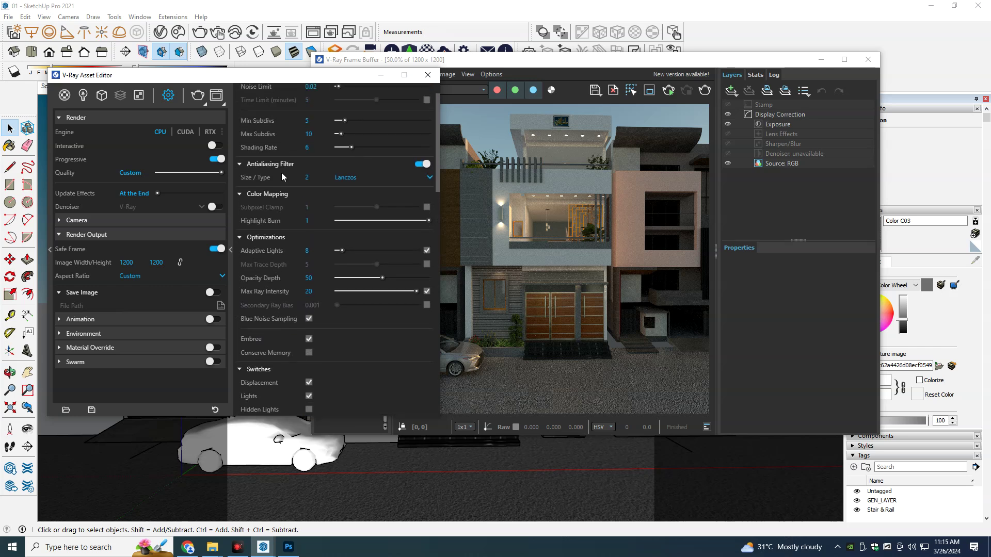
pyautogui.scroll(1, 281, 172)
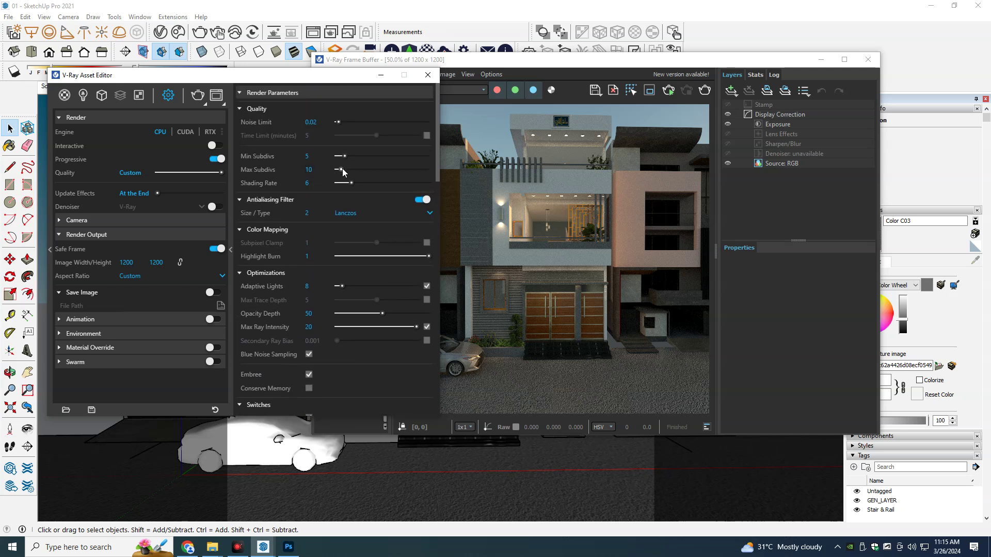
# Step: Set the render image width and height to 2400 × 2400 and close the Asset Editor
pyautogui.doubleClick(126, 262)
pyautogui.write('2400')
pyautogui.doubleClick(170, 262)
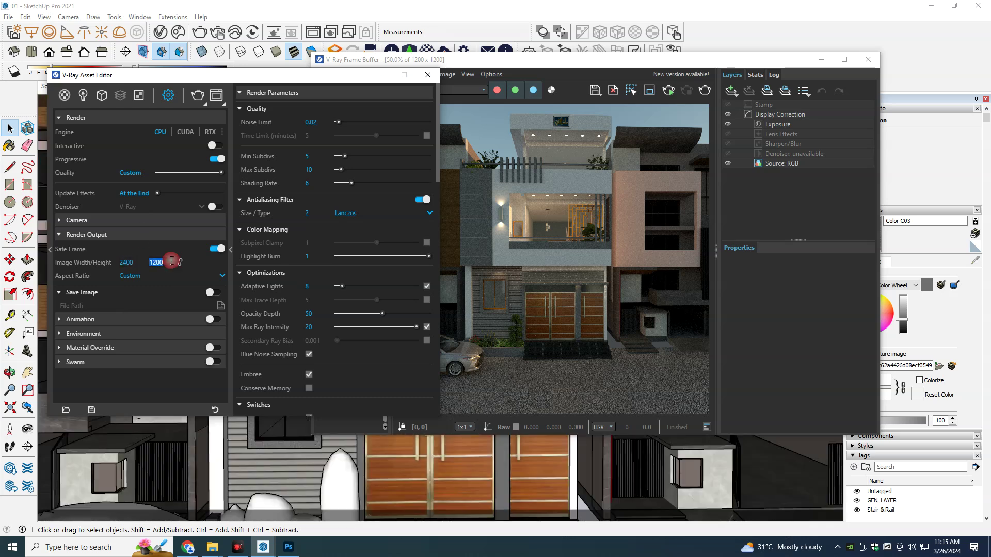
pyautogui.write('2400')
pyautogui.press('Return')
pyautogui.click(427, 75)
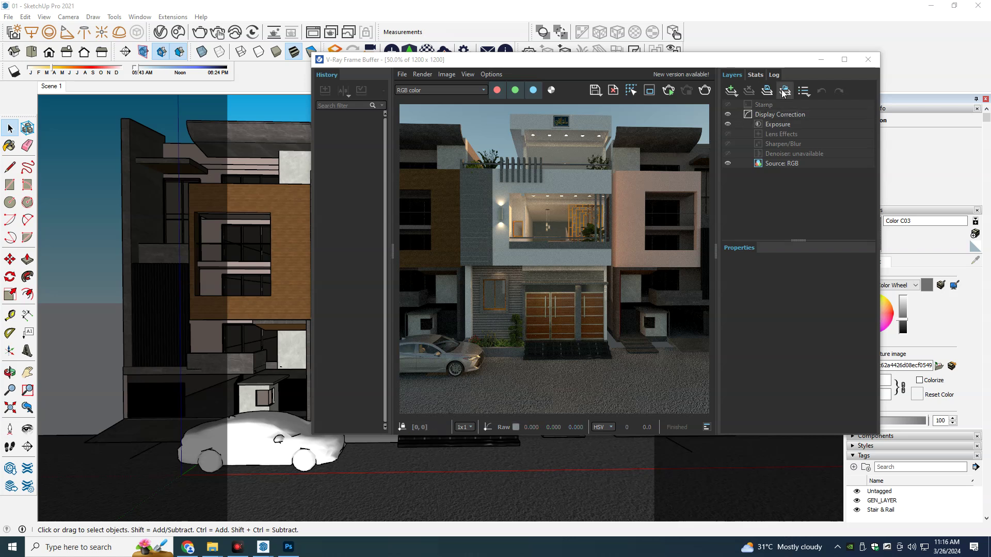
# Step: Hide the frame buffer and orbit up to view the balcony underside
pyautogui.click(821, 59)
pyautogui.scroll(2, 459, 309)
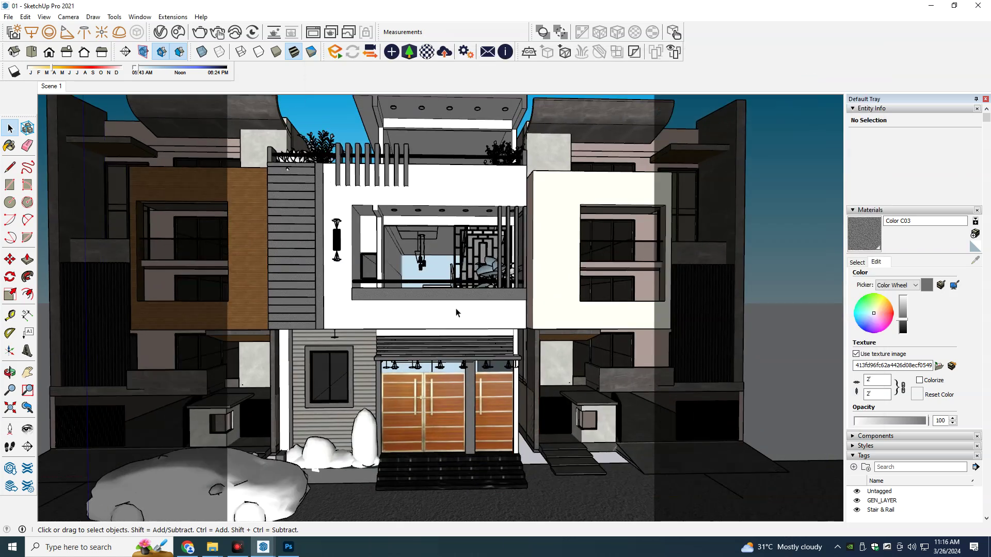
pyautogui.scroll(2, 372, 304)
pyautogui.scroll(2, 387, 300)
pyautogui.moveTo(386, 300); pyautogui.dragTo(464, 242, button='middle')
pyautogui.scroll(5, 444, 253)
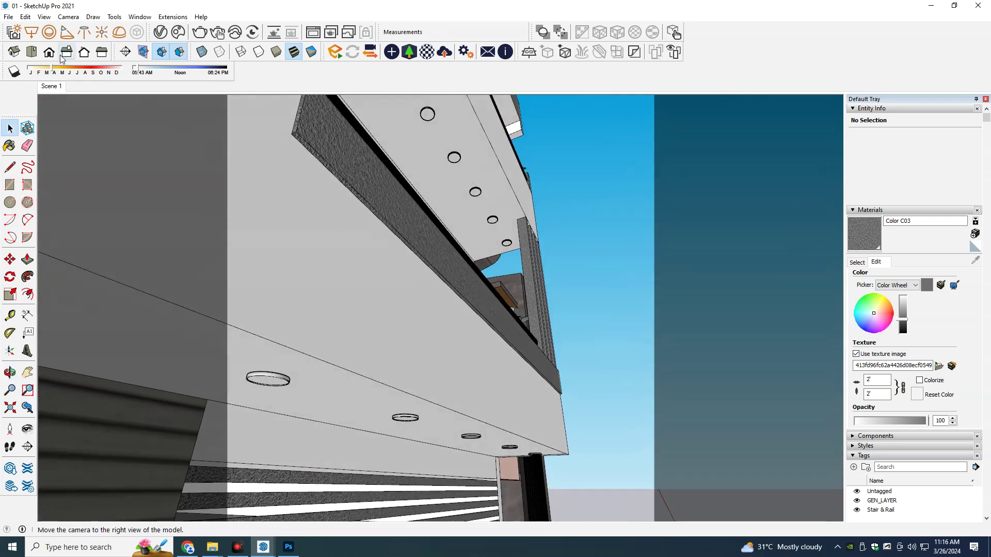
# Step: Measure the balcony underside with the Tape Measure between two points
pyautogui.click(32, 32)
pyautogui.scroll(1, 304, 143)
pyautogui.scroll(2, 305, 143)
pyautogui.click(448, 275)
pyautogui.moveTo(571, 396); pyautogui.dragTo(493, 351, button='middle')
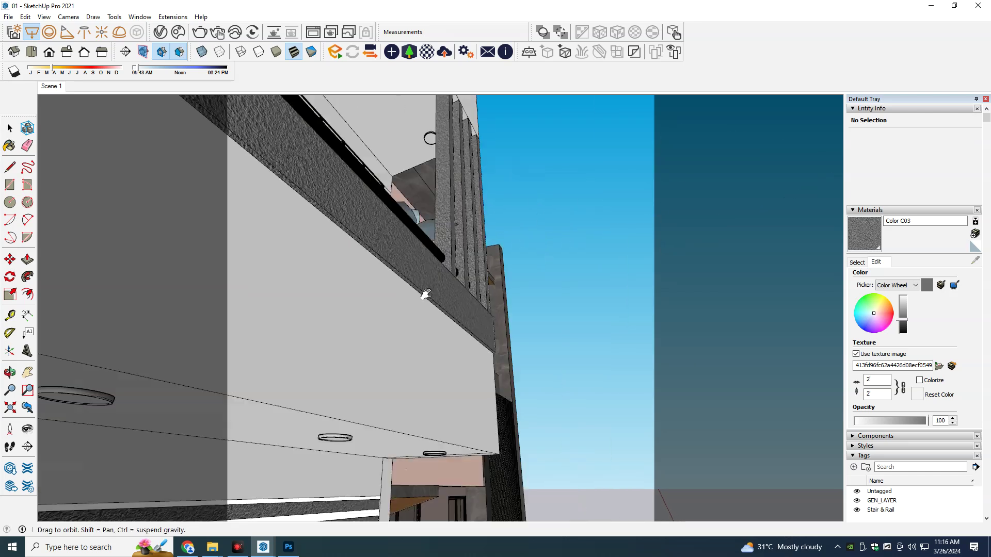
pyautogui.scroll(3, 493, 351)
pyautogui.scroll(-2, 493, 351)
pyautogui.scroll(2, 481, 351)
pyautogui.scroll(1, 481, 351)
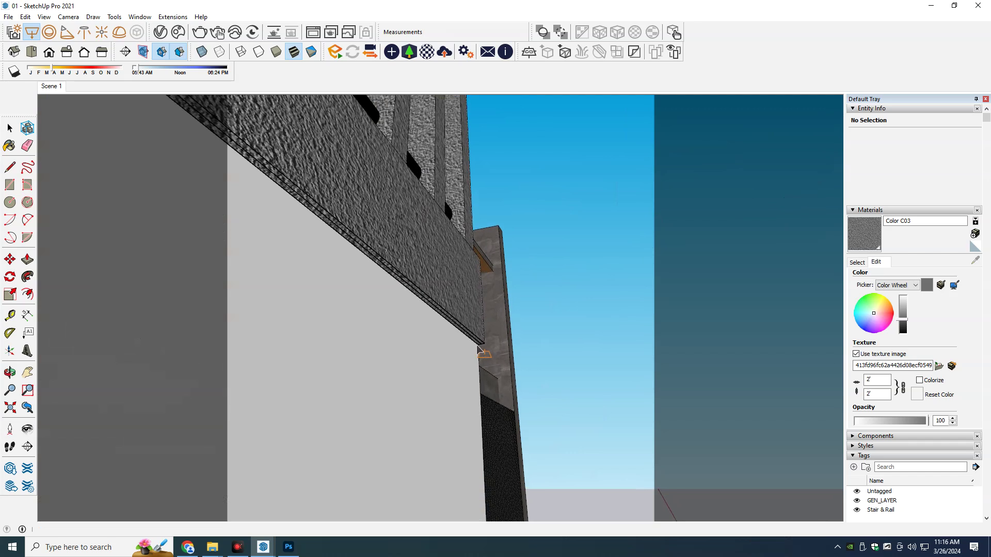
pyautogui.click(479, 349)
pyautogui.scroll(-2, 480, 353)
pyautogui.scroll(-1, 478, 351)
pyautogui.scroll(-2, 449, 348)
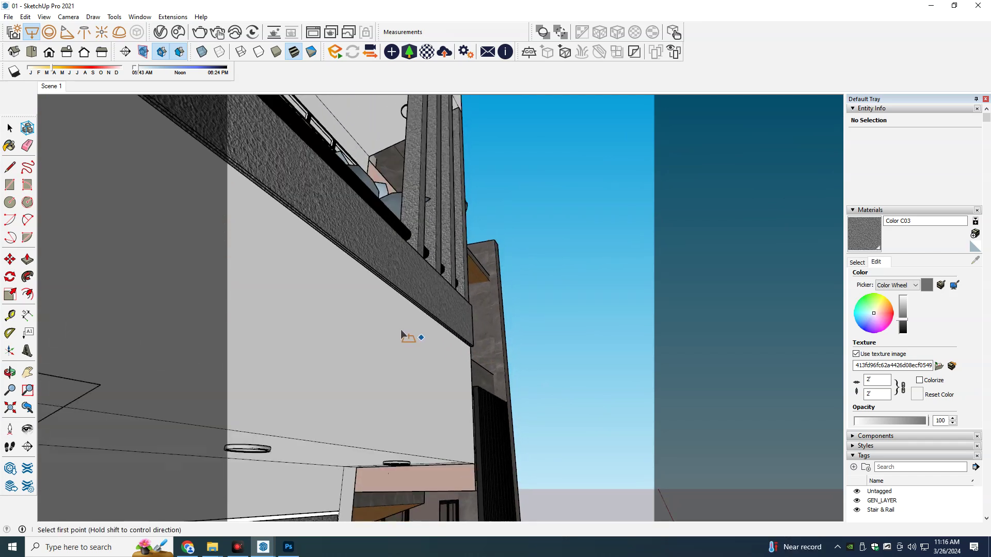
pyautogui.scroll(-2, 401, 330)
pyautogui.scroll(-2, 362, 320)
pyautogui.press('space')
# Step: Back in Scene 1, set Rectangle Light#1's colour to warm peach
pyautogui.click(48, 86)
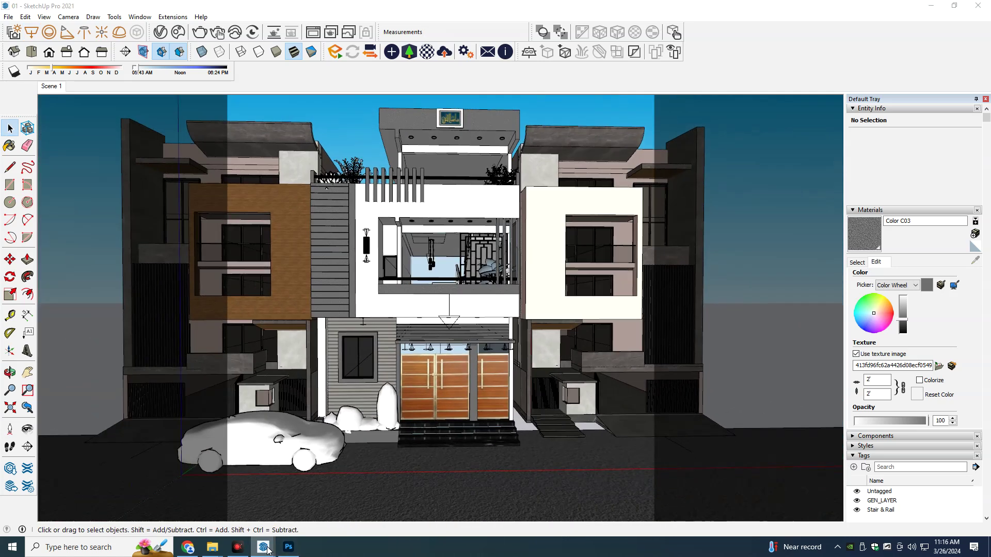
pyautogui.moveTo(263, 548)
pyautogui.click(325, 498)
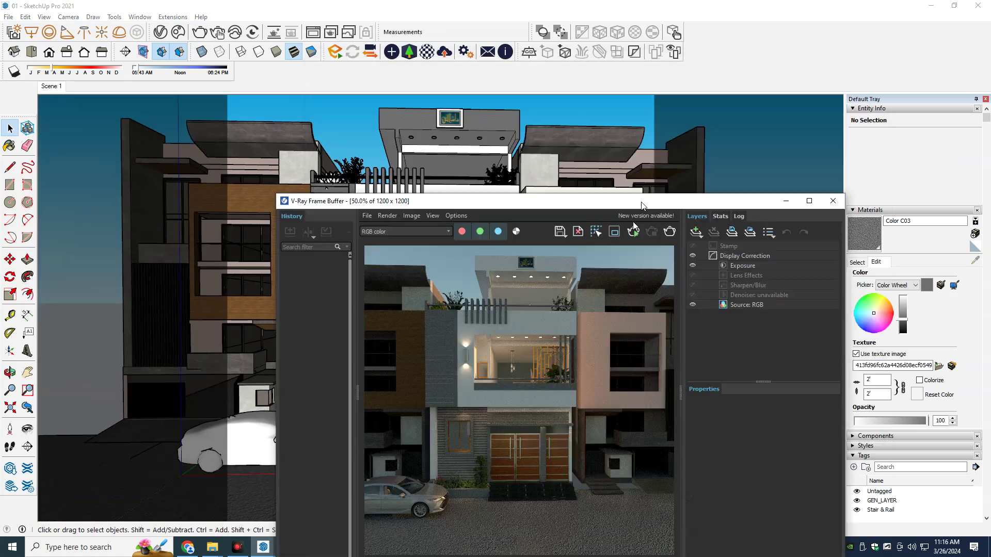
pyautogui.moveTo(665, 79); pyautogui.dragTo(528, 401)
pyautogui.click(449, 305)
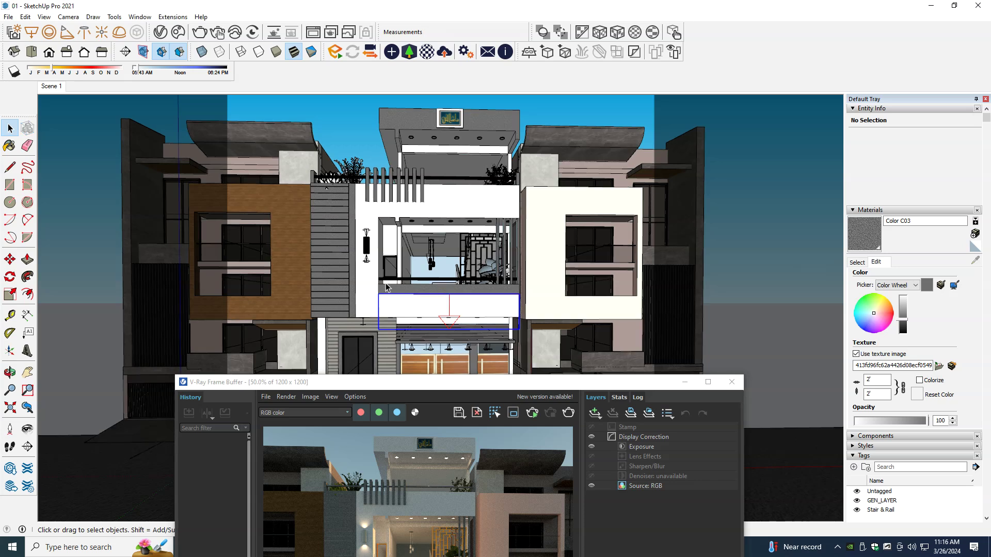
pyautogui.click(157, 37)
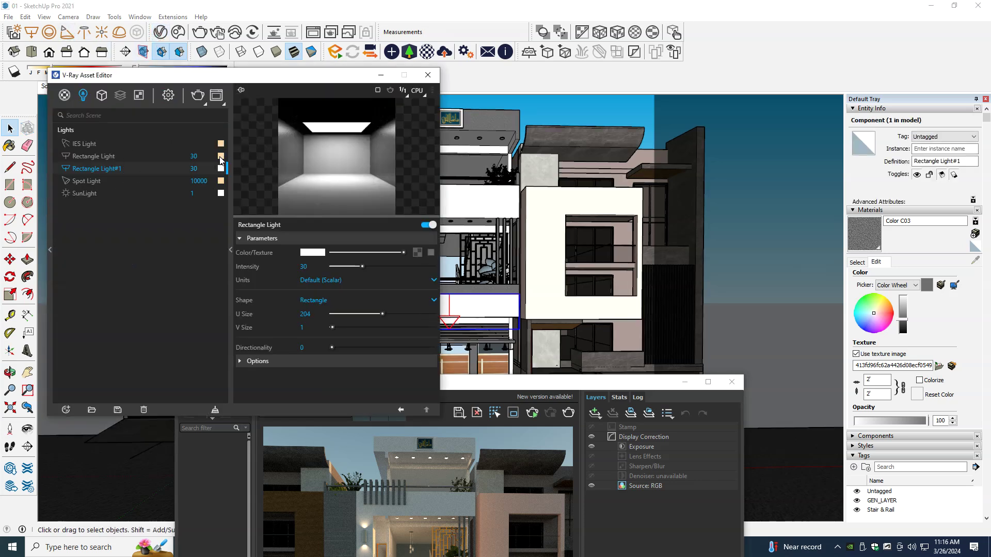
pyautogui.moveTo(221, 156); pyautogui.dragTo(222, 173)
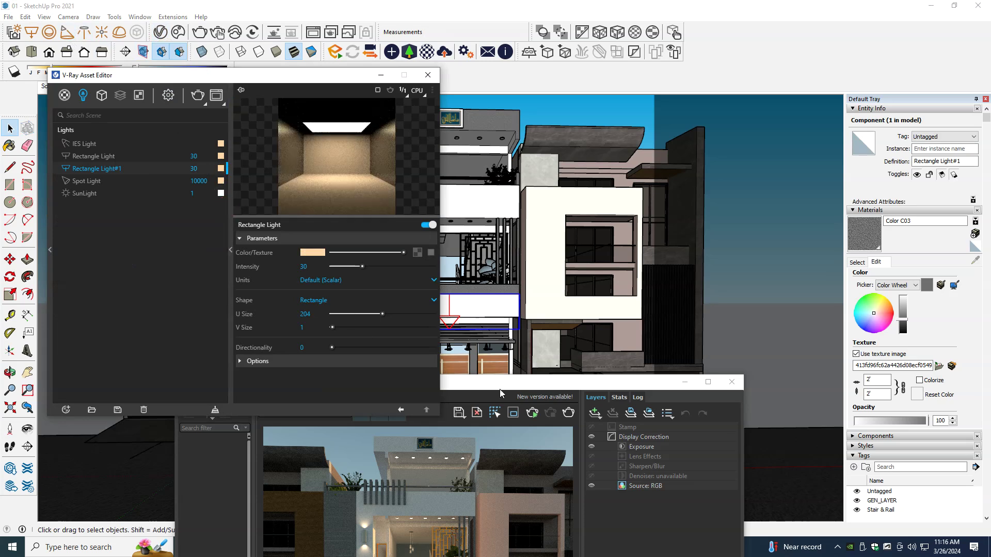
pyautogui.moveTo(500, 388); pyautogui.dragTo(550, 110)
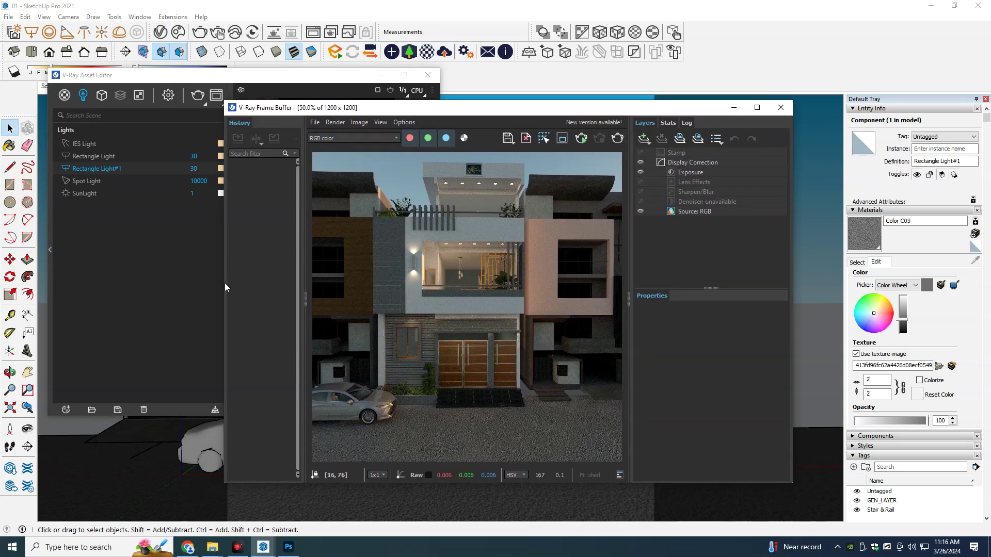
# Step: Render the facade at 2400 × 2400 with V-Ray and zoom around the refining frame buffer
pyautogui.click(127, 457)
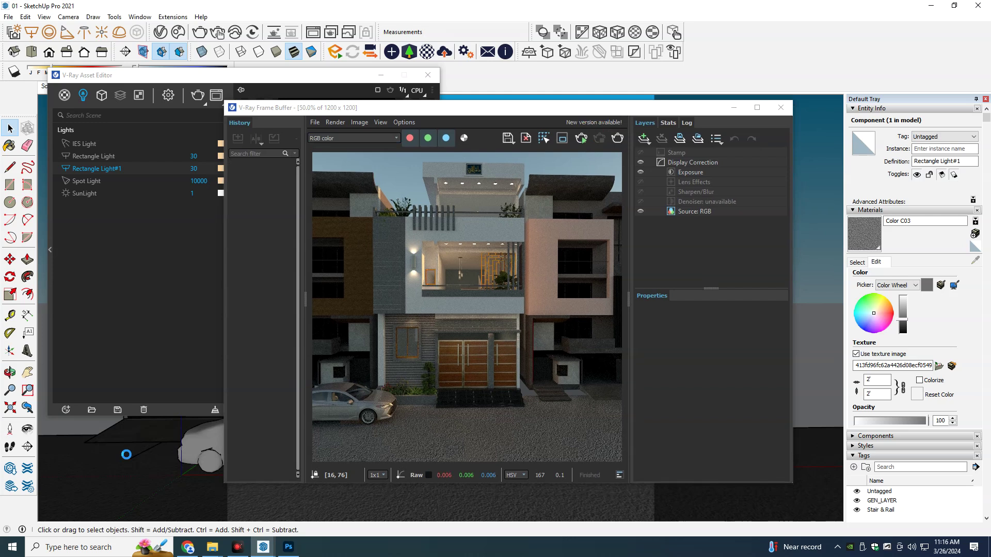
pyautogui.click(616, 140)
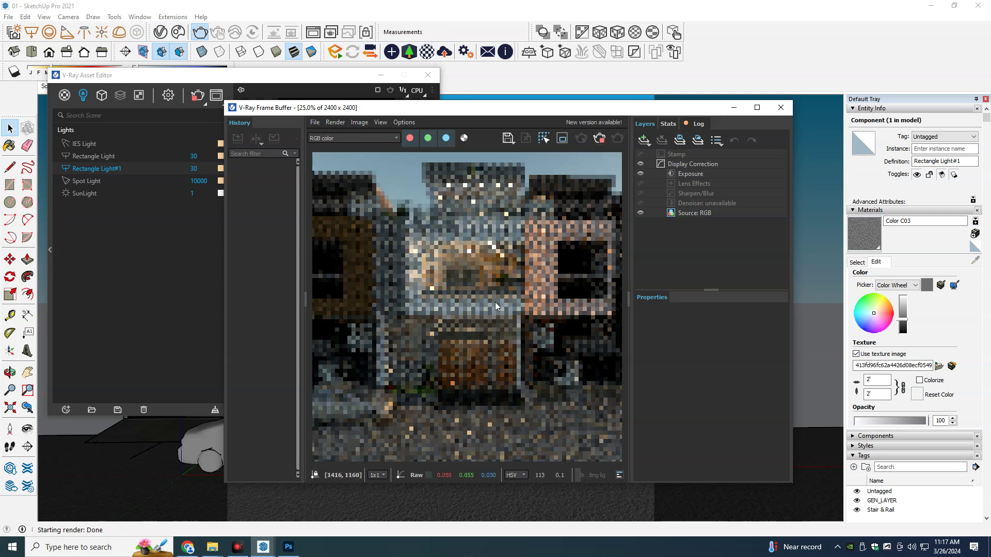
pyautogui.scroll(1, 495, 302)
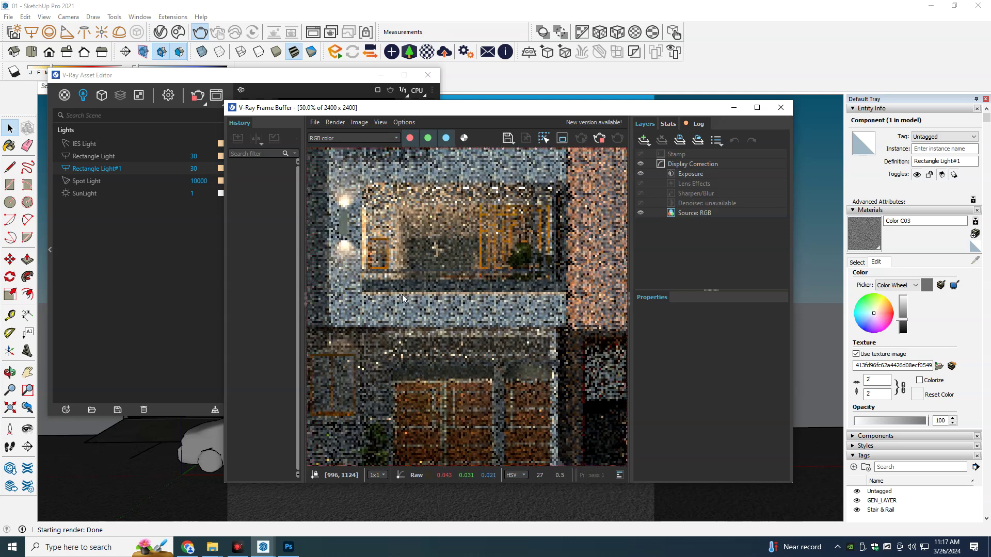
pyautogui.scroll(-1, 413, 295)
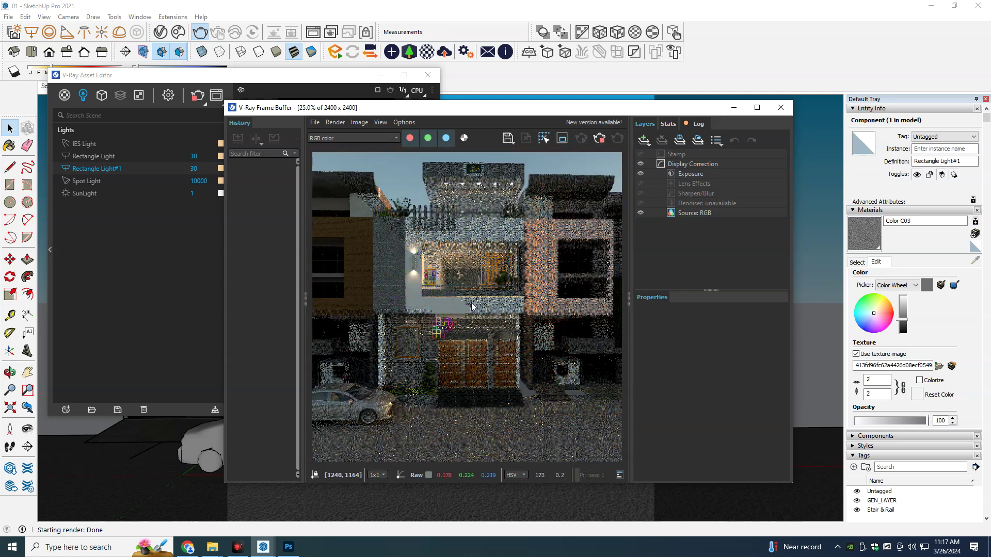
pyautogui.scroll(1, 452, 299)
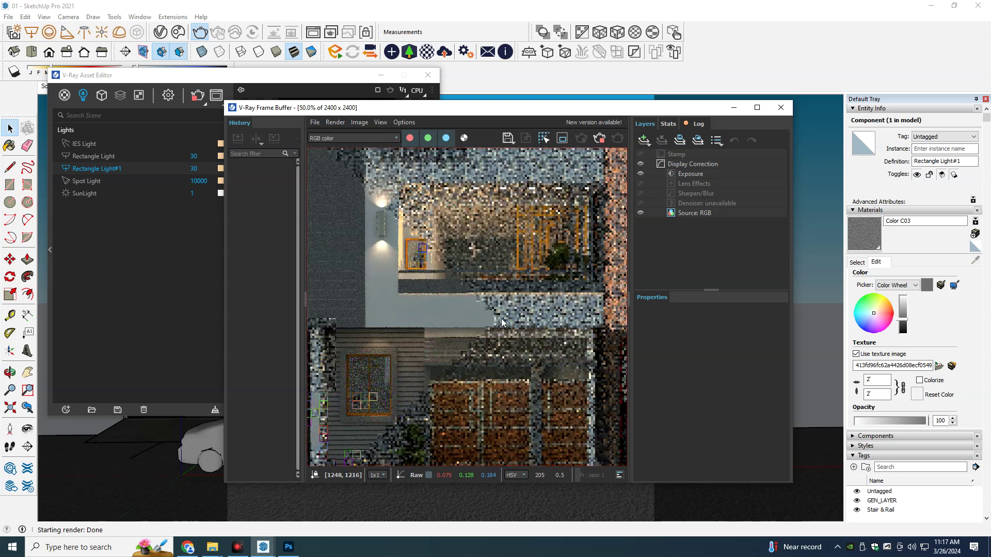
pyautogui.scroll(-1, 473, 347)
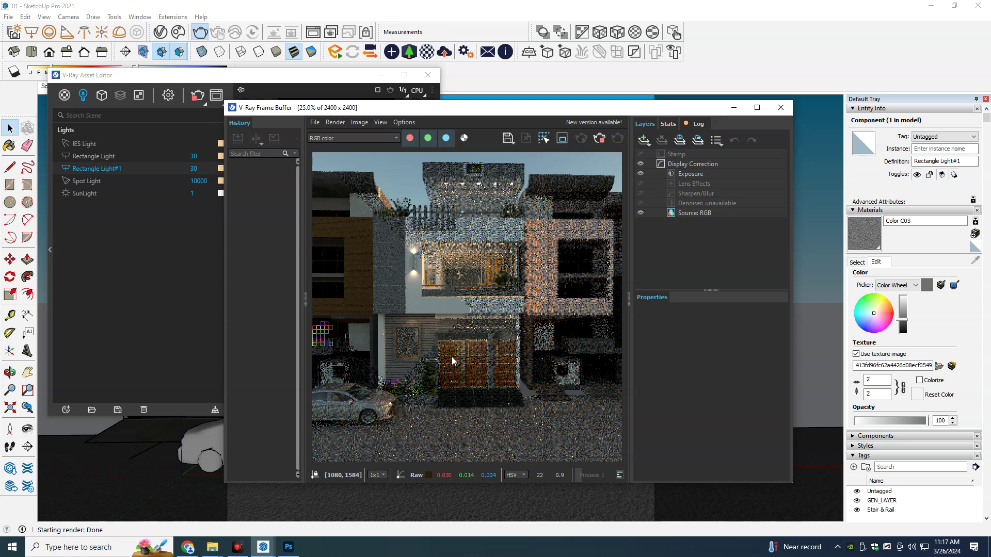